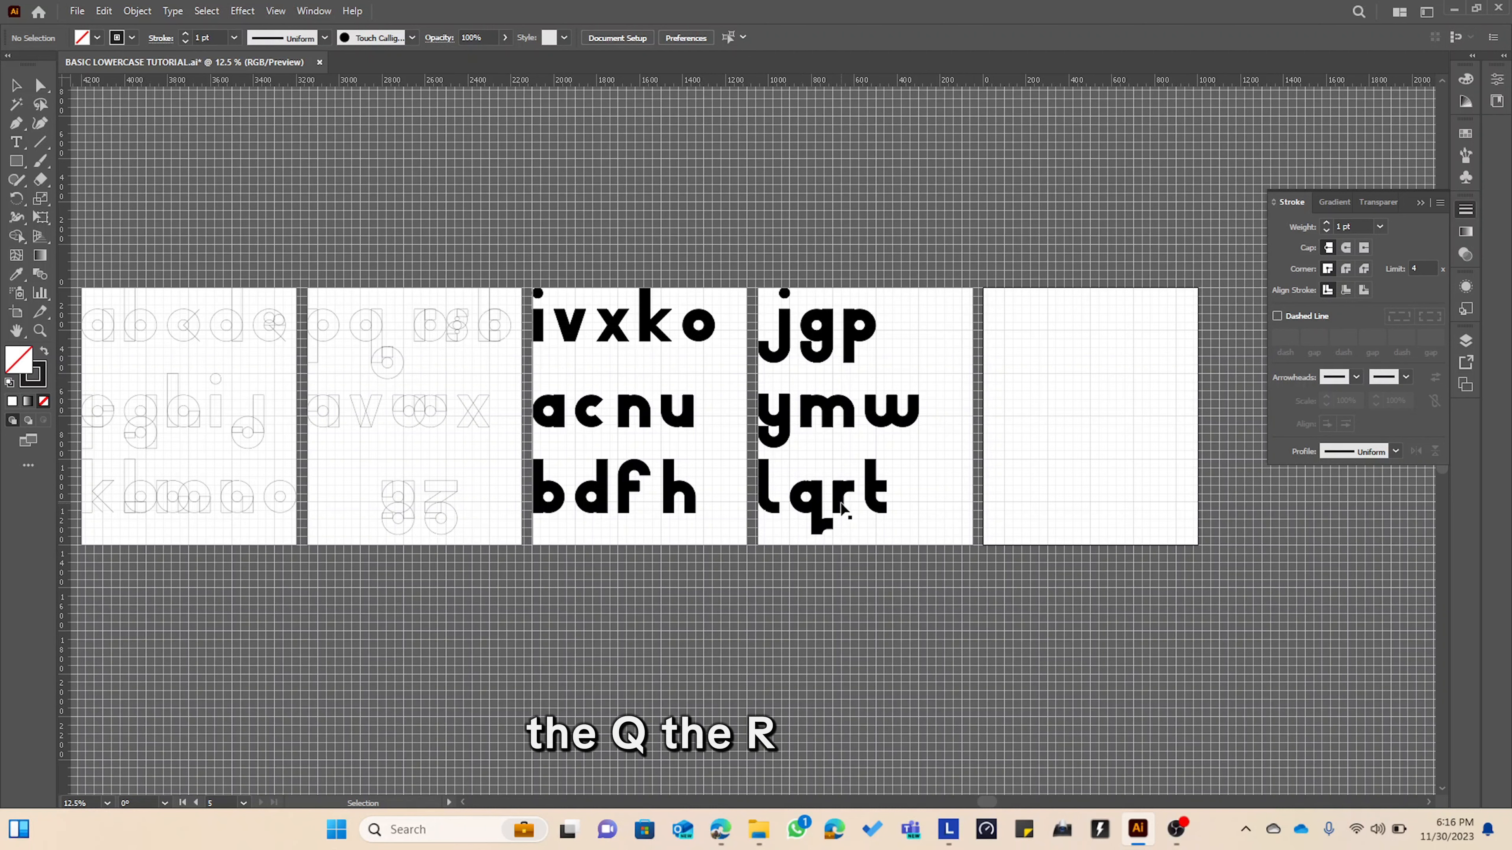
Copy the letter q onto the empty artboard and reflect the copy vertically so its tail points up.
scroll(845, 505, "up", 3)
scroll(854, 502, "up", 1)
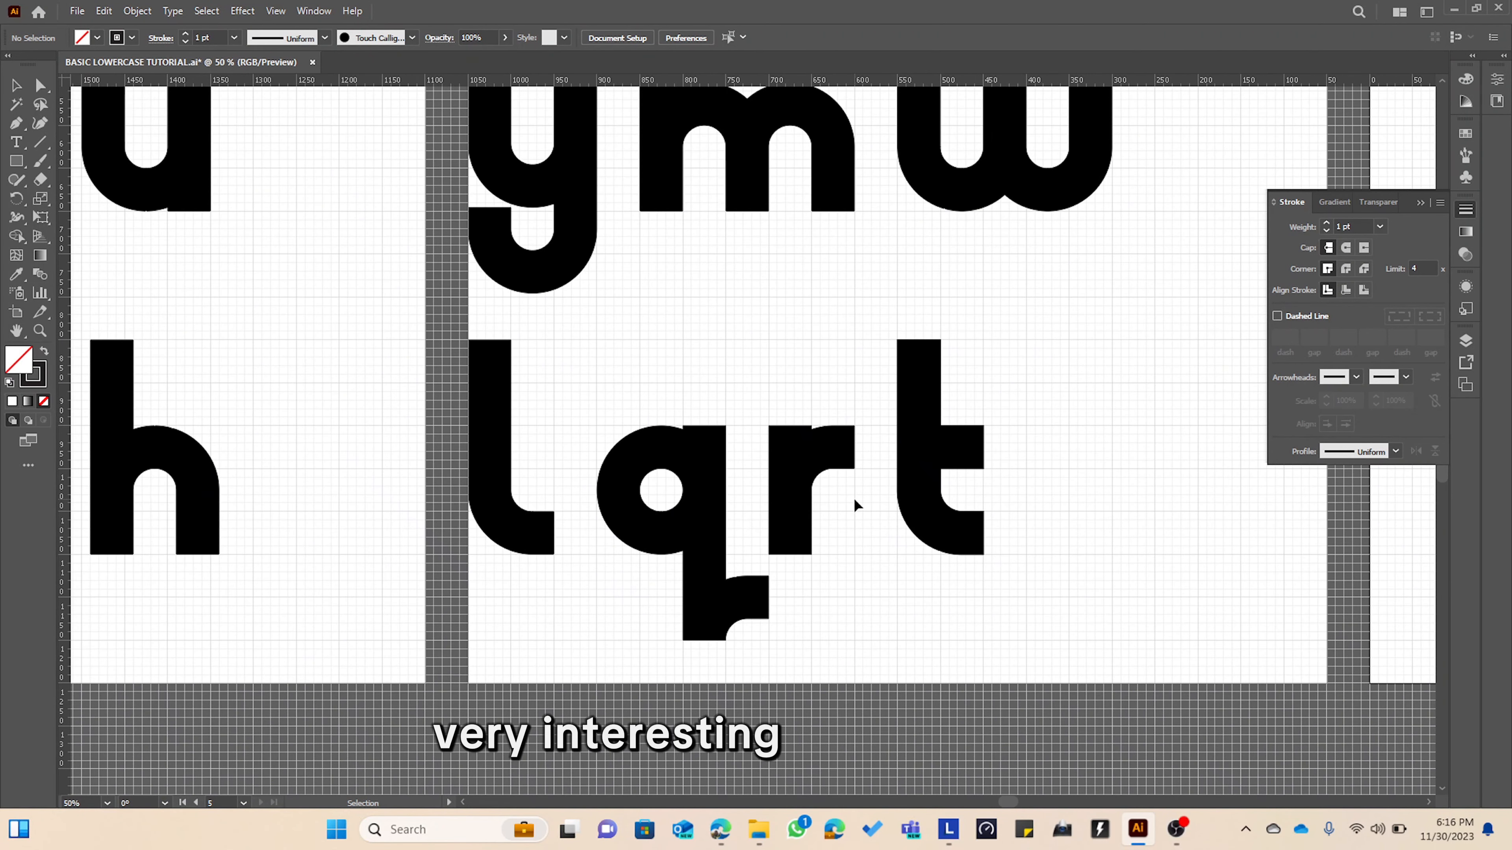
scroll(715, 581, "up", 1)
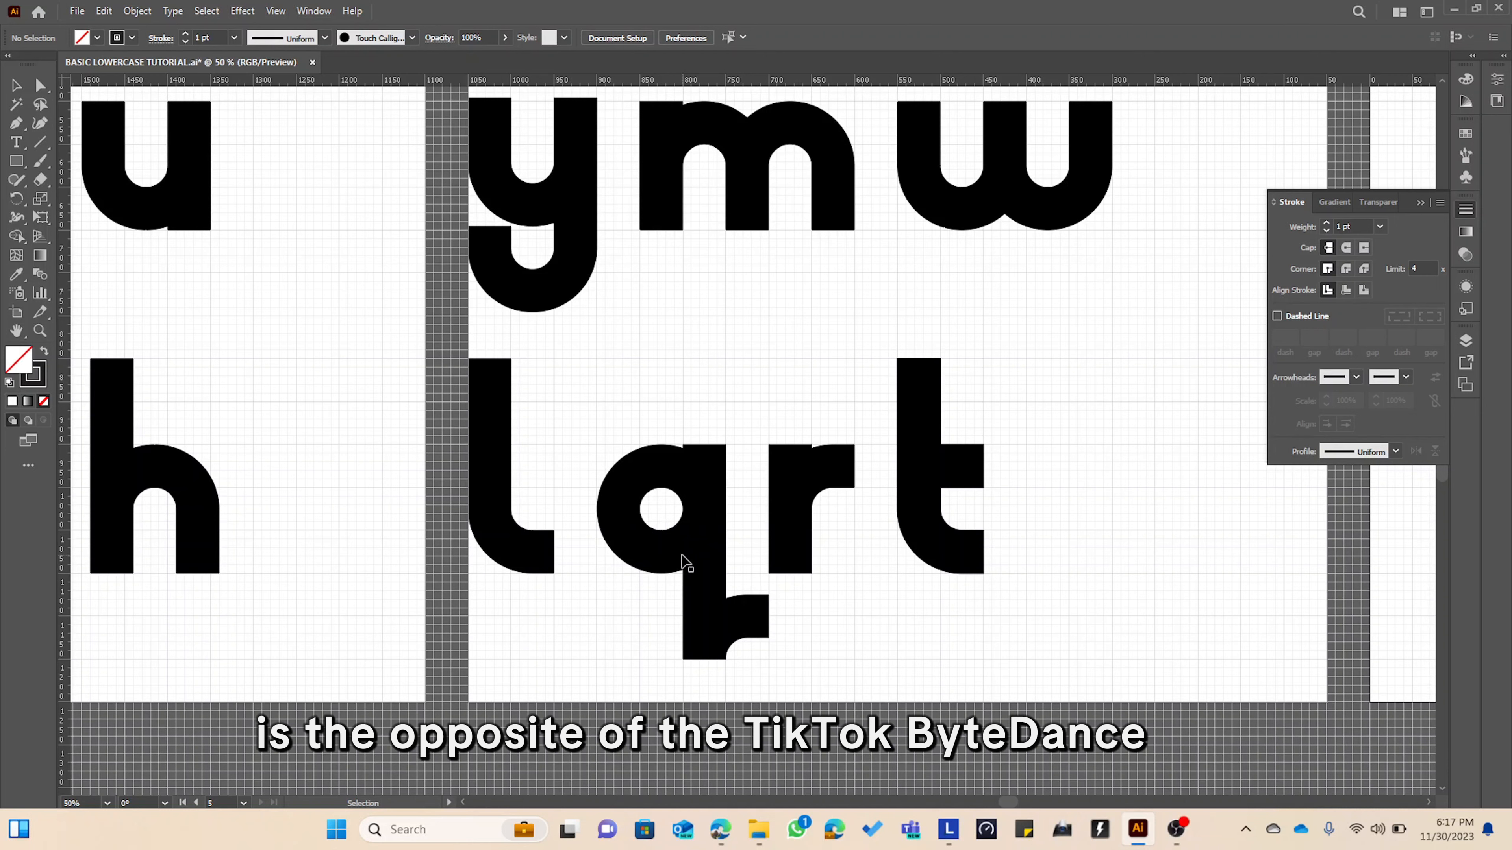
left_click(708, 569)
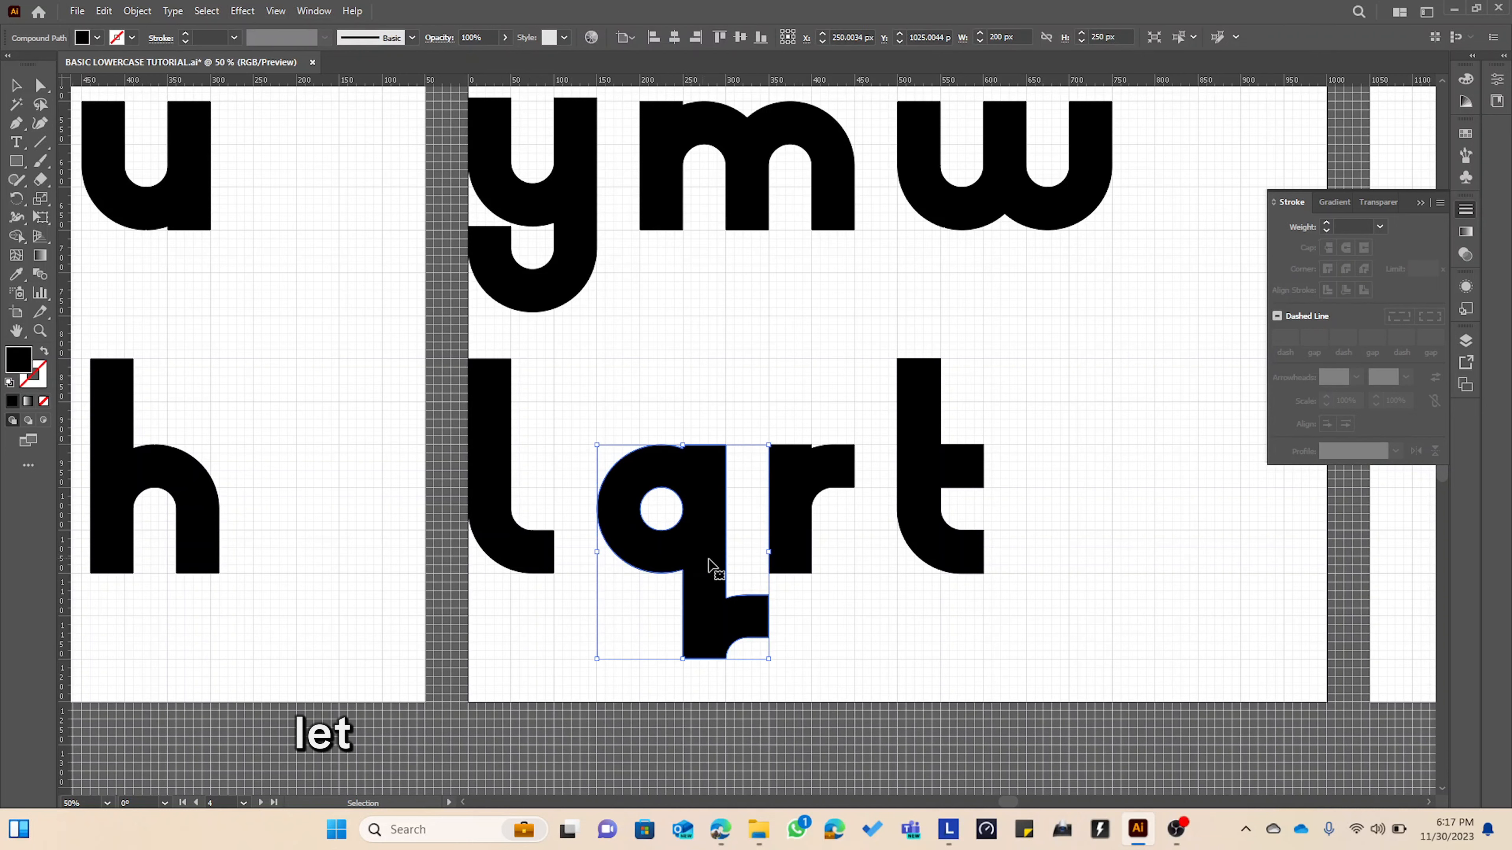
scroll(708, 568, "down", 4)
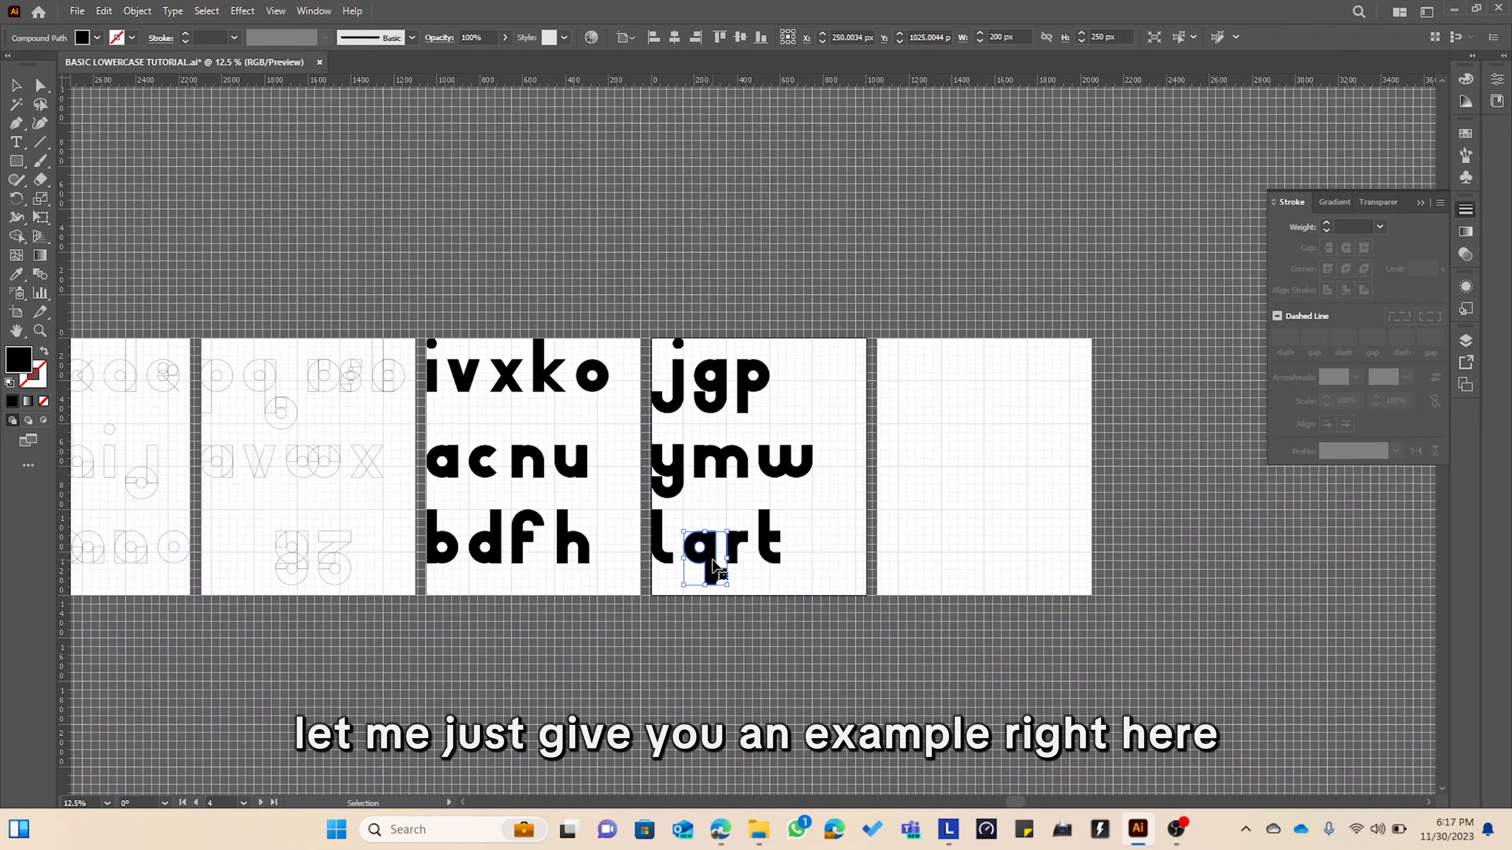
left_click_drag(714, 565, 811, 465)
key("o")
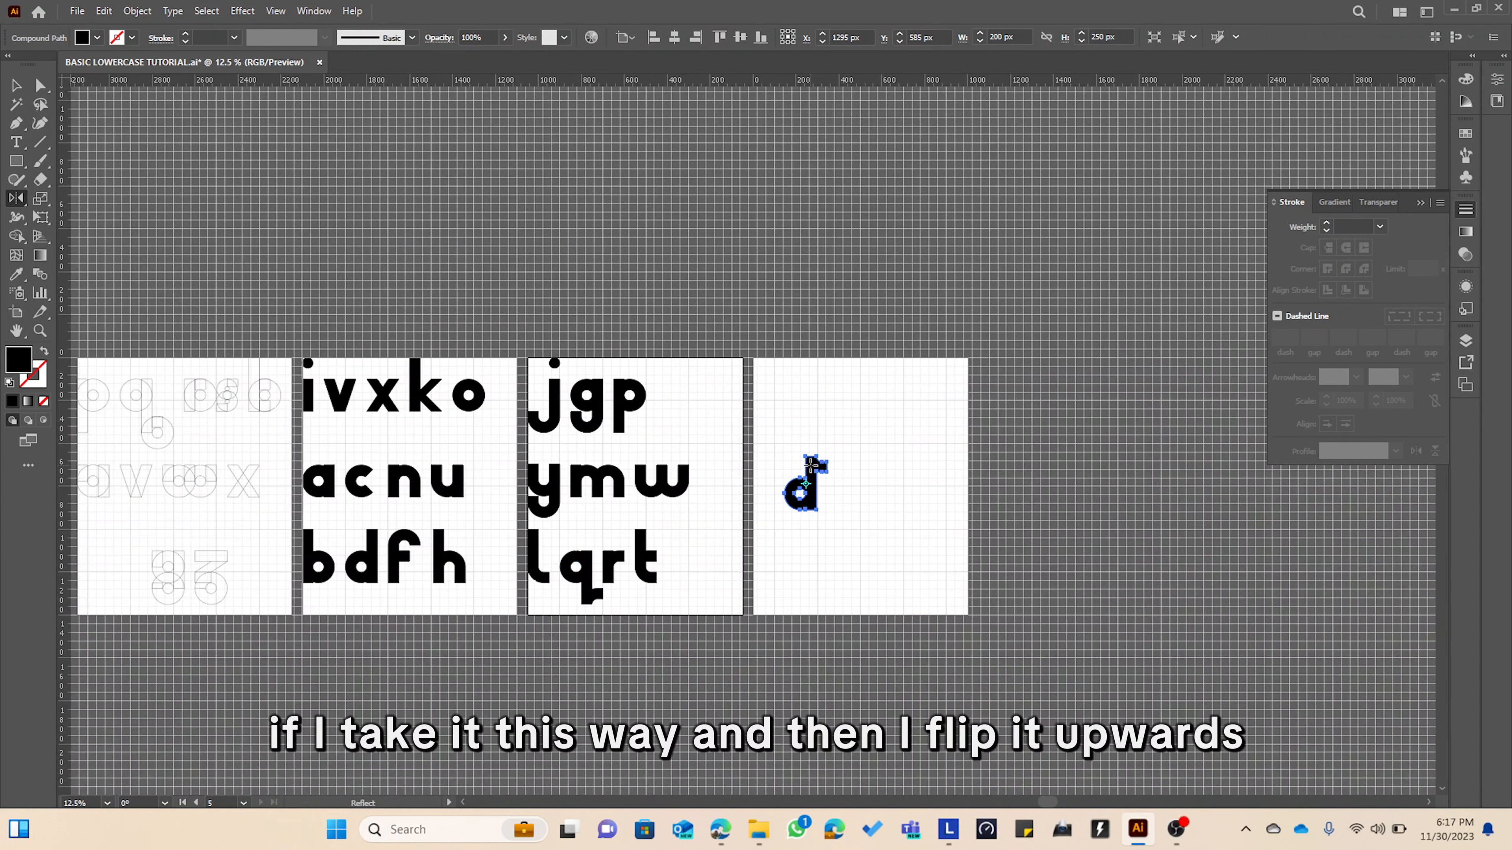
key("ctrl+1")
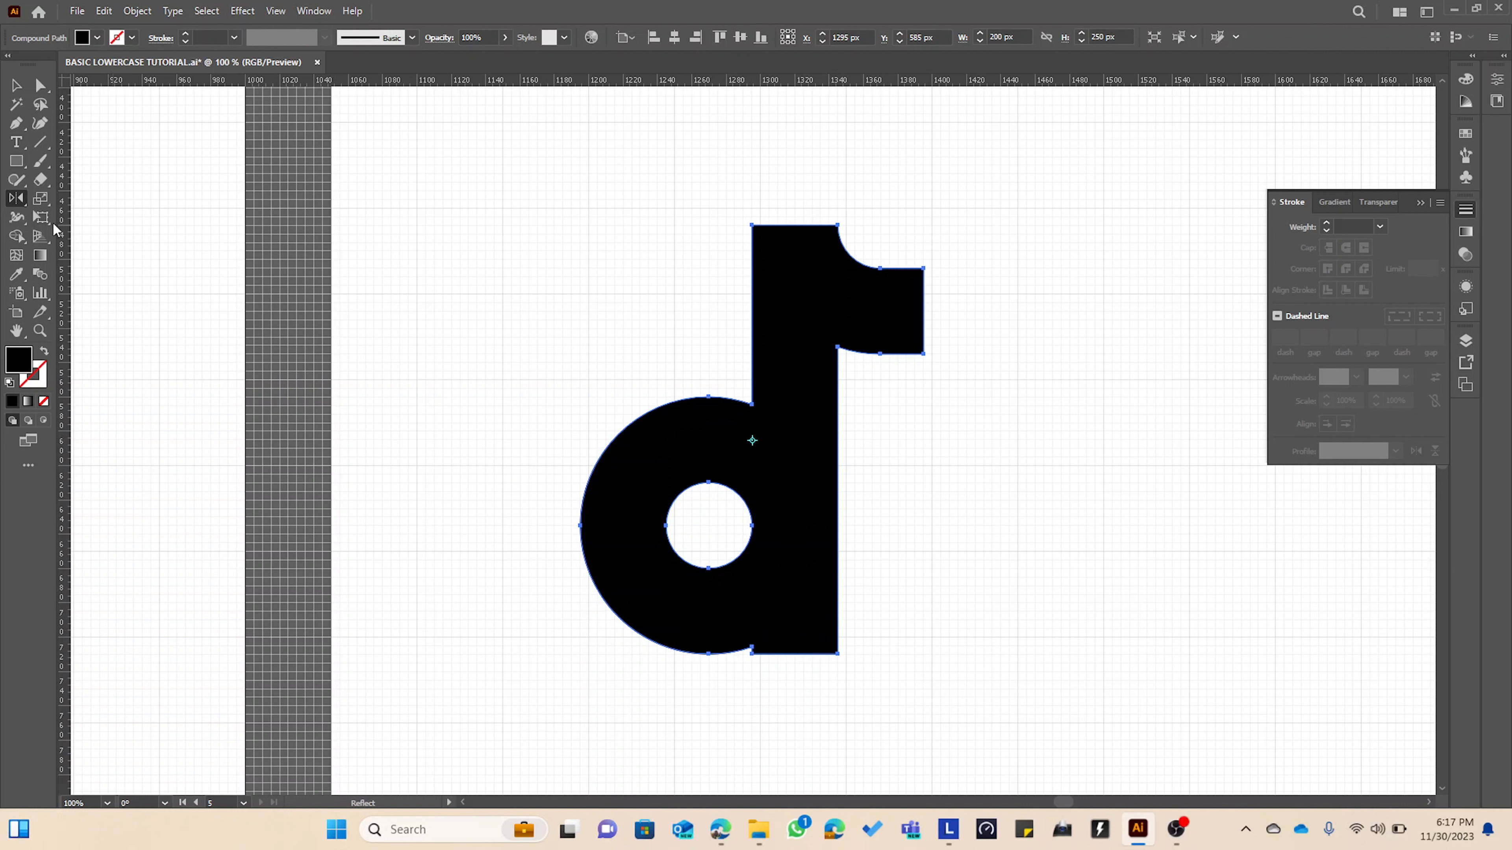
Move the flipped letter to X 150 px, Y 575 px and swap its black fill to the stroke.
left_click(16, 160)
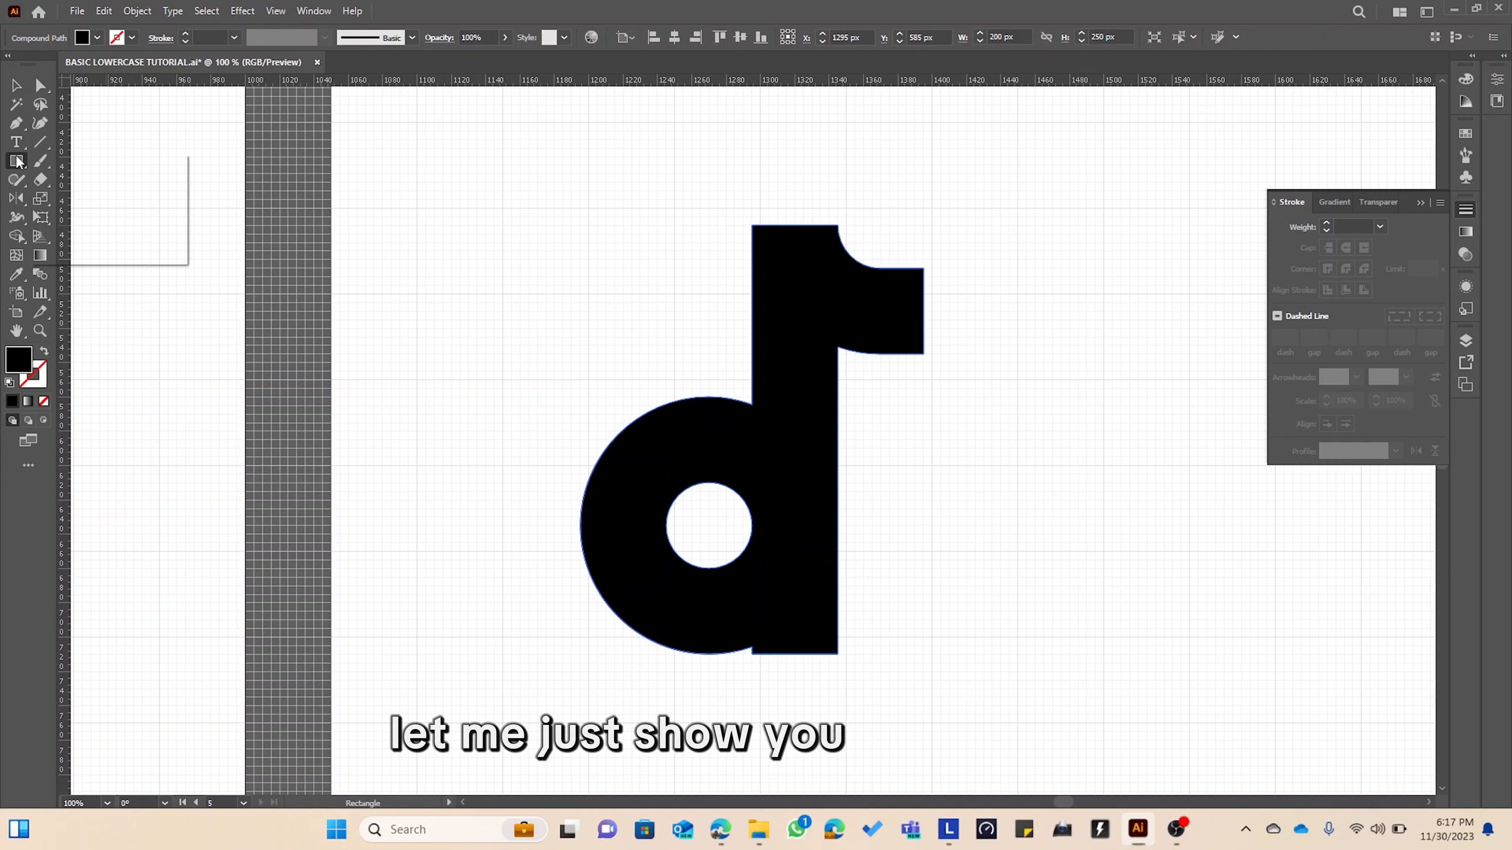
left_click(87, 198)
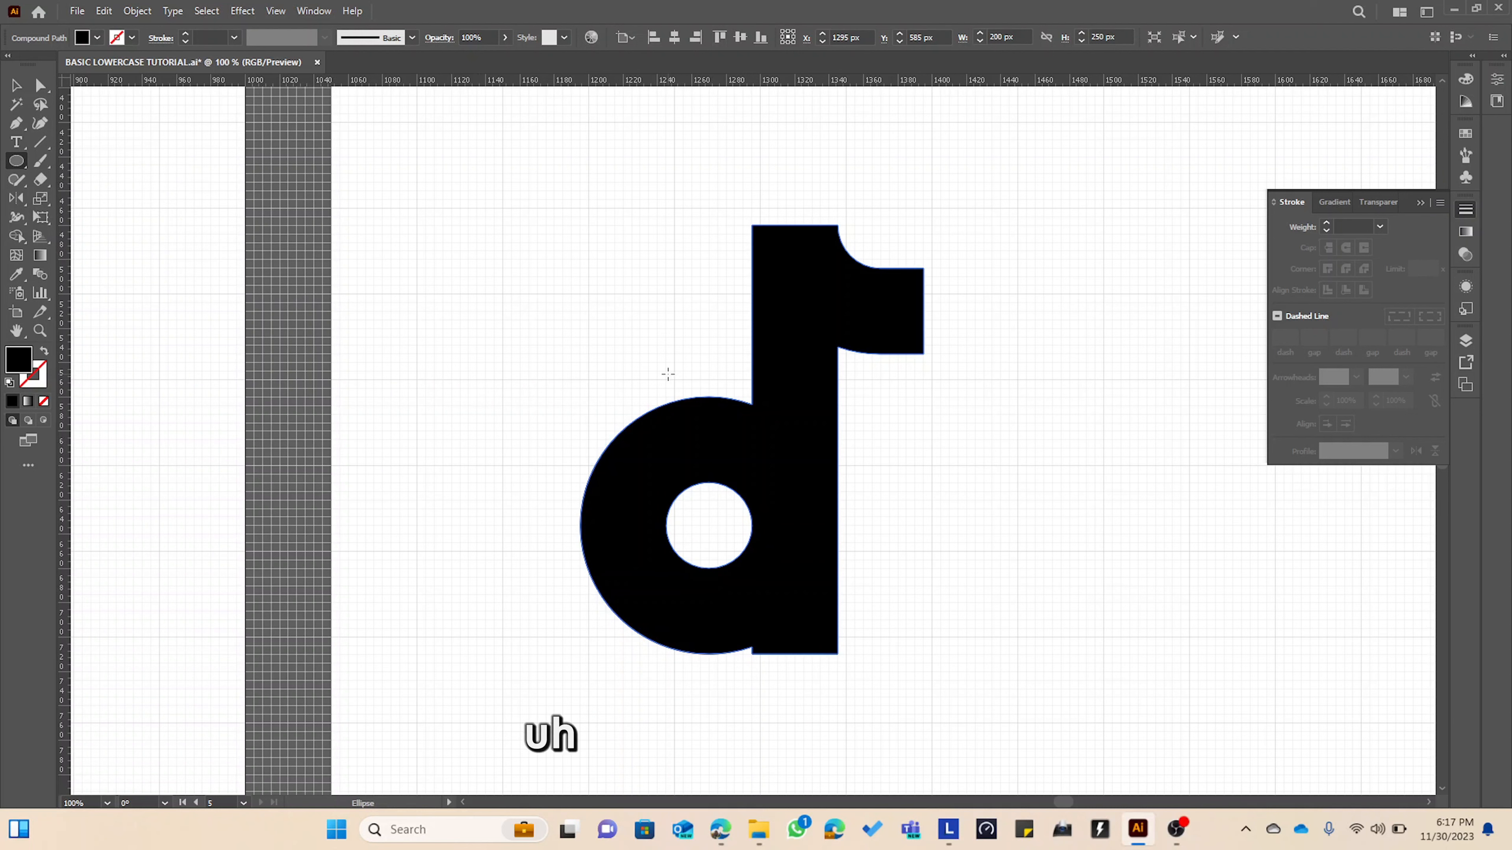
key("v")
left_click_drag(783, 432, 624, 419)
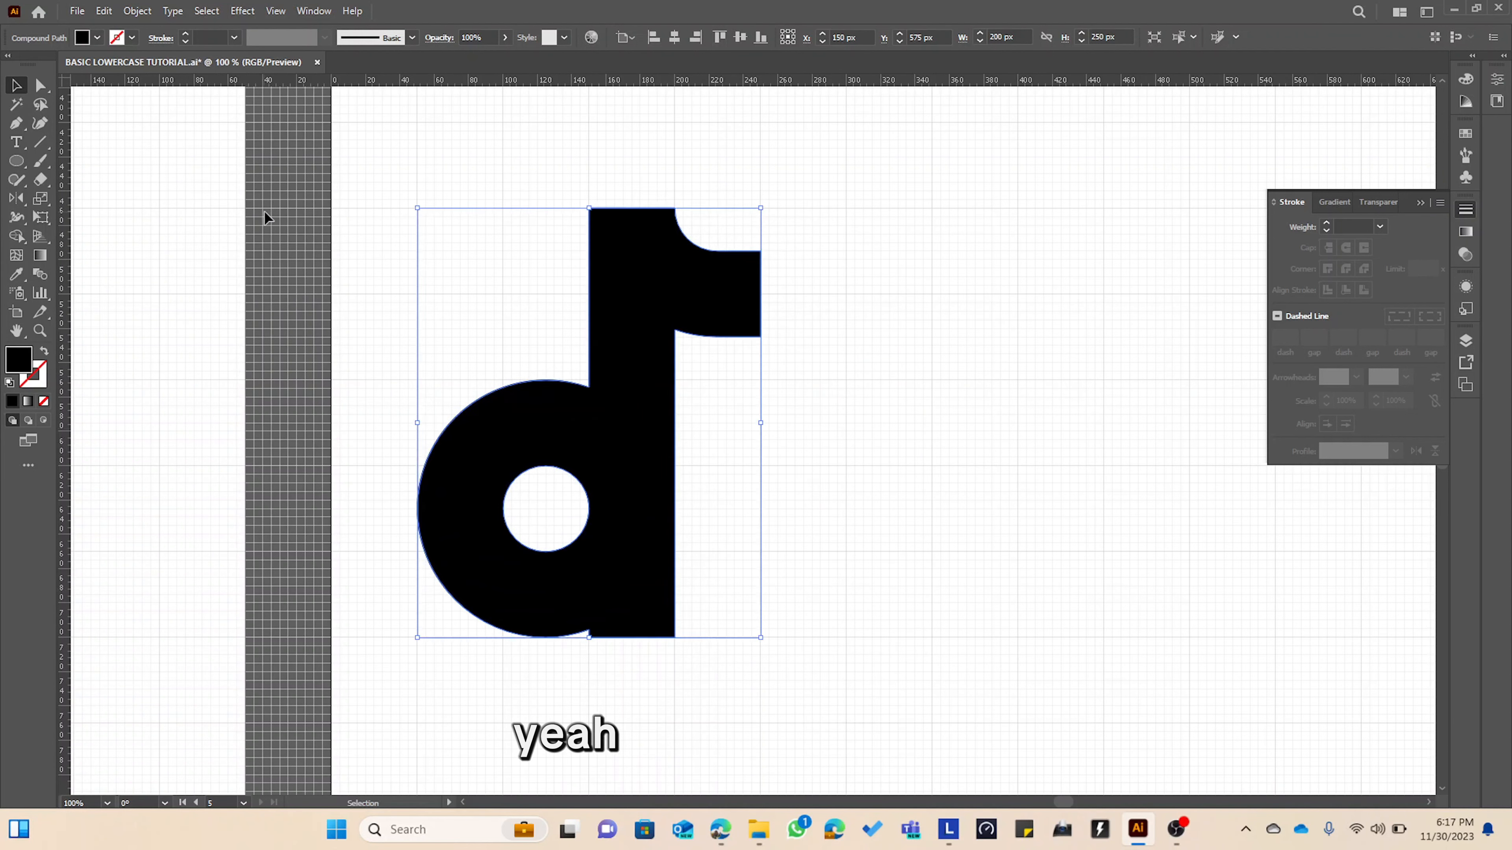
left_click(44, 352)
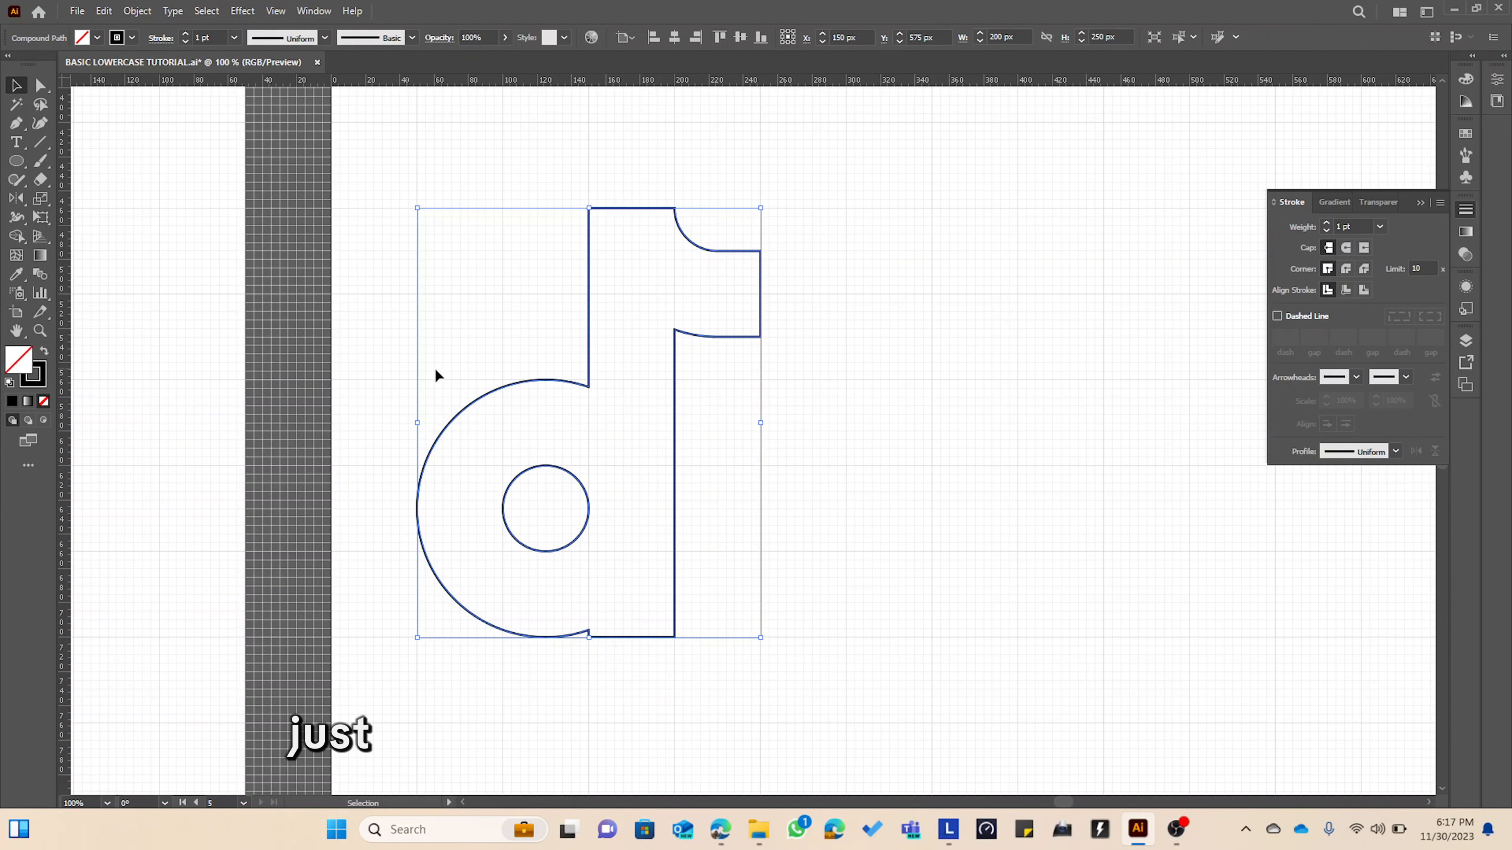
Draw a 150 px circle over the flipped letter's bowl and a 50 px circle over its inner hole.
left_click(16, 163)
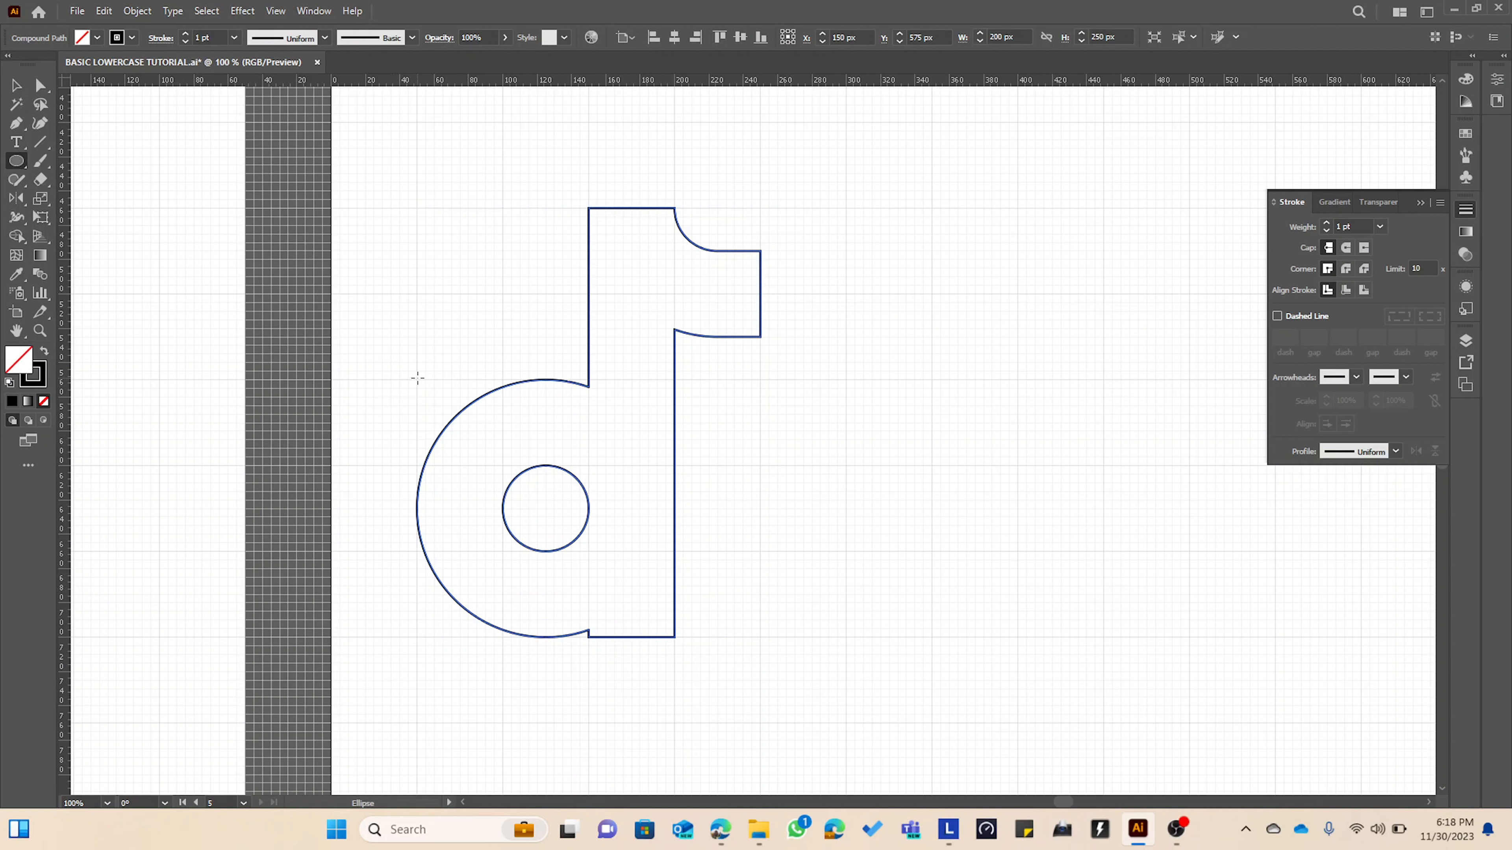
left_click_drag(417, 380, 674, 637)
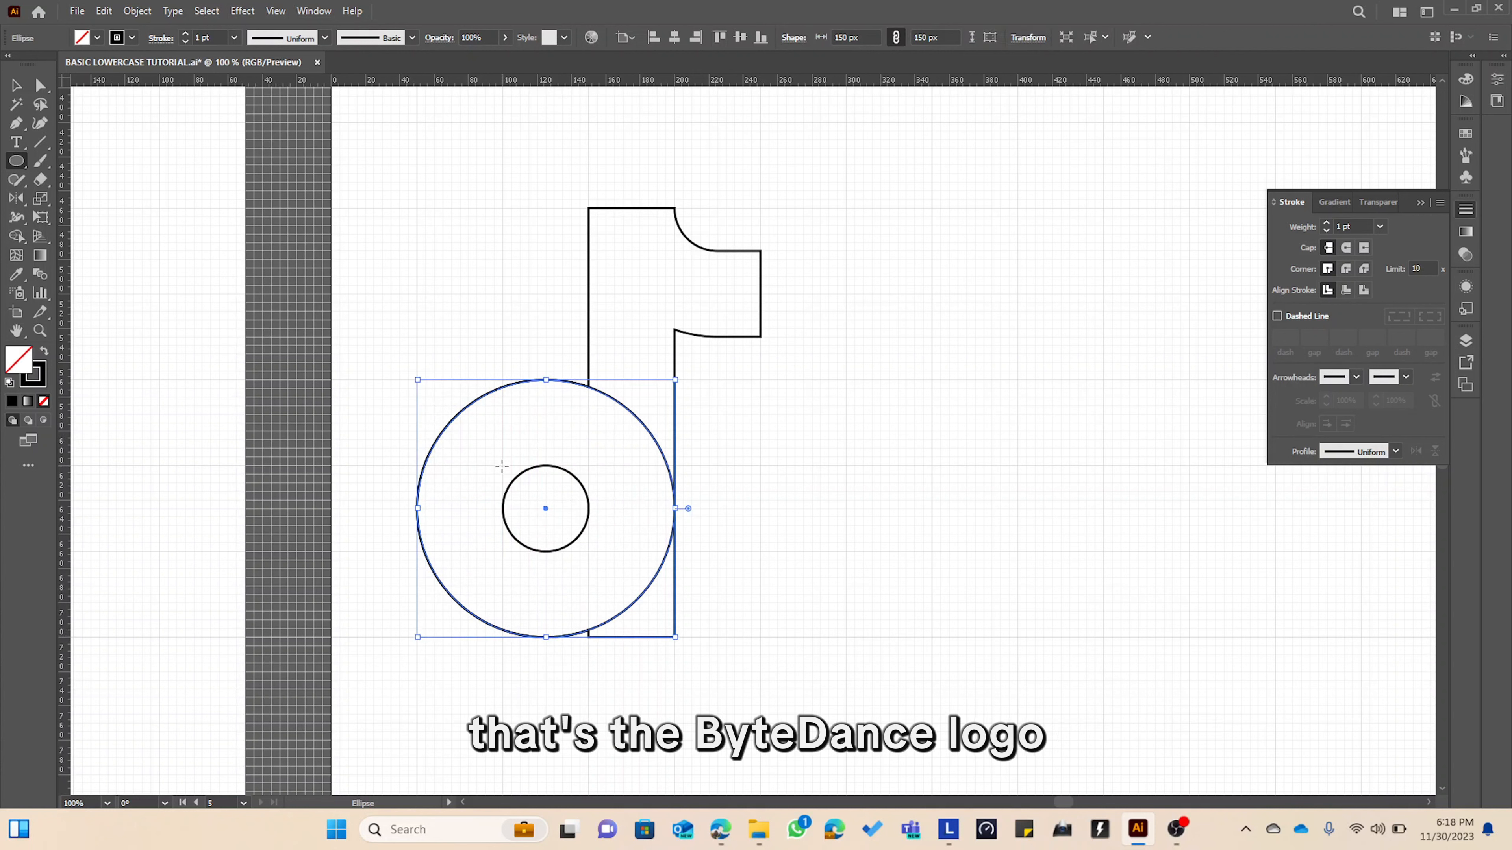
left_click_drag(501, 466, 590, 551)
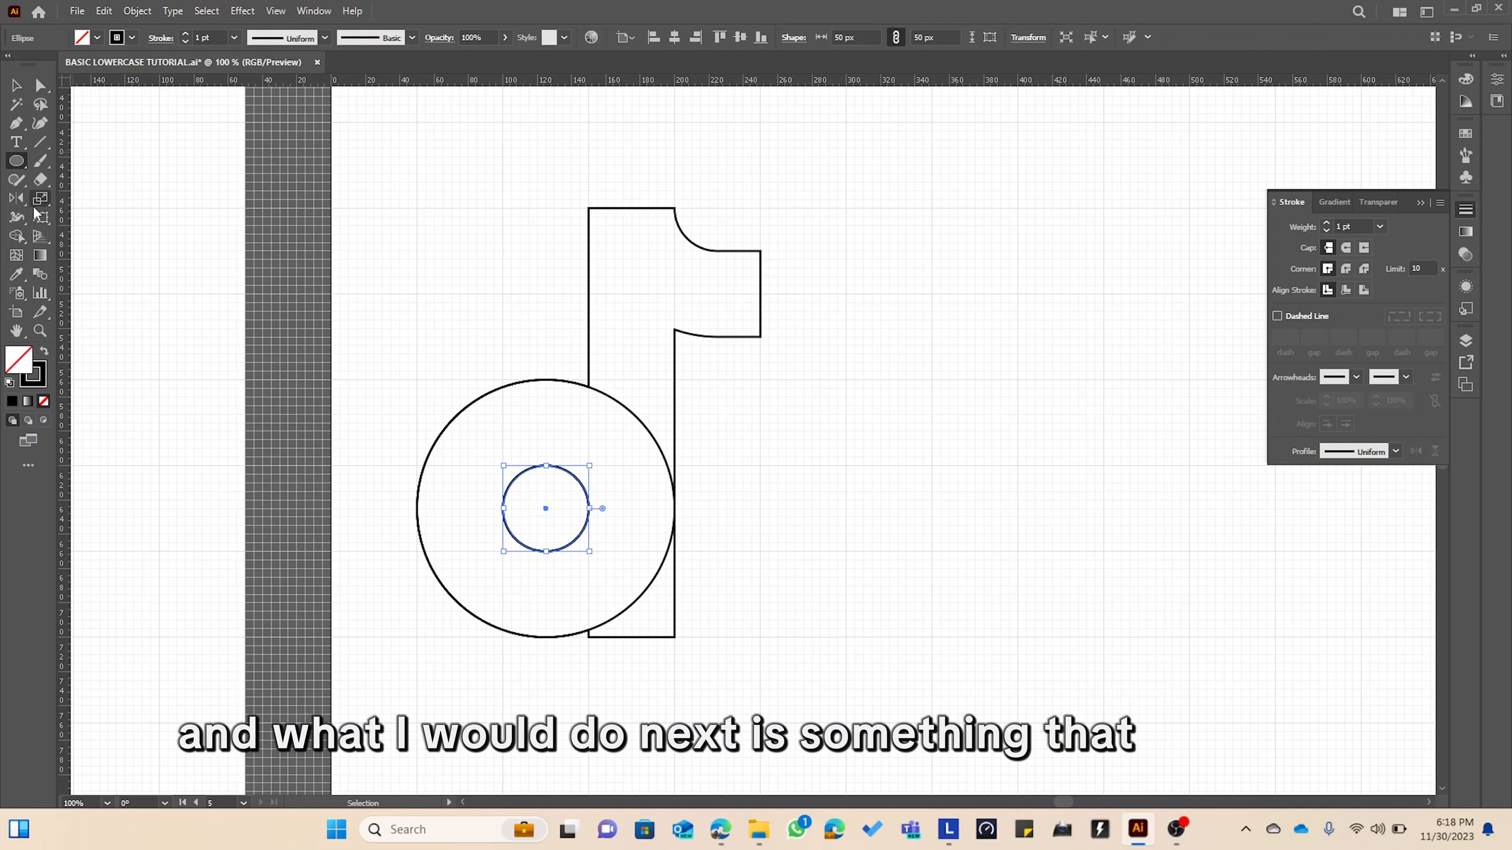
Draw a 25 by 135 px rectangle beside the stem, reaching from above the bowl into the inner circle.
left_click(17, 163)
left_click_drag(17, 168, 83, 162)
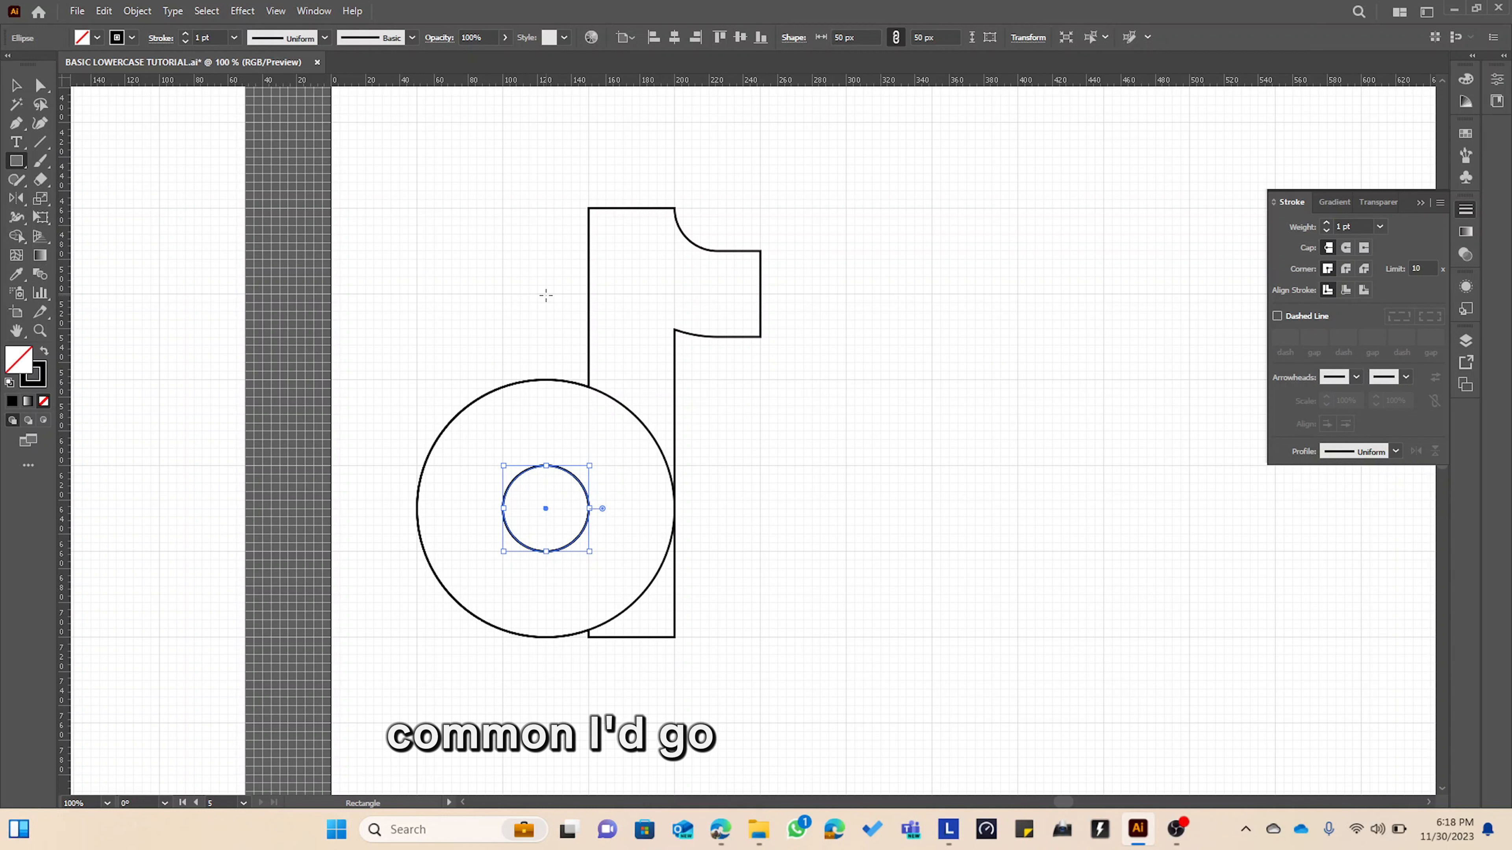
left_click_drag(558, 369, 566, 526)
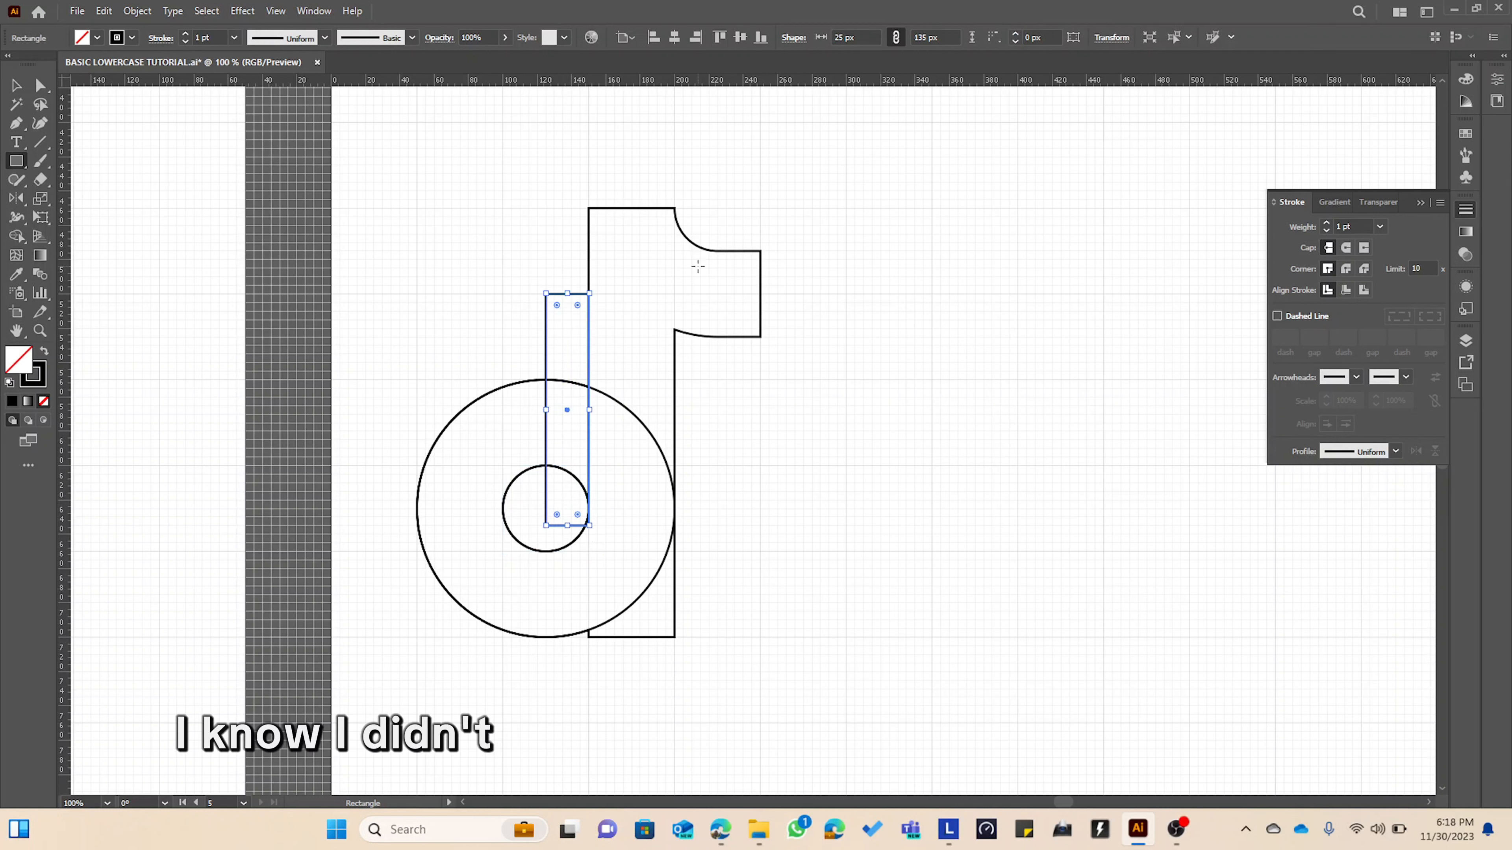
Use Shape Builder with a black fill to merge the ring and stem into the TikTok note, removing the rectangle and corner pieces.
key("v")
left_click_drag(429, 253, 768, 611)
key("shift+m")
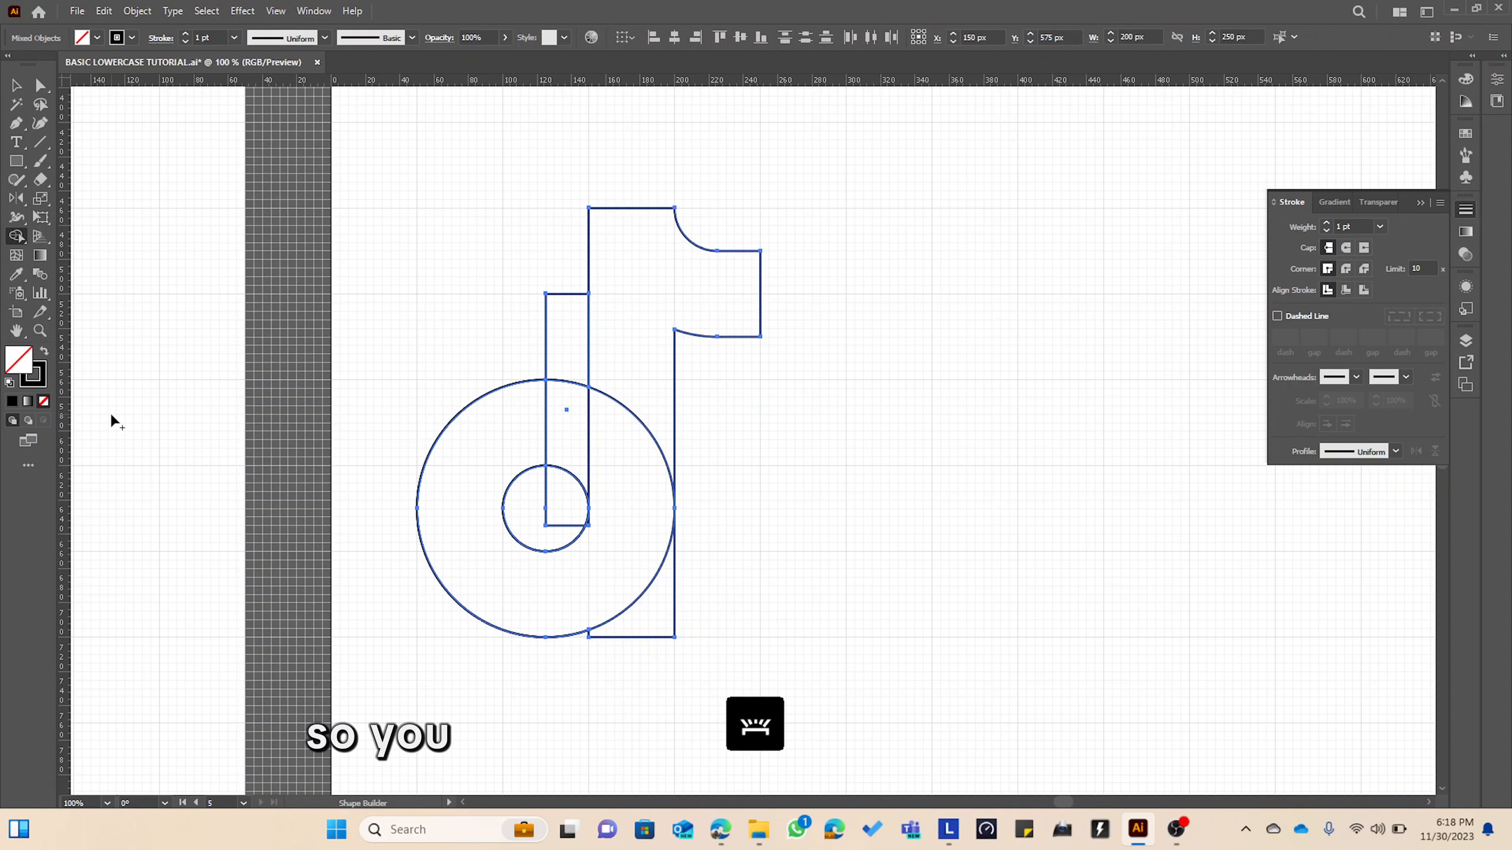
key("ctrl")
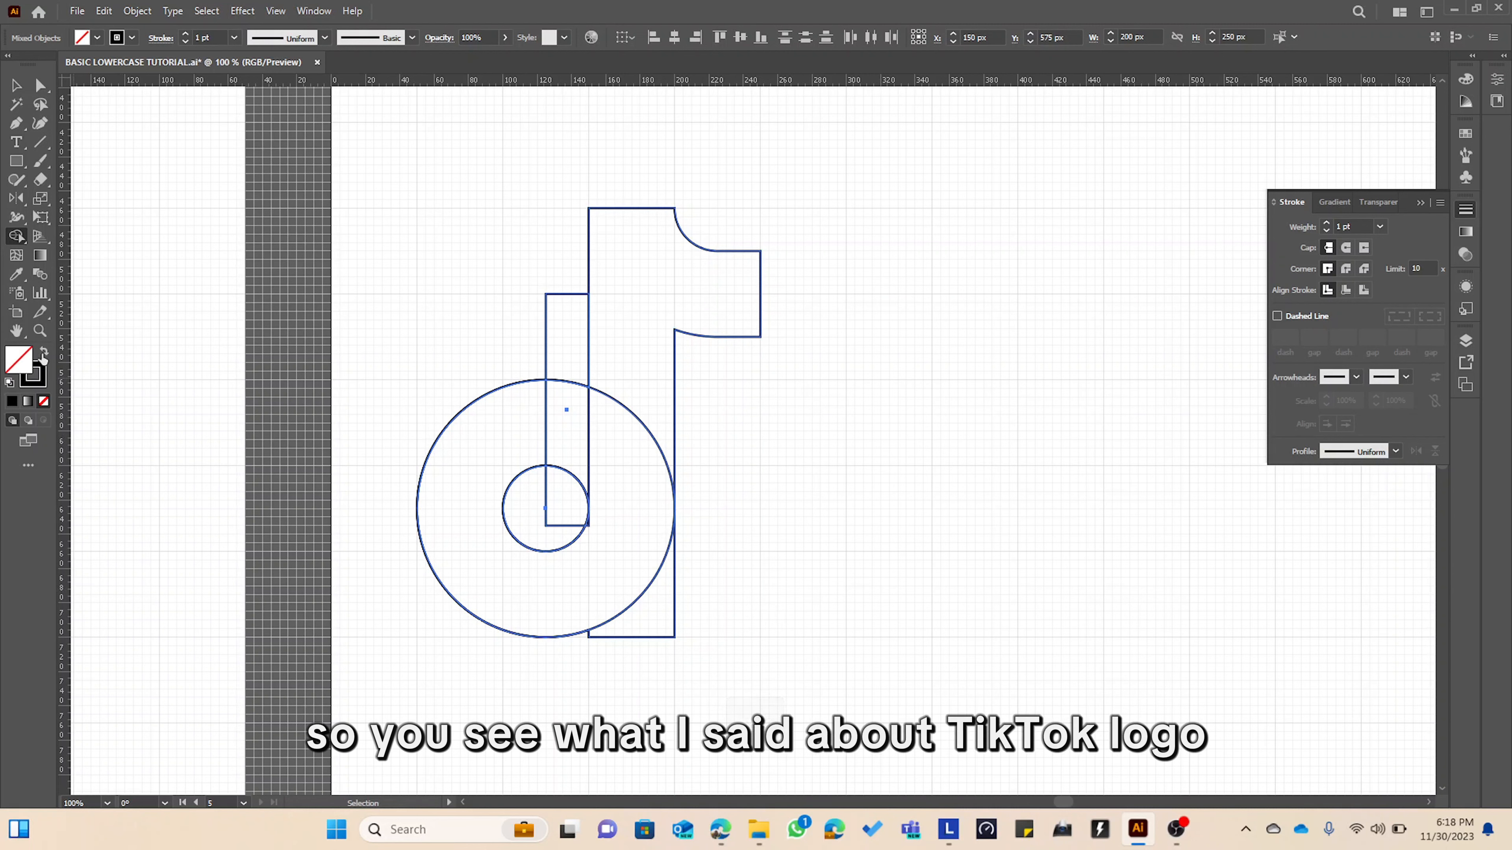
left_click(44, 351)
left_click(518, 415)
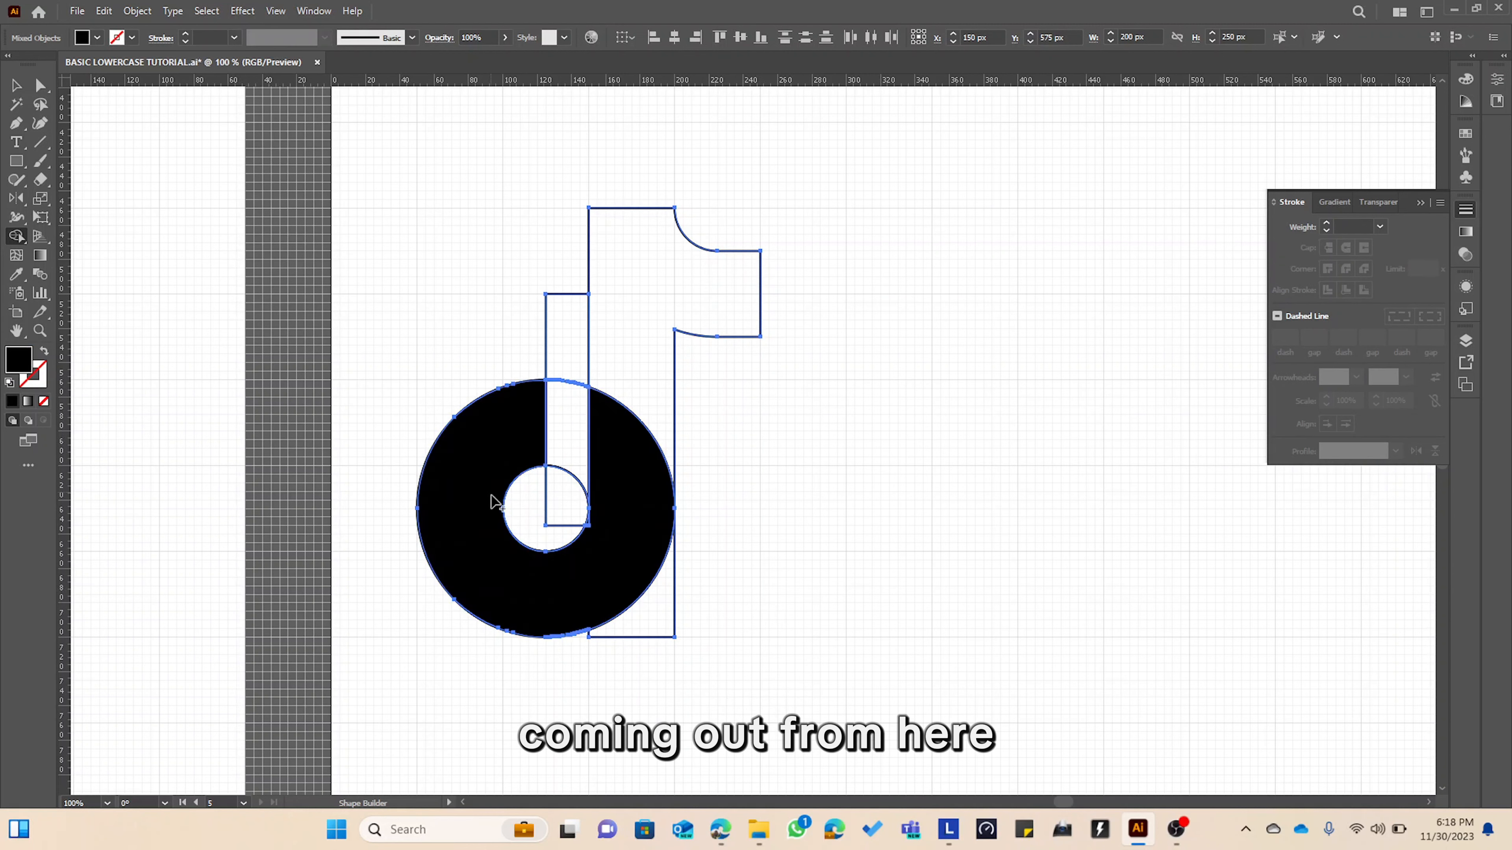
left_click_drag(646, 459, 648, 314)
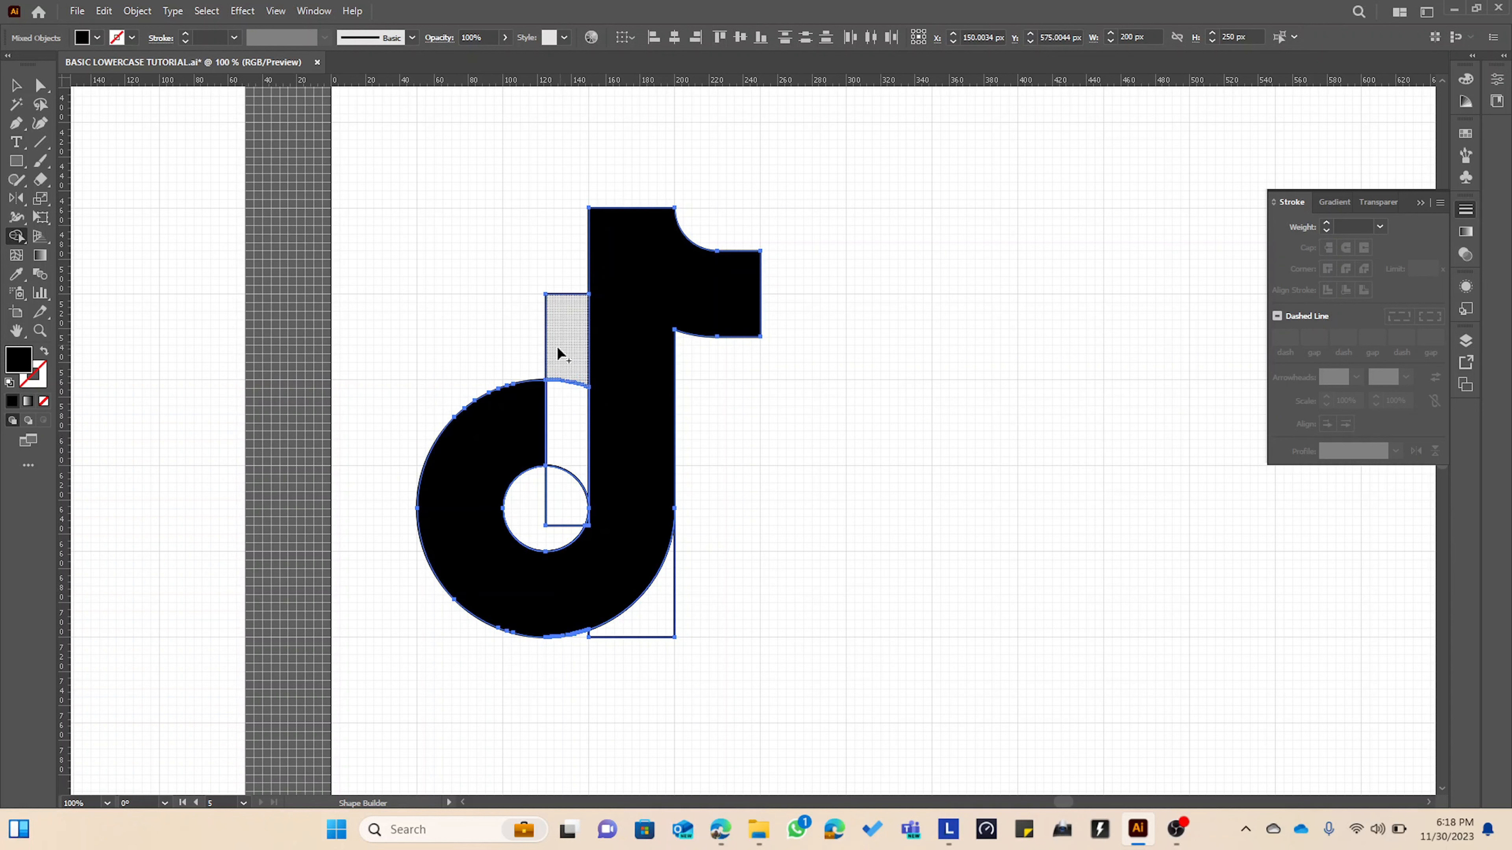
mouse_move(562, 336)
left_mouse_down()
mouse_move(569, 509)
mouse_move(539, 530)
left_mouse_up()
left_click_drag(638, 591, 674, 639)
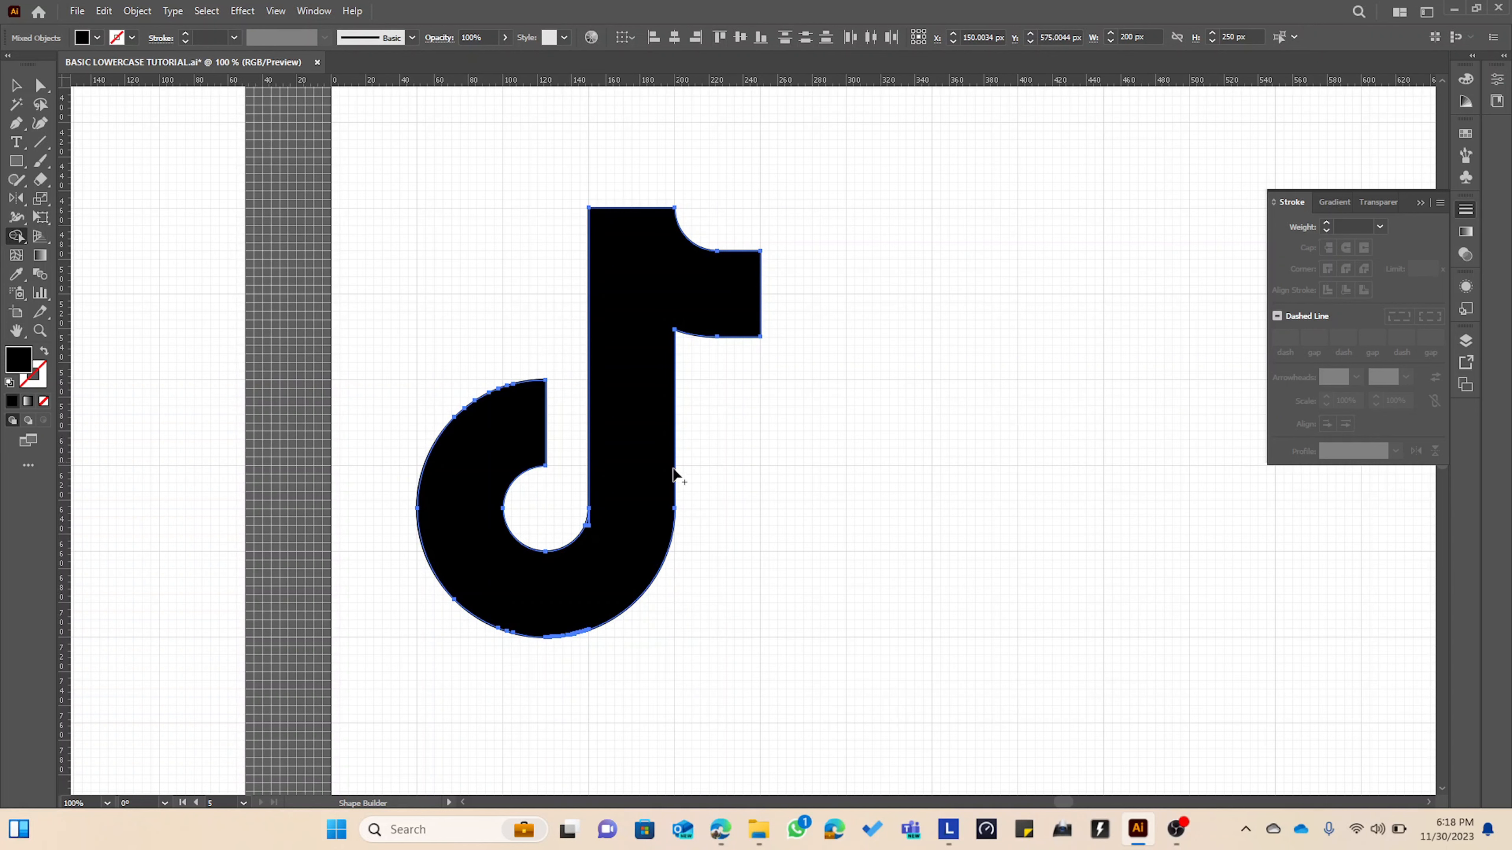
Delete the TikTok note and its leftover fragment from the artboard.
scroll(658, 488, "down", 2)
scroll(658, 488, "down", 2)
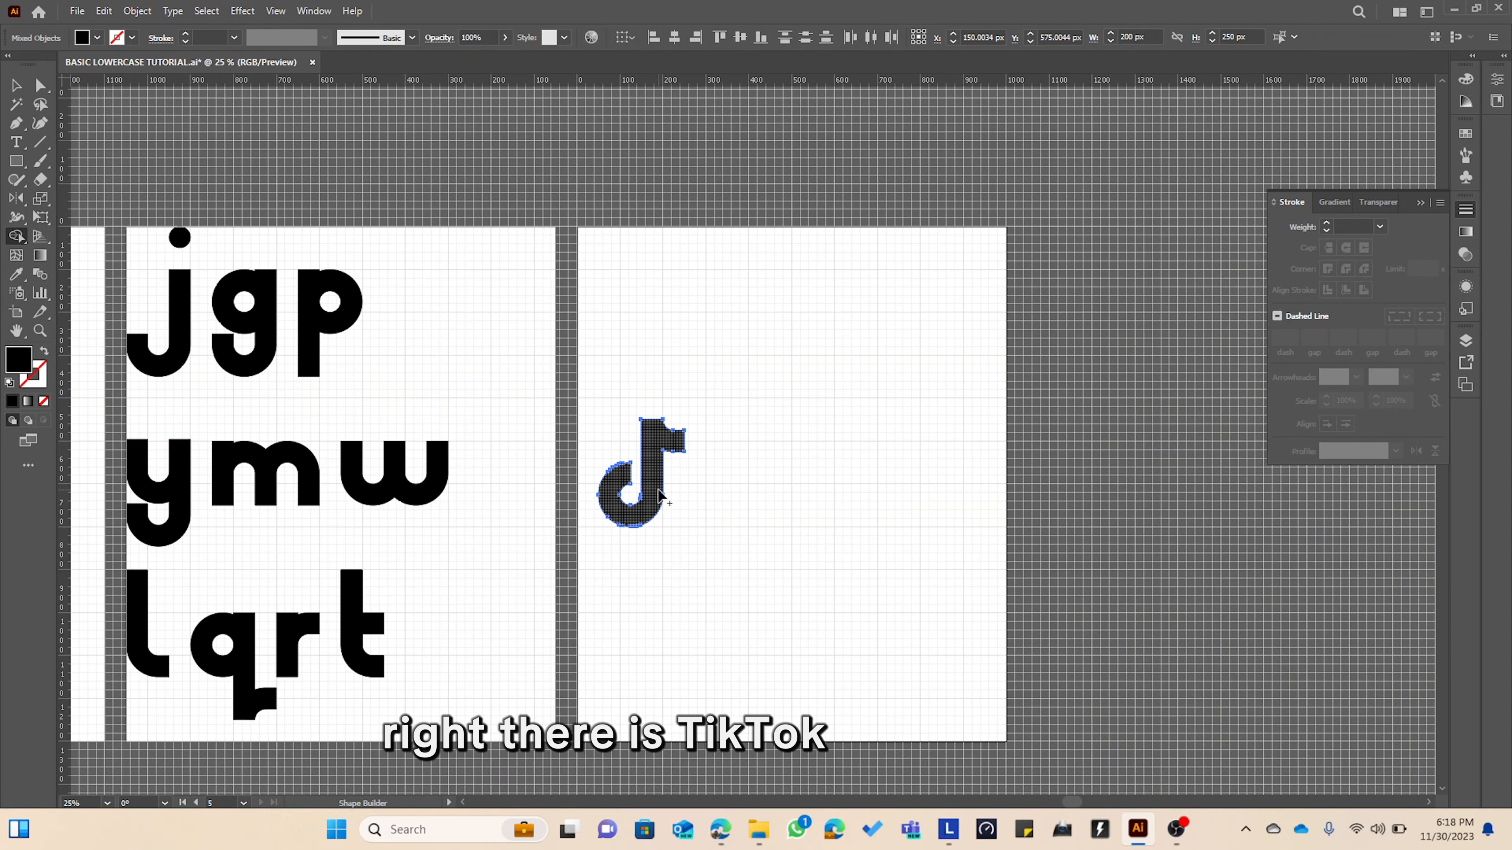
scroll(658, 488, "down", 1)
key("v")
left_click(681, 477)
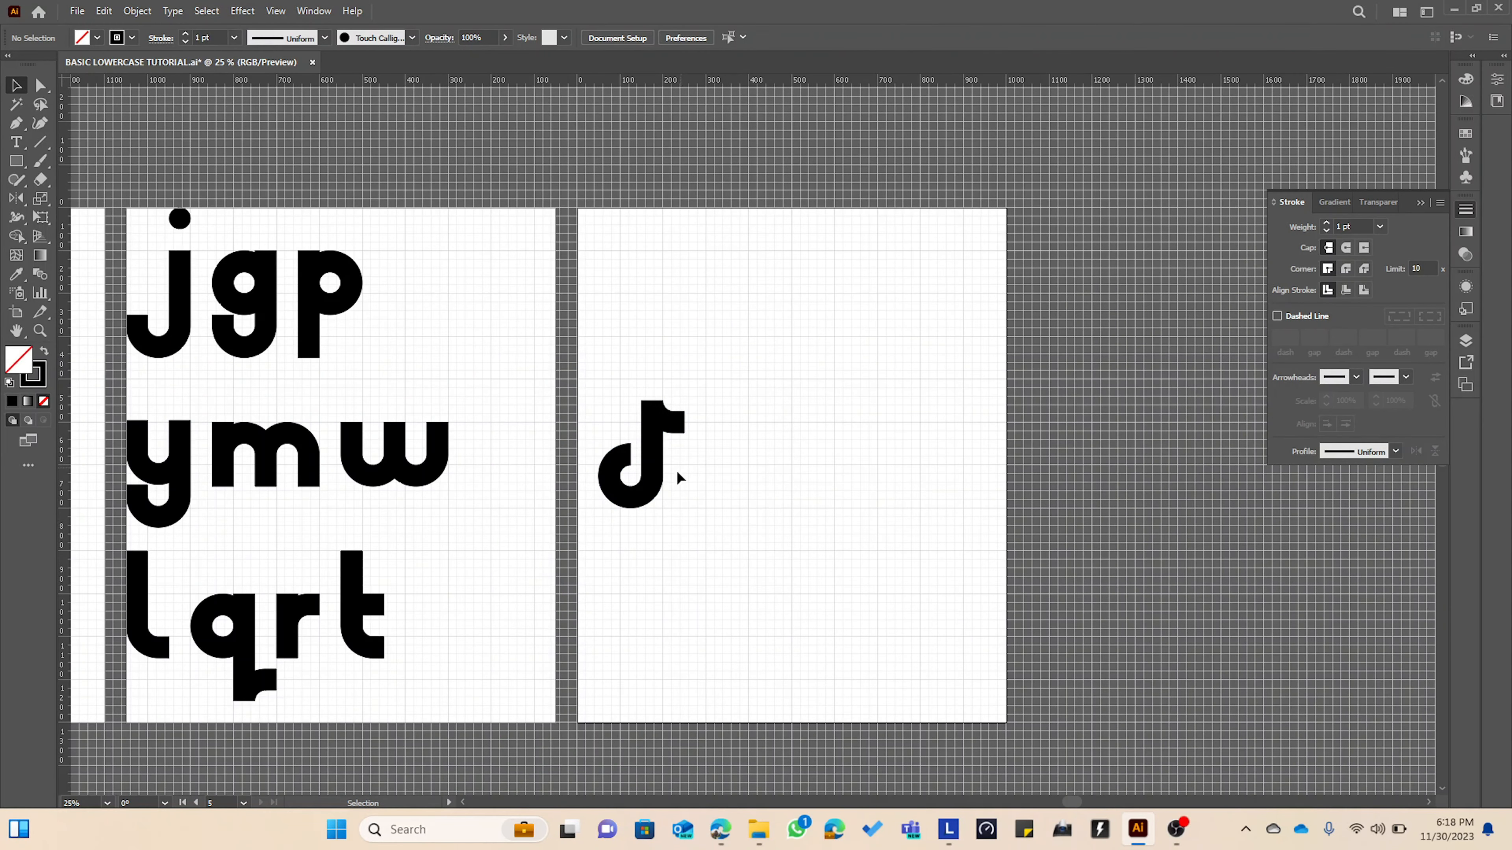
left_click(656, 471)
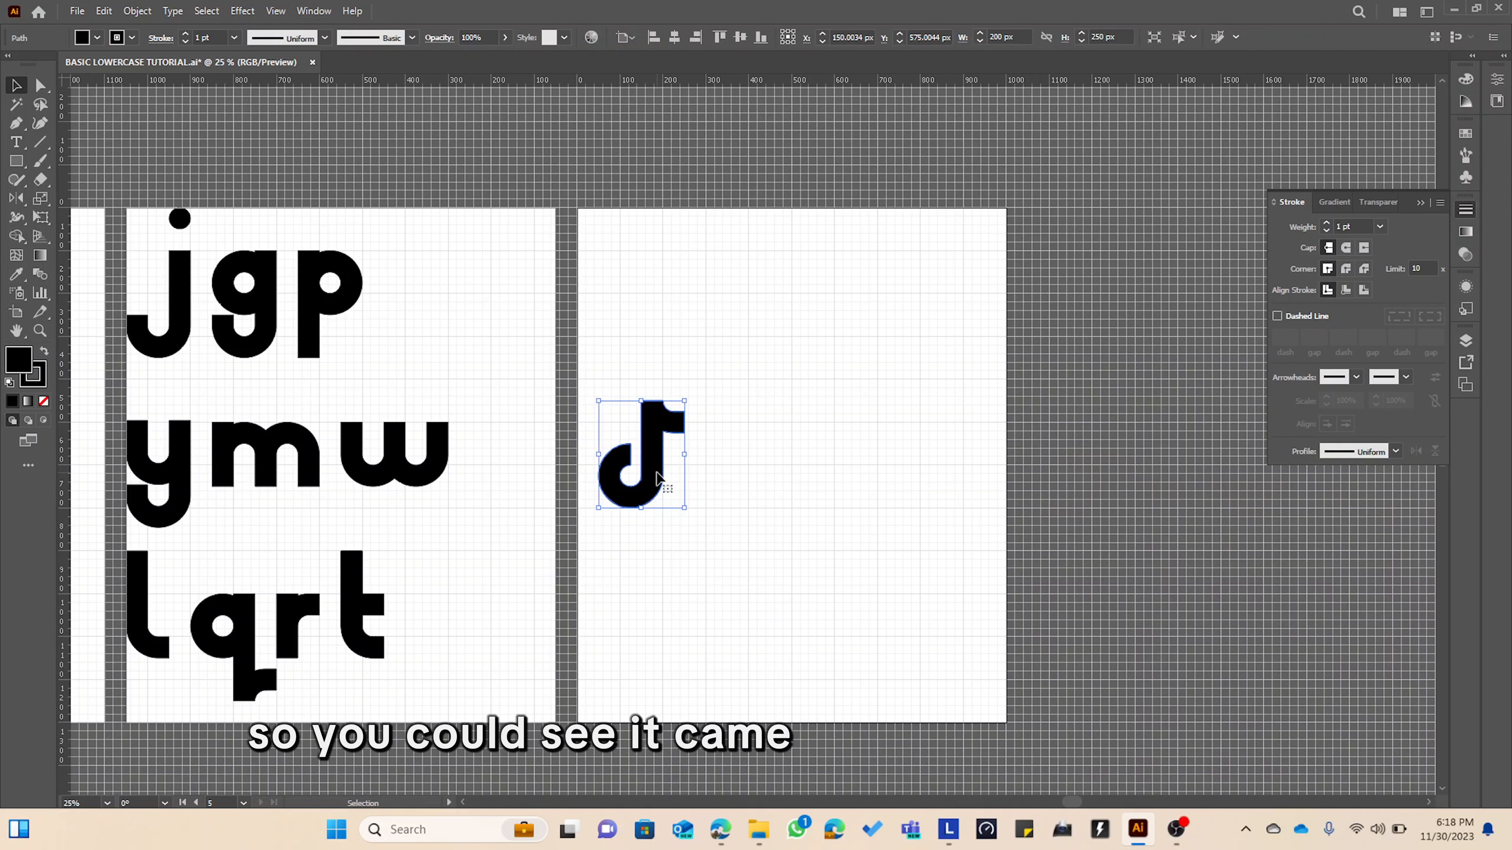
key("Delete")
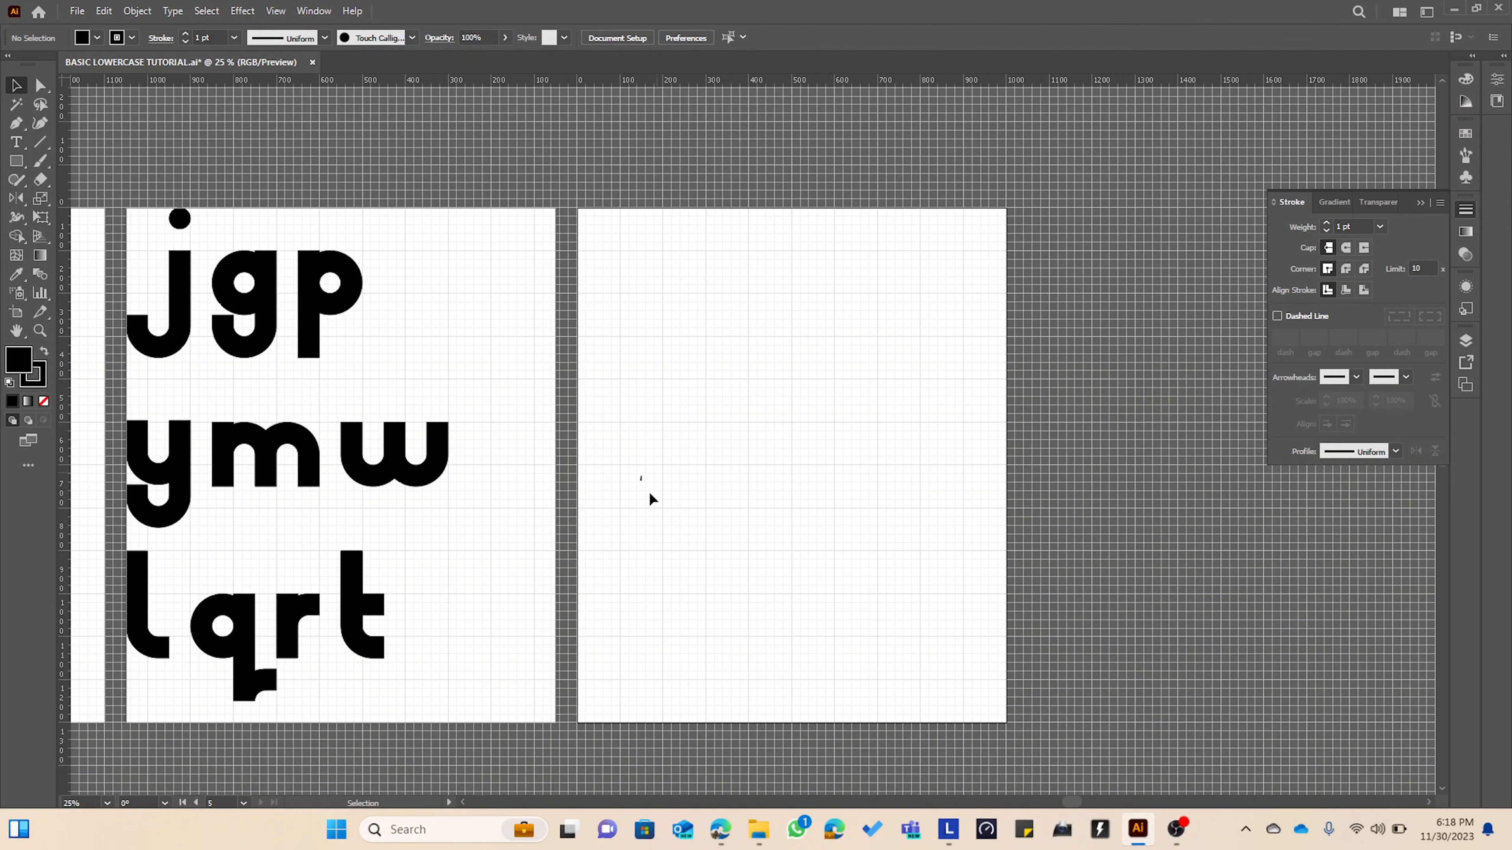
left_click_drag(606, 402, 670, 484)
key("Delete")
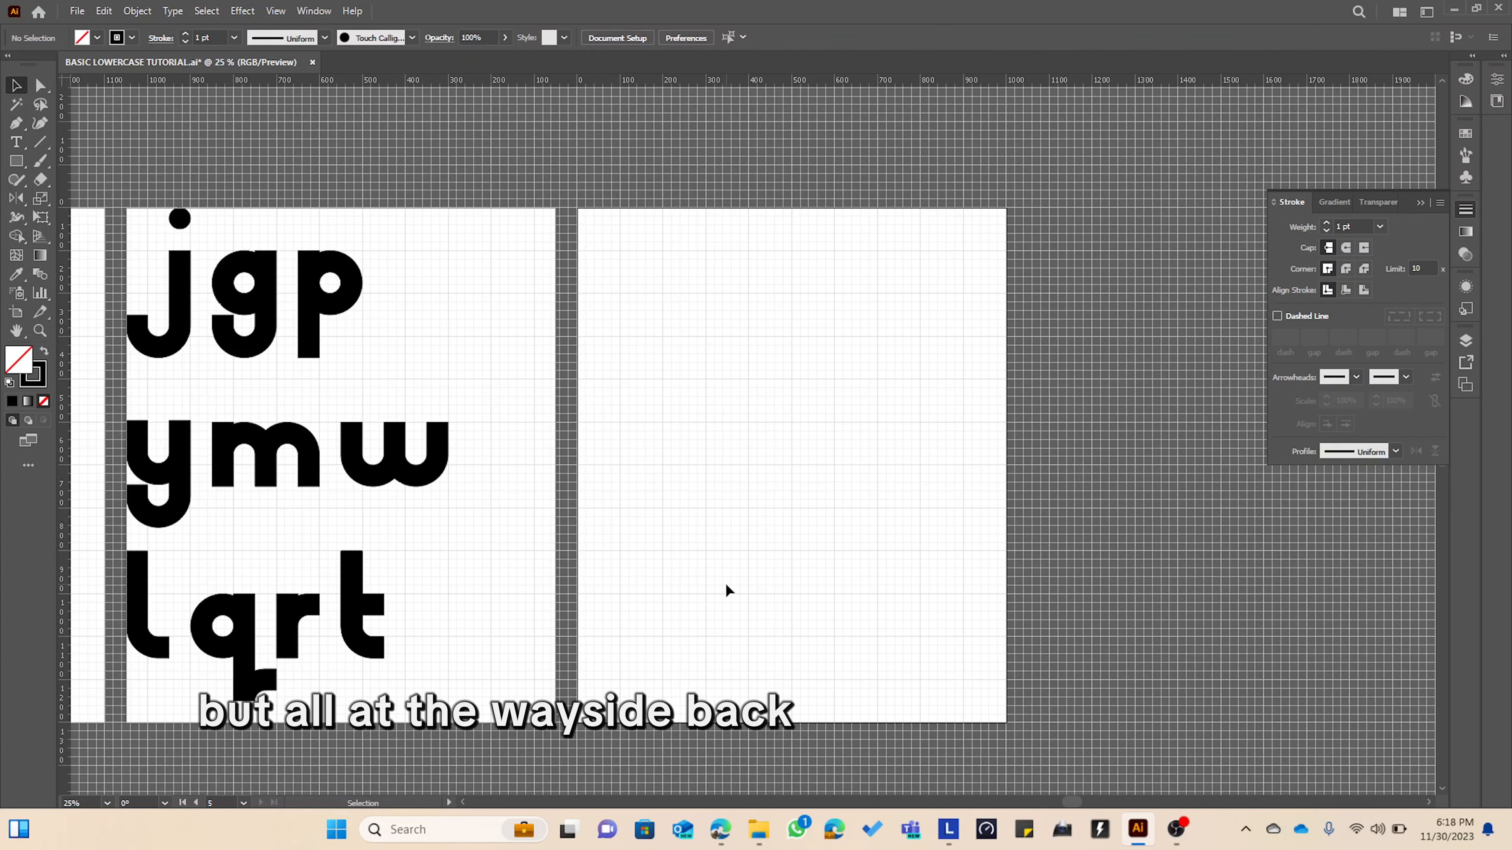
left_click_drag(419, 600, 752, 515)
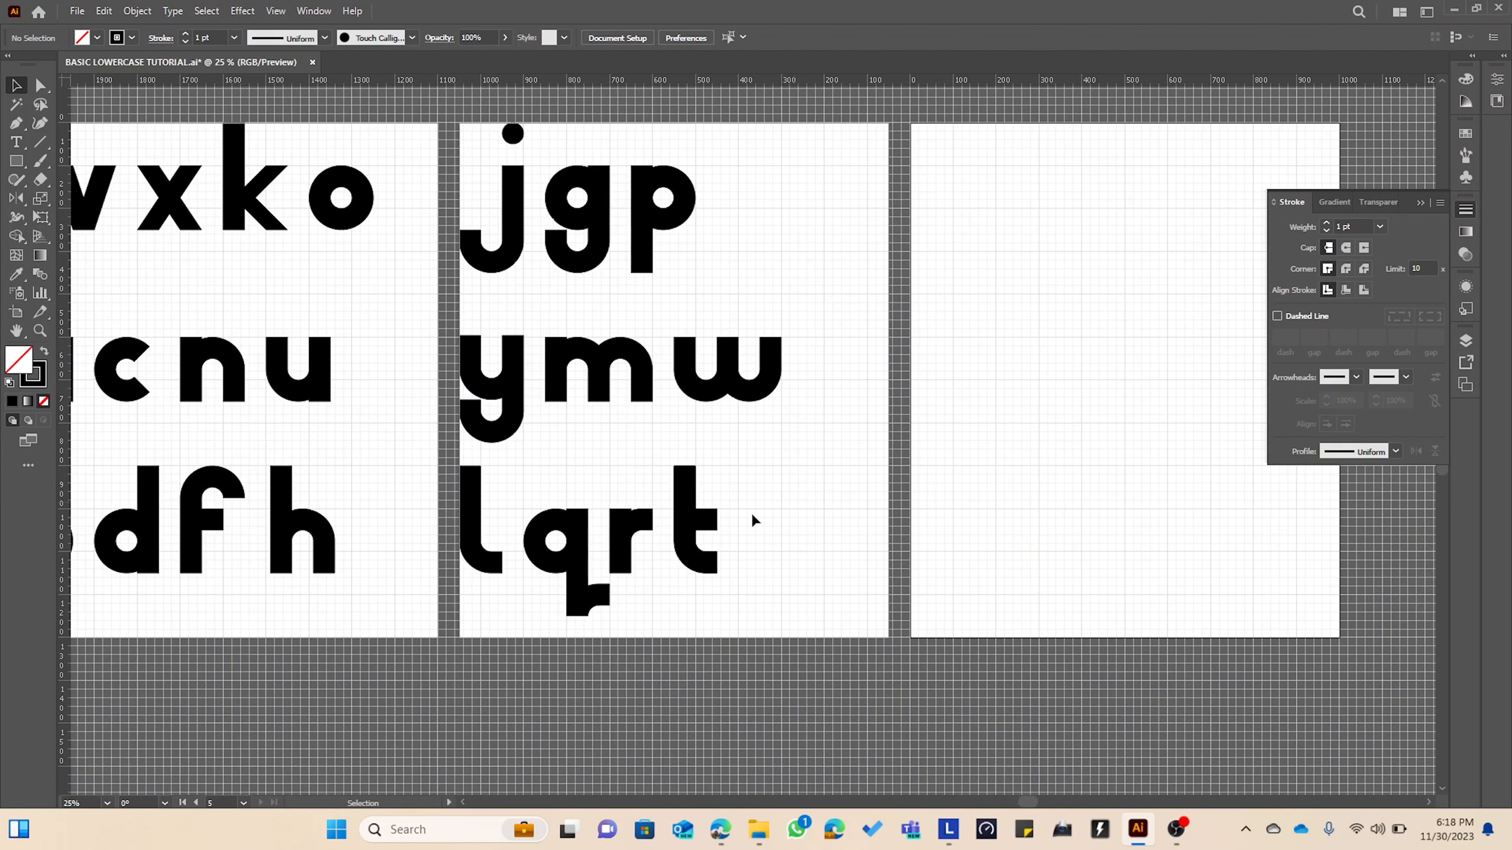
scroll(664, 538, "up", 3)
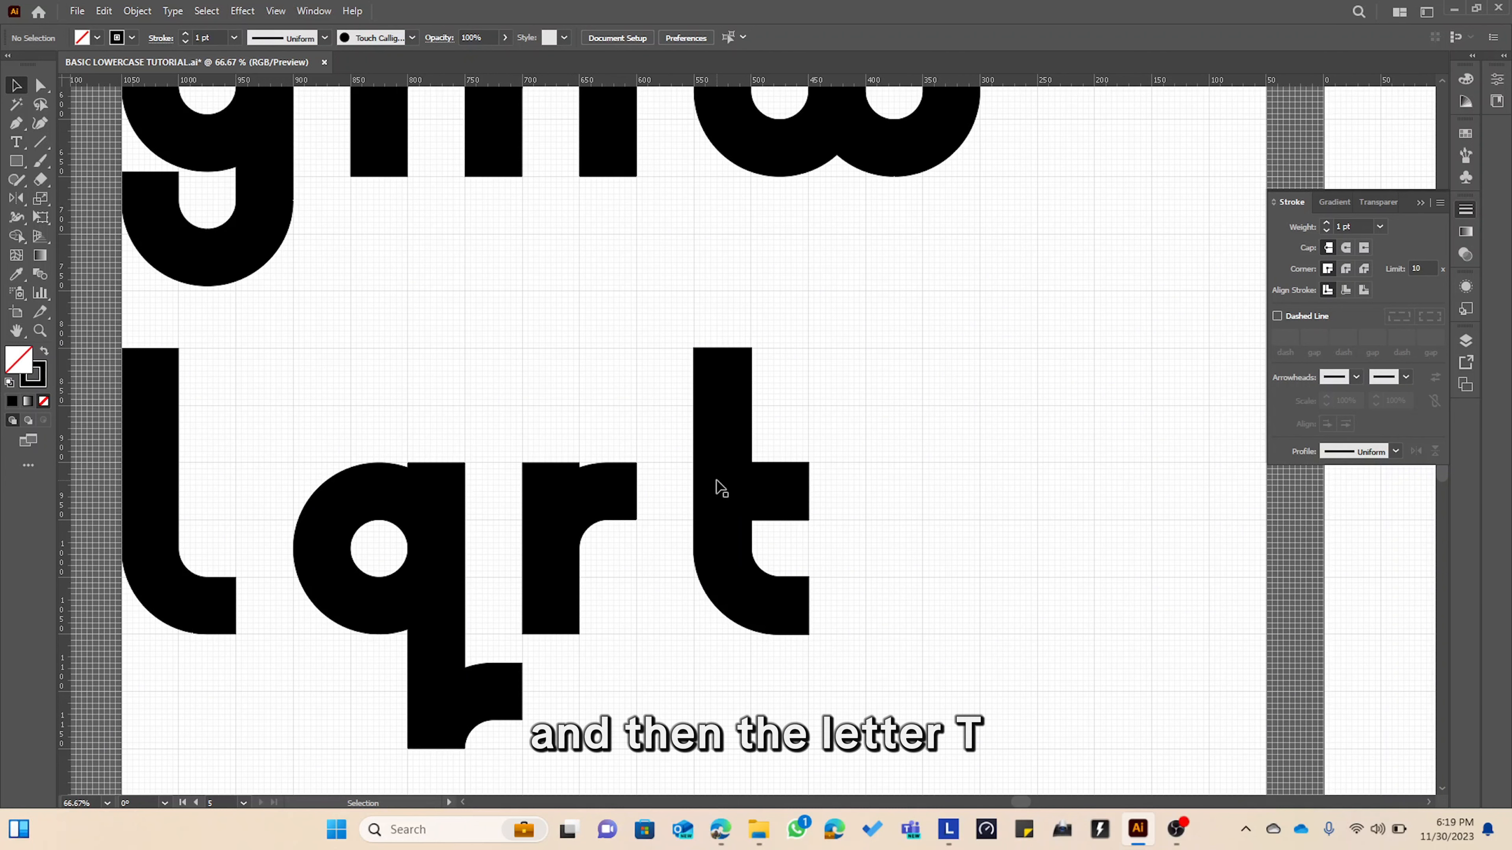
scroll(721, 489, "down", 5)
scroll(770, 422, "up", 1)
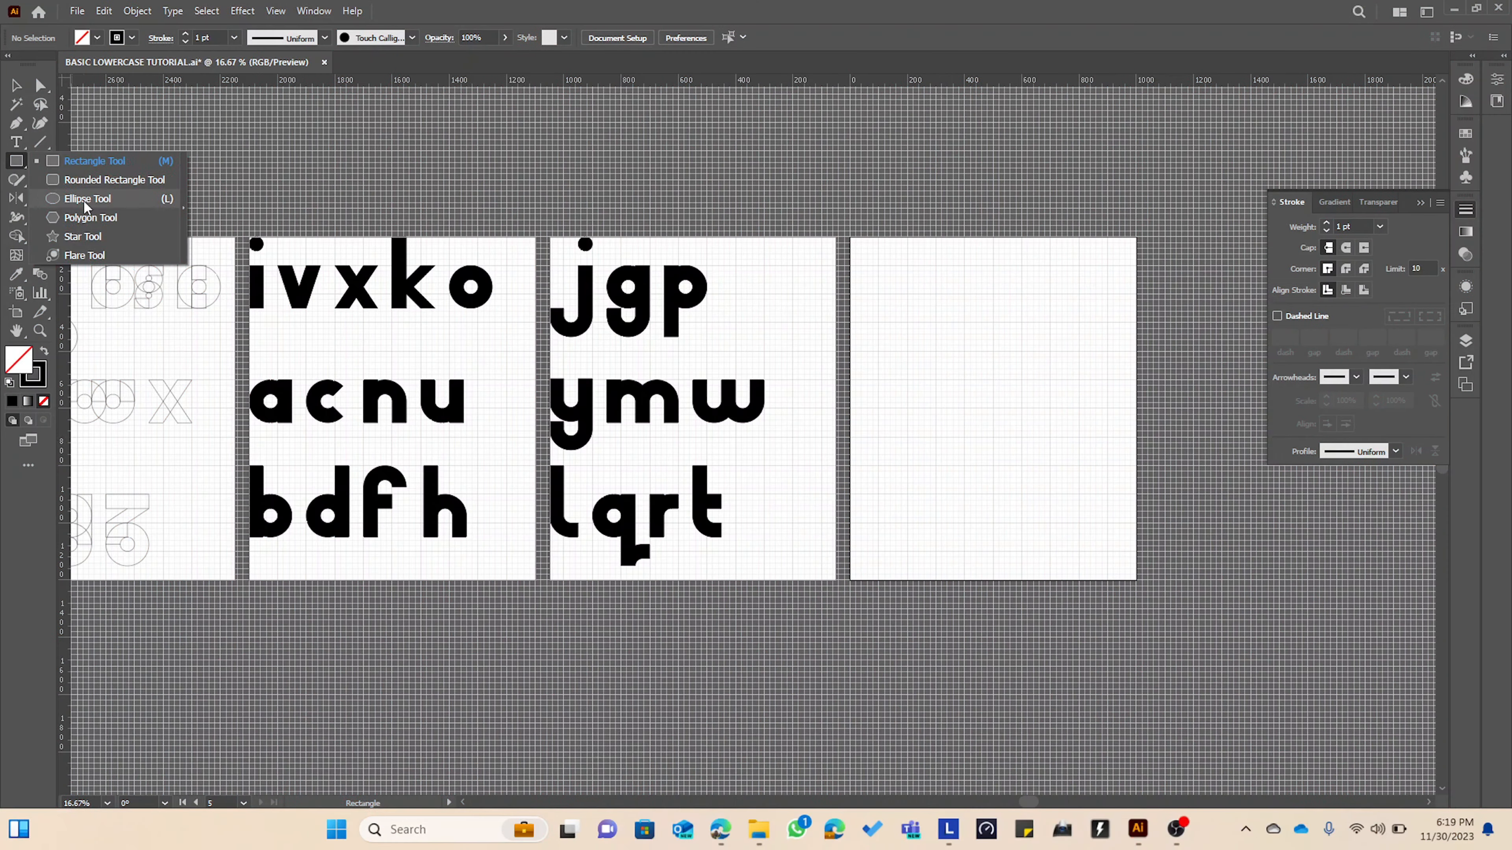
Place four horizontal ruler guides on the empty artboard at Y 0, 100, 250 and 350 px.
left_click(83, 200)
scroll(897, 405, "up", 4)
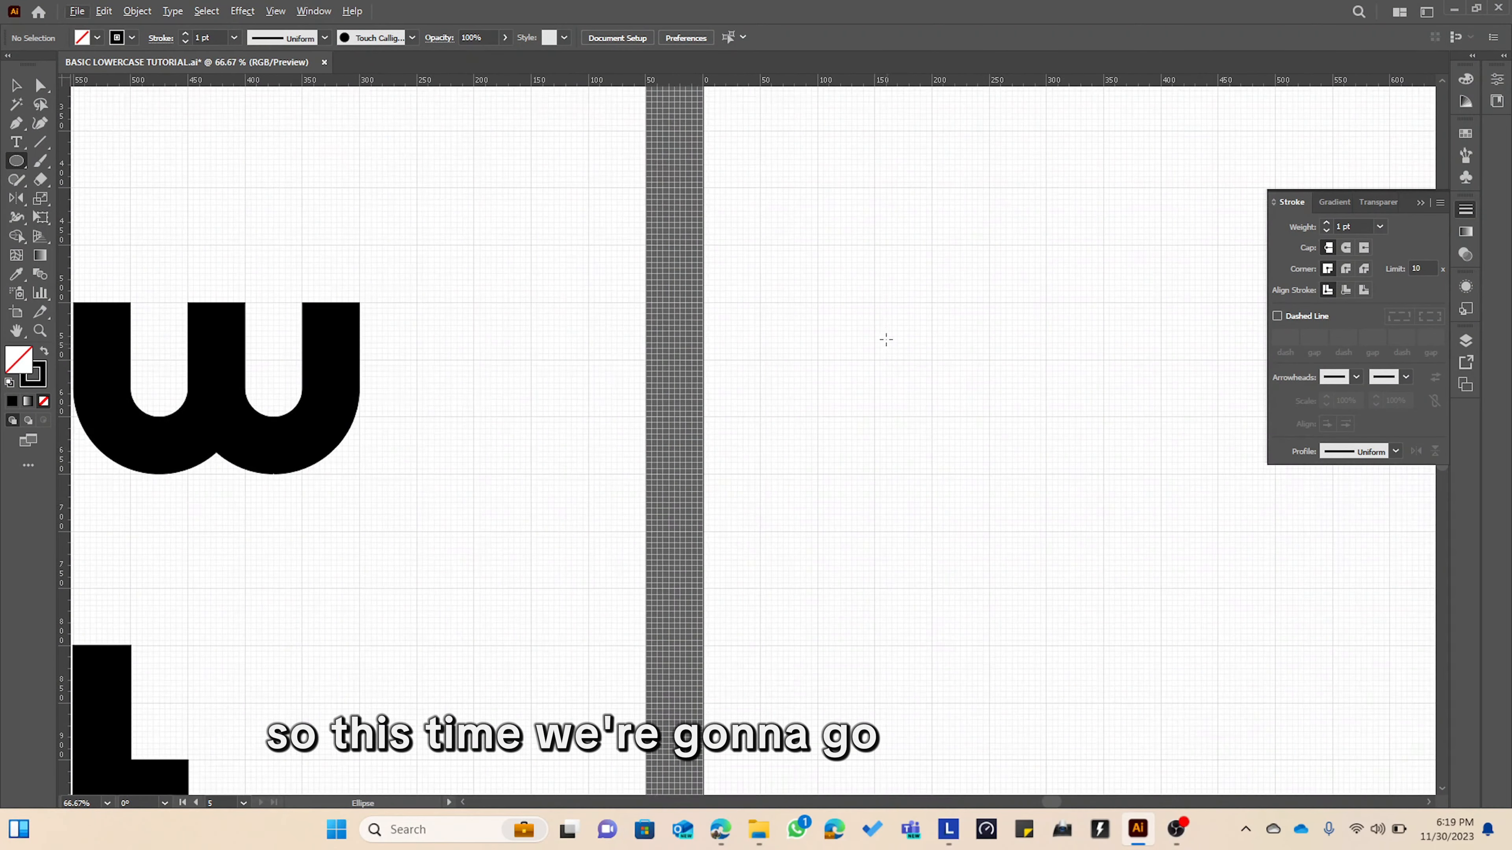
scroll(887, 338, "down", 1)
left_click_drag(898, 331, 611, 513)
scroll(609, 514, "down", 1)
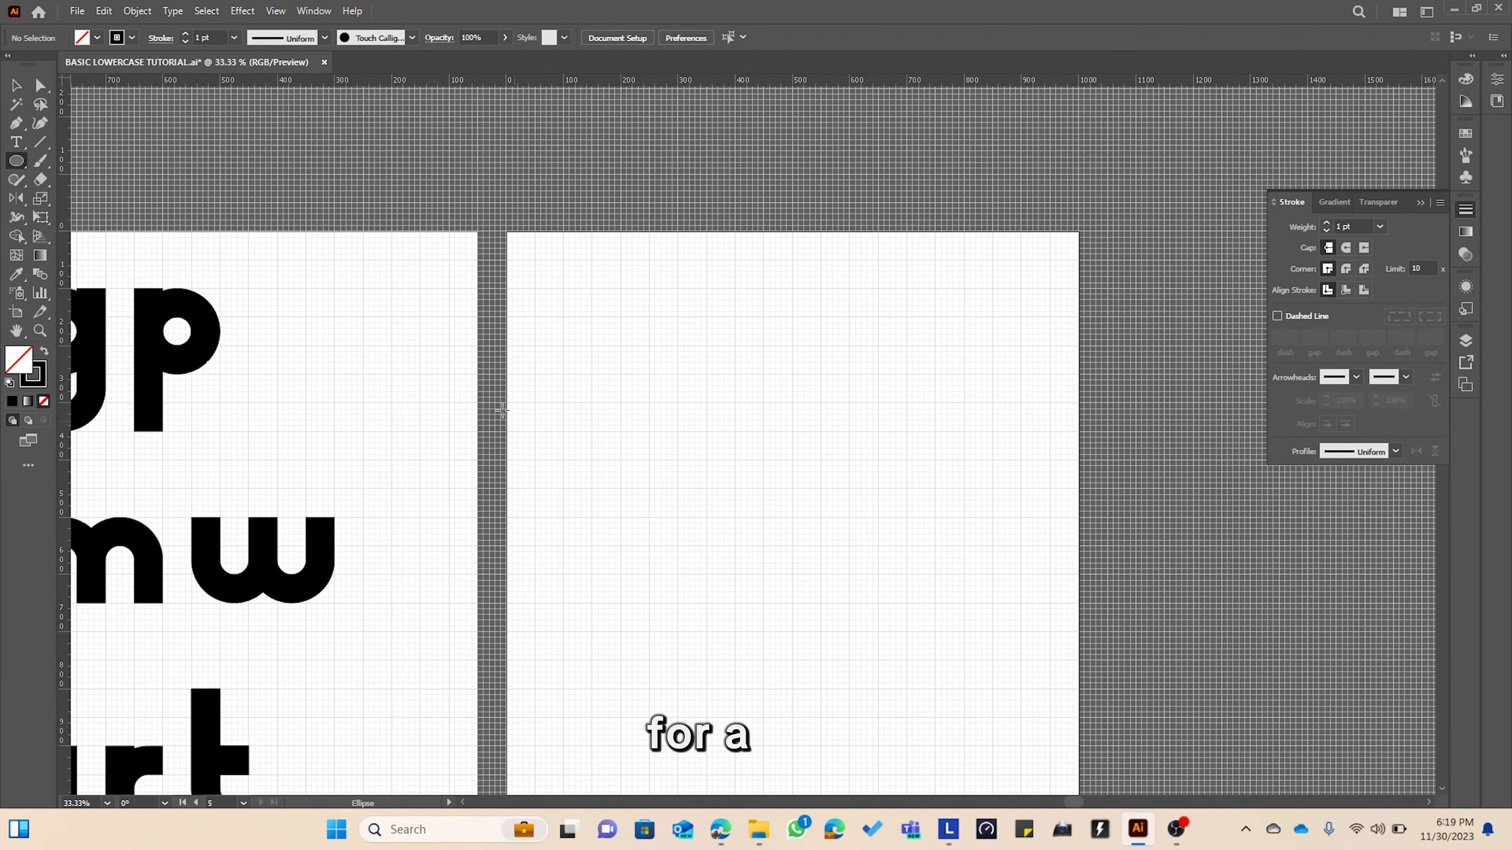
left_click_drag(439, 355, 611, 314)
left_click_drag(415, 89, 388, 249)
left_click_drag(411, 83, 382, 193)
left_click_drag(405, 83, 391, 334)
left_click_drag(406, 83, 395, 393)
scroll(761, 297, "up", 1)
left_click_drag(762, 297, 529, 344)
key("v")
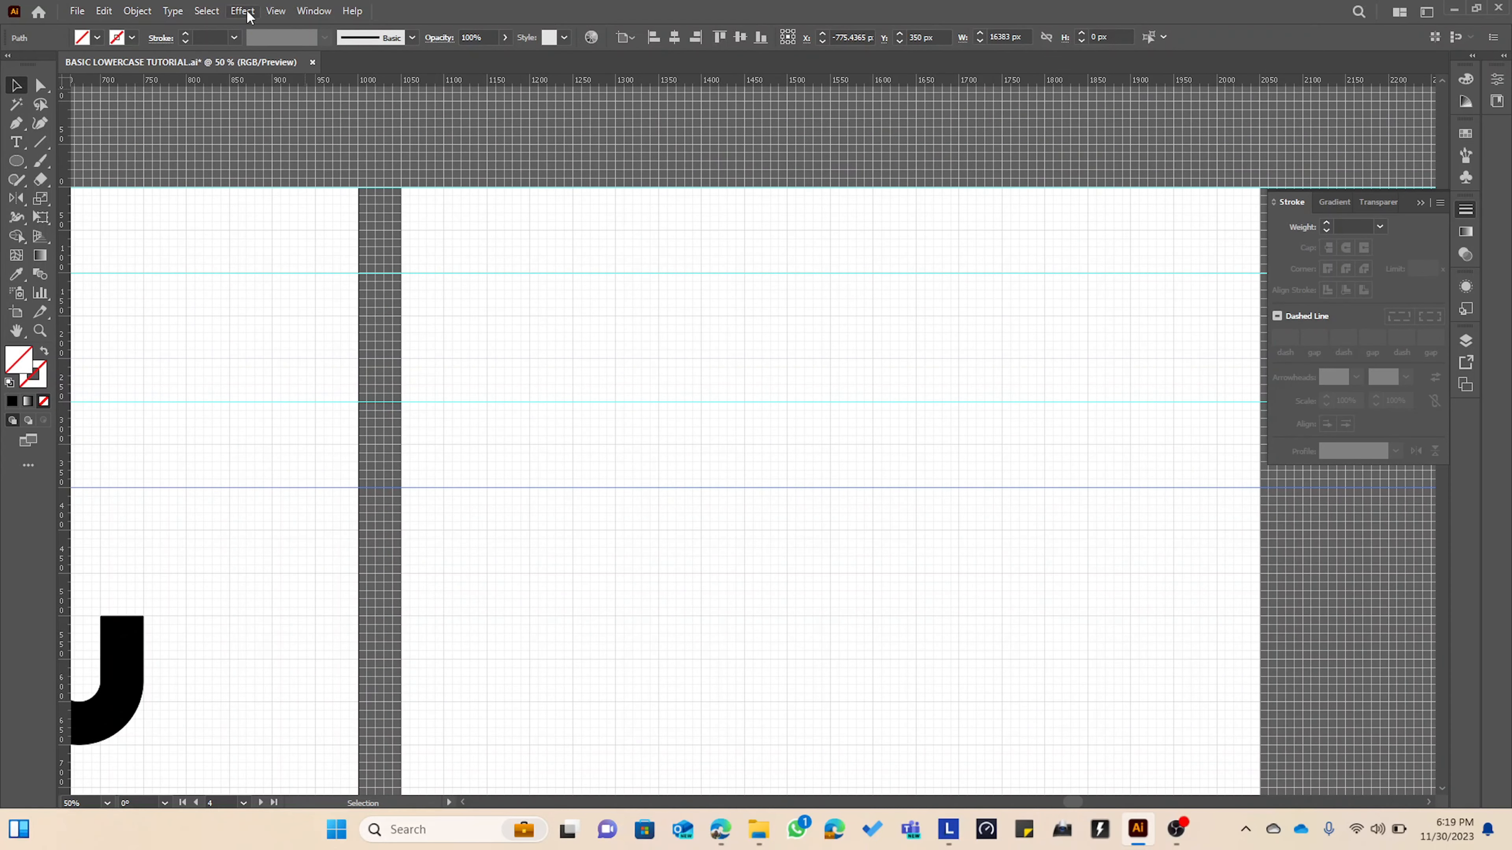
left_click(243, 11)
left_click(530, 296)
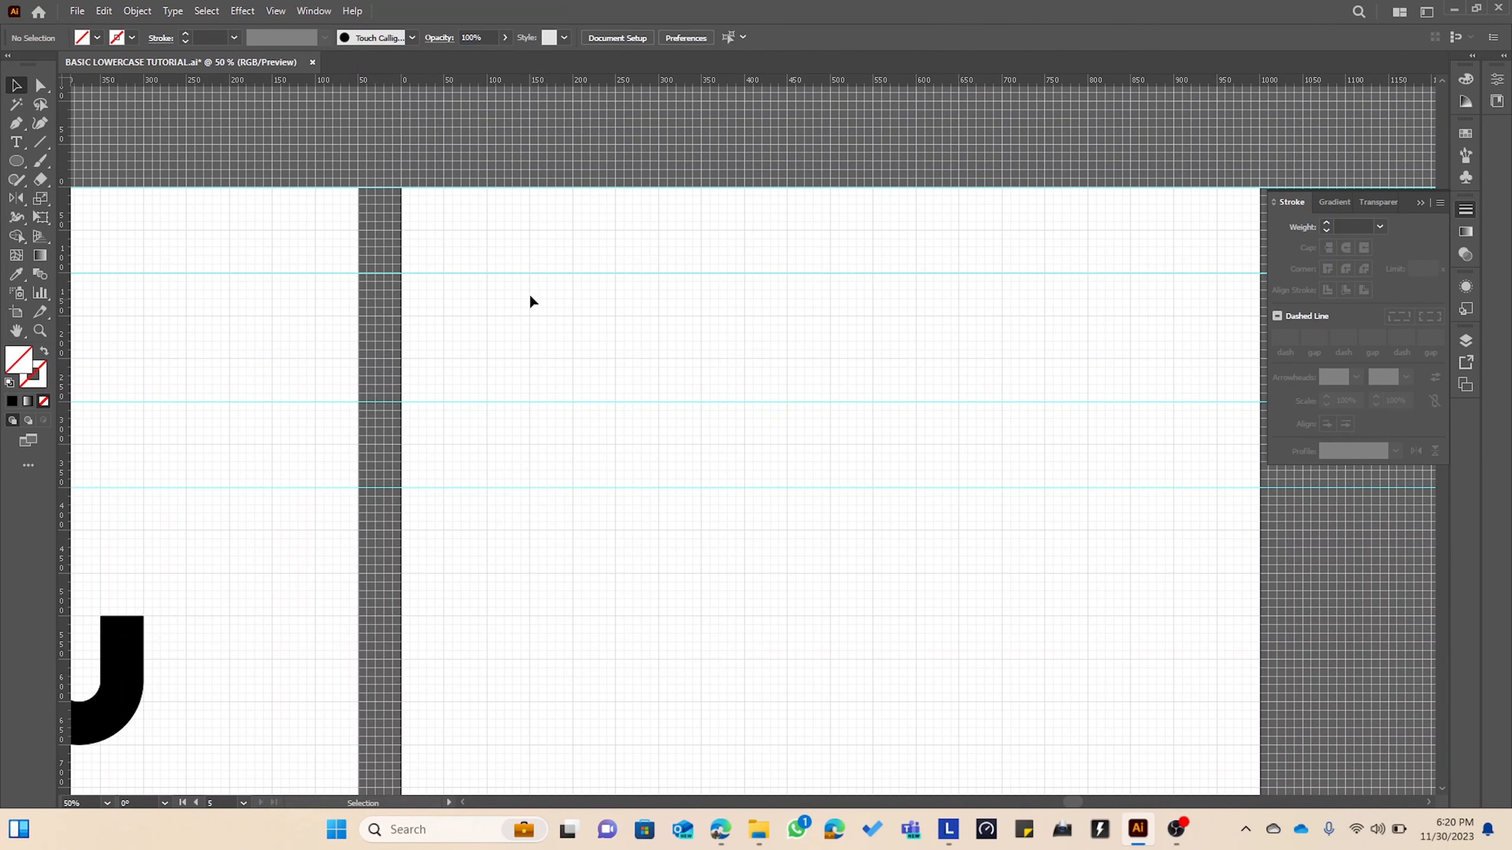
scroll(481, 466, "down", 1)
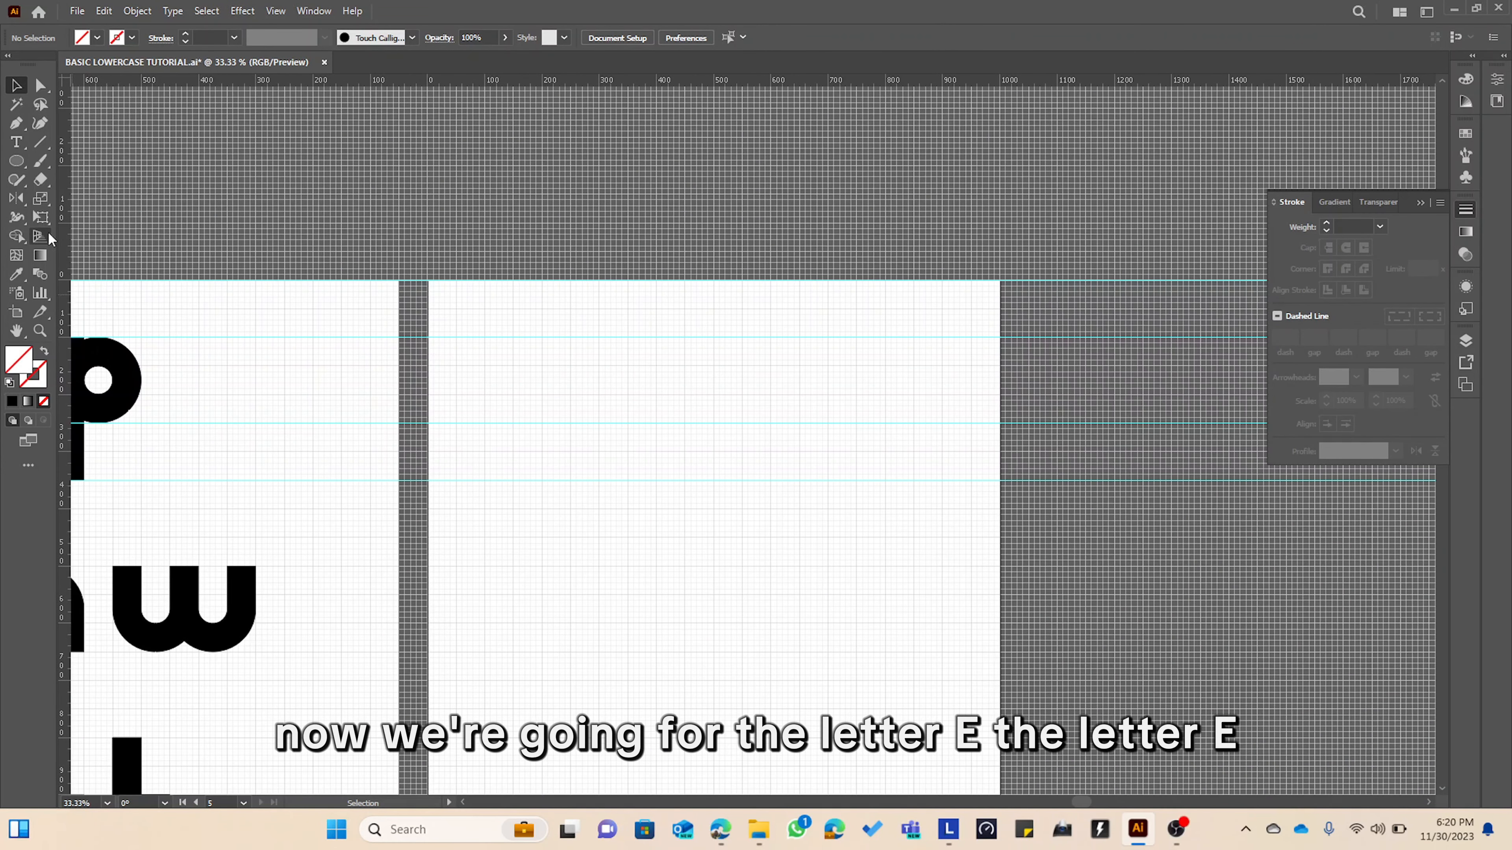
Draw concentric 150 px and 50 px unfilled, black-stroked circles between the Y 100 and 250 px guides, and cross them with two corner-to-corner diagonals.
left_click(9, 383)
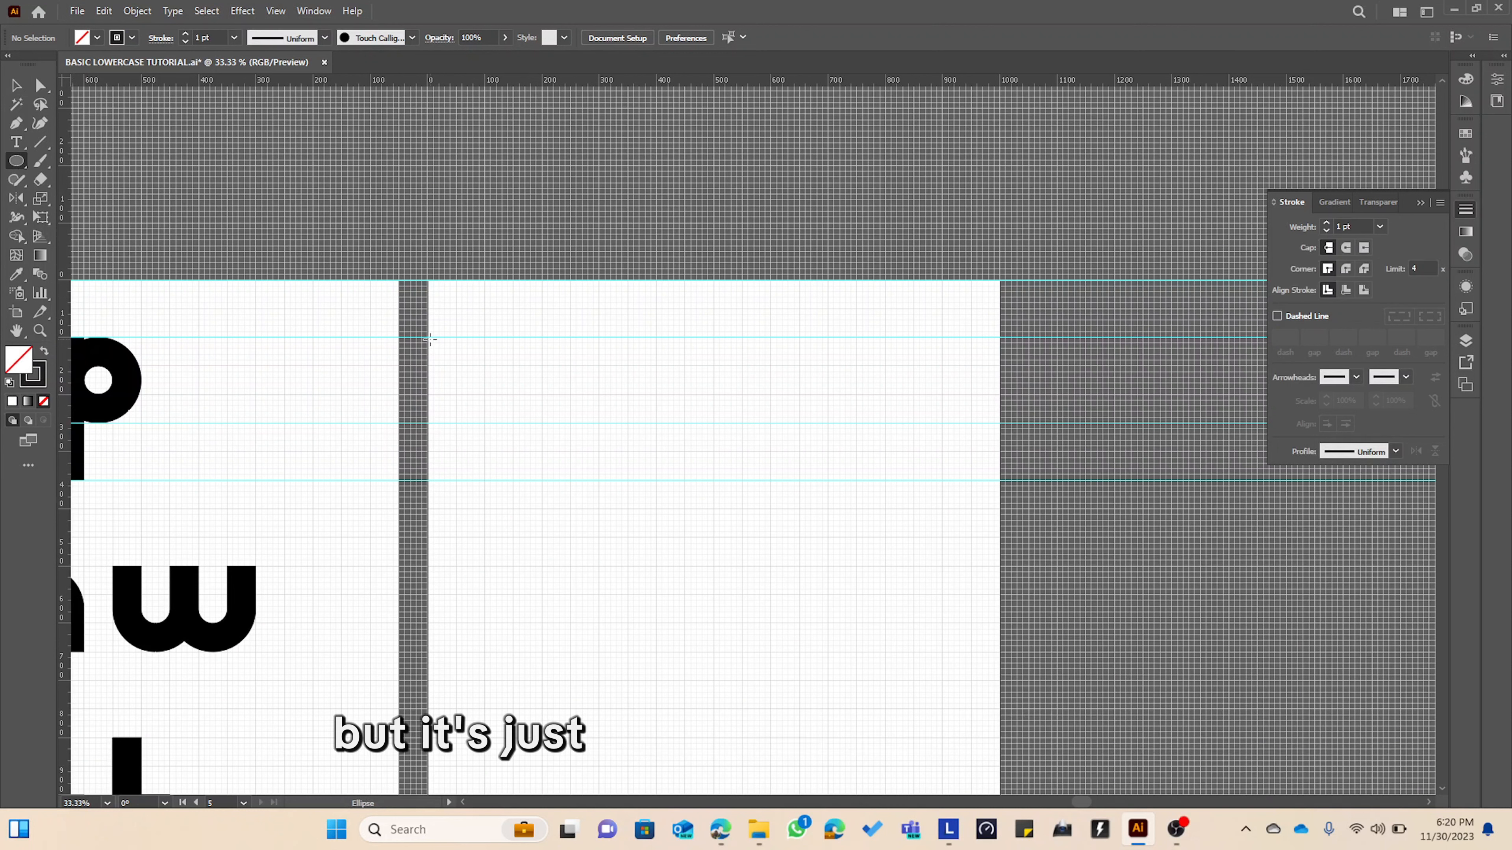
scroll(430, 339, "up", 3)
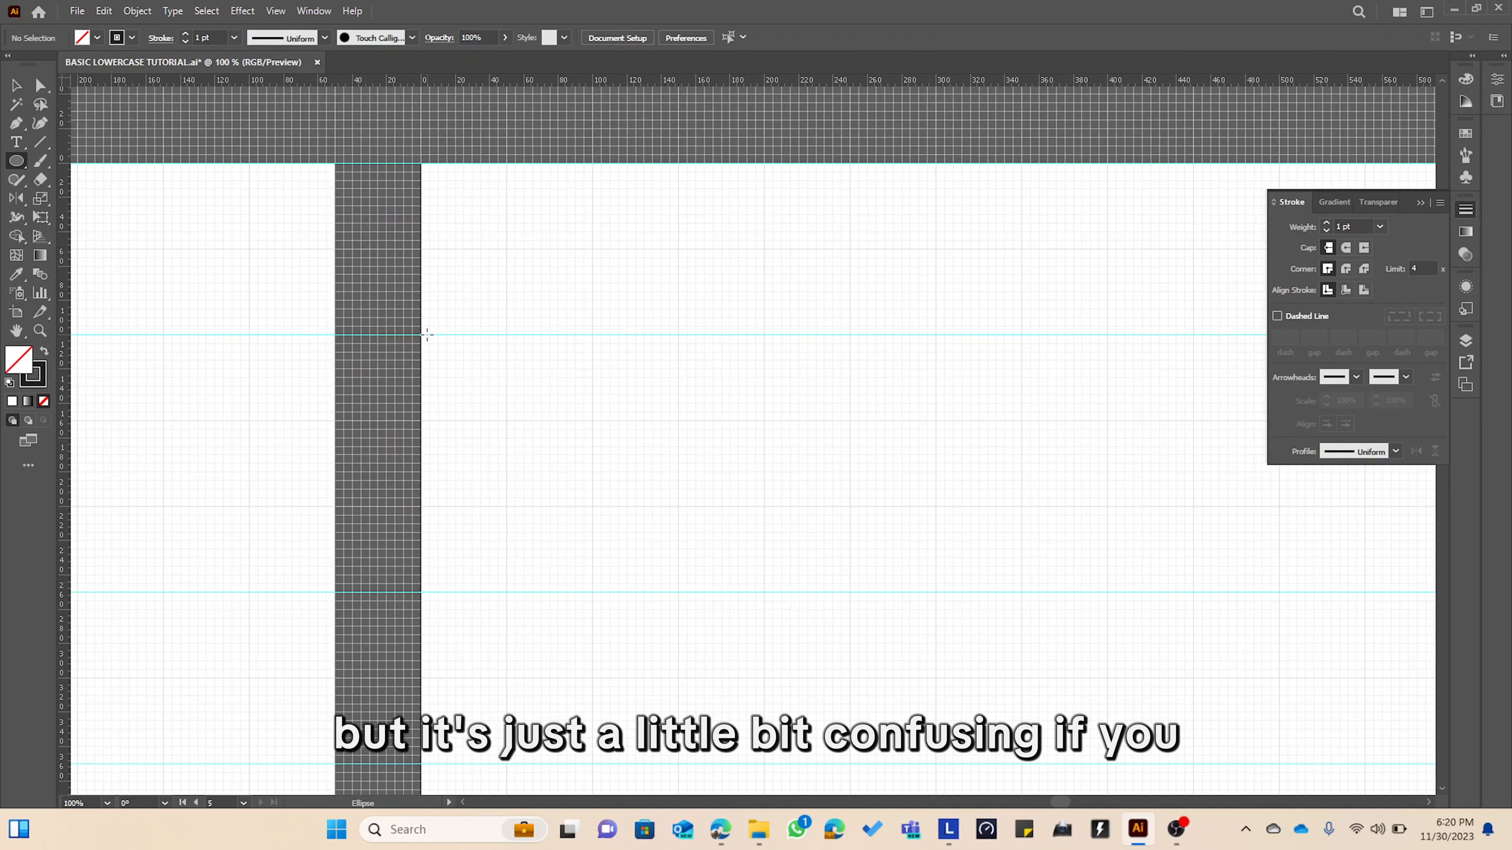
left_click_drag(421, 333, 678, 592)
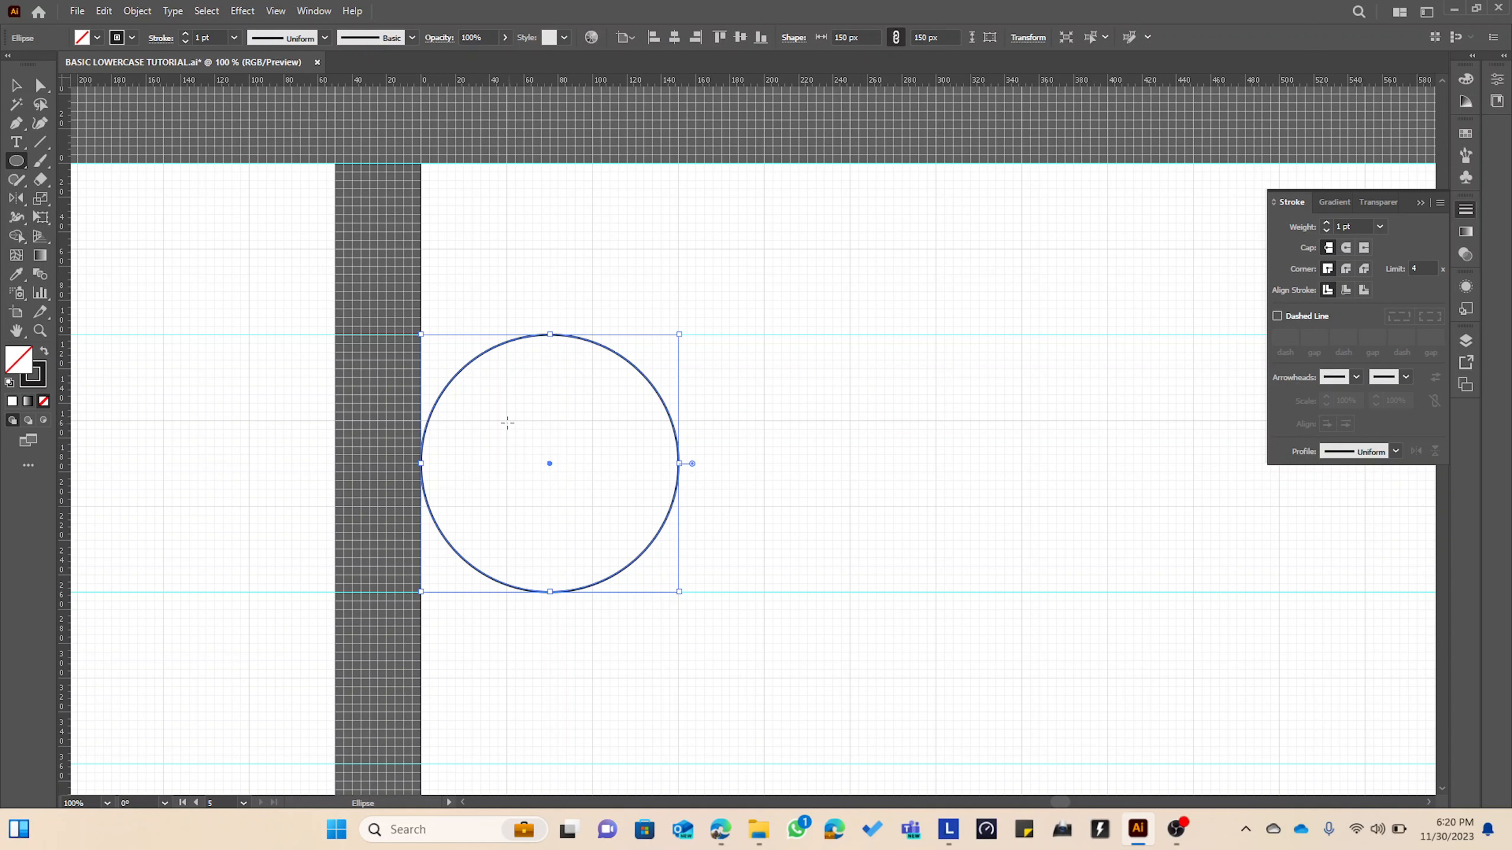
left_click_drag(507, 421, 591, 508)
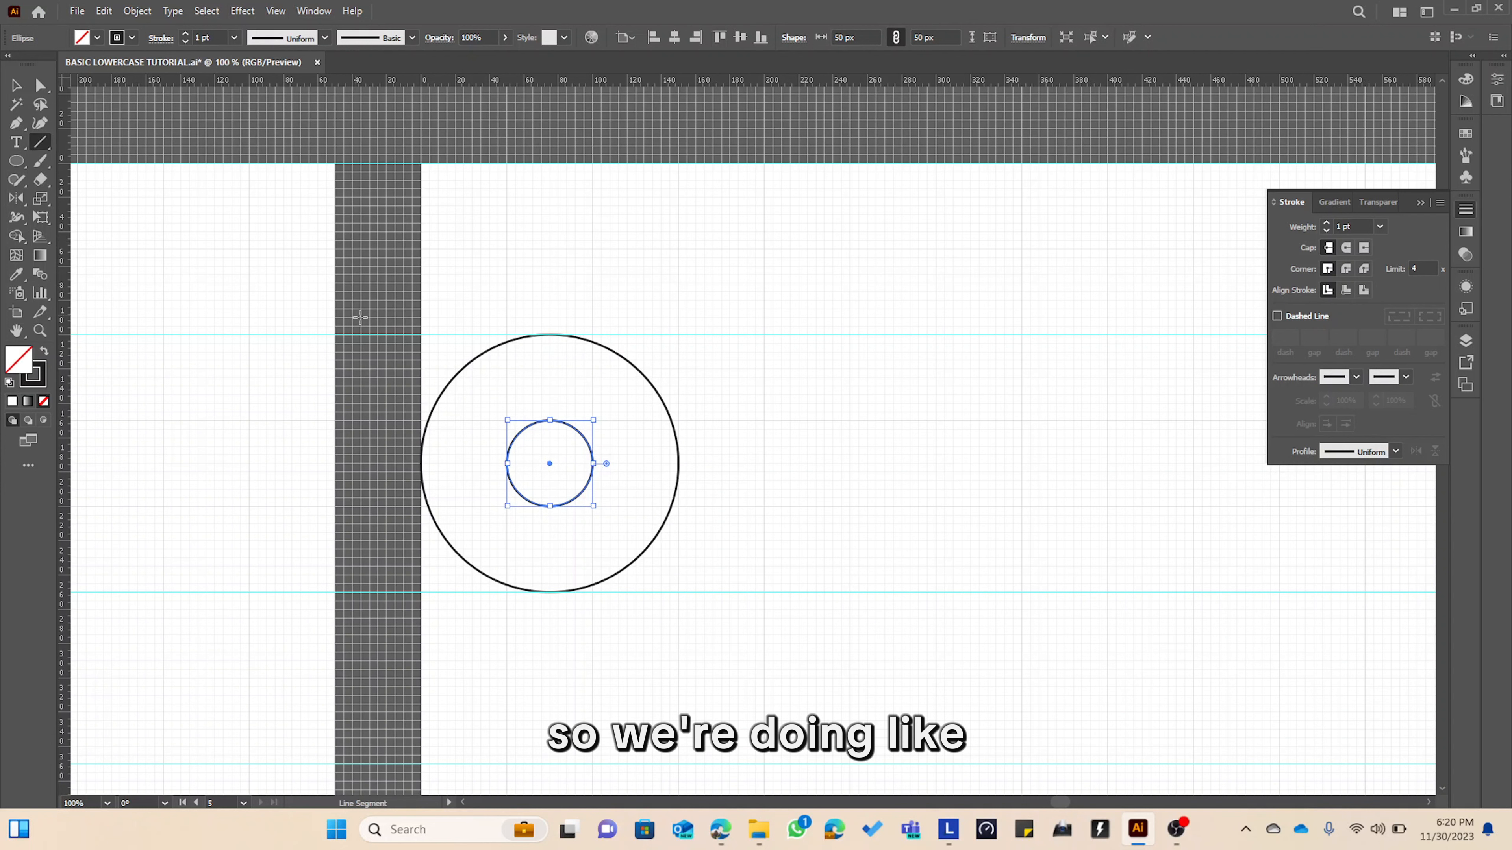
left_click_drag(421, 336, 680, 592)
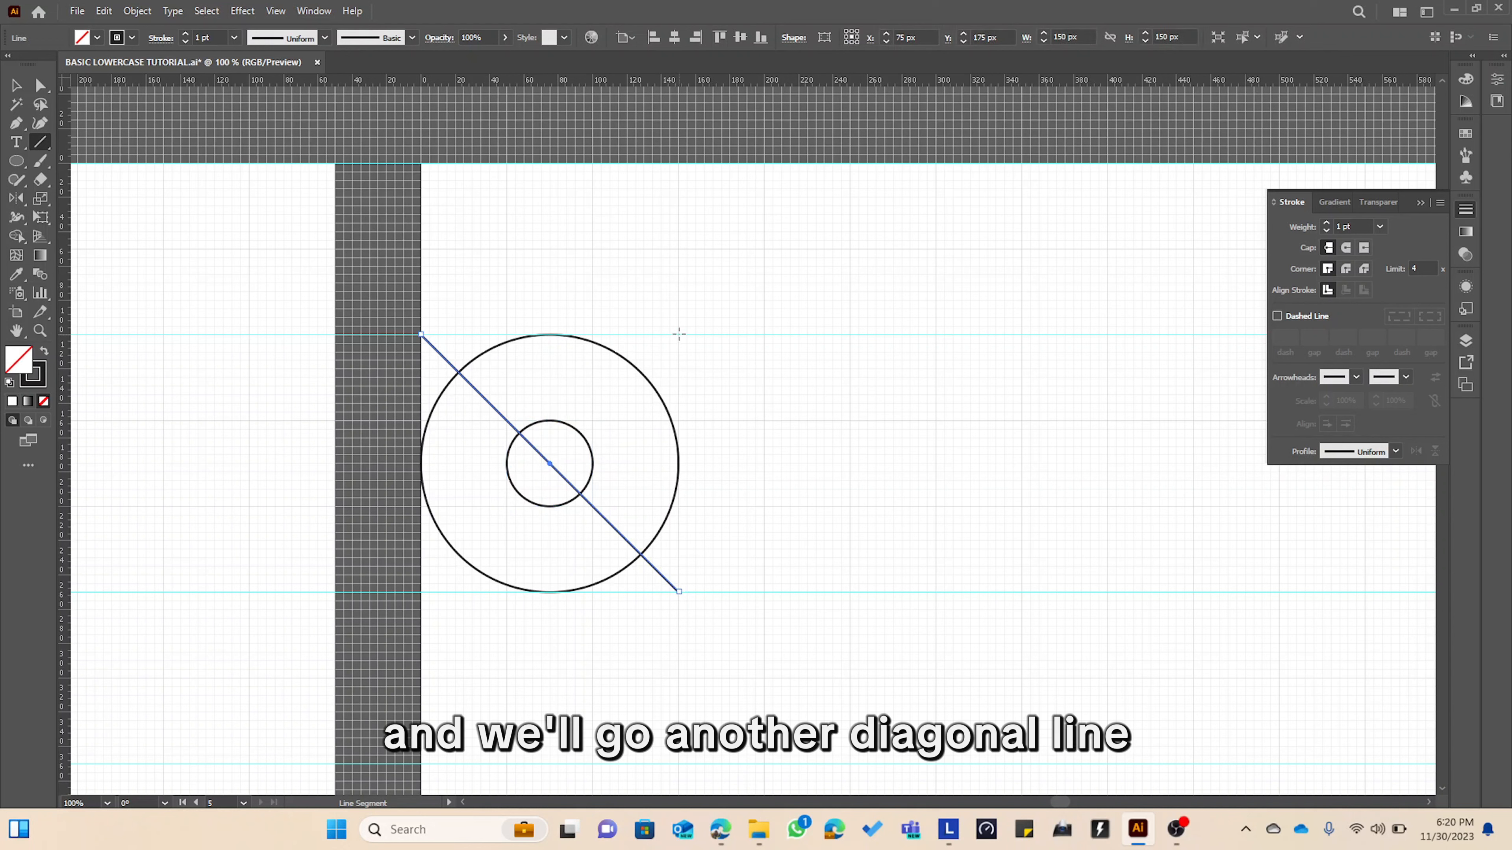
left_click_drag(679, 334, 422, 591)
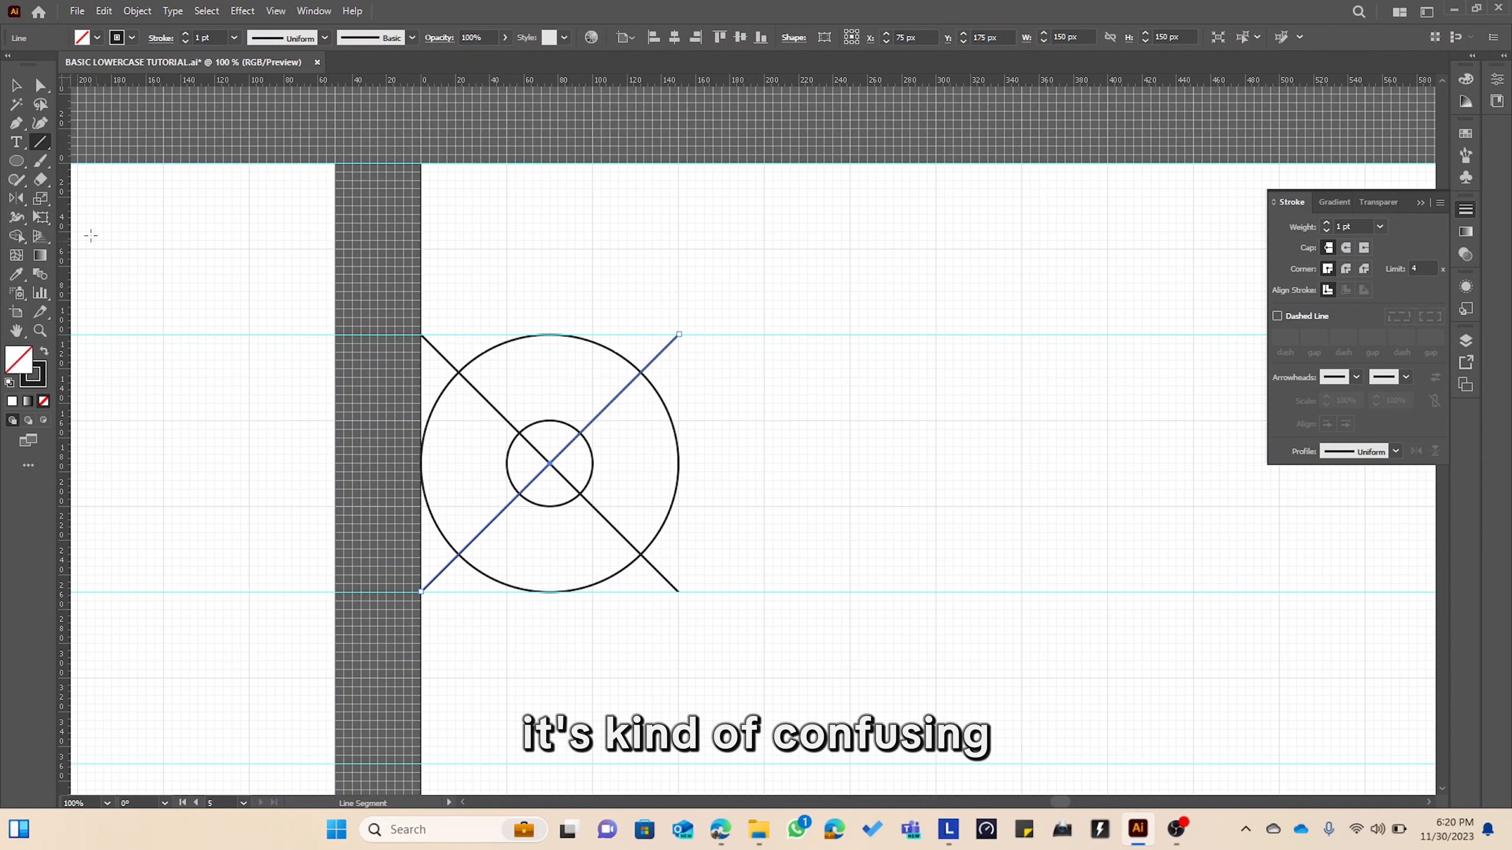
Draw a 150 by 50 px rectangle from the large circle's top and move it down until its lower edge meets the circle's centre.
left_click(16, 161)
left_click(57, 161)
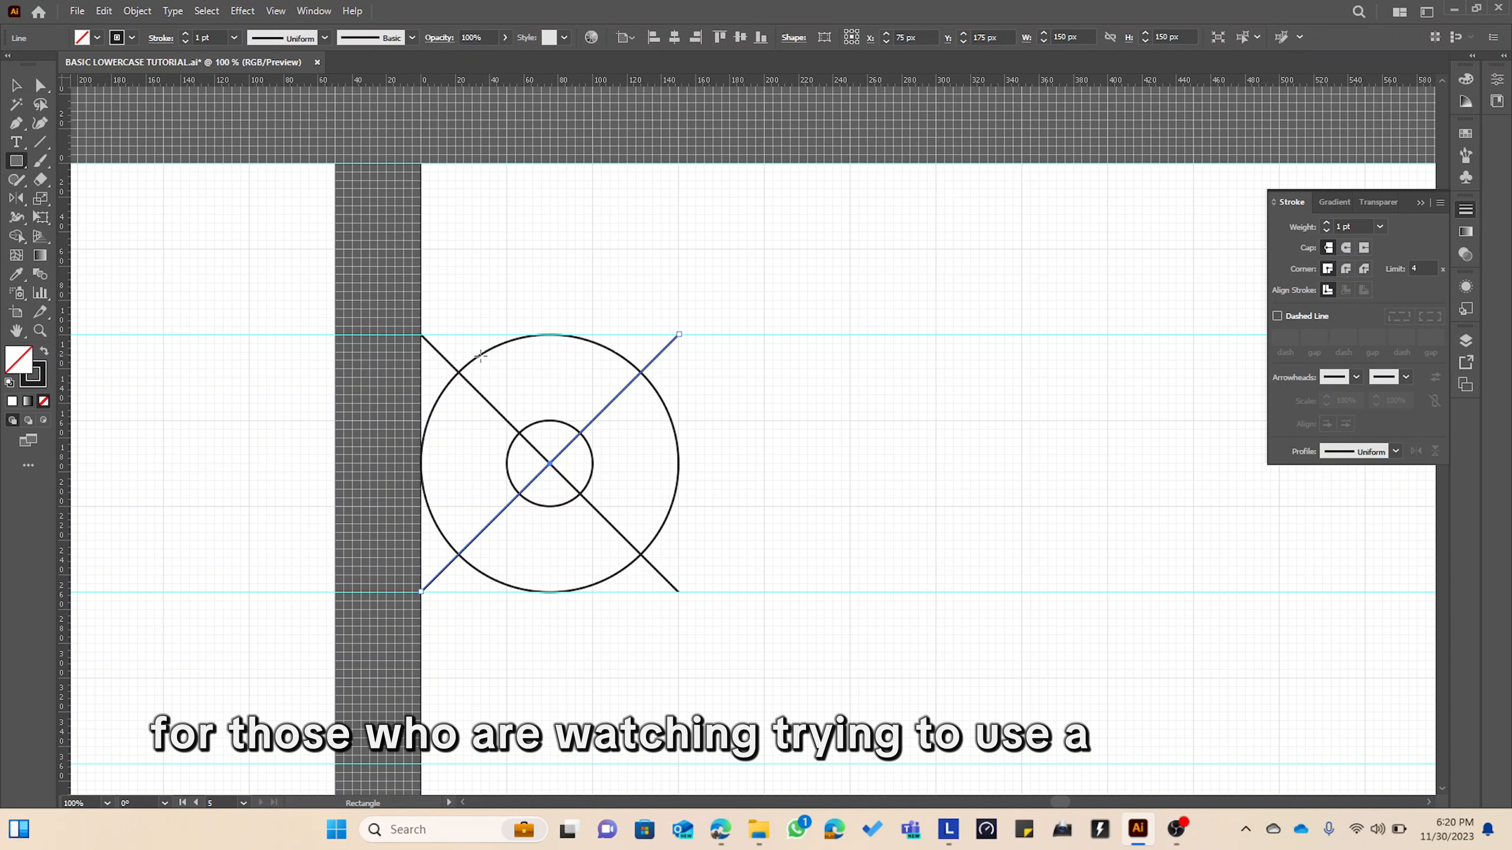
left_click_drag(421, 335, 678, 422)
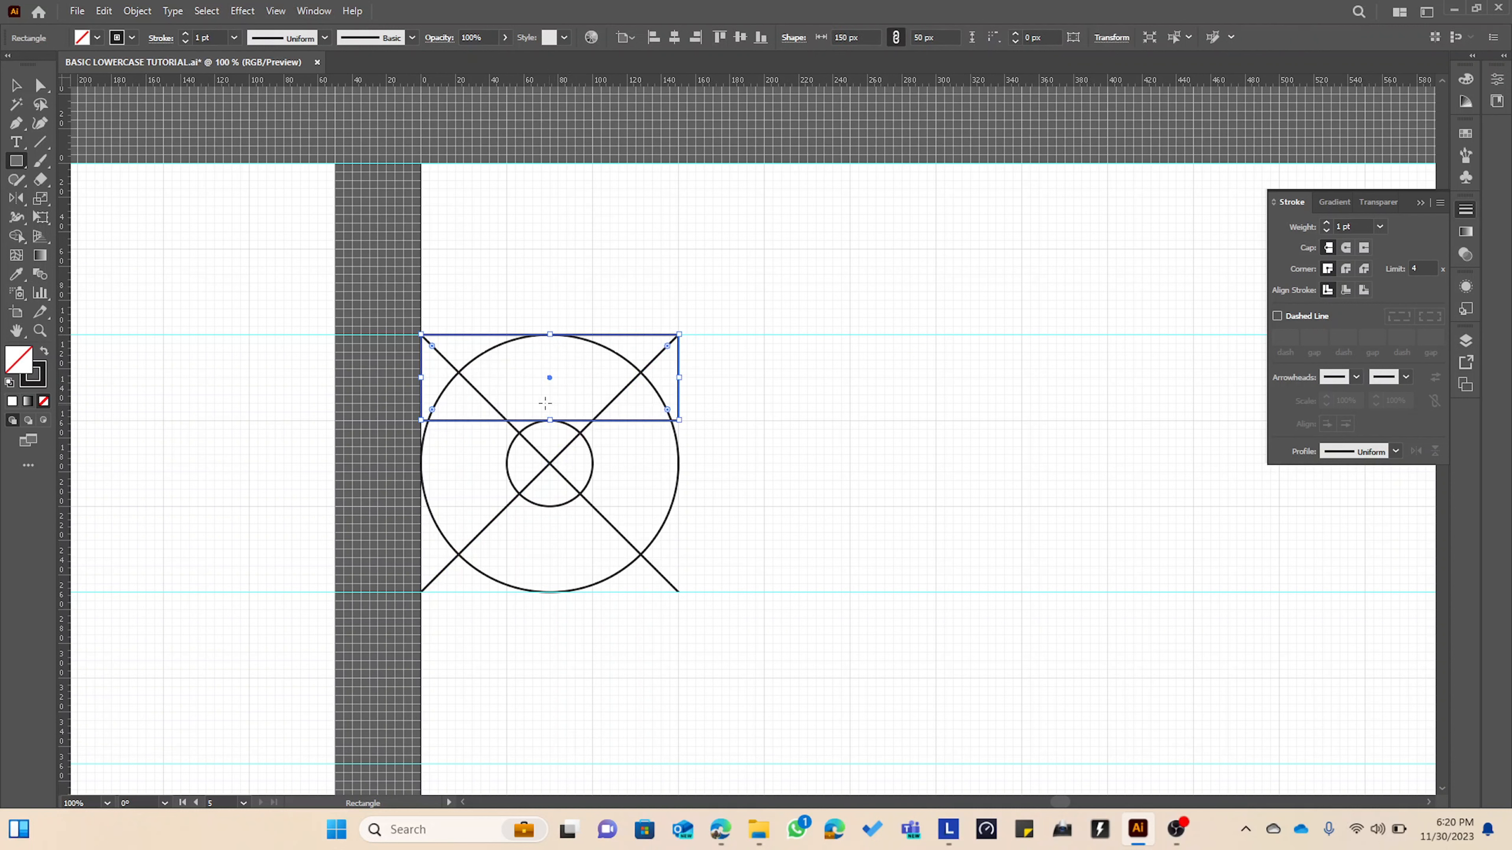
key("v")
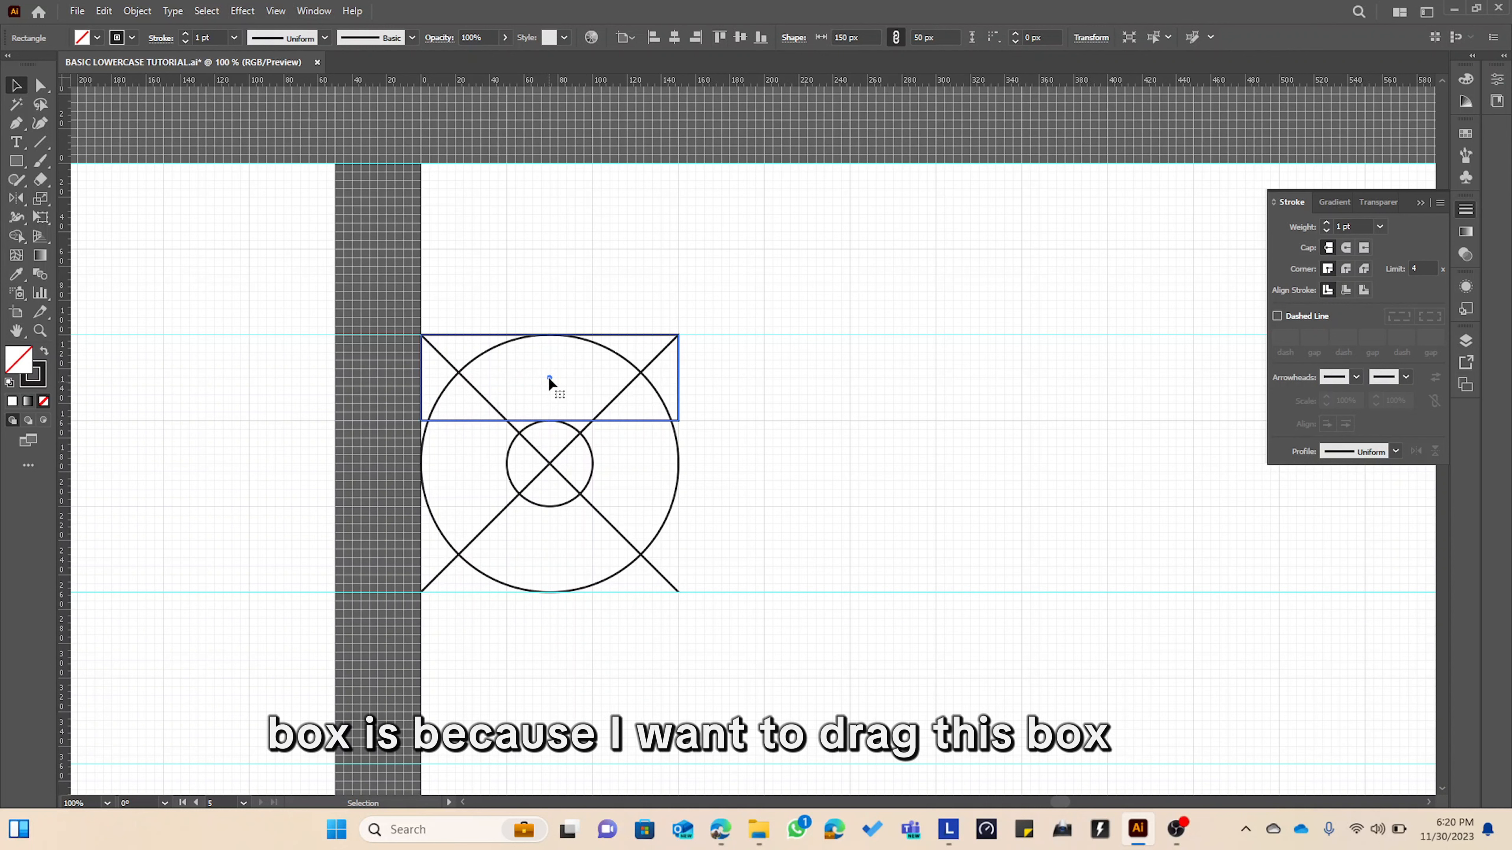
left_click_drag(548, 378, 549, 420)
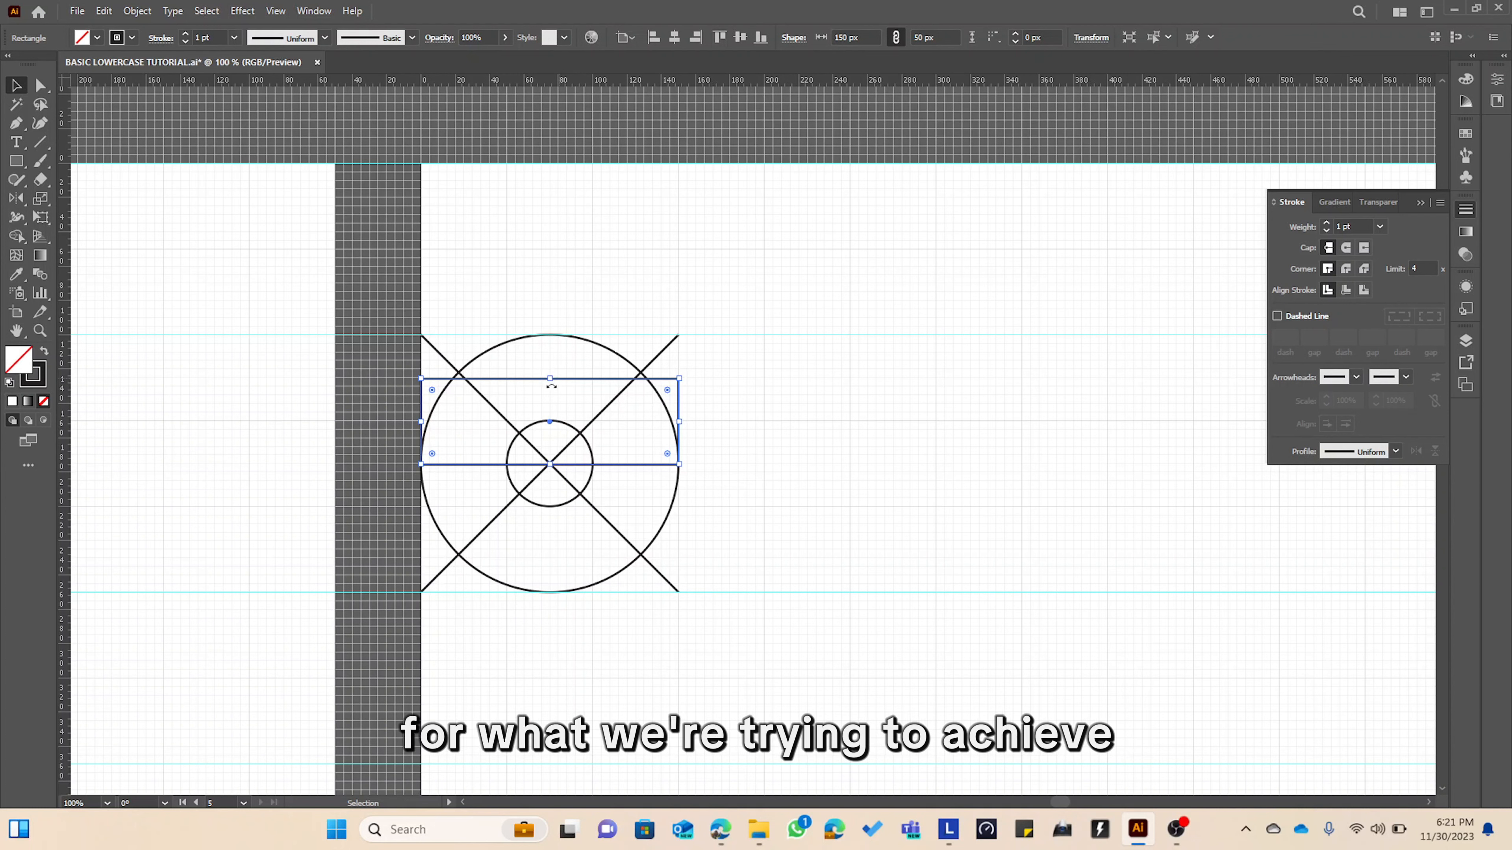
Copy the inner circle 25 px upward and lower the rectangle's upper edge to reduce its height to about 25.7 px.
left_click(561, 424)
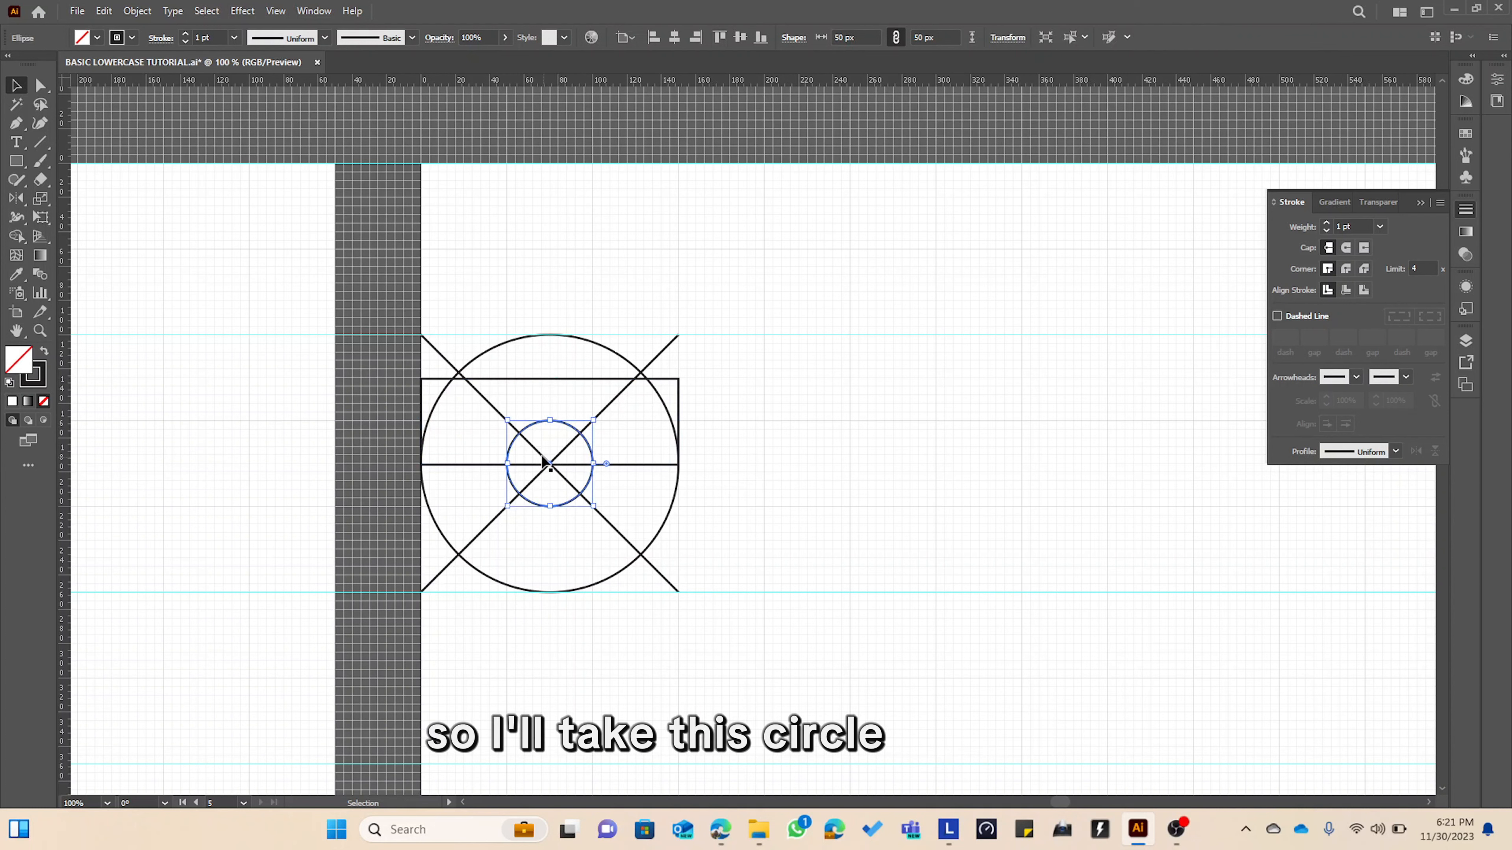
left_click_drag(549, 464, 549, 419)
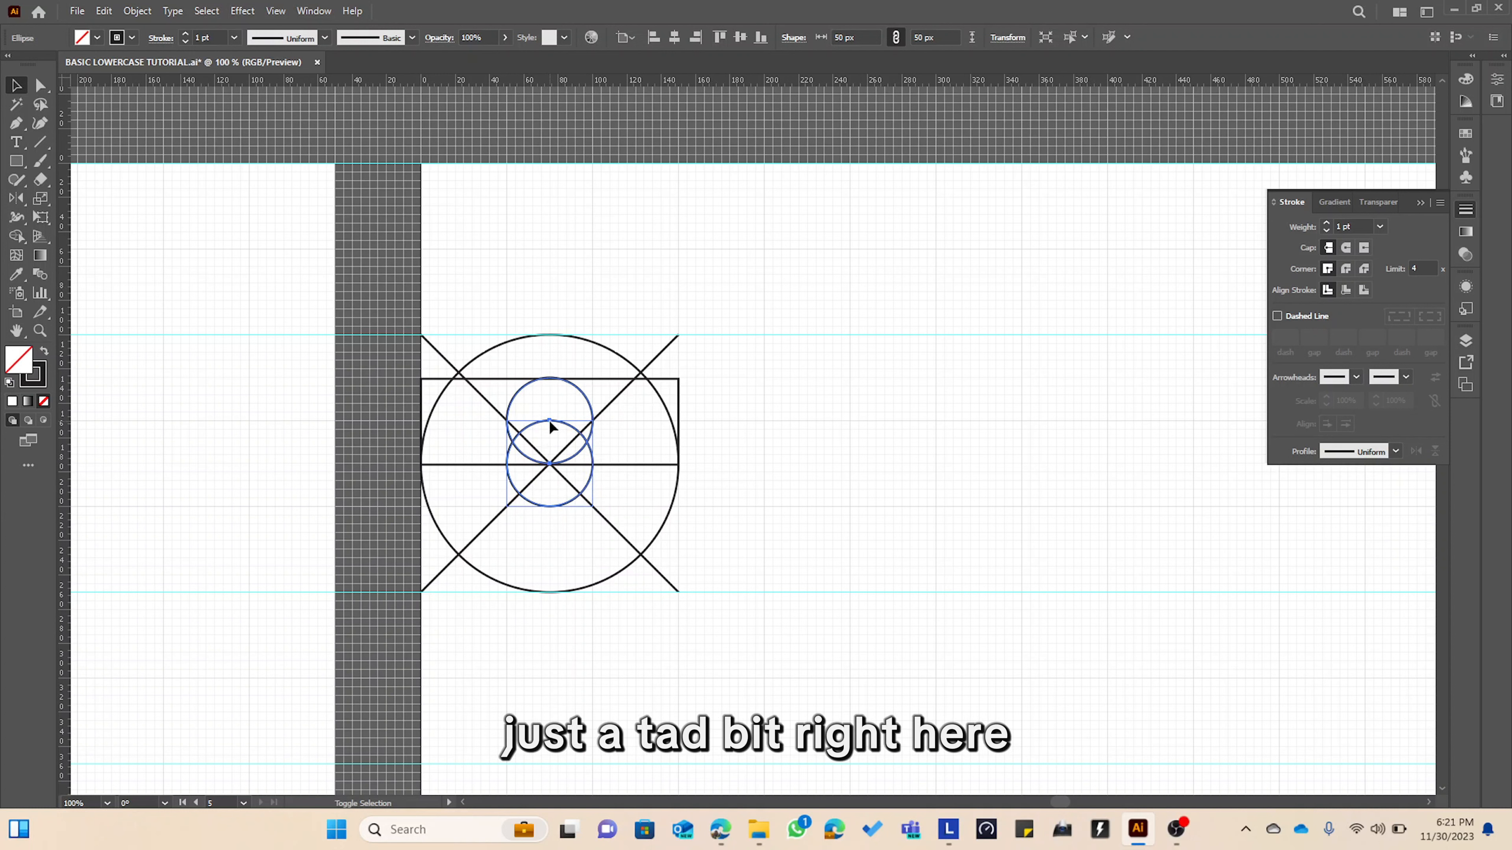
left_click(608, 380)
left_click_drag(550, 381, 549, 421)
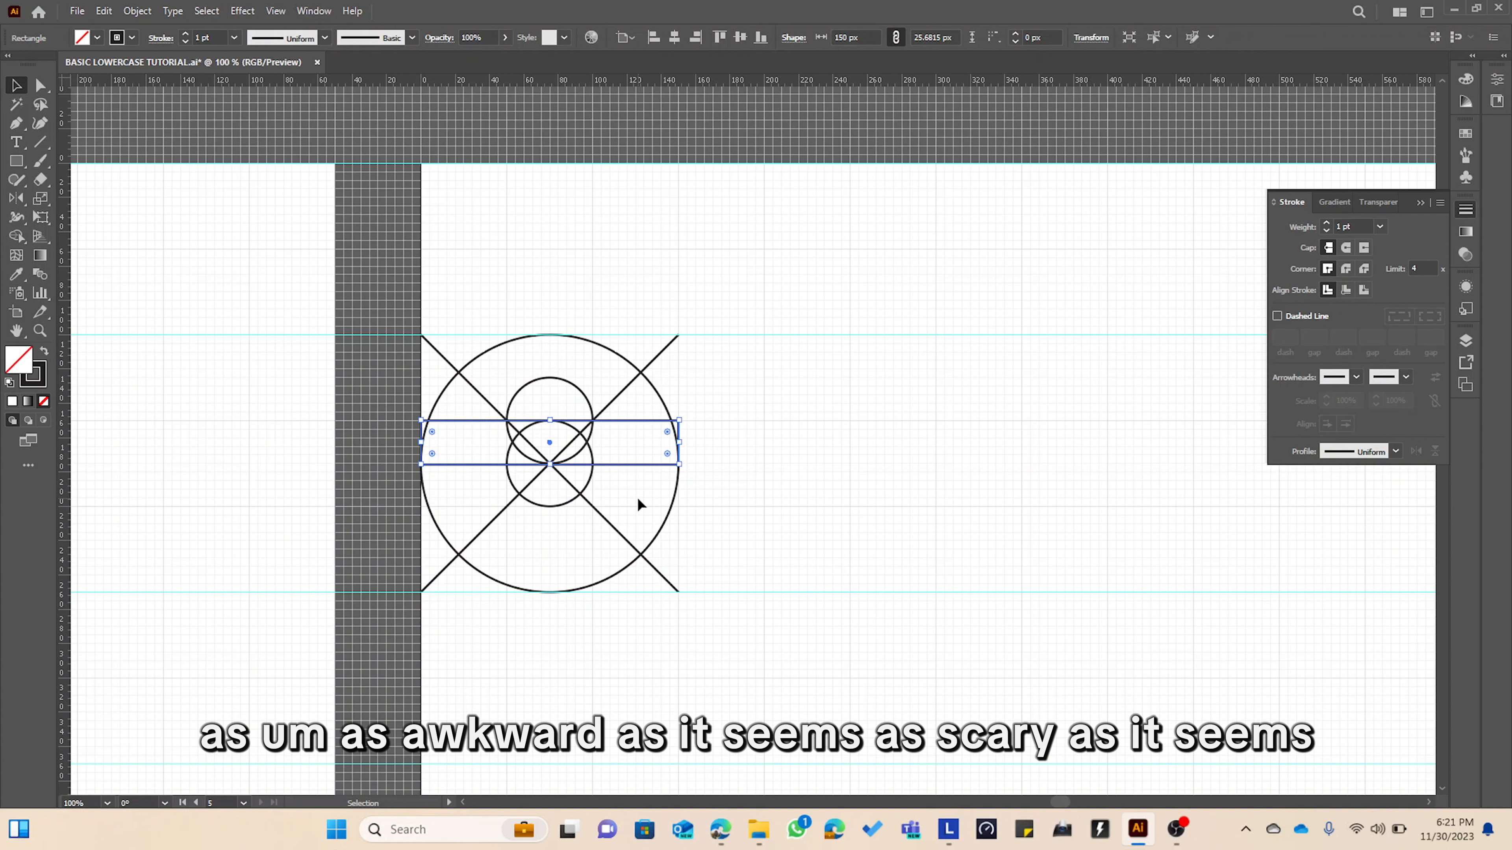
left_click(641, 460)
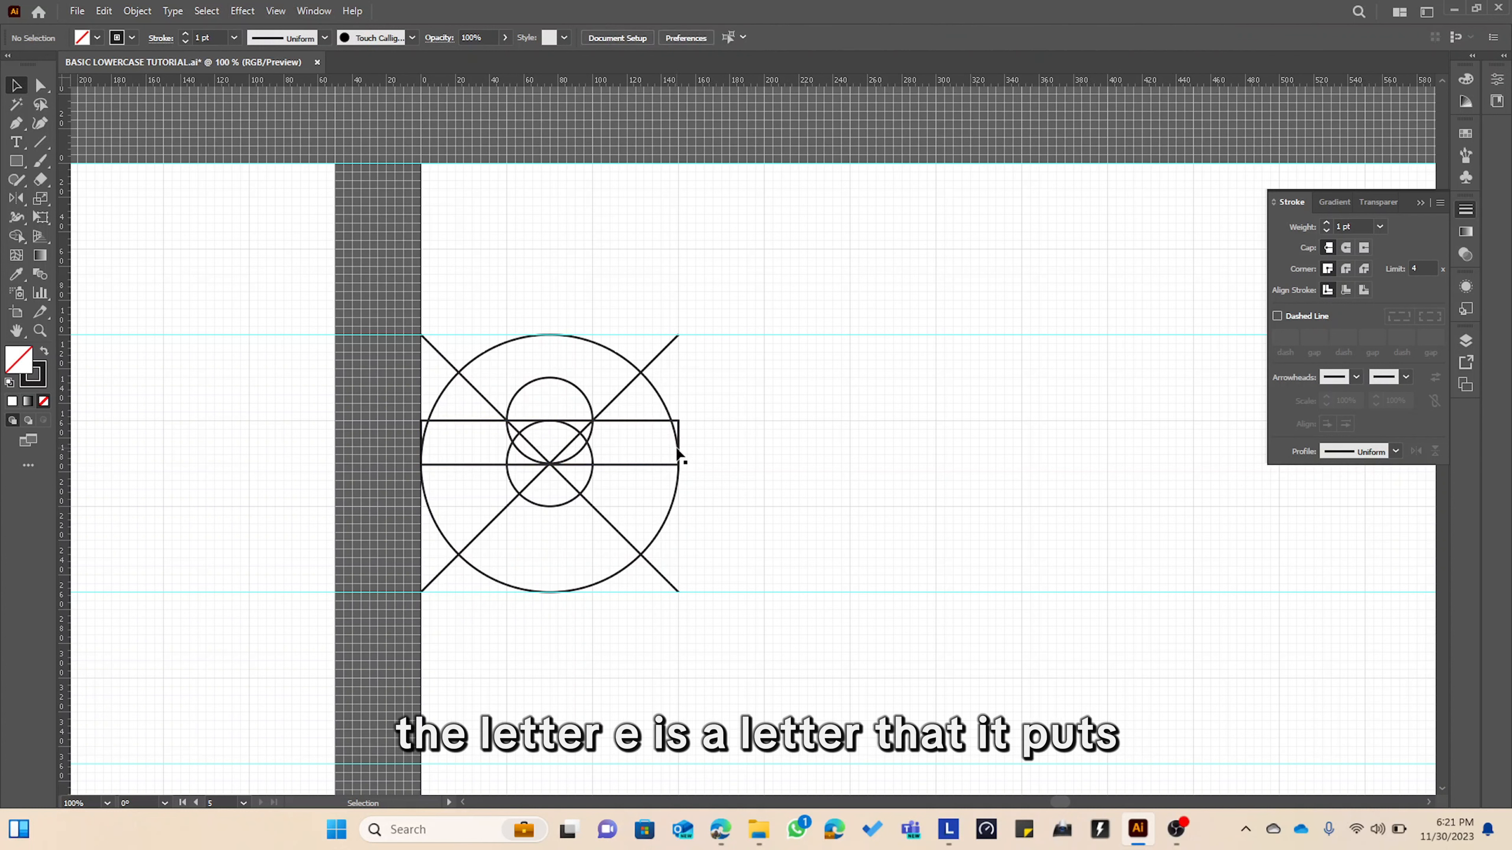
left_click(679, 460)
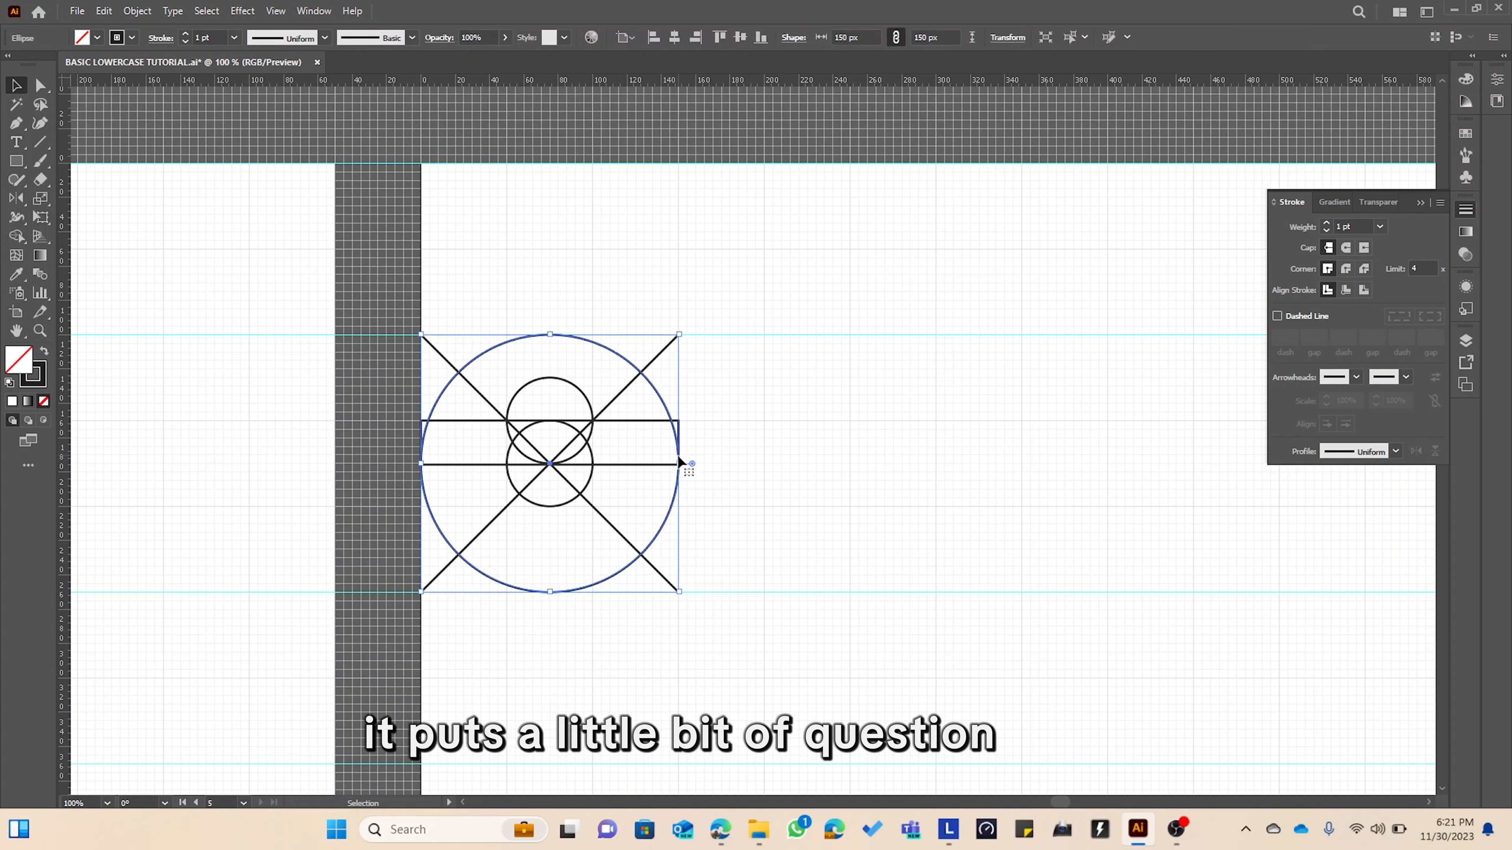
left_click(659, 465)
left_click_drag(668, 453, 679, 463)
key("z")
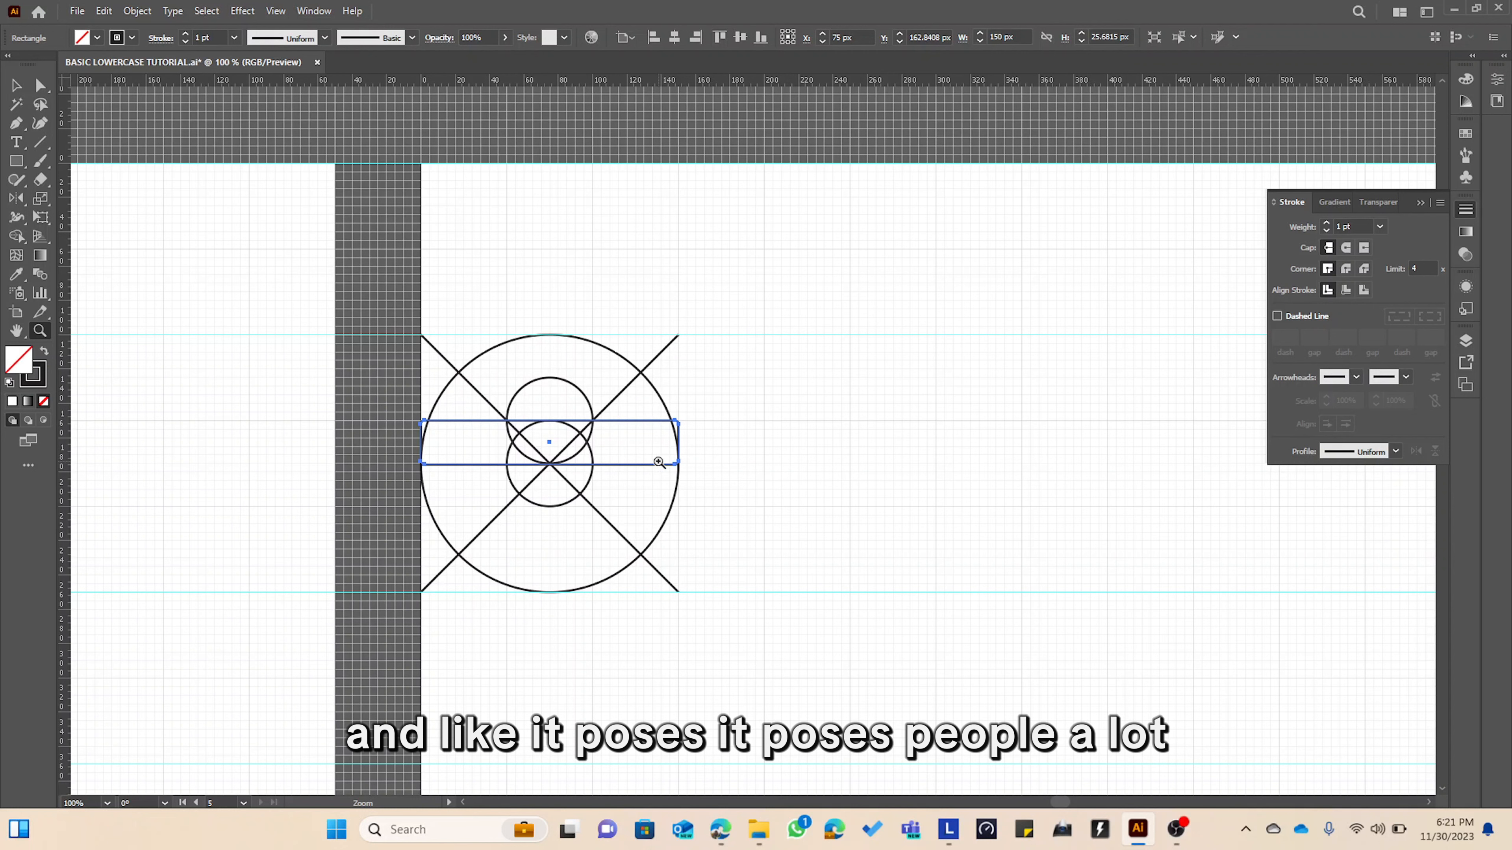
key("v")
left_click(658, 460)
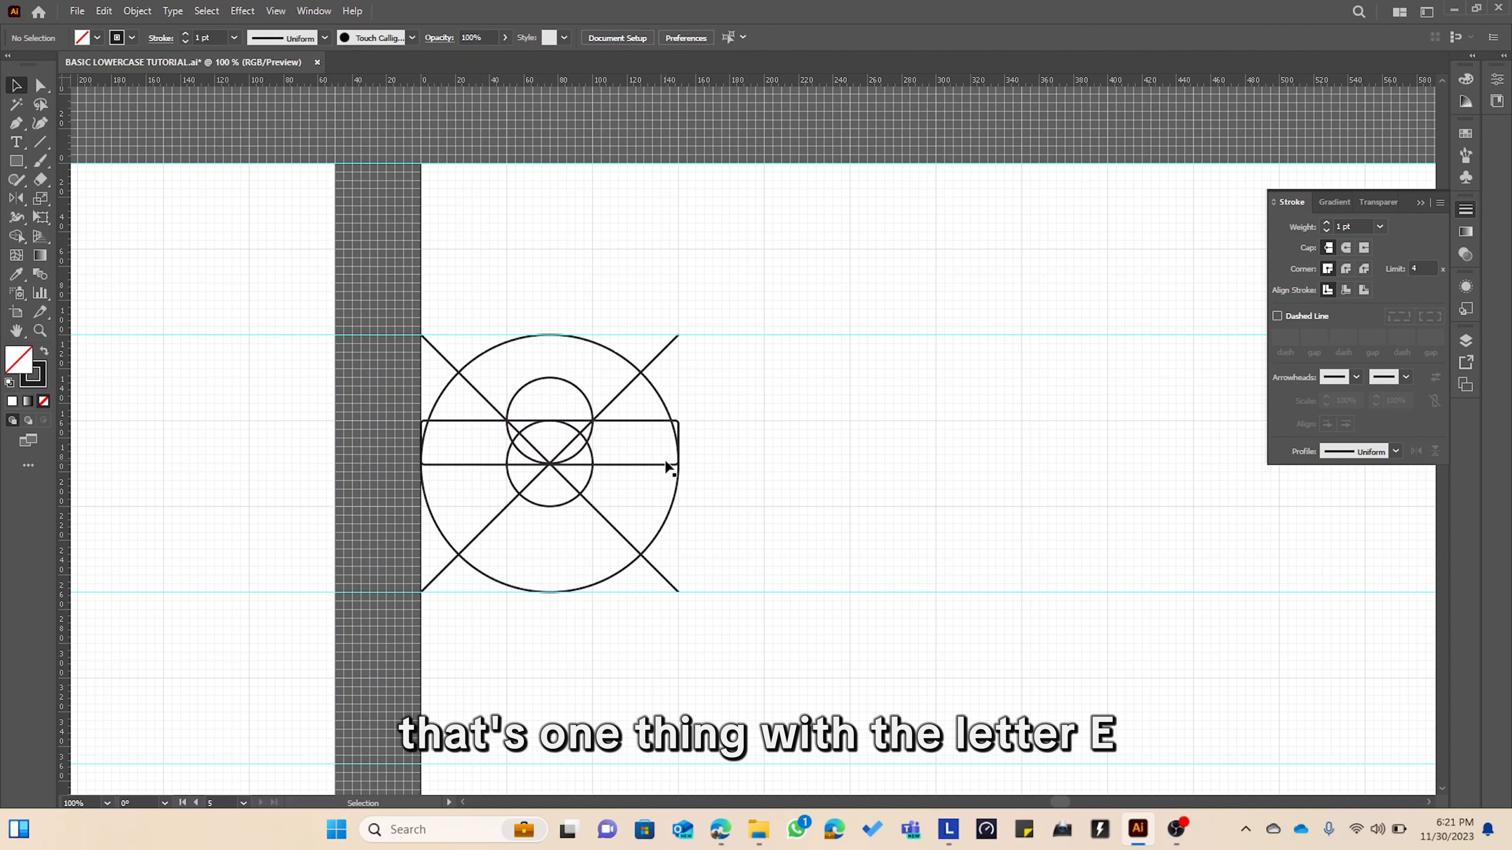
left_click(661, 464)
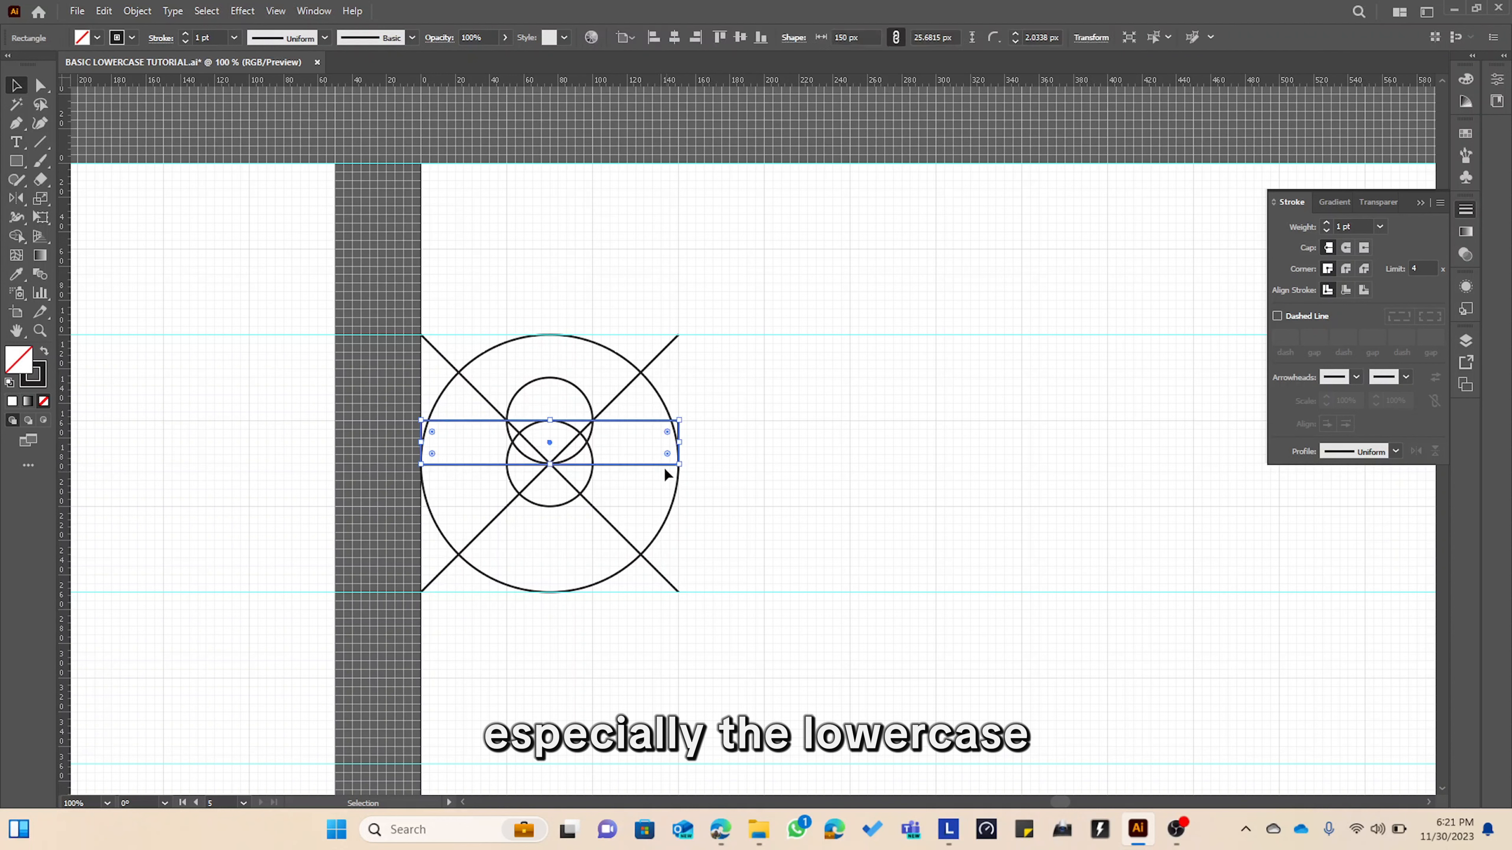
mouse_move(666, 453)
left_mouse_down()
mouse_move(674, 465)
mouse_move(598, 438)
mouse_move(684, 458)
left_mouse_up()
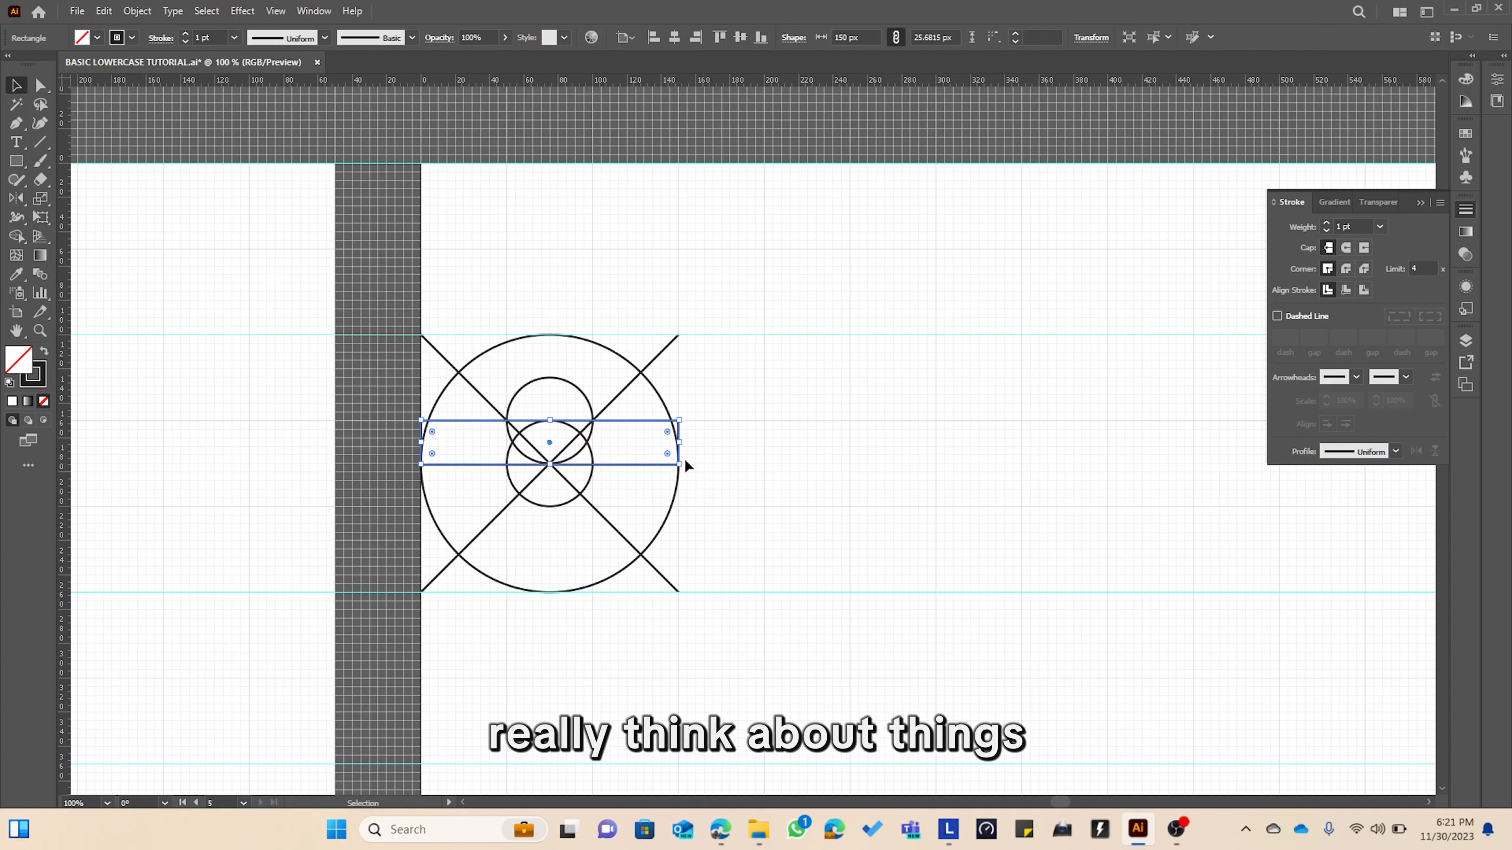
Select all the construction shapes and merge the regions forming the letter e with Shape Builder, using a black fill and no stroke.
key("ctrl+a")
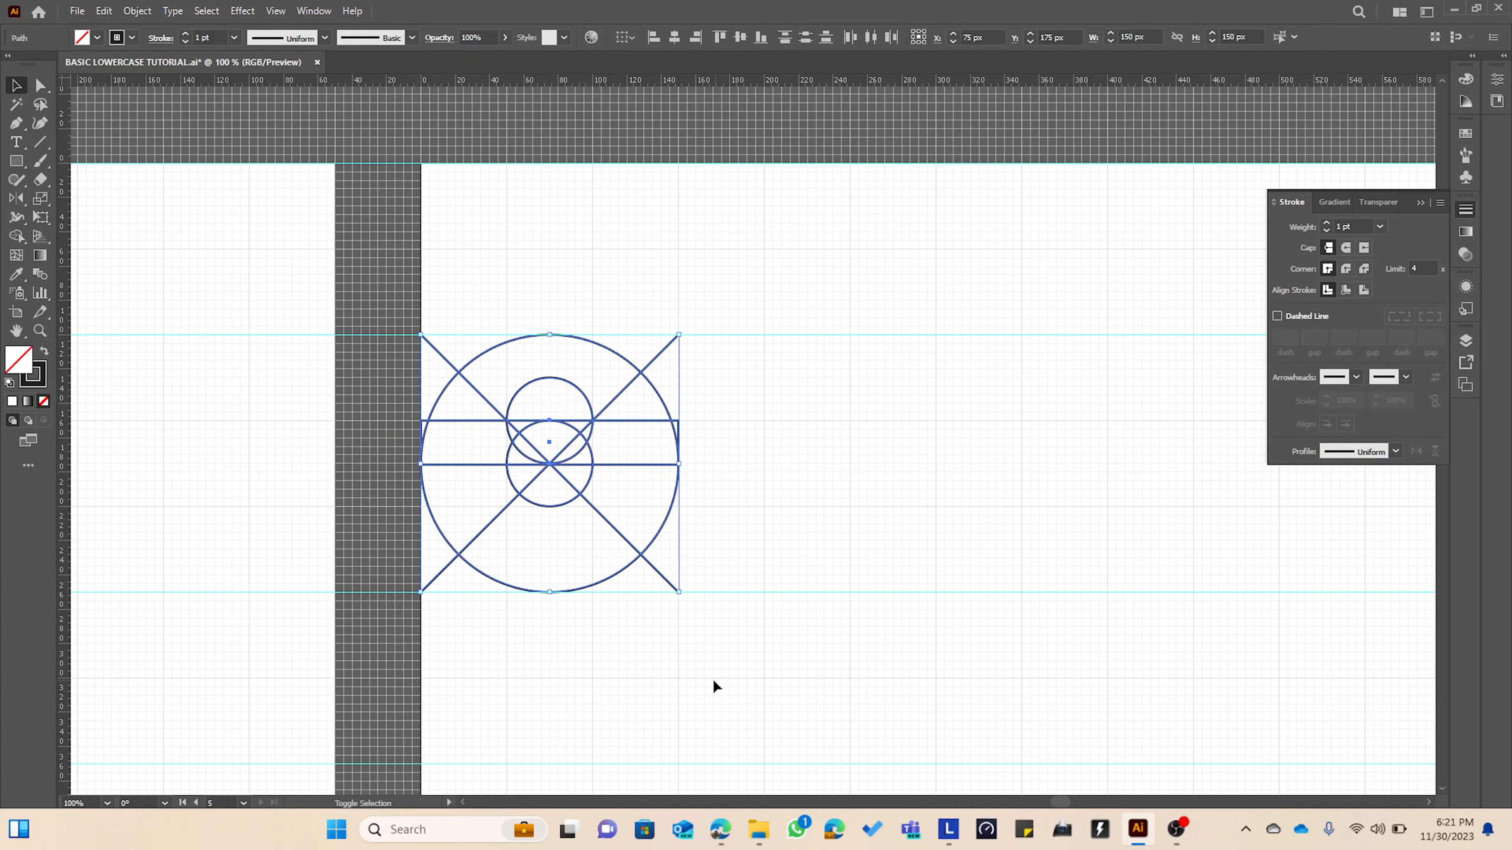
key("shift+m")
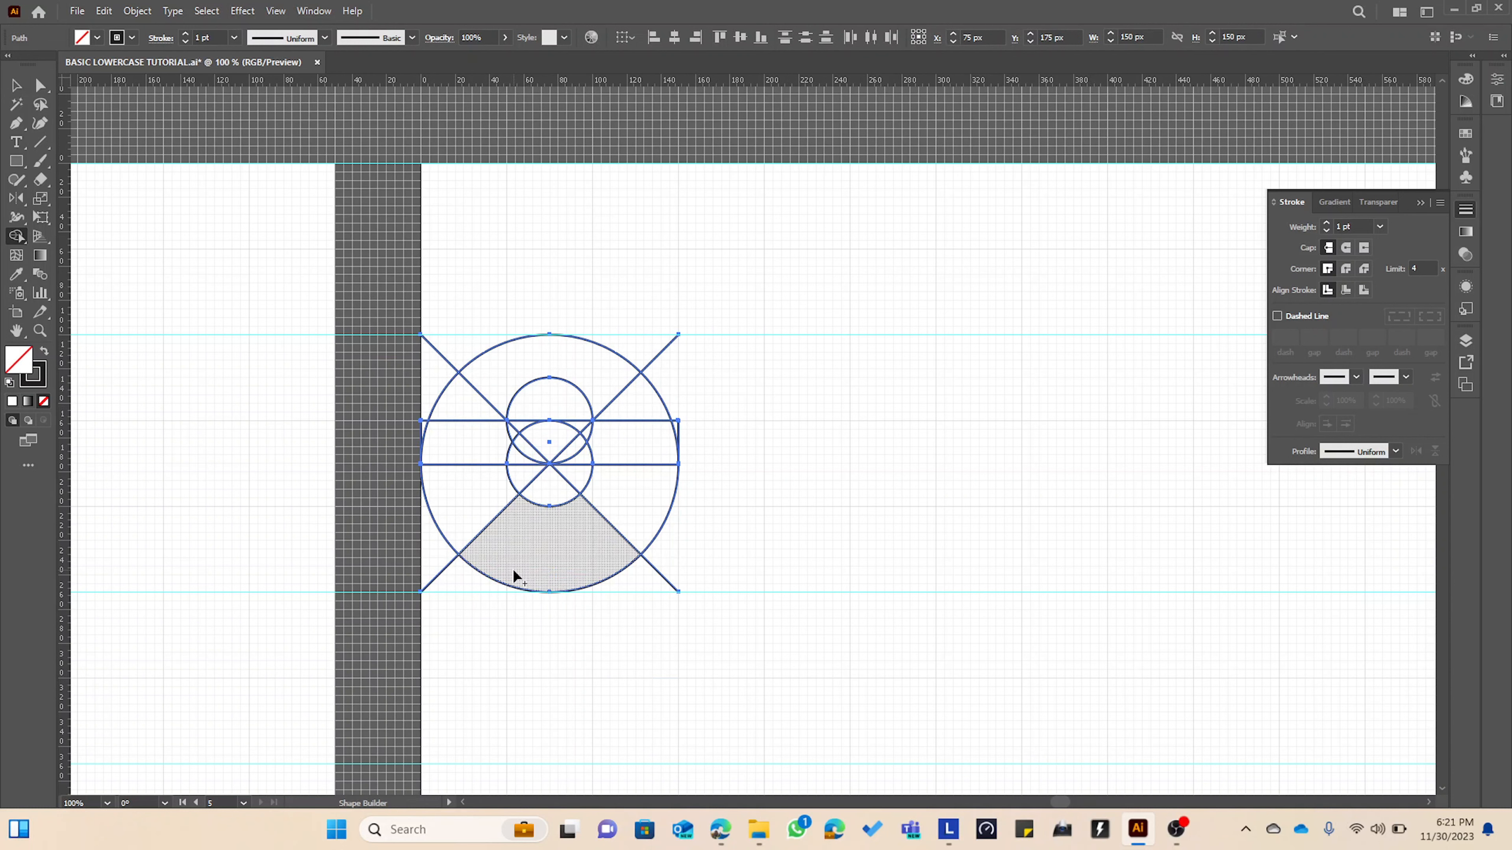
key("shift+x")
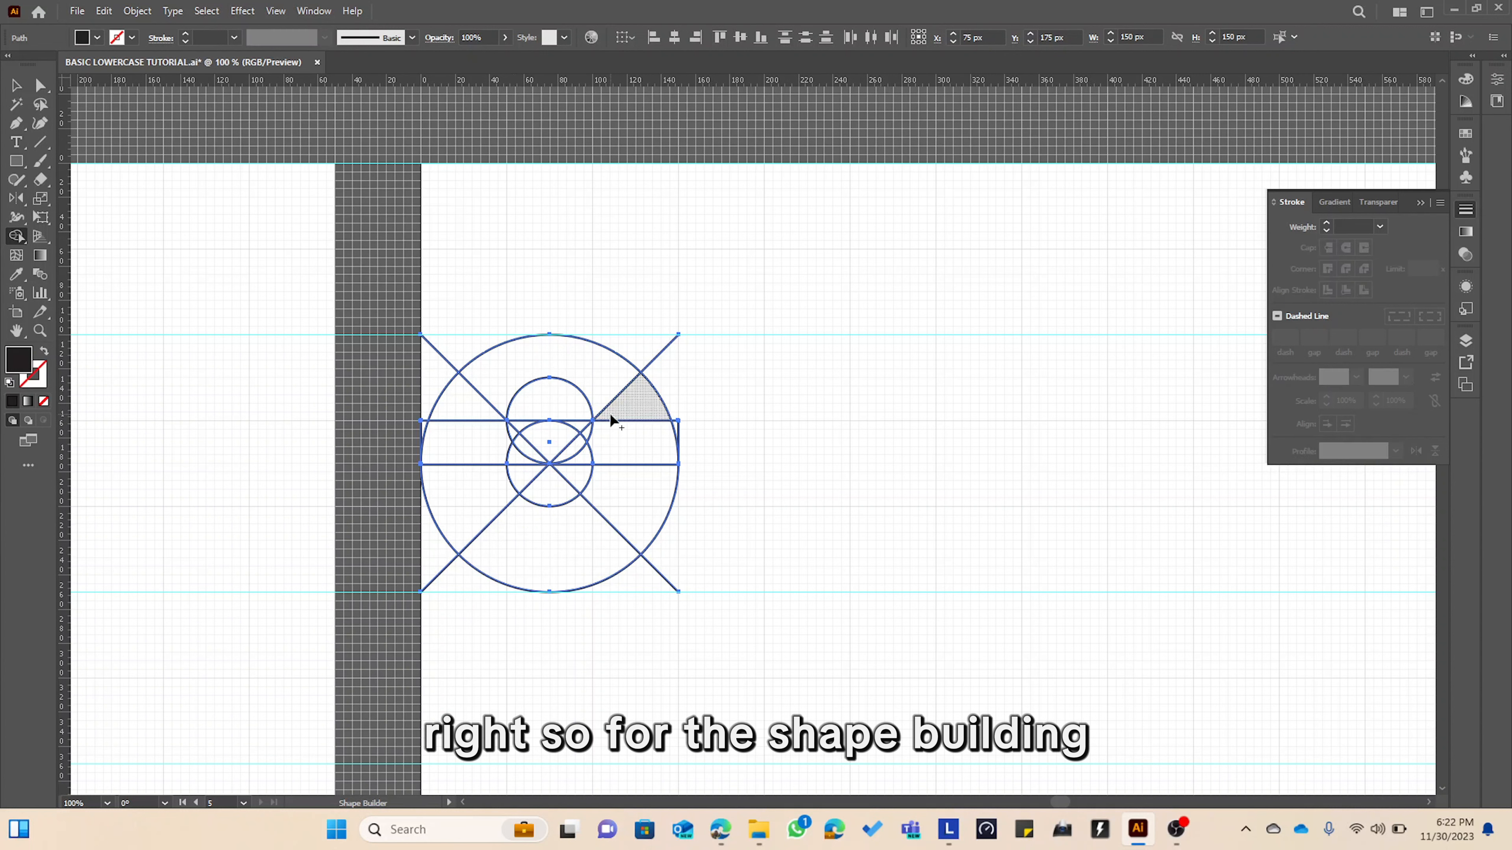
mouse_move(492, 431)
left_mouse_down()
mouse_move(516, 454)
mouse_move(589, 457)
mouse_move(580, 429)
mouse_move(613, 438)
mouse_move(617, 402)
mouse_move(475, 384)
mouse_move(463, 410)
mouse_move(481, 501)
mouse_move(583, 538)
left_mouse_up()
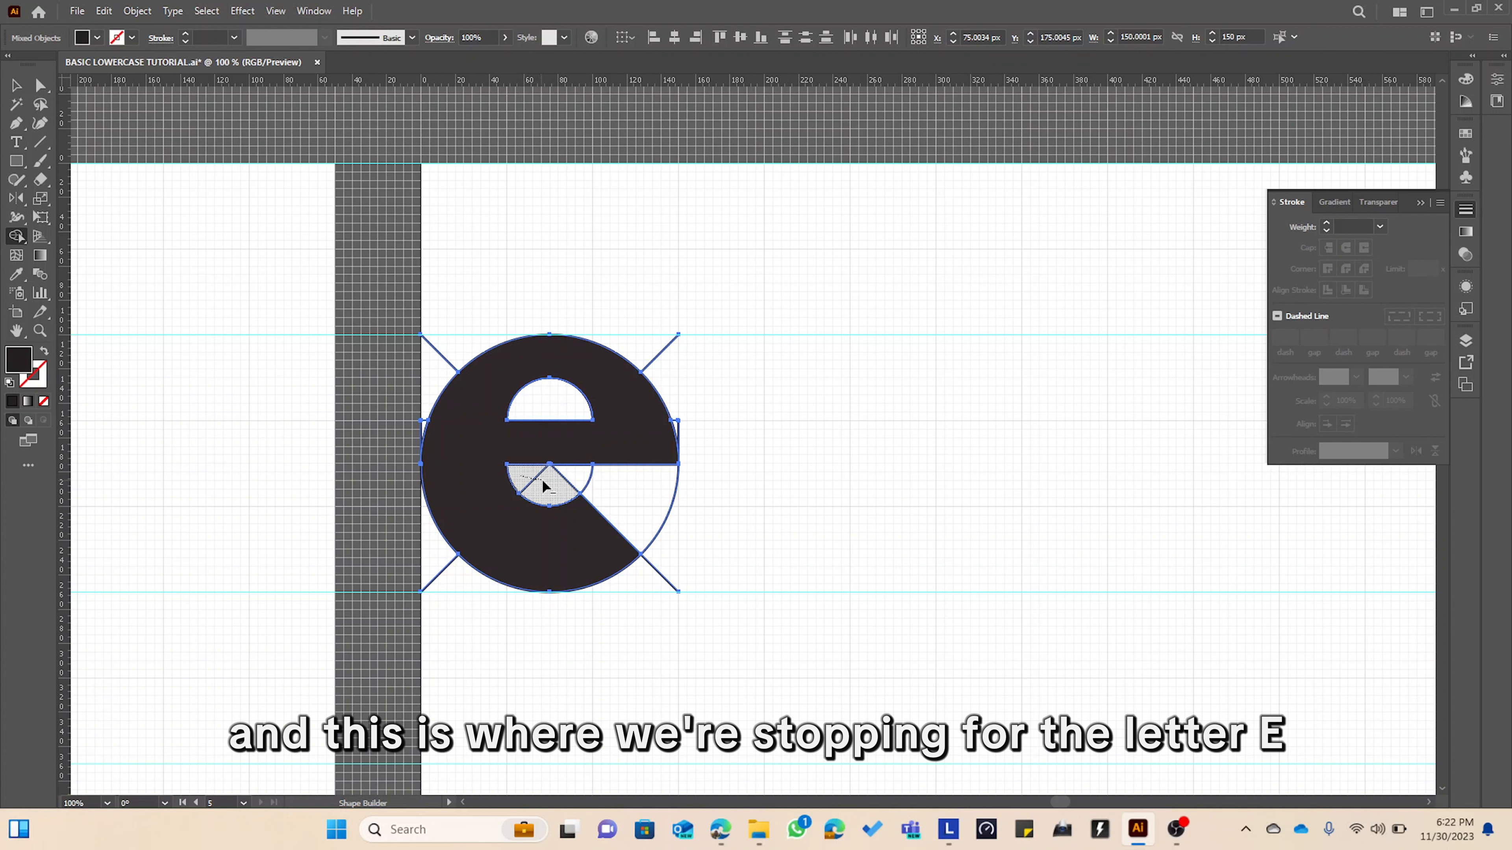
Remove the e's lower opening, the diagonal line ends and the leftover corner pieces with Shape Builder.
left_click_drag(545, 485, 644, 505)
left_click_drag(665, 569, 667, 586)
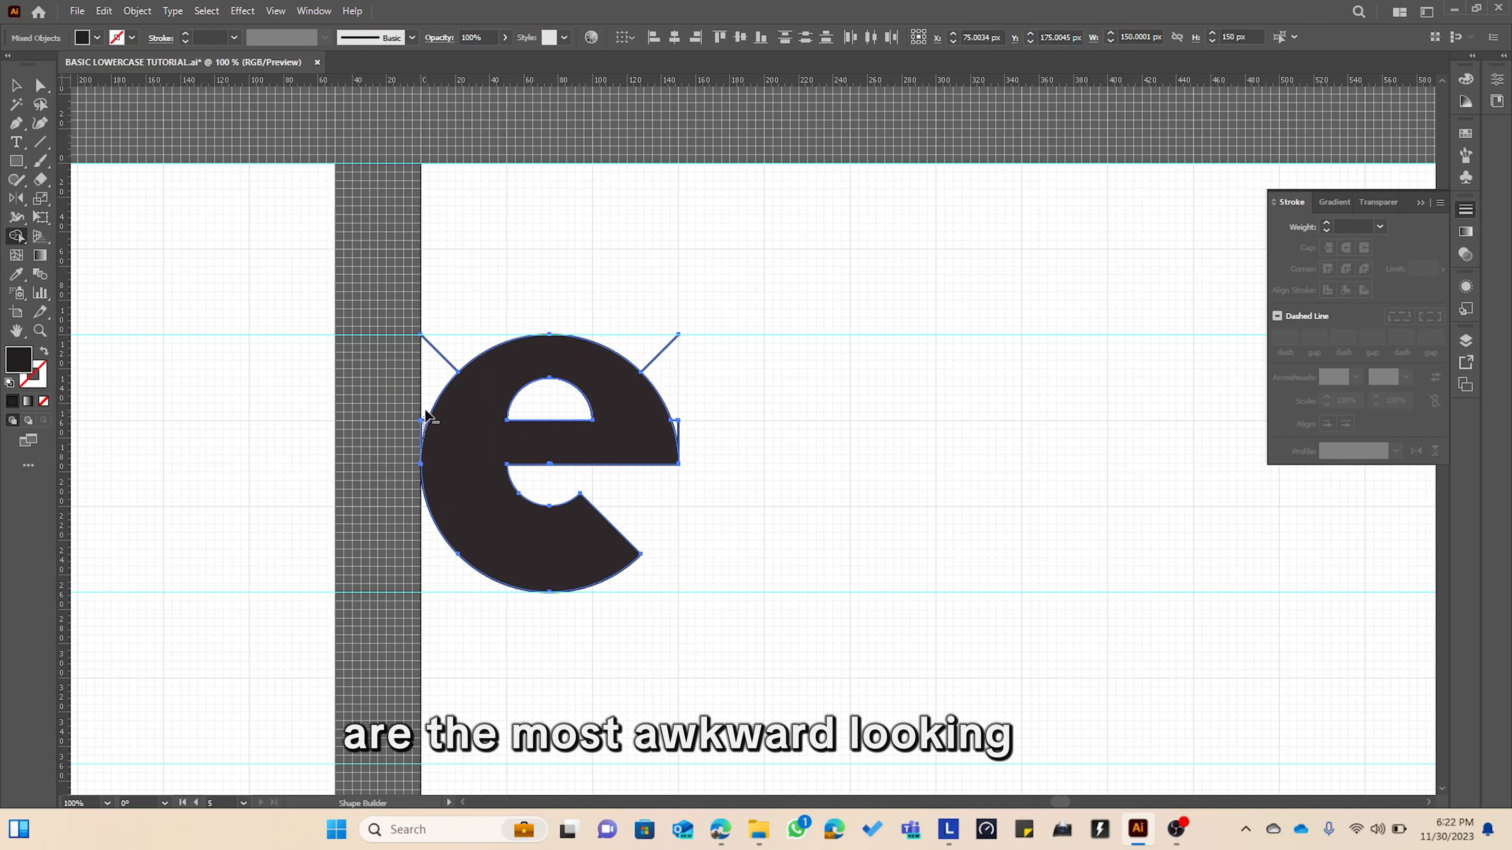
left_click_drag(625, 348, 674, 398)
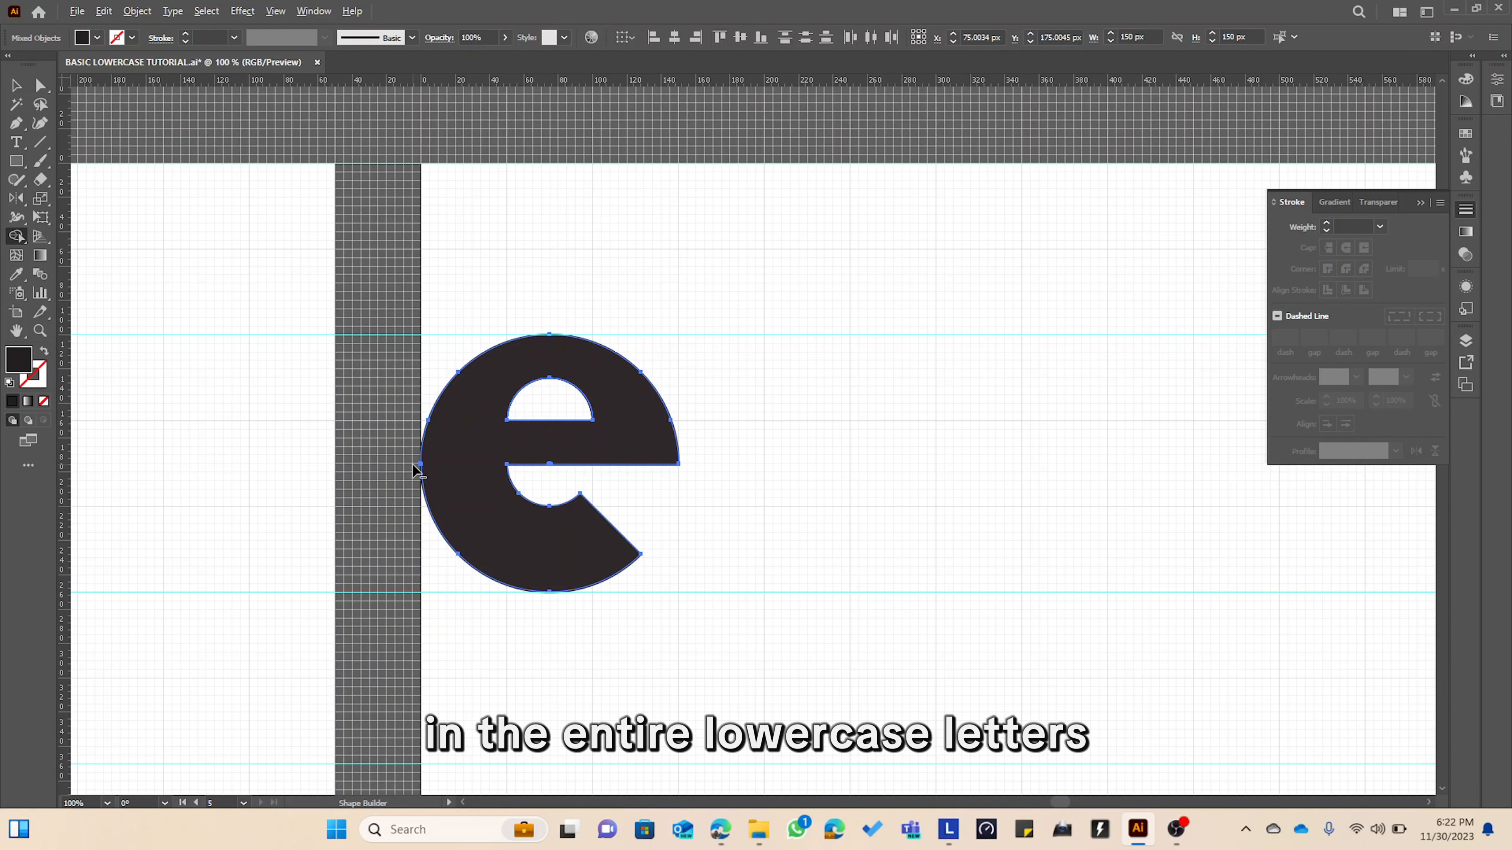
scroll(412, 463, "up", 4)
scroll(412, 464, "down", 3)
scroll(413, 463, "down", 1)
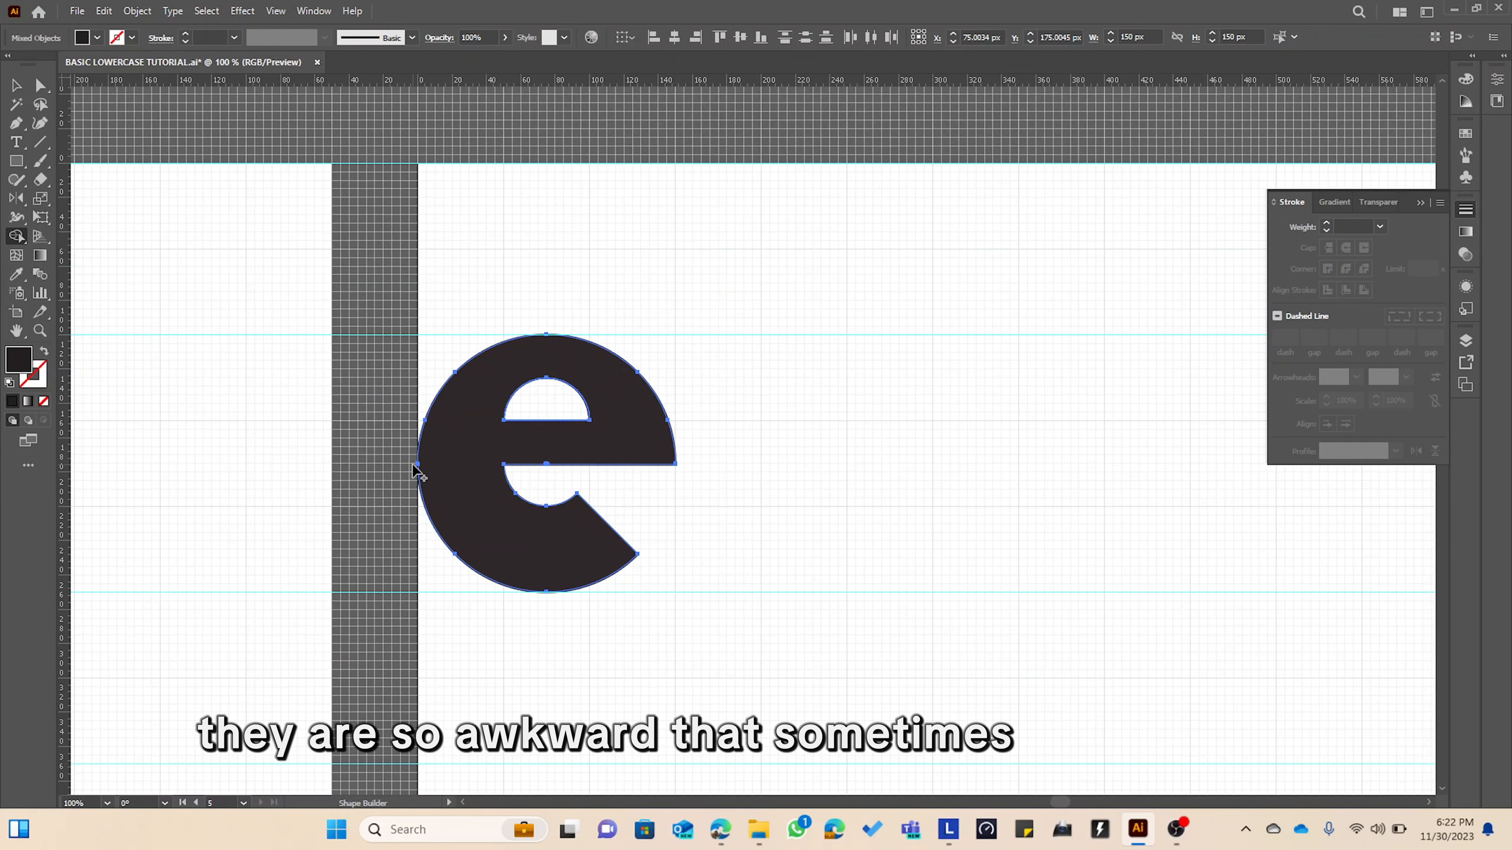
Give the e's shapes a black fill without stroke, then cut out the half-round counter with Shape Builder.
key("v")
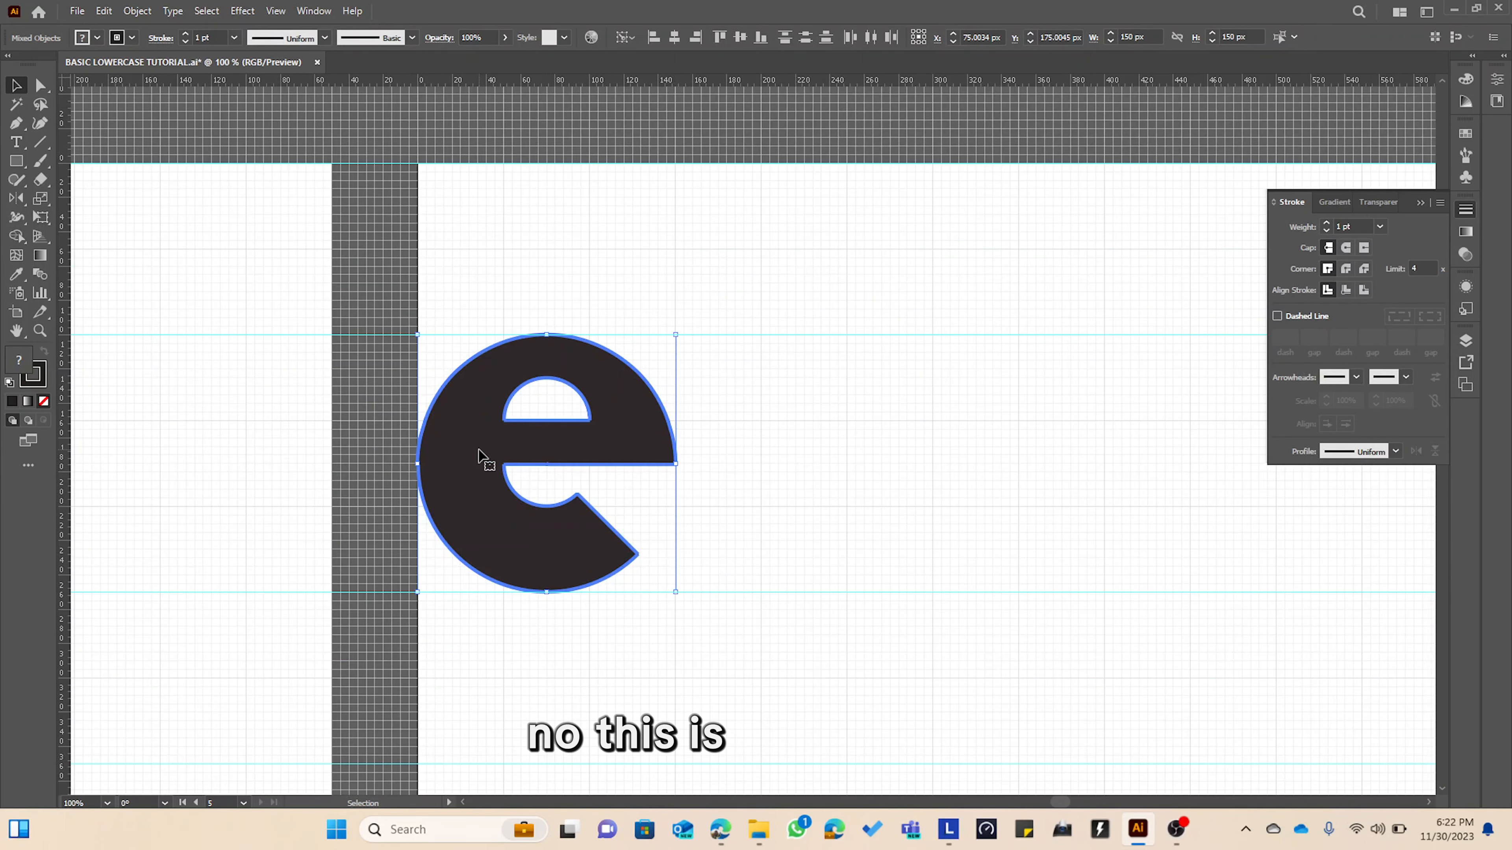
left_click(9, 383)
left_click(44, 351)
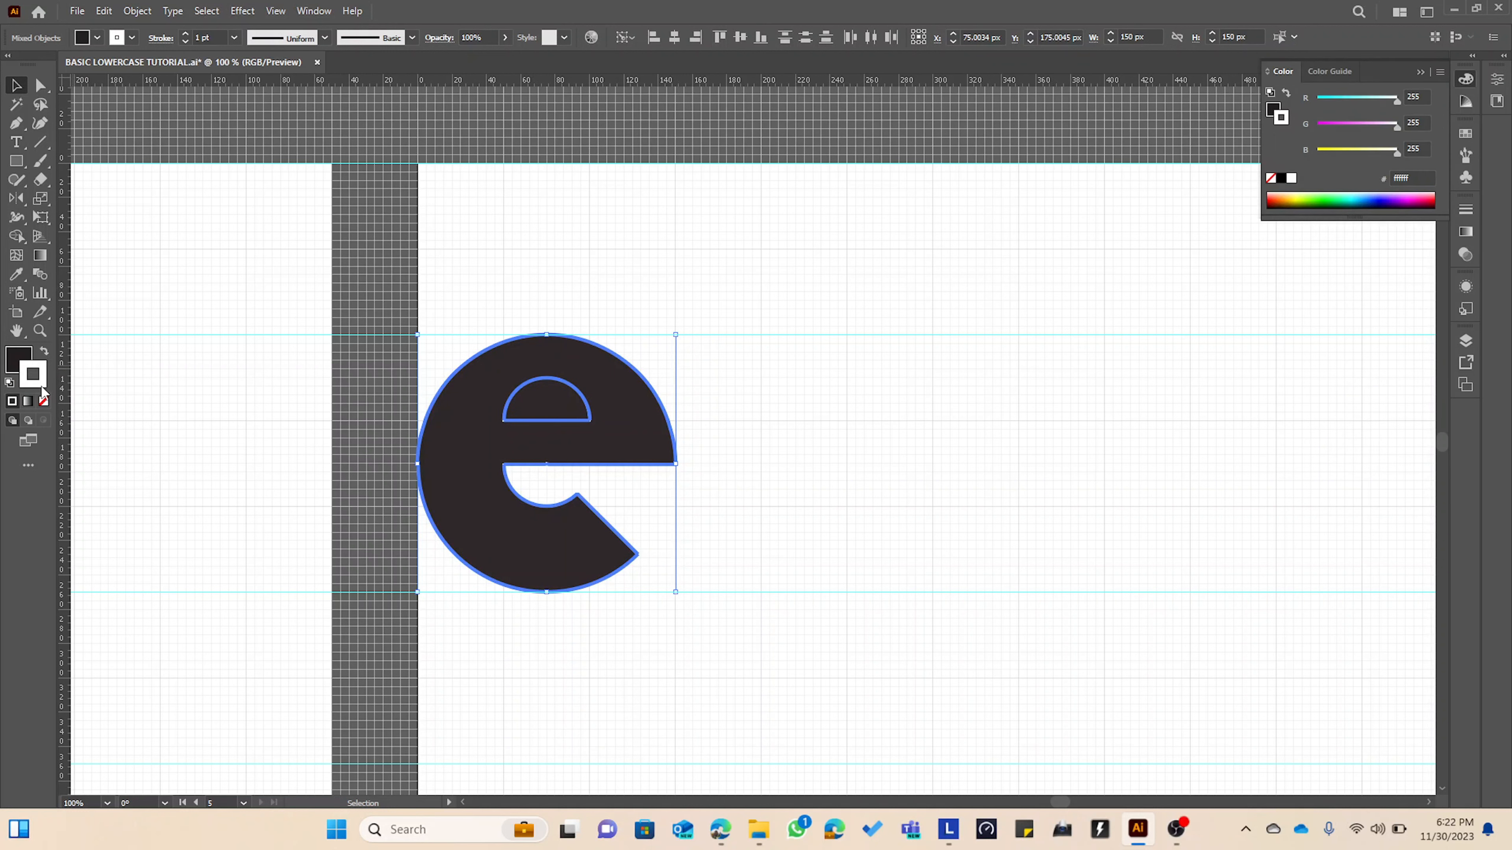
left_click(44, 403)
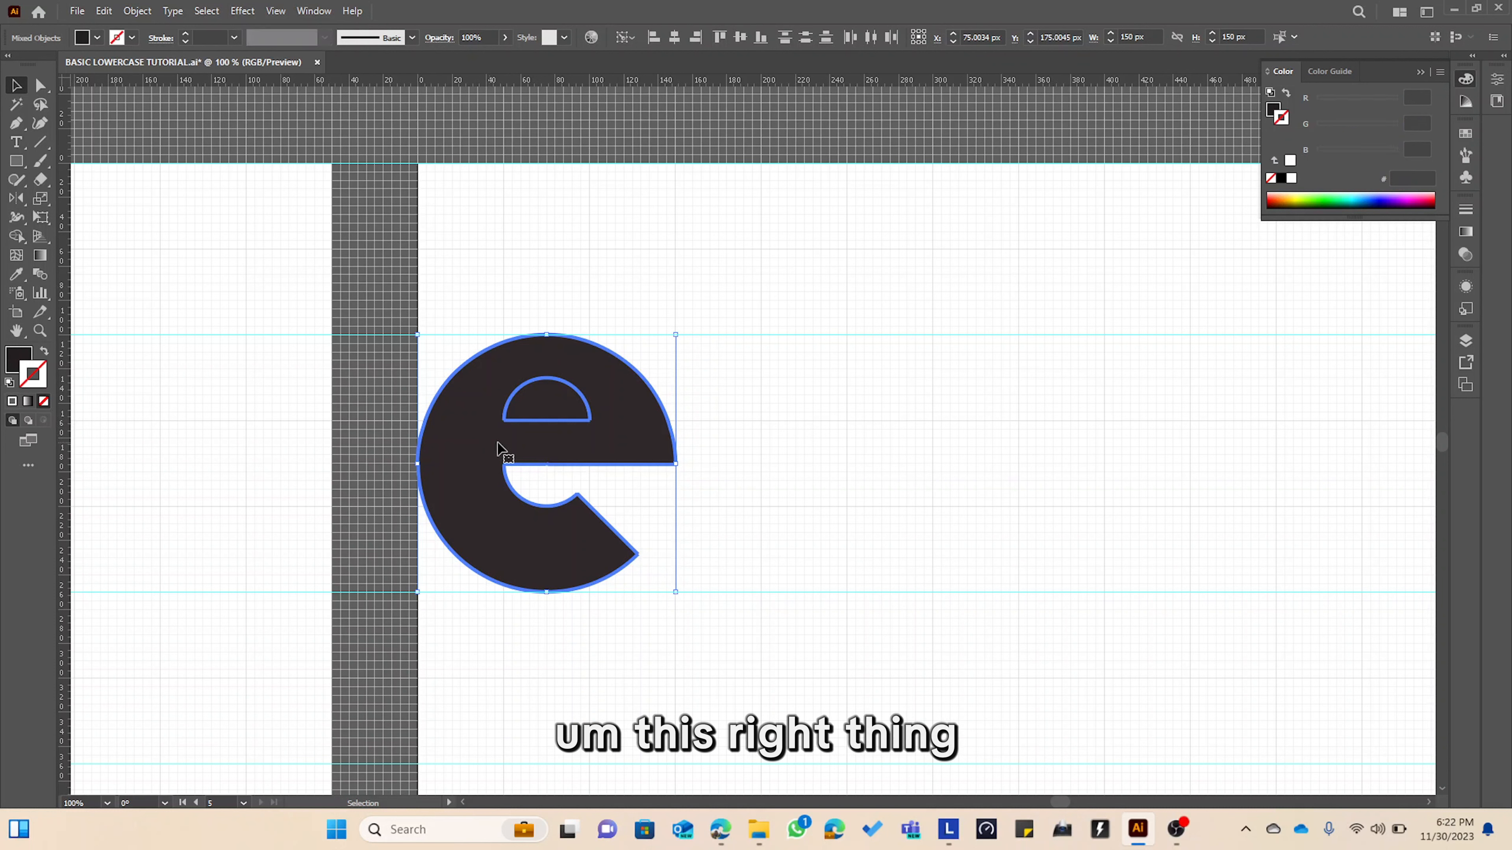
key("shift+m")
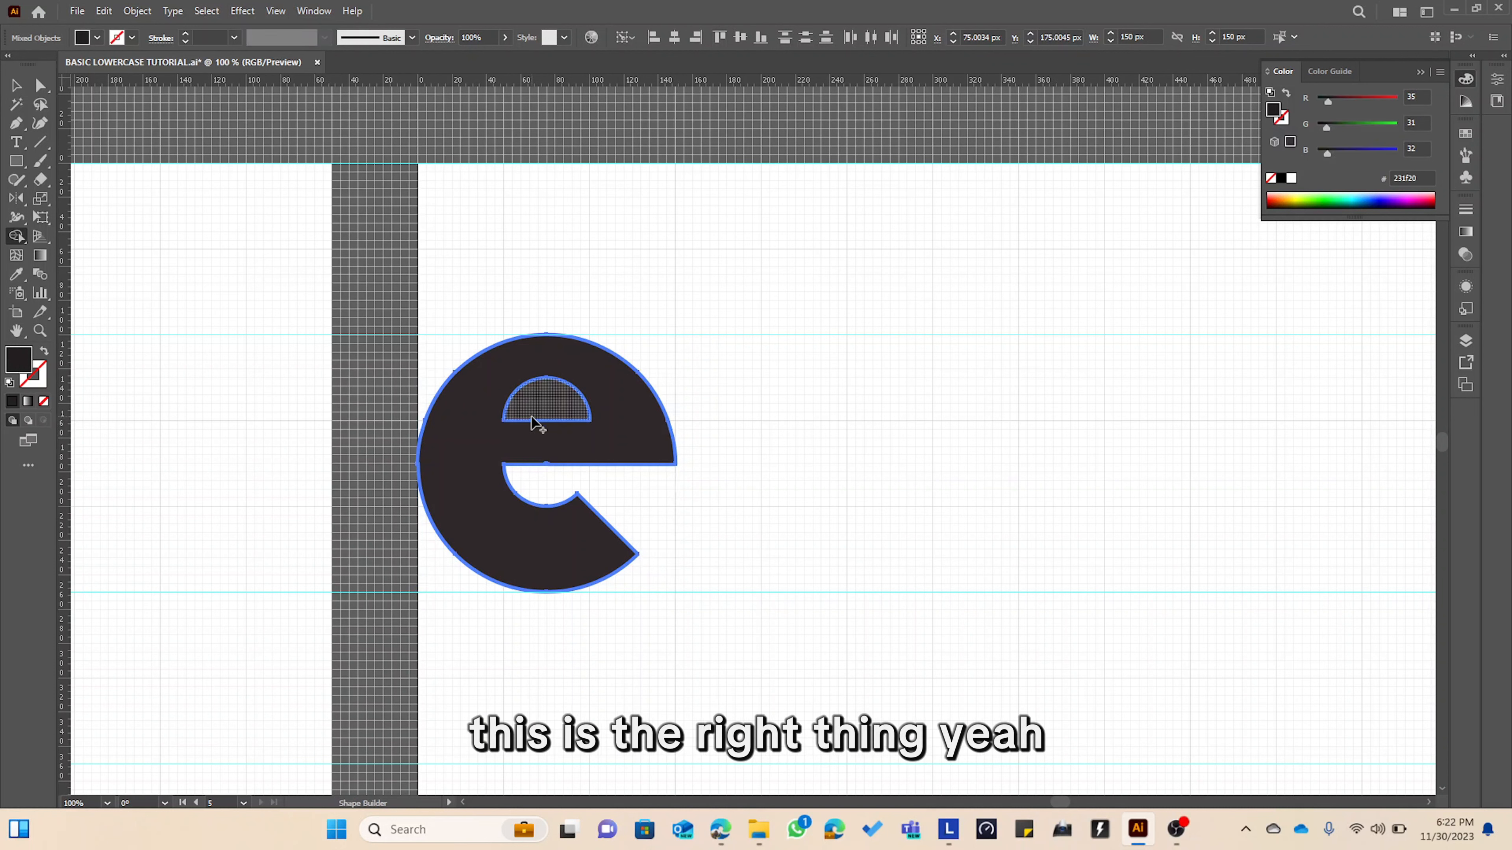
left_click(534, 408, "alt")
key("v")
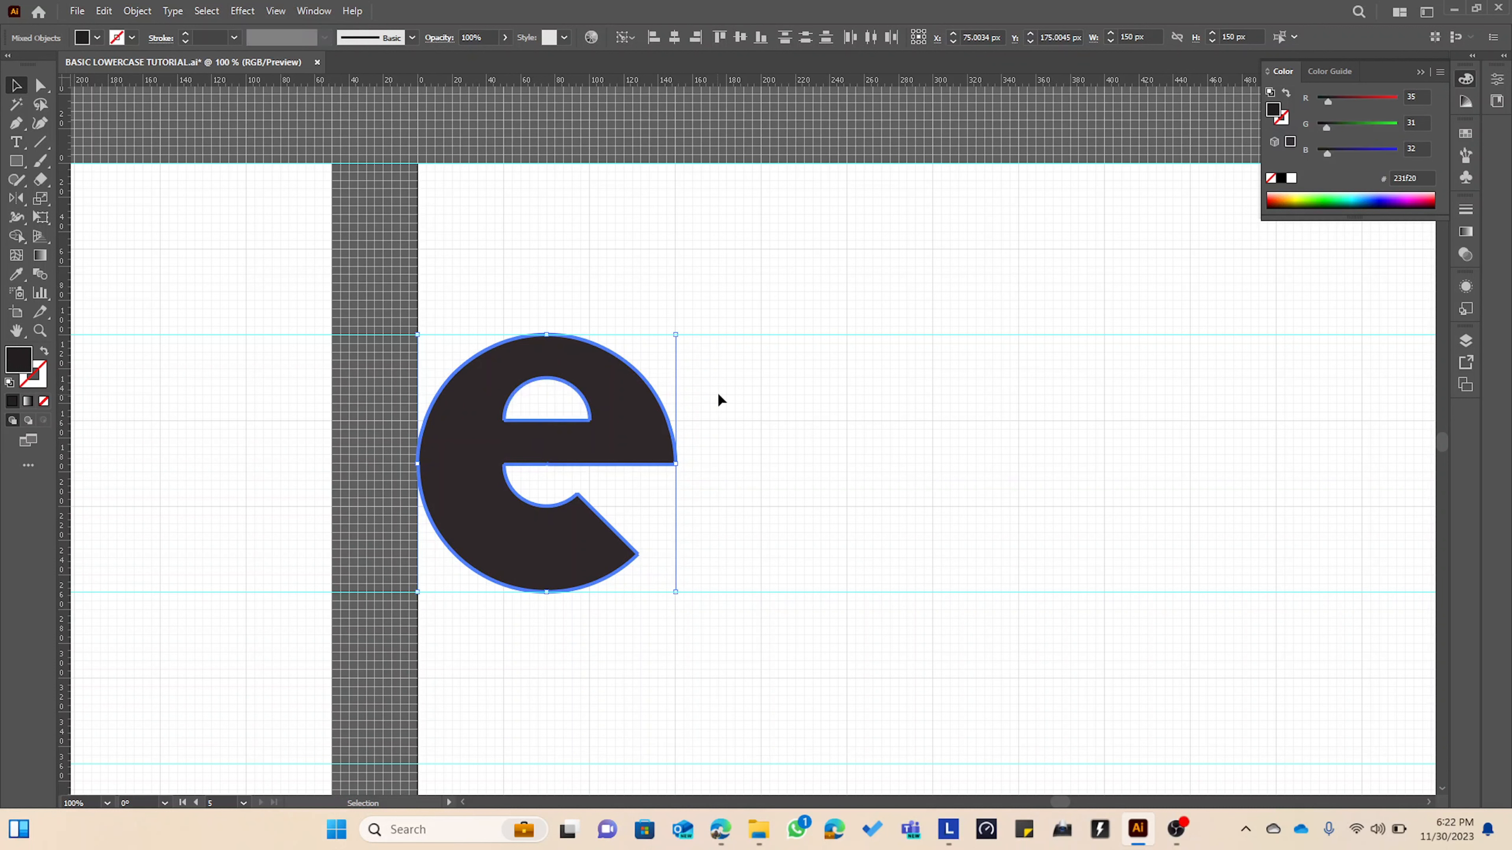
left_click(720, 390)
scroll(687, 436, "down", 4)
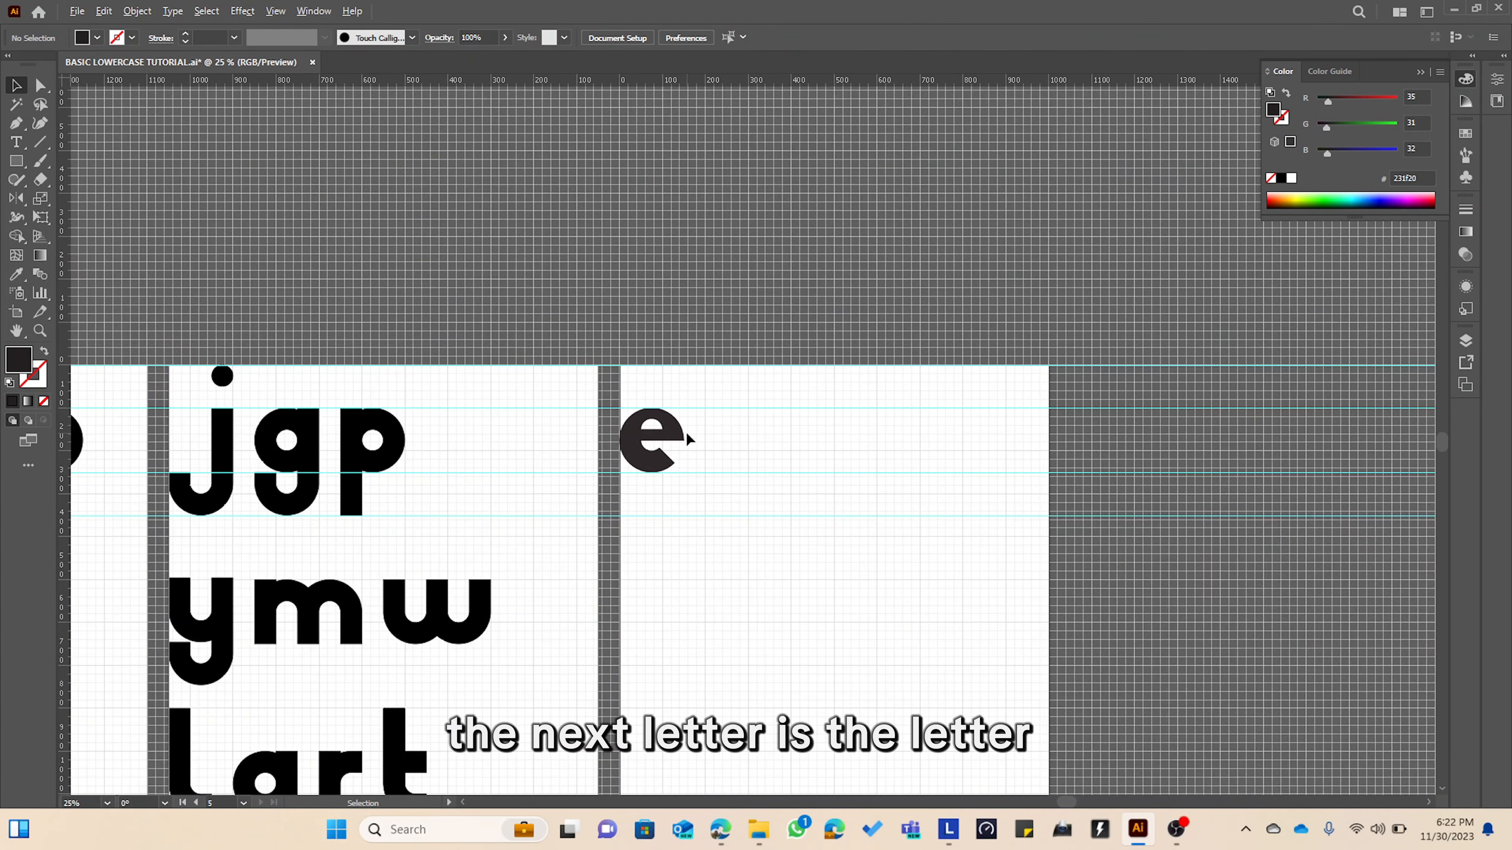
scroll(687, 436, "up", 2)
scroll(688, 439, "up", 1)
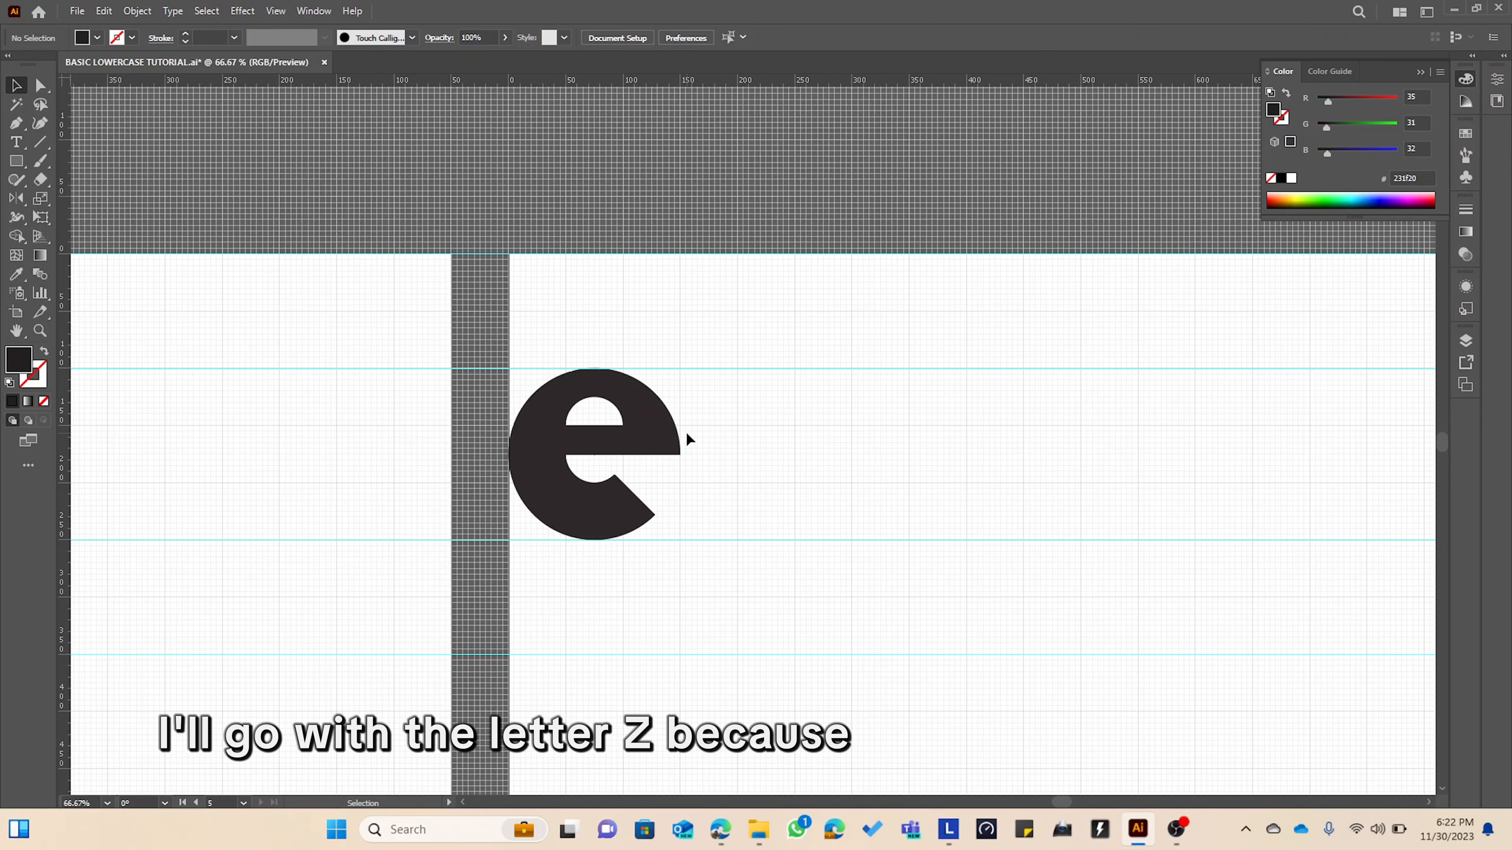
scroll(319, 419, "down", 4)
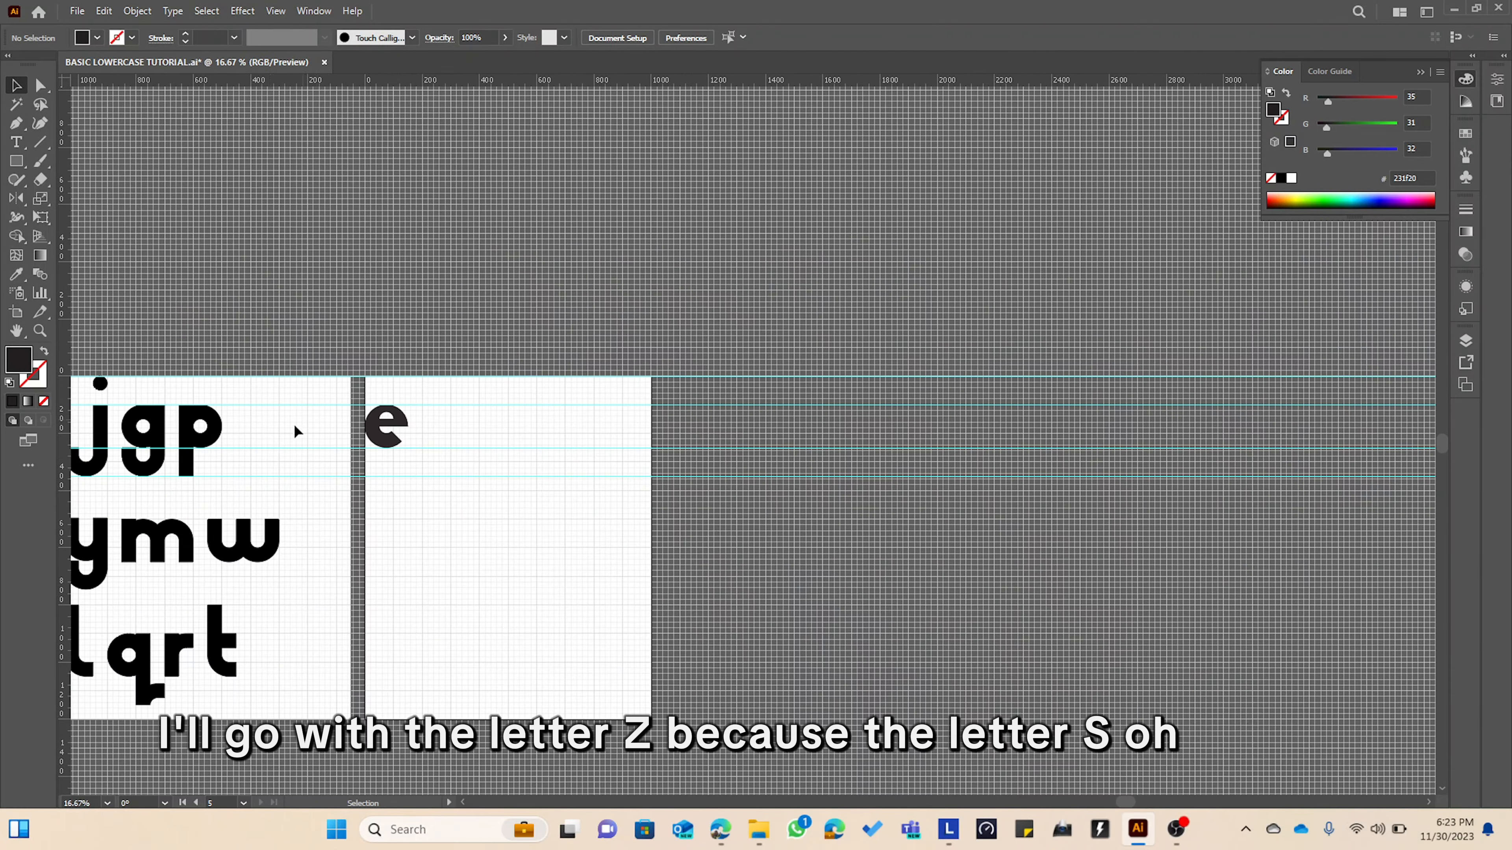
left_click_drag(297, 429, 871, 422)
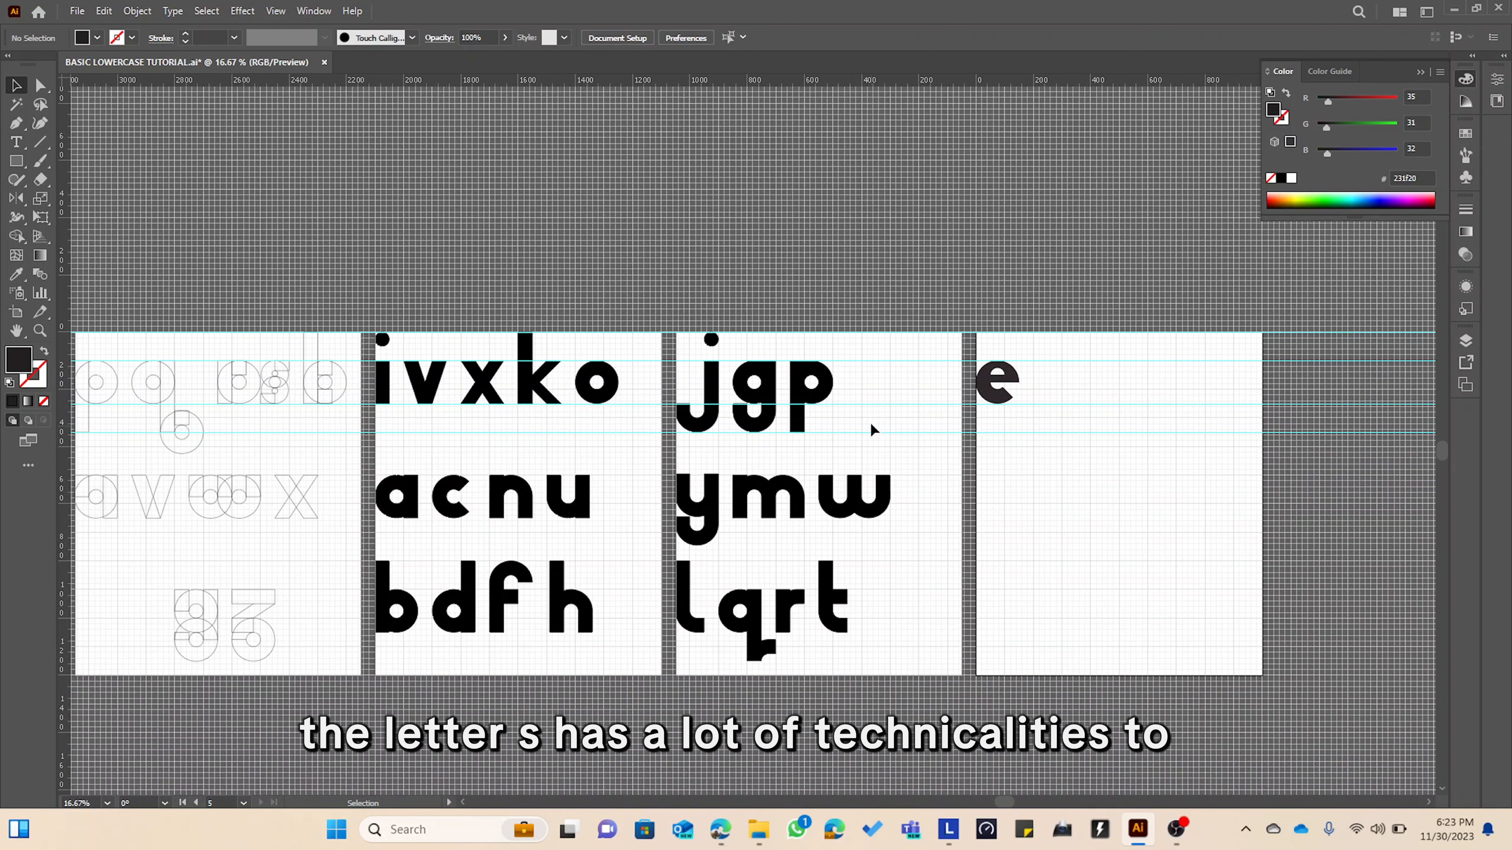
With no fill and a black stroke, draw two stacked 150 × 50 px rectangles beside the e, one at the x-height guide and one on the baseline.
scroll(1040, 443, "up", 4)
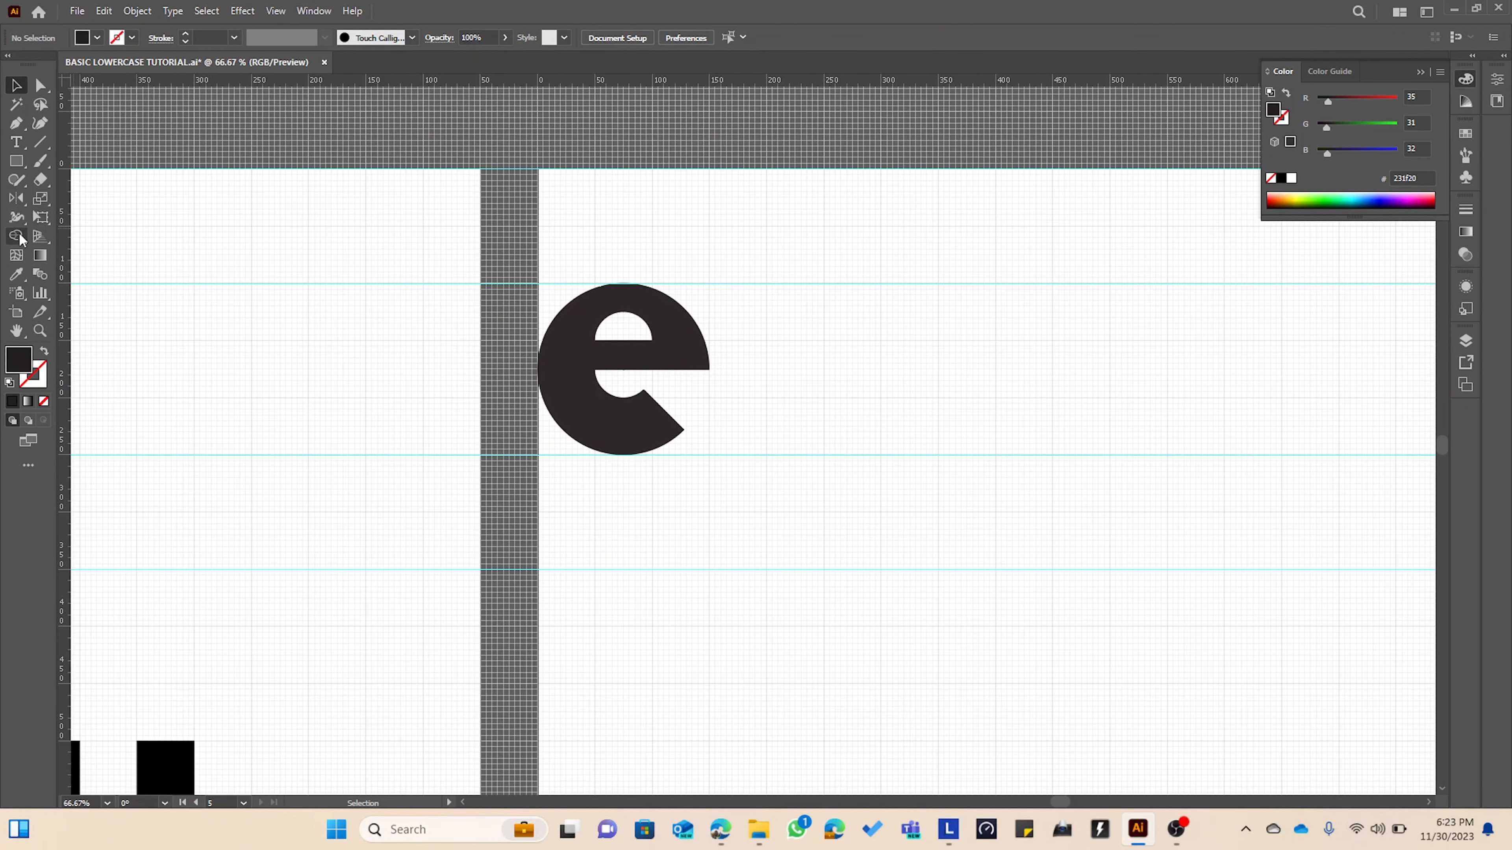
left_click(44, 351)
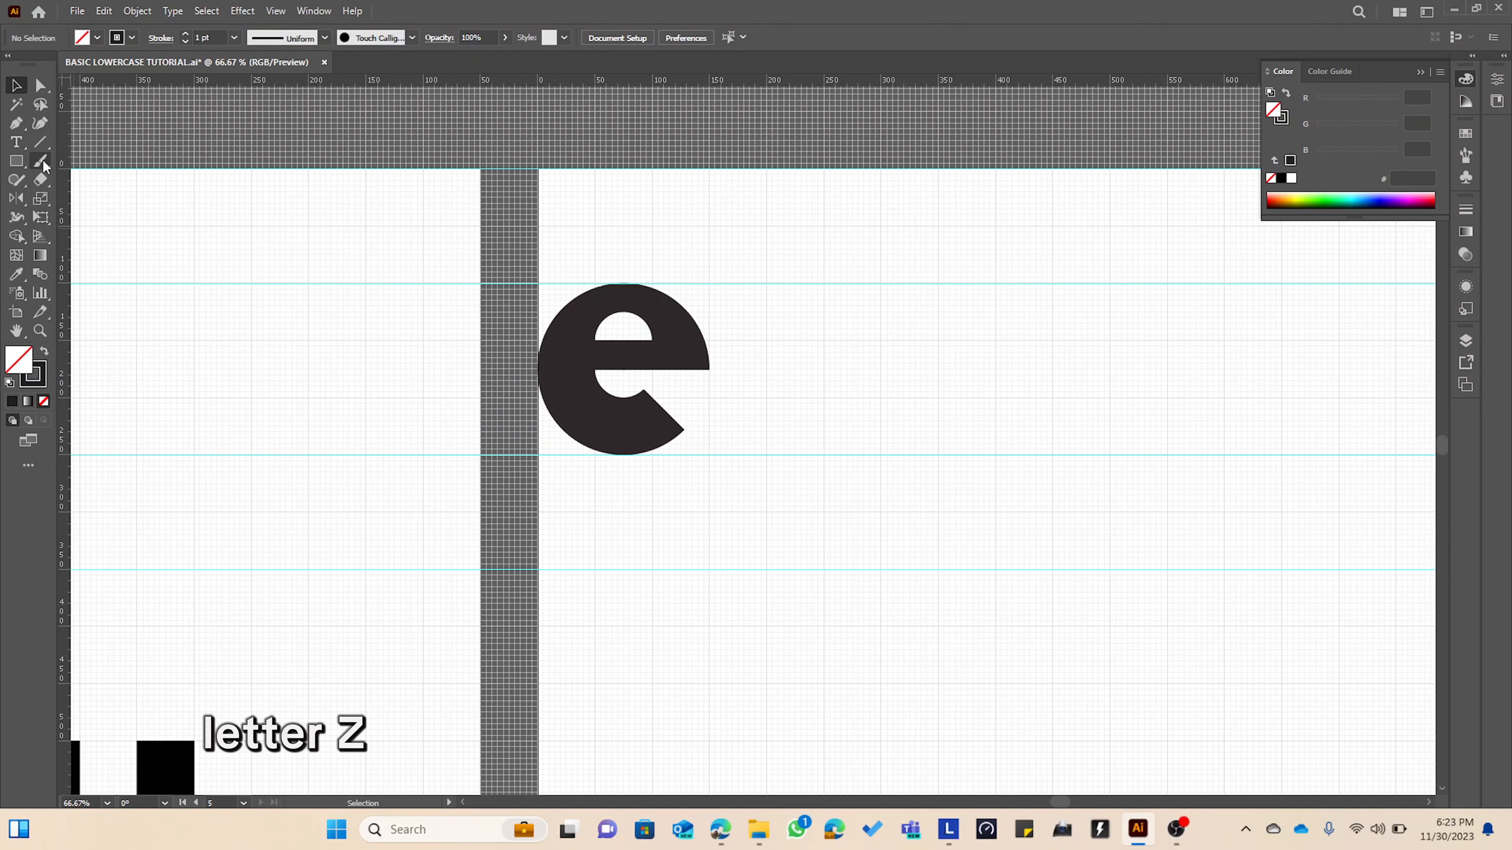
left_click(16, 161)
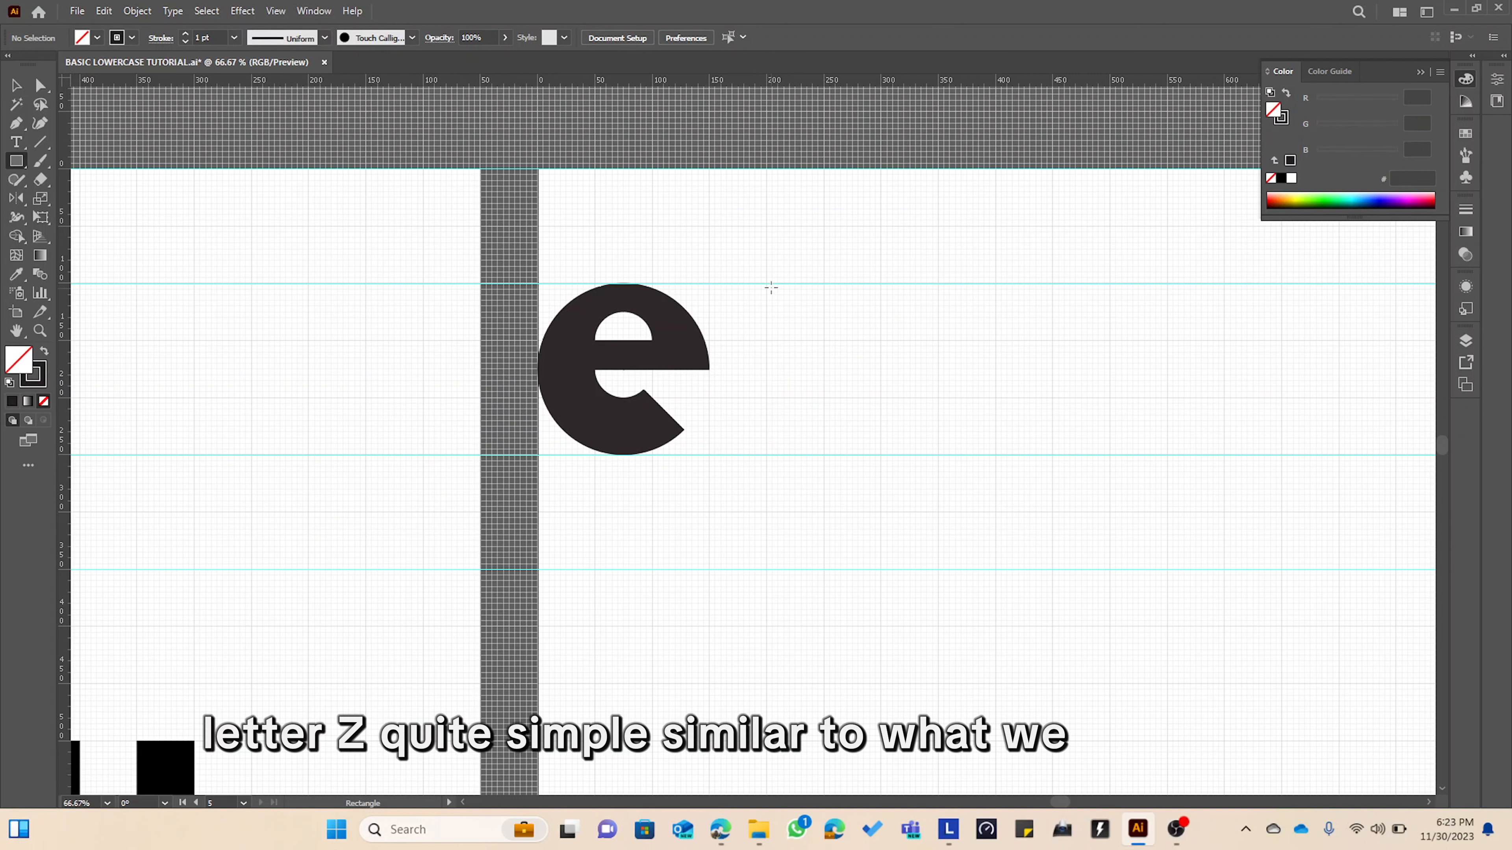
left_click_drag(767, 170, 940, 455)
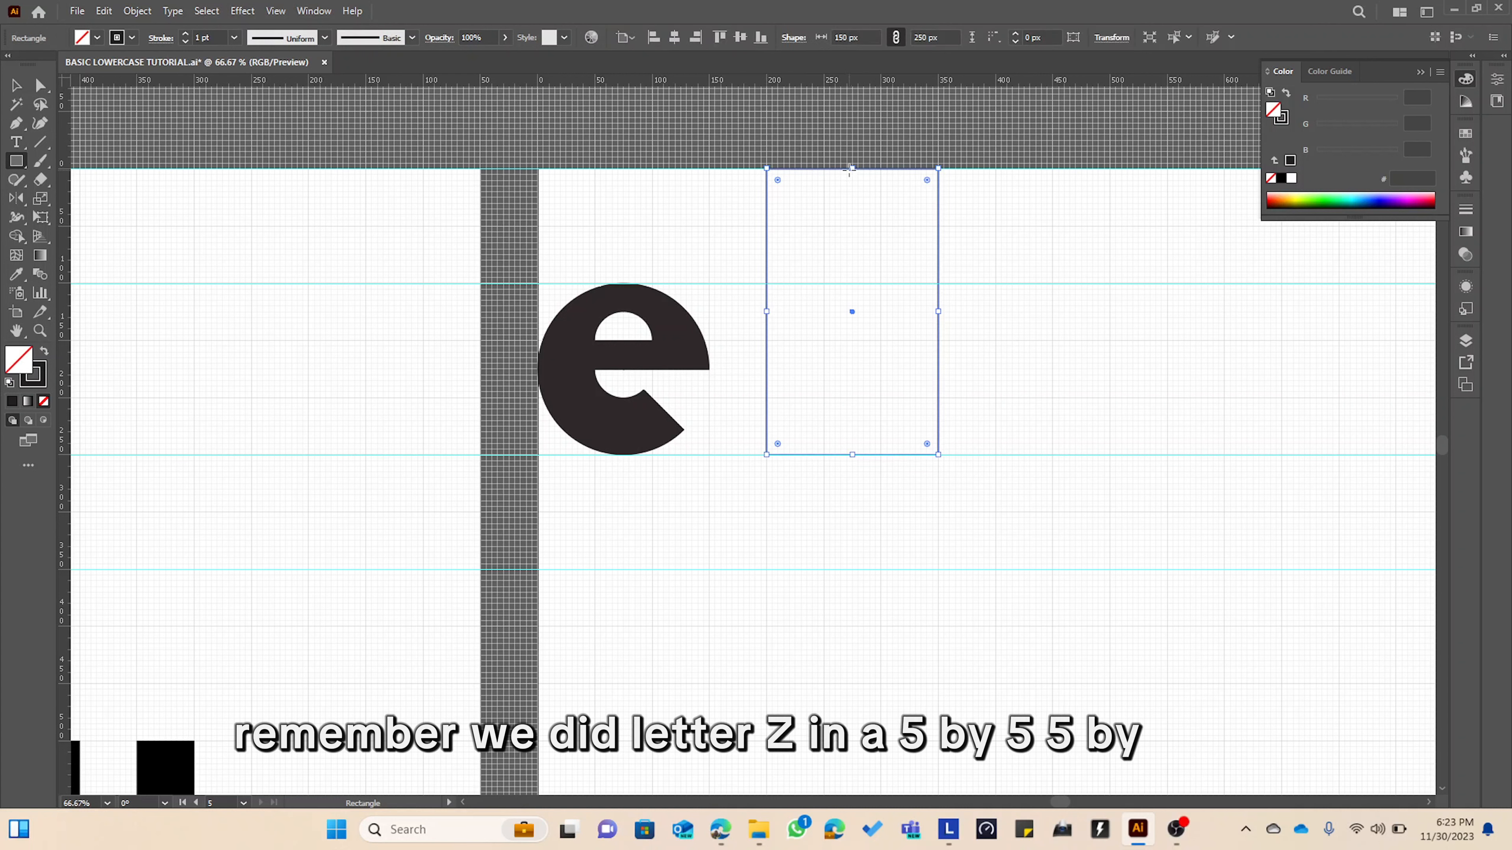
left_click_drag(852, 170, 849, 284)
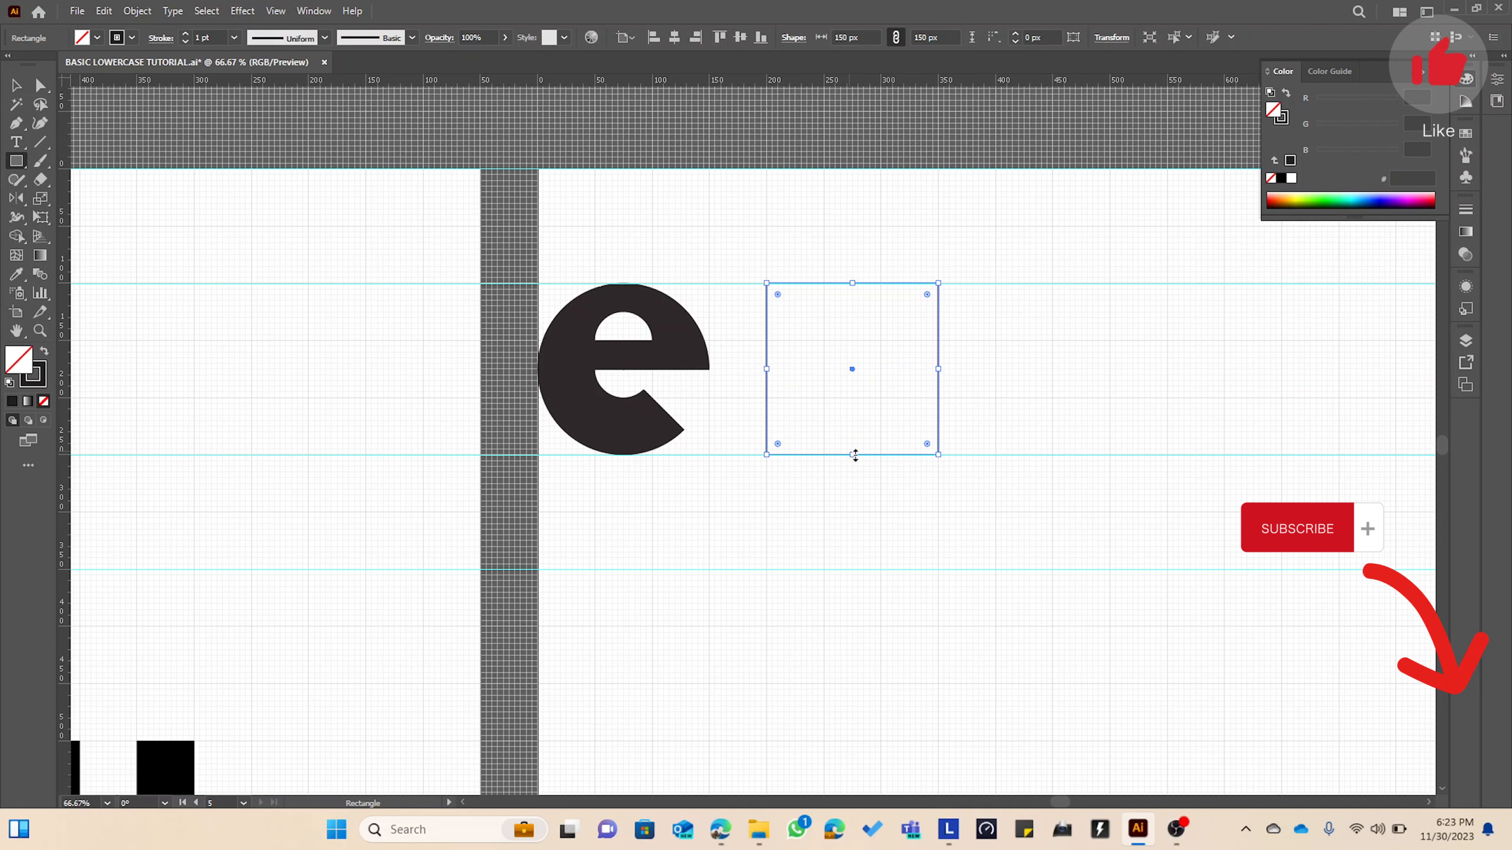
left_click_drag(854, 455, 867, 341)
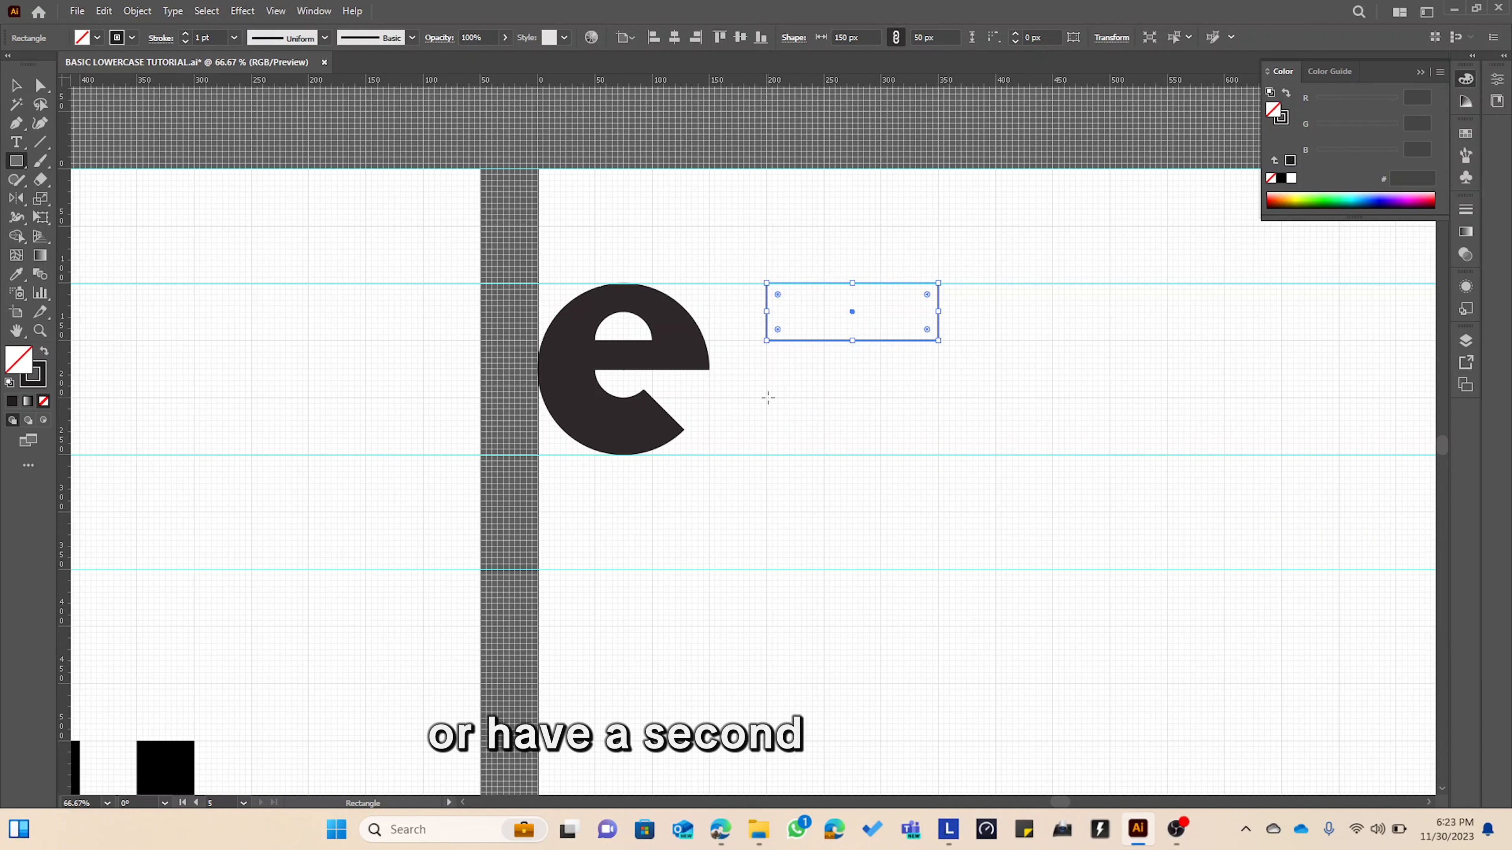
left_click_drag(766, 398, 939, 454)
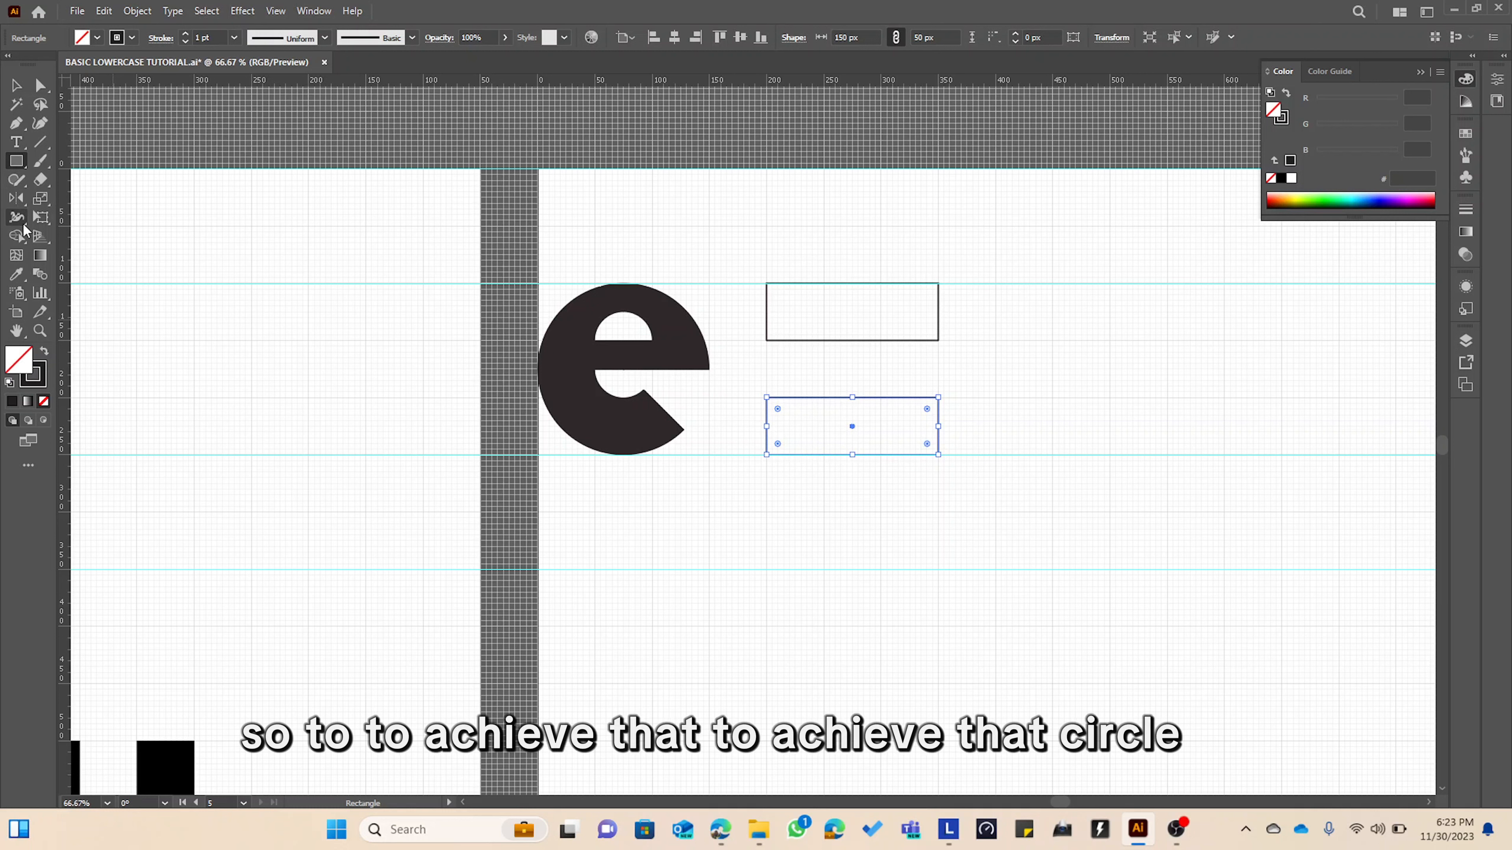
Draw a 150 px circle from the lower rectangle's upper edge to the descender guide, with a concentric 50 px circle inside.
left_click(16, 160)
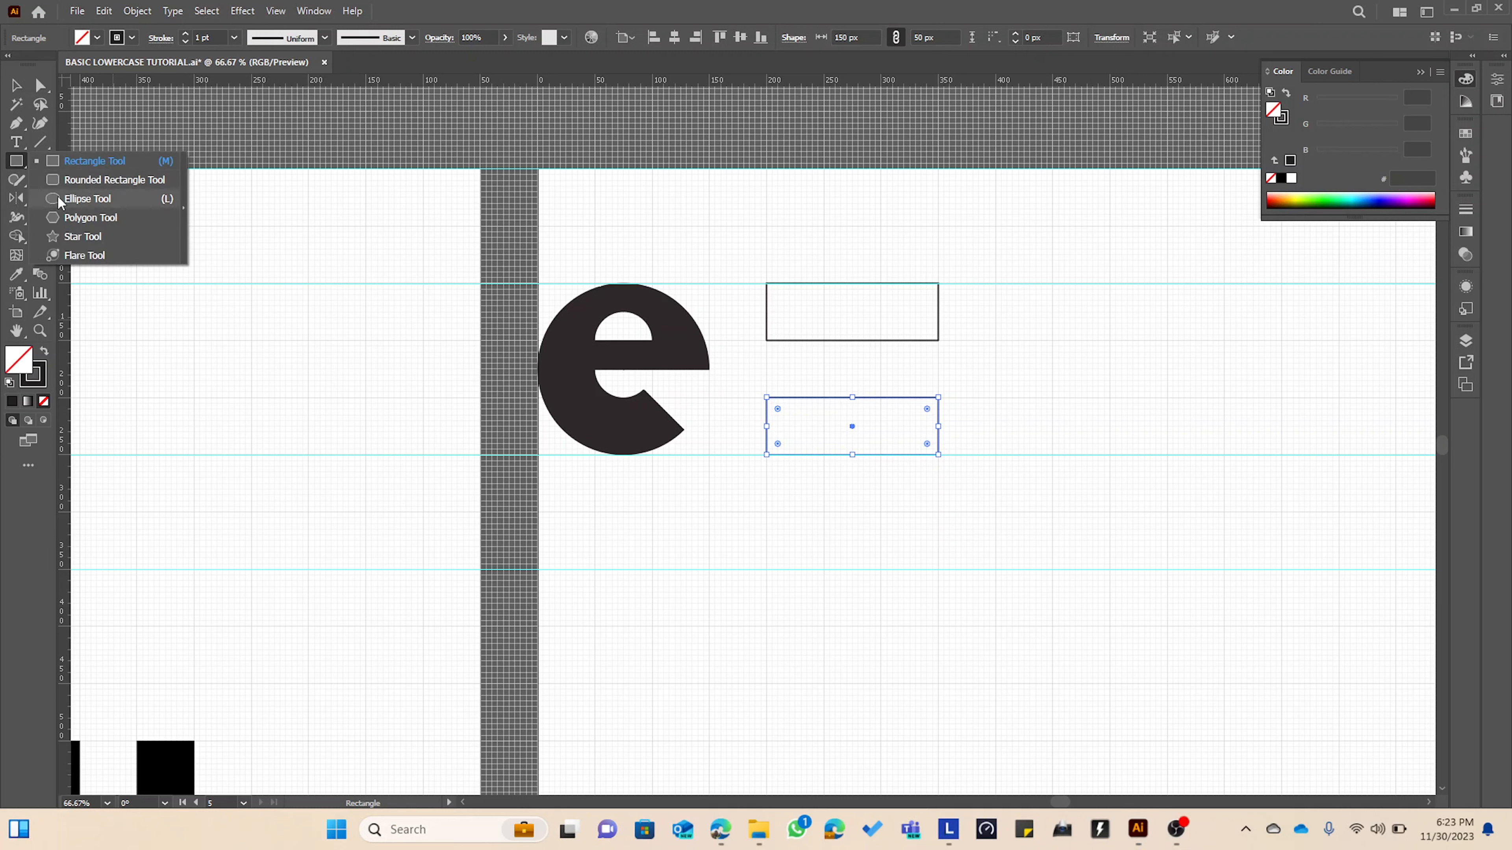
left_click(61, 201)
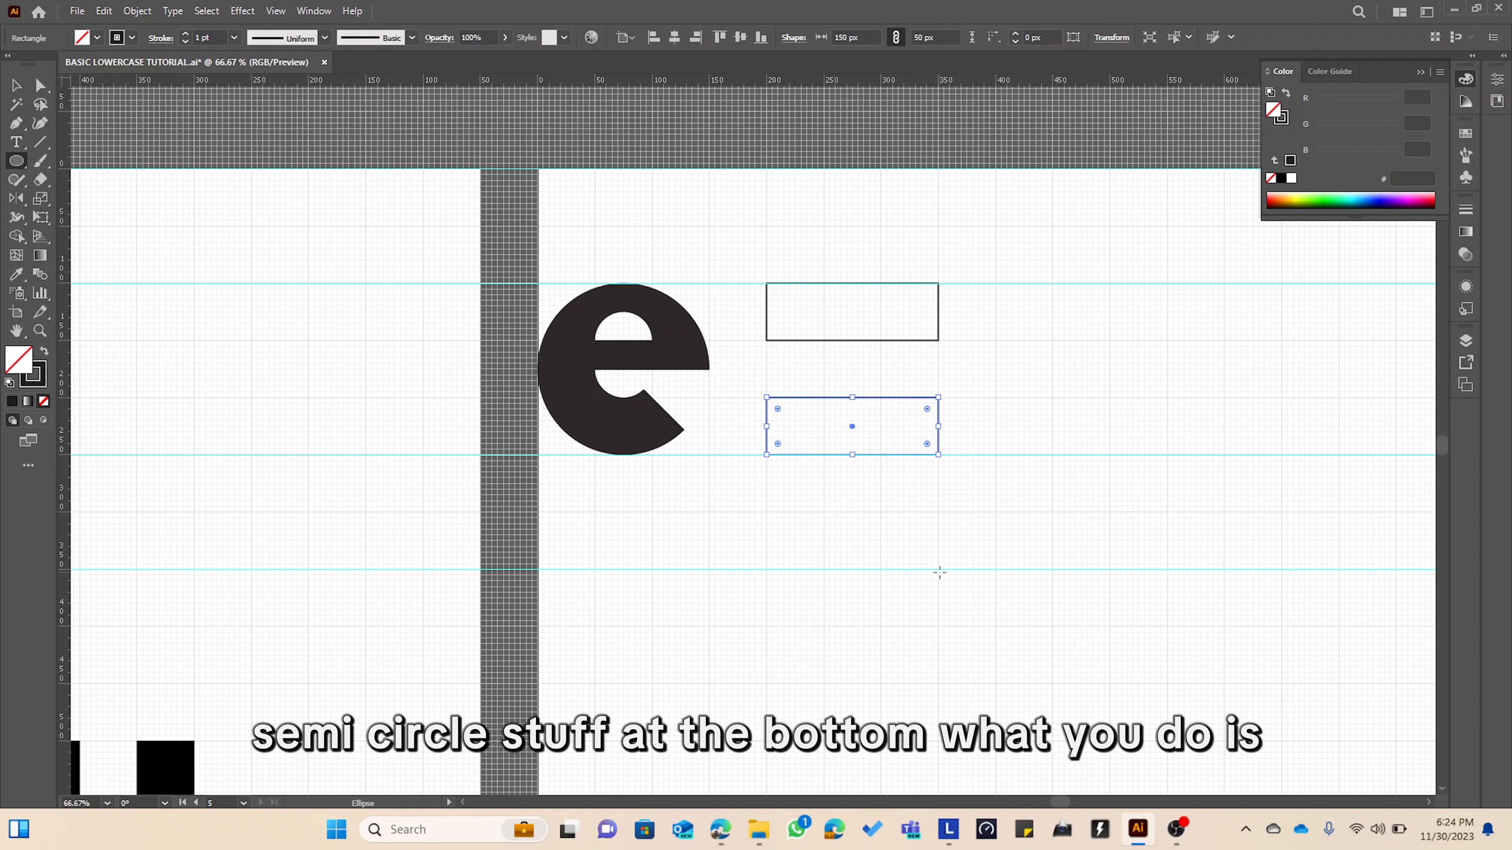
left_click_drag(842, 518, 766, 396)
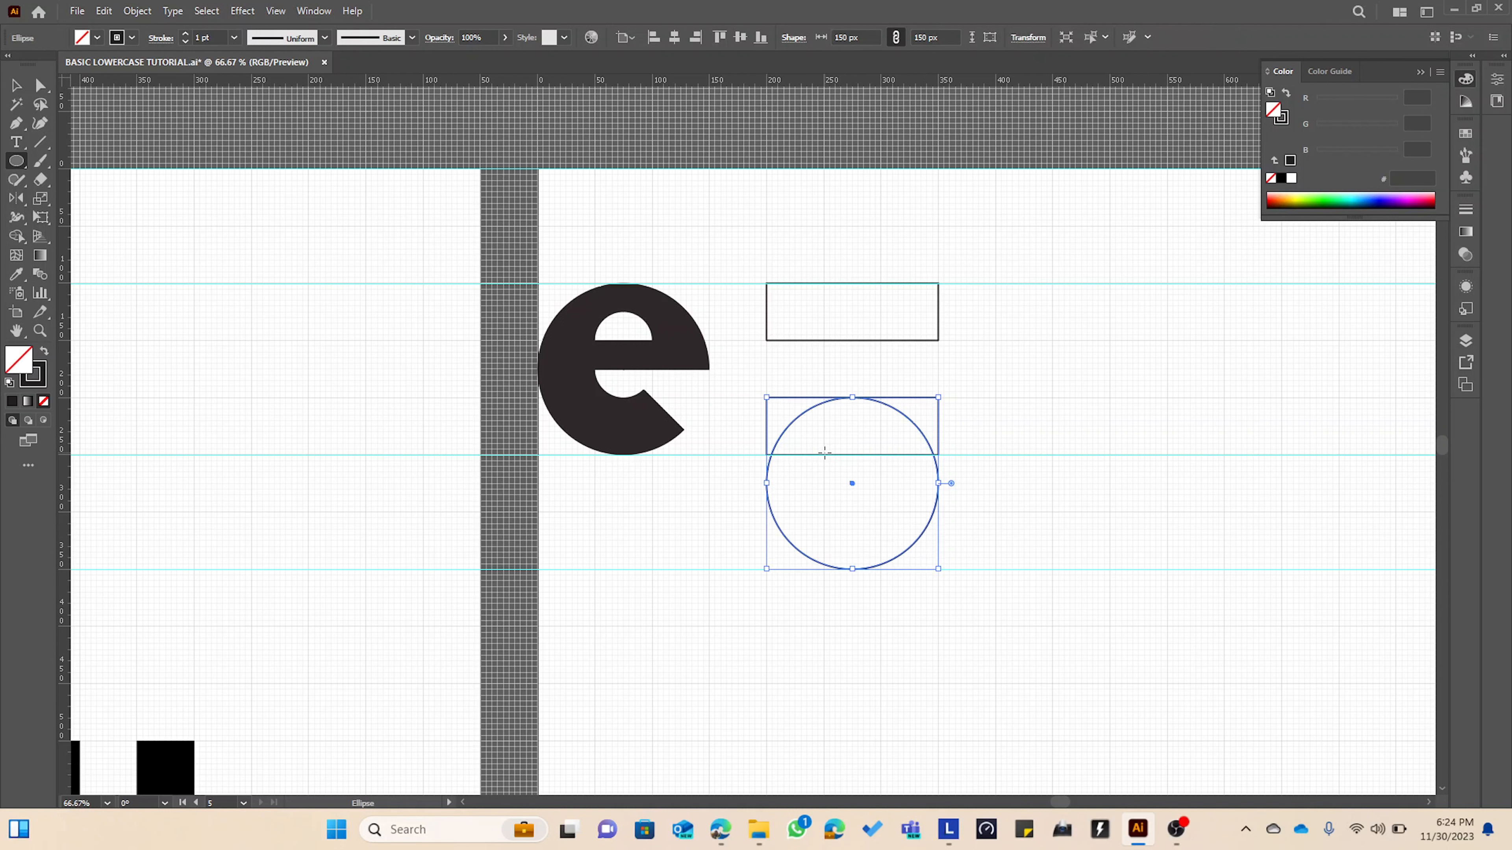
left_click_drag(852, 483, 882, 510)
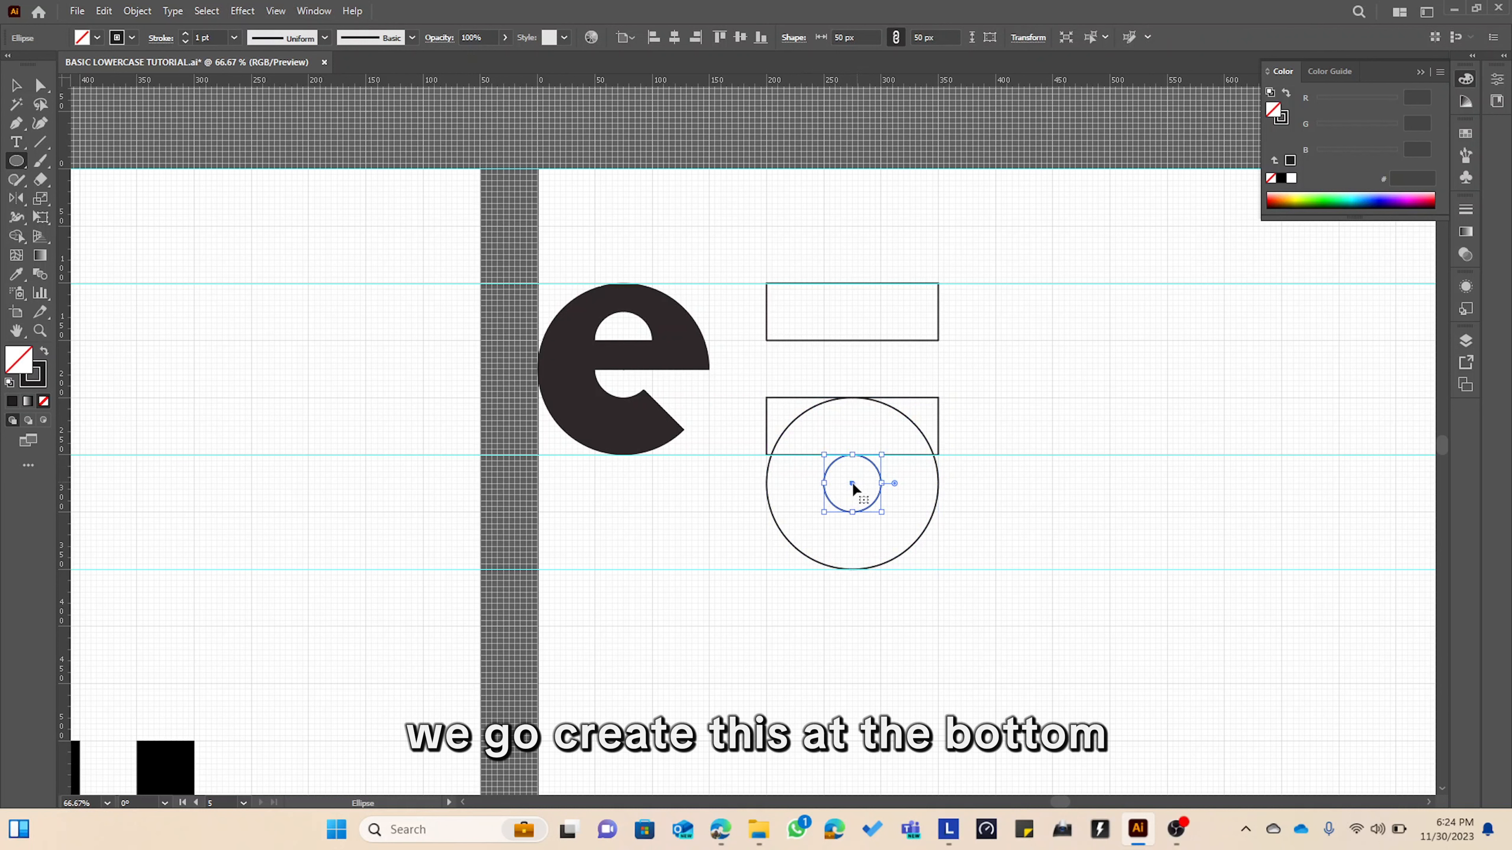
Compare the new z construction with the descenders of the finished j, g and y on the neighbouring artboard.
left_click(40, 142)
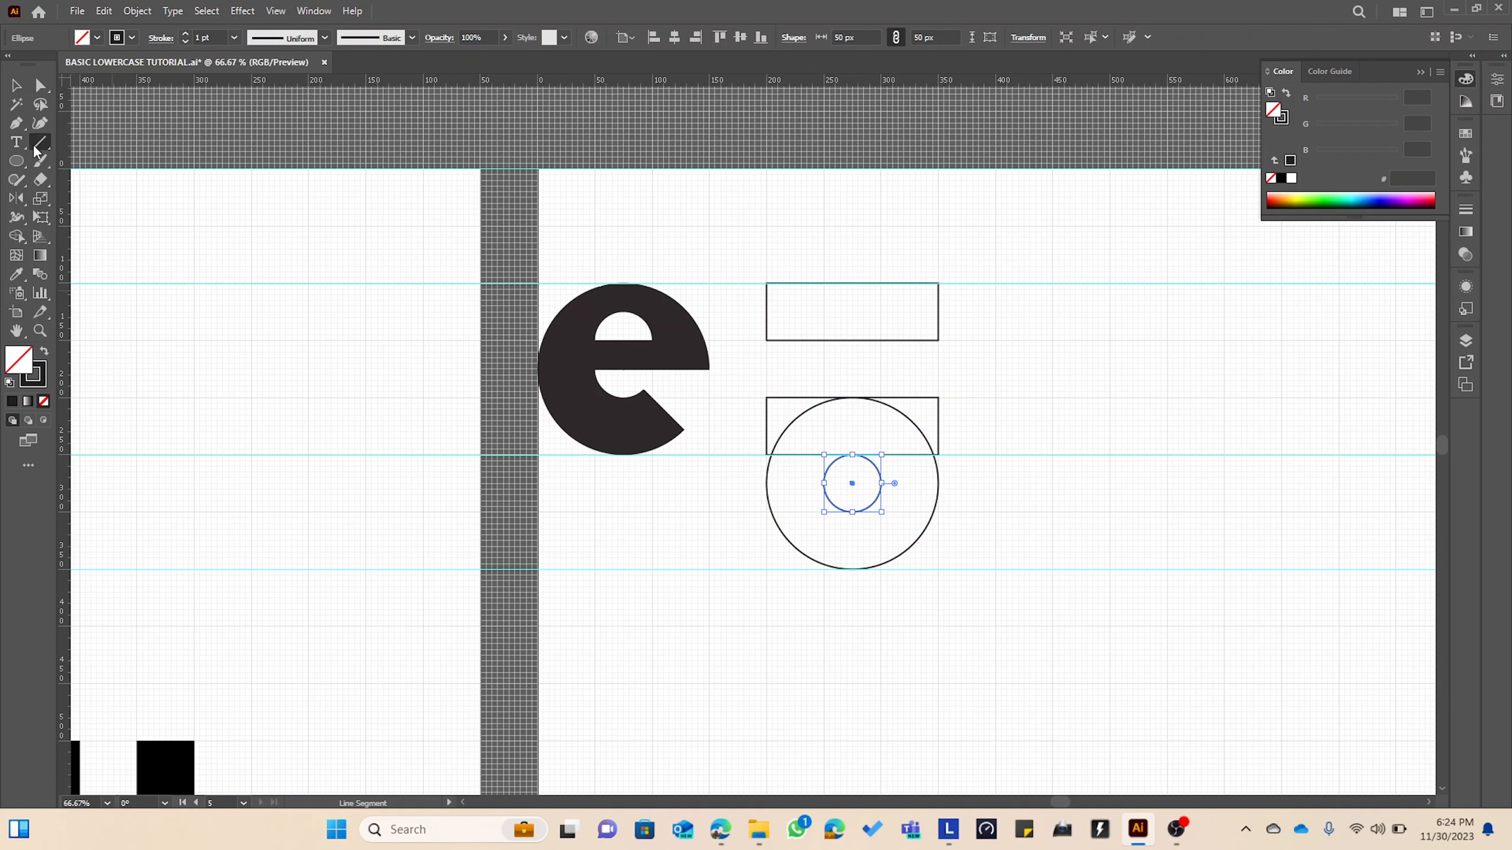
key("v")
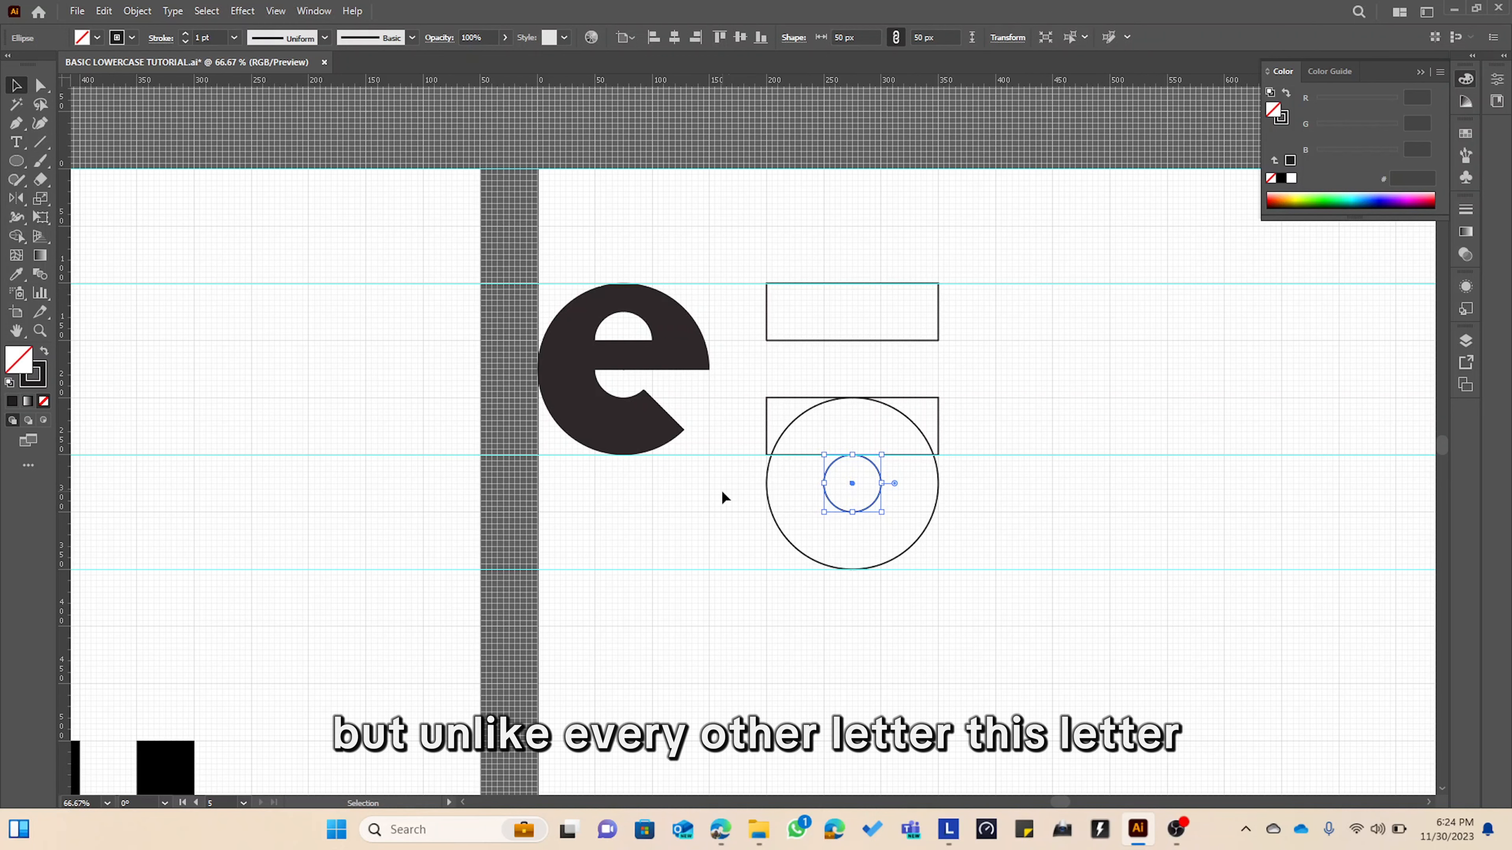
left_click(722, 492)
scroll(722, 492, "down", 3)
left_click_drag(564, 539, 752, 515)
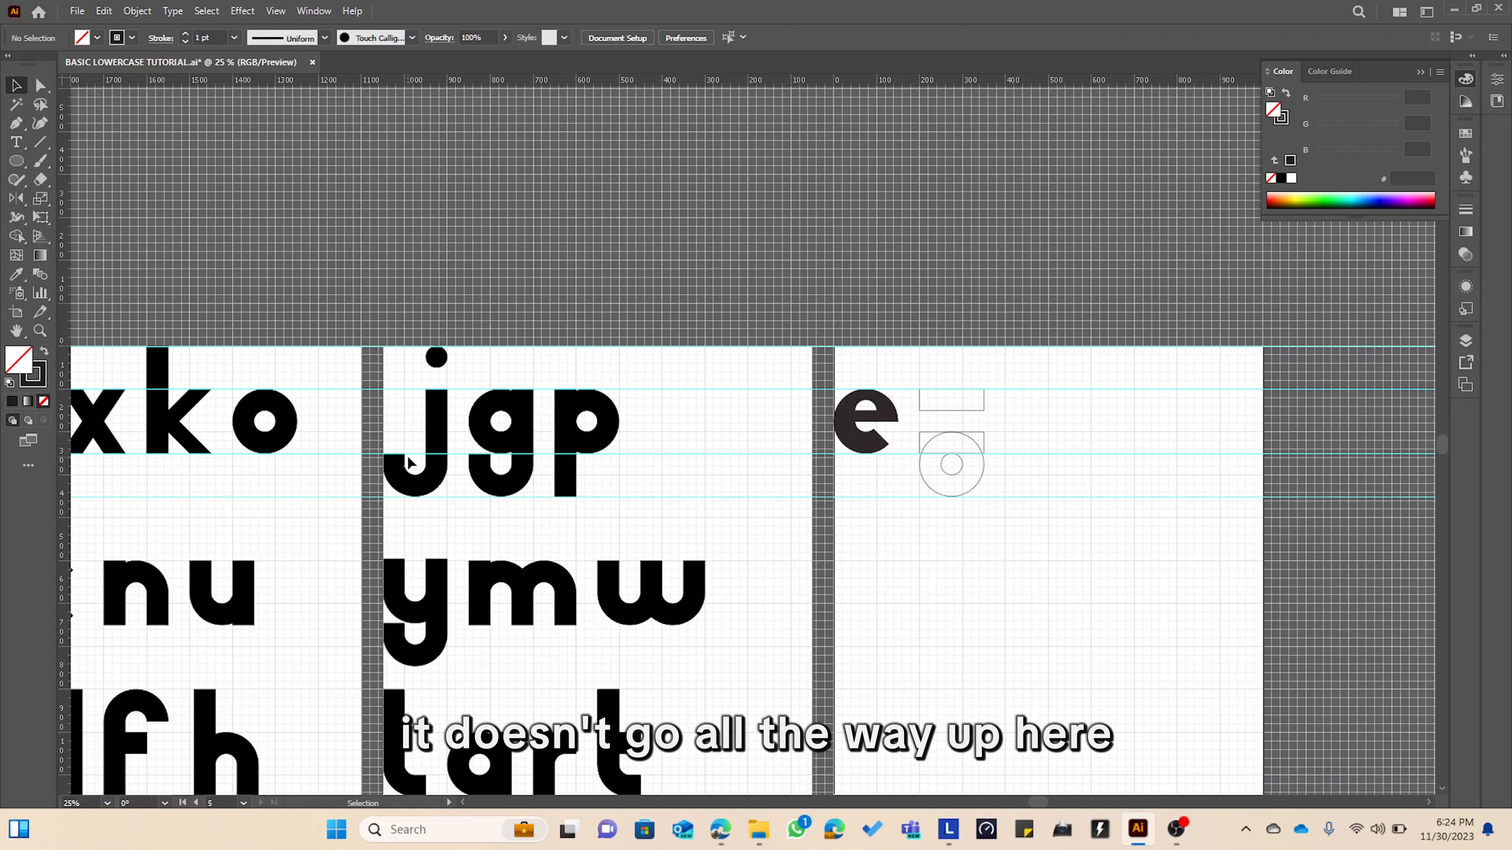
scroll(581, 510, "down", 1)
scroll(738, 527, "up", 2)
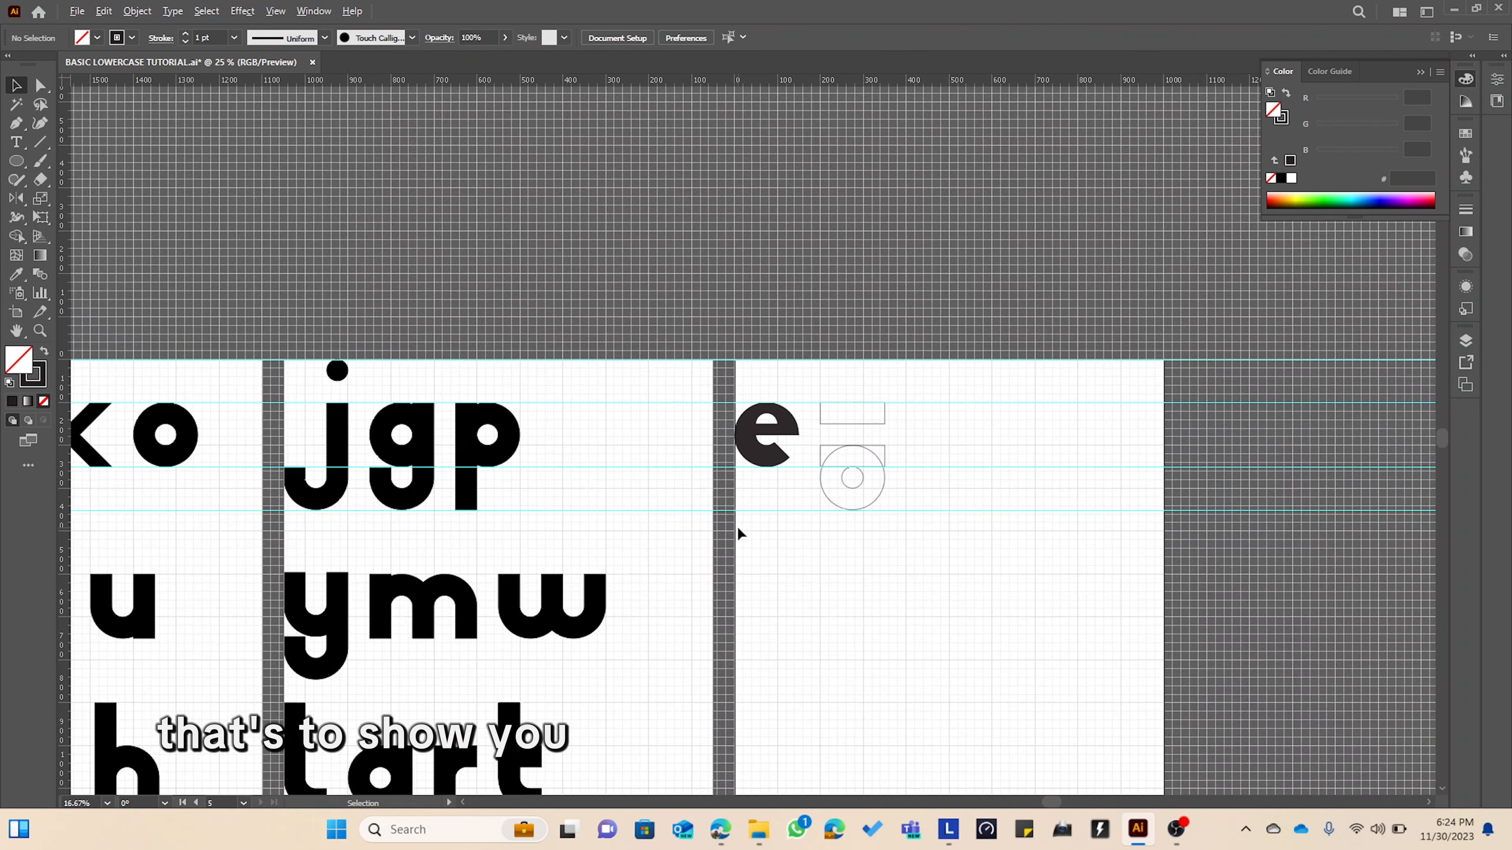
scroll(855, 509, "up", 2)
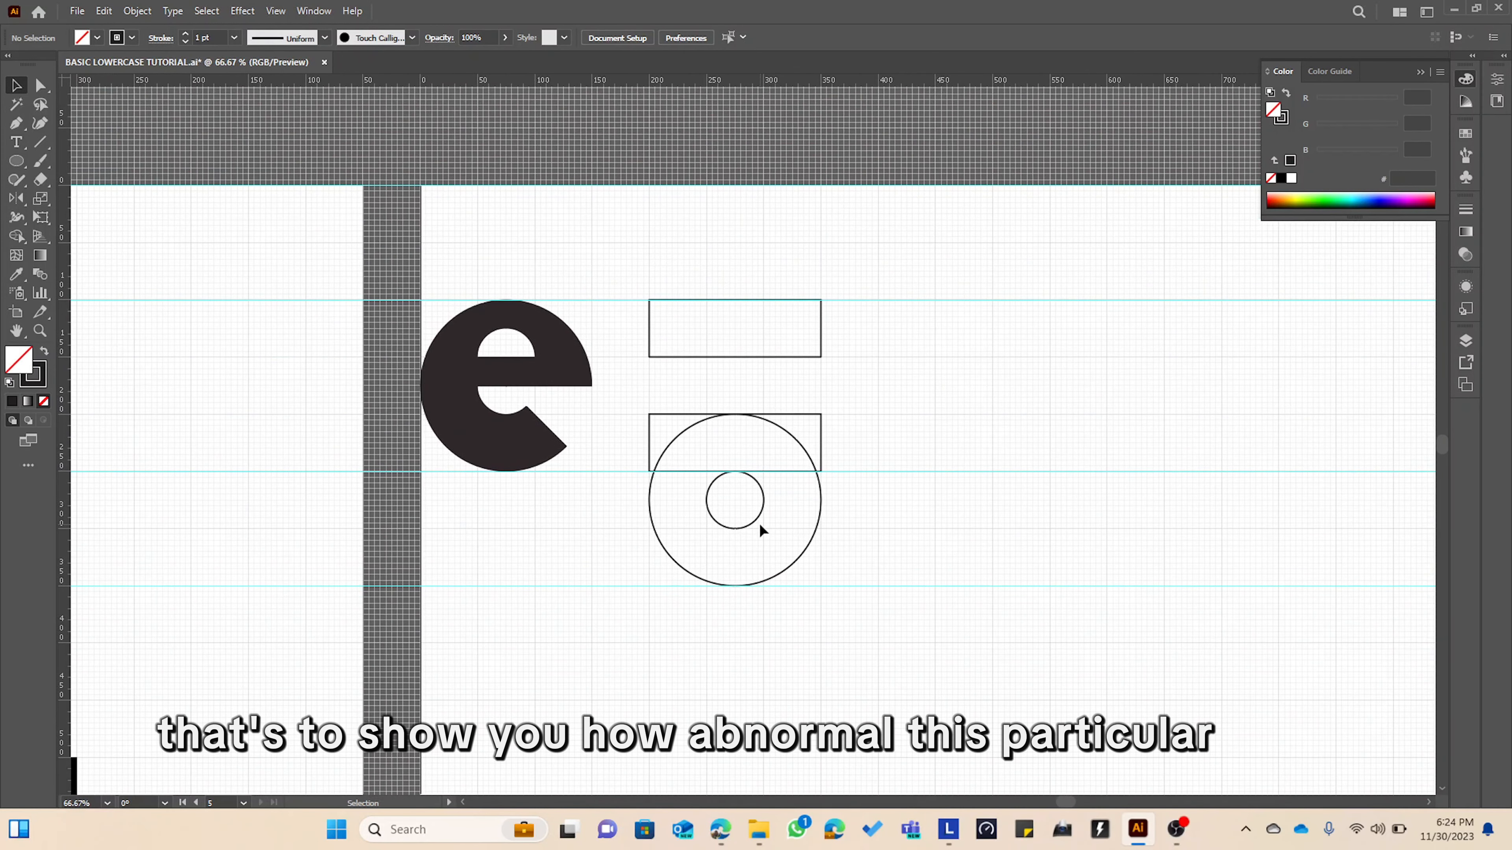
Draw a 50 px horizontal line joining the two circles' left edges and two parallel diagonals between the rectangles, each 100 px wide and 50 px high.
left_click(40, 141)
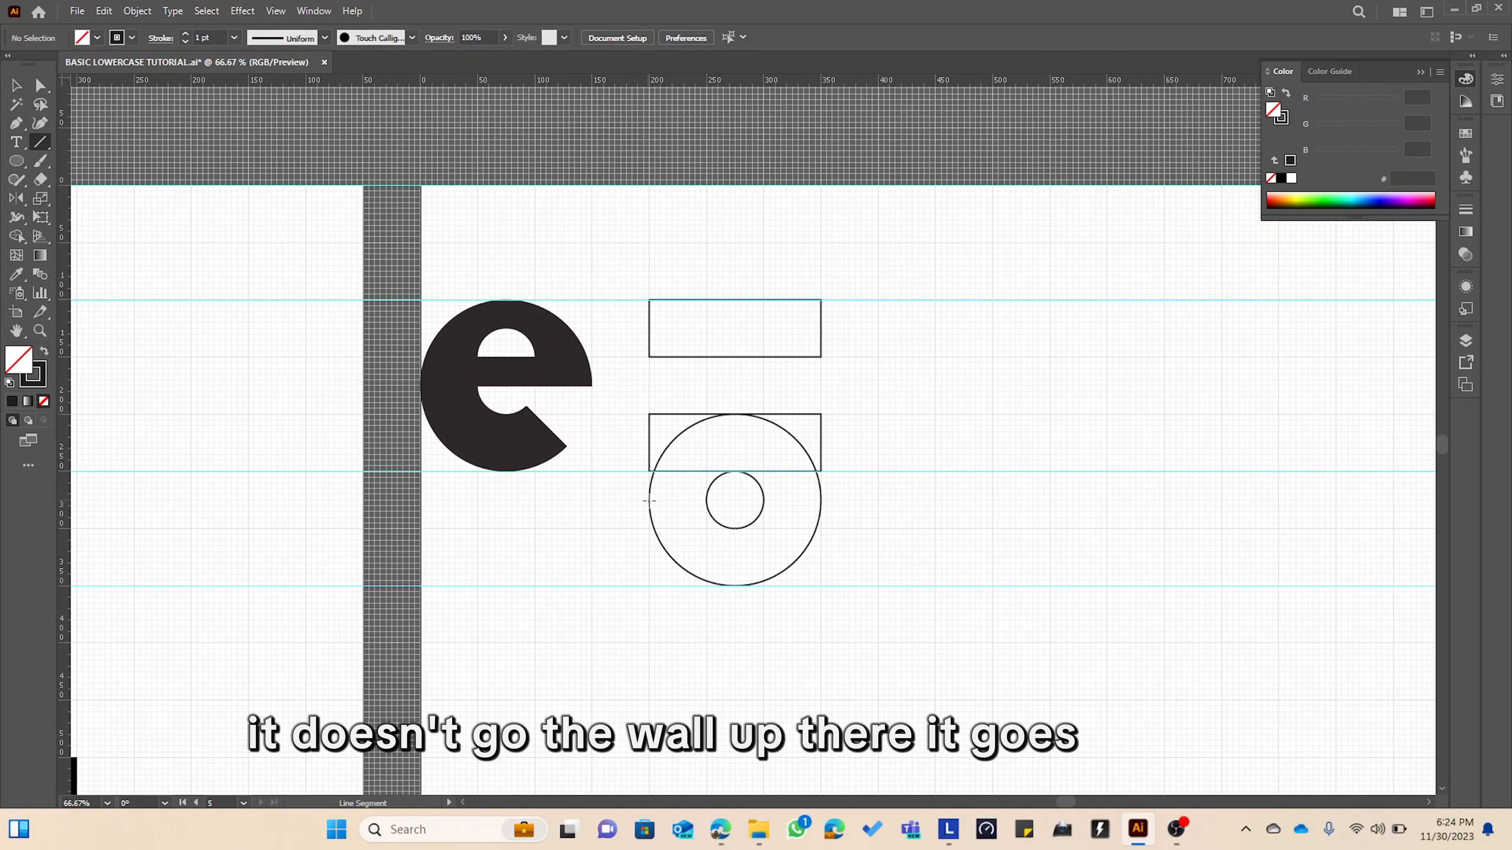
scroll(653, 506, "up", 1)
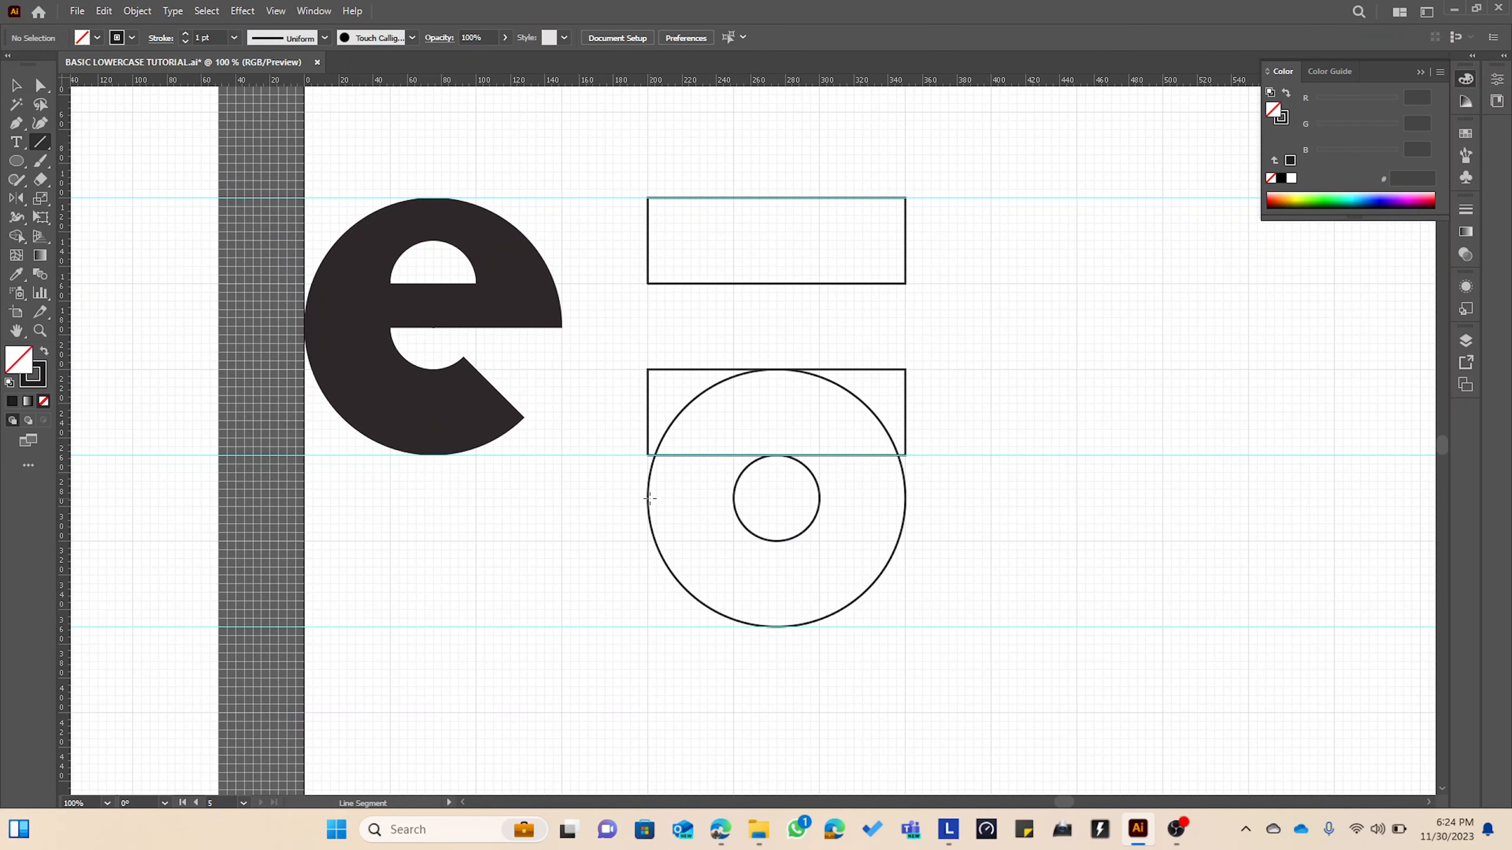
mouse_move(647, 497)
left_mouse_down()
mouse_move(733, 498)
mouse_move(670, 538)
left_mouse_up()
scroll(790, 496, "down", 1)
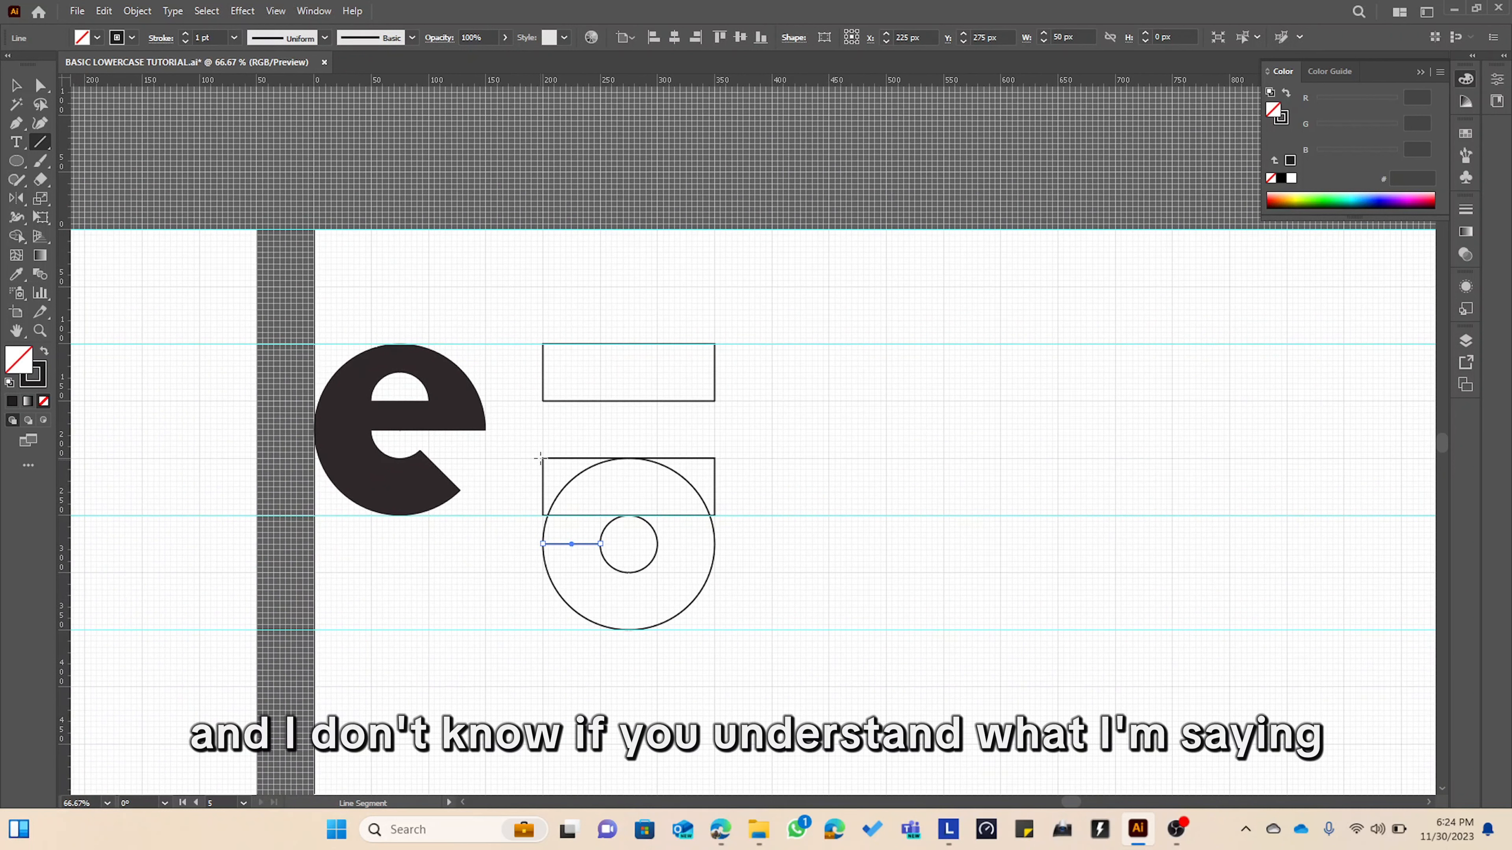
left_click_drag(541, 457, 657, 402)
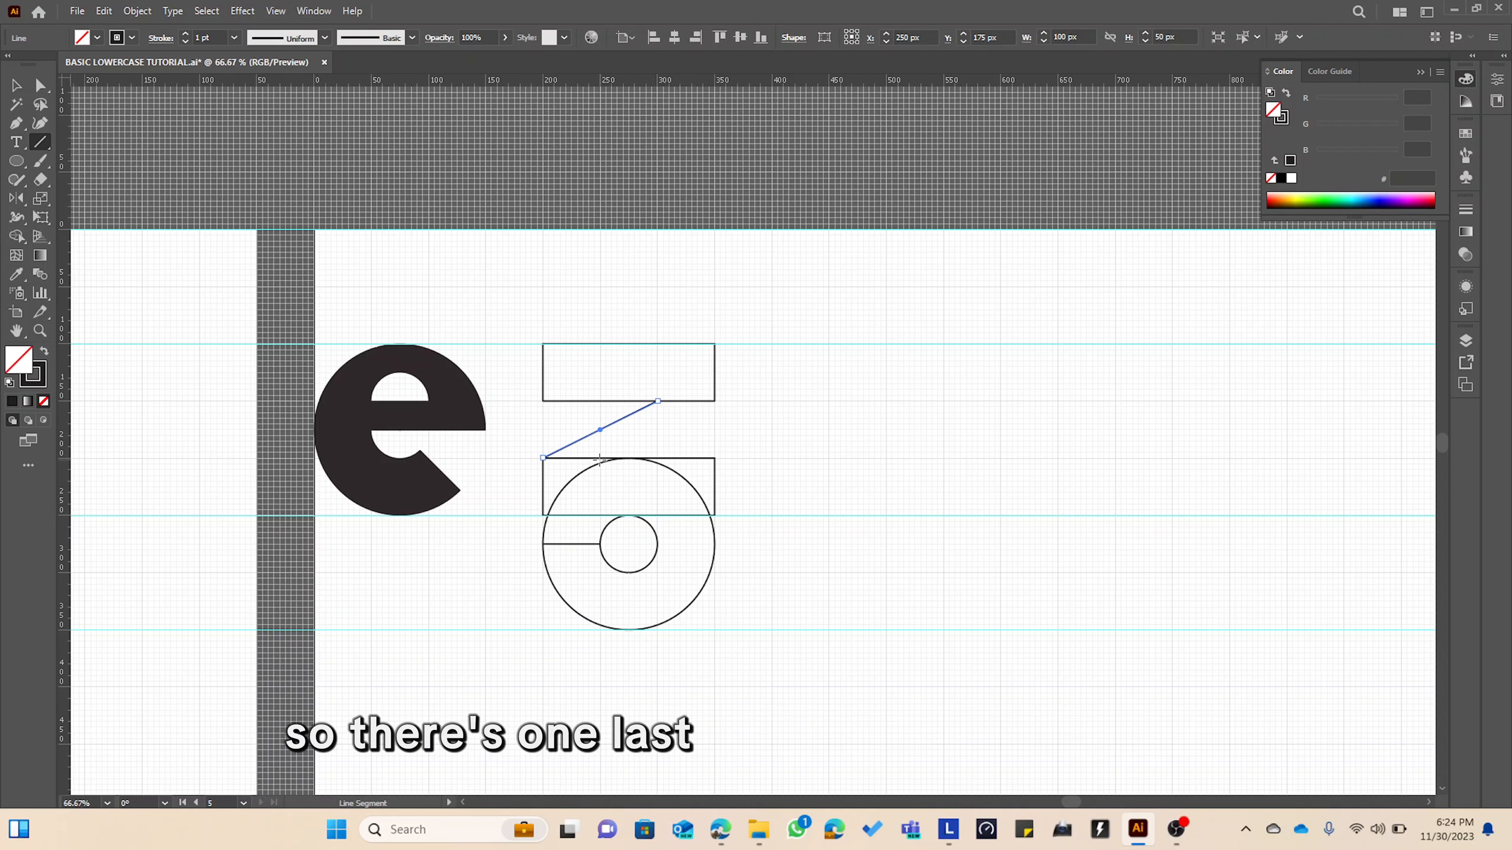
left_click_drag(601, 458, 715, 401)
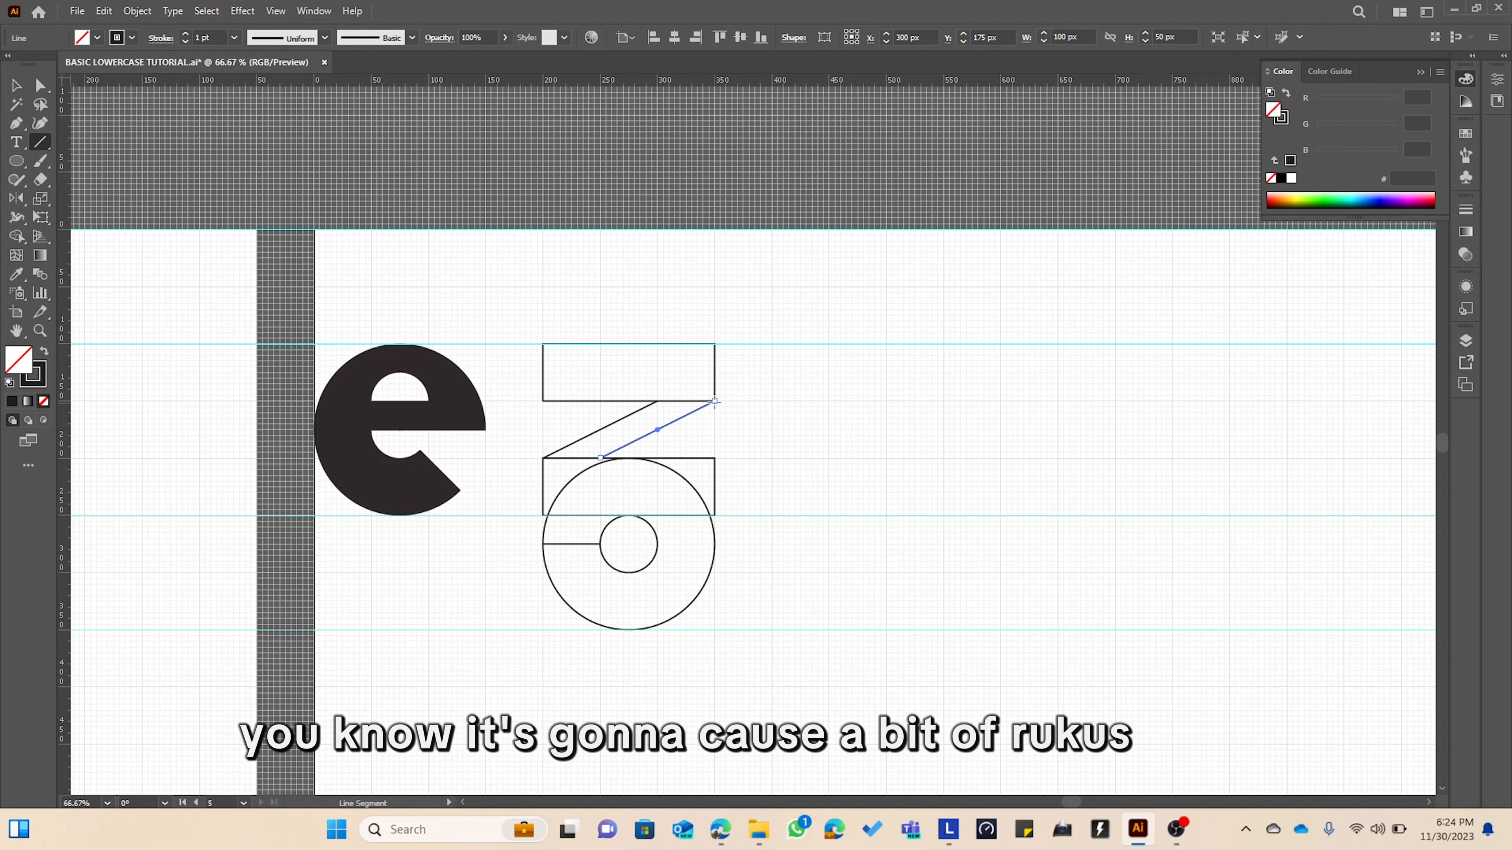
Shift the left diagonal's upper end 10 px left and the right diagonal's lower end 10 px right.
key("a")
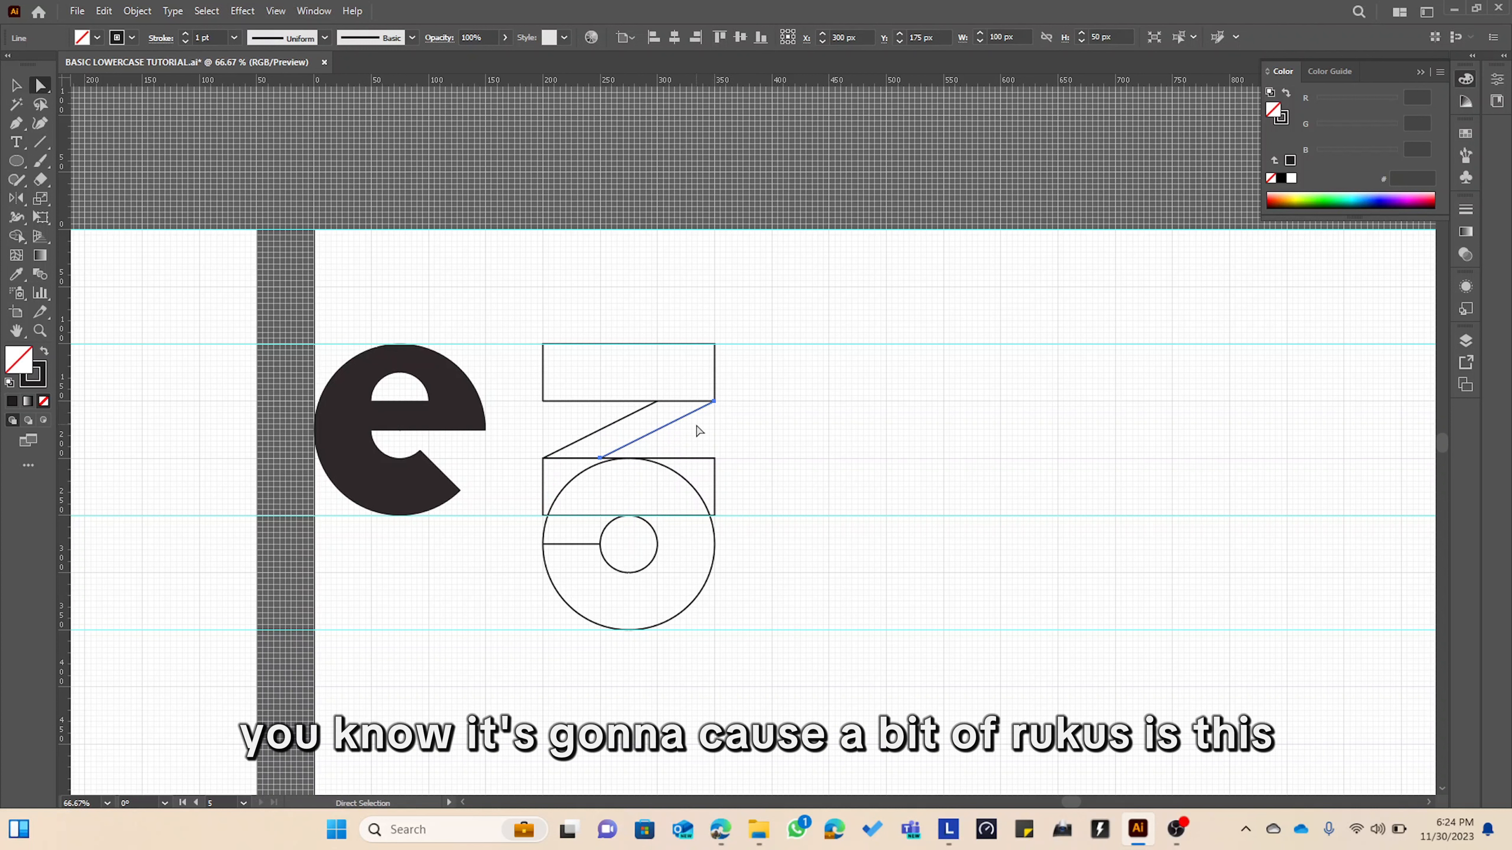
left_click(703, 448)
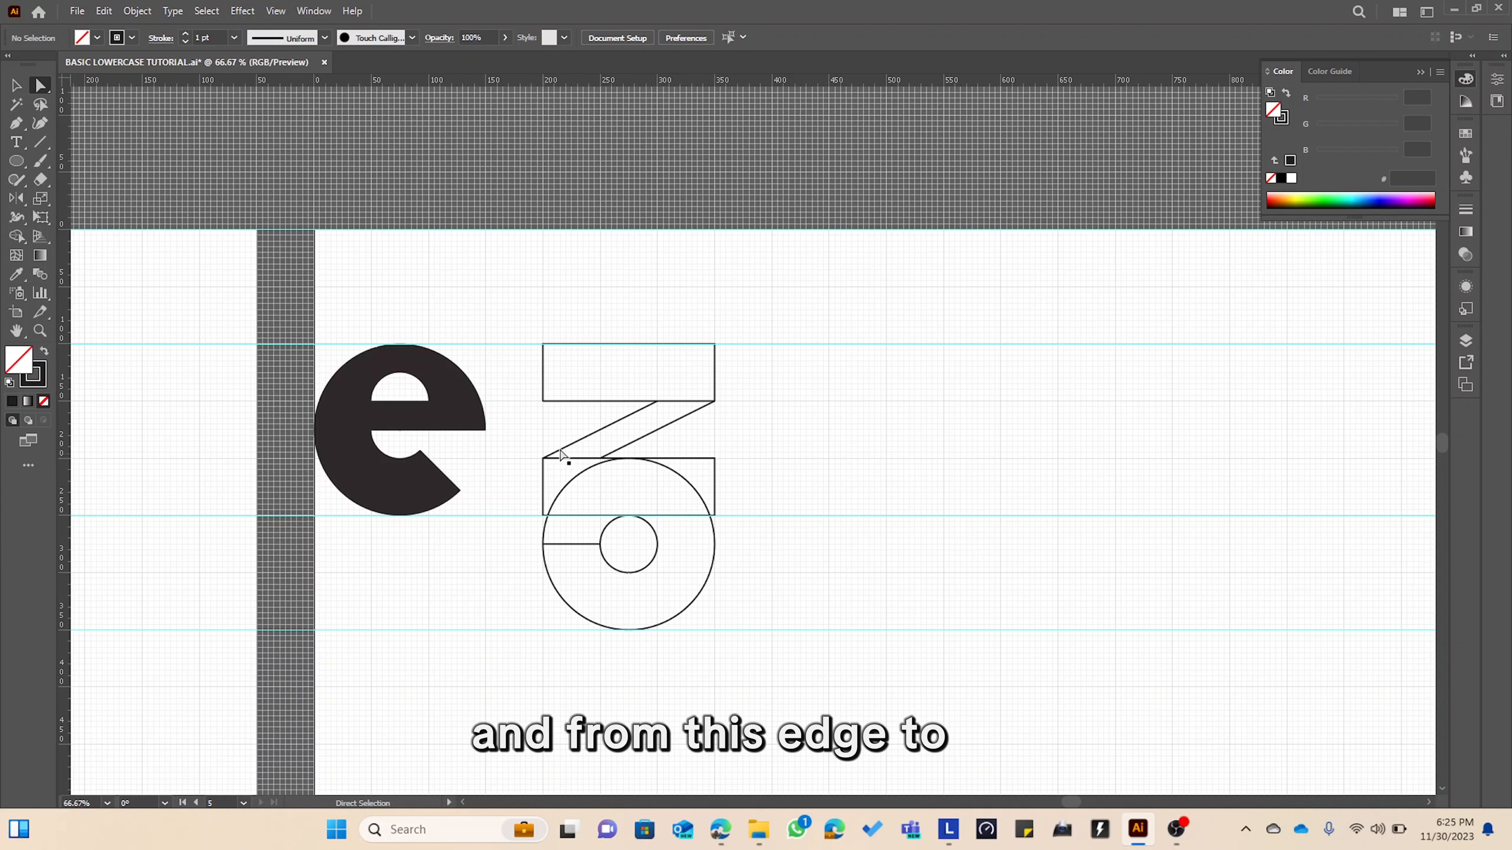
left_click(622, 419)
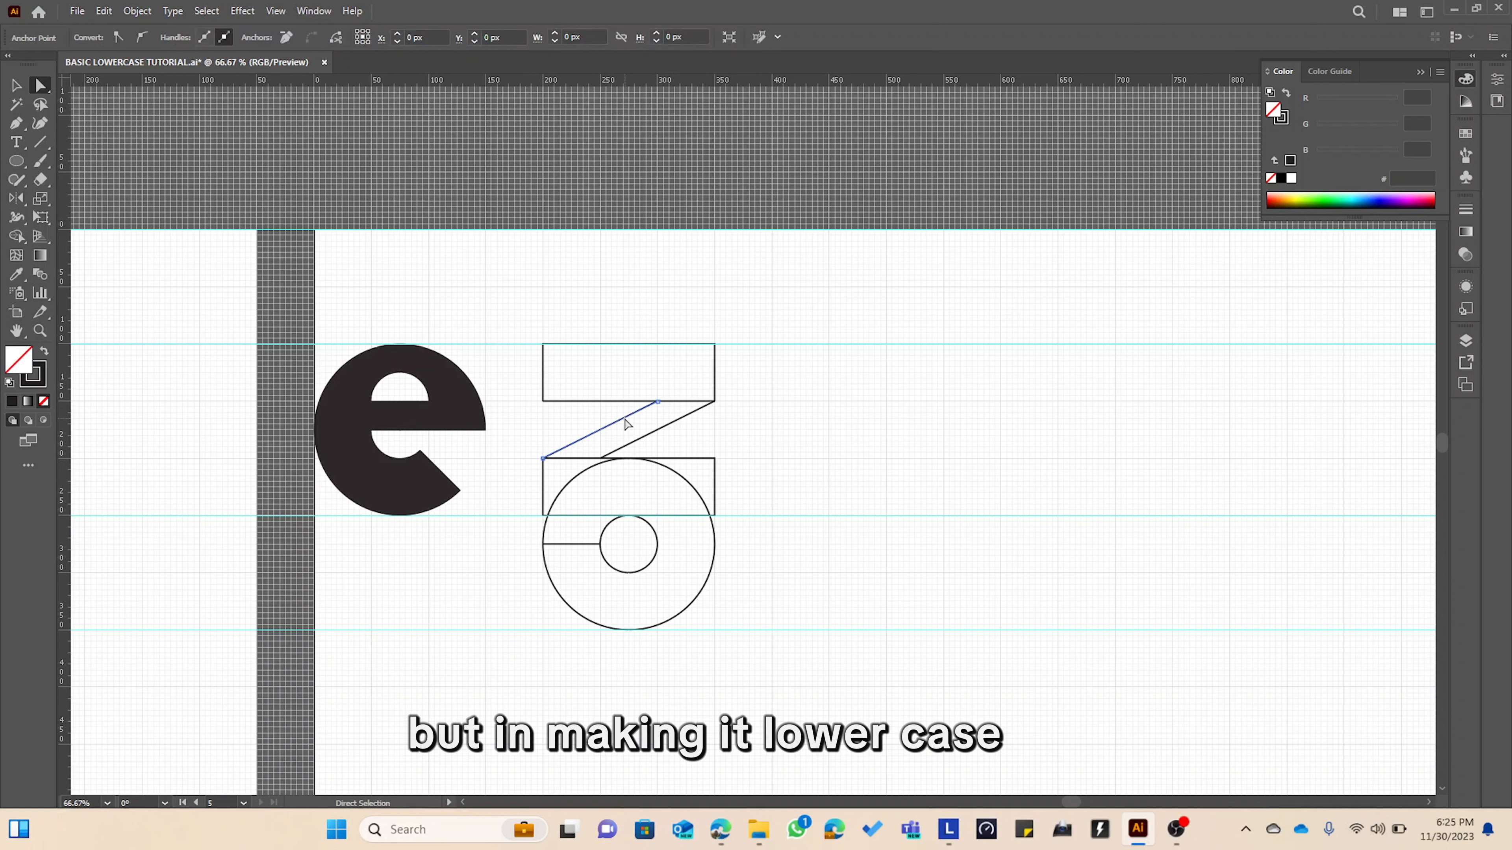
left_click_drag(657, 404, 646, 402)
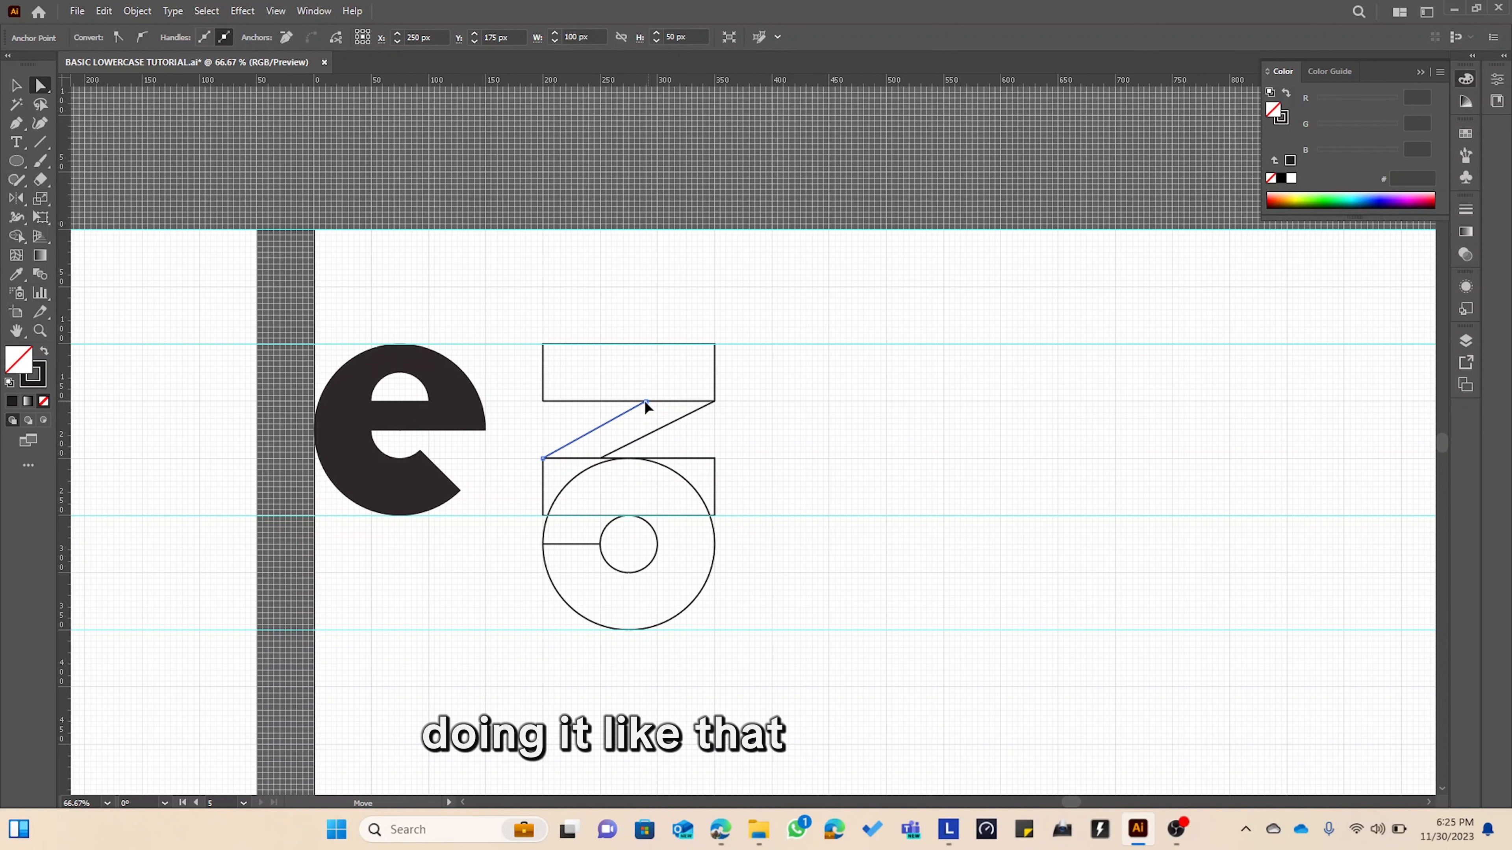
left_click(617, 455)
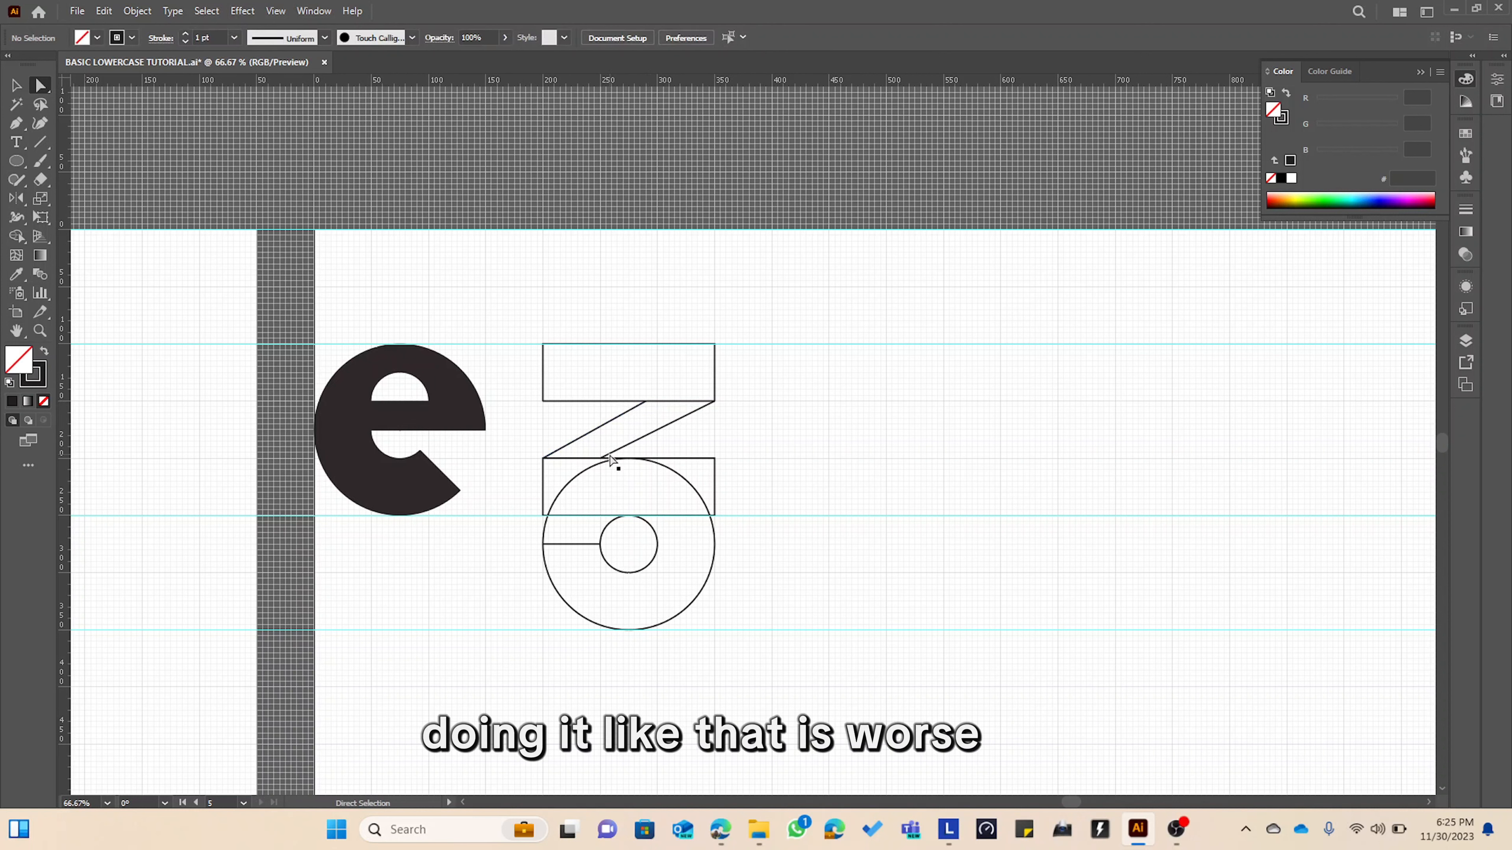
left_click(607, 457)
left_click_drag(602, 459, 613, 459)
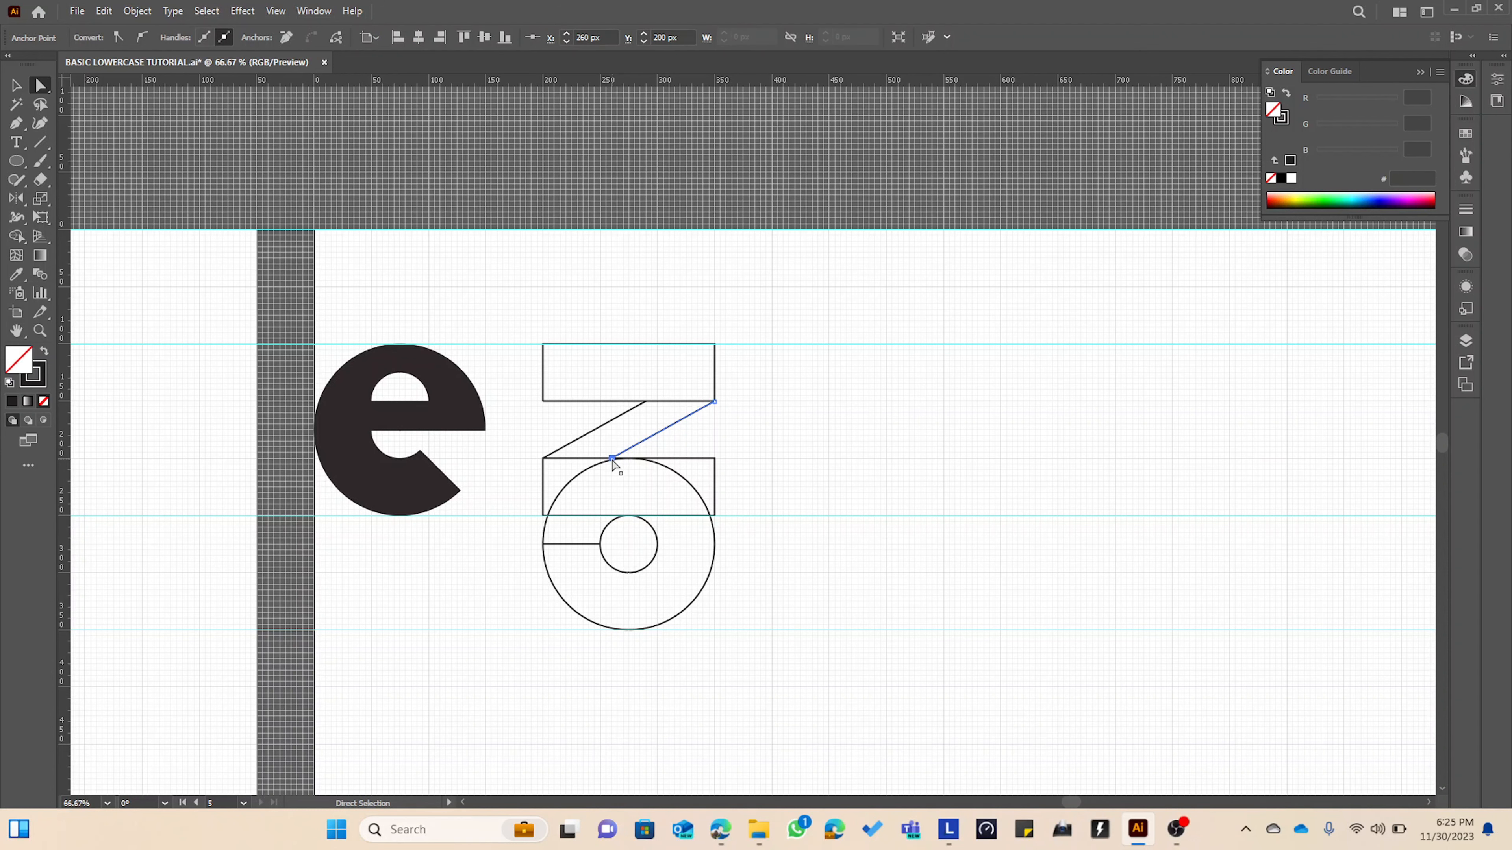
Move the right diagonal's lower end and the left diagonal's upper end to the midpoints of the rectangles' facing edges, at X 275 px.
scroll(612, 459, "up", 1)
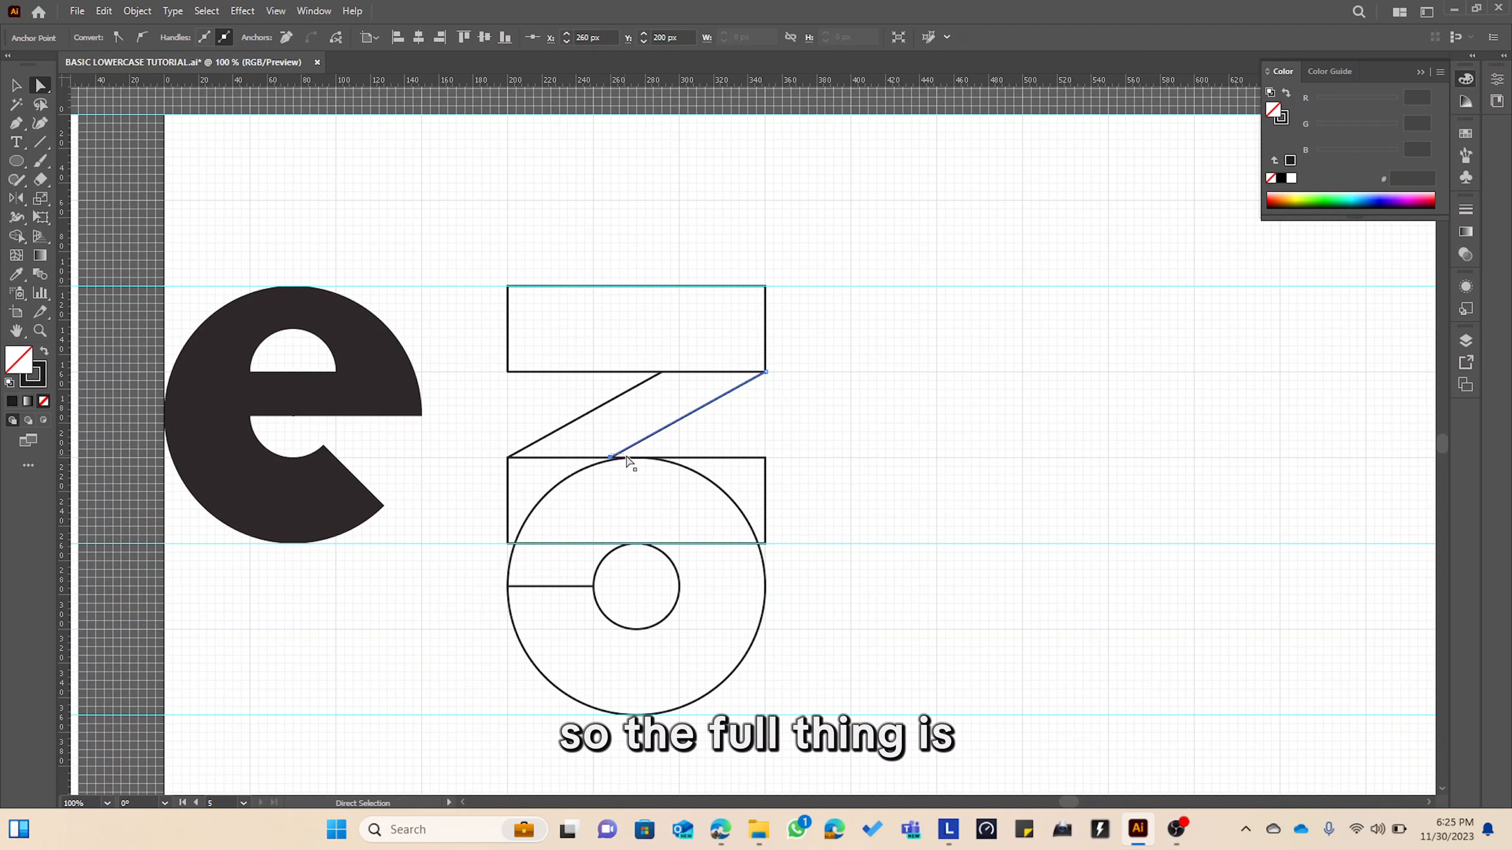
key("ctrl+shift+a")
left_click(626, 454)
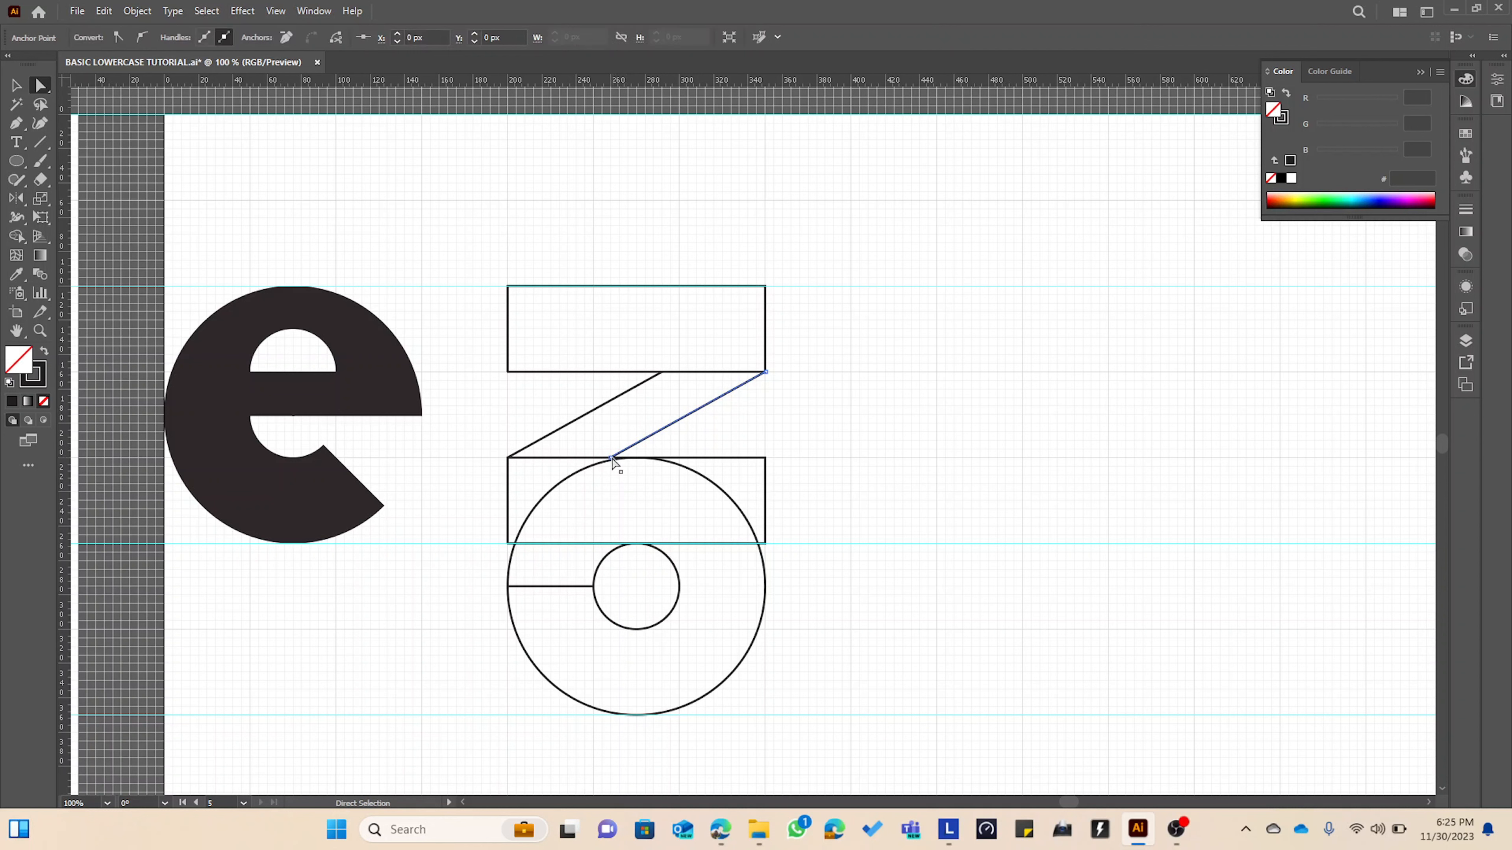
left_click(620, 458)
left_click_drag(620, 457, 636, 457)
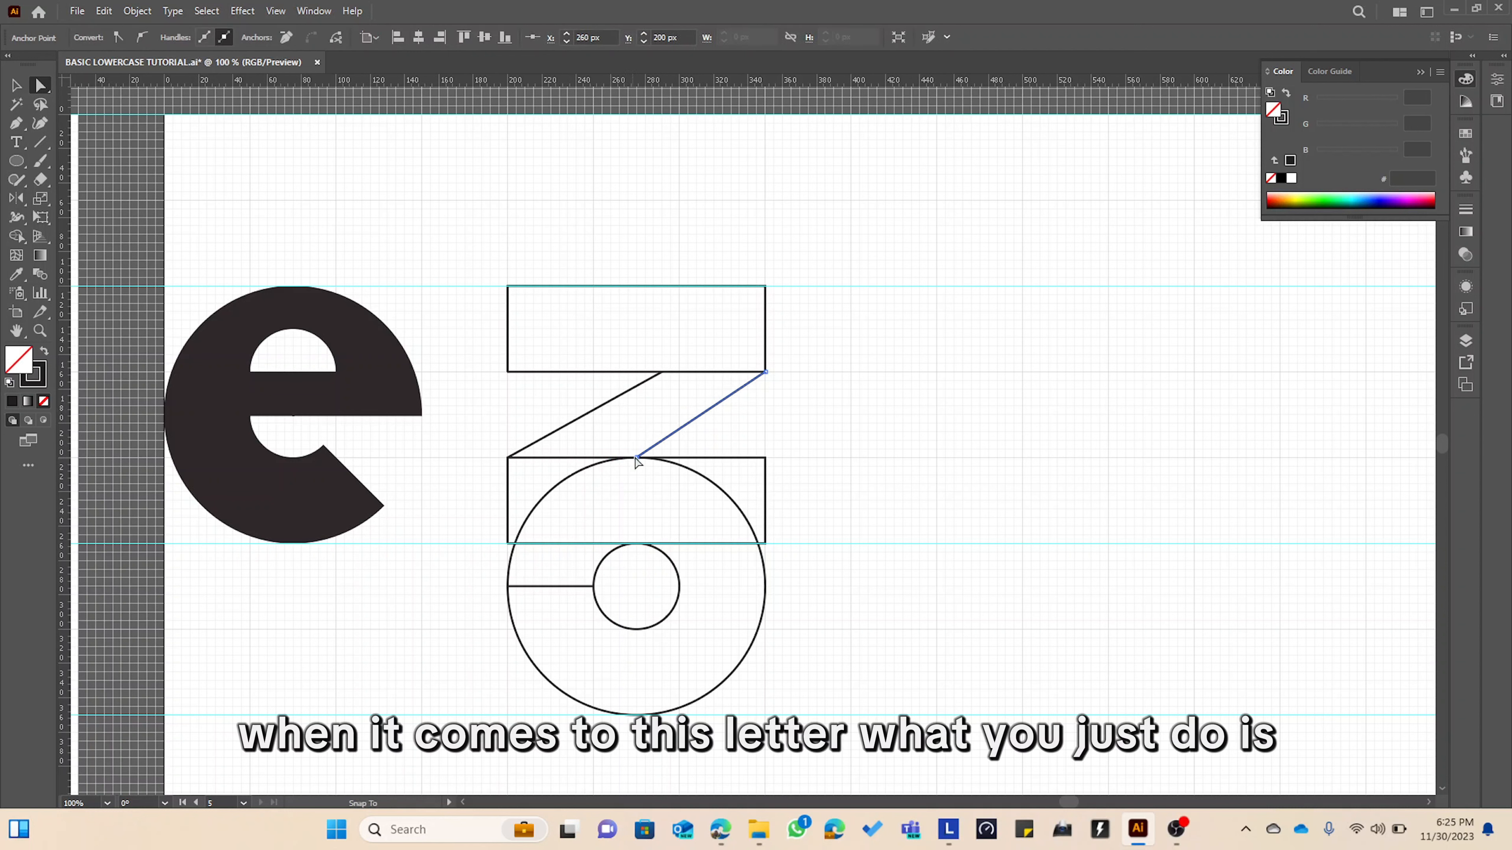
left_click(662, 372)
left_click_drag(662, 372, 637, 372)
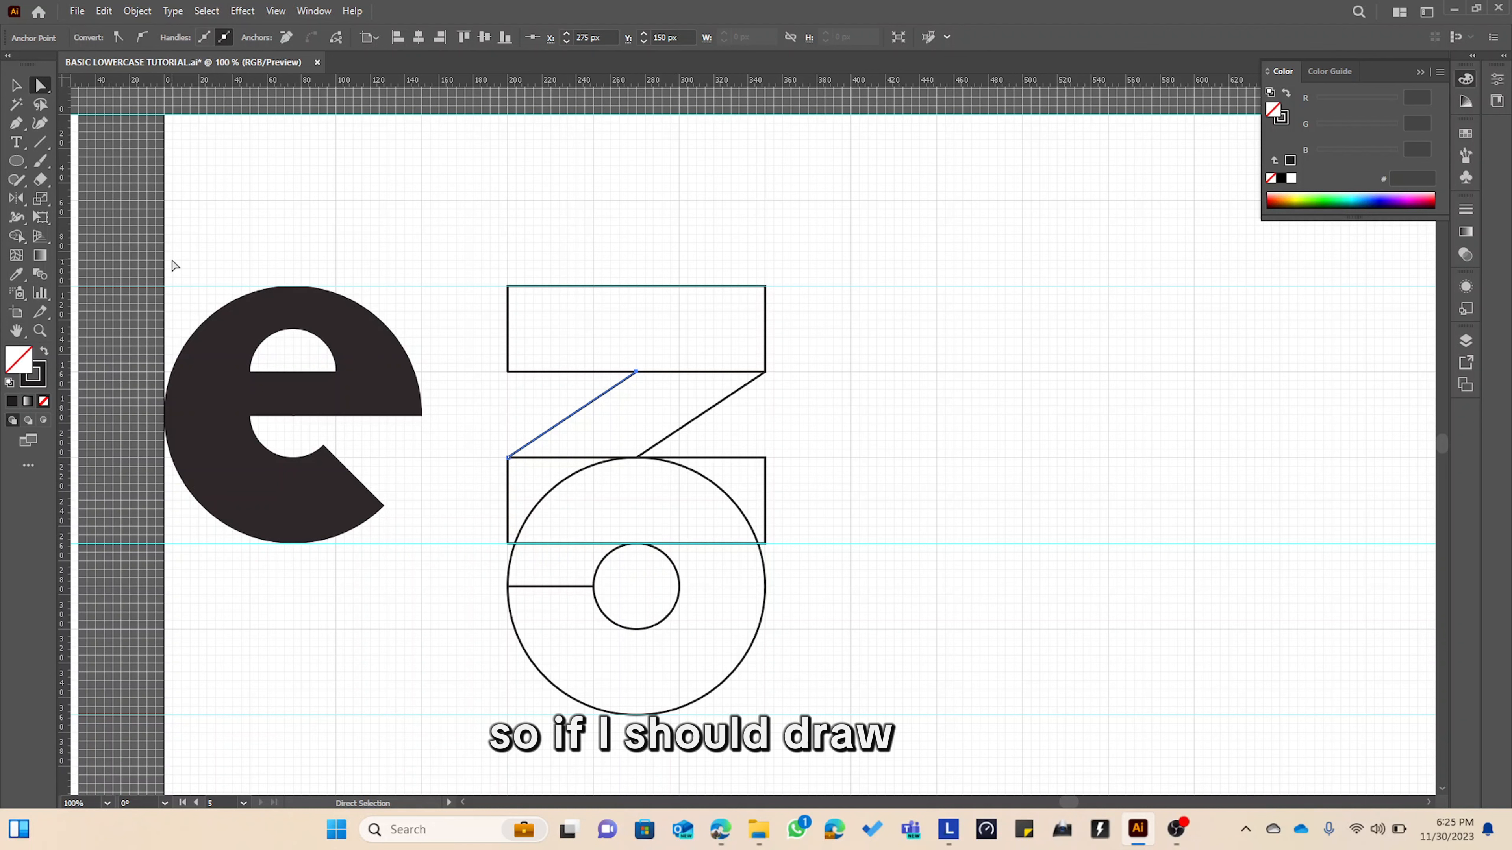
left_click(40, 142)
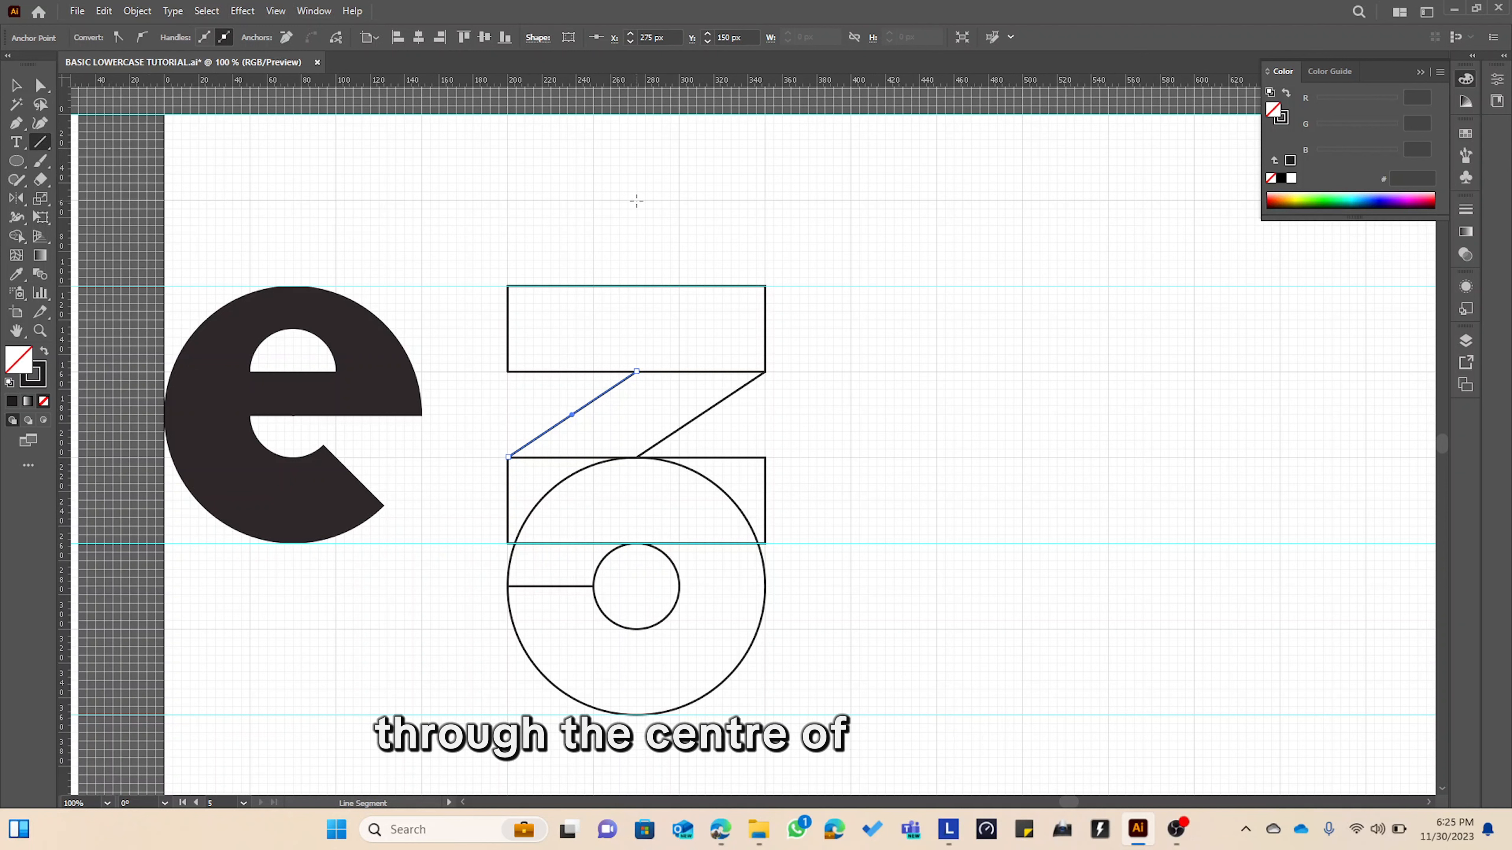
mouse_move(634, 199)
left_mouse_down()
mouse_move(638, 459)
mouse_move(643, 241)
left_mouse_up()
key("v")
left_click_drag(575, 131, 662, 232)
key("Delete")
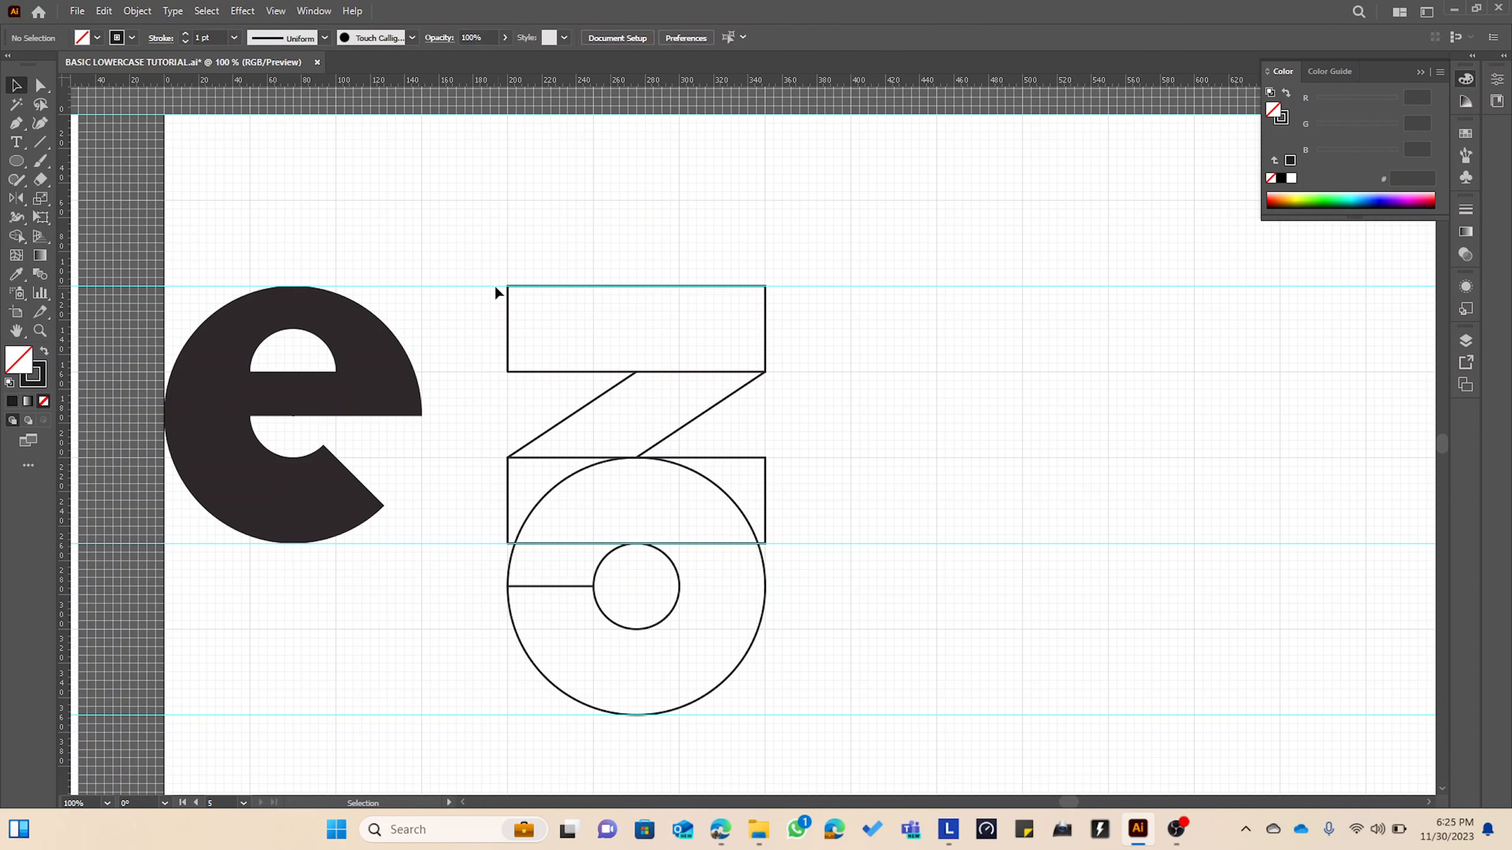
Select the whole z construction for the Shape Builder tool and switch to a dark fill with no stroke for merged regions.
left_click_drag(482, 258, 772, 722)
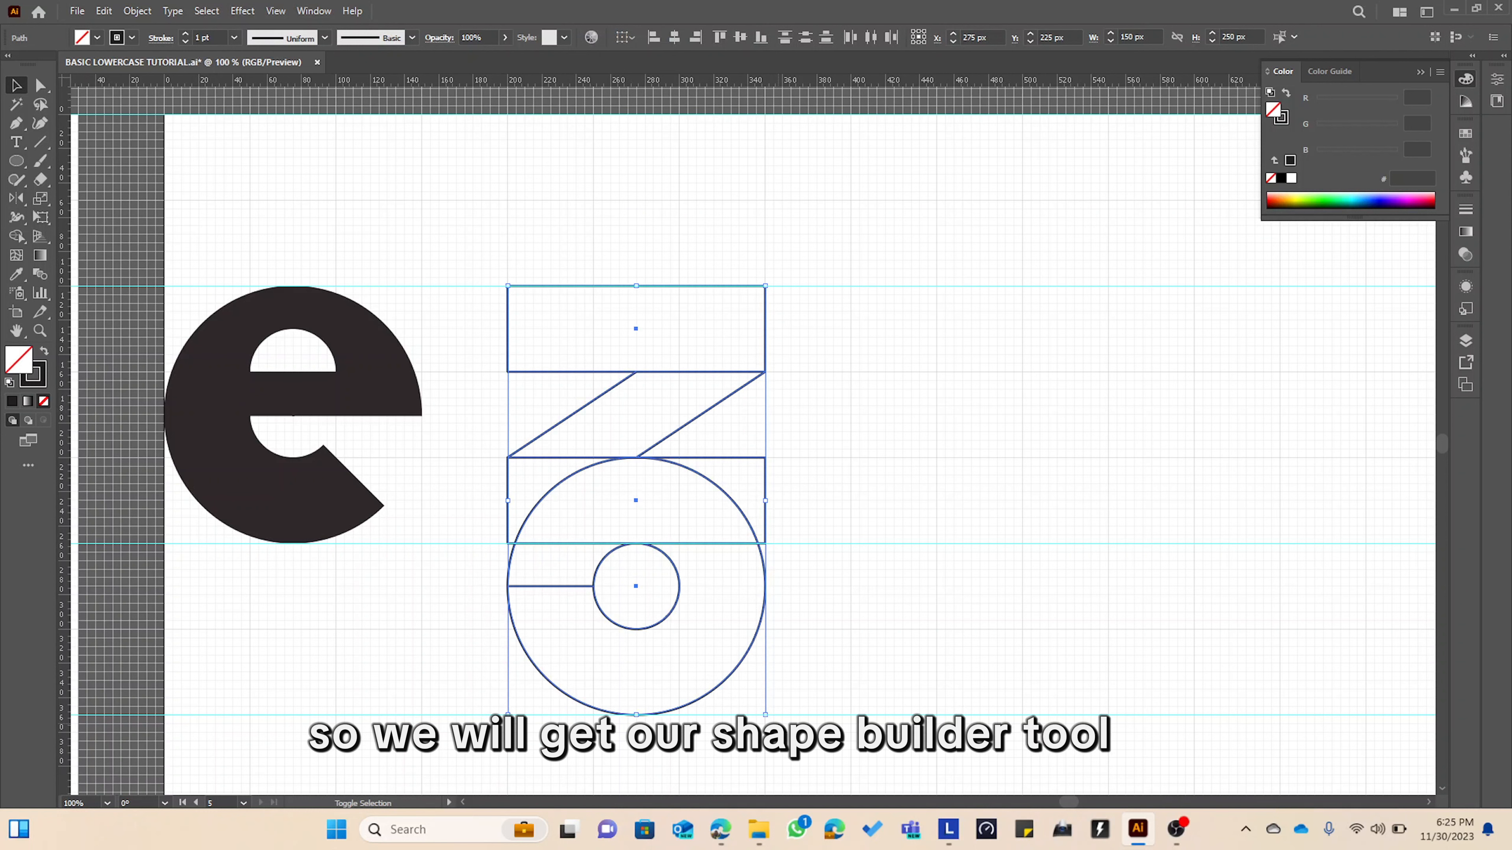
key("shift+m")
key("shift+v")
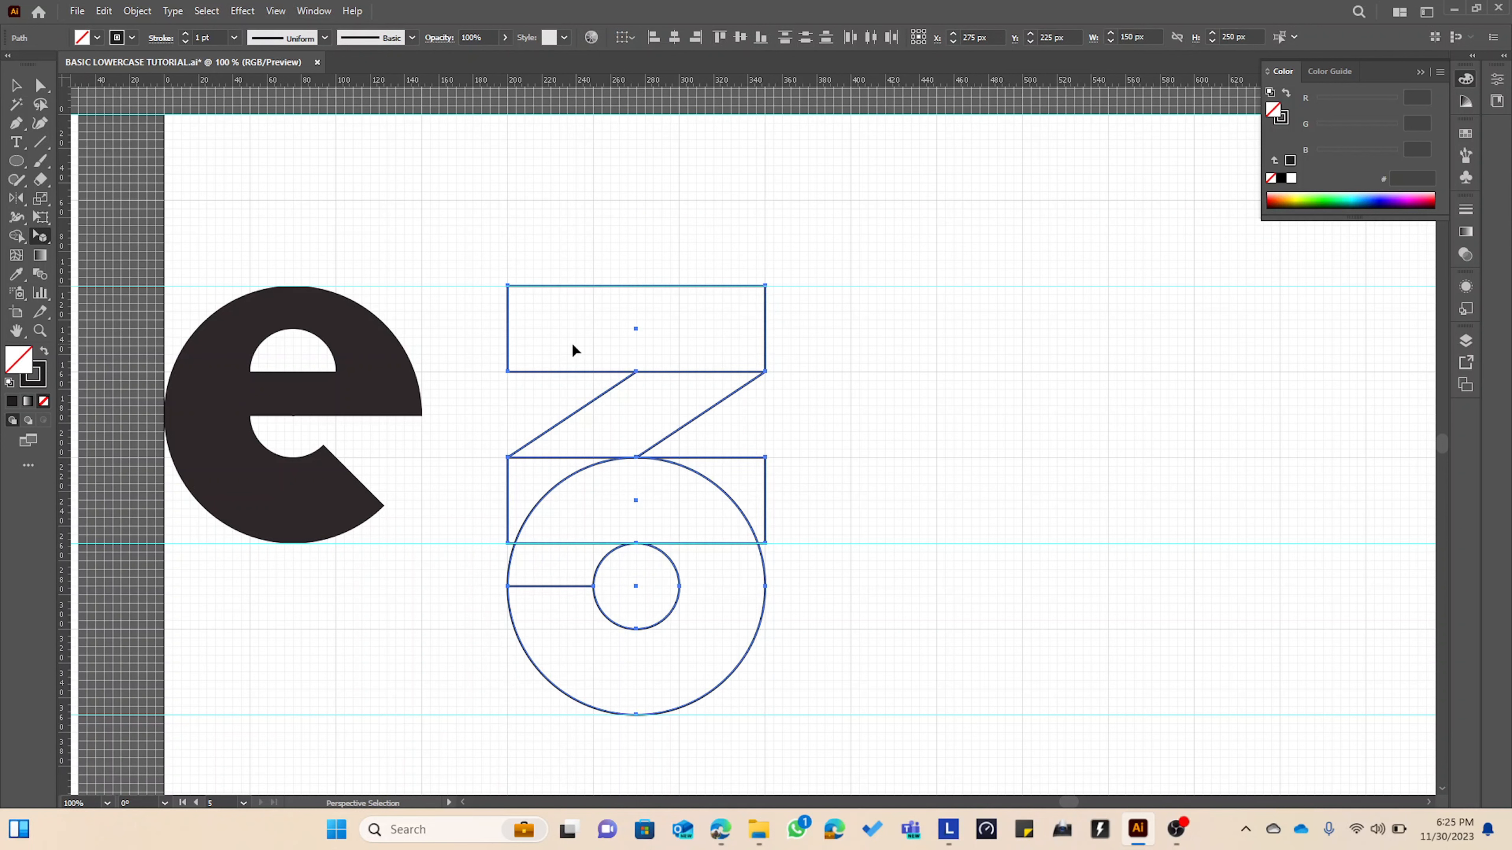
key("shift+x")
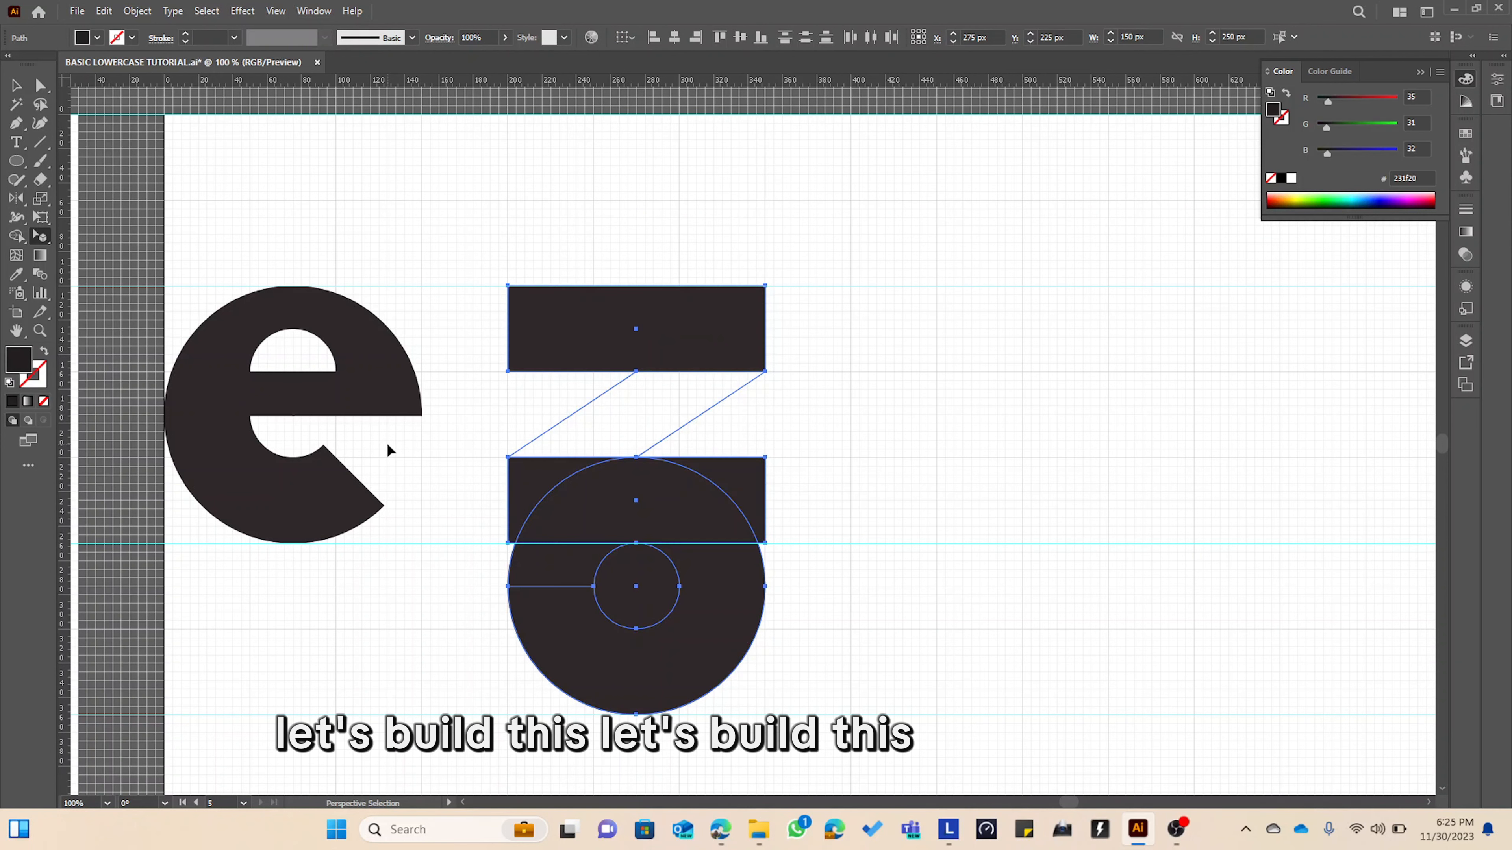
key("shift+x")
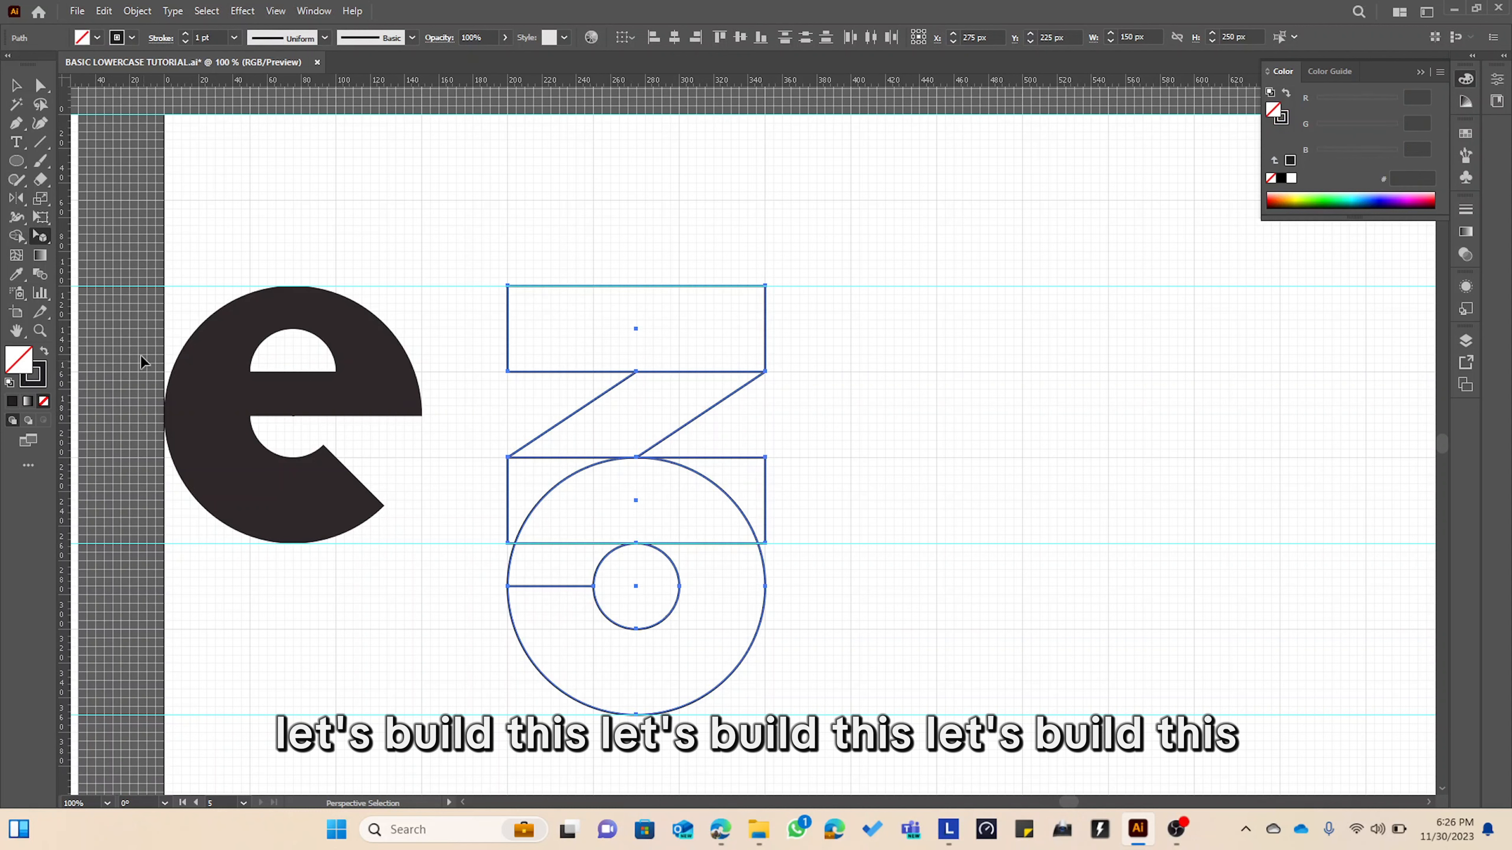
key("shift+m")
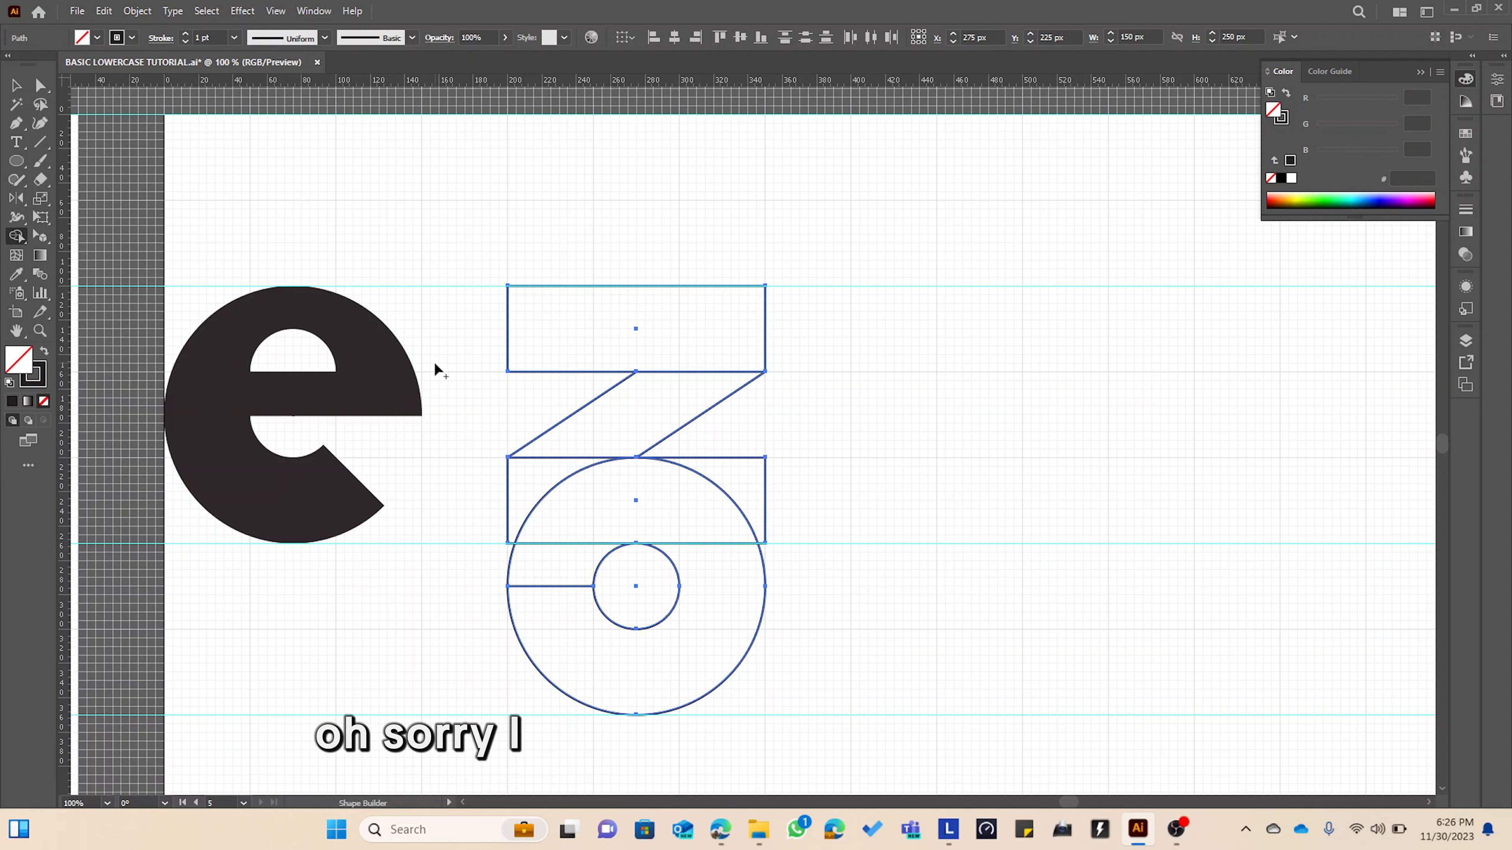
left_click(692, 351)
key("shift+x")
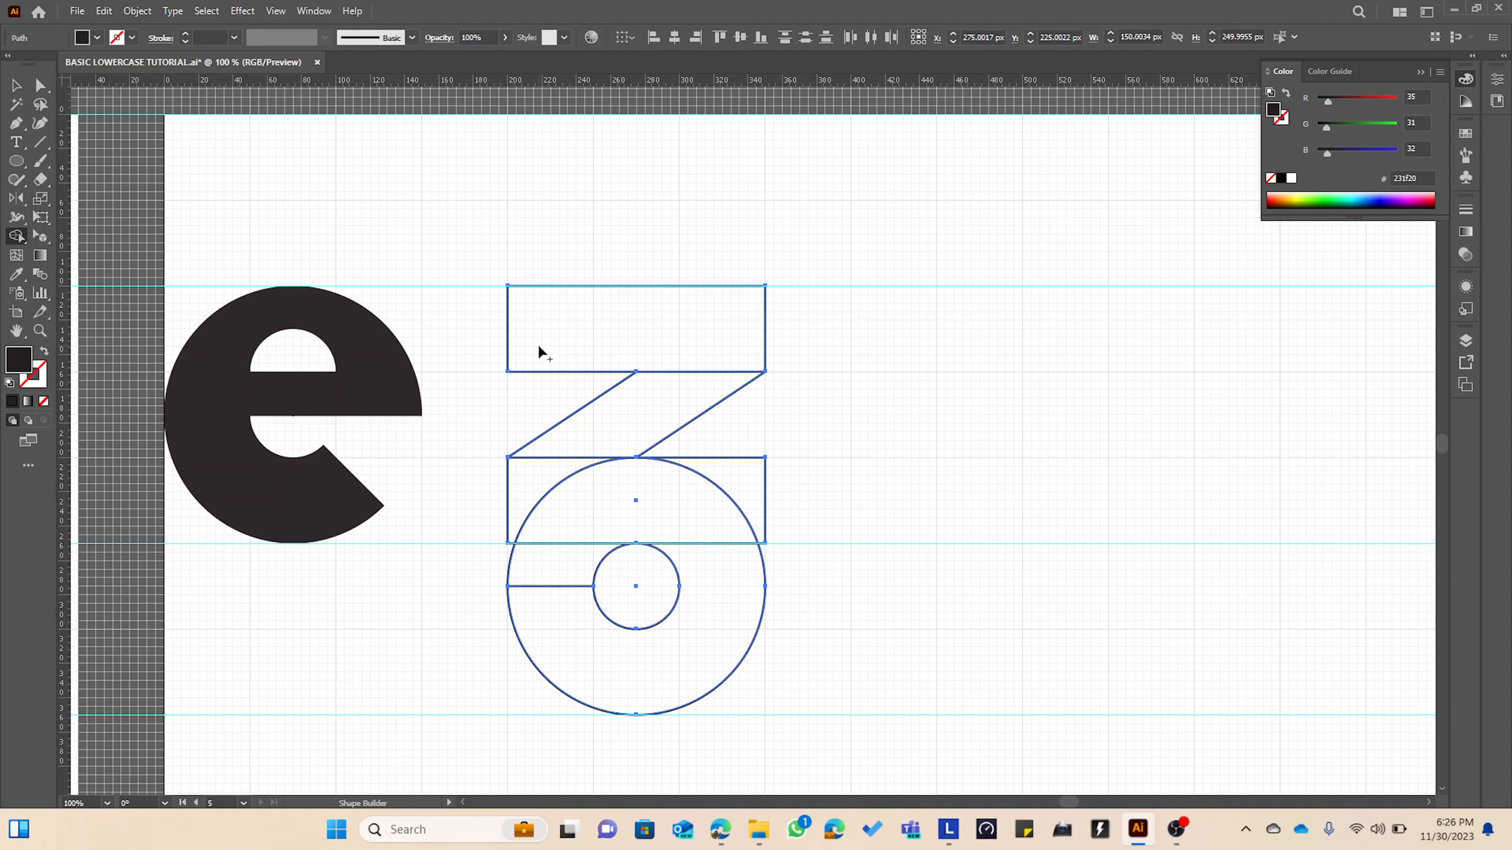
Merge both rectangles and the diagonal band between them, including the lower rectangle's corners outside the large circle, into one solid z body.
mouse_move(539, 352)
left_mouse_down()
mouse_move(708, 355)
mouse_move(530, 500)
mouse_move(721, 480)
mouse_move(709, 500)
left_mouse_up()
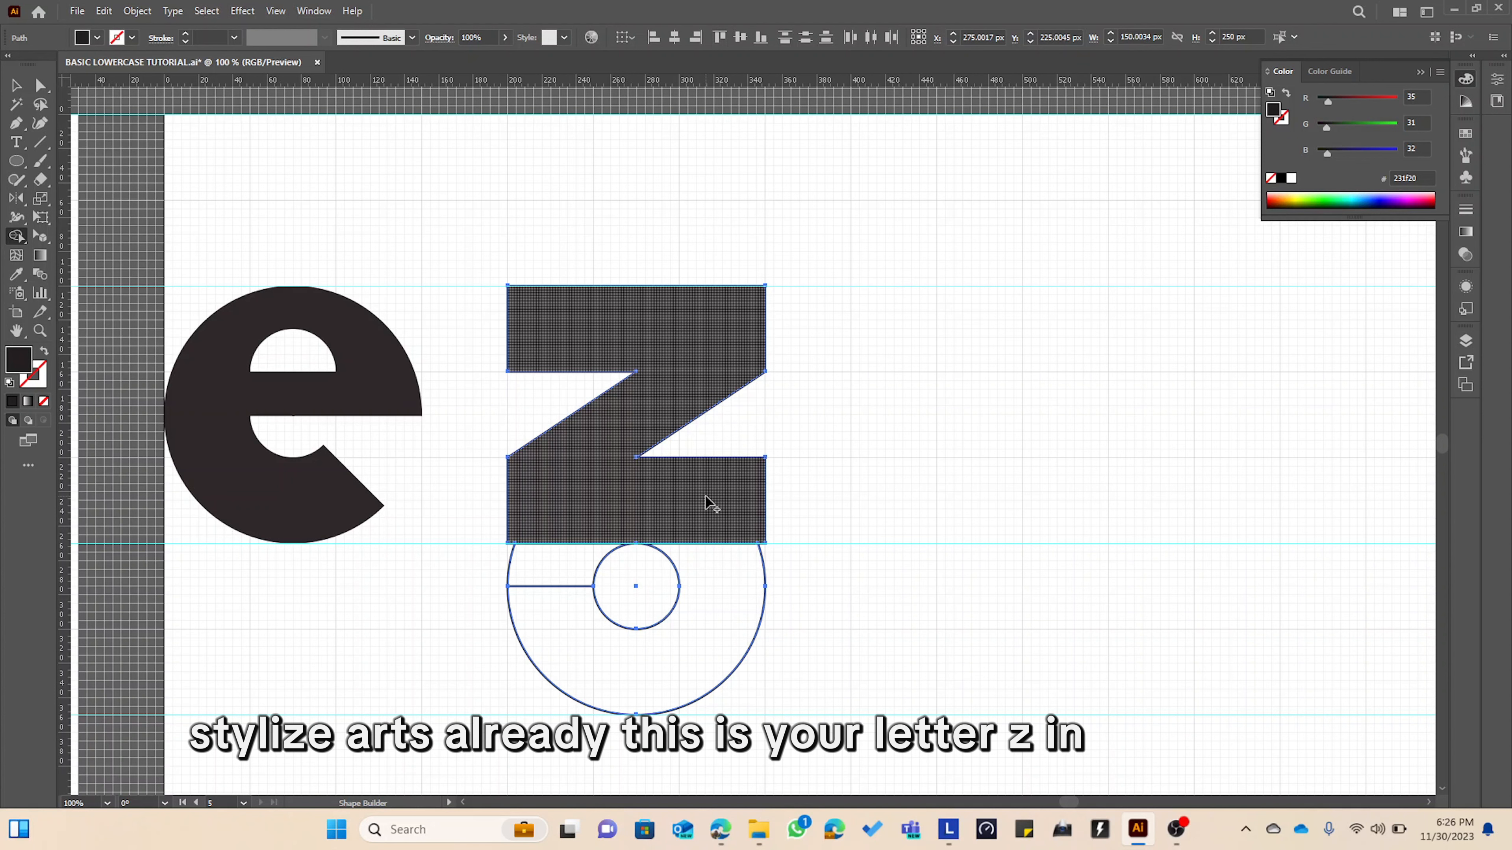
scroll(709, 504, "down", 2)
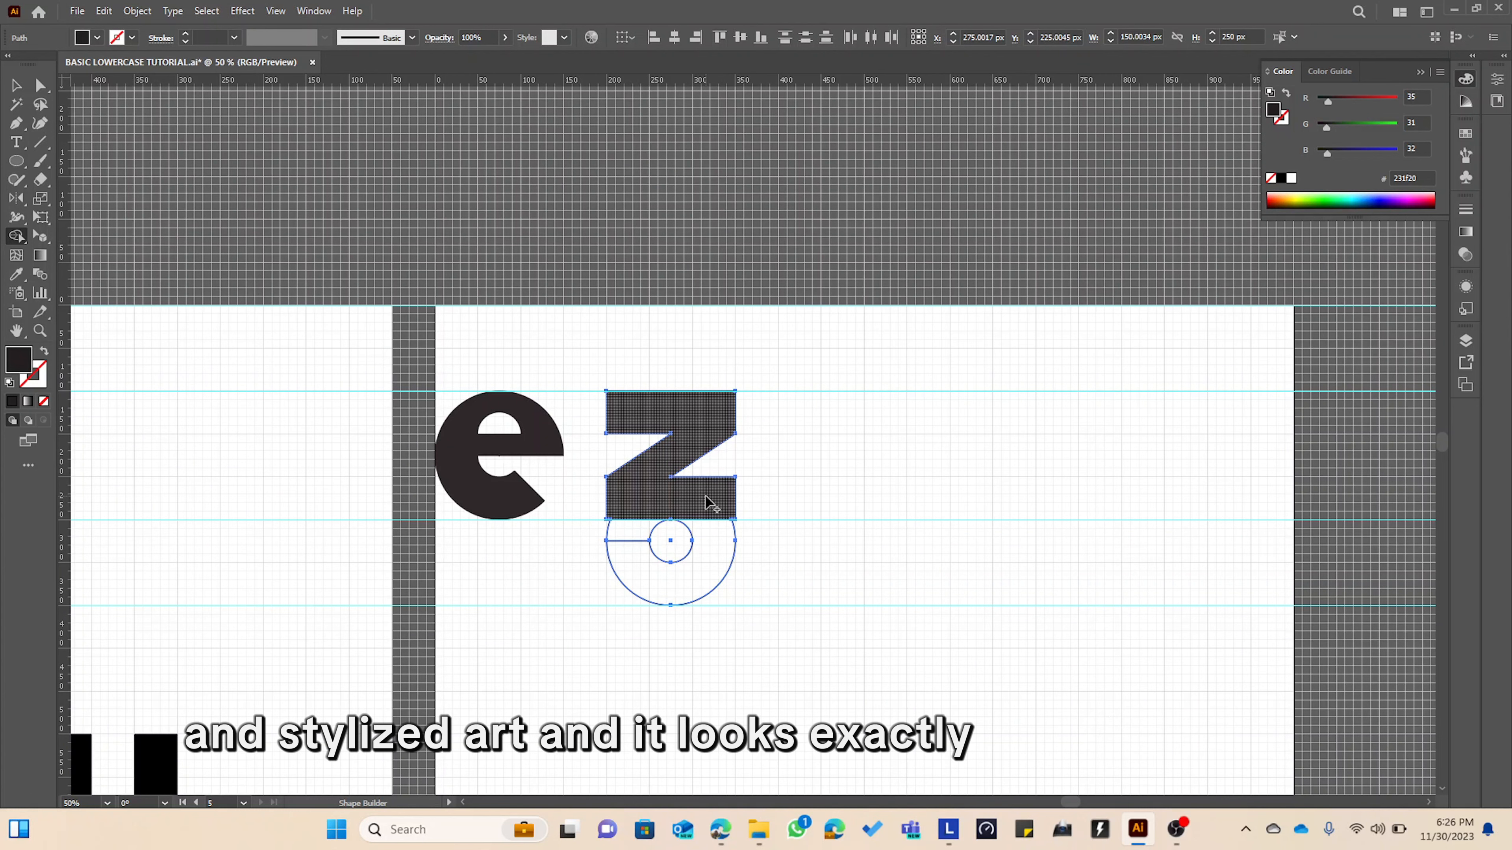
scroll(705, 496, "down", 3)
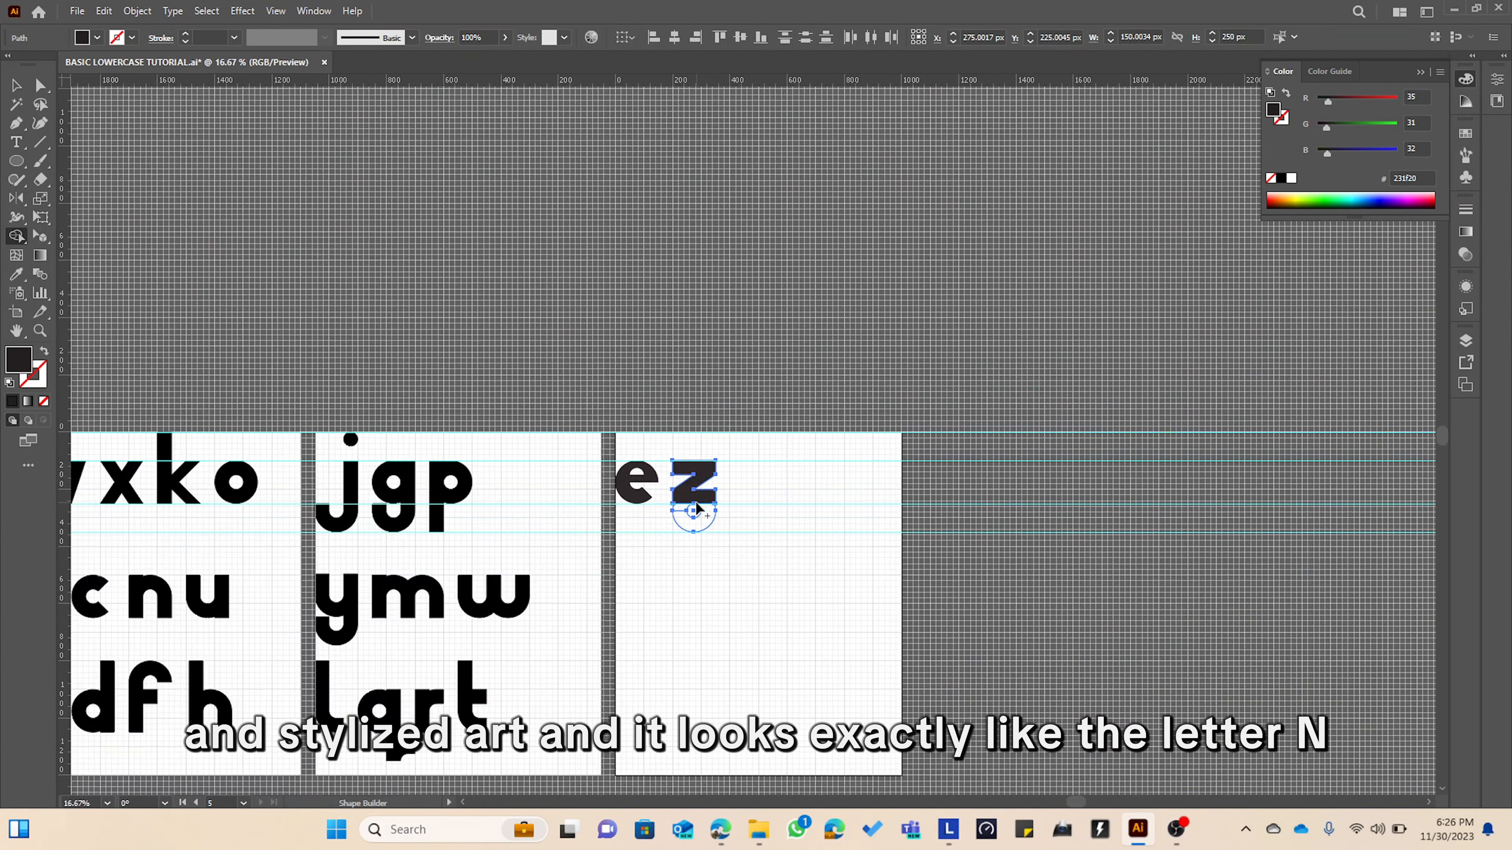
scroll(695, 503, "up", 6)
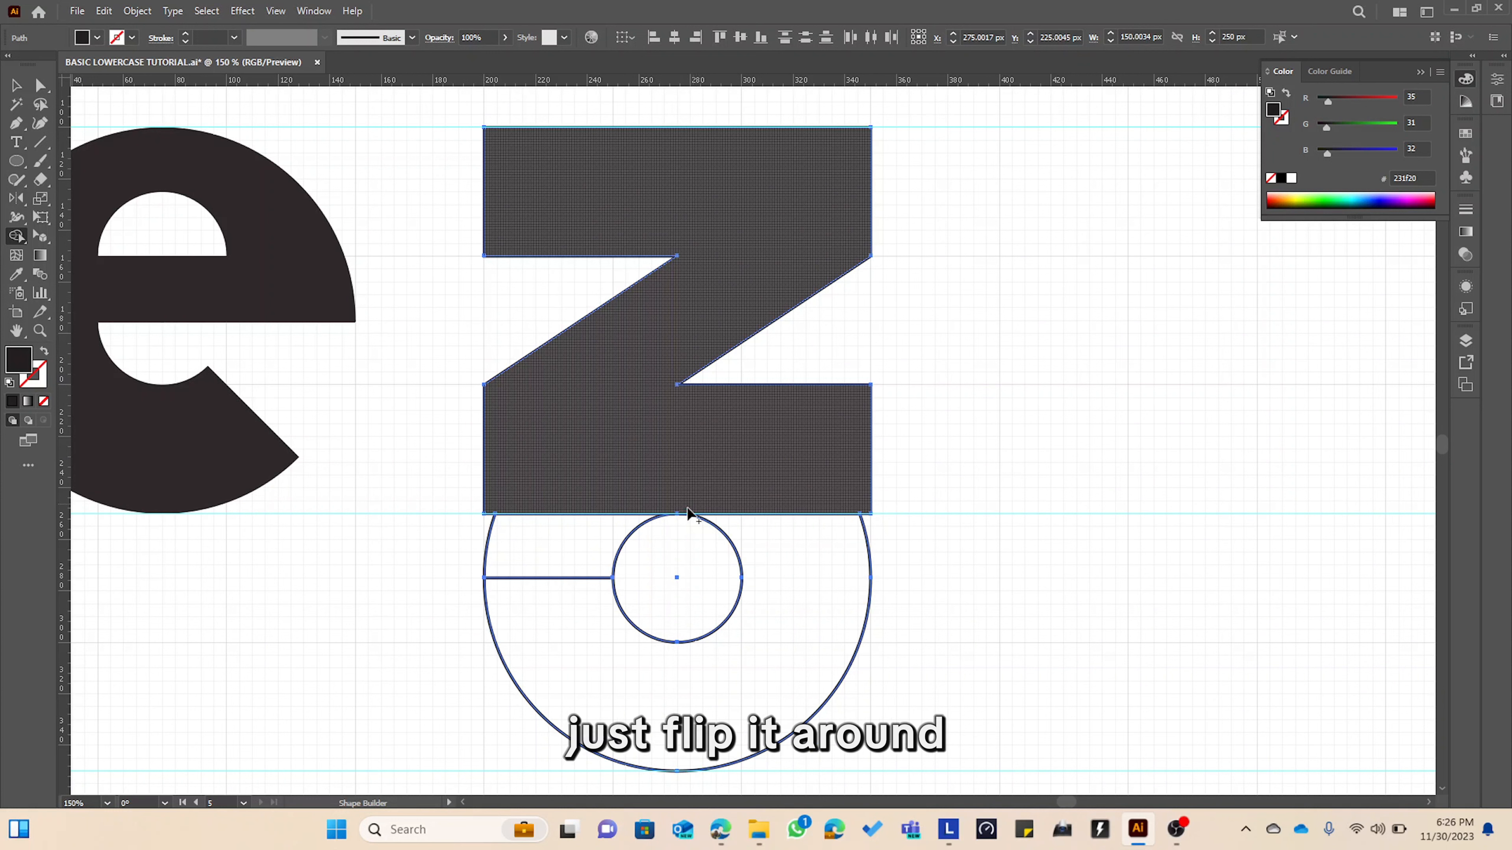
Cut the inner circle and the ring piece above the short horizontal line away, and merge the remaining hook with the z body.
mouse_move(655, 594)
left_mouse_down()
mouse_move(539, 534)
mouse_move(474, 545)
left_mouse_up()
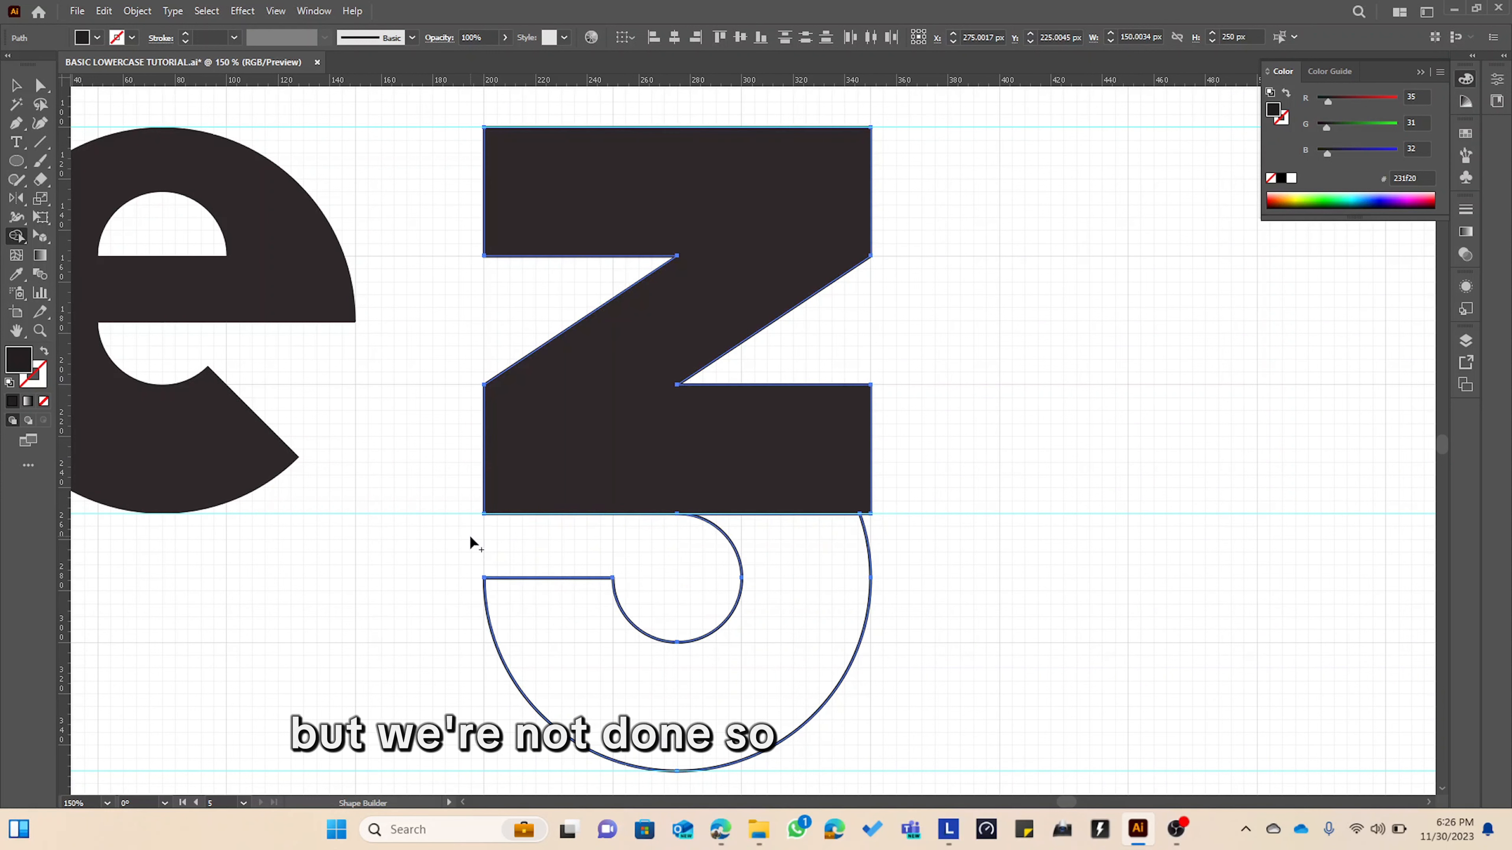
left_click_drag(749, 498, 781, 551)
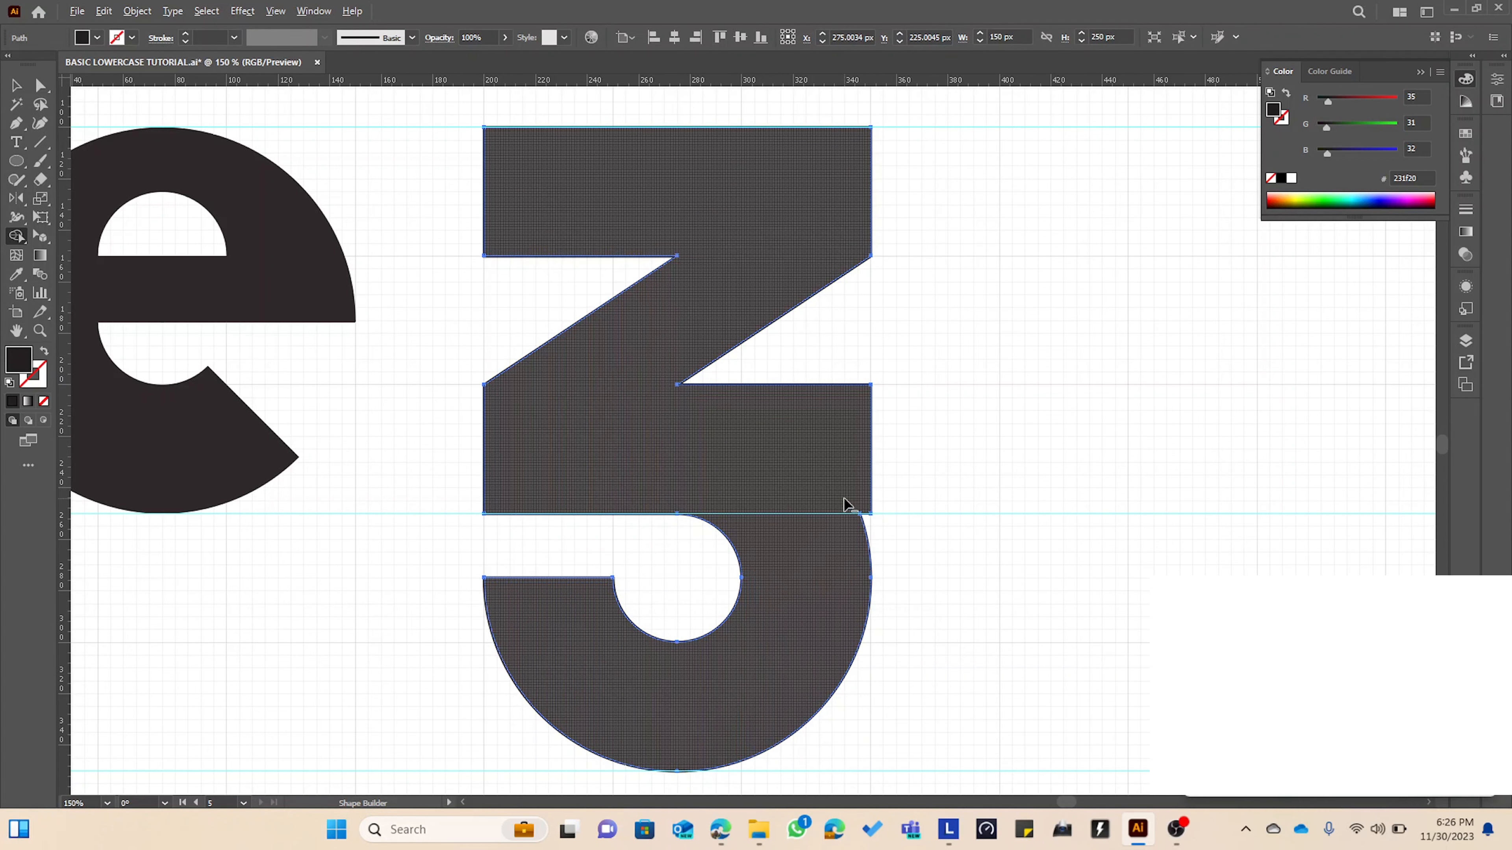
Inspect the joint between the z body and its hook, and undo the last three Shape Builder operations.
scroll(844, 499, "up", 2)
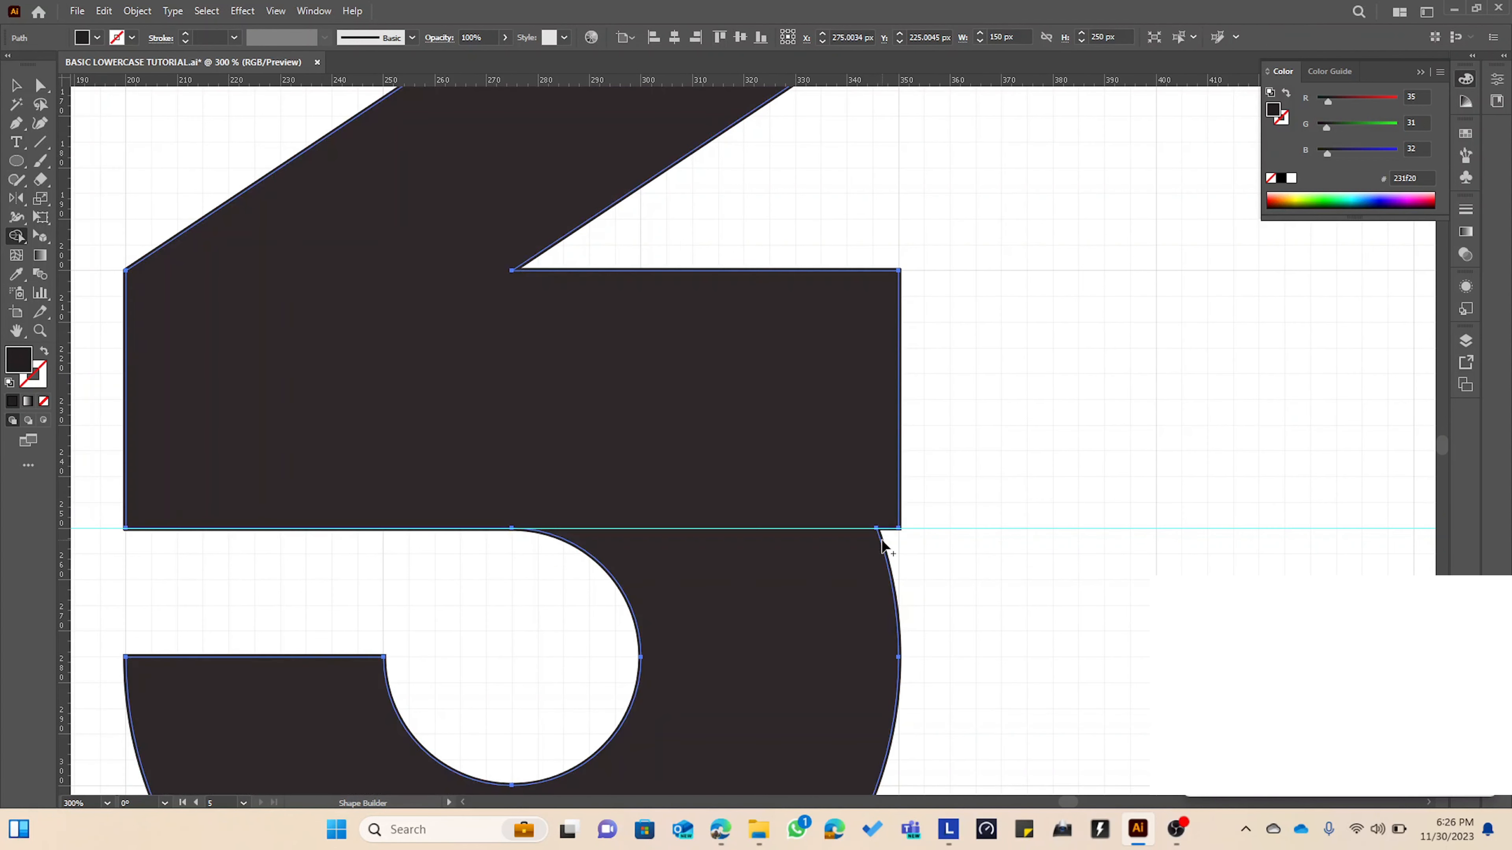
scroll(888, 556, "down", 2)
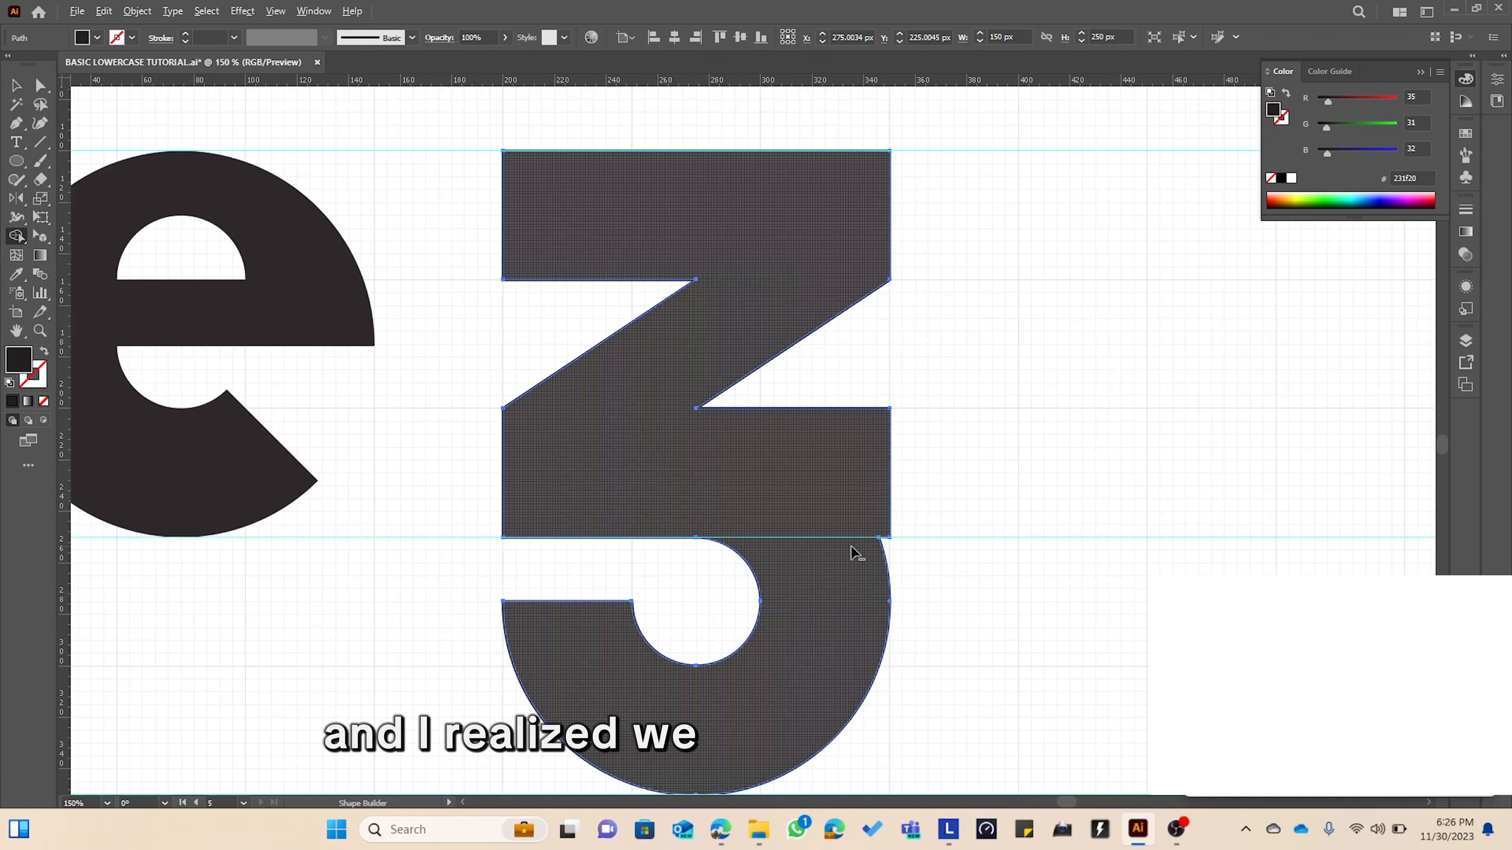
key("ctrl")
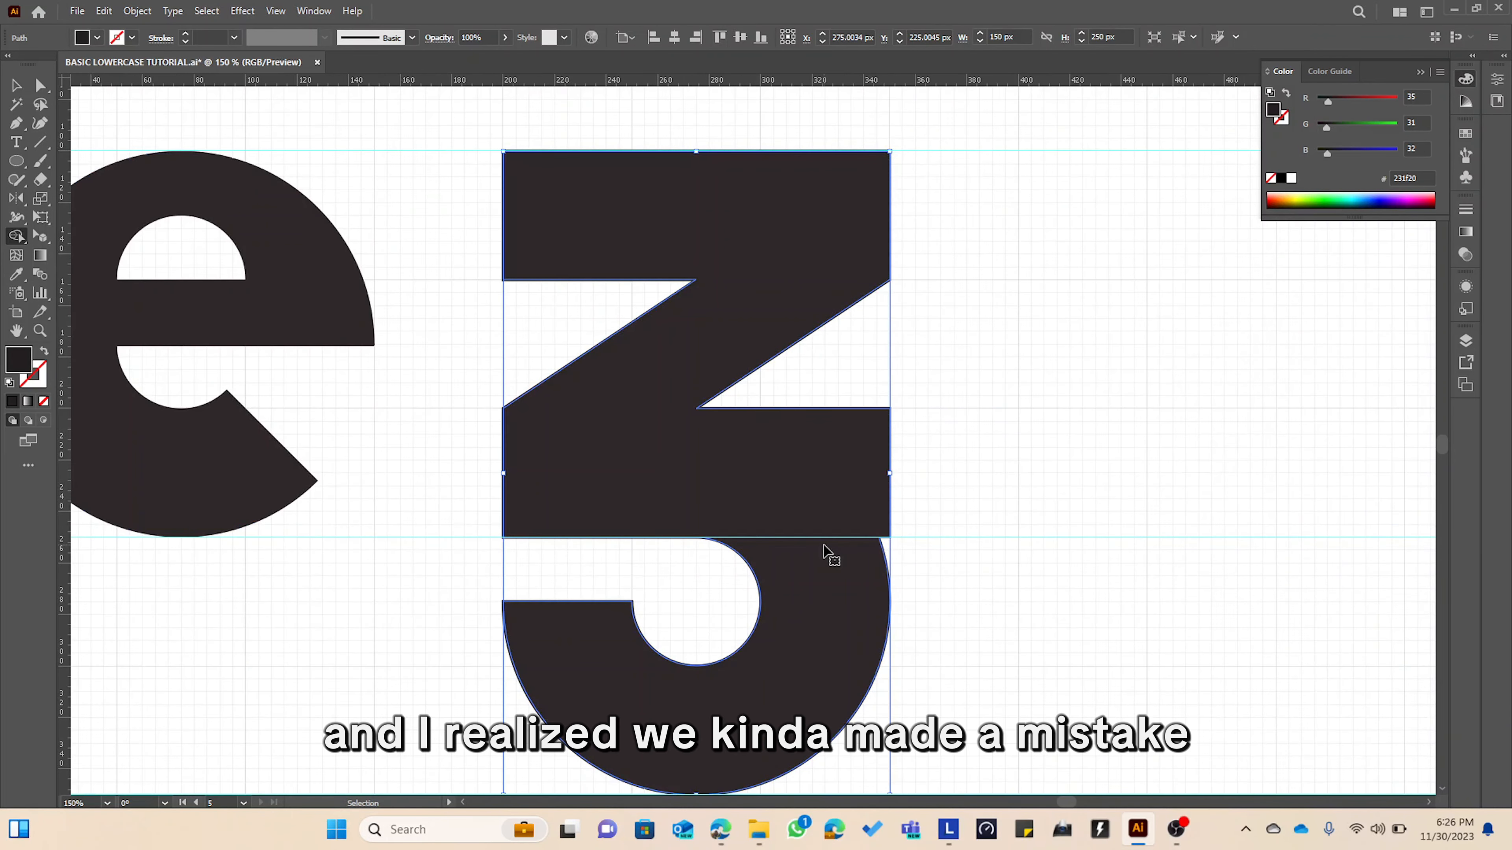
key("ctrl+z")
key("ctrl+z")
key("ctrl+z")
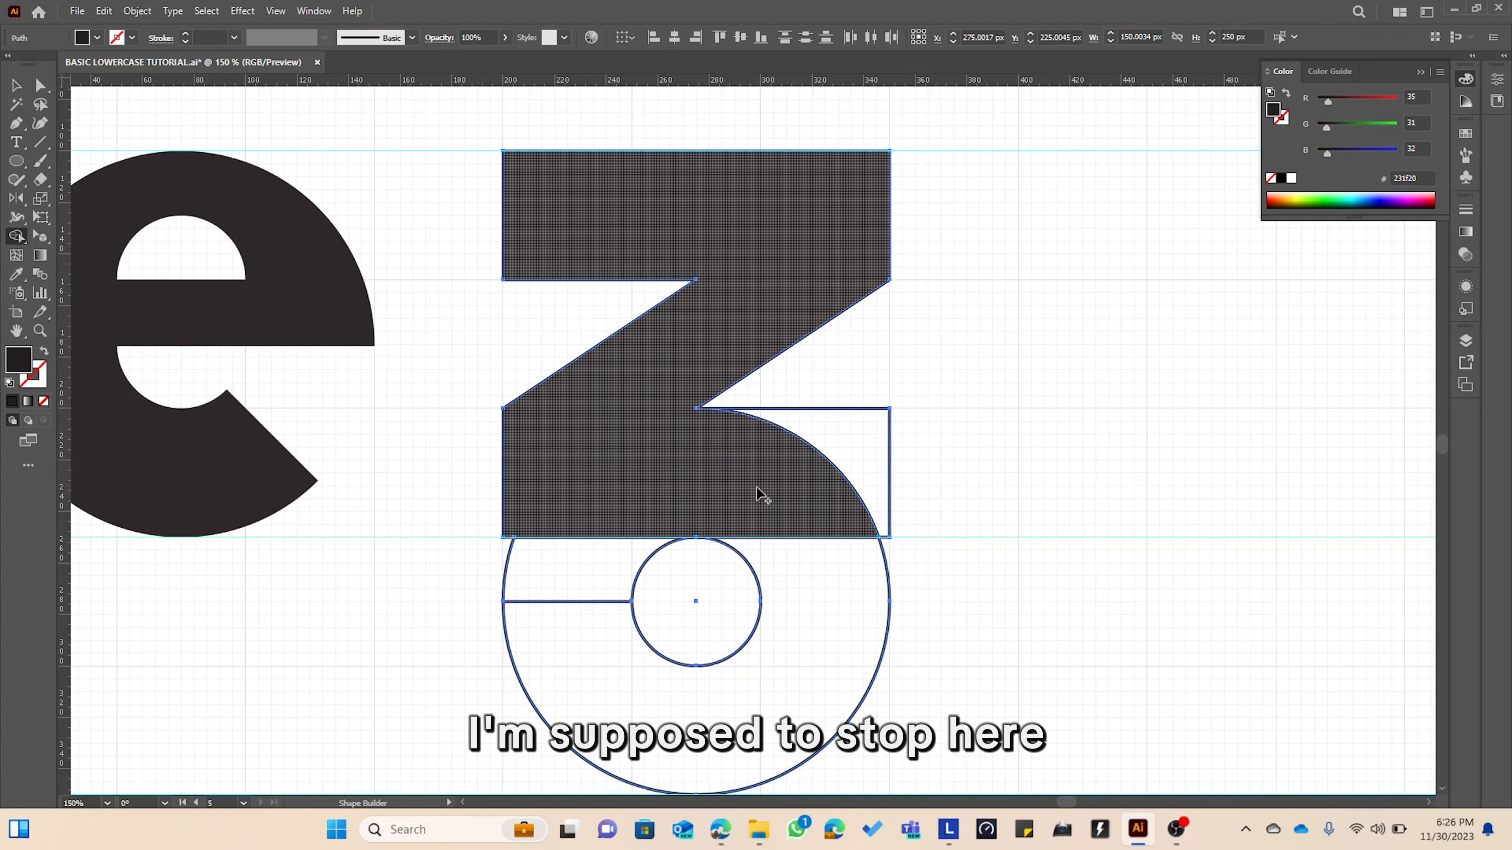
Remove the inner circle, the ring piece above the short line and the rectangle corner outside the ring, and merge the hook with the z.
left_click_drag(702, 570, 523, 557)
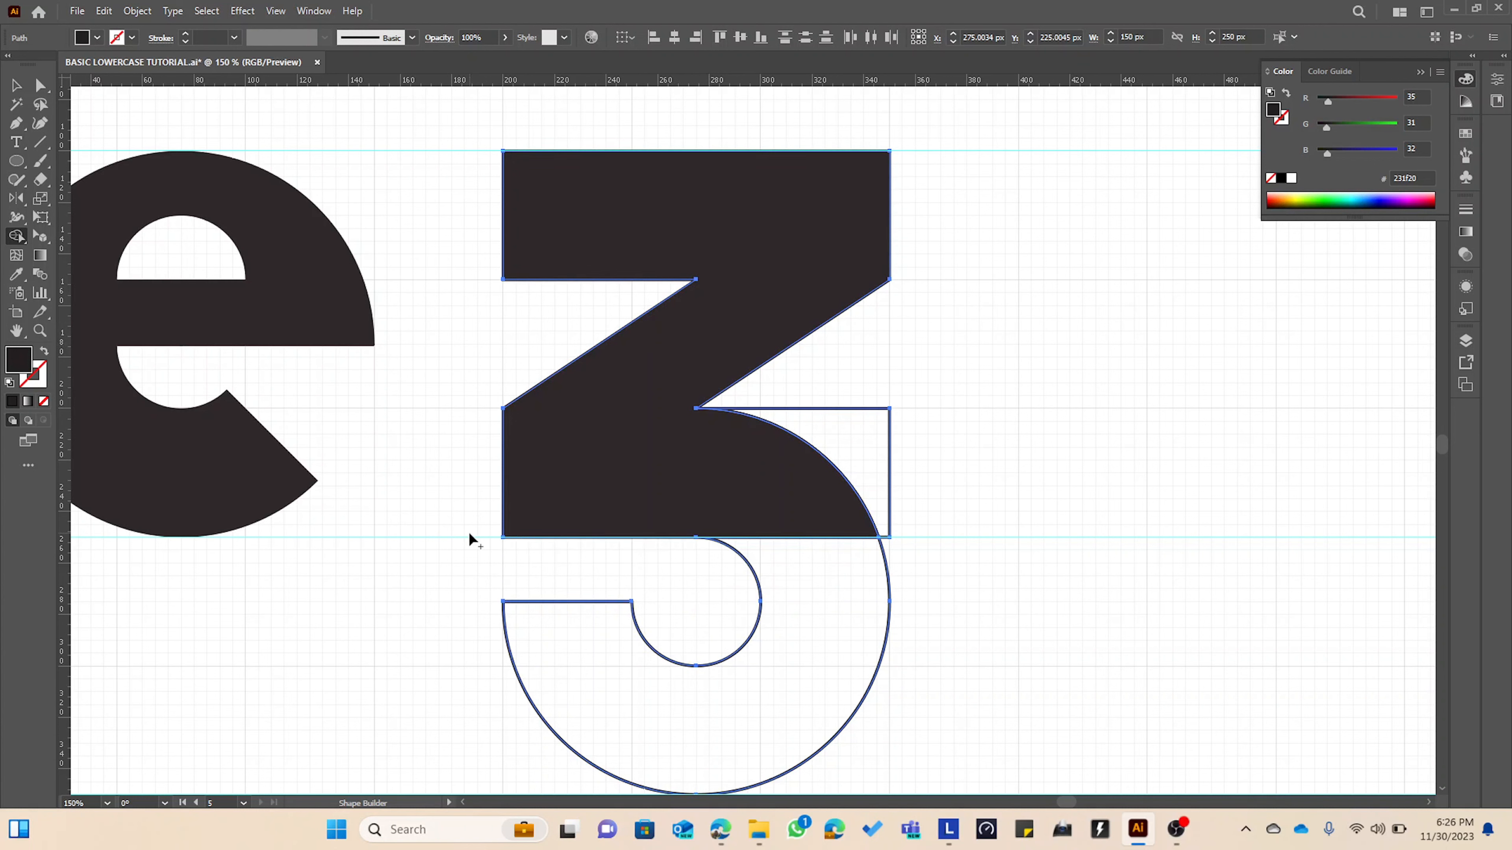
left_click(887, 426, "alt")
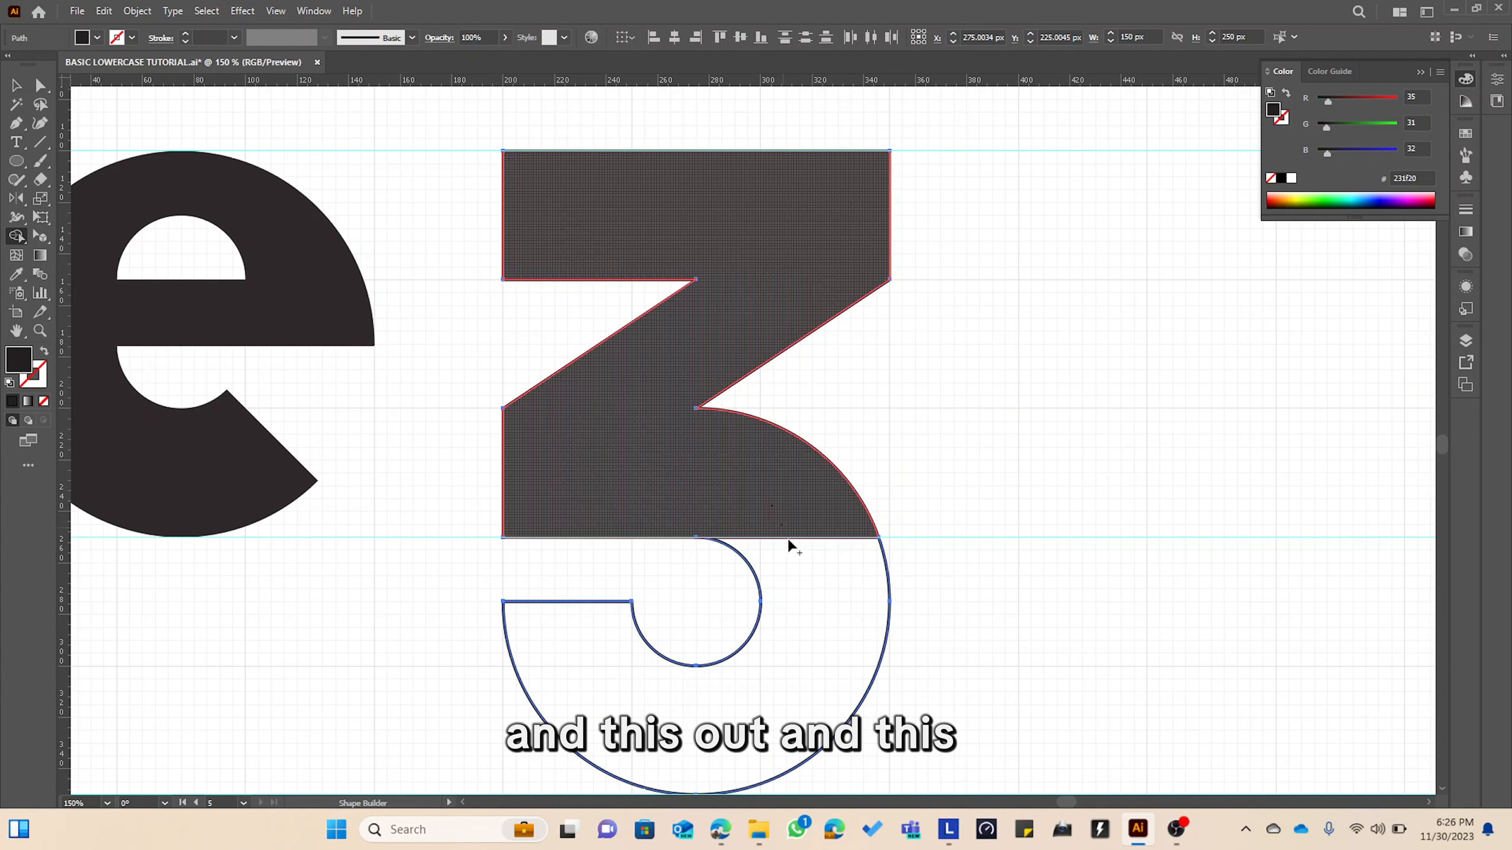
left_click_drag(789, 539, 803, 608)
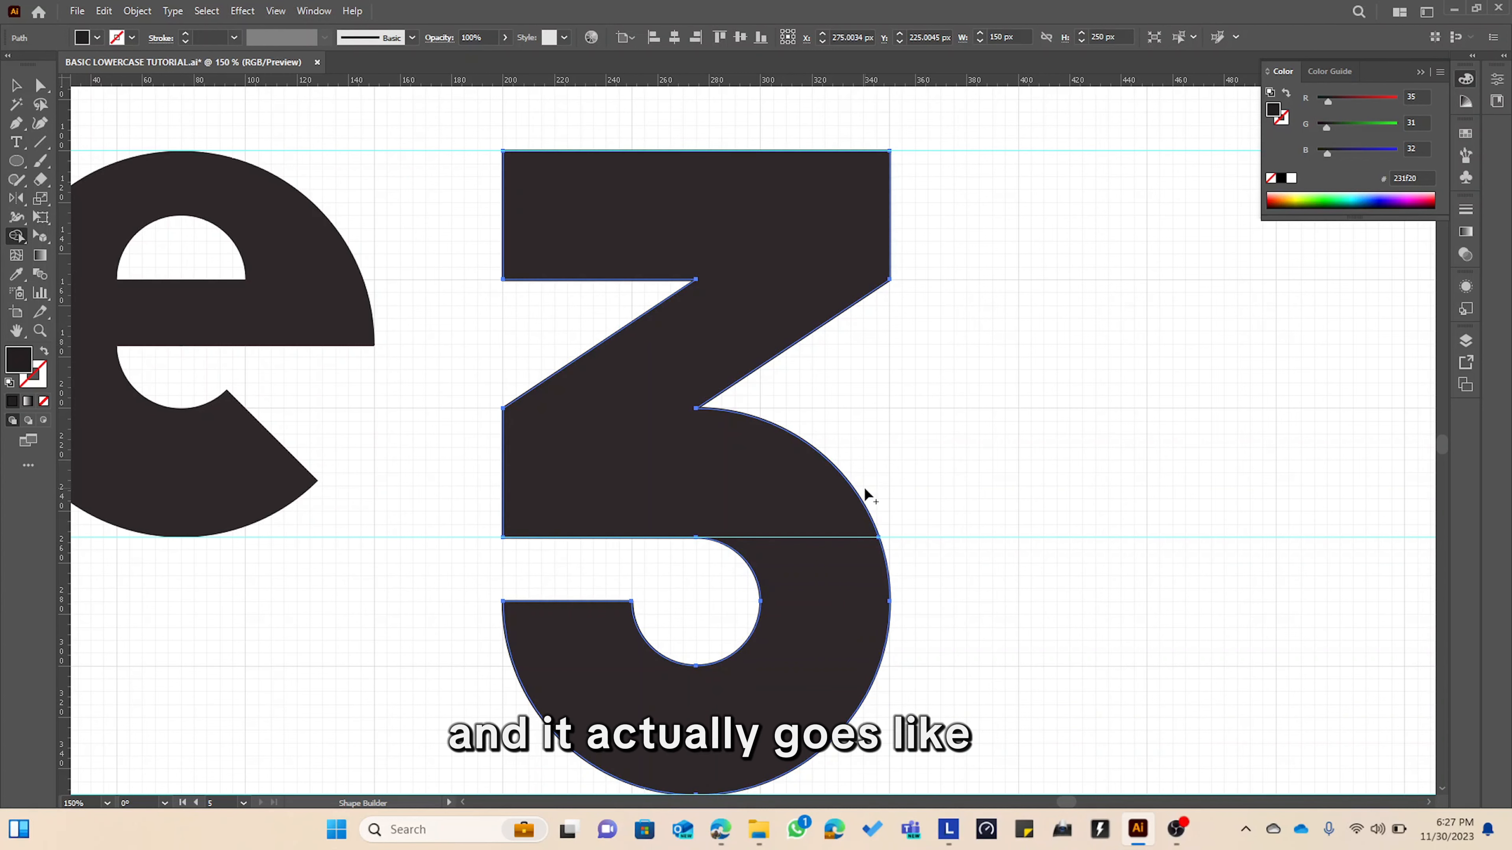
scroll(864, 487, "down", 5)
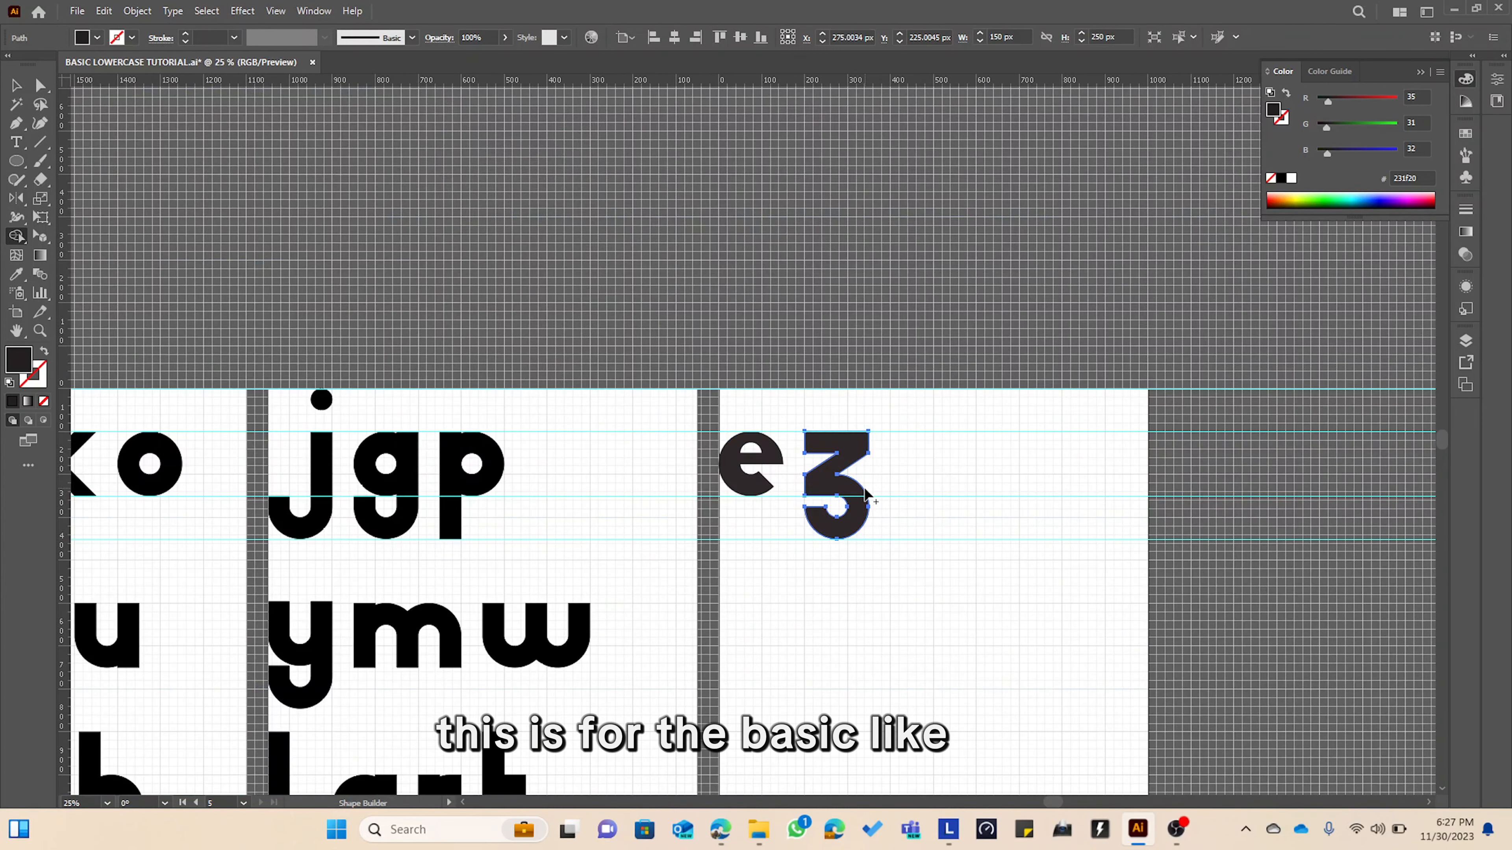
scroll(865, 492, "up", 4)
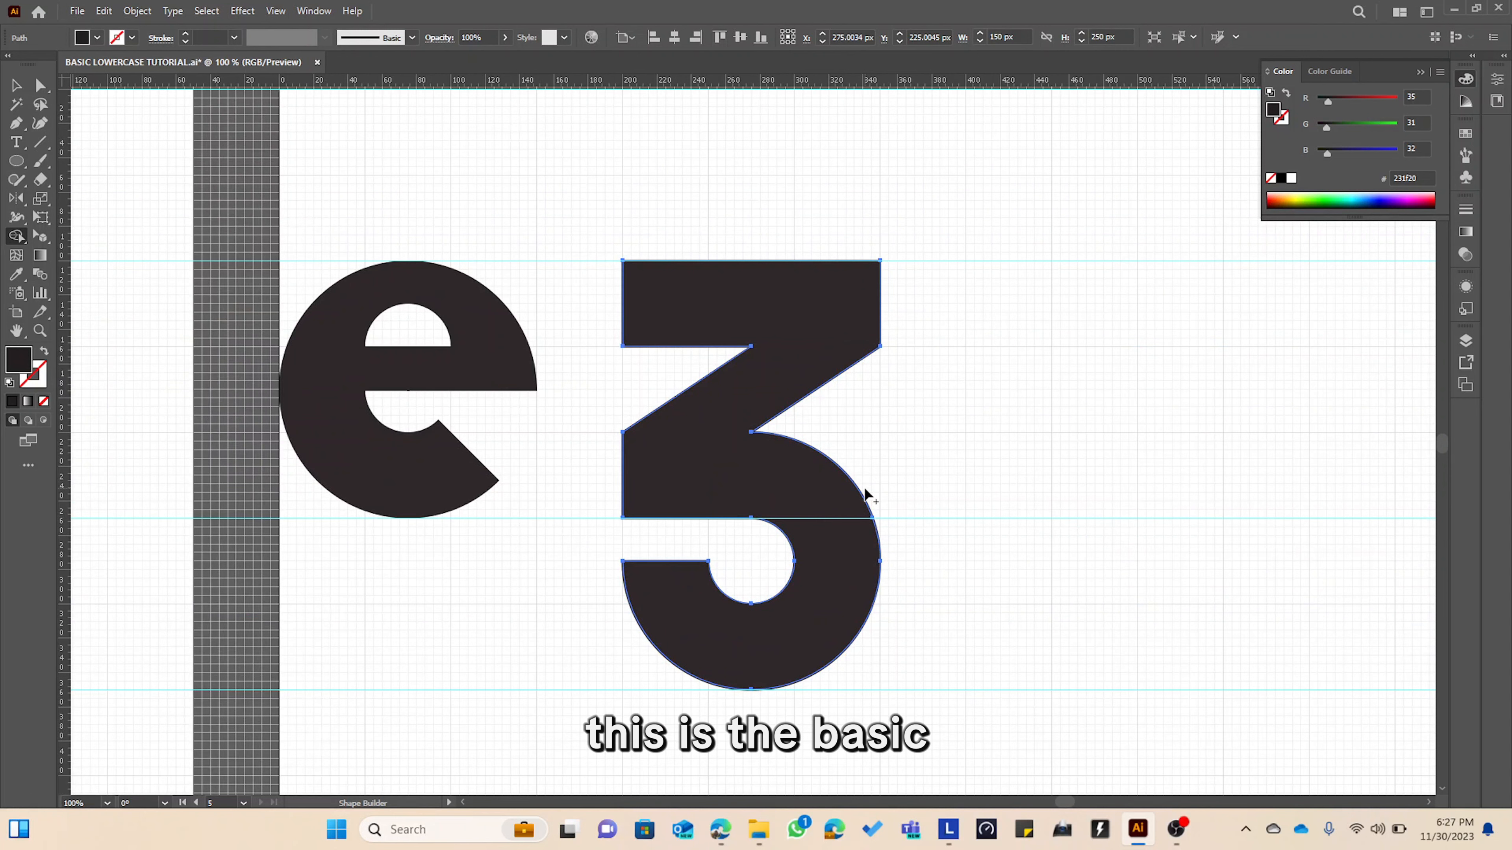
scroll(864, 488, "down", 1)
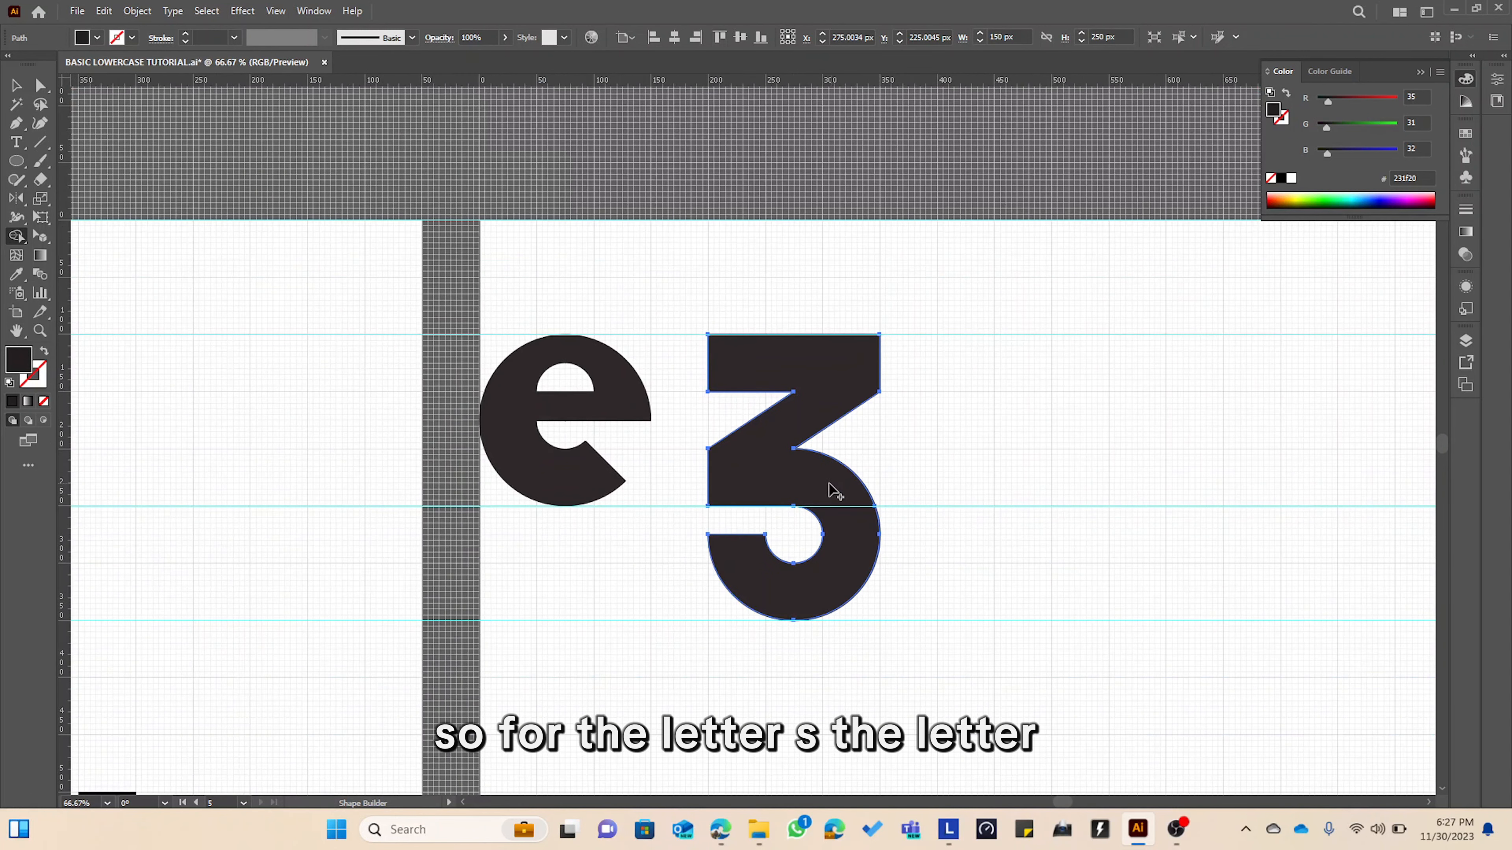
scroll(832, 490, "down", 2)
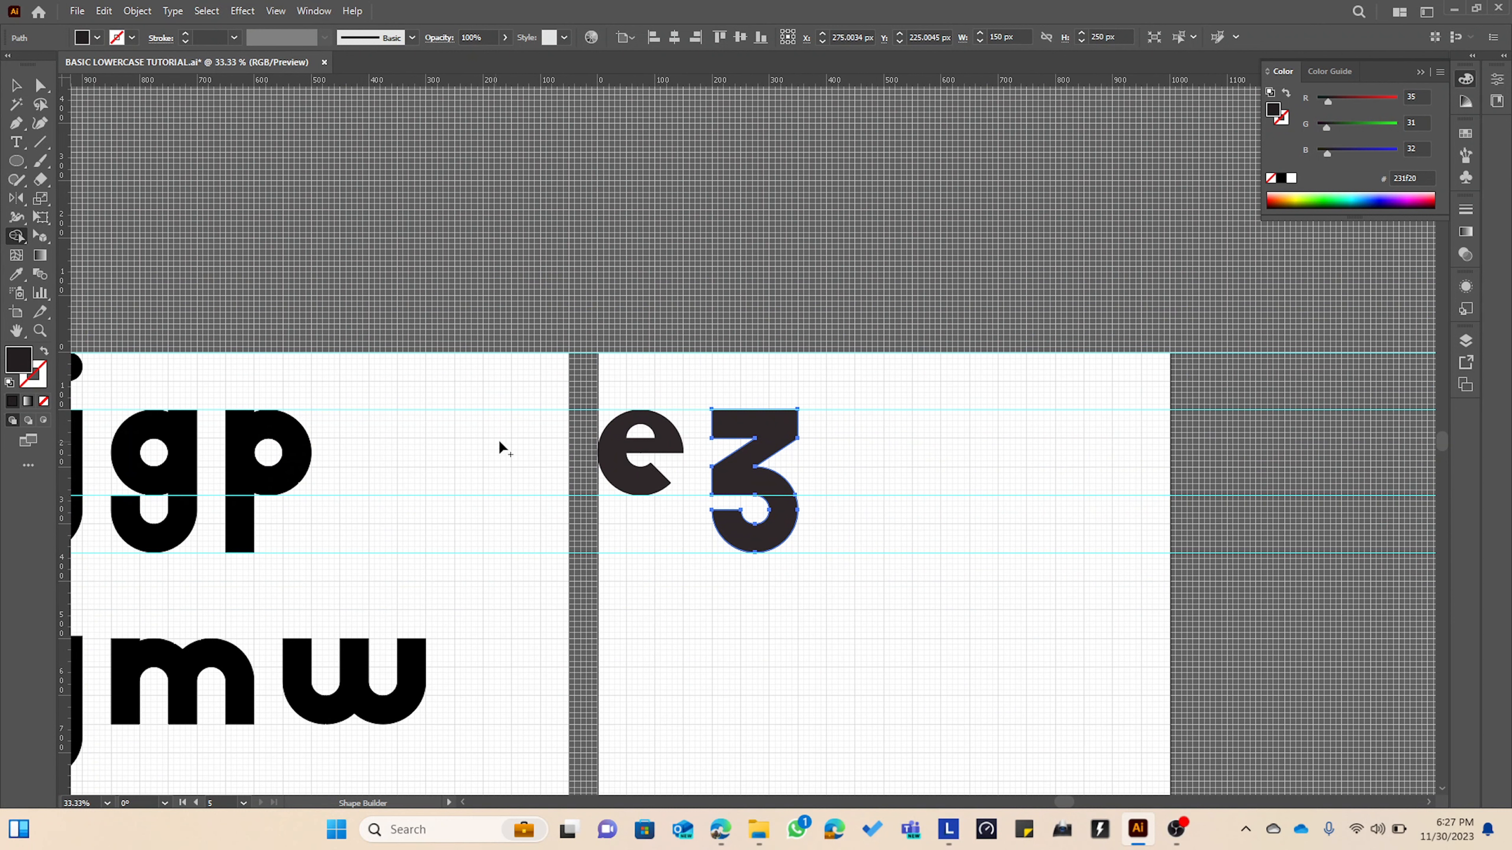
key("v")
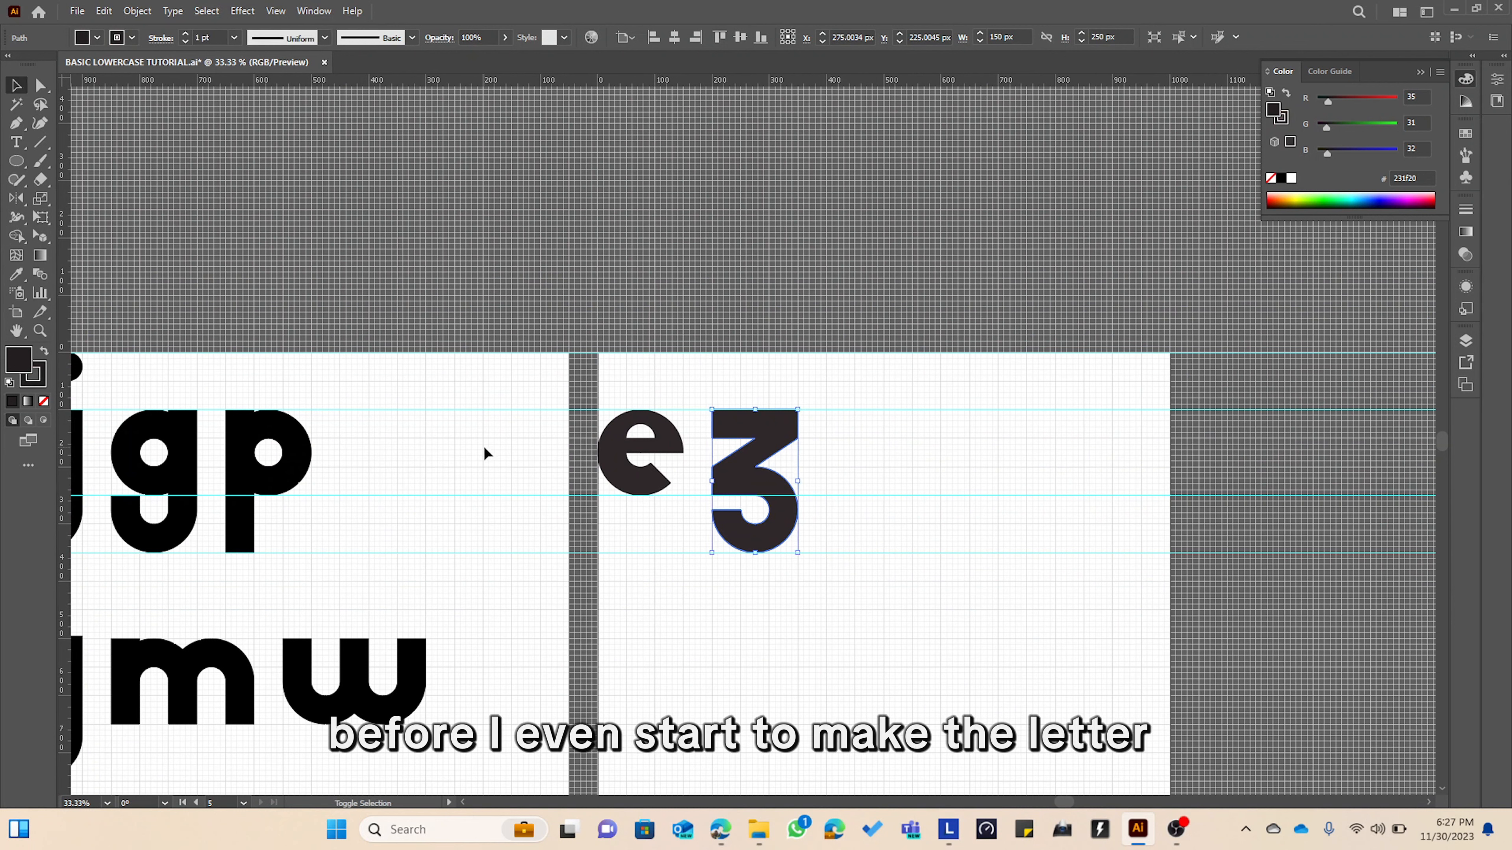
key("d")
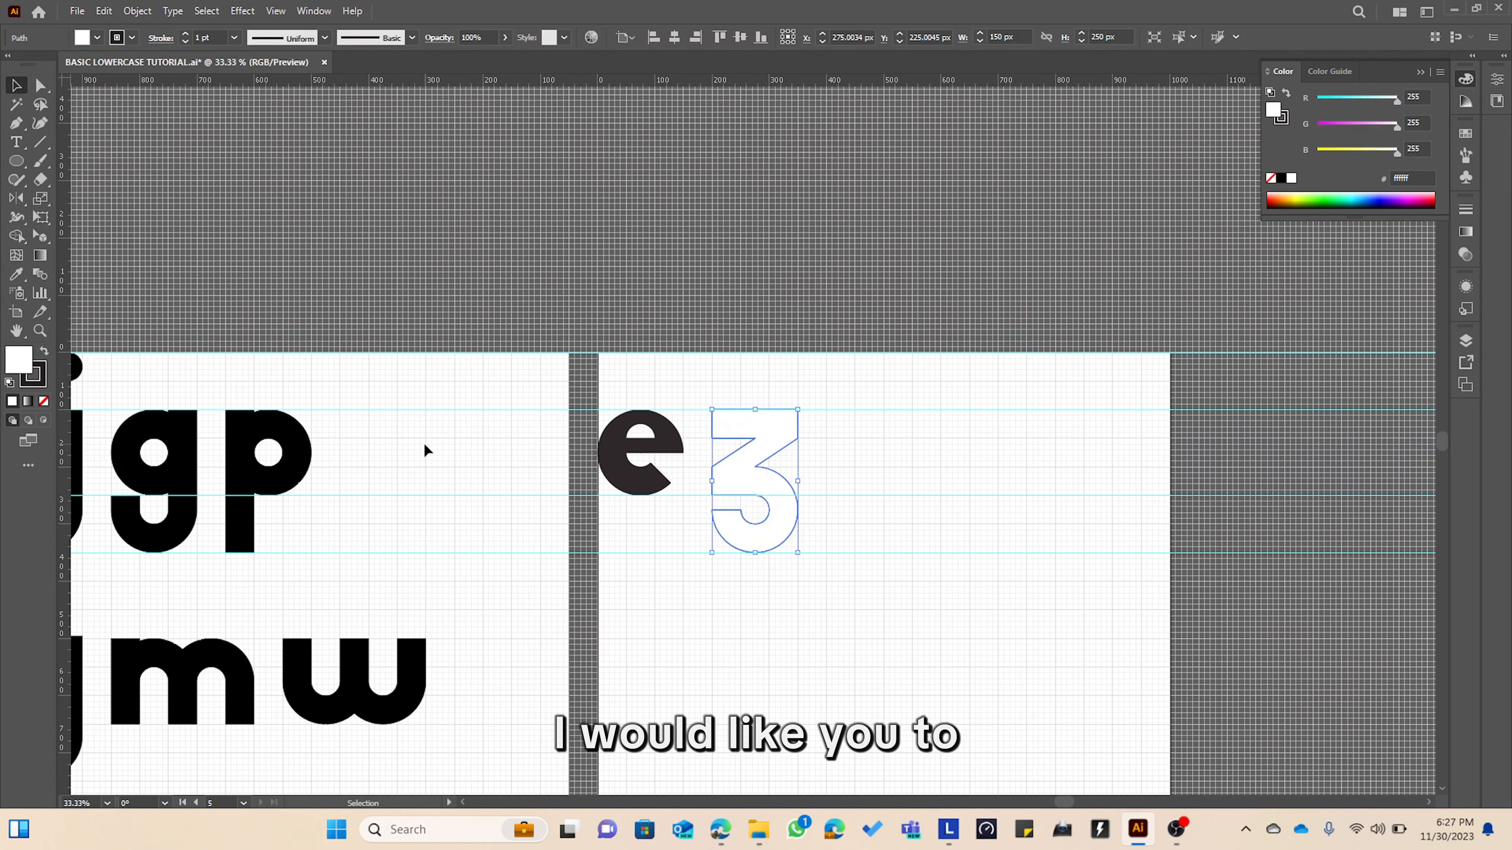
key("z")
key("ctrl+z")
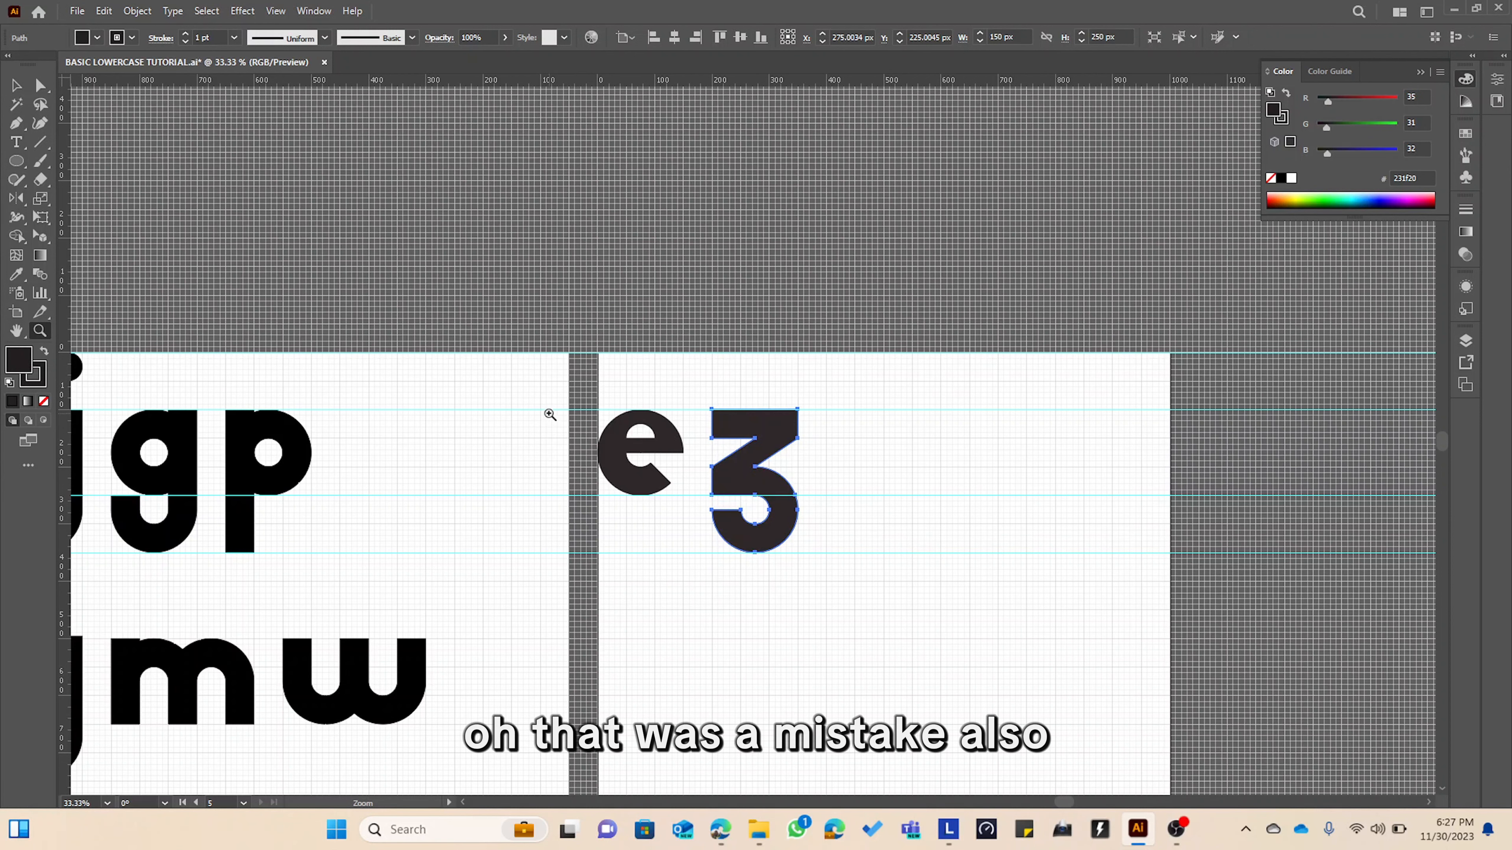
Deselect the finished z and reset the drawing colours to the default white fill and black stroke.
left_click(453, 396)
key("v")
left_click(508, 391)
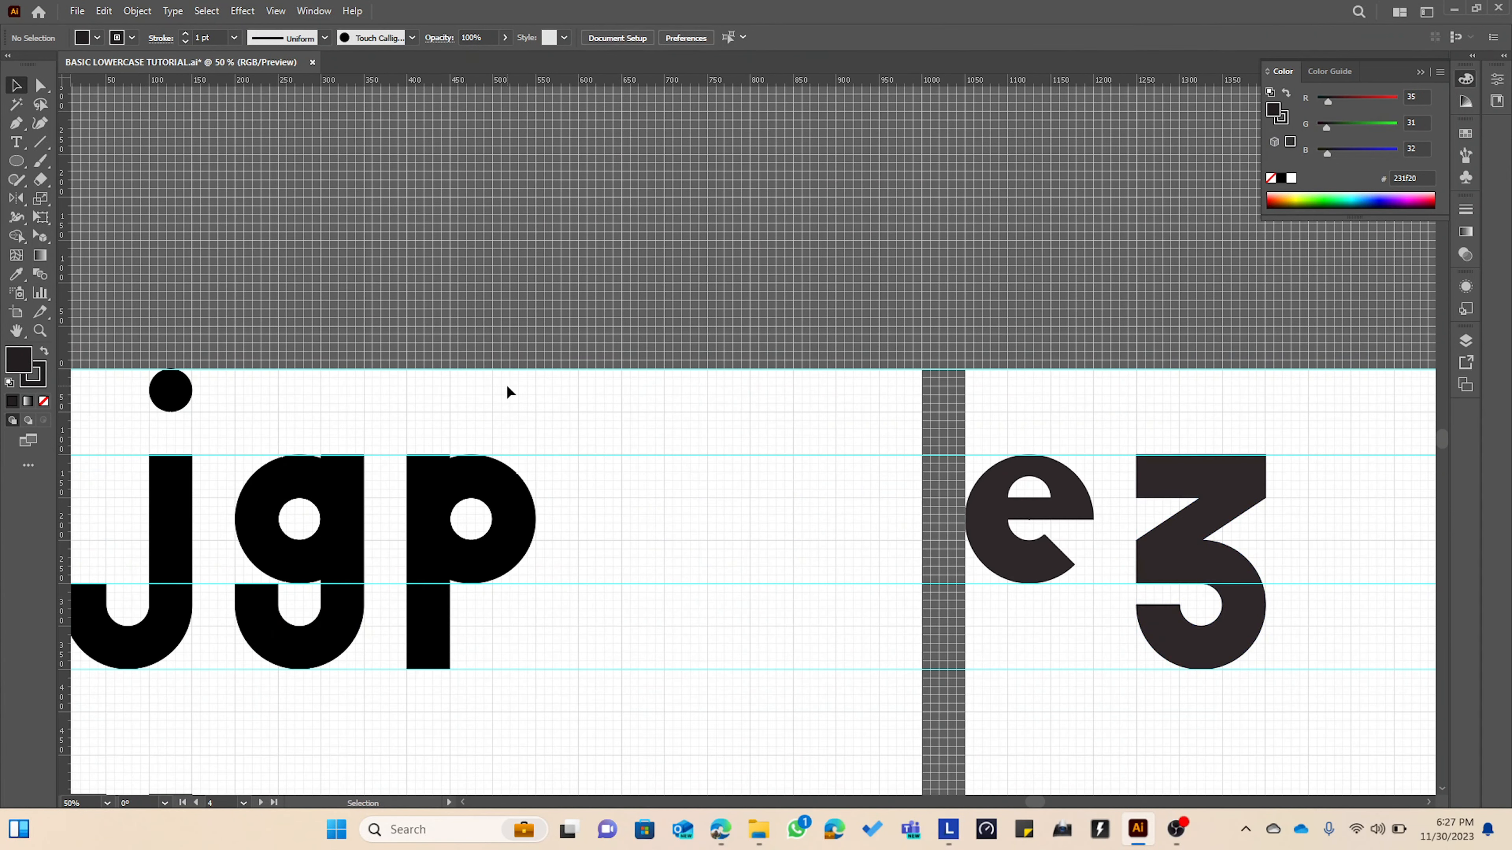
key("d")
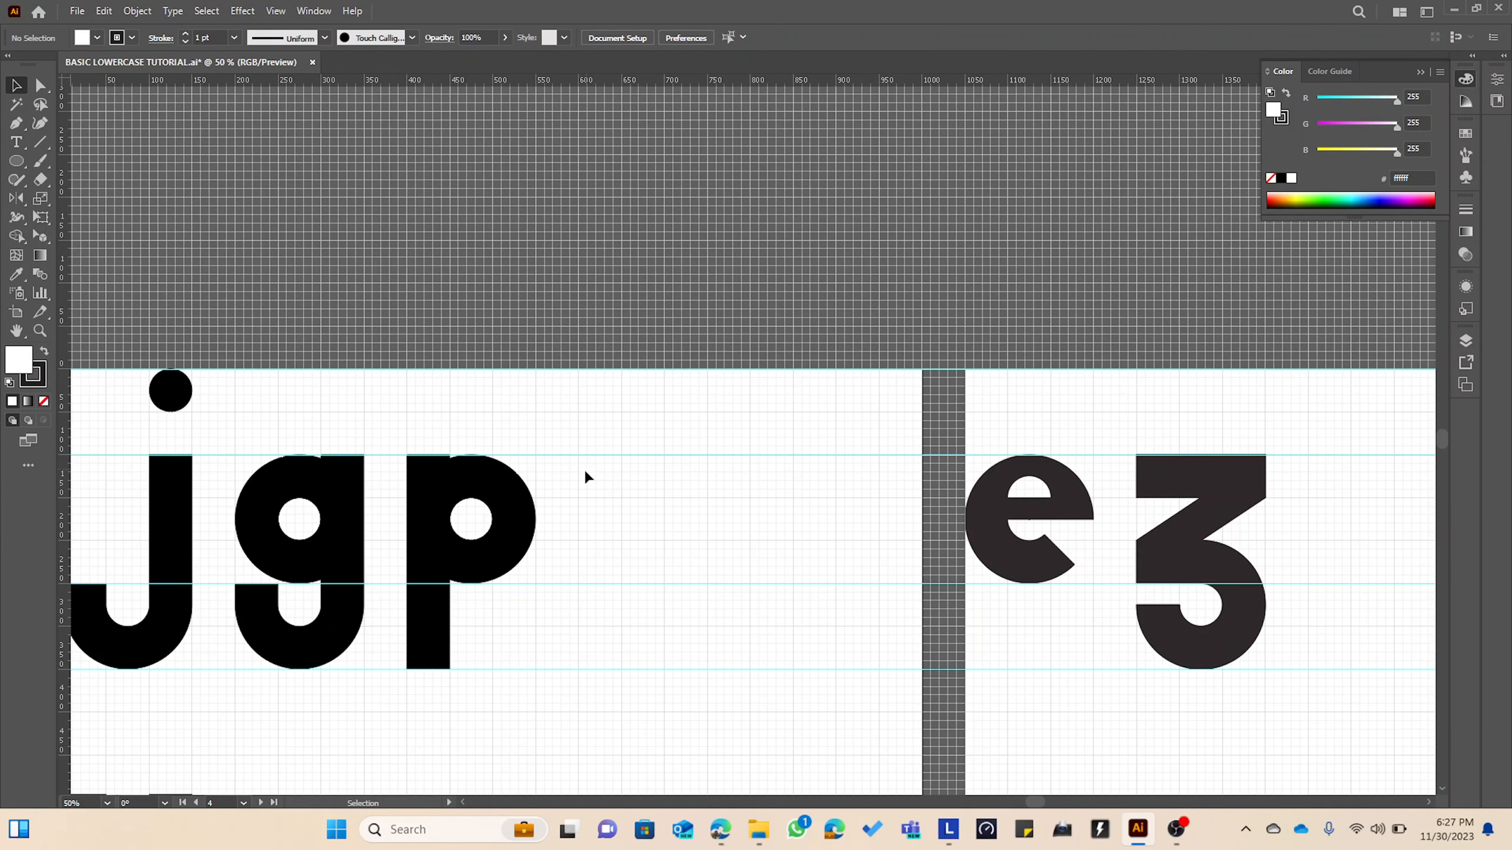
Frame the outlined s construction on the second artboard with an unfilled rectangle 100 px wide and 150 px high.
scroll(584, 476, "down", 3)
left_click_drag(684, 479, 1342, 485)
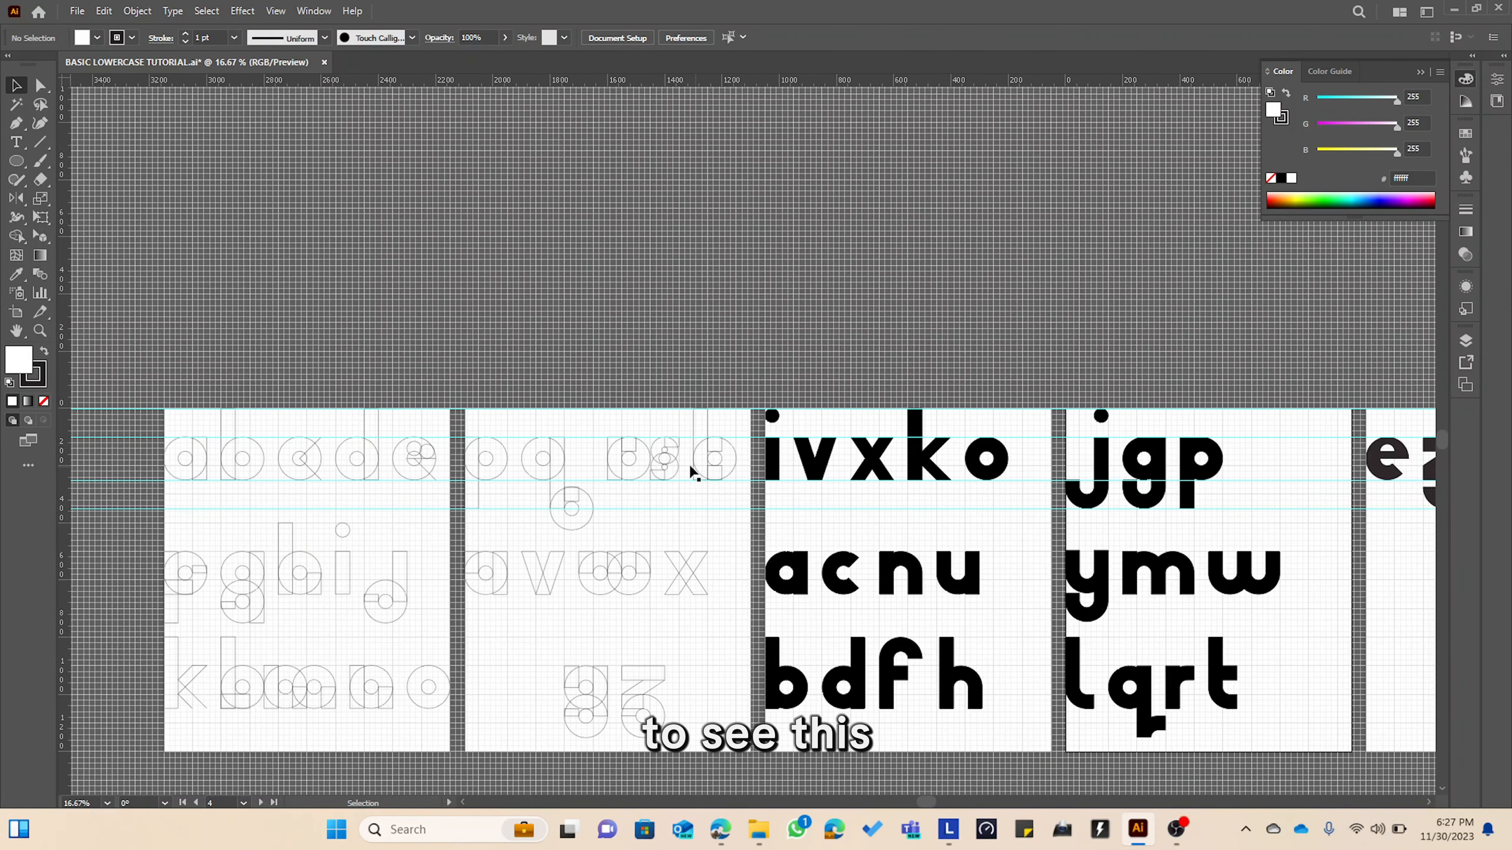
scroll(690, 470, "up", 6)
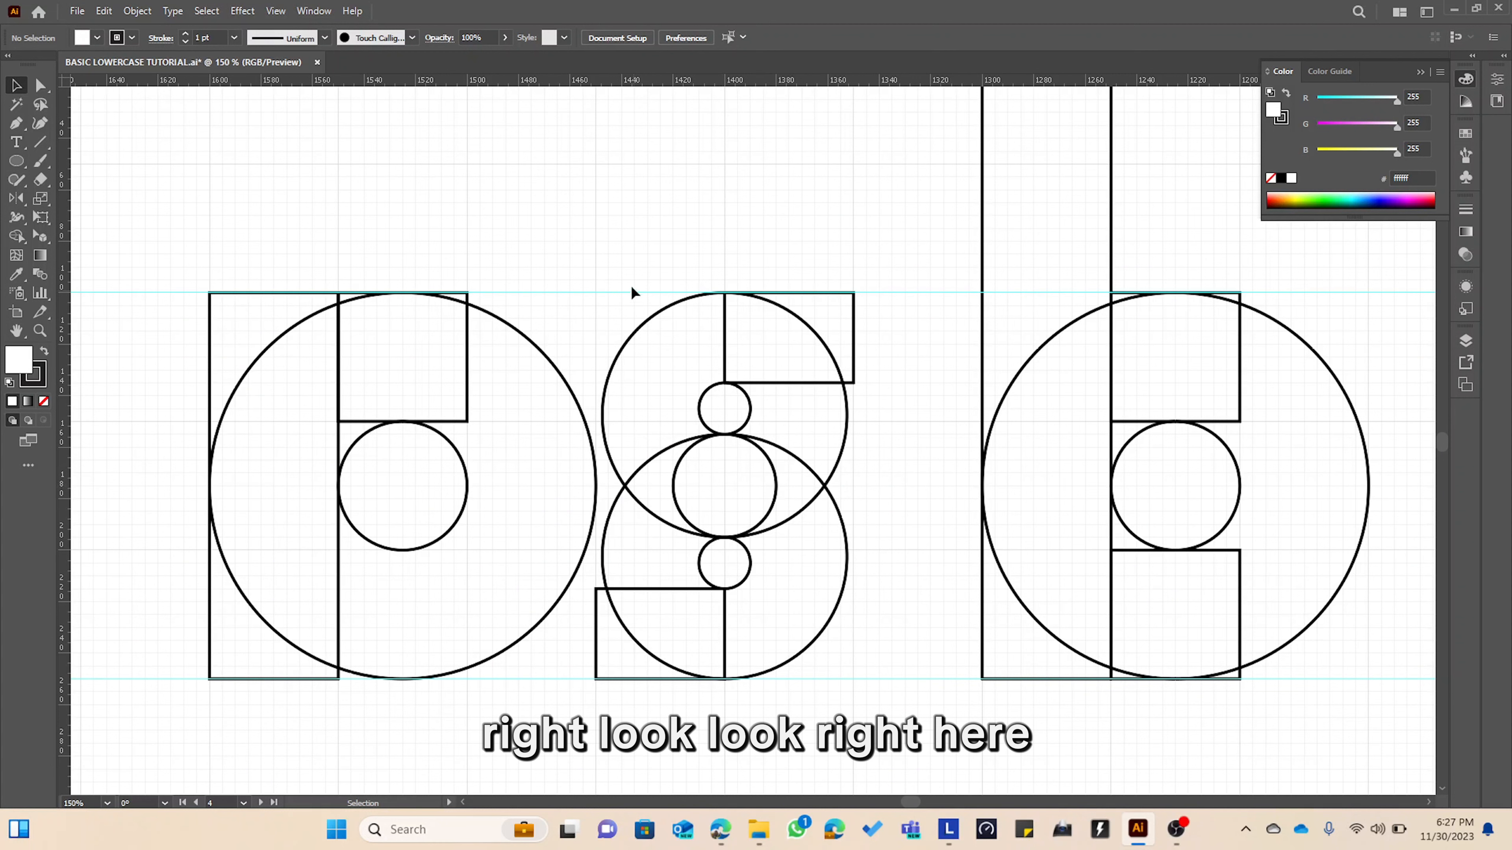
left_click_drag(21, 162, 53, 161)
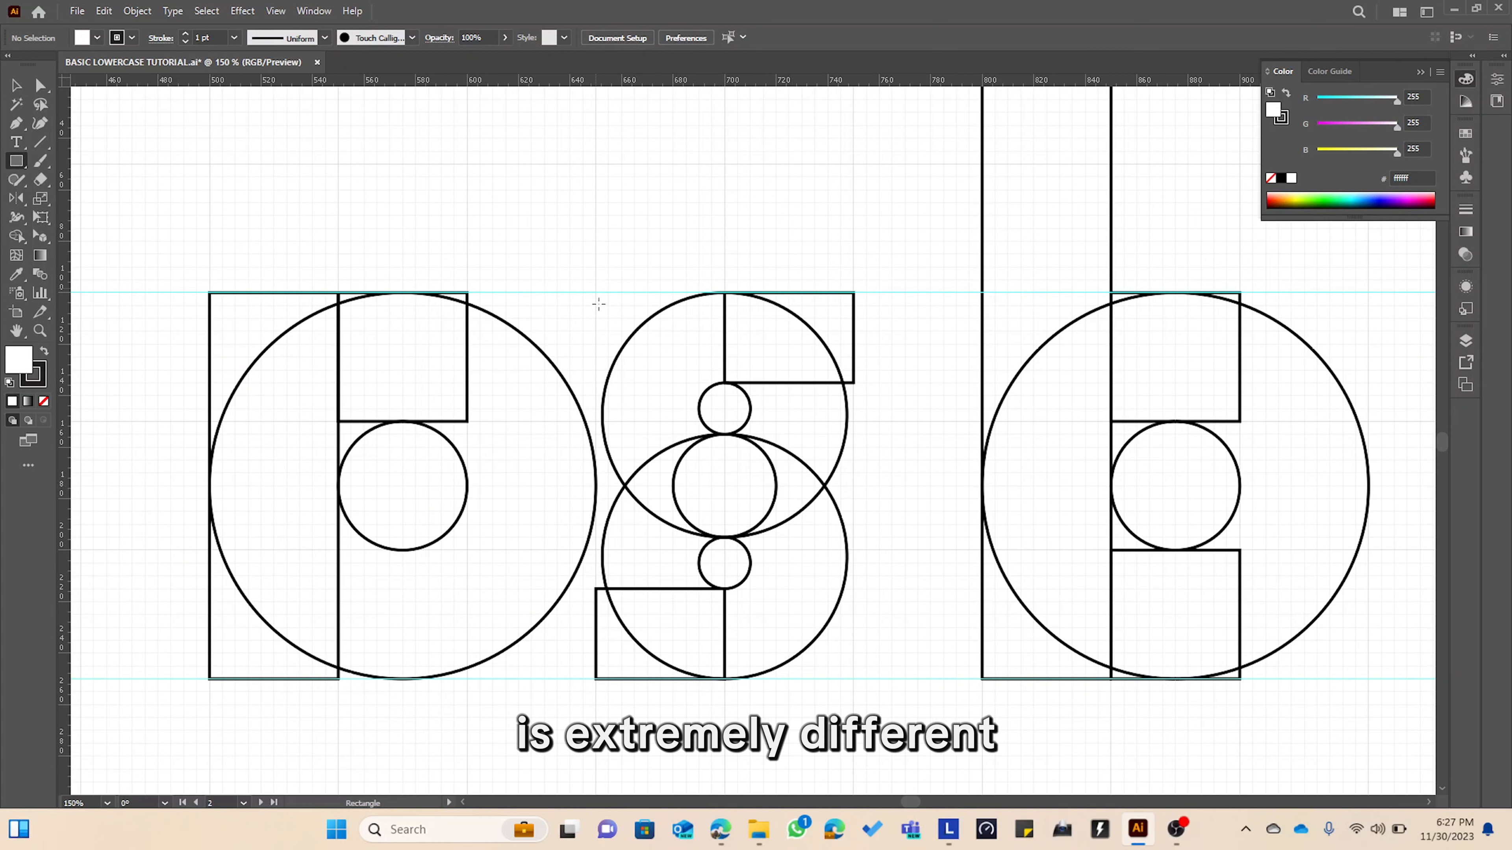
left_click_drag(597, 292, 880, 679)
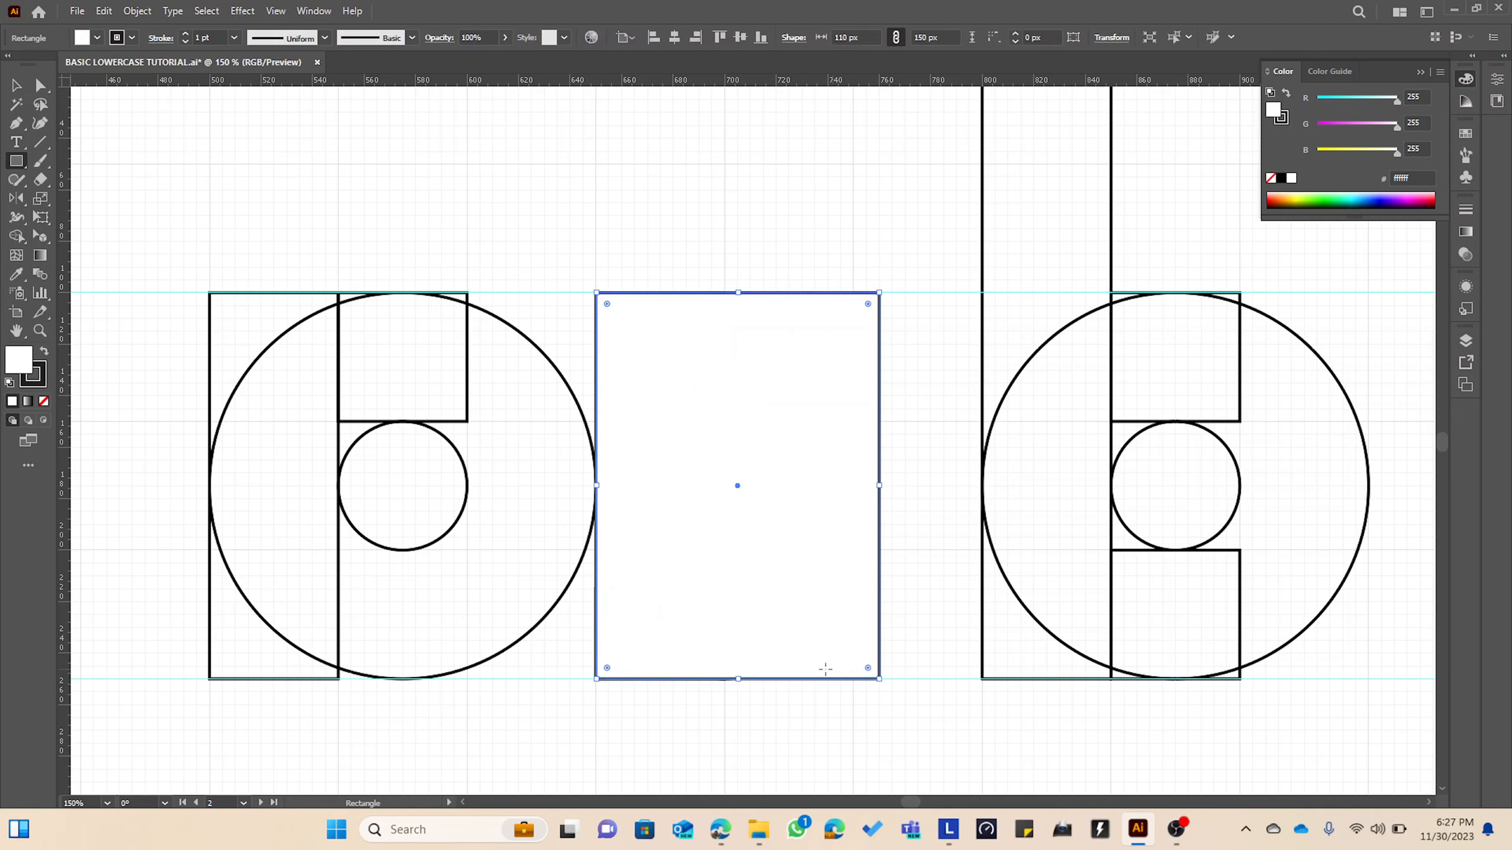
left_click(44, 402)
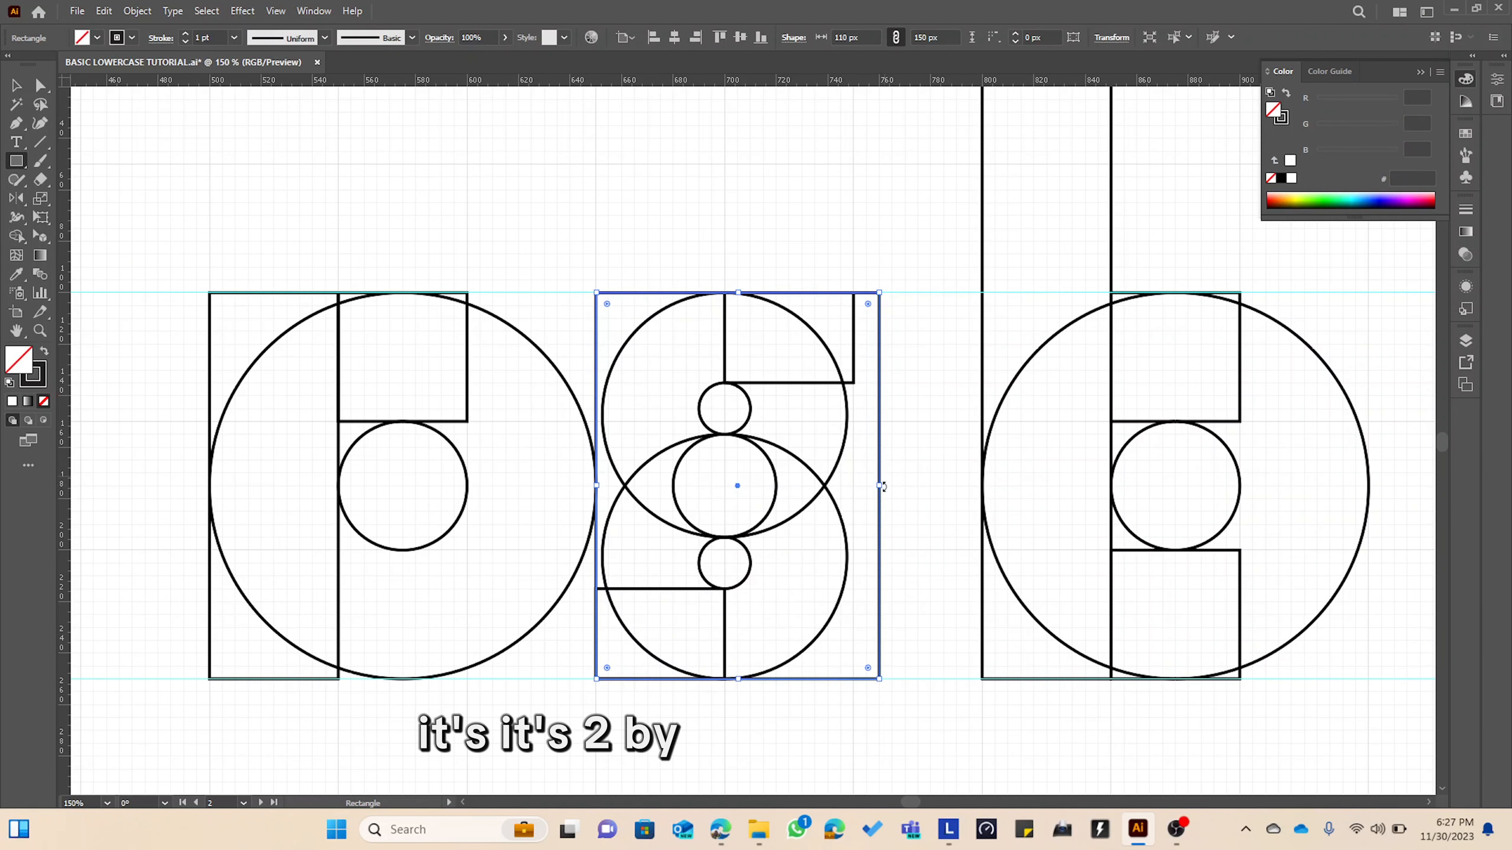
left_click_drag(880, 485, 854, 491)
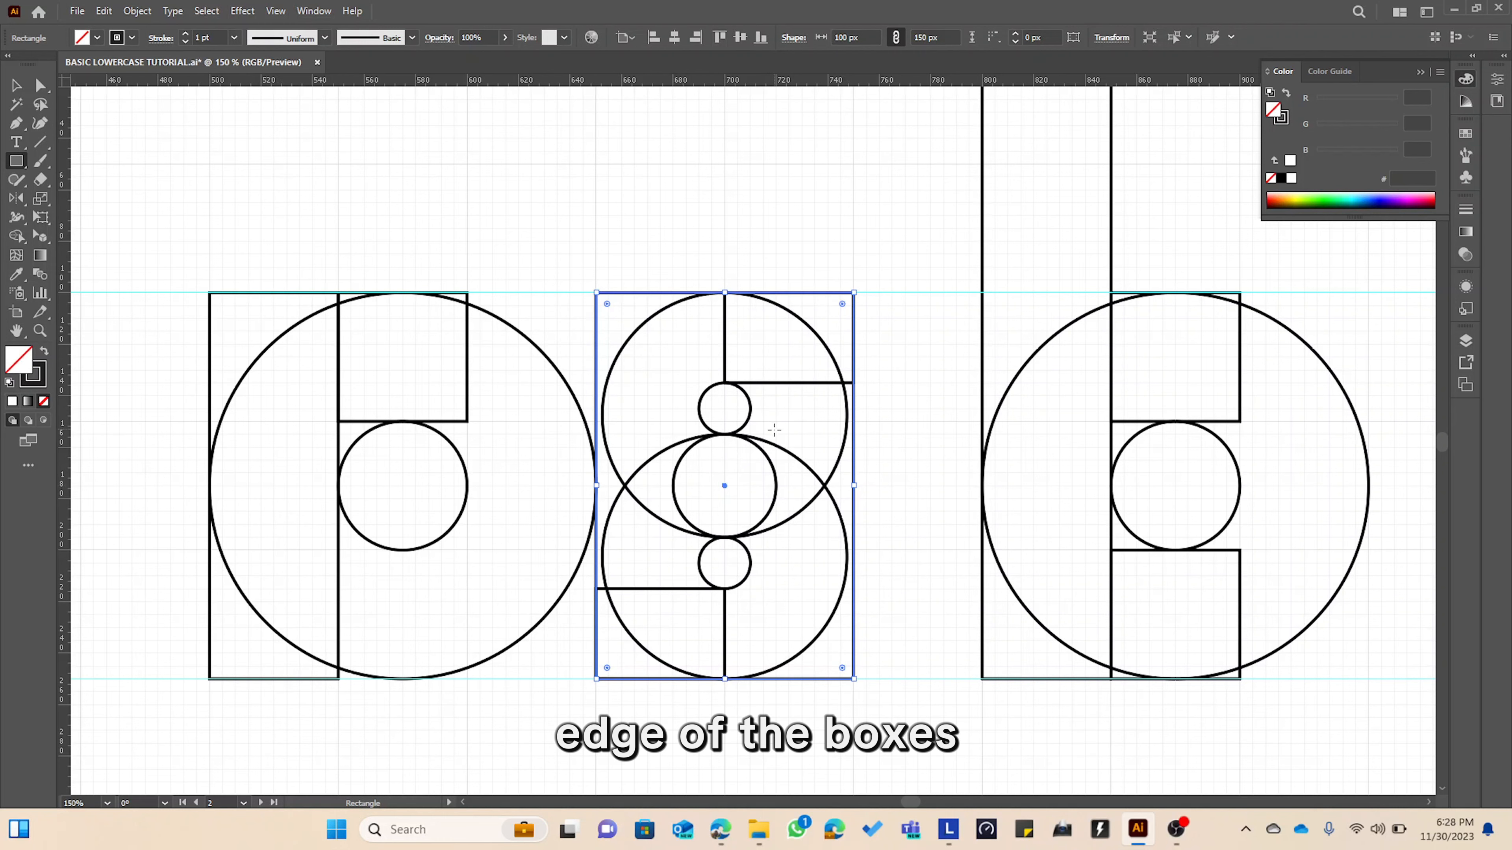
scroll(776, 446, "down", 3)
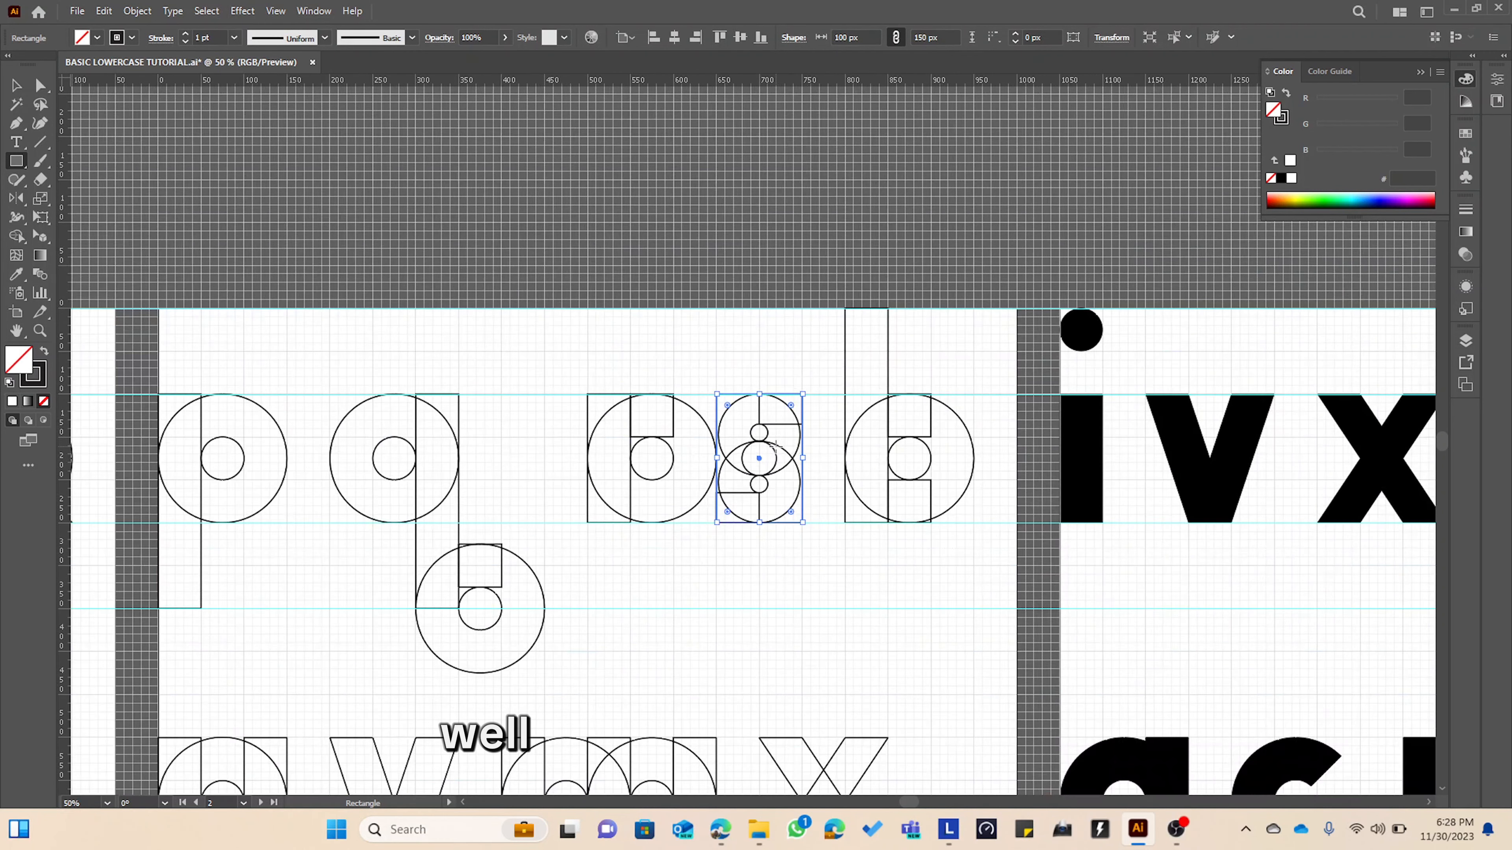
Draw three vertically stacked, touching rectangles, each 150 px wide and 50 px high, beside the finished z between the x-height and baseline guides.
left_click_drag(940, 471, 211, 465)
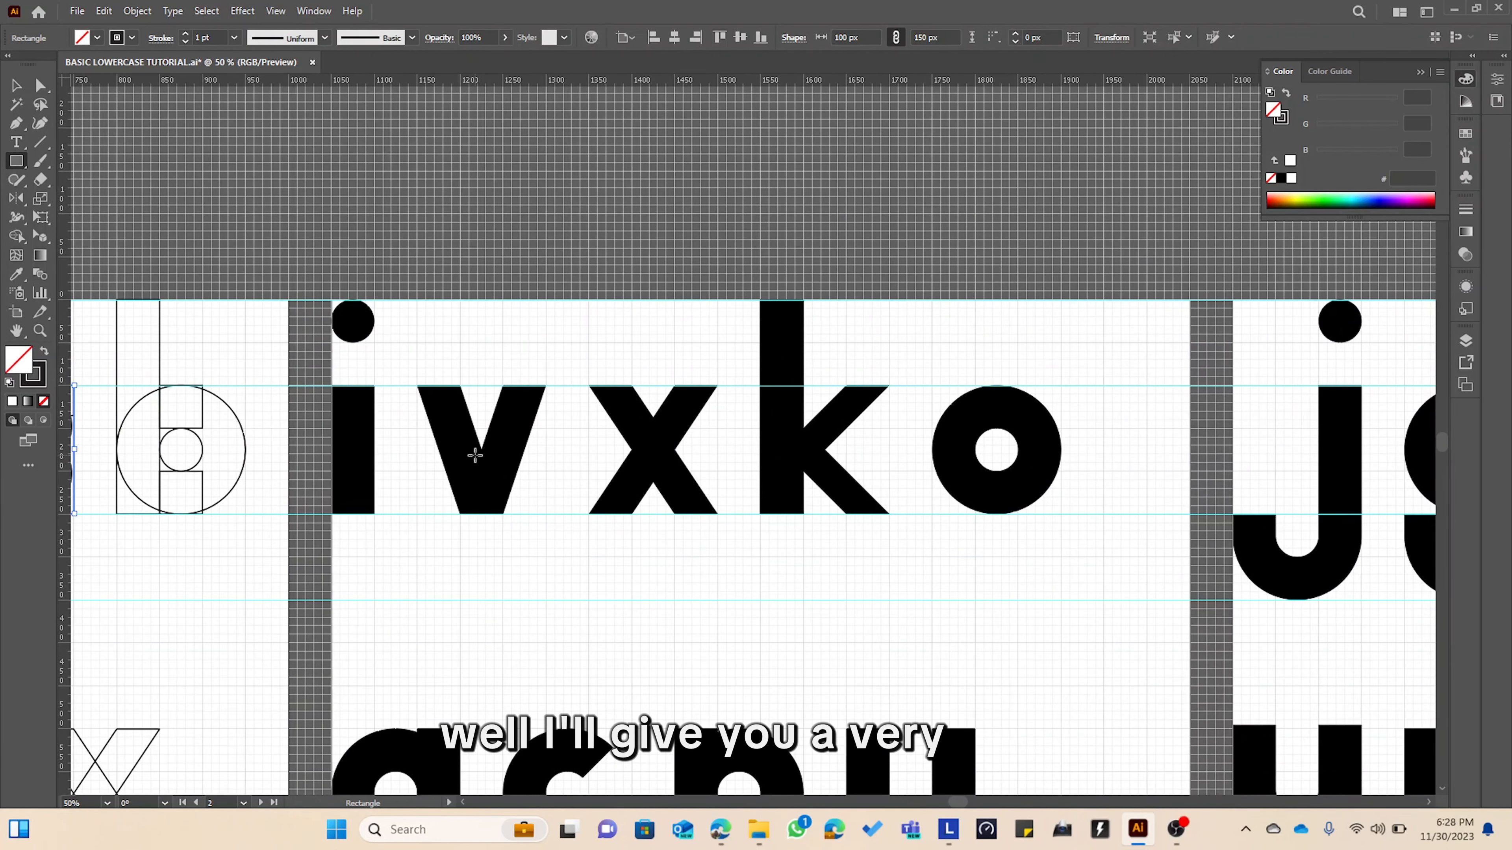
scroll(439, 443, "up", 2)
left_click_drag(351, 472, 1417, 467)
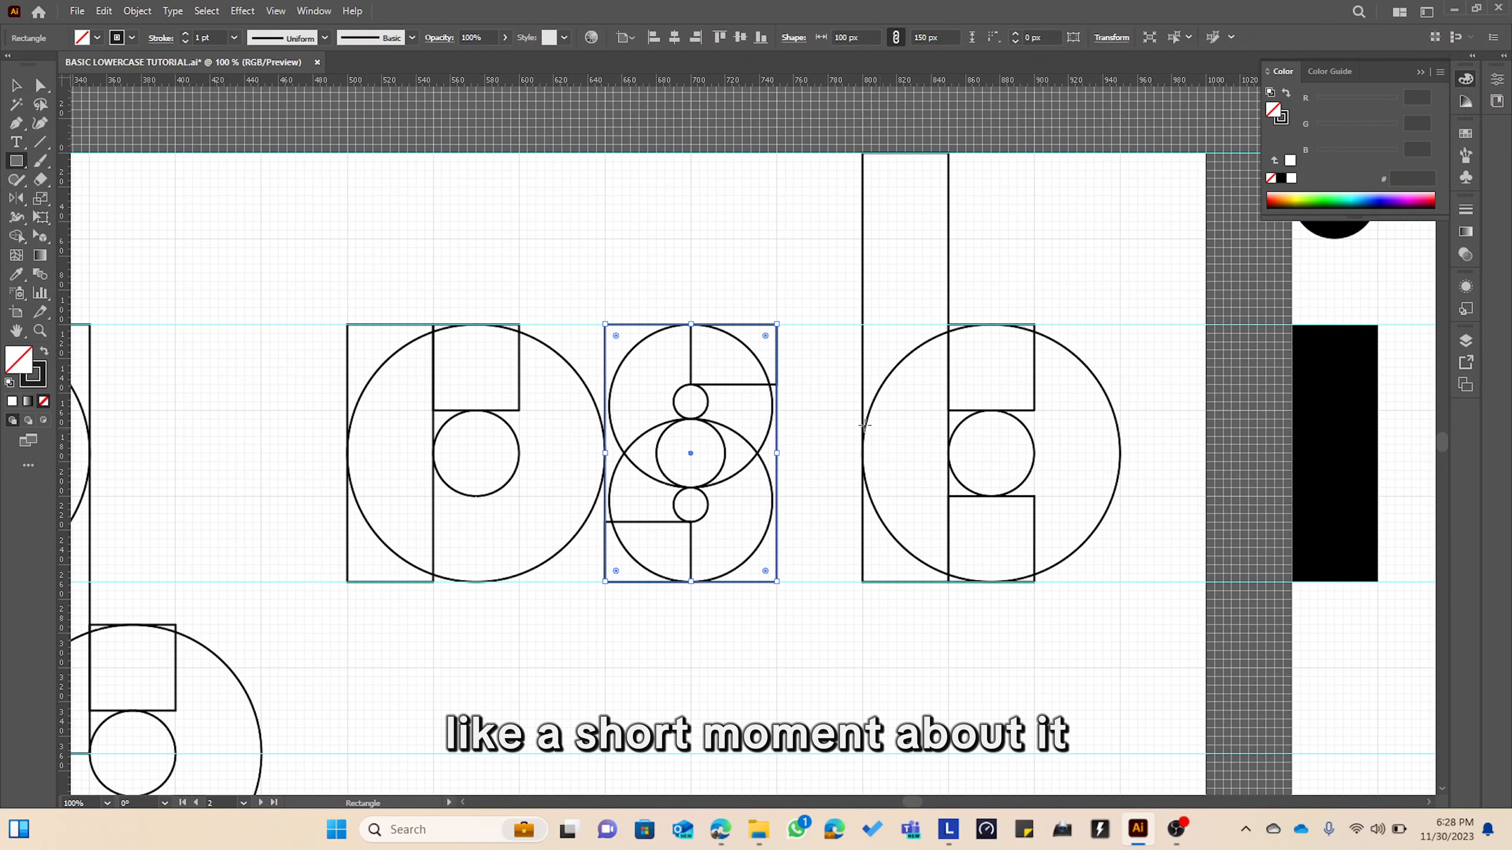
scroll(869, 407, "down", 3)
left_click_drag(982, 422, 318, 436)
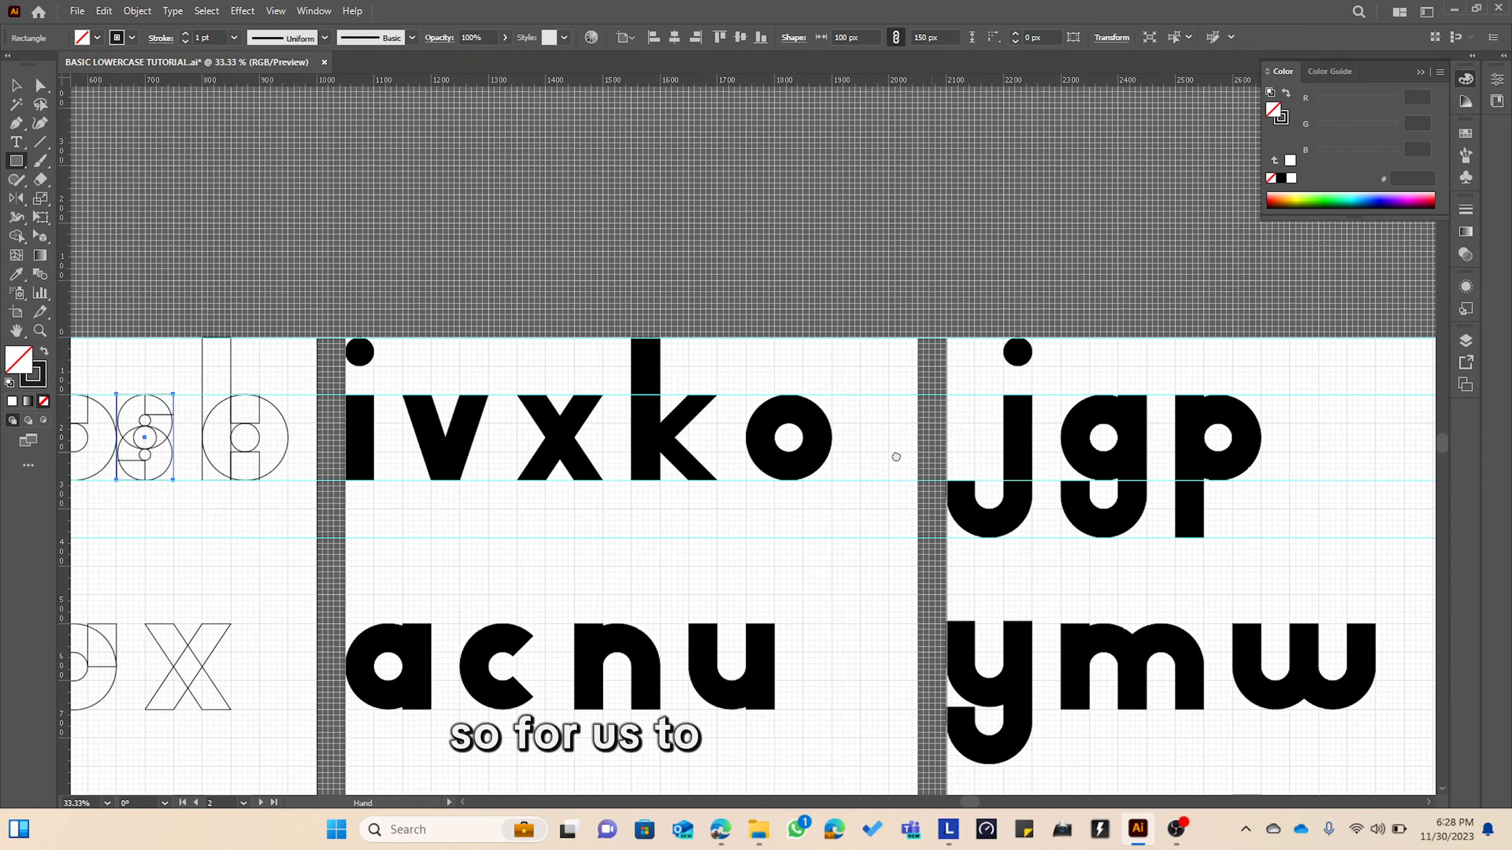
left_click_drag(952, 456, 433, 456)
left_click_drag(1044, 453, 555, 441)
scroll(692, 429, "up", 2)
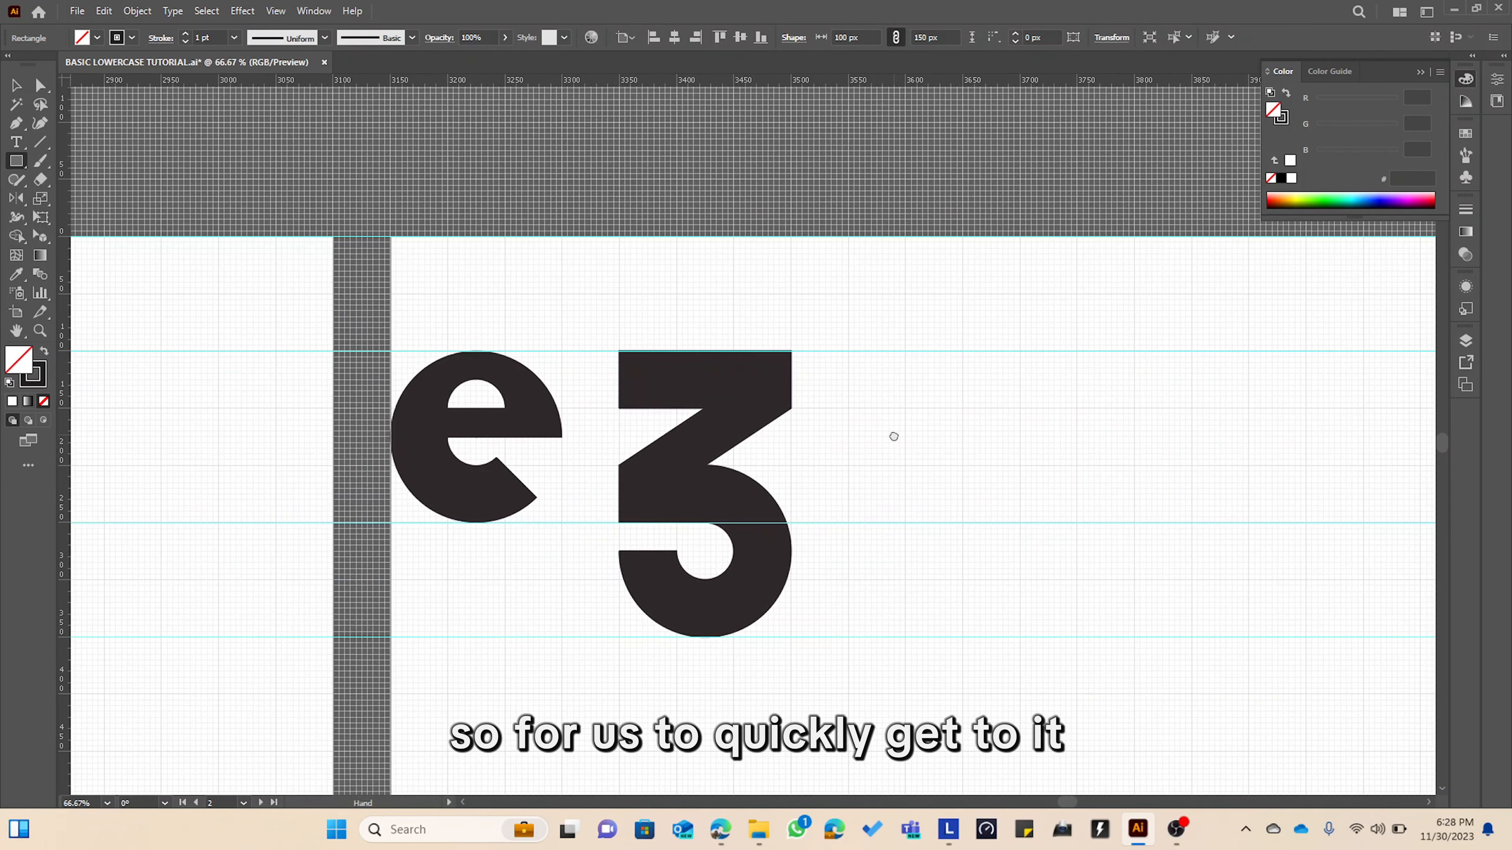
left_click_drag(894, 435, 723, 416)
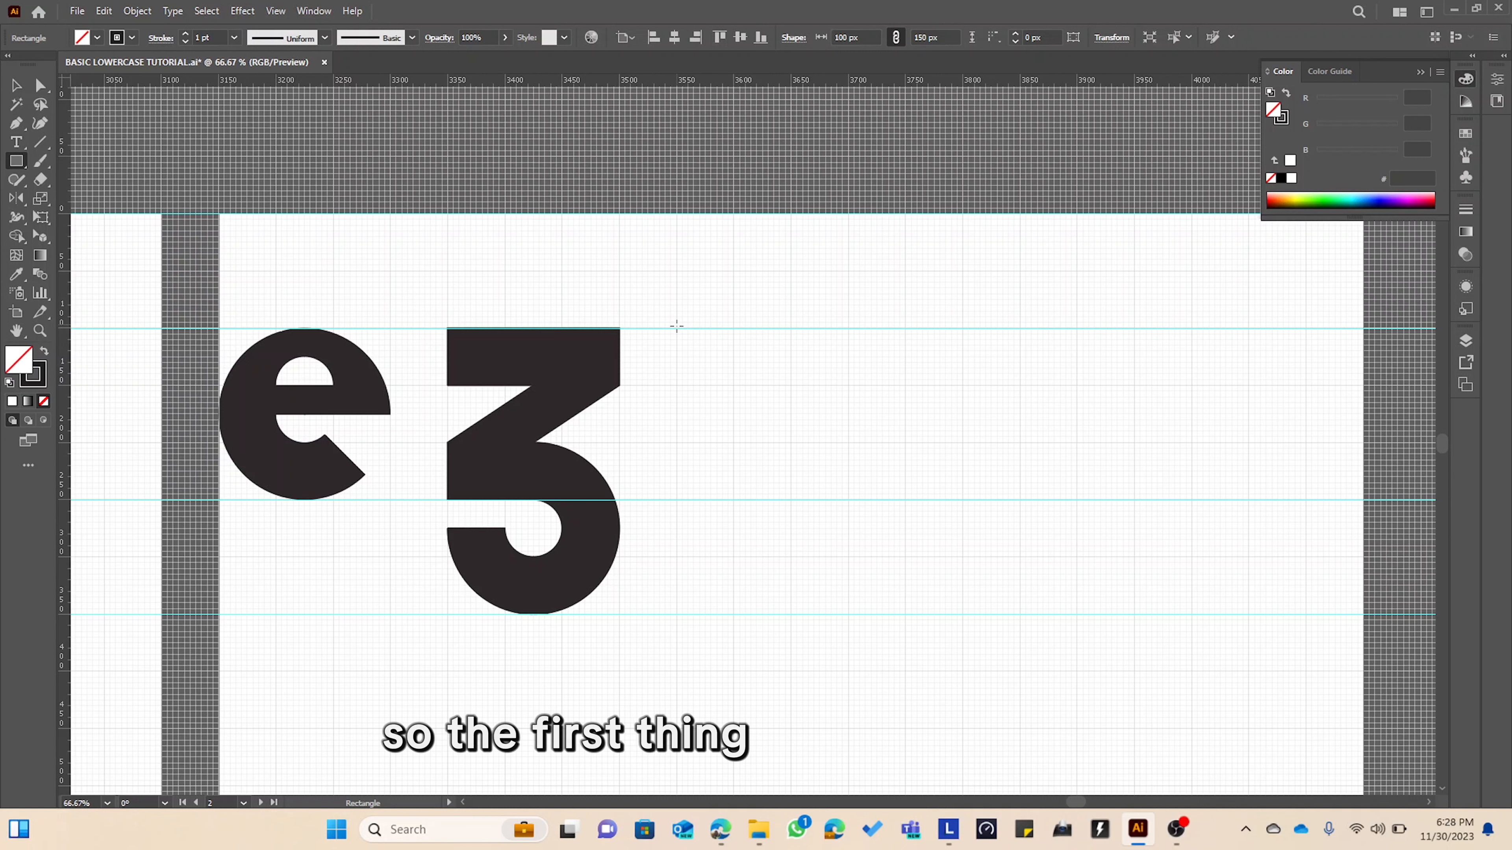
mouse_move(677, 327)
left_mouse_down()
mouse_move(734, 379)
mouse_move(851, 383)
left_mouse_up()
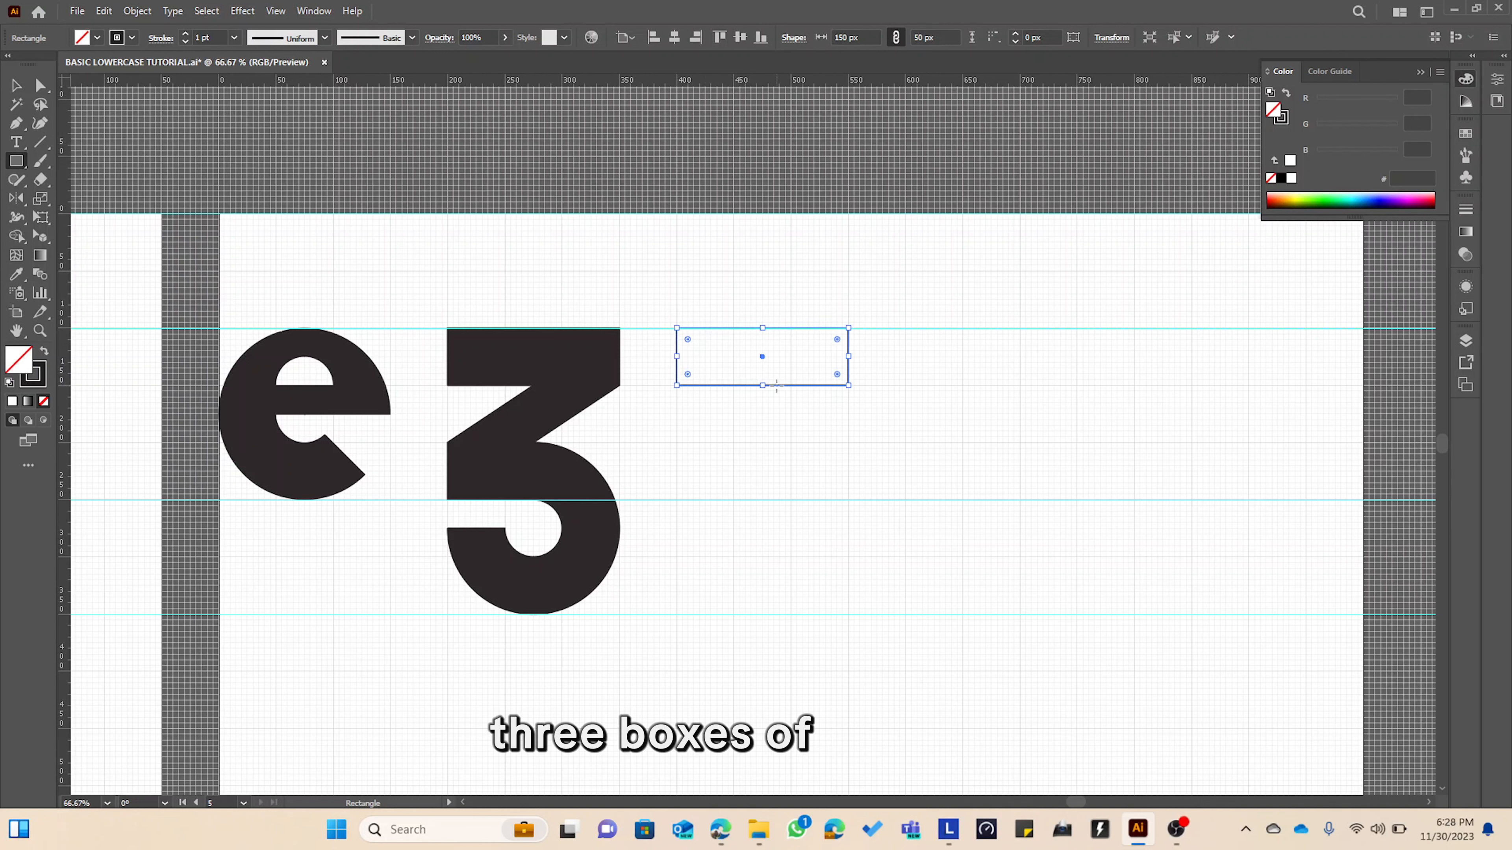
key("v")
left_click_drag(762, 361, 763, 470)
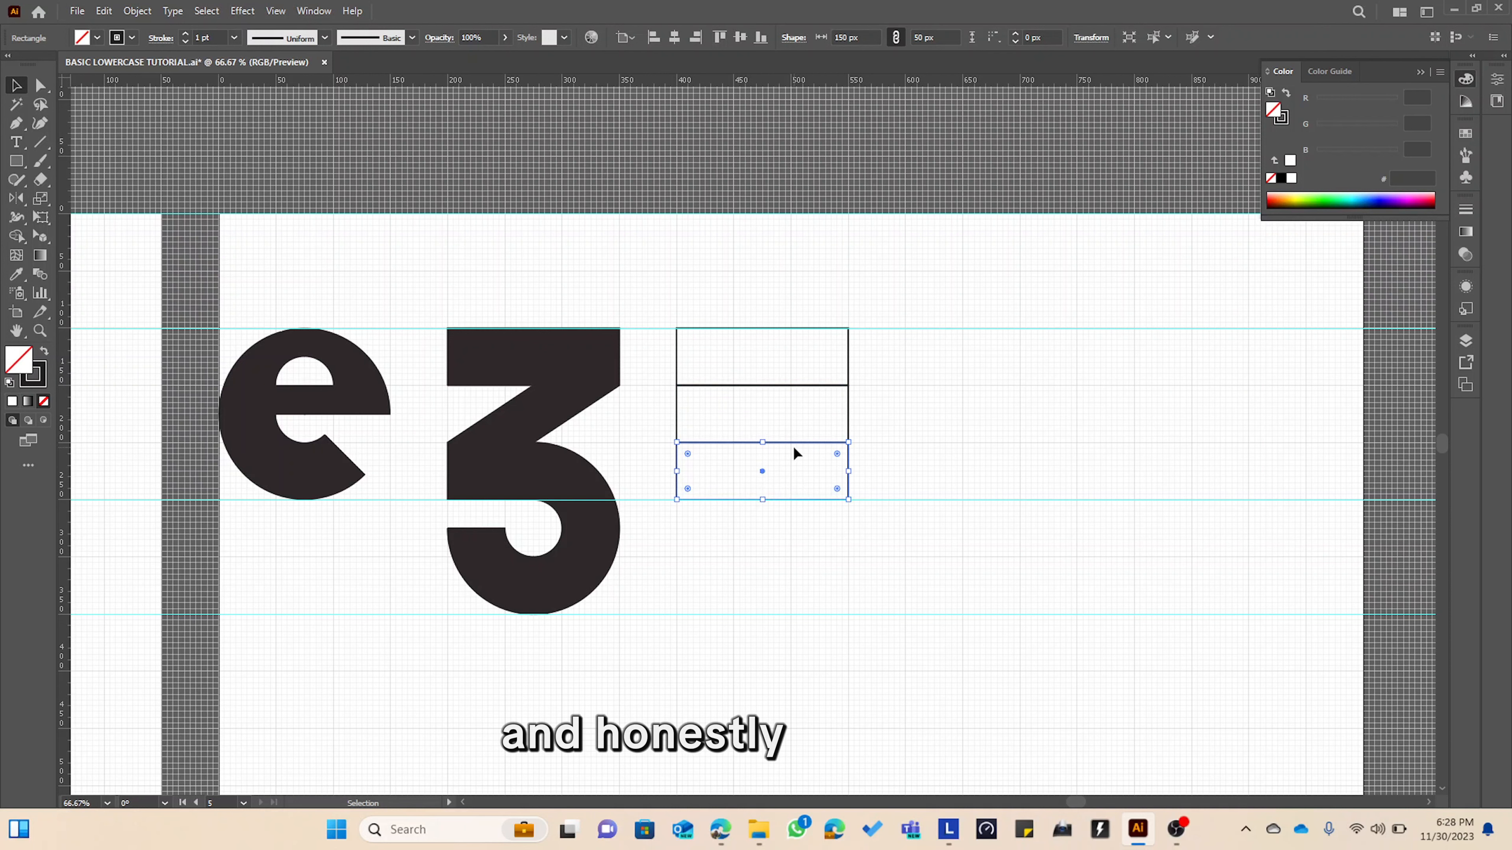
Reduce each of the three rectangles to 45 px high from its lower edge, and move the lowest one down onto the baseline guide.
scroll(788, 441, "up", 3)
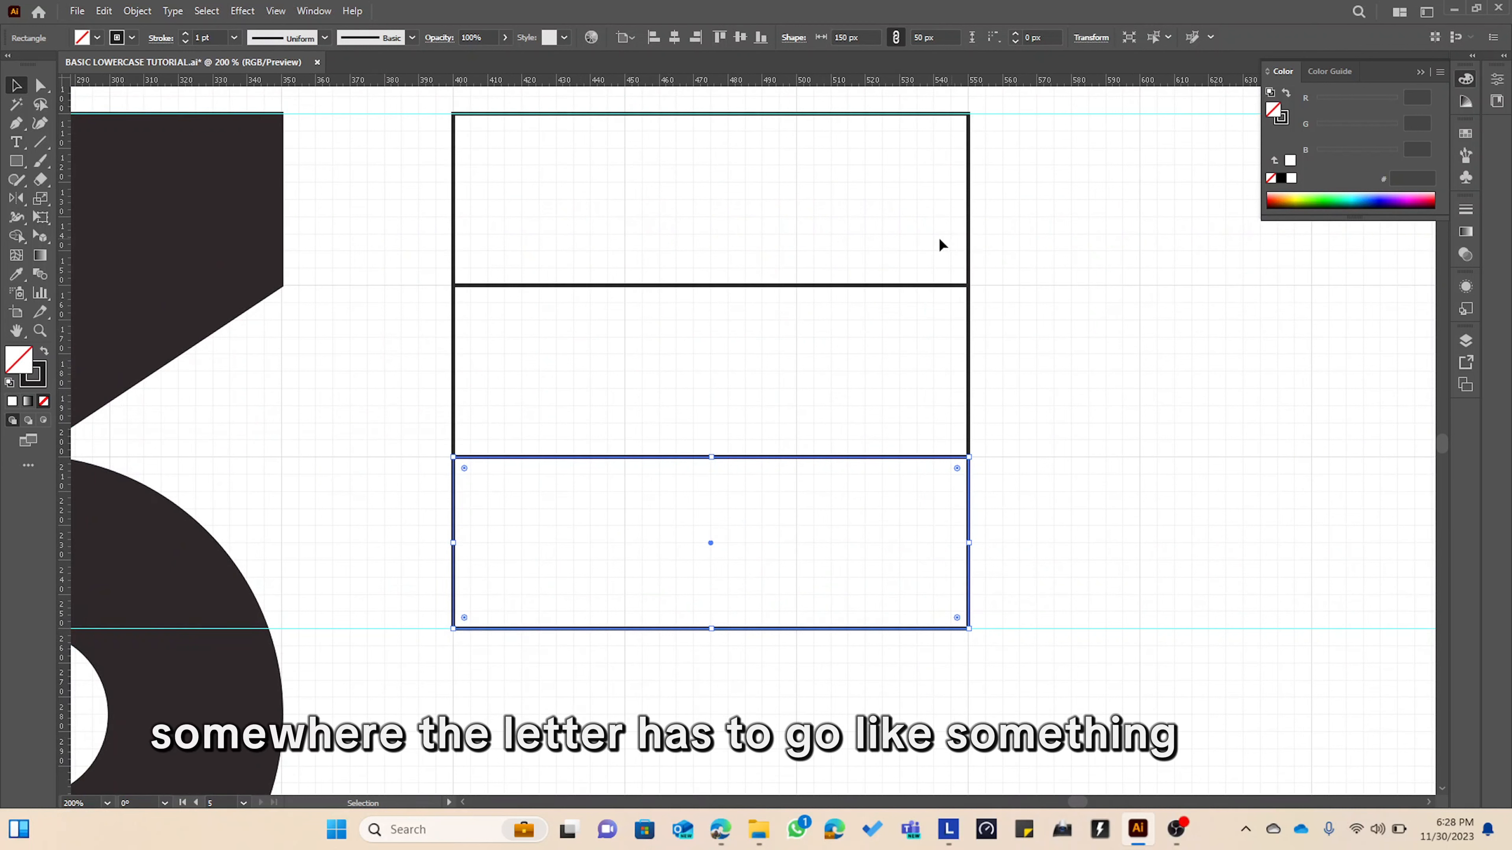
left_click(623, 250)
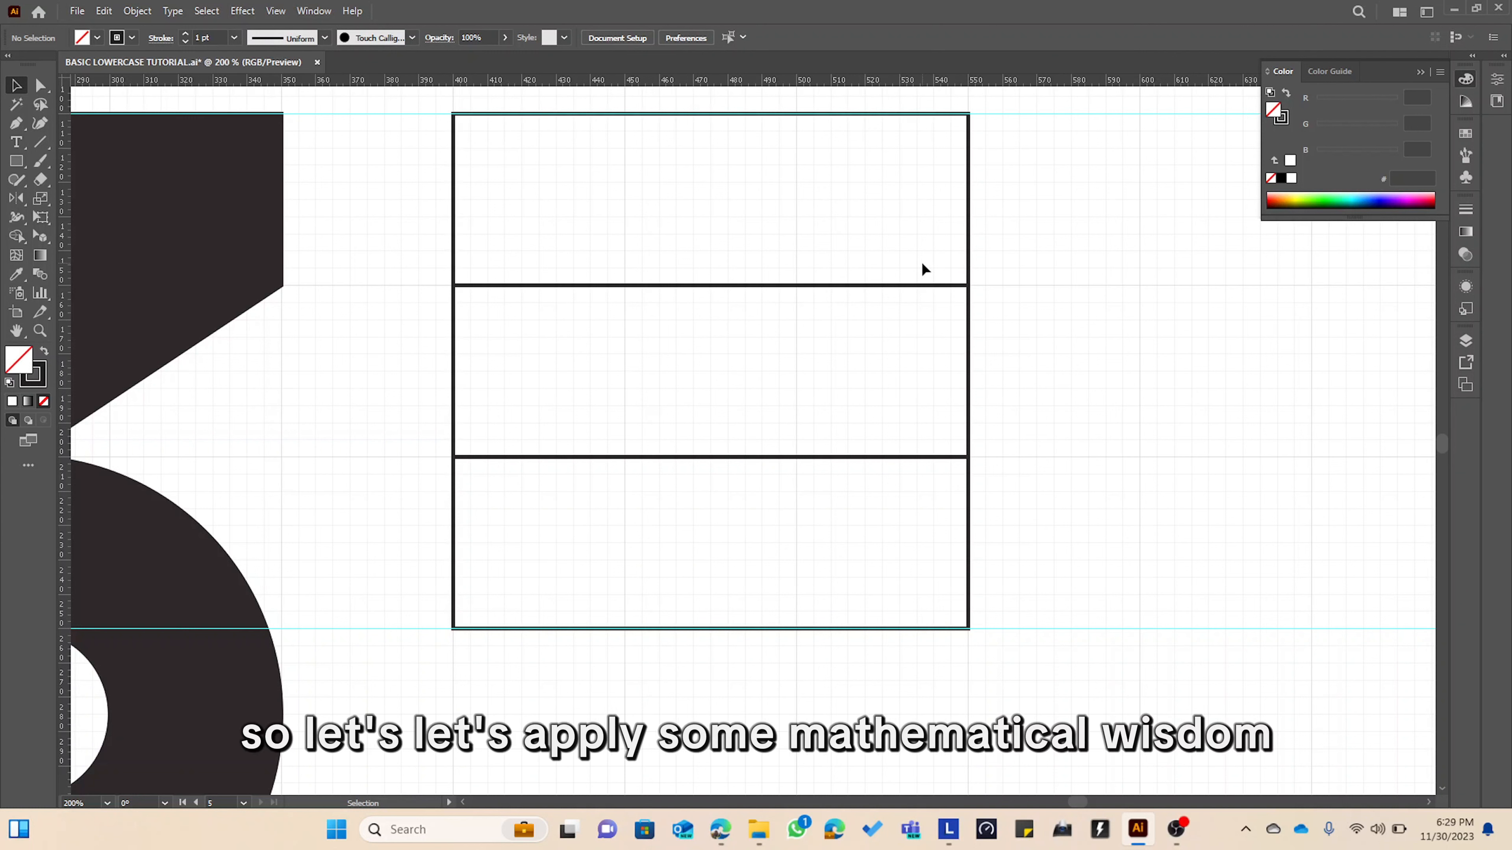
left_click(969, 278)
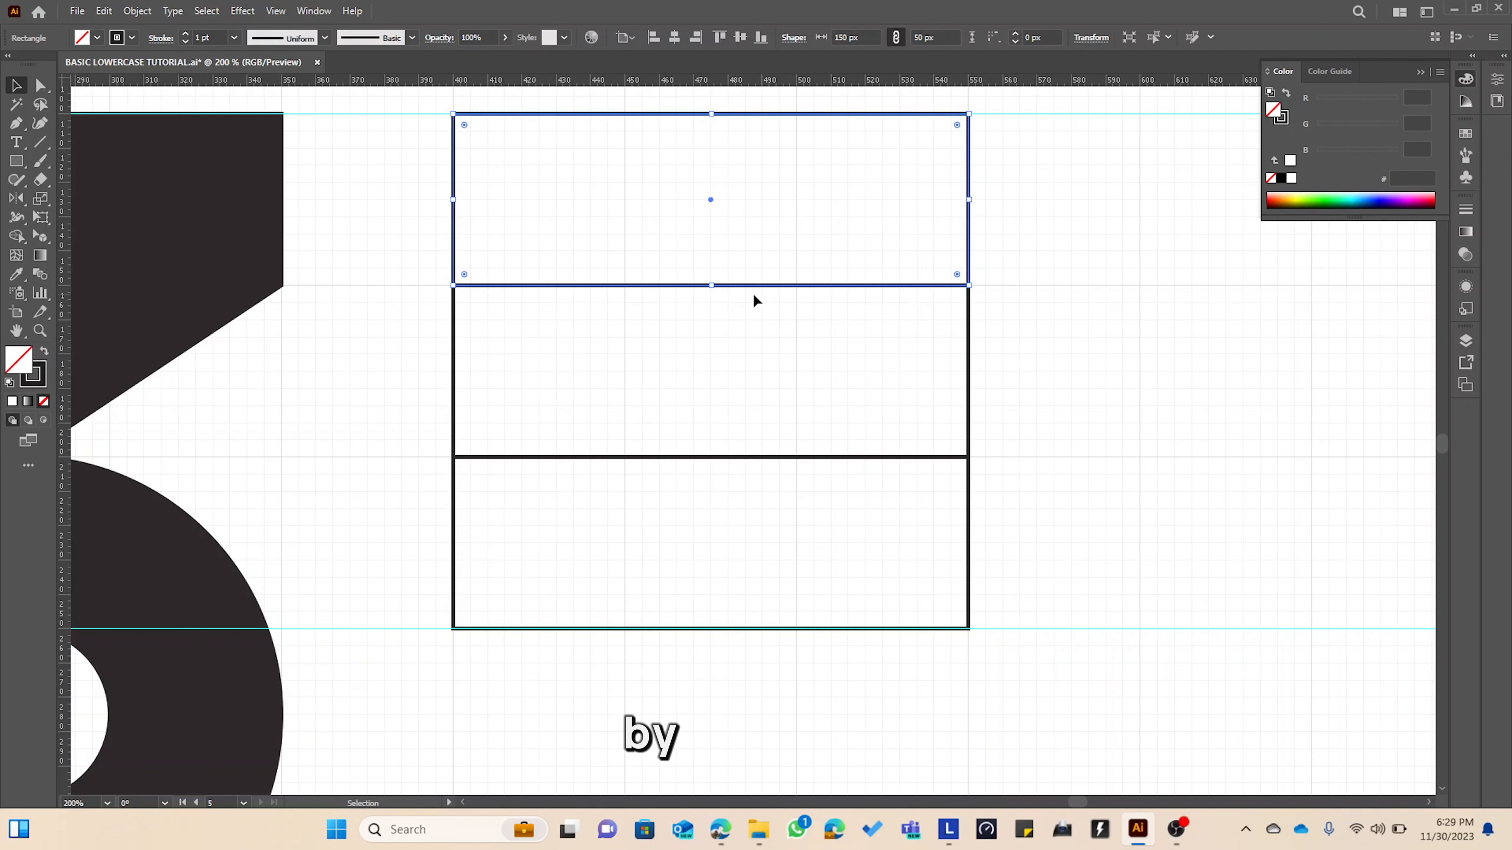
left_click_drag(714, 287, 712, 268)
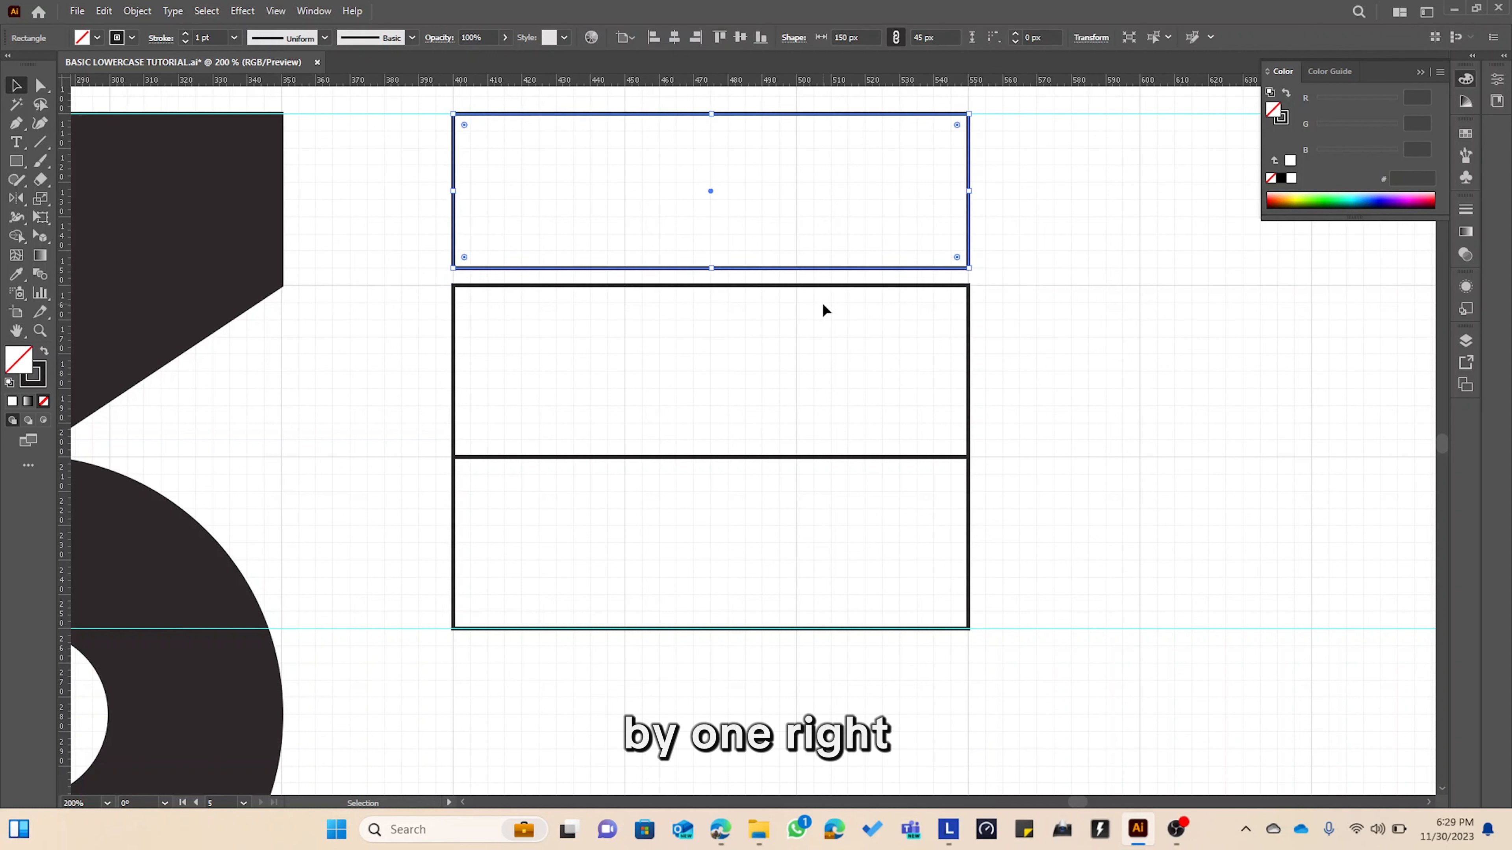
left_click(833, 286)
left_click_drag(712, 457, 712, 440)
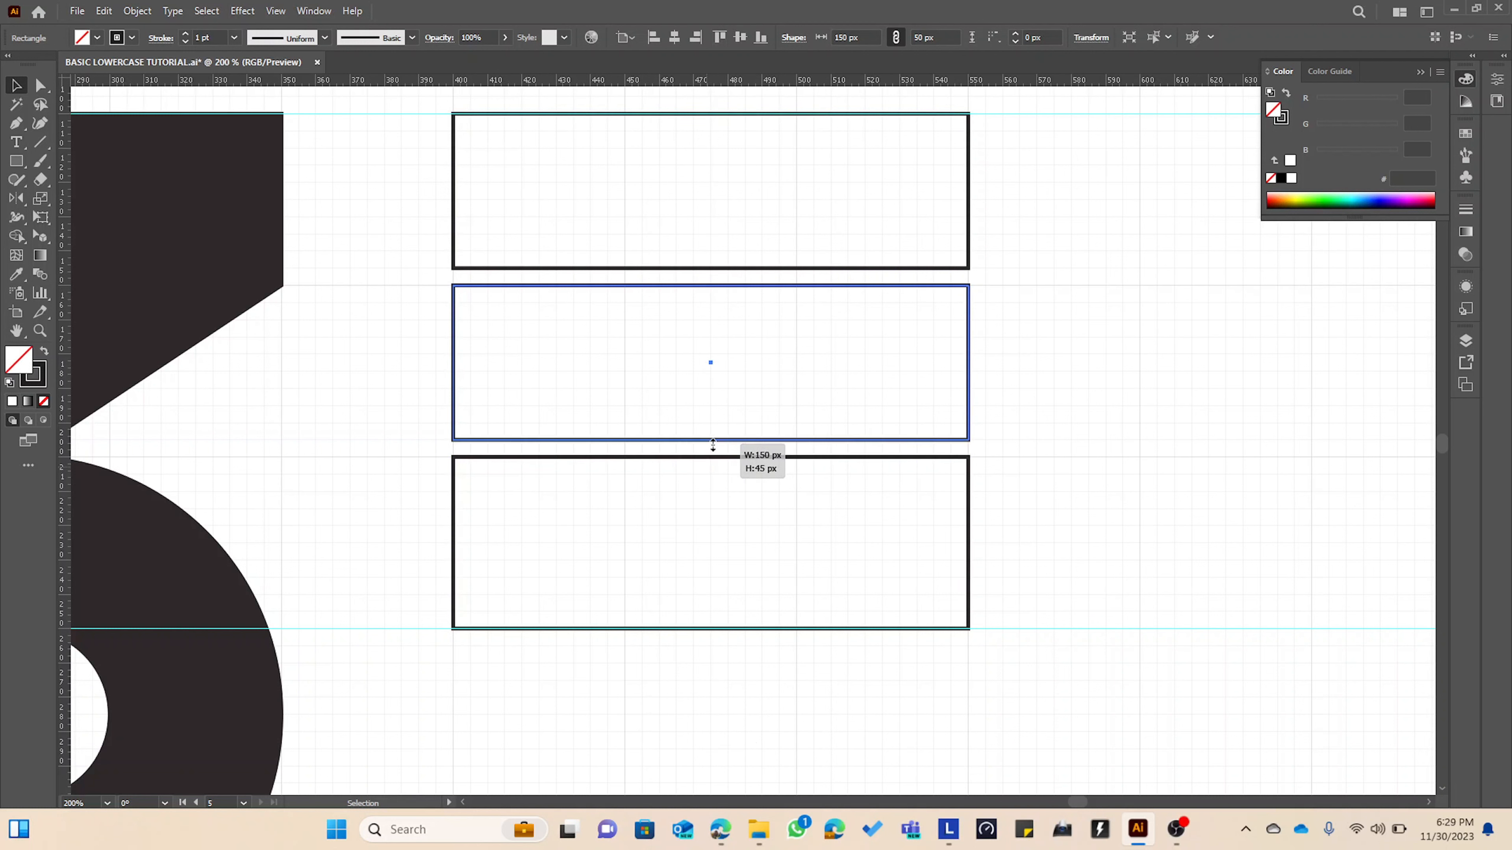
left_click(717, 466)
left_click(710, 627)
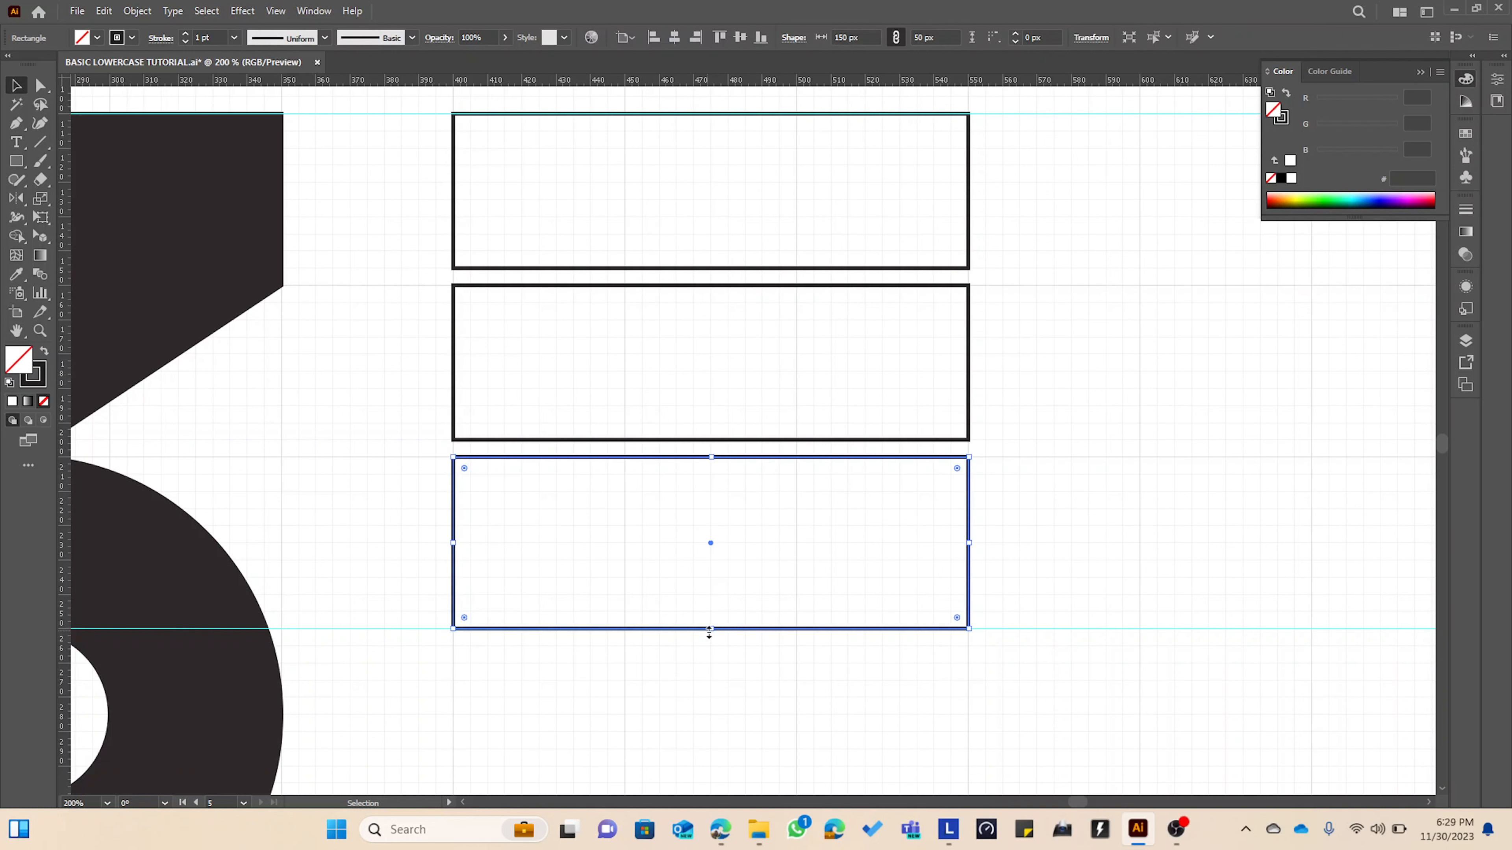
left_click_drag(712, 629, 714, 620)
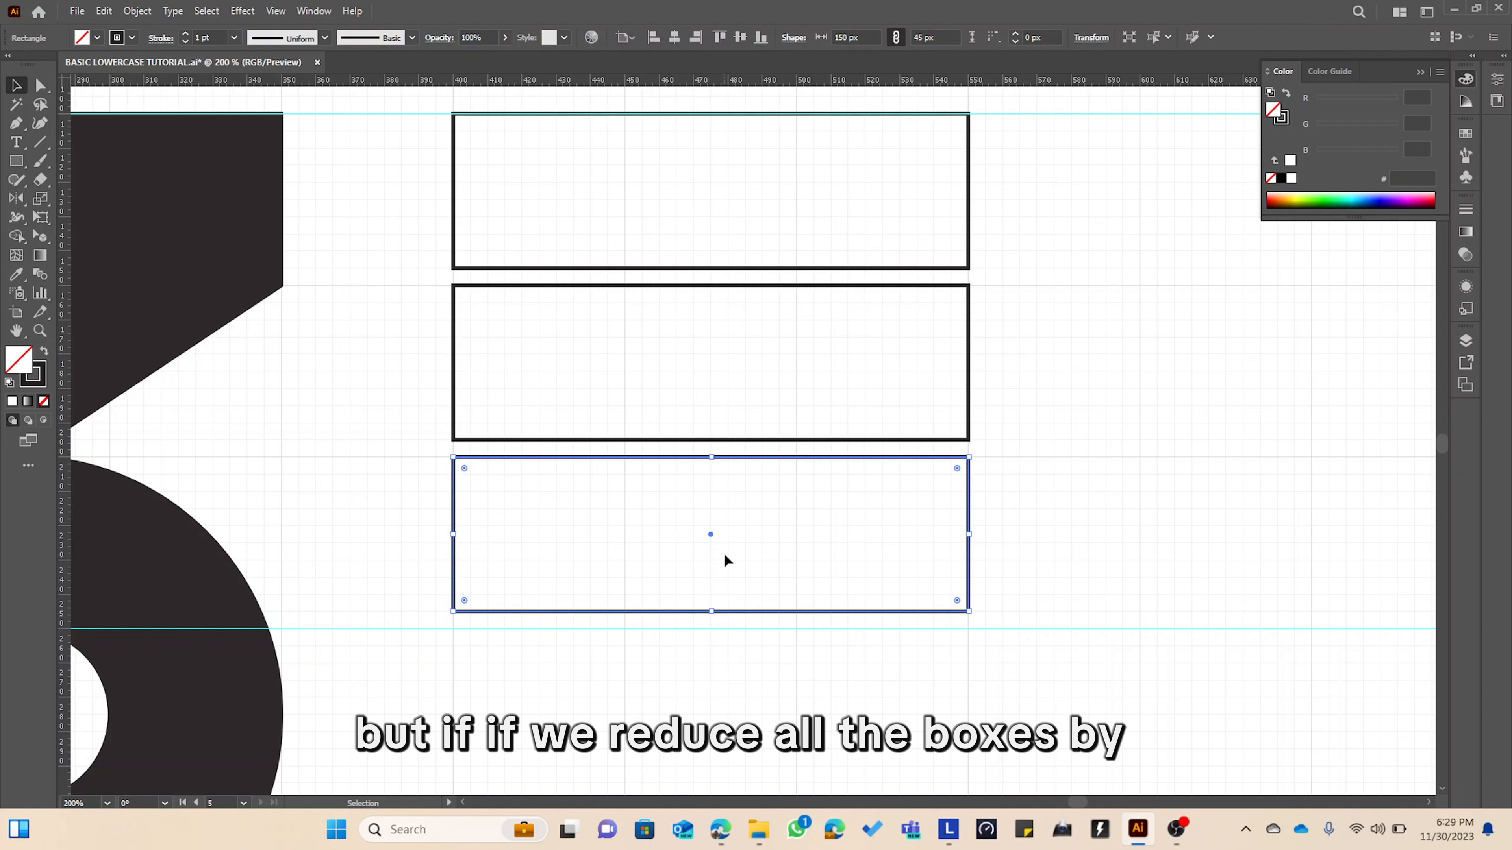
left_click_drag(710, 535, 709, 543)
Try to centre the middle rectangle vertically between the upper and lower rectangles.
left_click(718, 362)
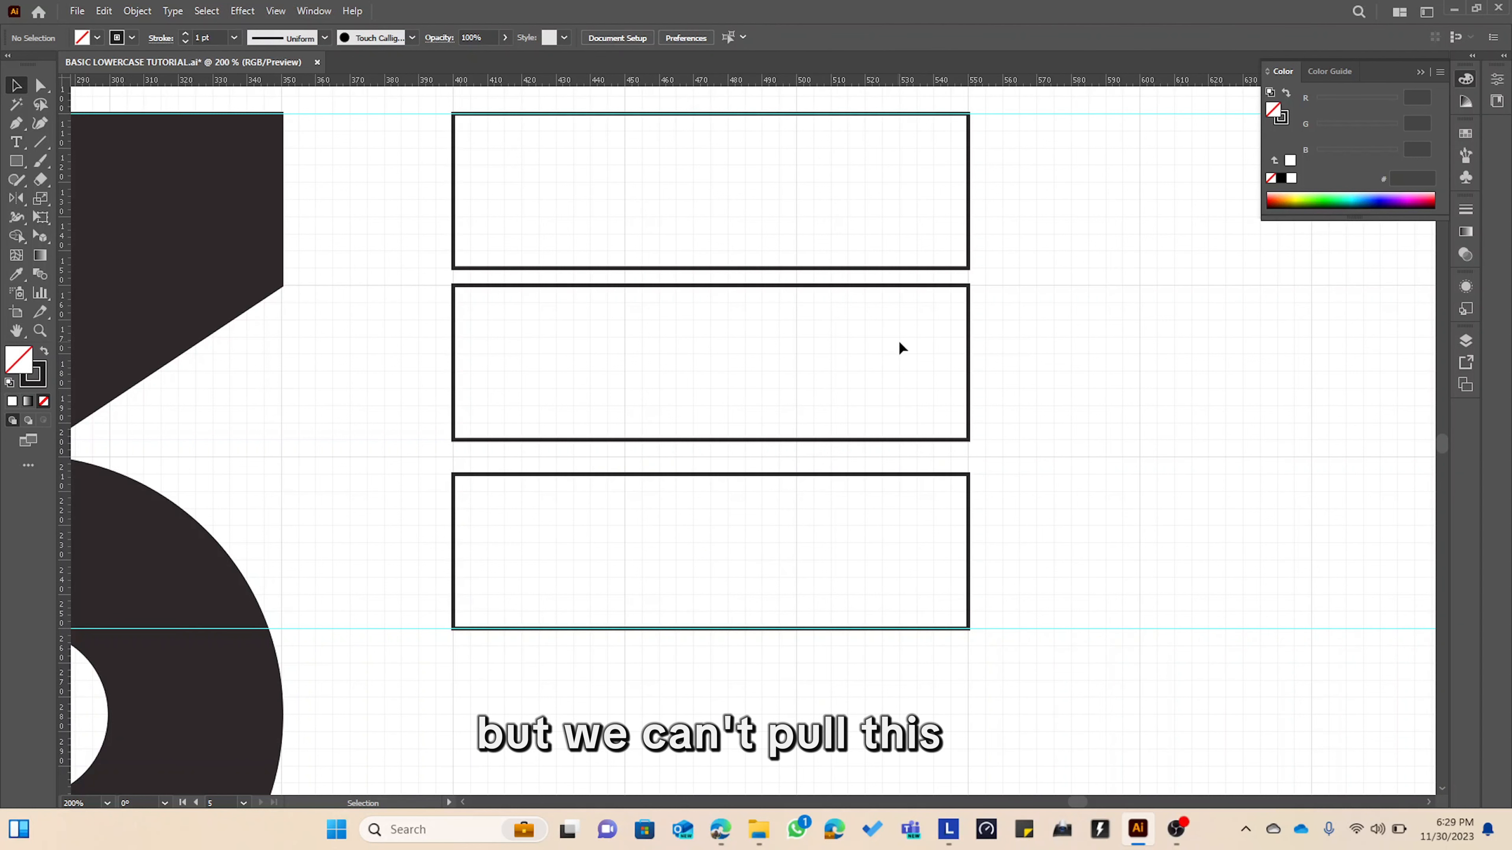
left_click(969, 377)
mouse_move(713, 359)
left_mouse_down()
mouse_move(705, 382)
mouse_move(712, 368)
left_mouse_up()
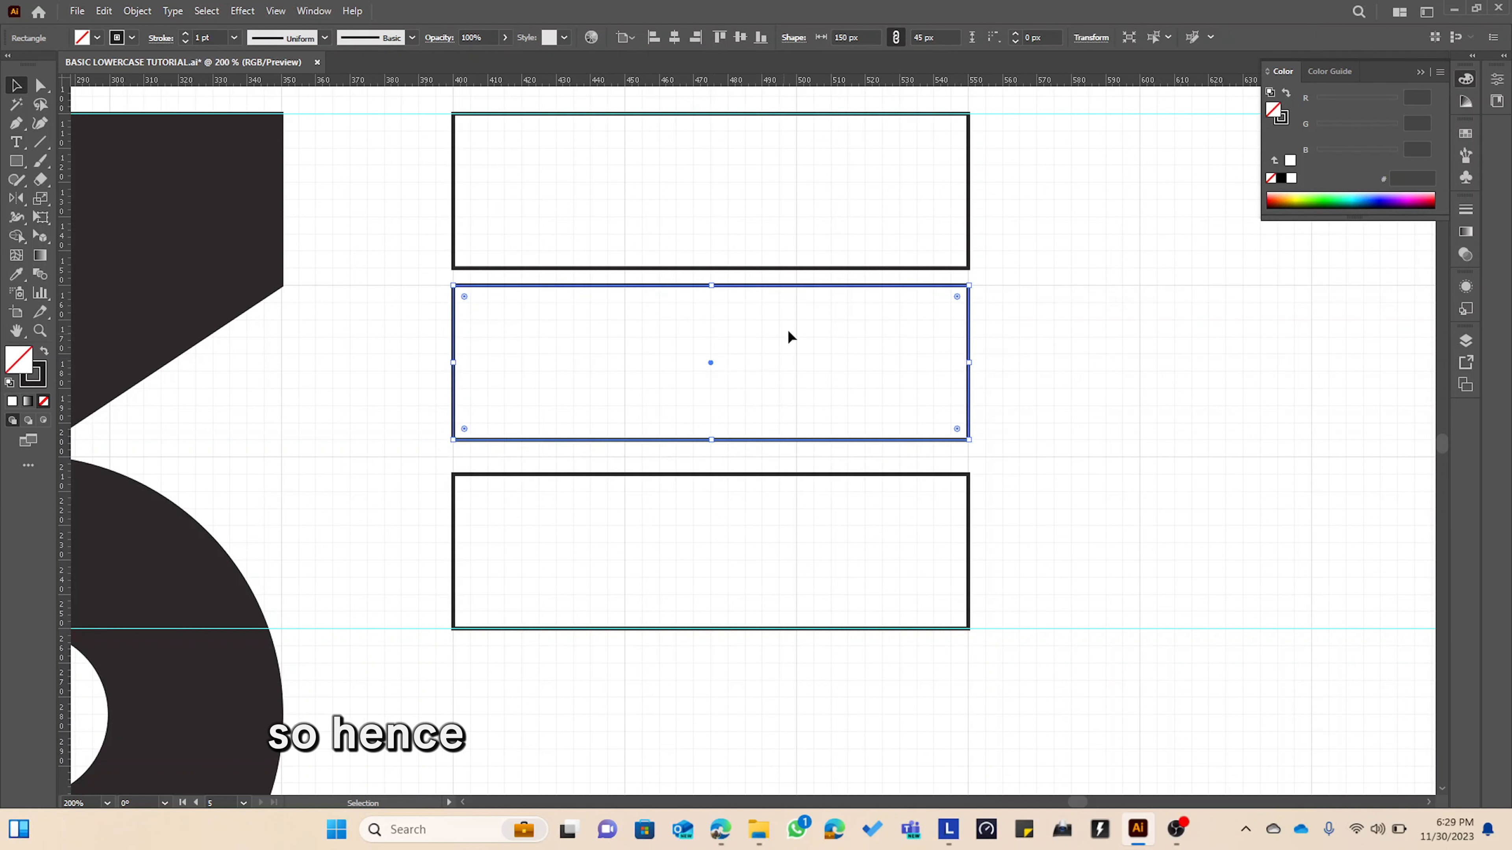
left_click(837, 274)
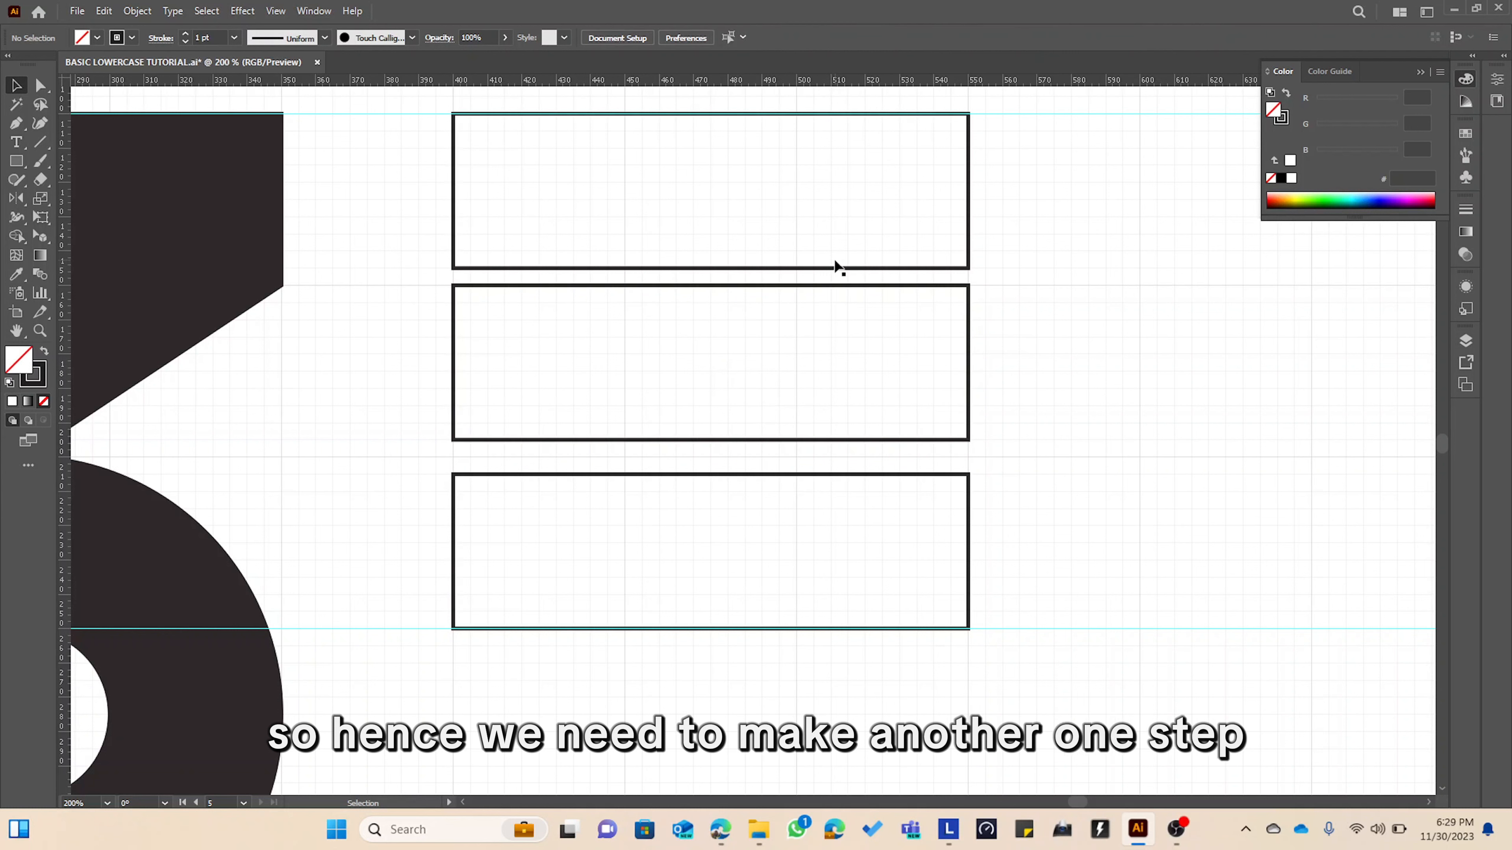
Reduce all three rectangles to 40 px high, trimming the uppermost from below and the other two from above, and deselect.
left_click(838, 268)
left_click_drag(712, 268, 714, 302)
left_click(718, 286)
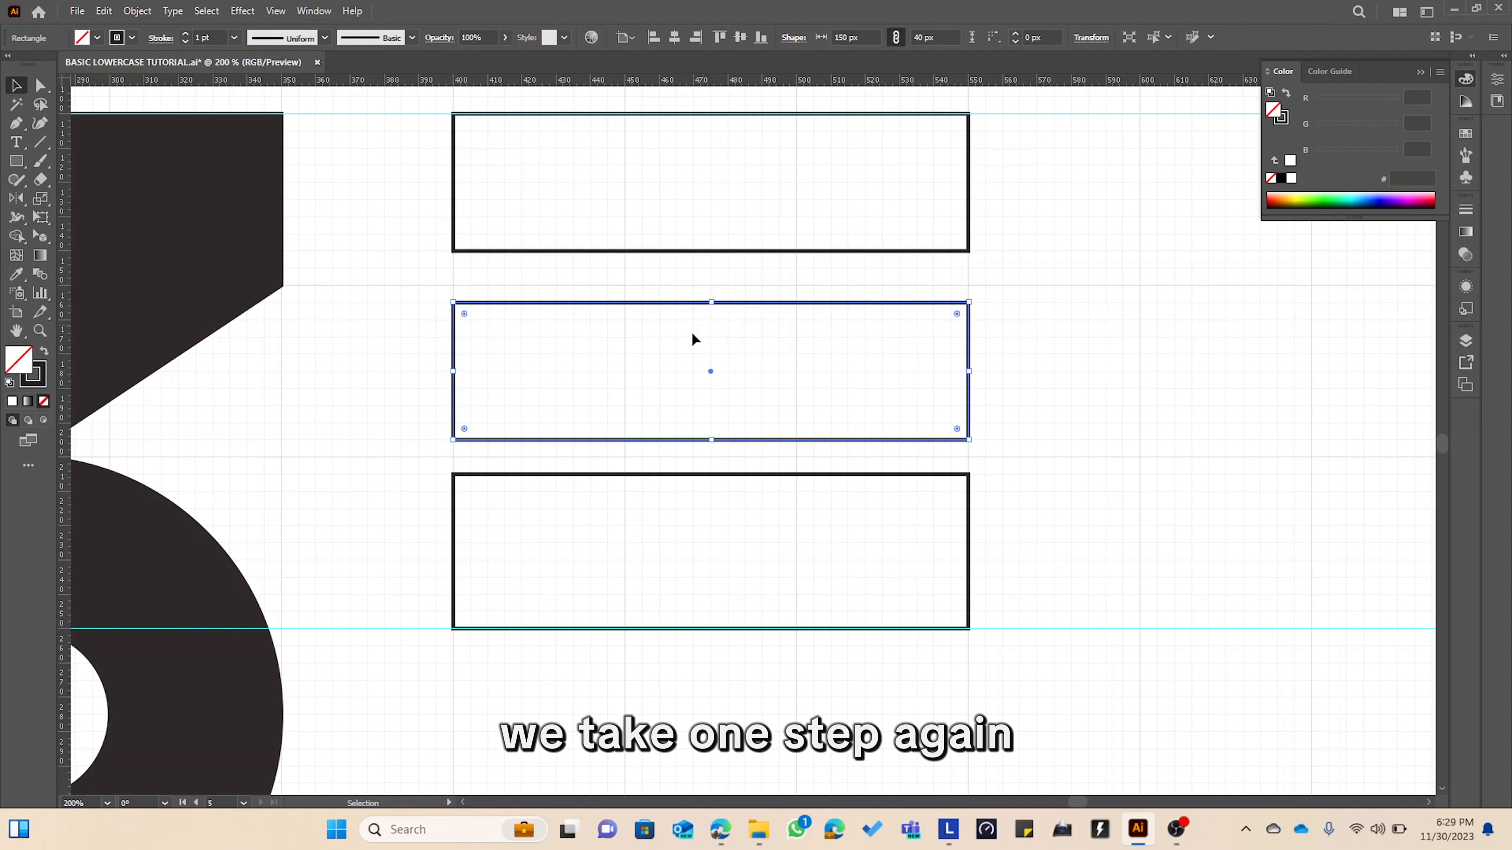
left_click(710, 476)
left_click_drag(712, 477, 713, 492)
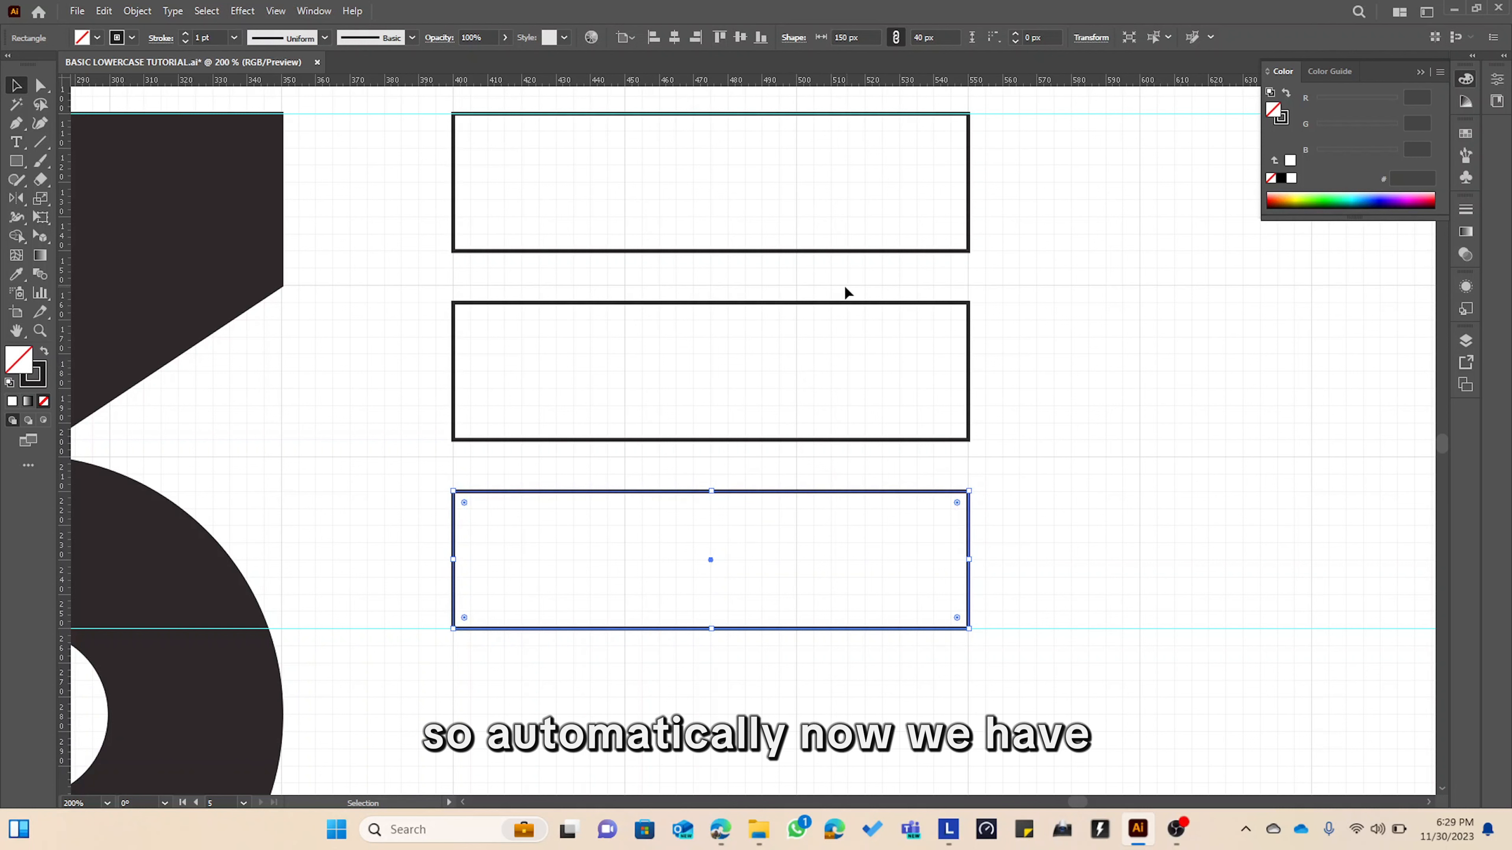
left_click(804, 294)
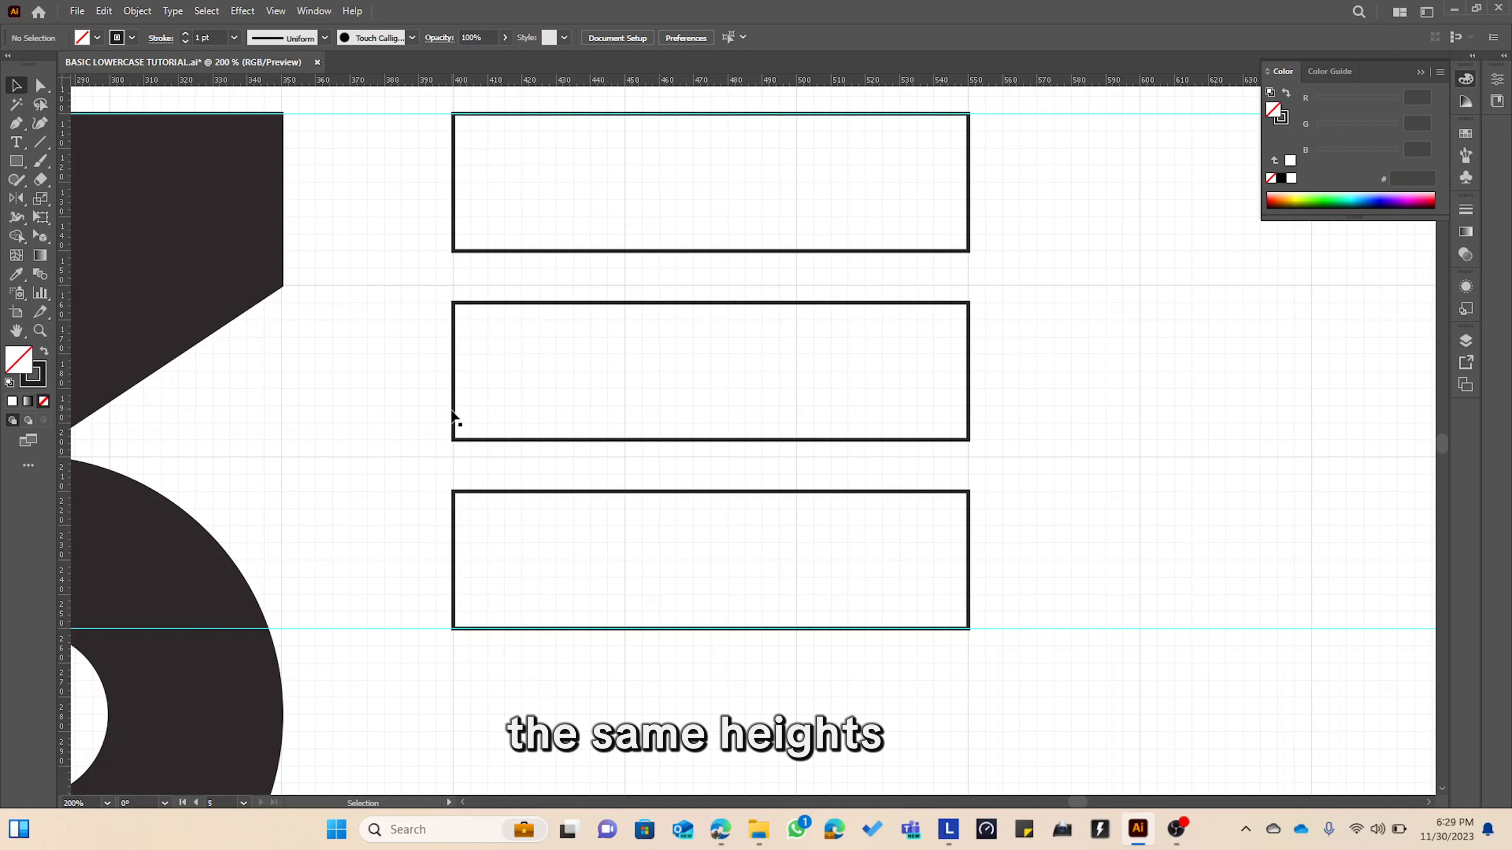
Check the middle rectangle's height and spacing against the rectangles above and below it.
left_click(711, 304)
mouse_move(709, 371)
left_mouse_down()
mouse_move(722, 233)
mouse_move(702, 184)
mouse_move(702, 364)
left_mouse_up()
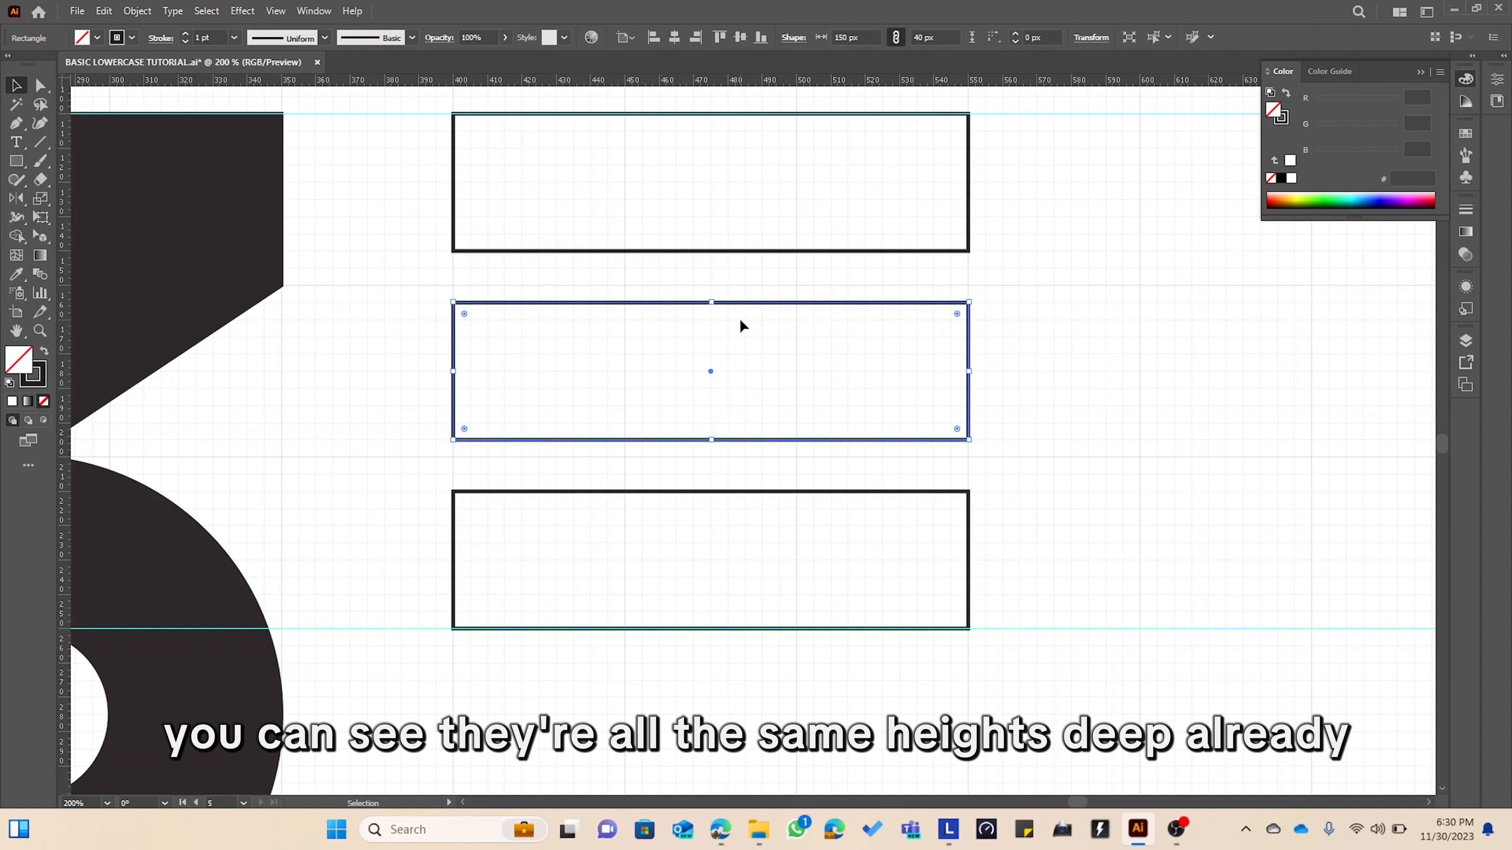
scroll(733, 324, "down", 4)
scroll(733, 325, "up", 4)
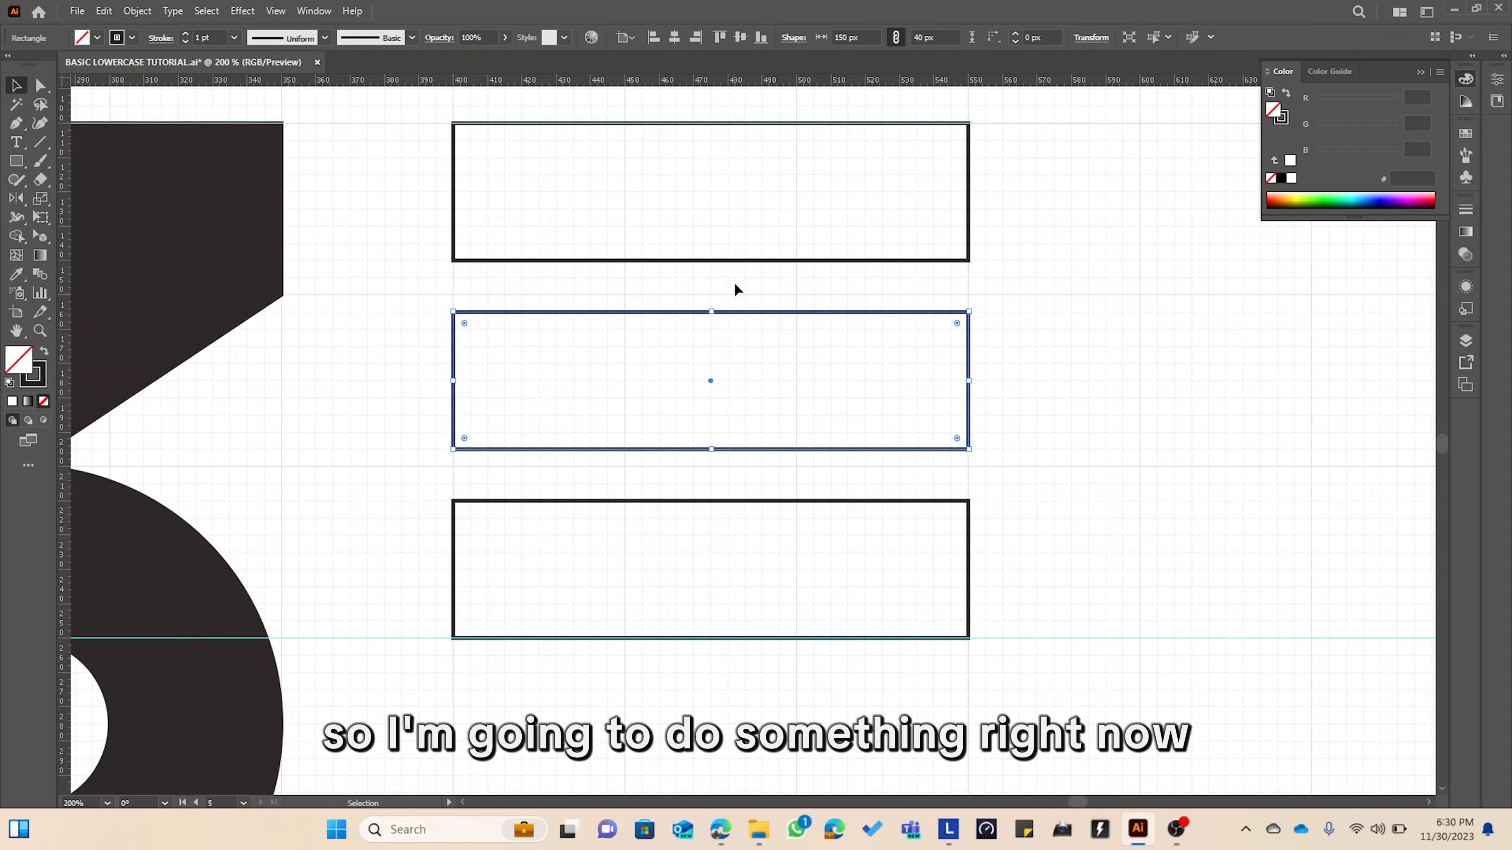
Add four horizontal guides along the upper rectangle's lower edge, both edges of the middle rectangle, and the lowest rectangle's upper edge.
left_click(774, 281)
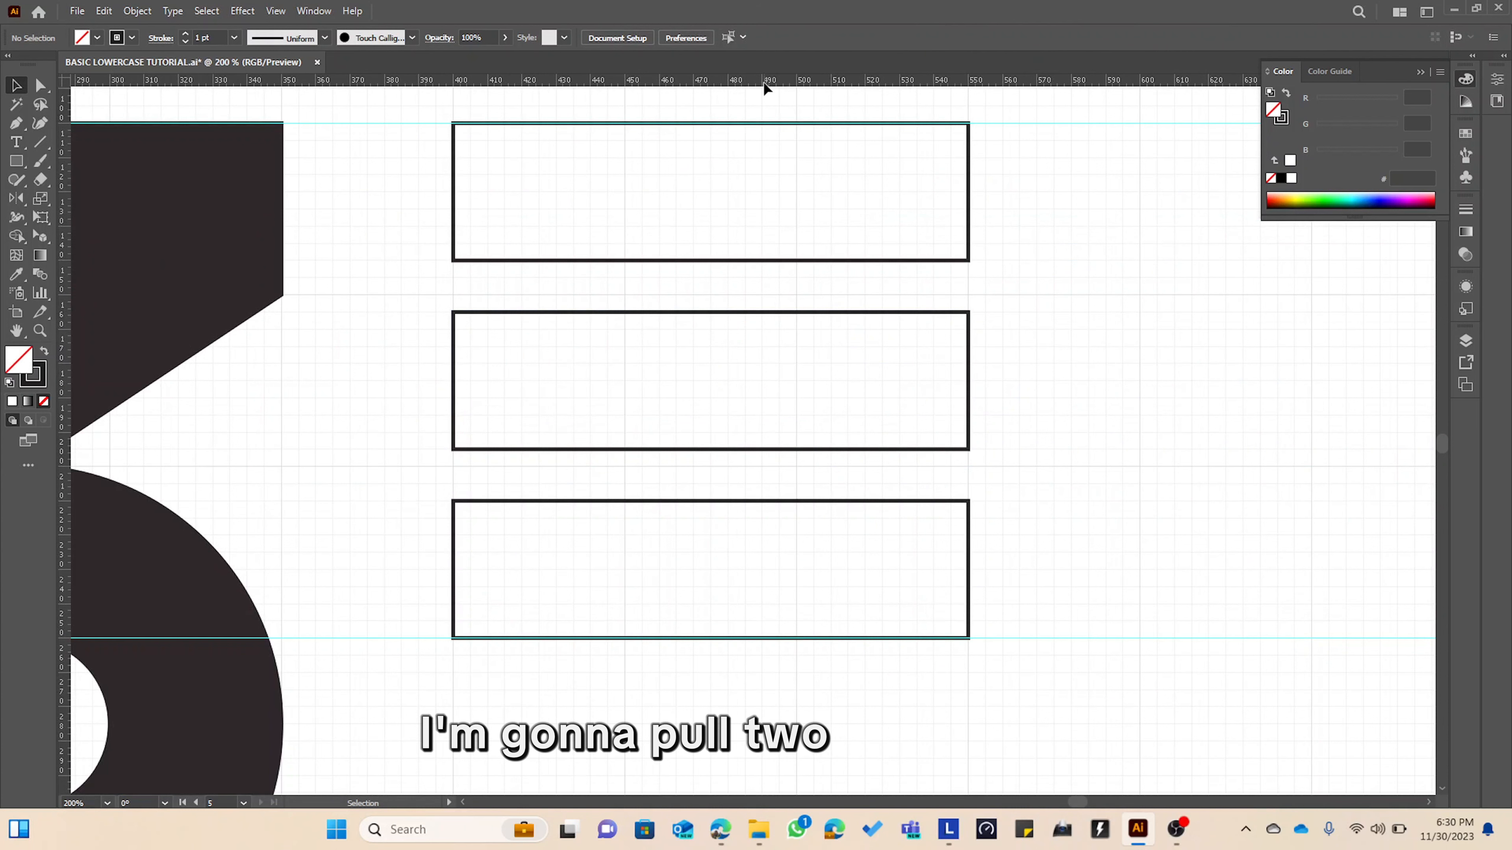
left_click_drag(763, 80, 729, 260)
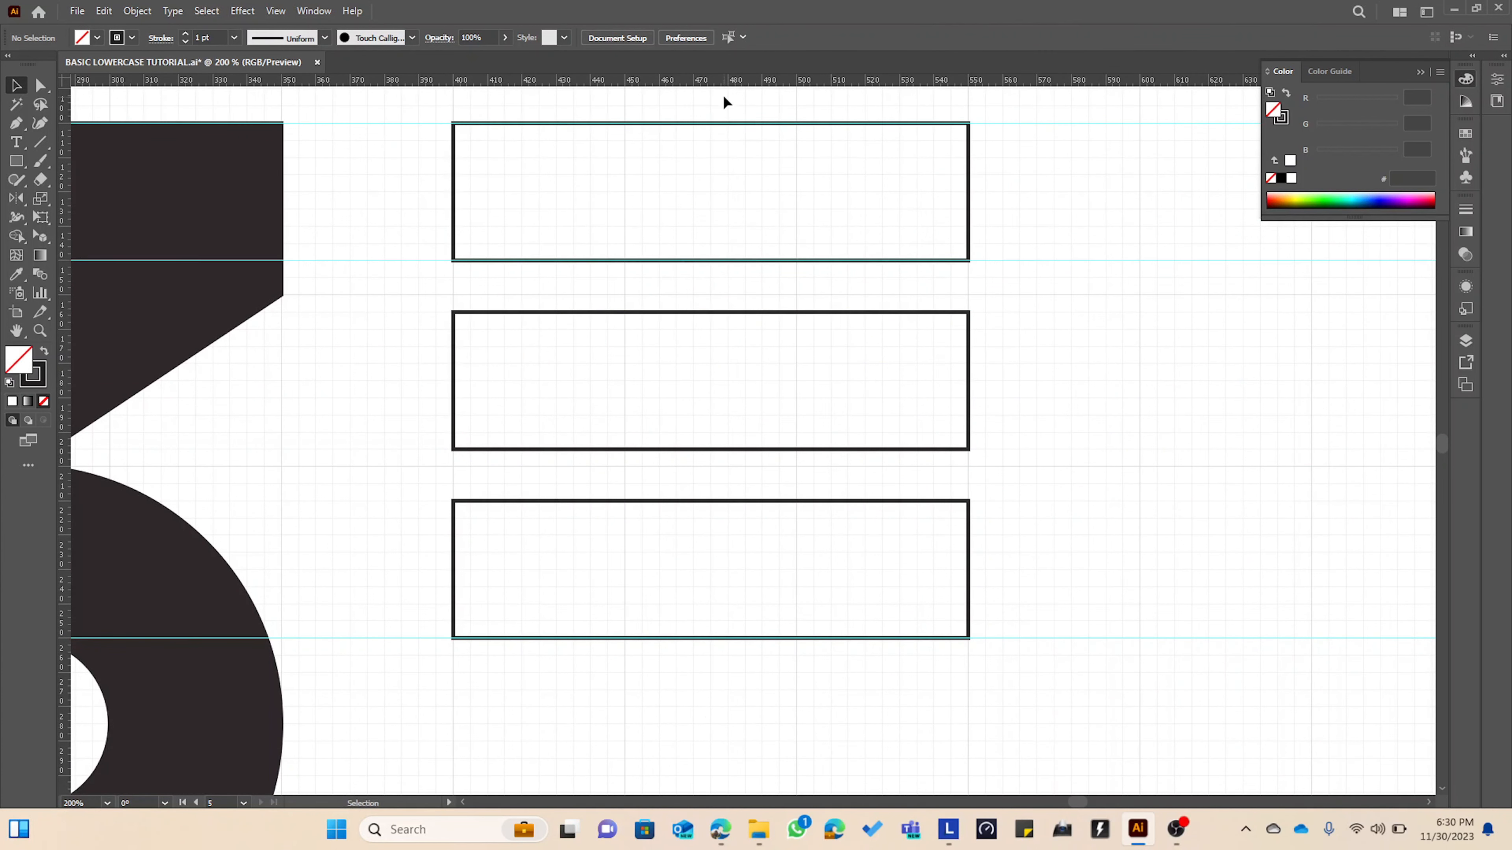
left_click_drag(723, 80, 697, 322)
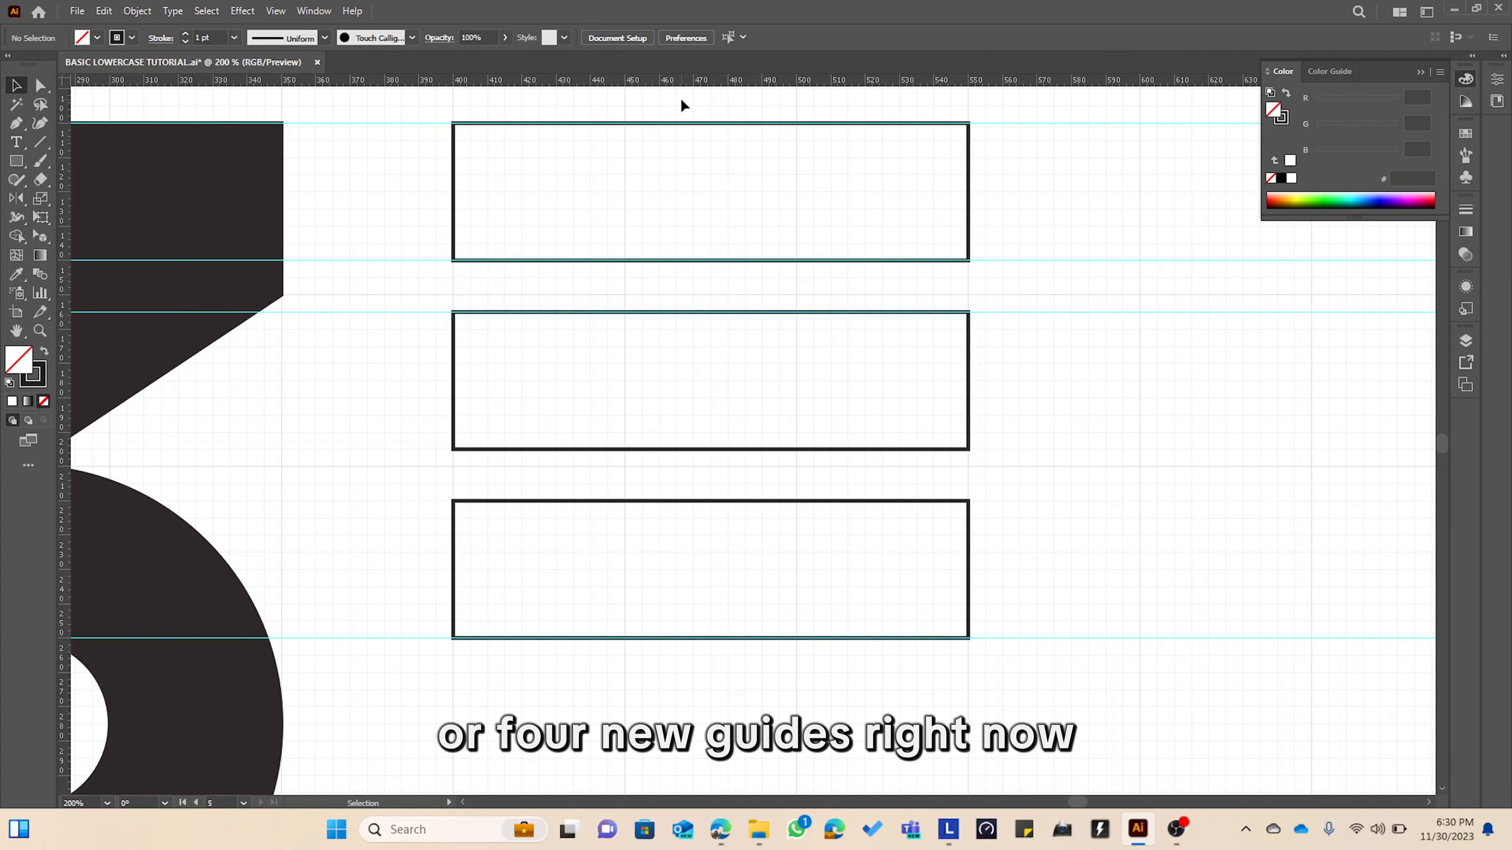
left_click_drag(685, 80, 671, 450)
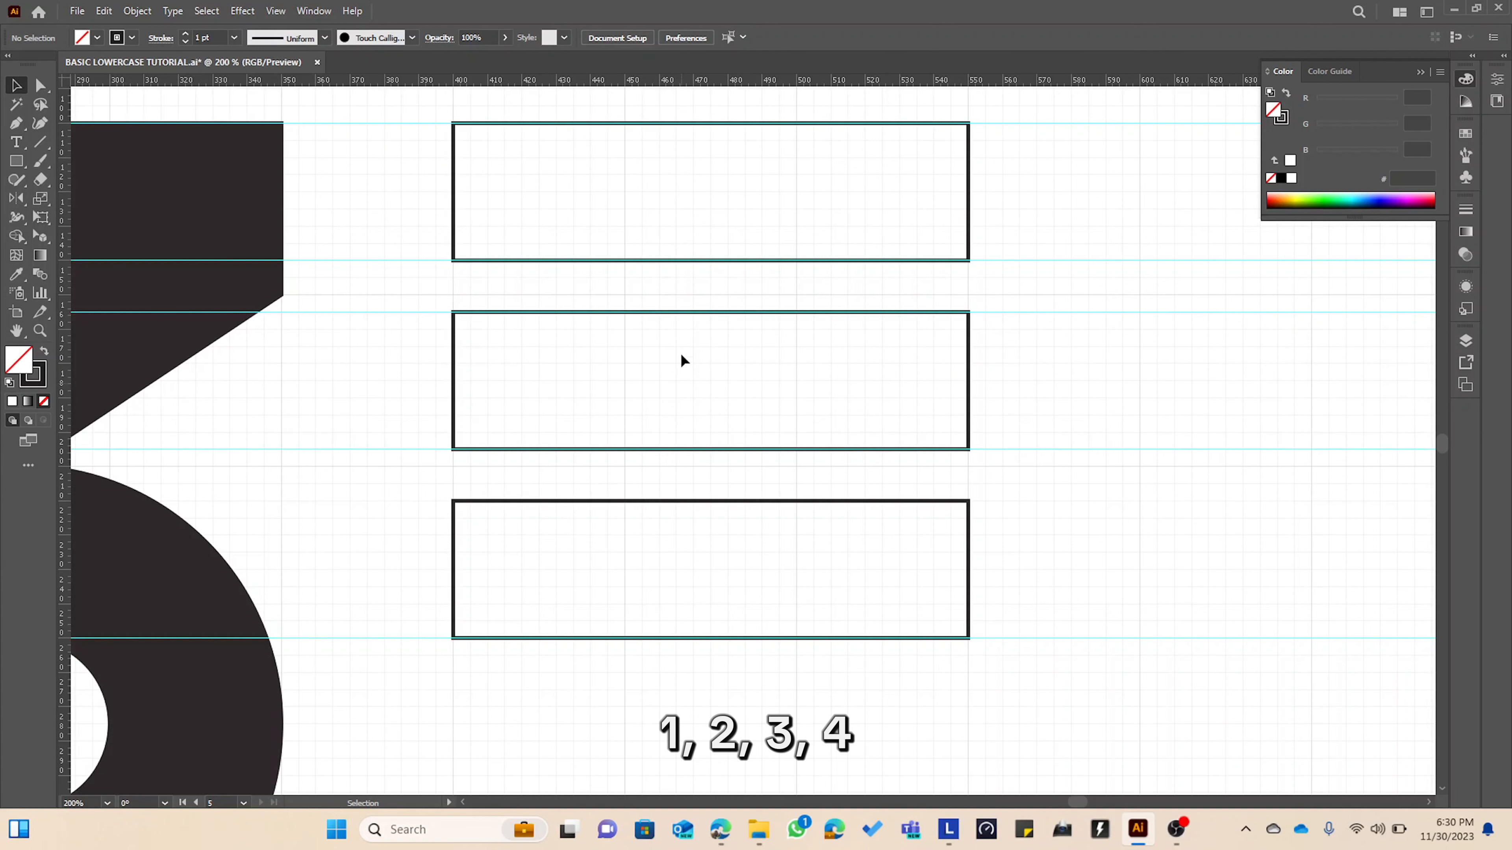
left_click_drag(727, 82, 717, 500)
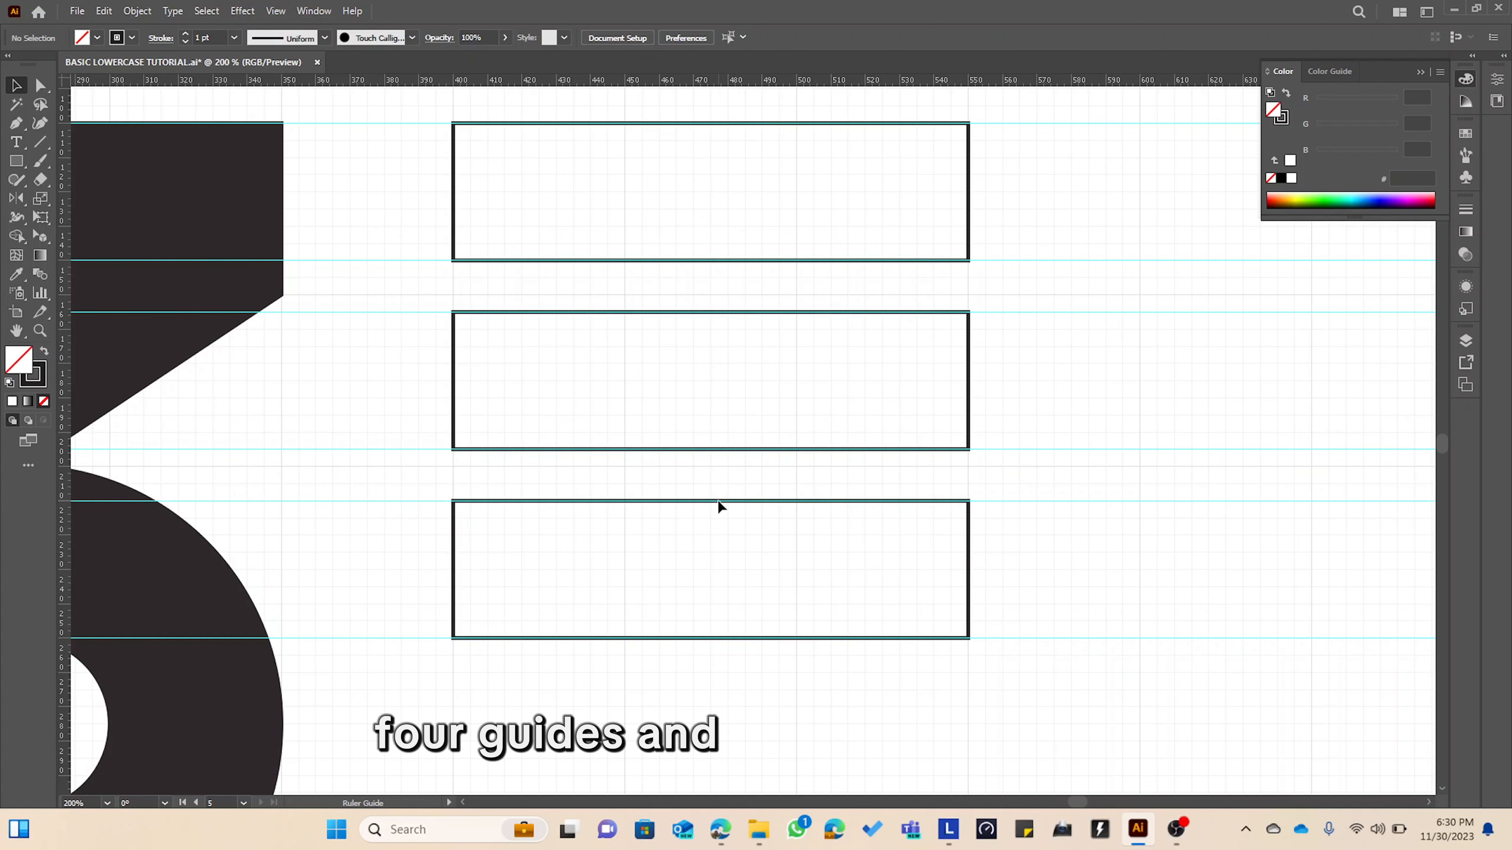
Compare the new guides with the circles of the outlined s construction on the second artboard, and return to the three rectangles.
scroll(718, 506, "down", 4)
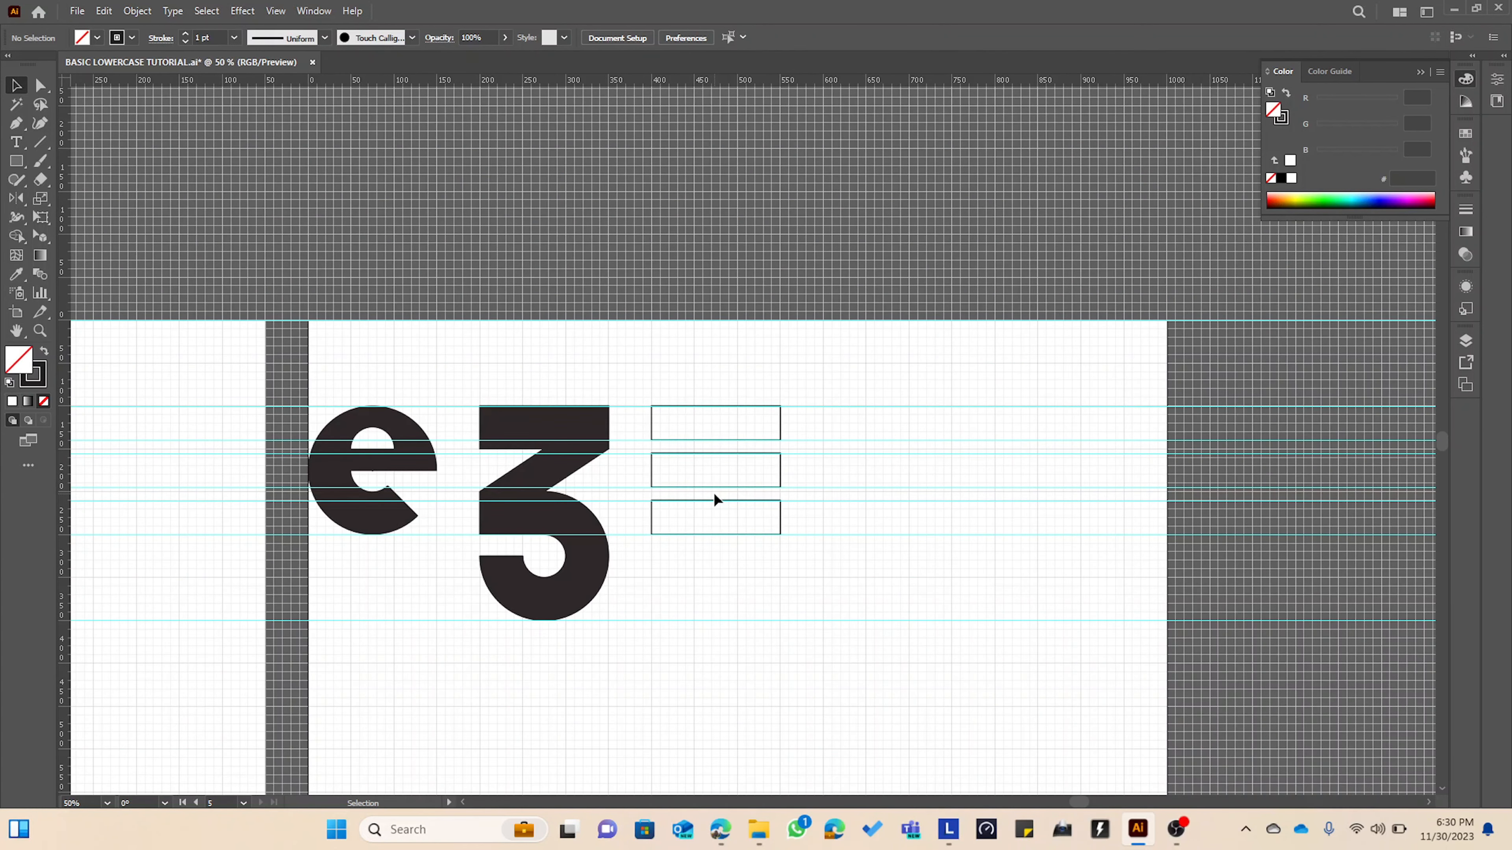
scroll(567, 506, "left", 10)
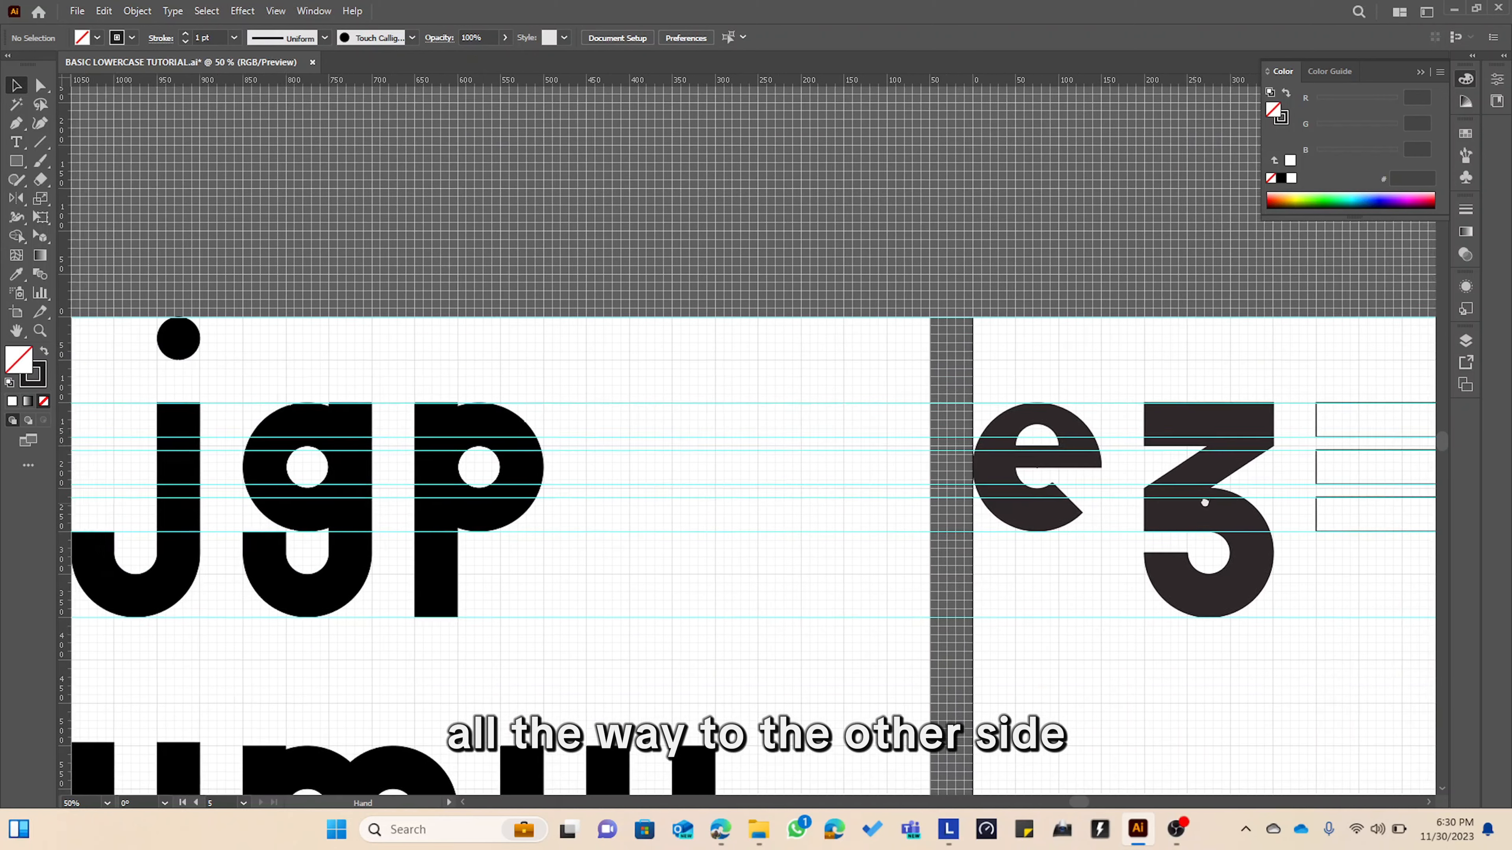
scroll(523, 485, "left", 10)
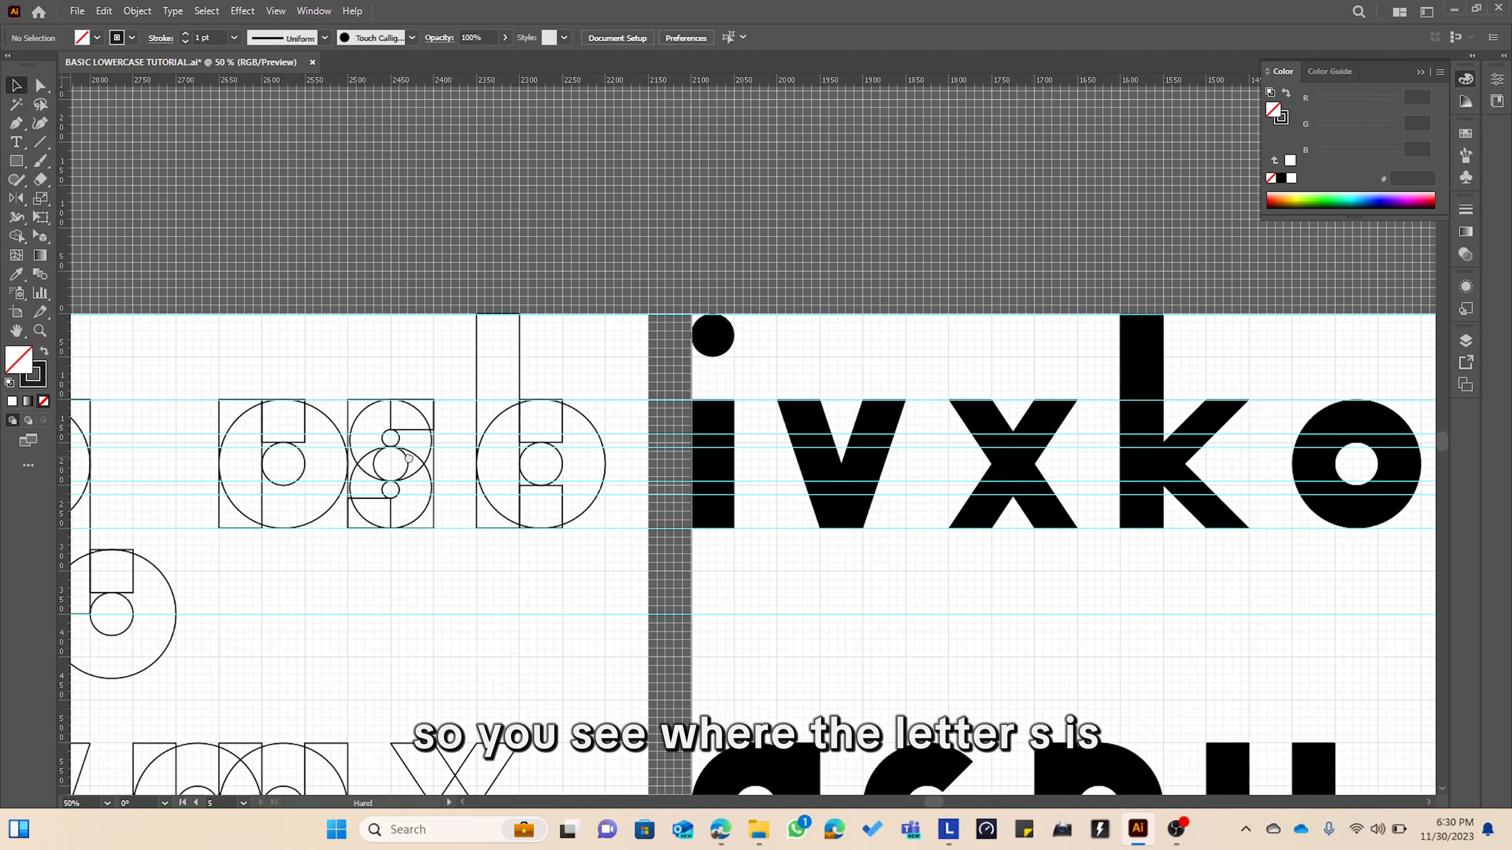
left_click_drag(408, 458, 698, 460)
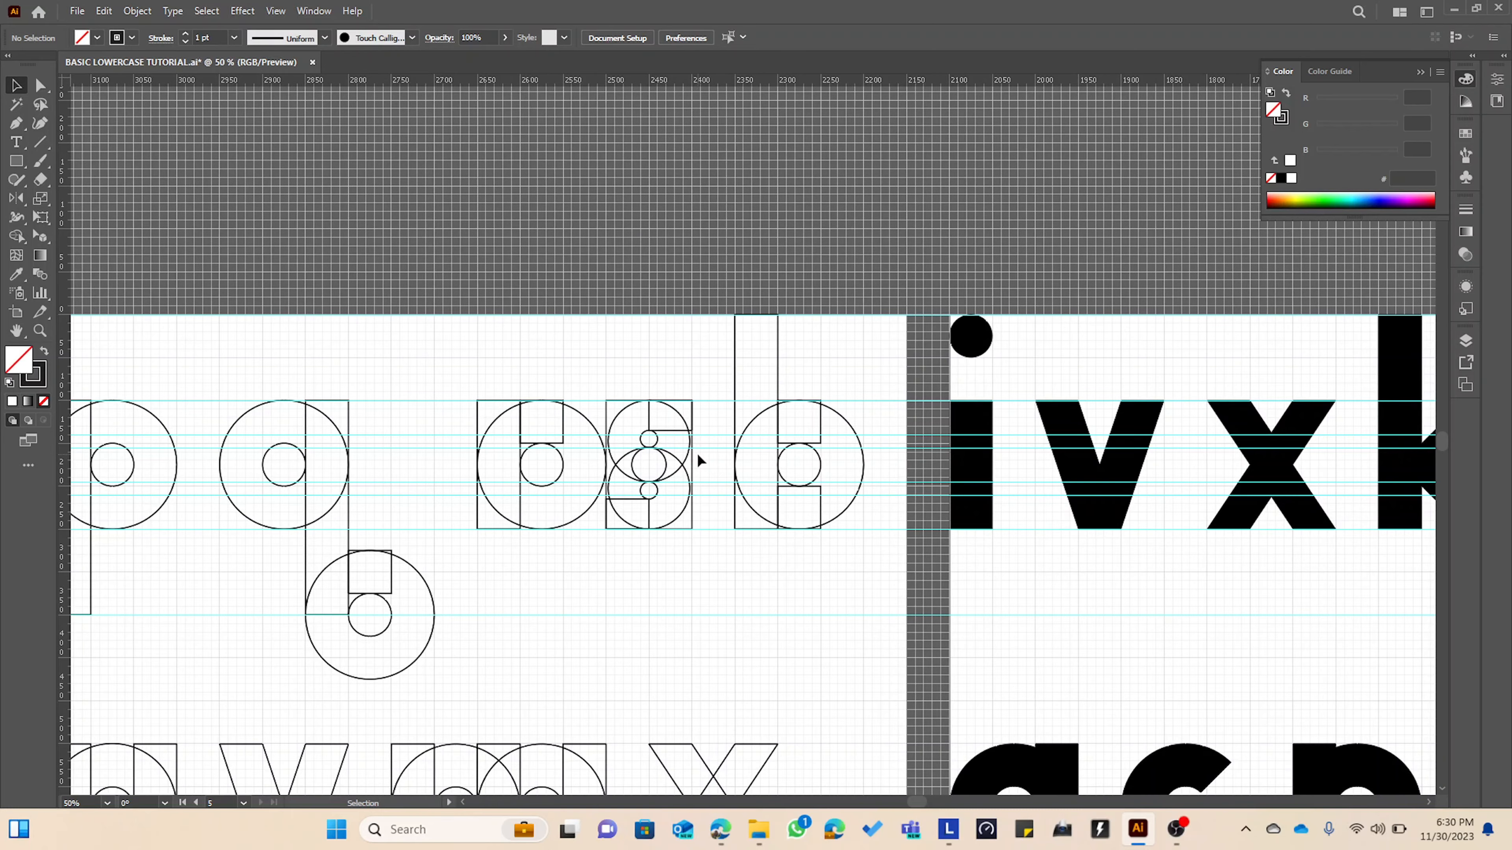
scroll(696, 451, "up", 4)
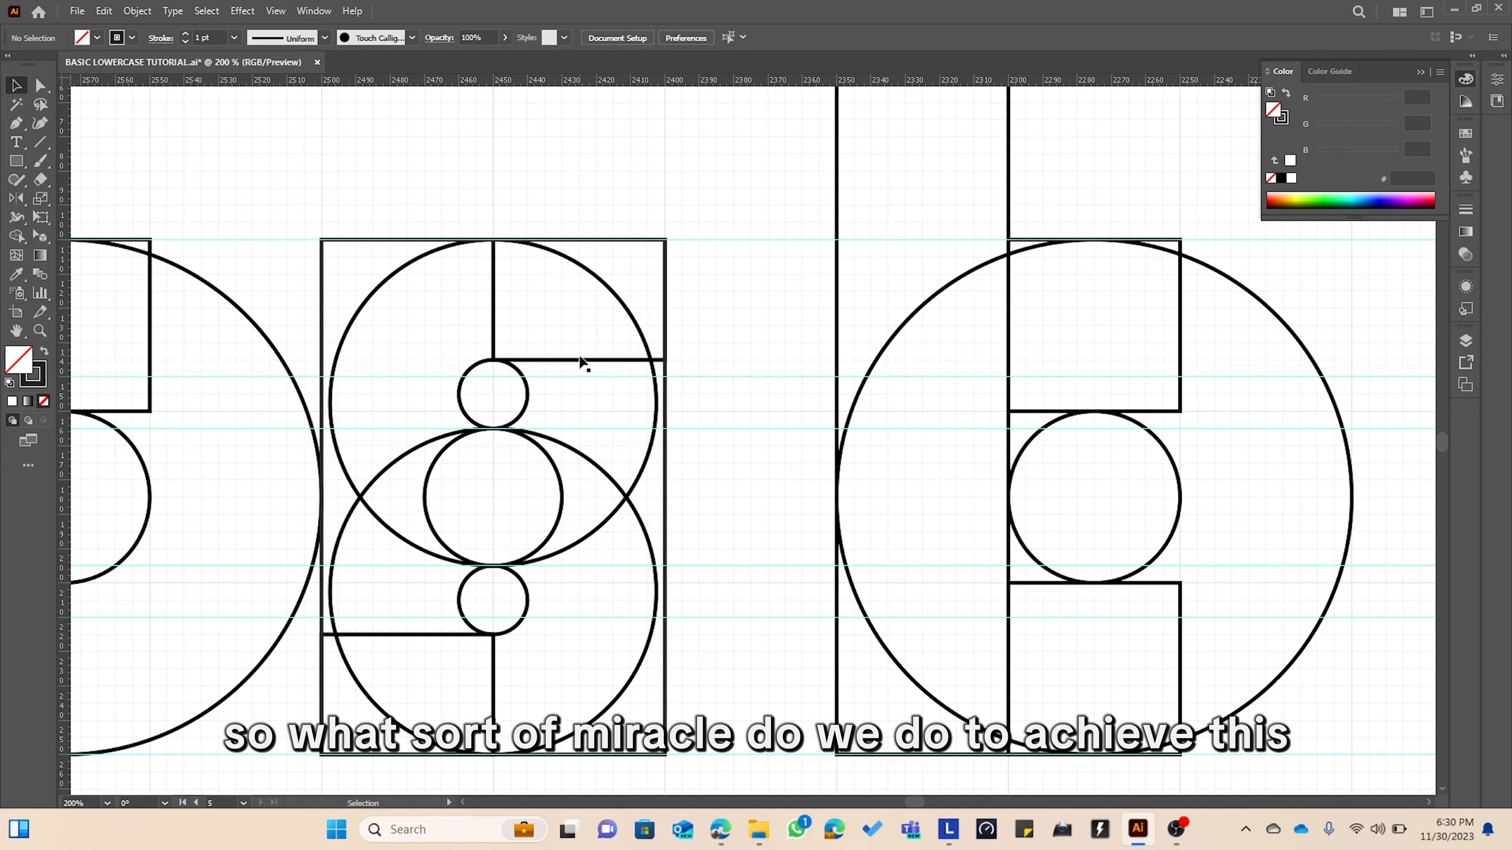
scroll(725, 473, "down", 2)
left_click_drag(1068, 459, 302, 462)
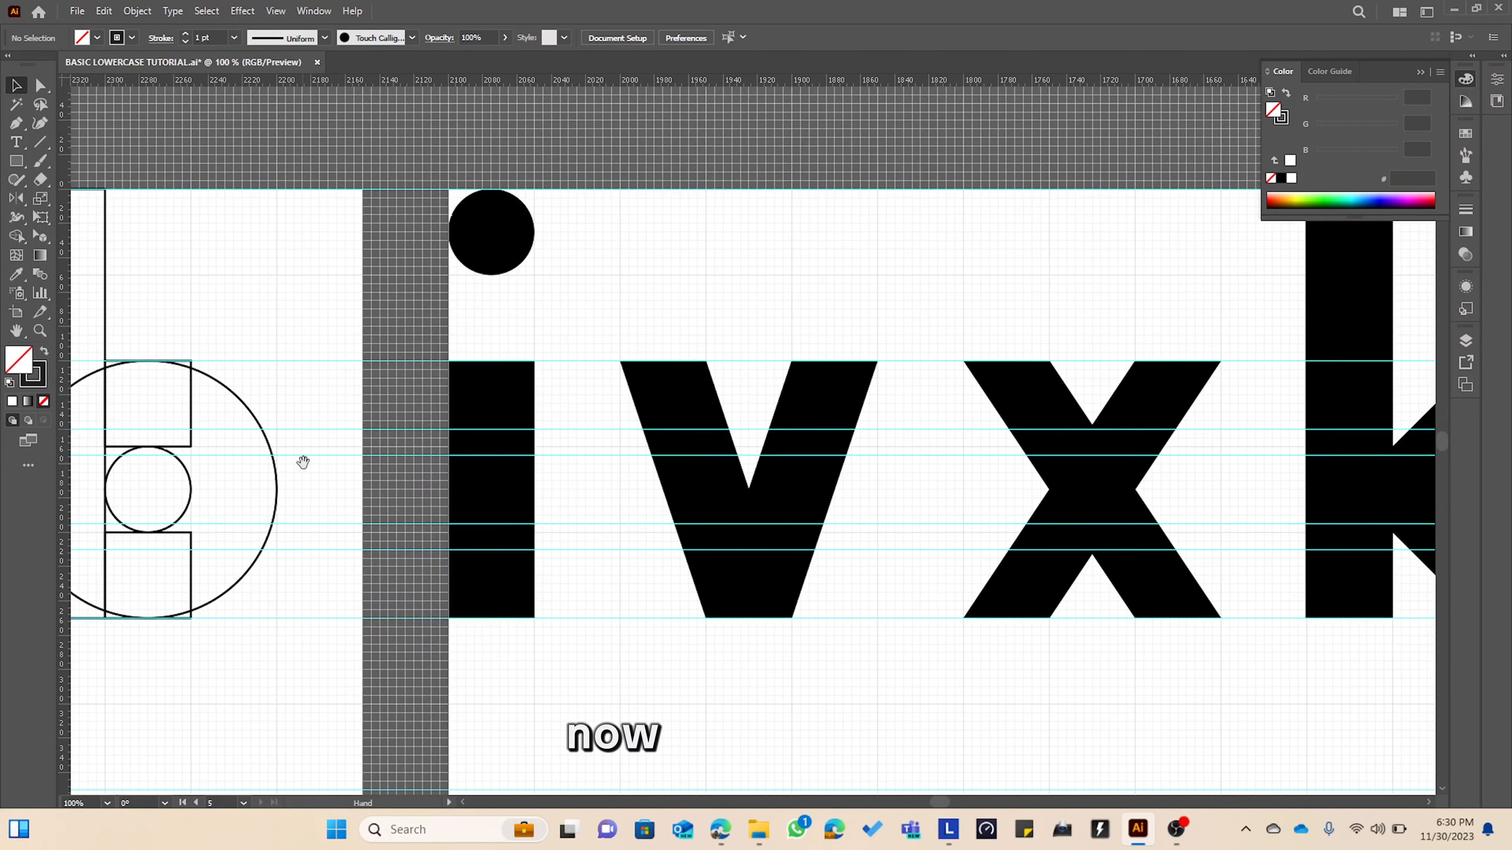
left_click_drag(1120, 447, 292, 456)
left_click_drag(1168, 445, 452, 439)
left_click_drag(938, 470, 223, 445)
left_click_drag(1119, 458, 514, 454)
left_click_drag(1225, 458, 395, 459)
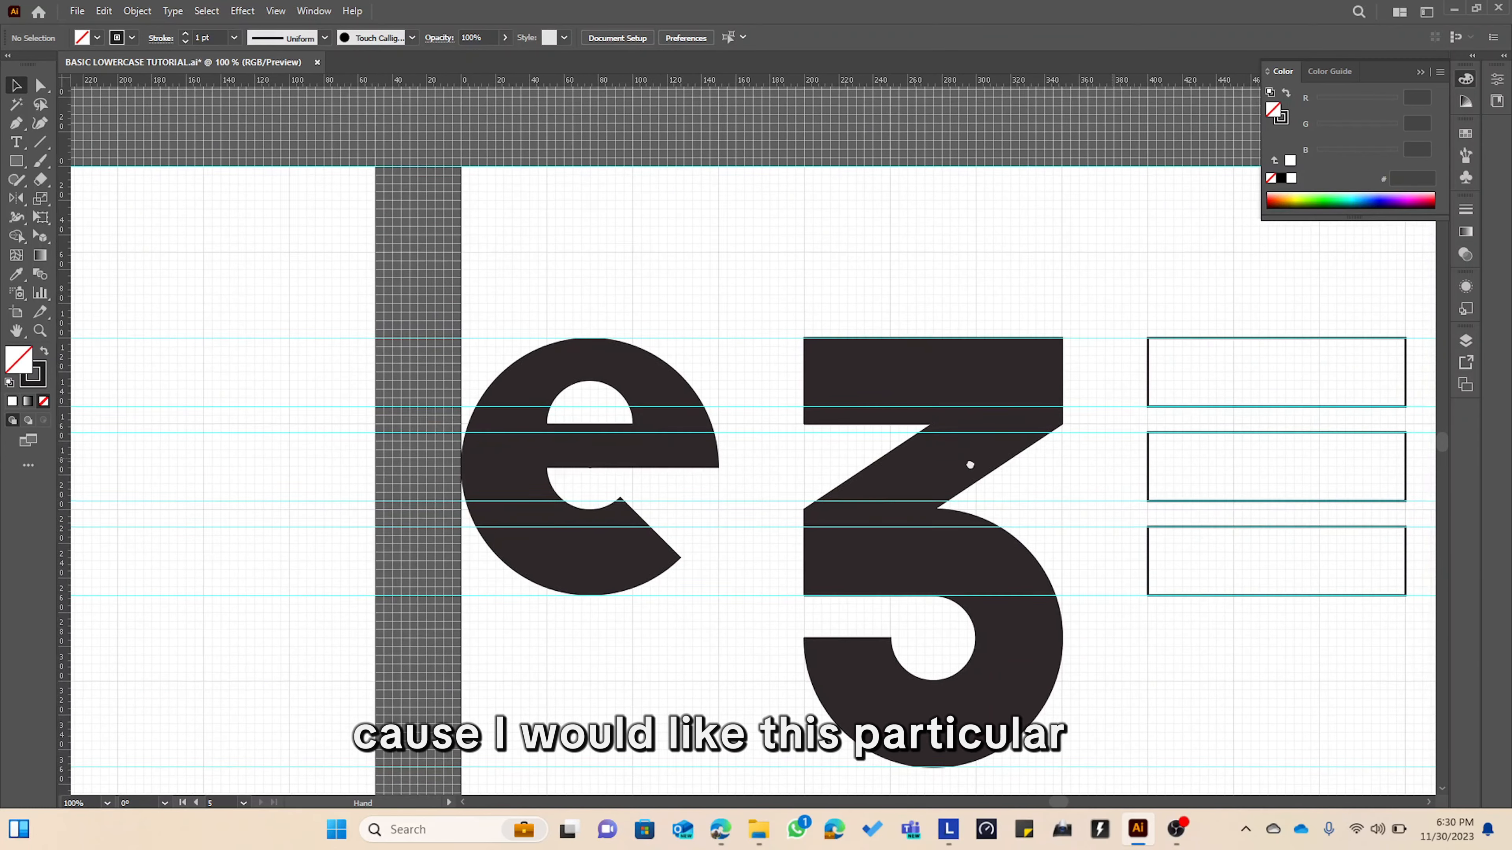
left_click_drag(1111, 458, 674, 456)
left_click_drag(809, 486, 697, 472)
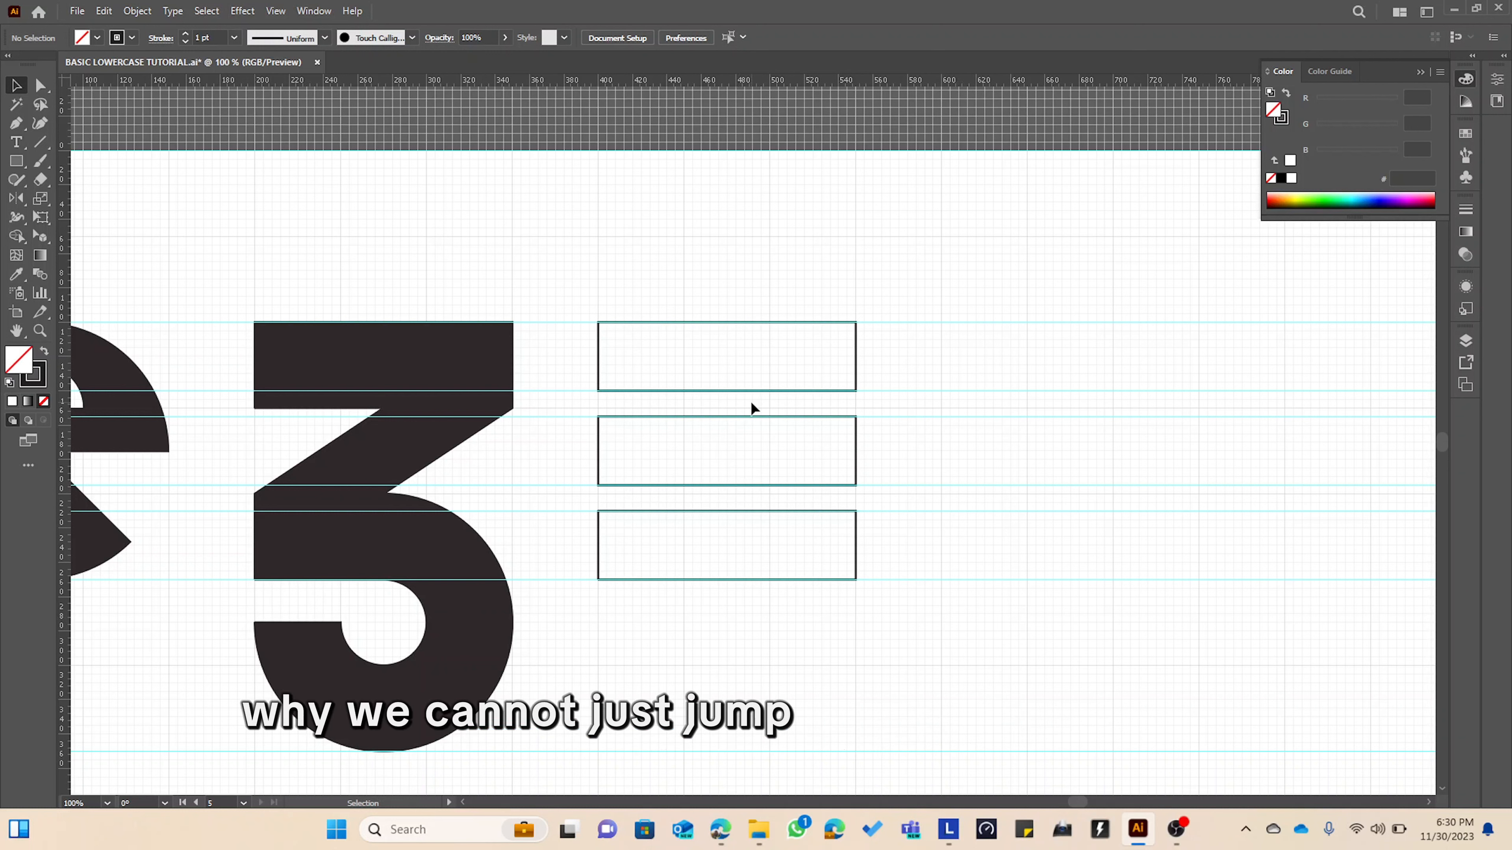
Draw a 150 px vertical centre line through the three rectangles and a 40 px circle centred on it inside the middle rectangle.
left_click(37, 143)
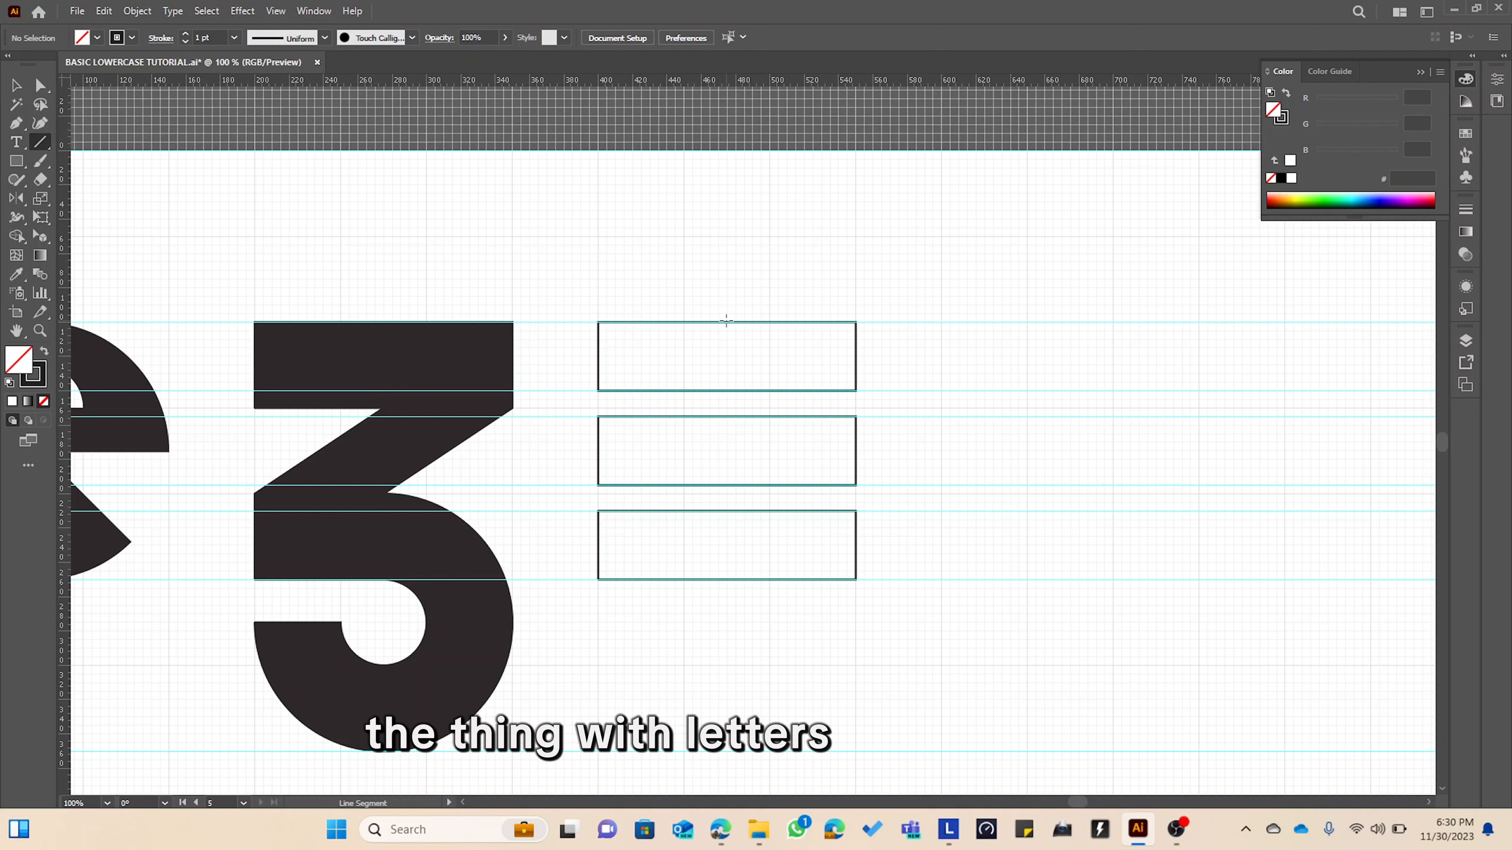
left_click_drag(728, 322, 727, 579)
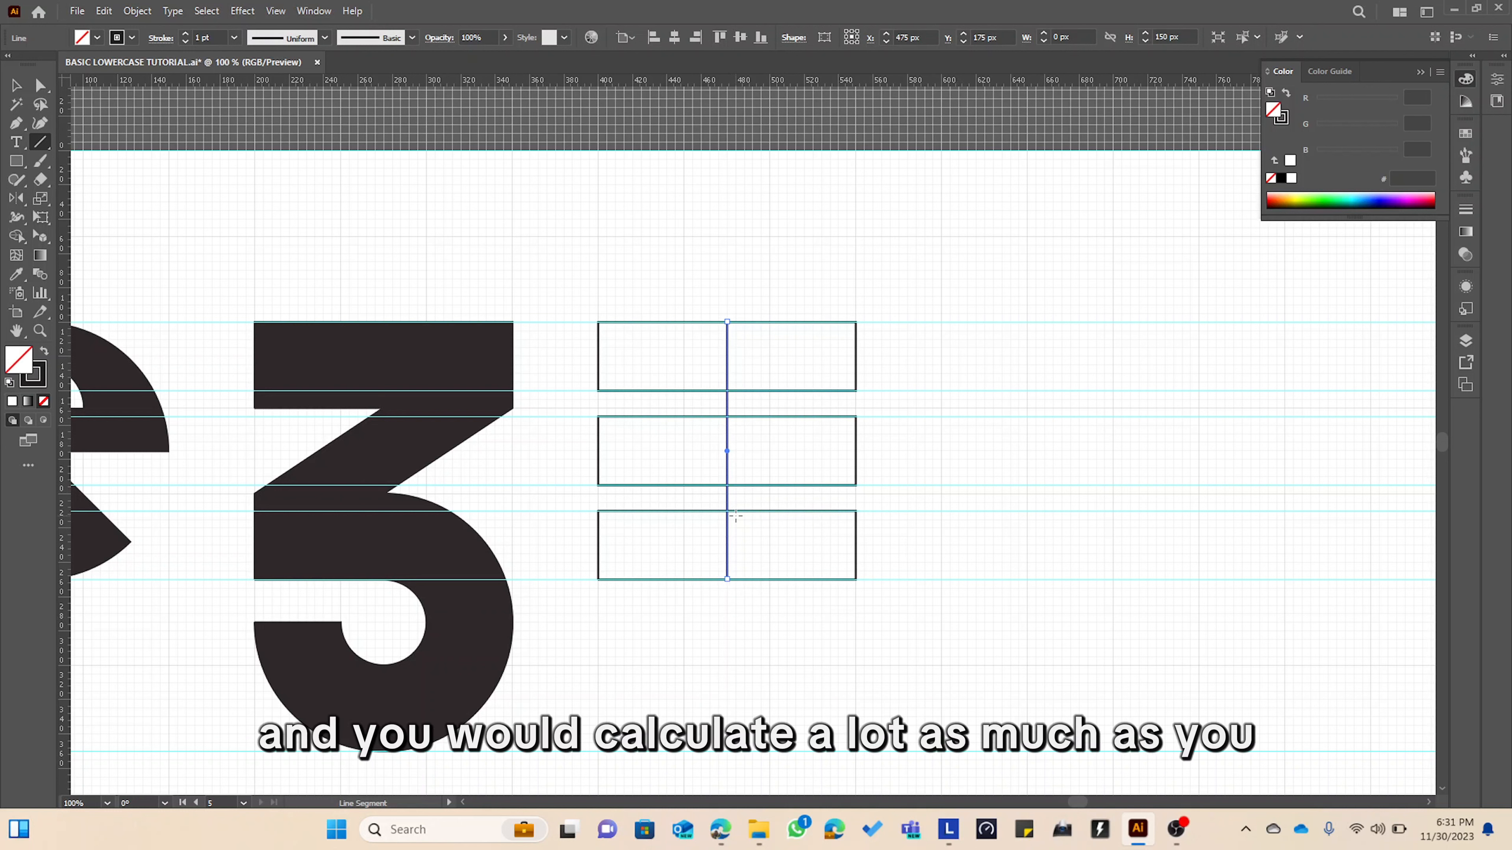
left_click(17, 166)
left_click_drag(16, 163, 59, 201)
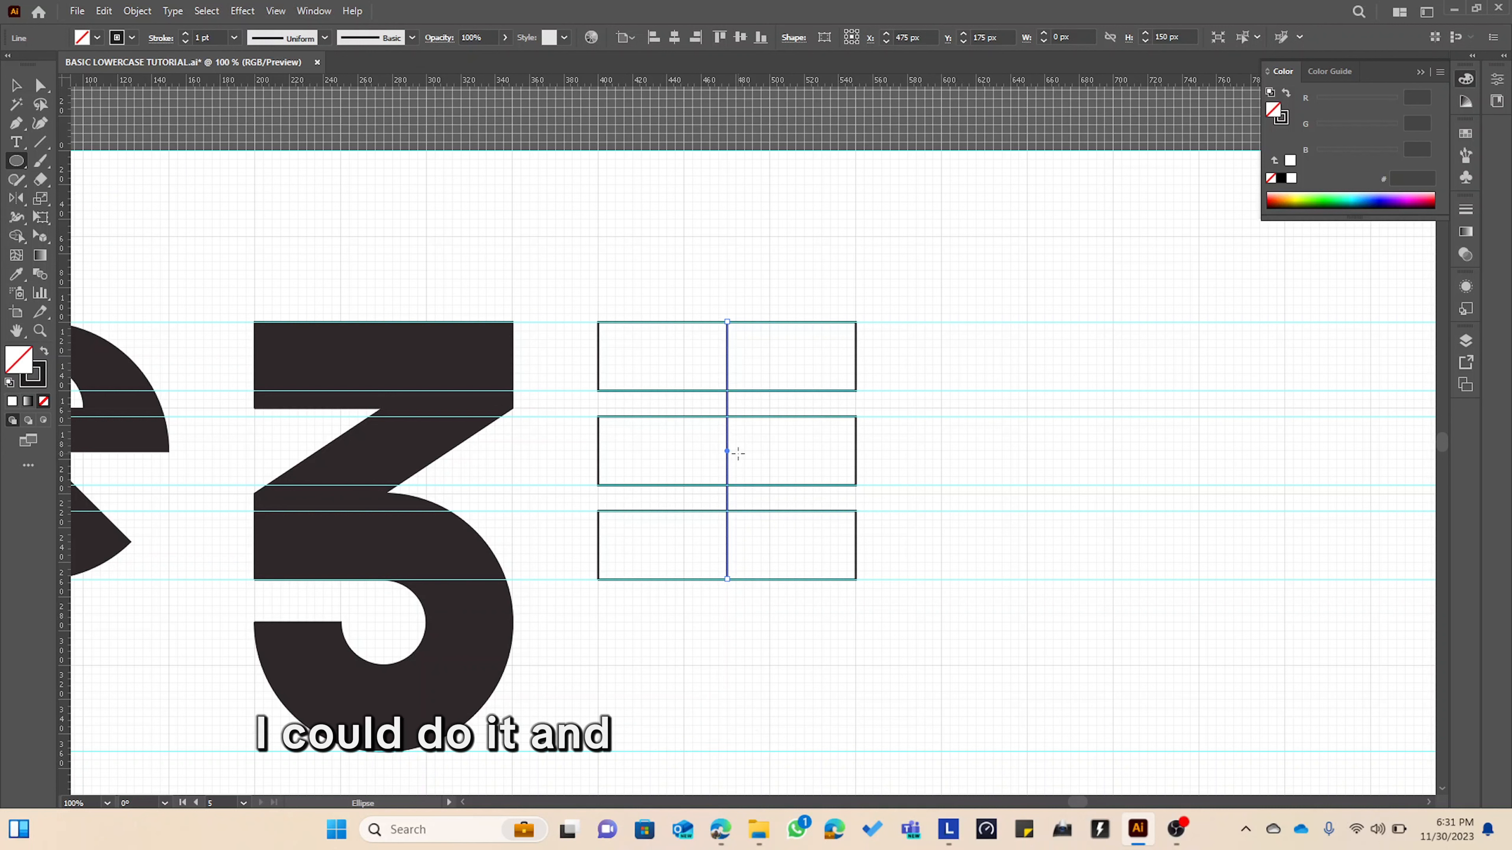
key("ctrl+shift+a")
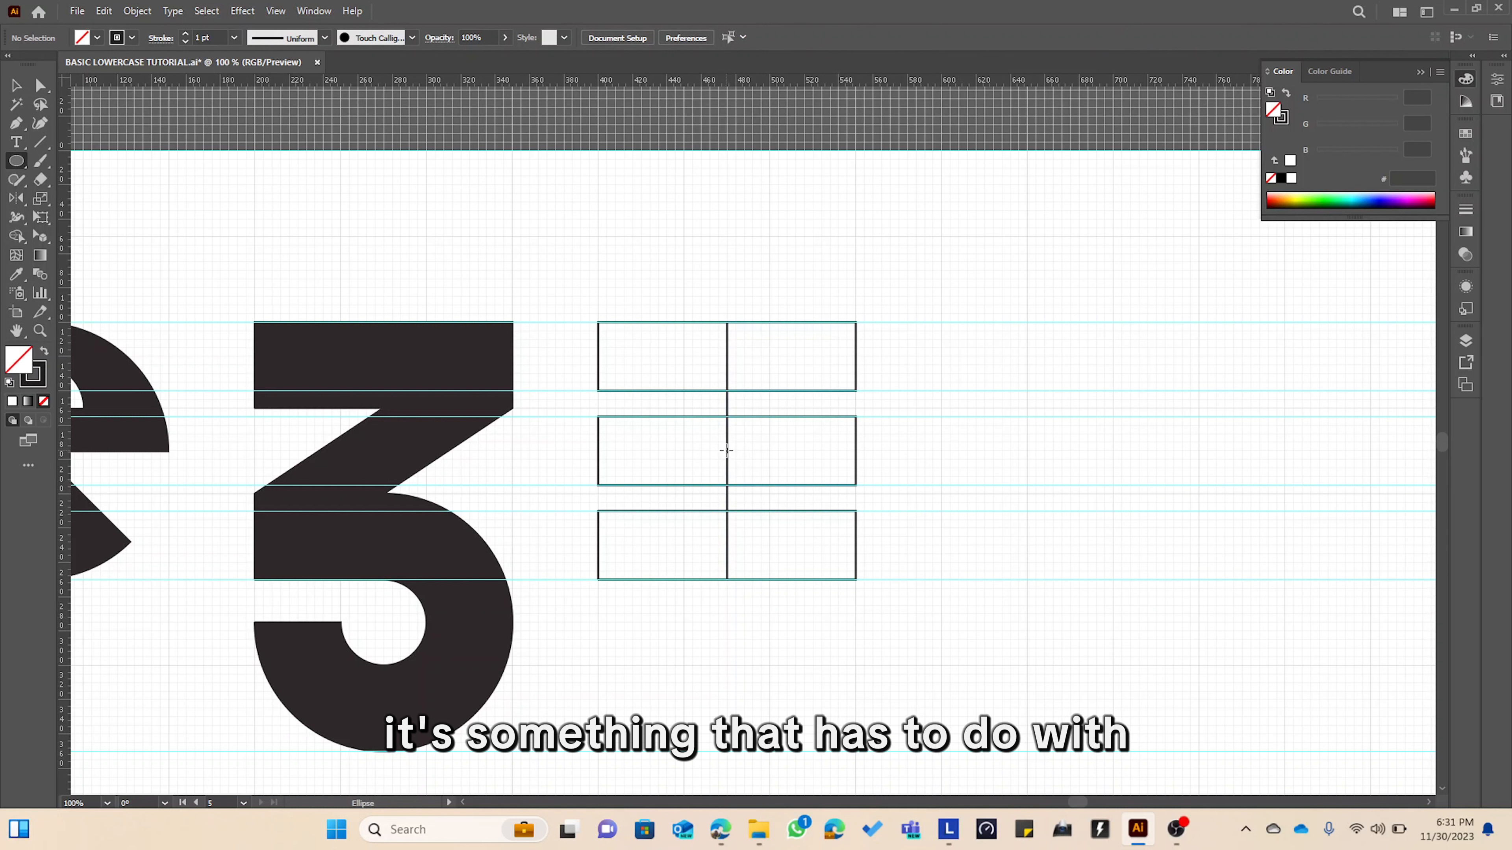
left_click_drag(726, 450, 763, 485)
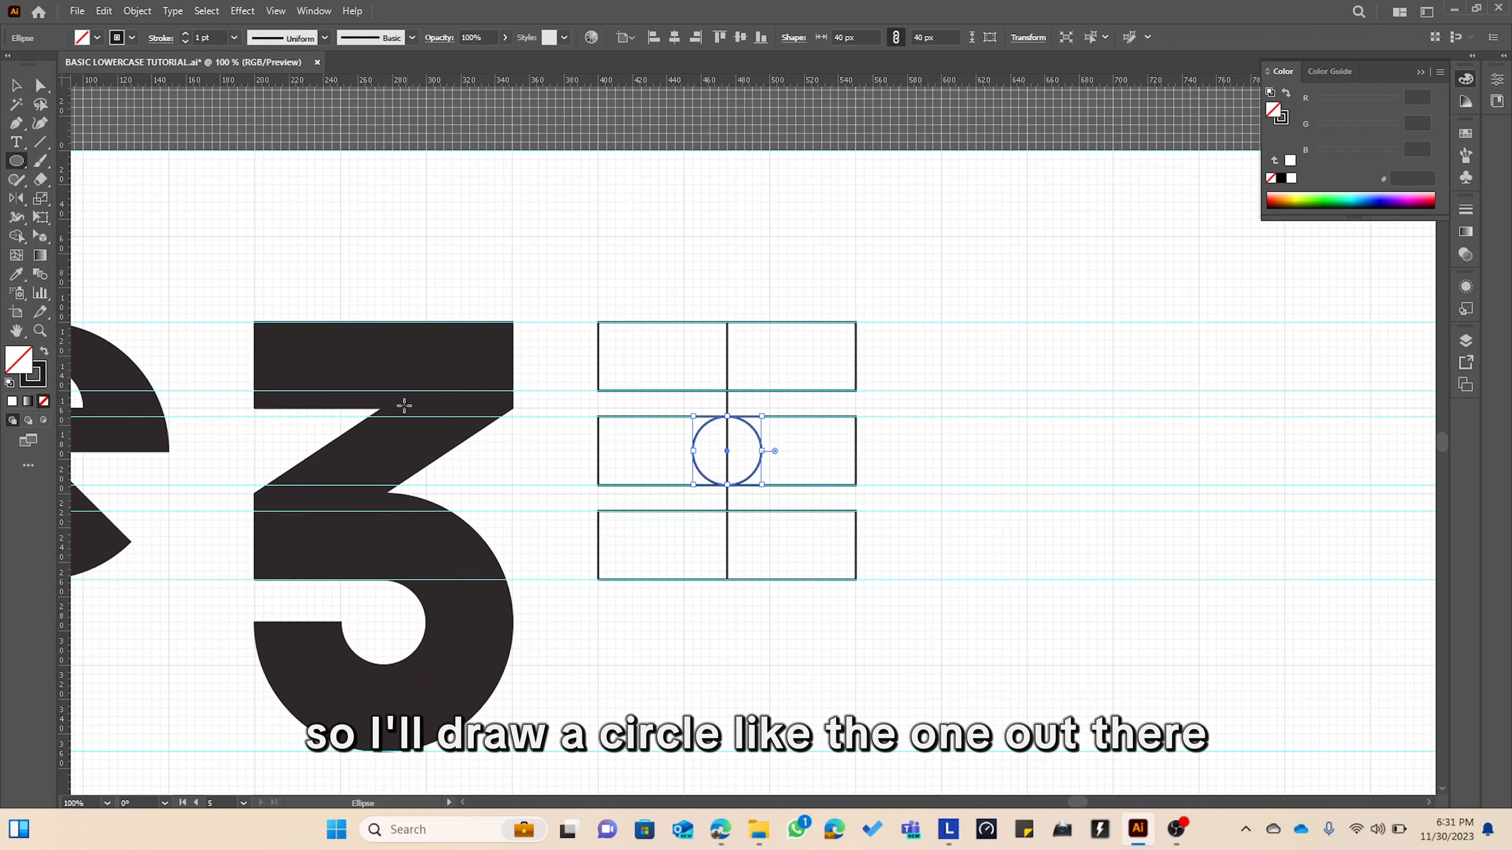
Compare the new circle with the central circle of the outlined s construction on the second artboard, and return to the rectangles.
scroll(405, 405, "down", 7)
left_click_drag(93, 410, 376, 434)
scroll(376, 433, "up", 2)
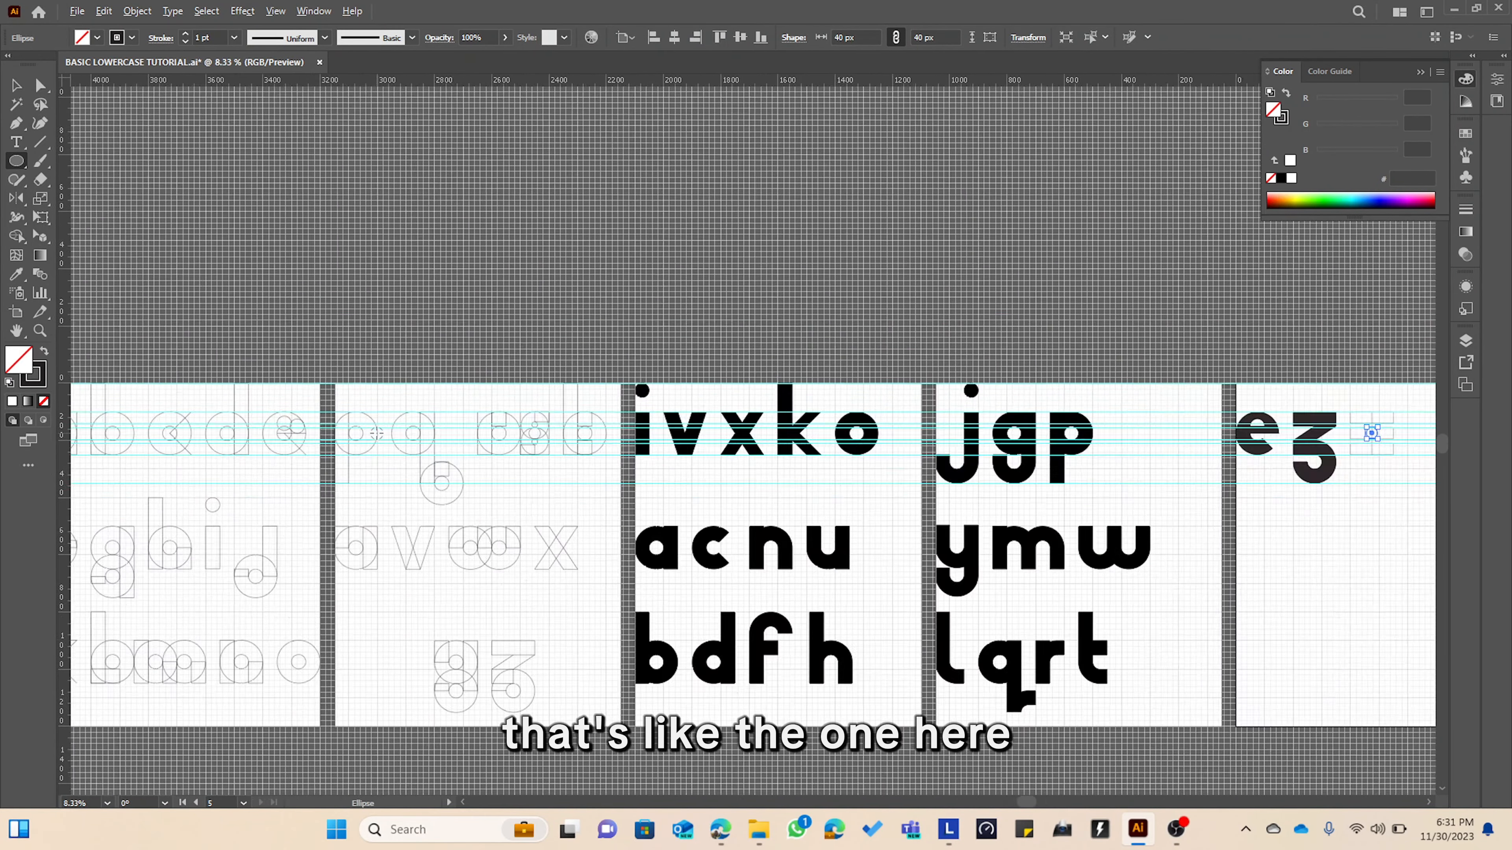
scroll(376, 433, "up", 3)
scroll(869, 447, "up", 4)
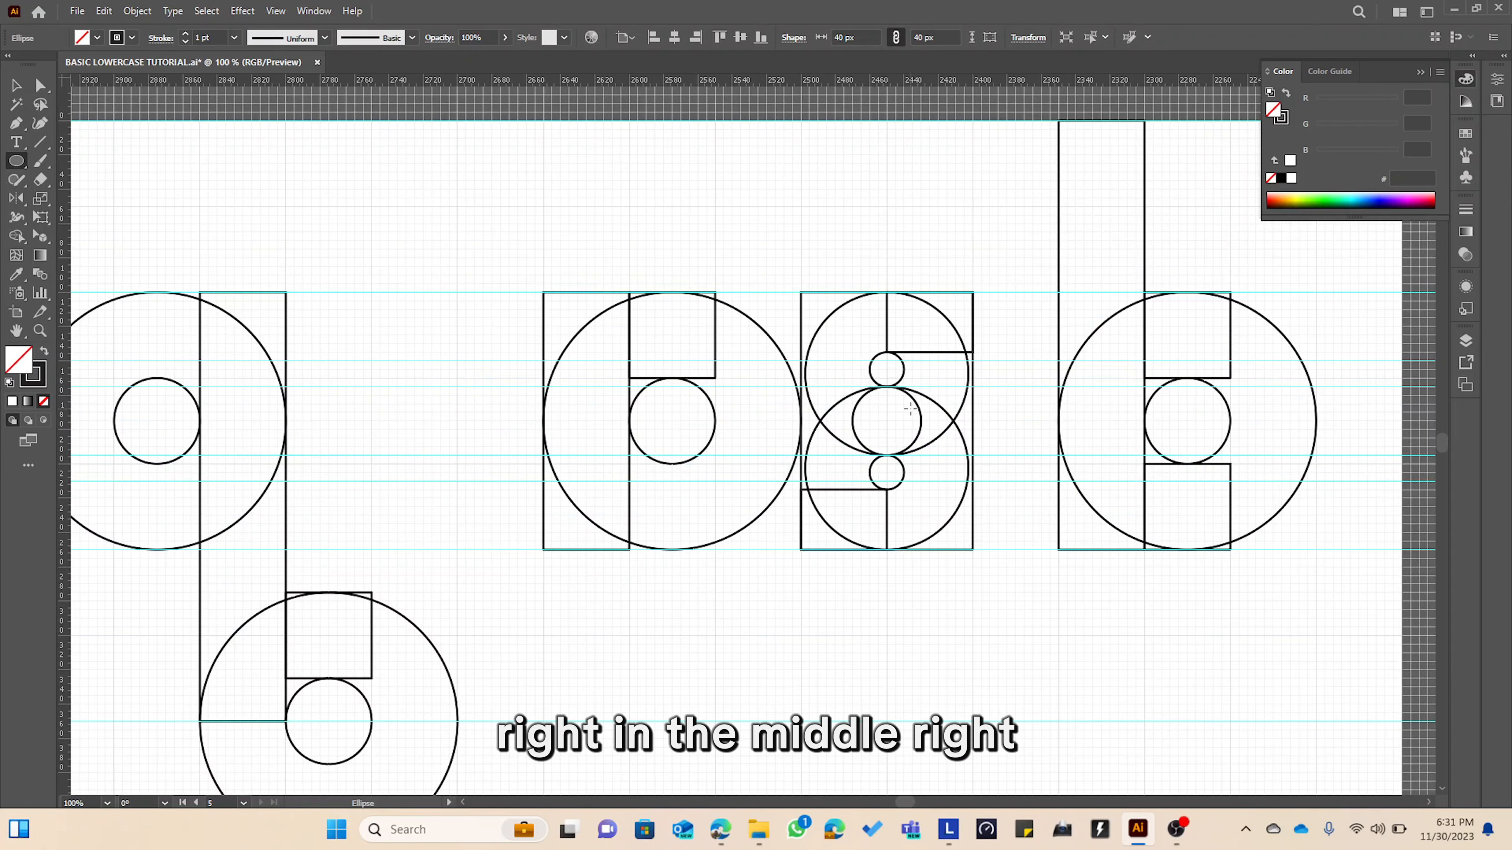
scroll(911, 411, "down", 5)
left_click_drag(1137, 428, 361, 438)
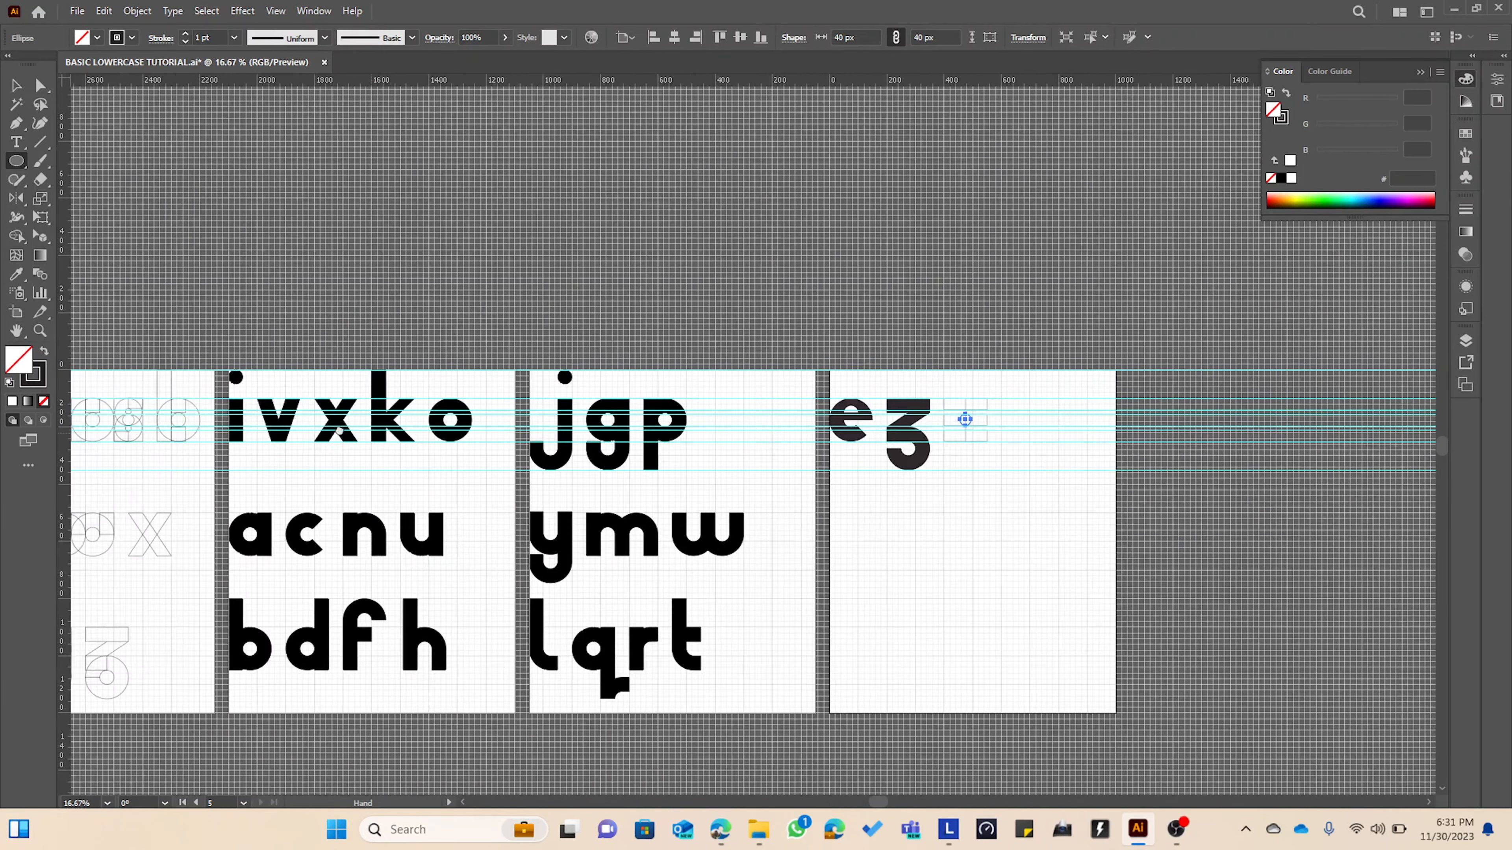
left_click_drag(746, 422, 703, 417)
scroll(783, 416, "right", 2)
scroll(790, 411, "up", 7)
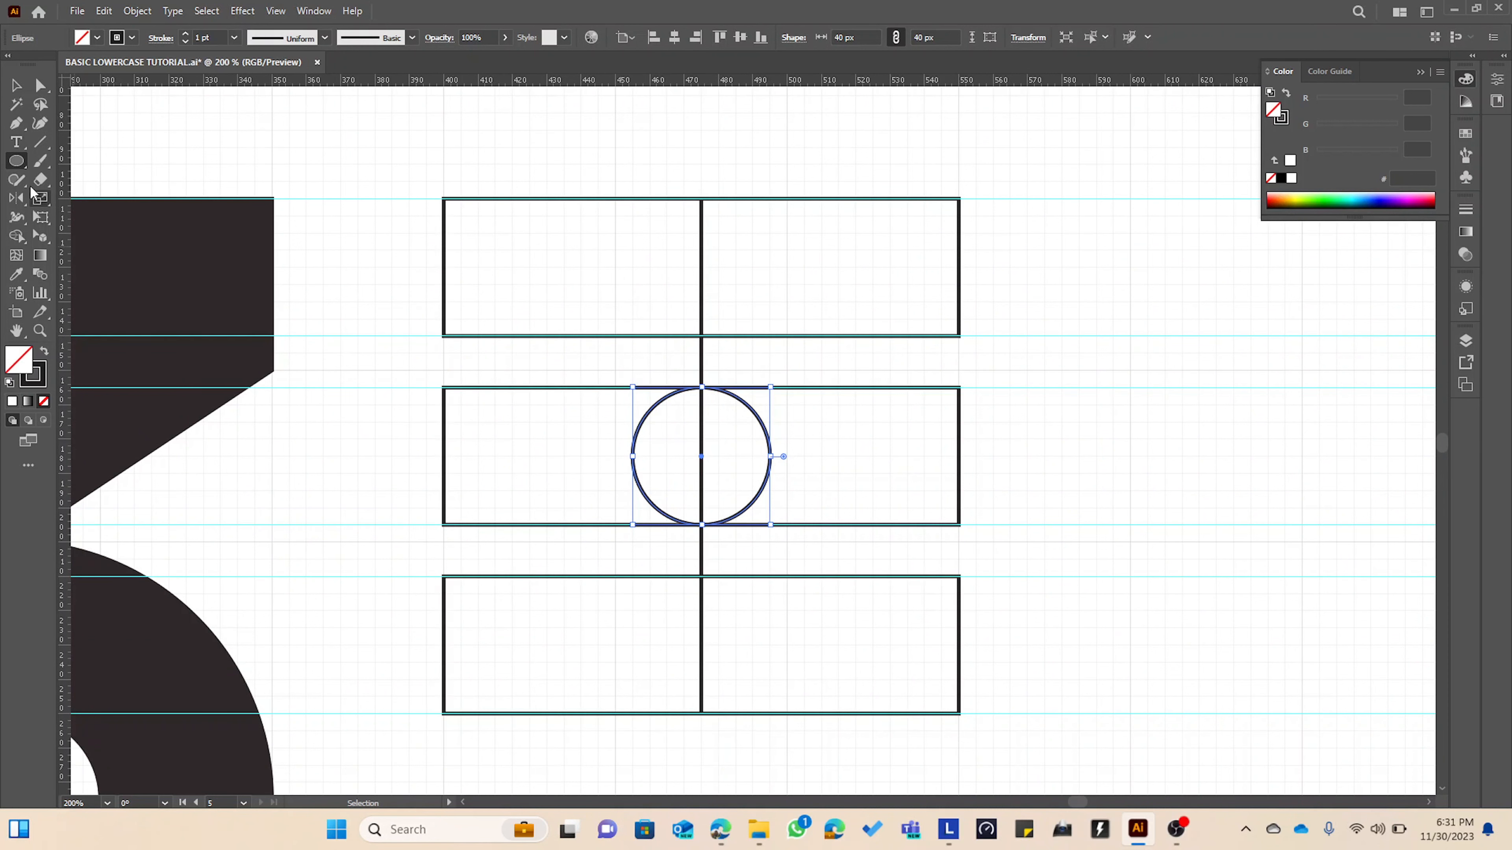
Draw a 15 px circle in the gap between the upper and middle rectangles and move it towards the vertical line.
key("v")
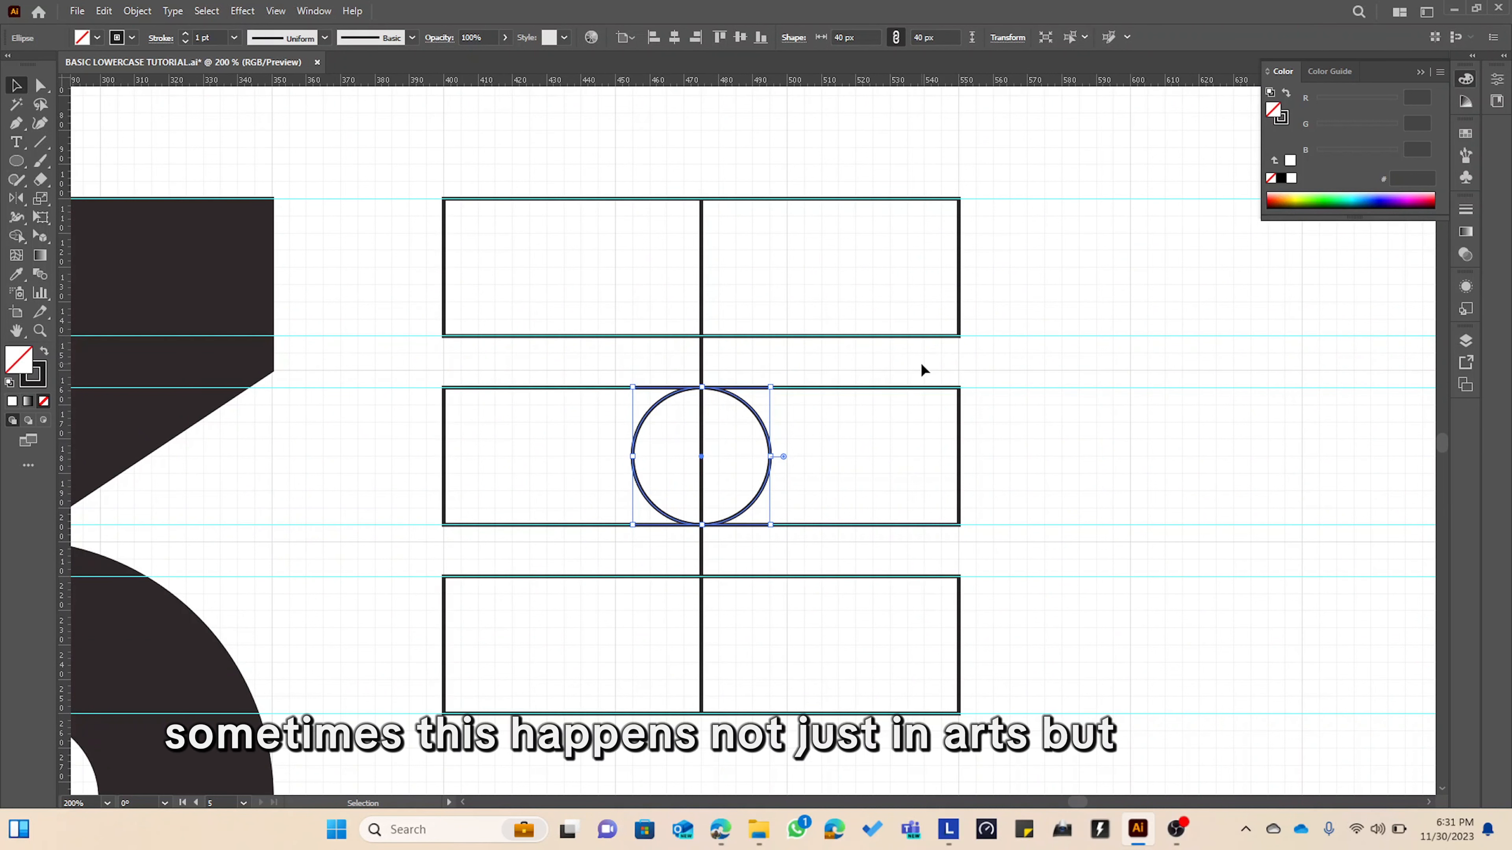
left_click(921, 360)
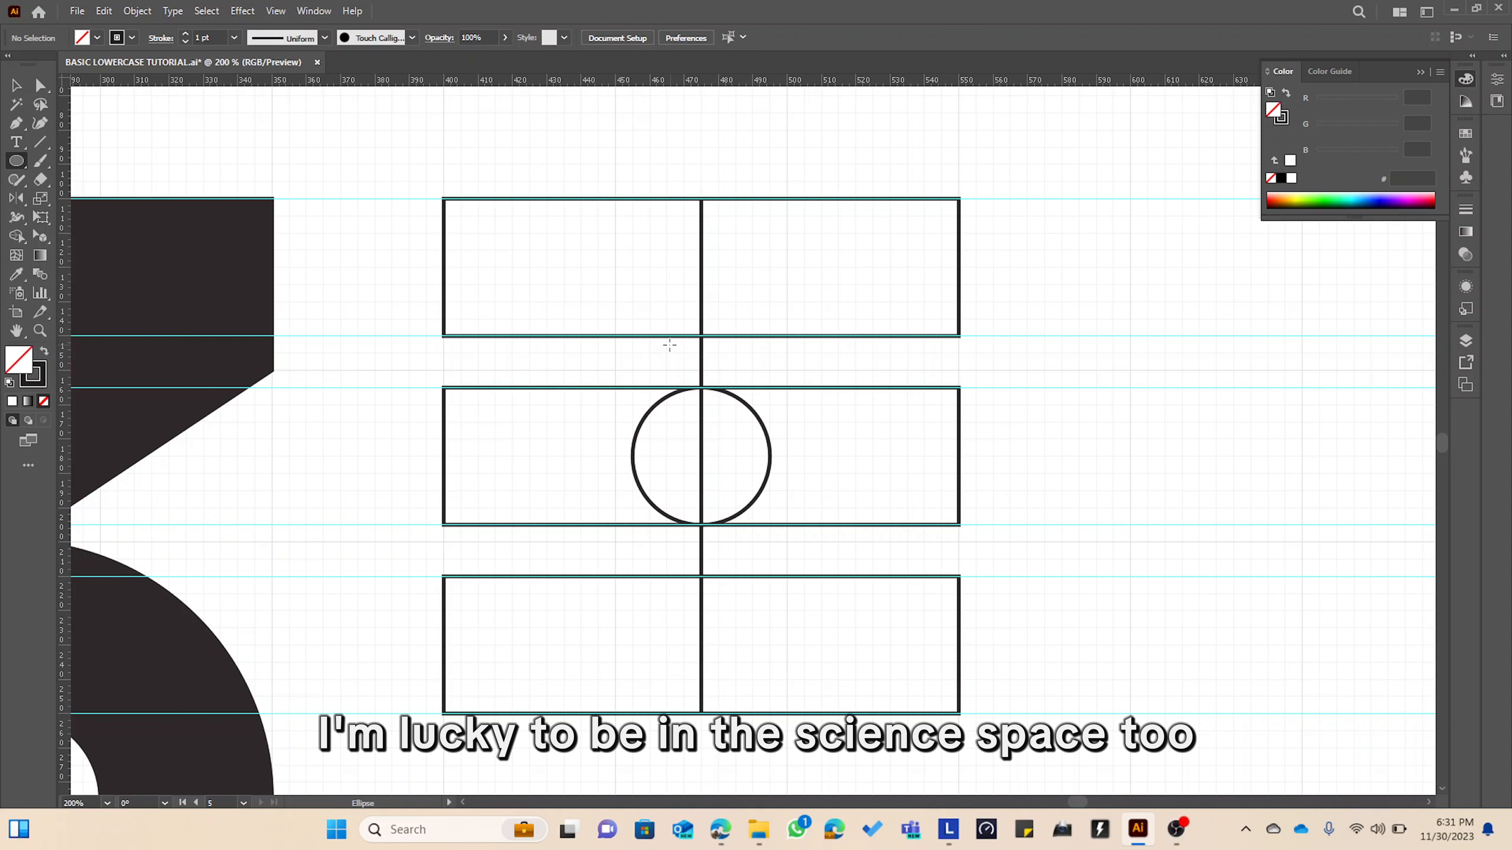
left_click_drag(666, 336, 713, 384)
key("v")
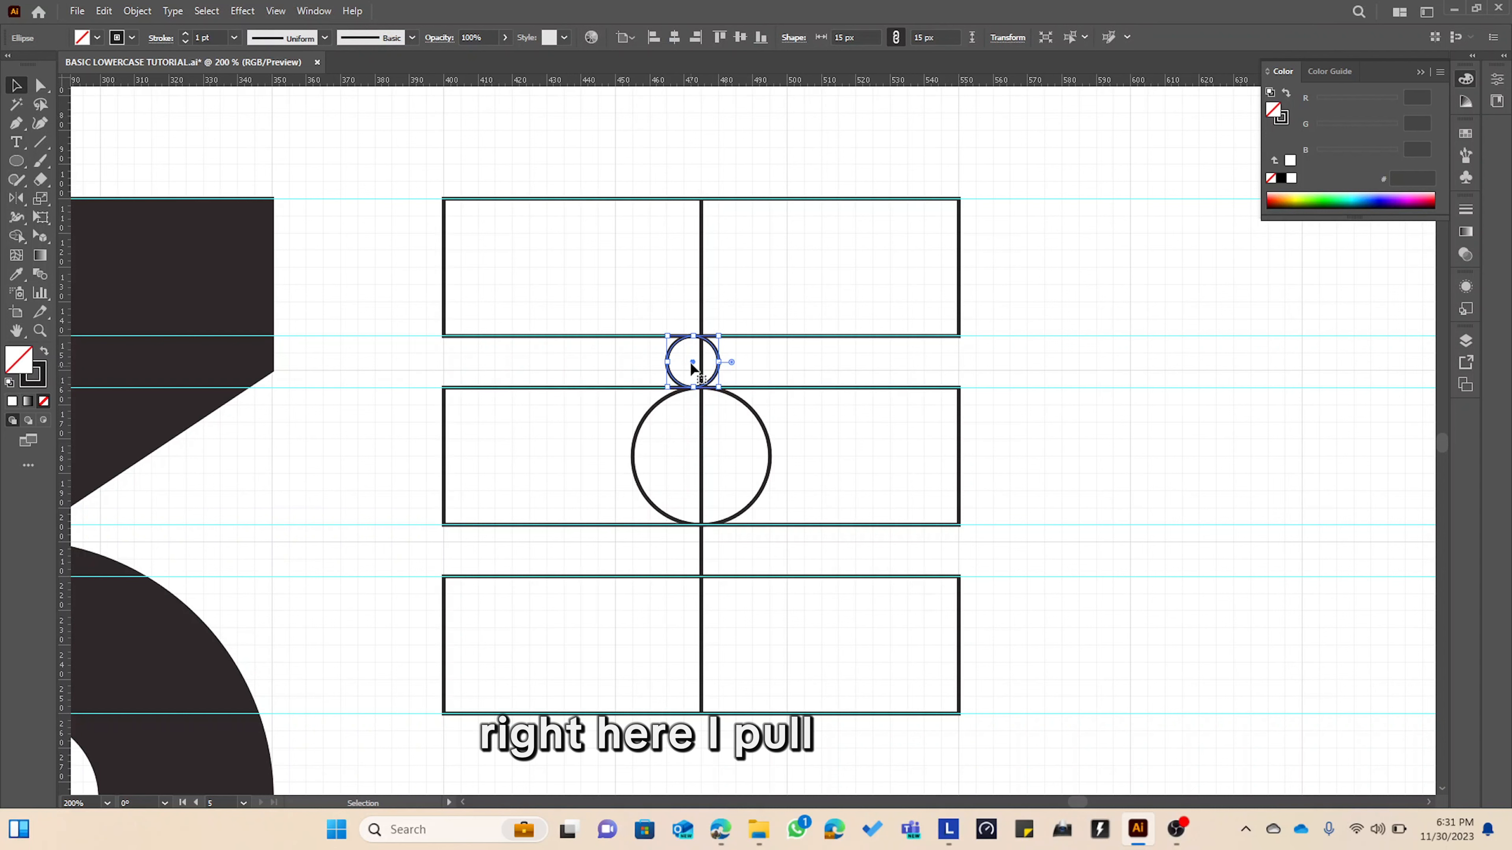
scroll(678, 339, "up", 2)
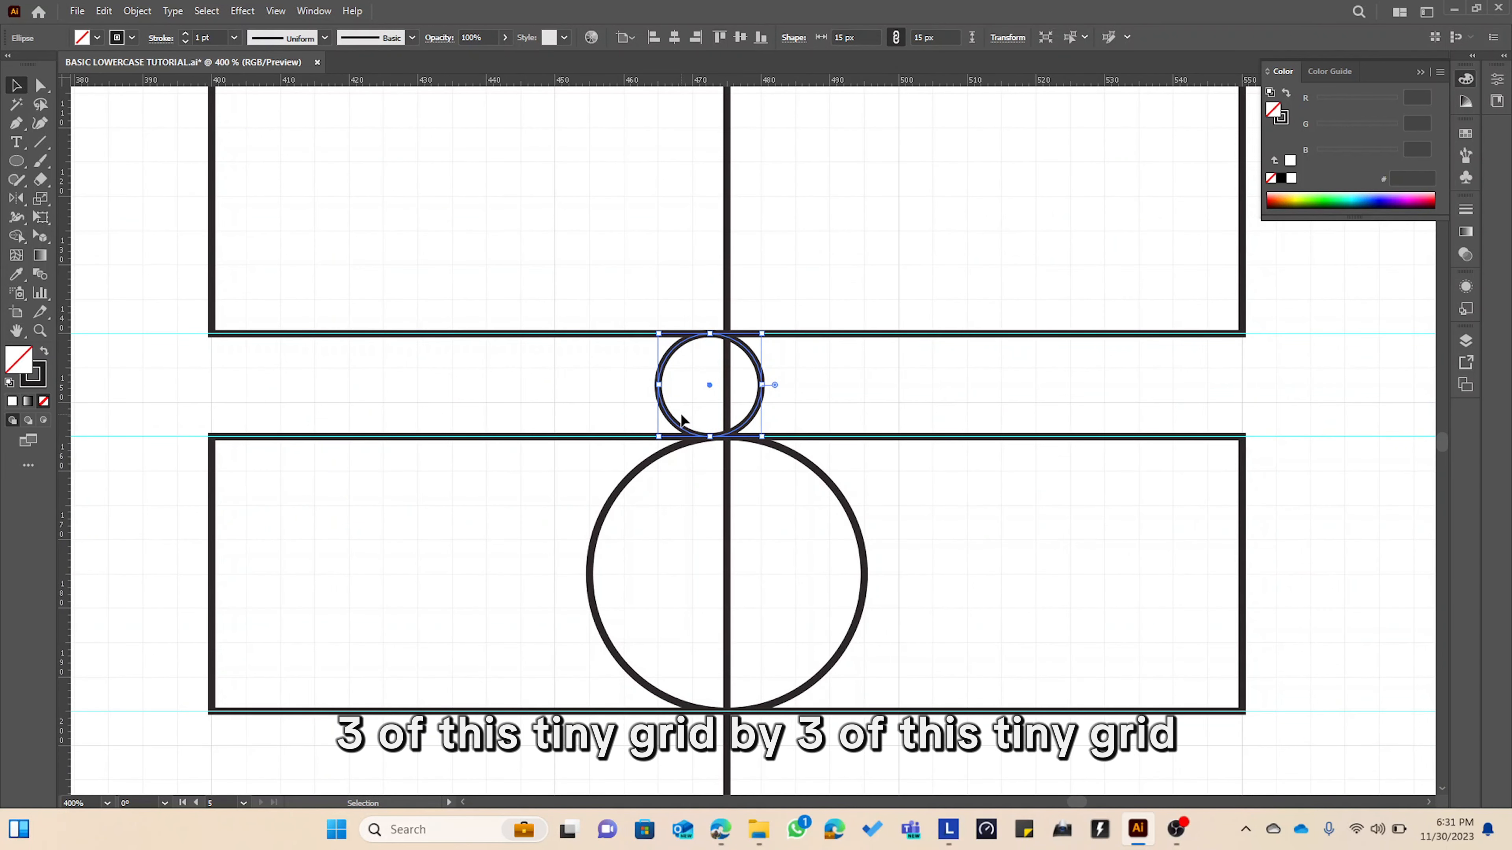
mouse_move(705, 385)
left_mouse_down()
mouse_move(736, 393)
mouse_move(701, 401)
mouse_move(729, 398)
left_mouse_up()
scroll(730, 398, "down", 3)
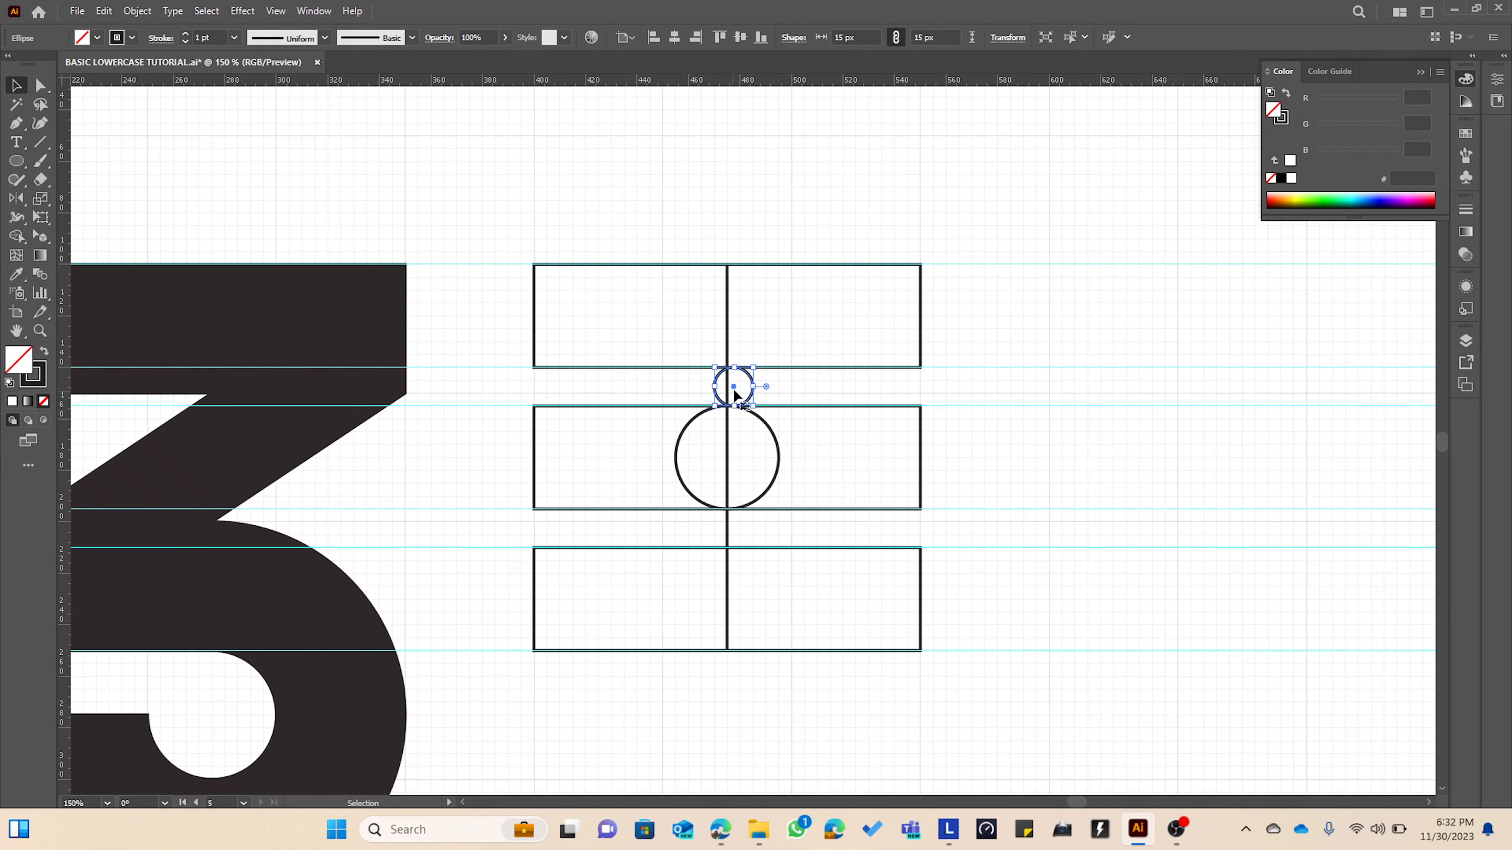
Enlarge the small circle to 20 px, centred on the vertical line and resting on the middle circle.
scroll(733, 389, "up", 3)
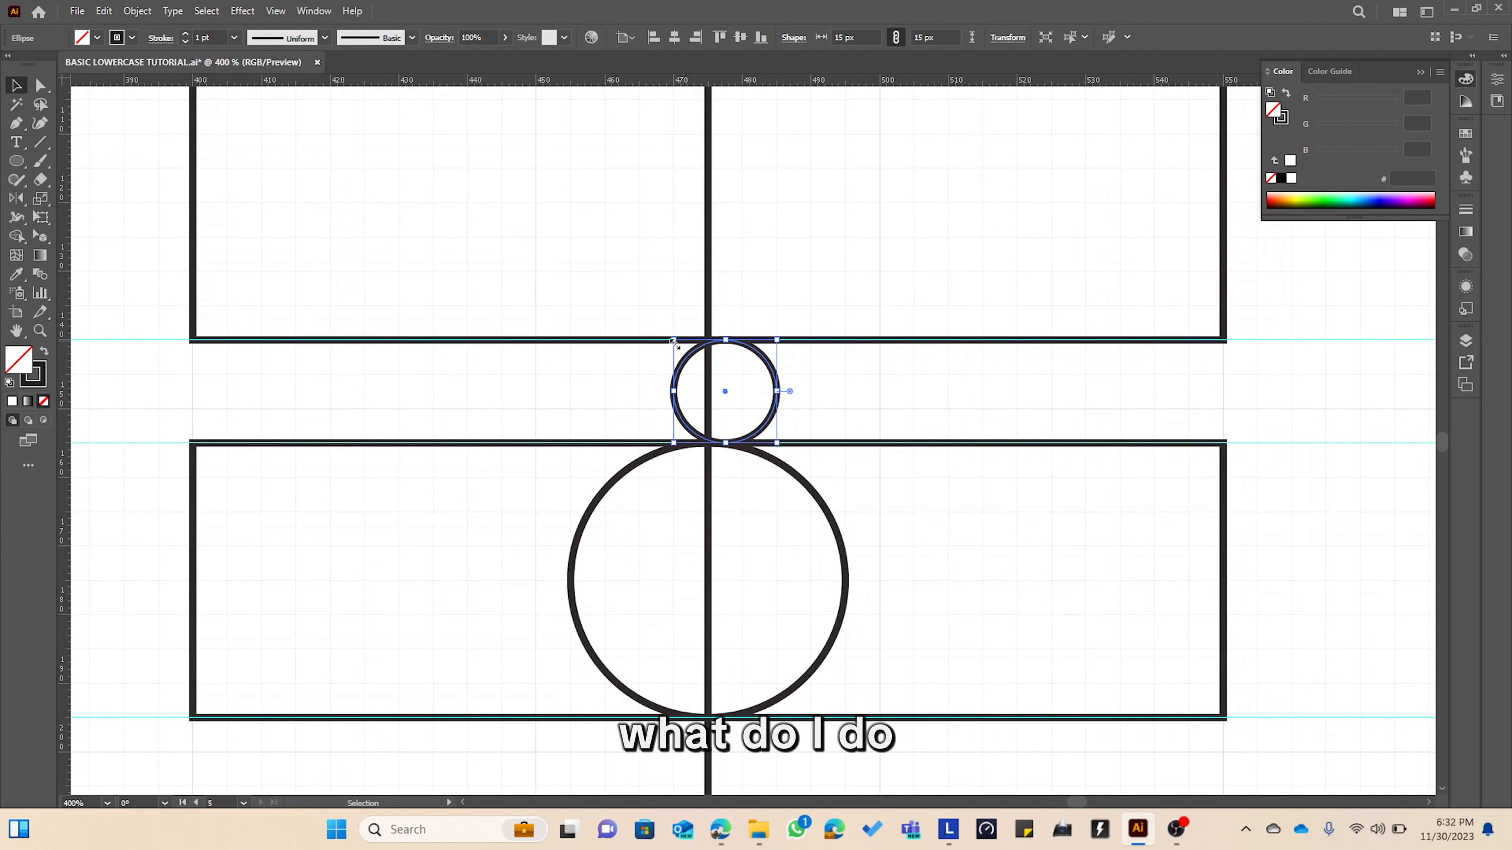
left_click_drag(673, 340, 647, 318)
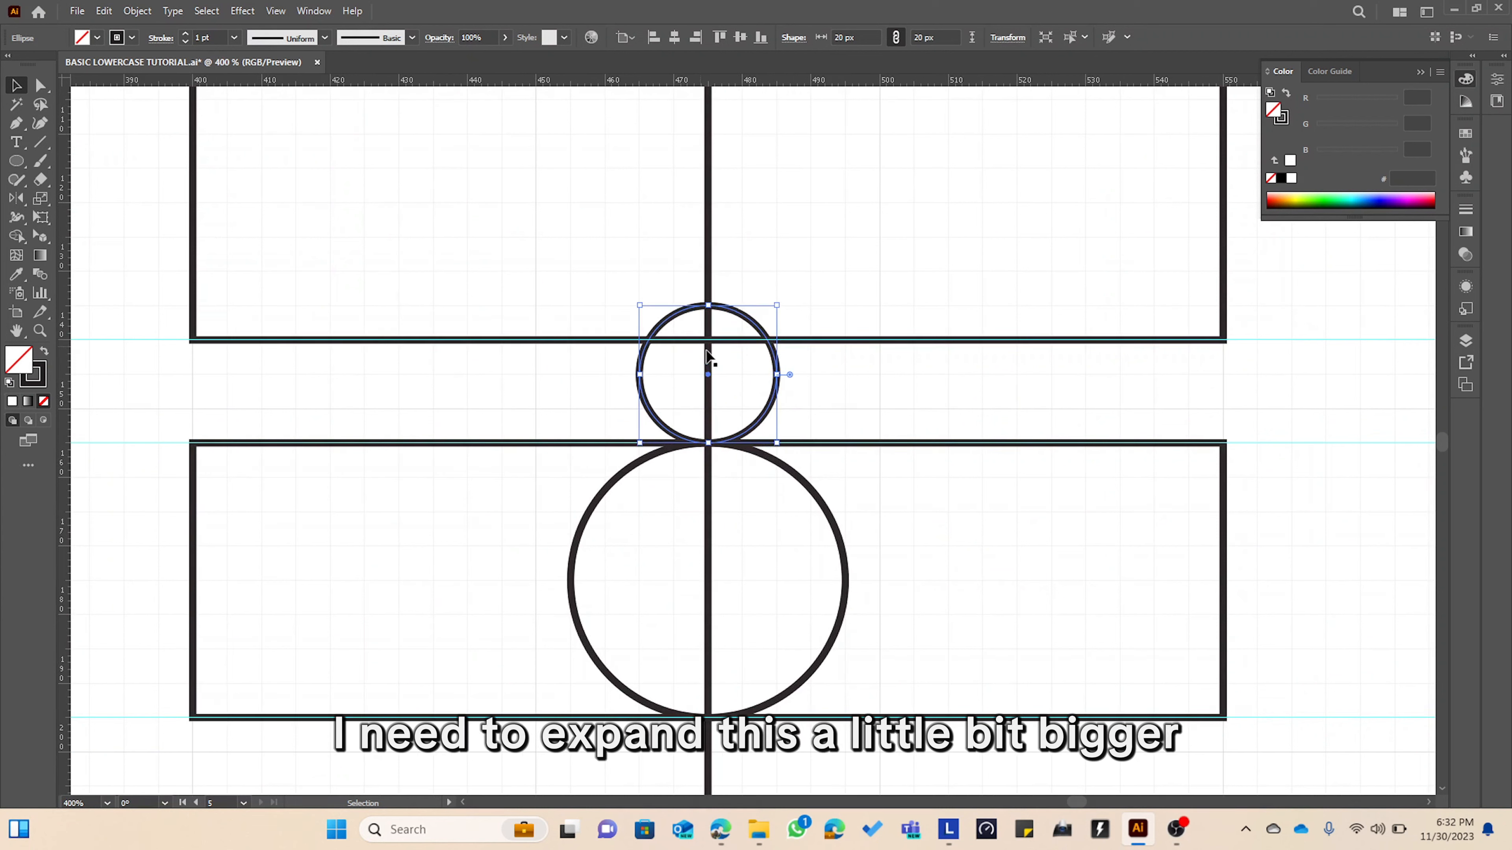
mouse_move(709, 373)
left_mouse_down()
mouse_move(743, 373)
mouse_move(701, 372)
left_mouse_up()
scroll(723, 386, "down", 3)
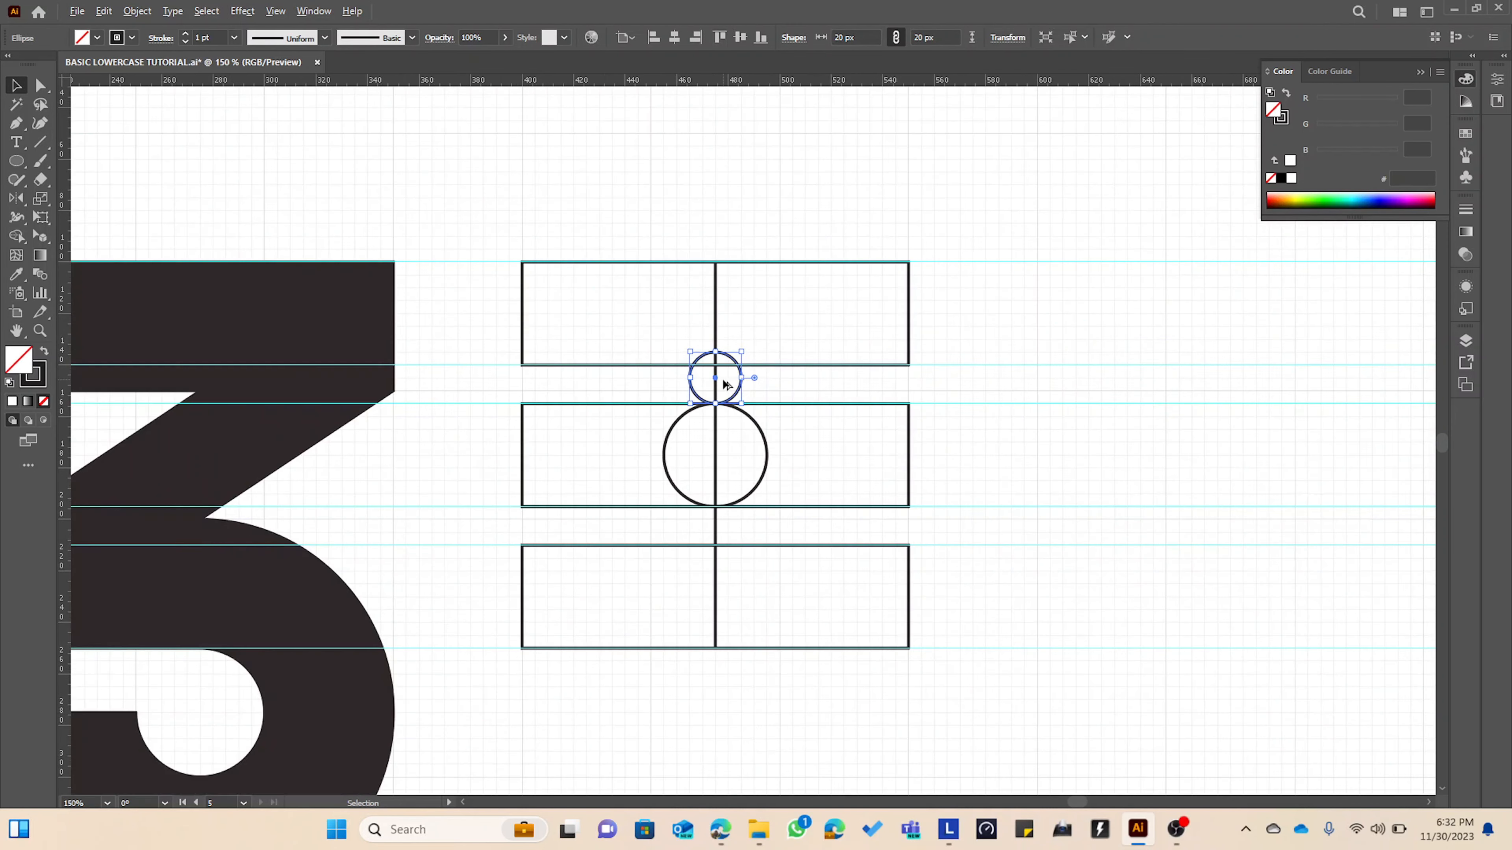
Duplicate the small circle directly below the middle circle, touching it and centred on the vertical line.
left_click_drag(718, 383, 723, 529)
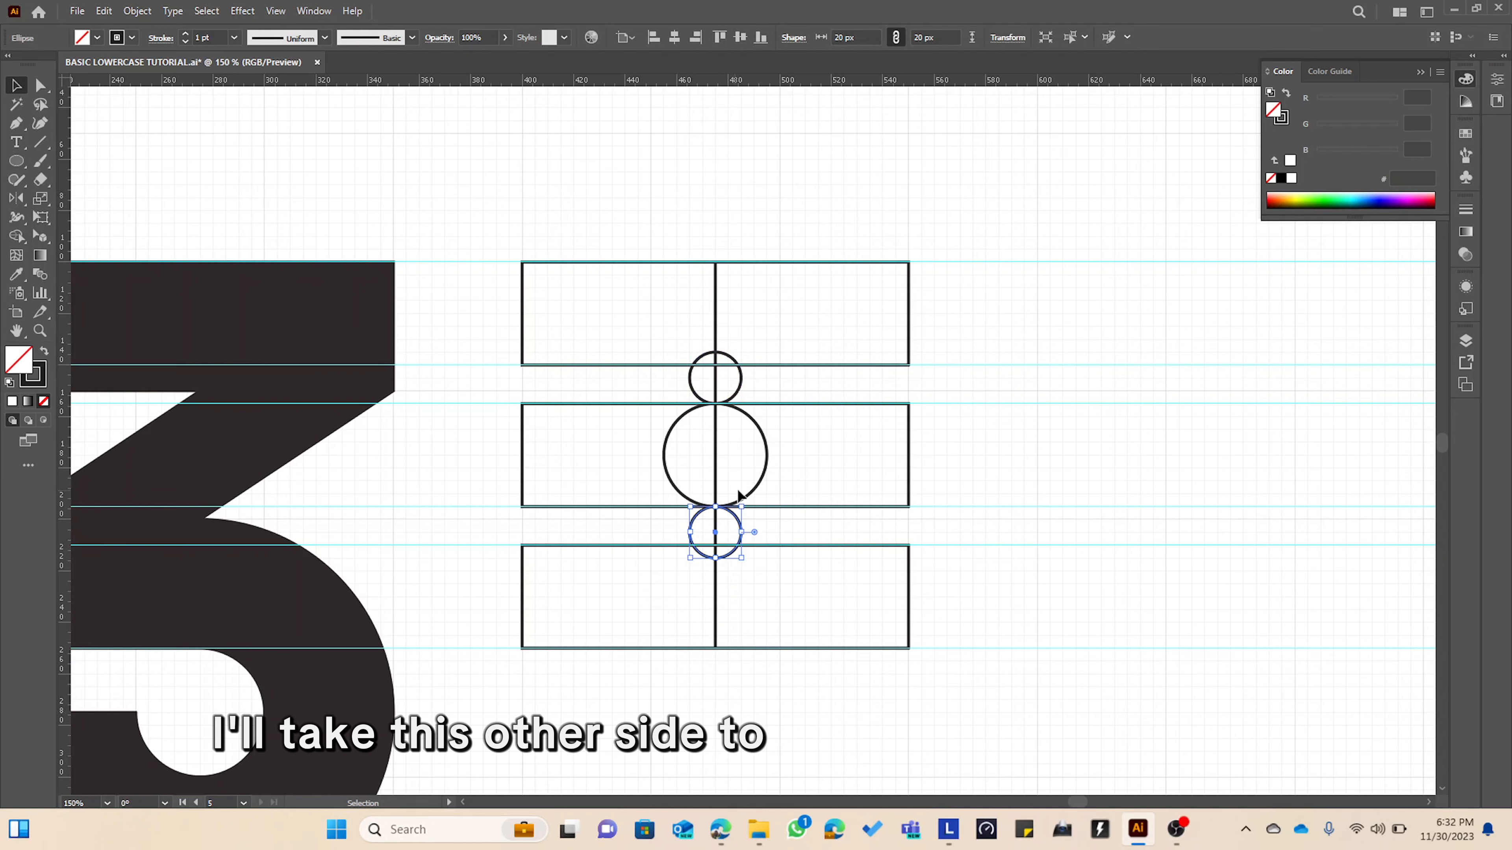
scroll(757, 475, "up", 3)
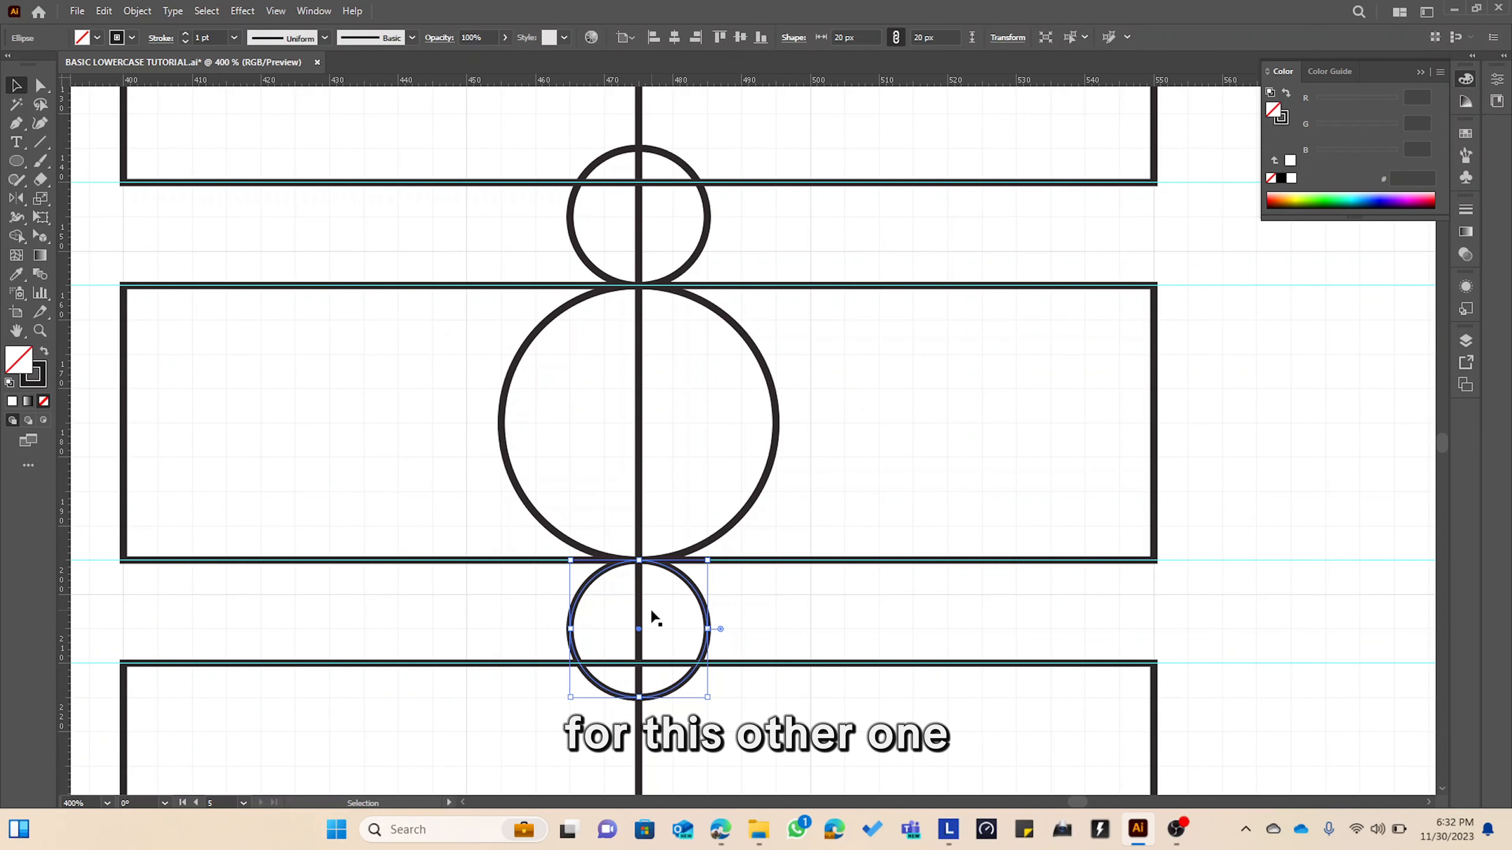
scroll(655, 617, "down", 4)
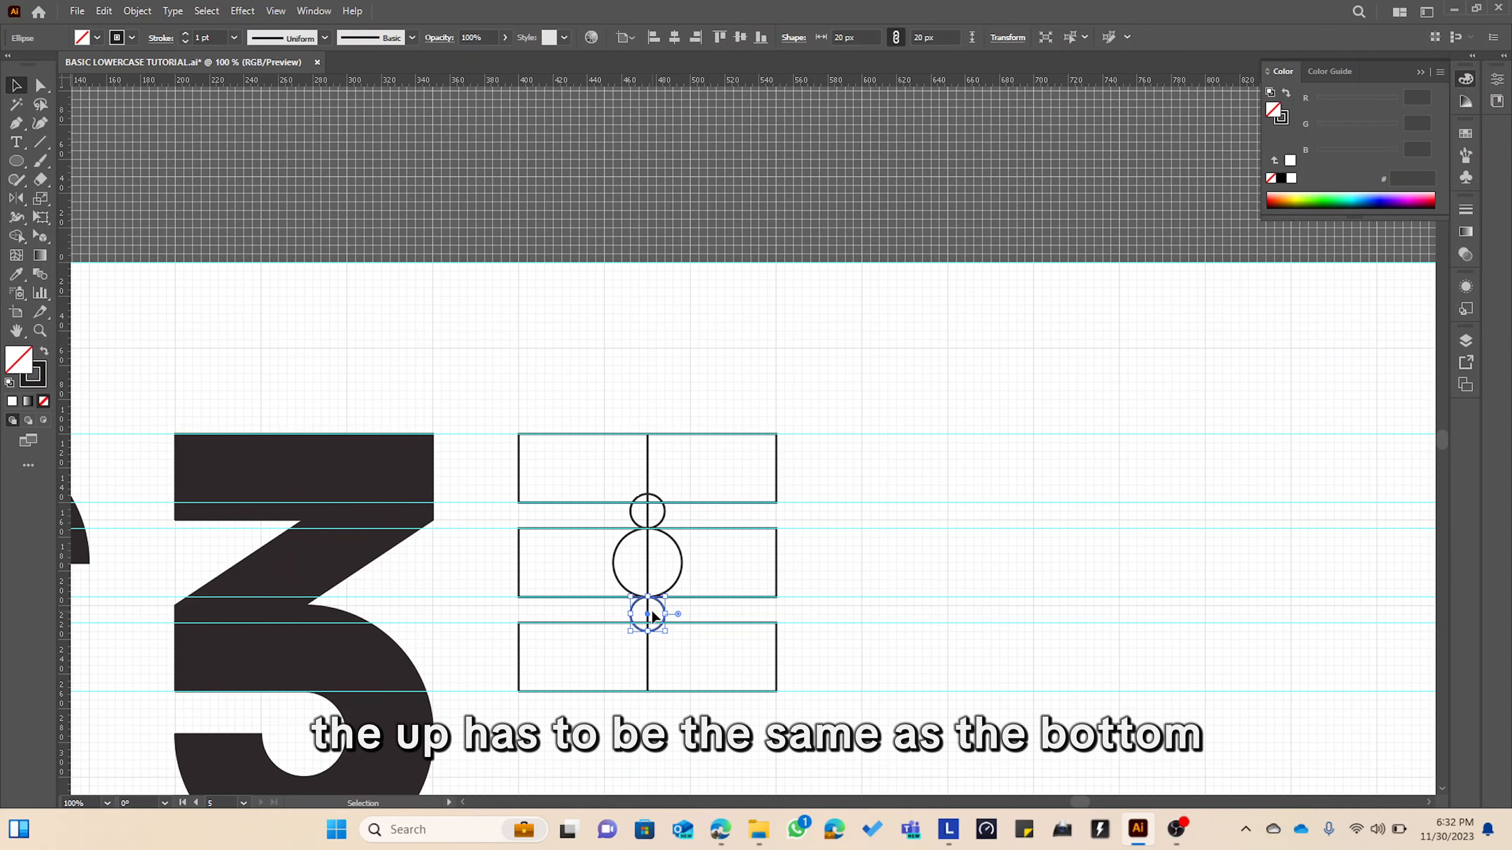
Add two horizontal guides on the second artboard's s construction, at the upper small circle's top and the lower small circle's bottom.
scroll(652, 614, "down", 3)
left_click_drag(513, 628, 1312, 511)
left_click_drag(473, 506, 1041, 504)
left_click_drag(349, 506, 601, 505)
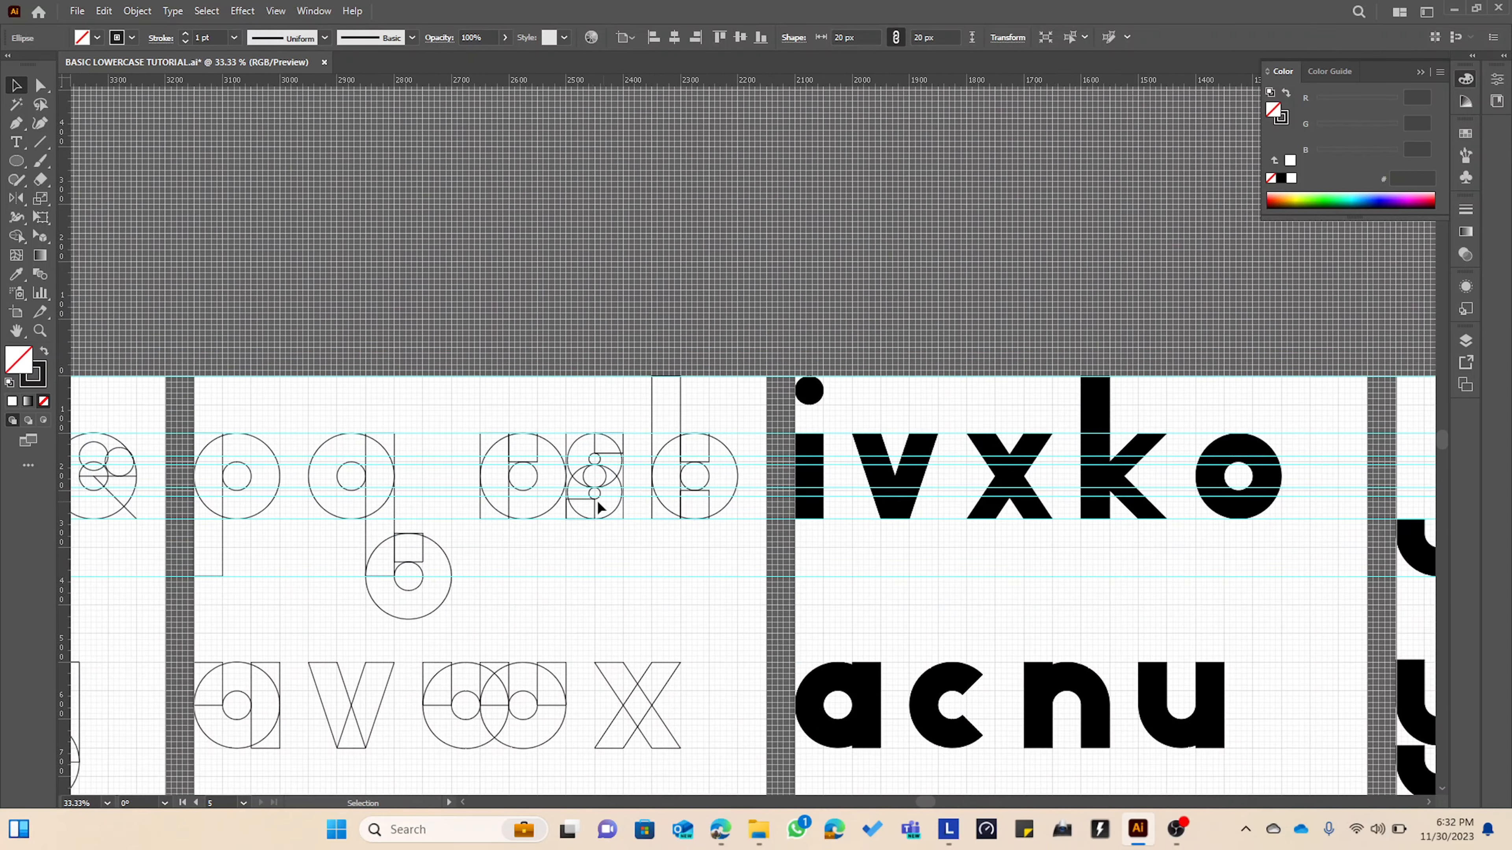
scroll(603, 492, "up", 5)
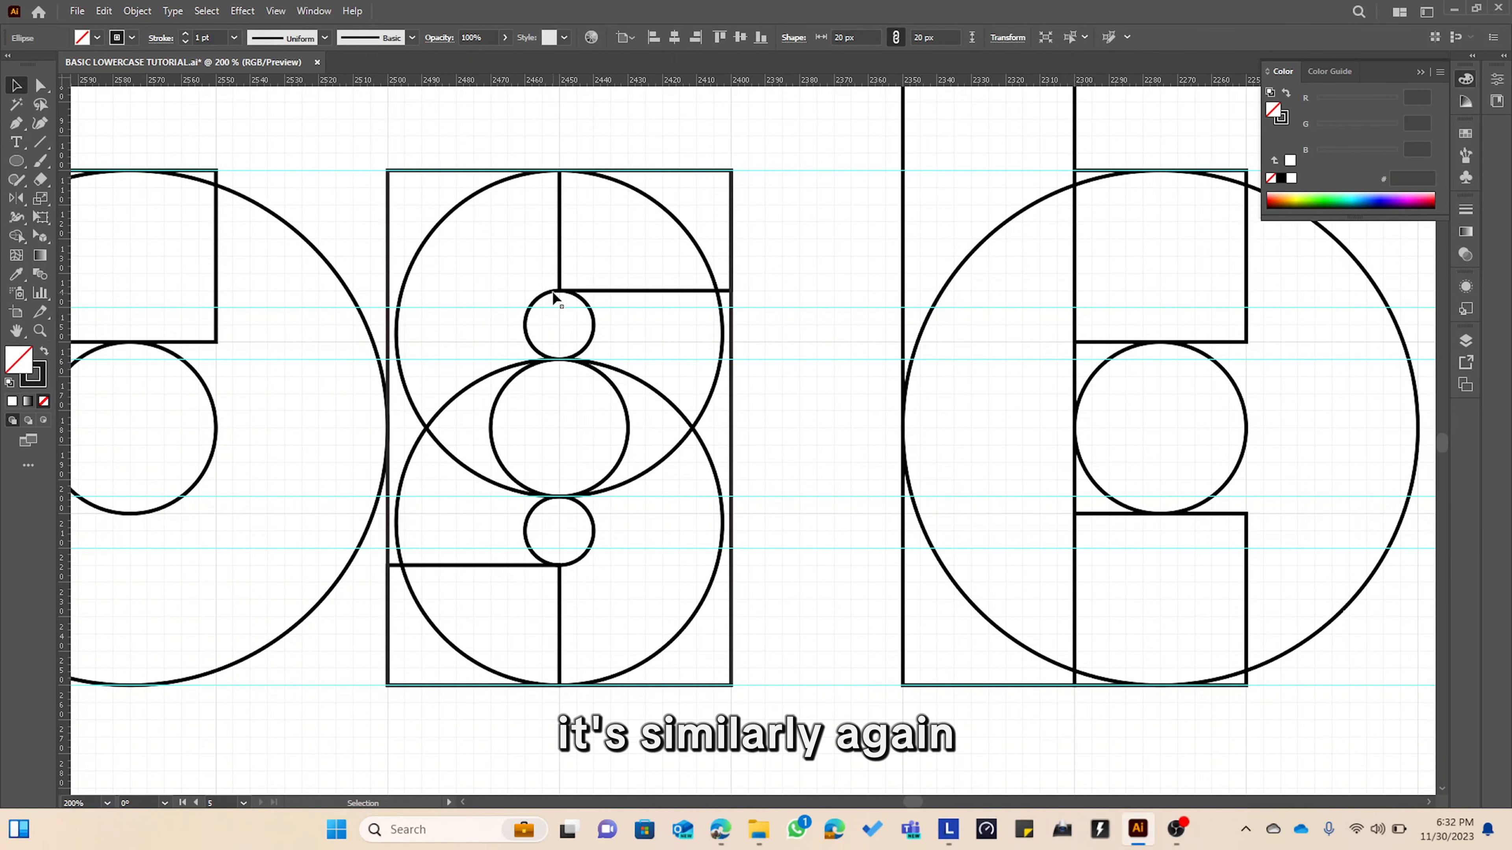
left_click_drag(550, 79, 563, 291)
left_click_drag(557, 80, 553, 567)
Check both small circles of the new construction against the two added guides.
scroll(794, 549, "down", 4)
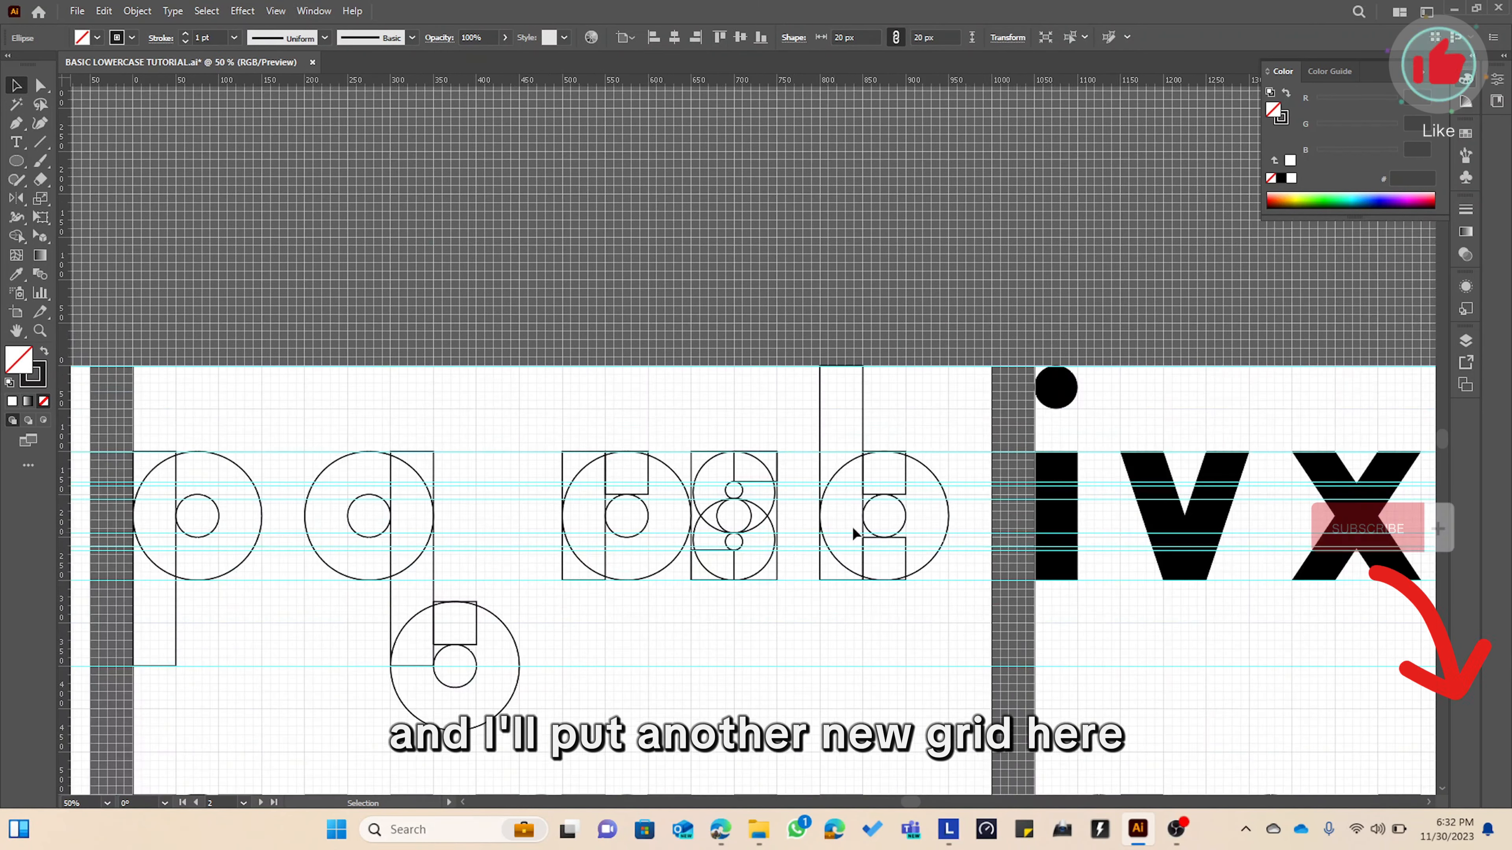
left_click_drag(1080, 496, 600, 476)
left_click_drag(1318, 500, 345, 501)
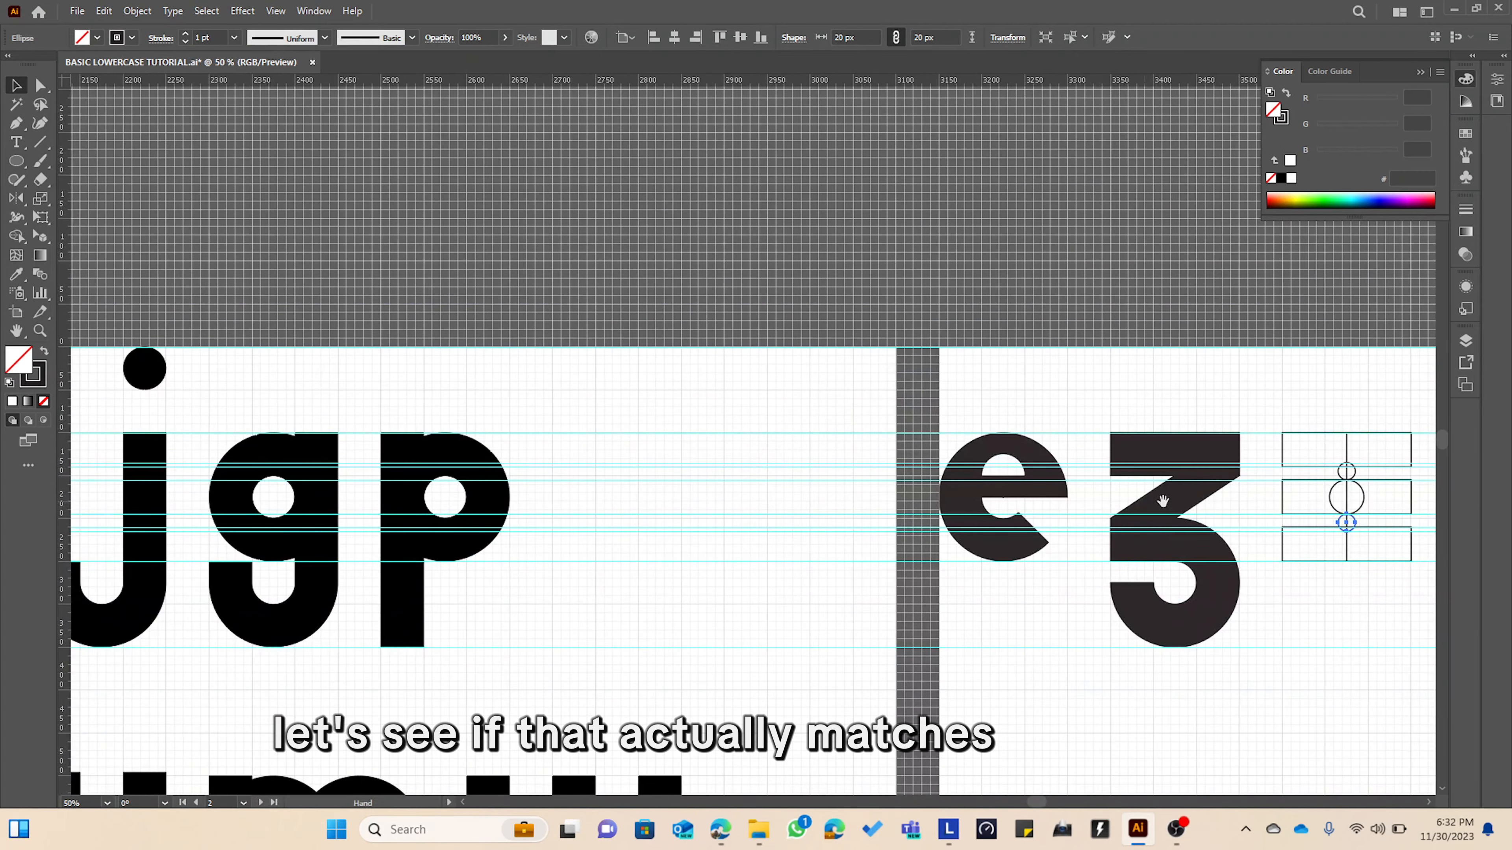
left_click_drag(1163, 501, 533, 511)
scroll(683, 492, "up", 7)
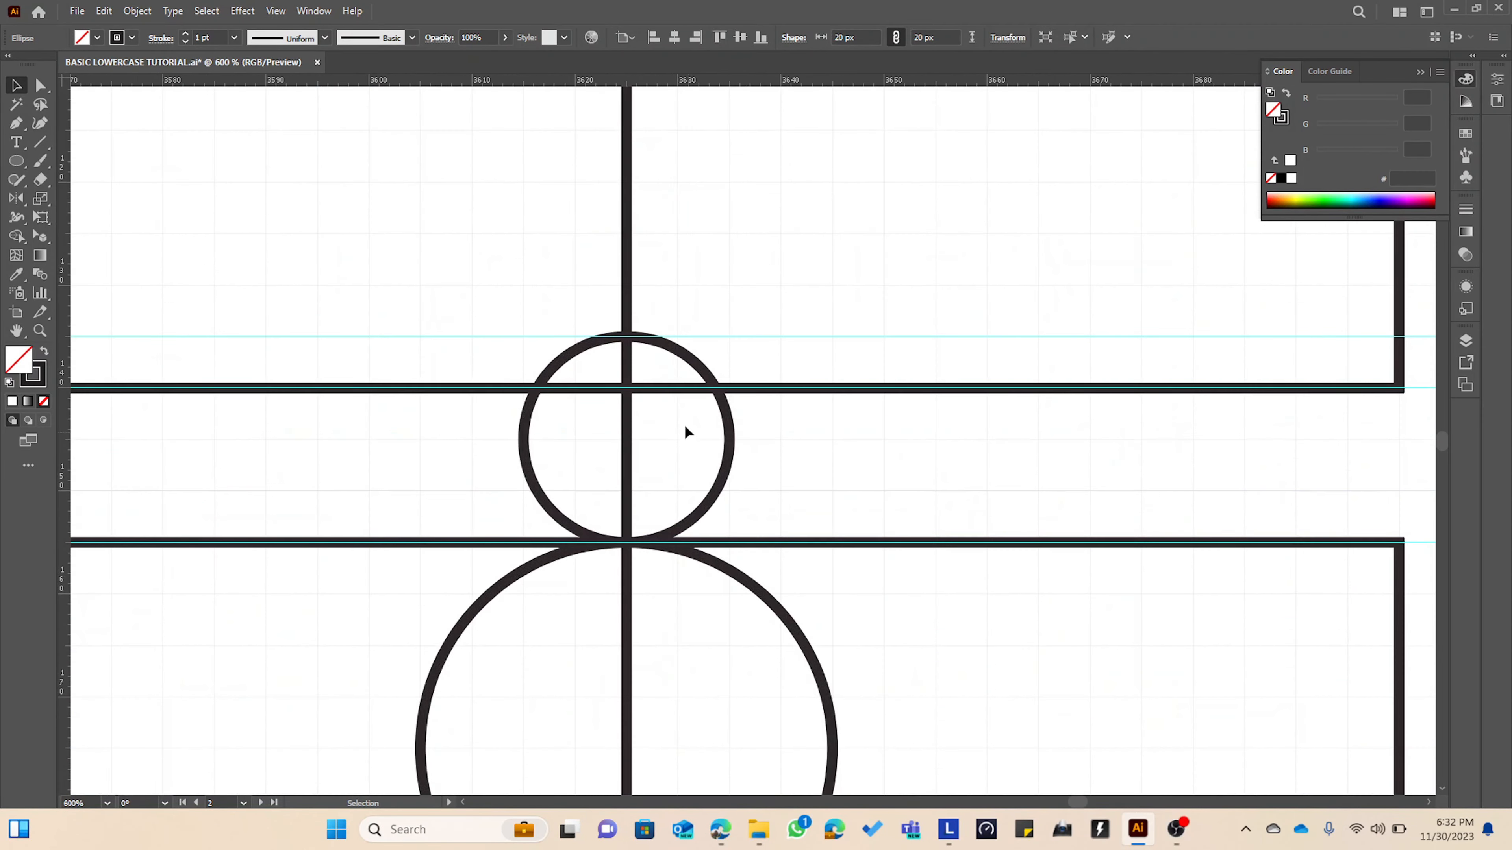
scroll(631, 394, "down", 3)
left_click_drag(641, 524, 675, 412)
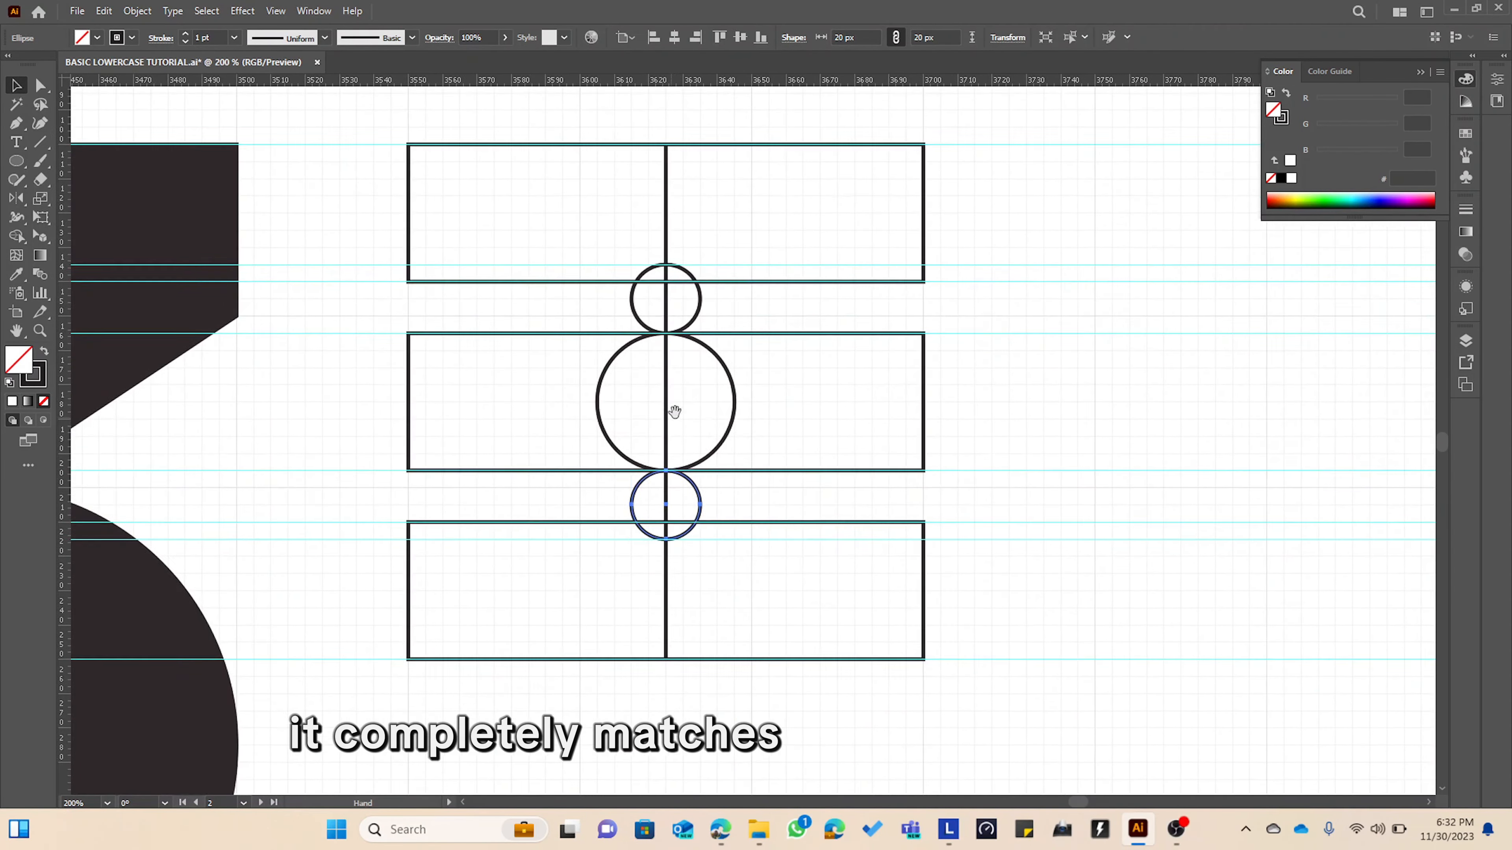
scroll(671, 543, "up", 3)
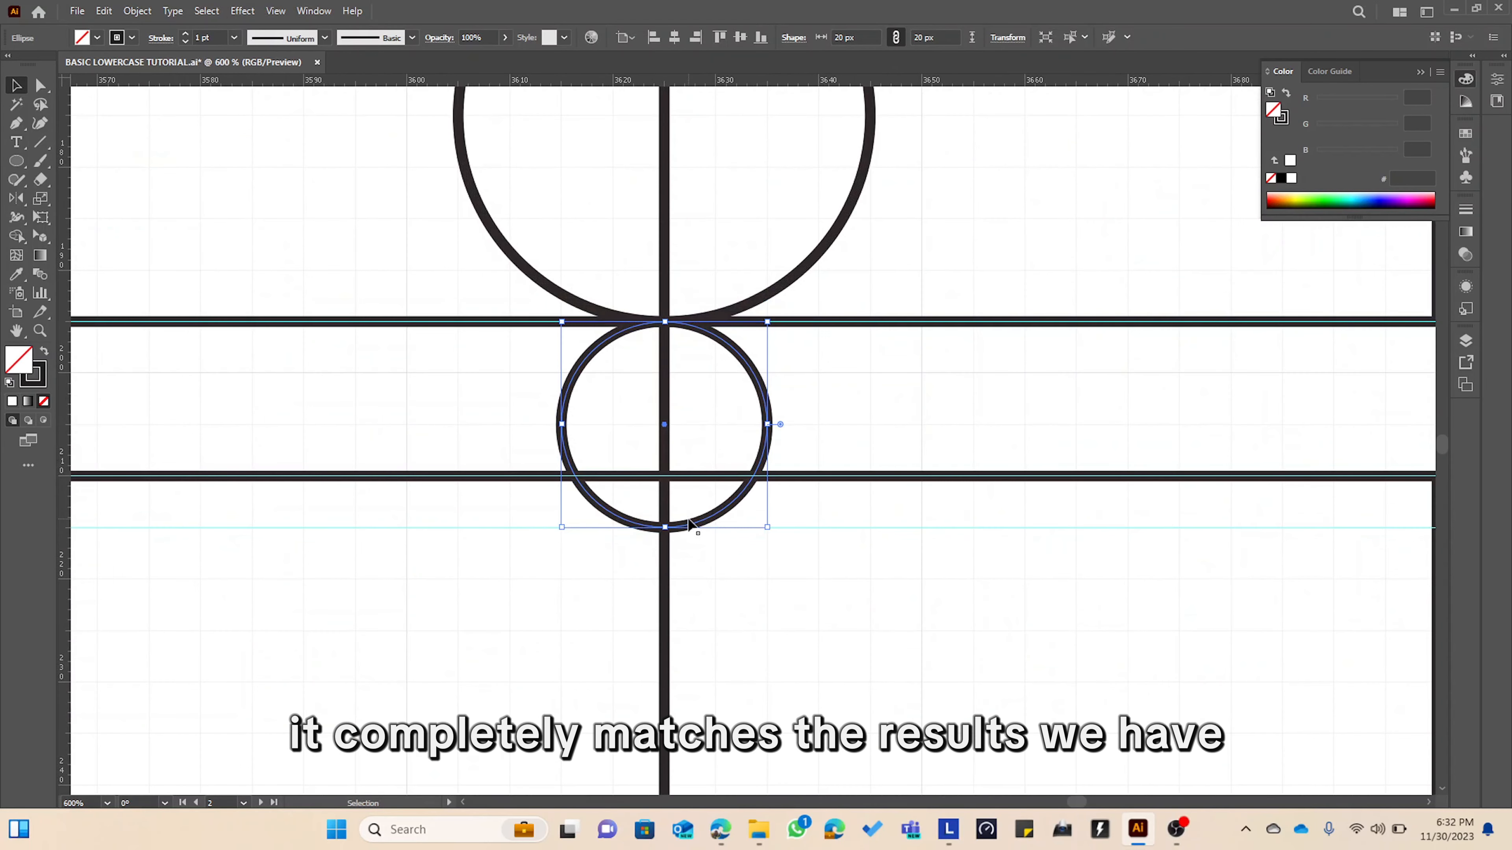
scroll(691, 521, "down", 4)
scroll(689, 520, "down", 1)
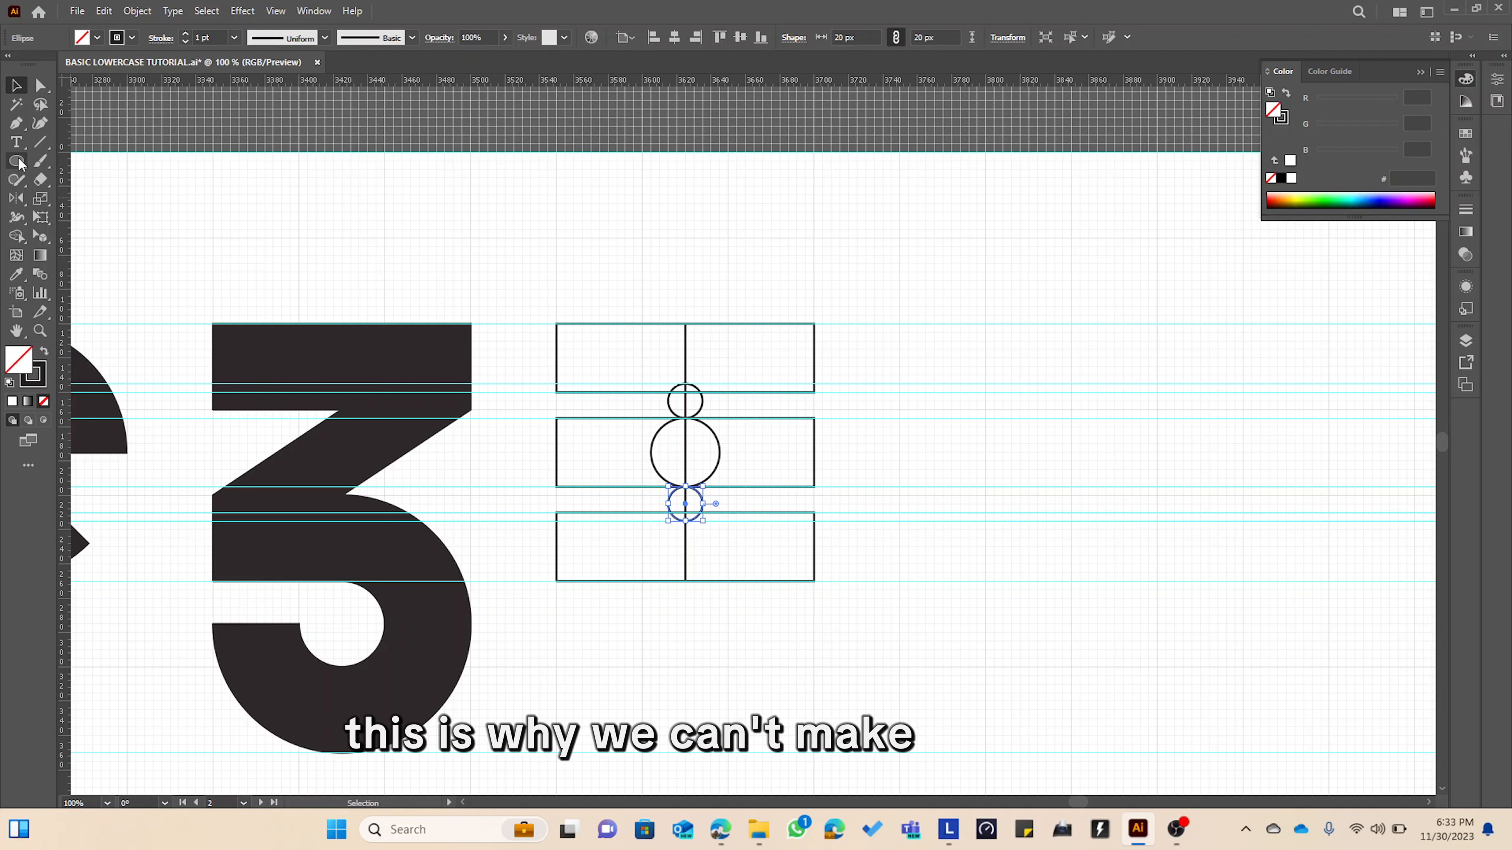
Draw a 150 px by 150 px square enclosing all three rectangles.
left_click_drag(22, 171, 65, 158)
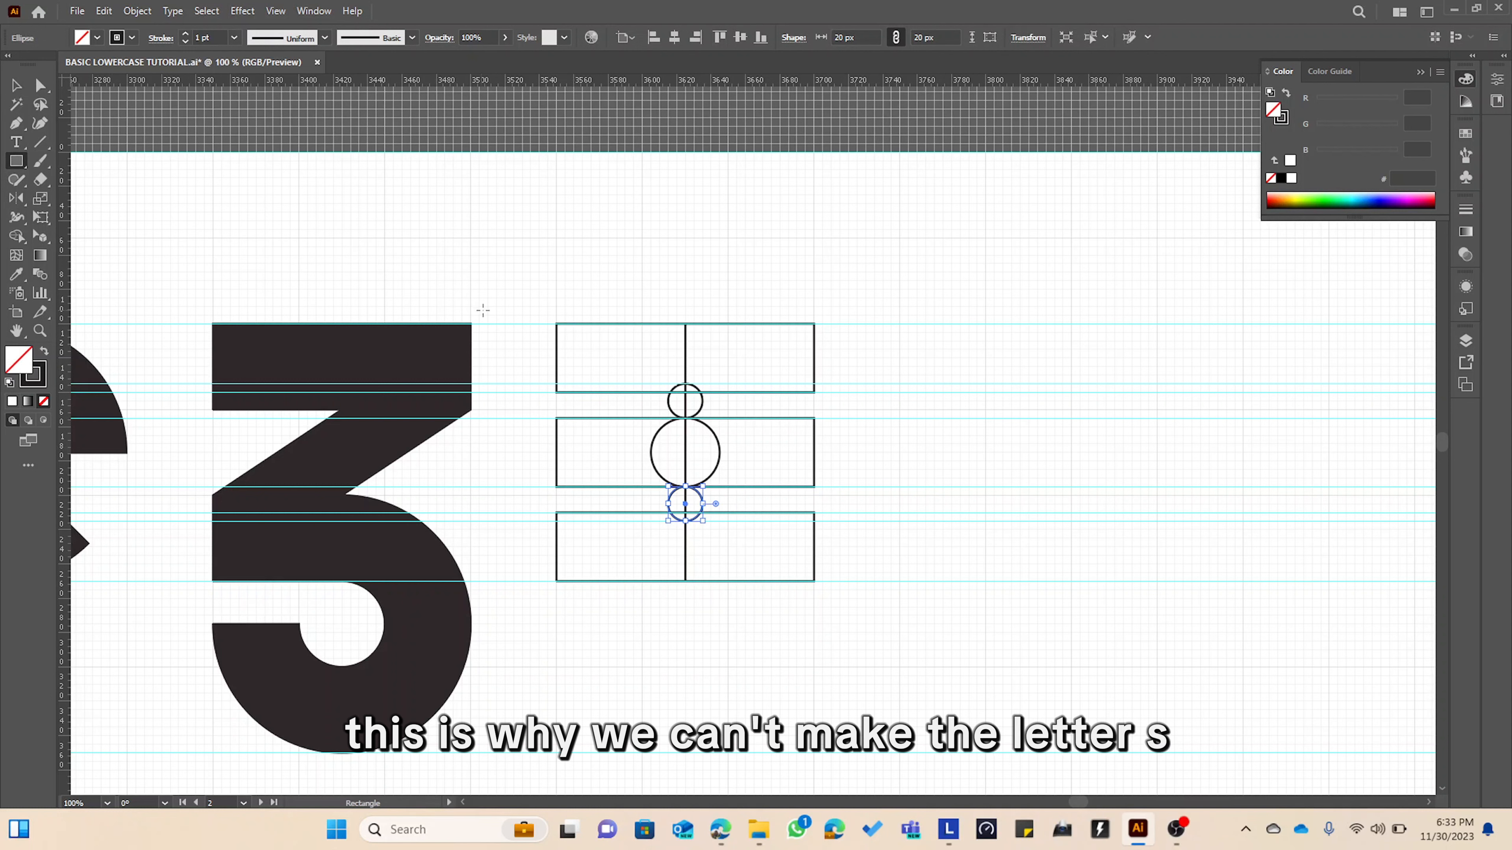
left_click_drag(557, 324, 817, 578)
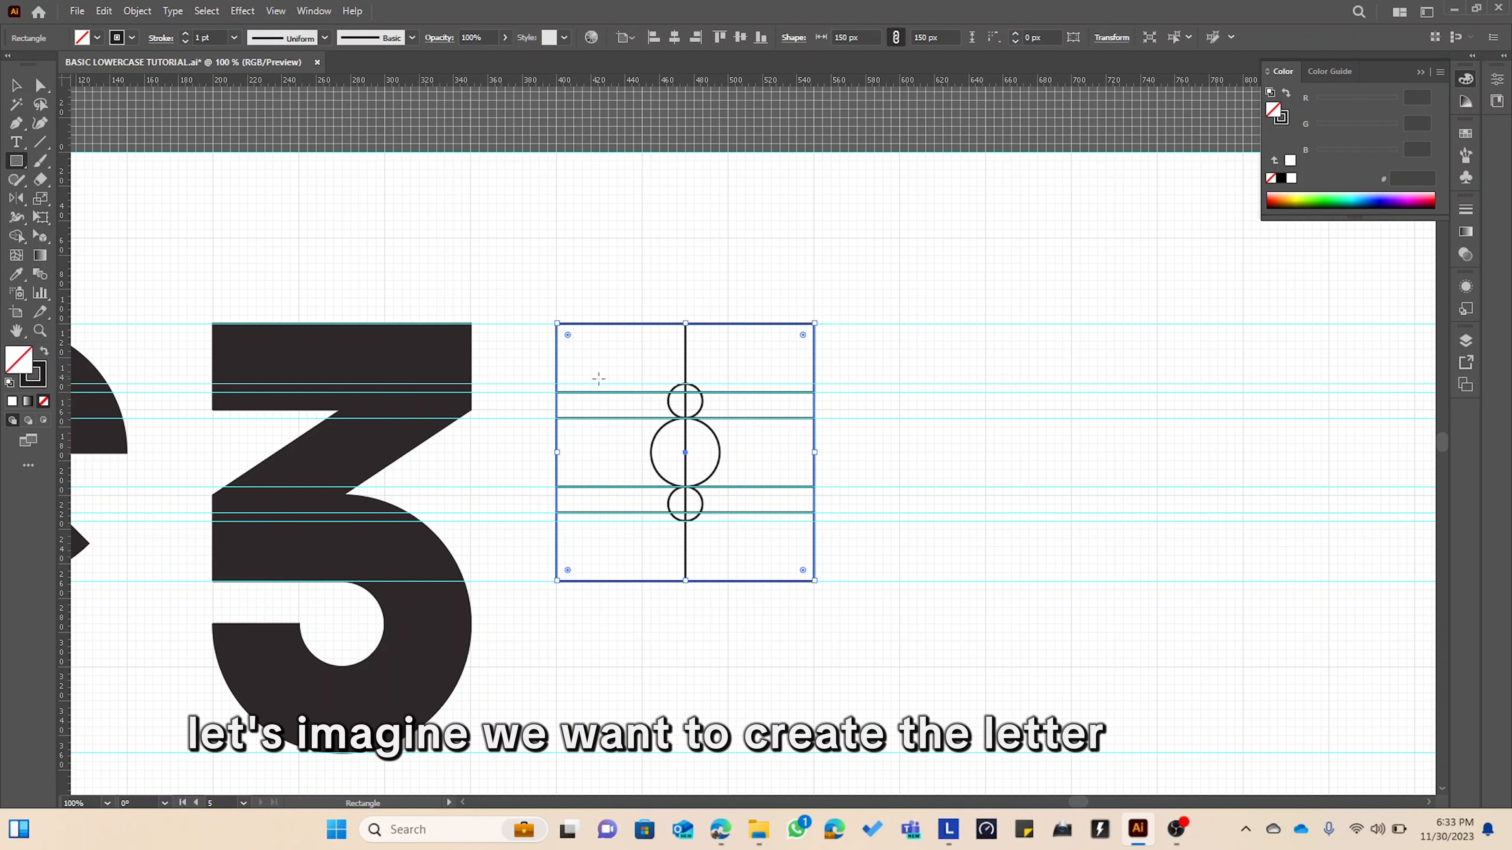
key("v")
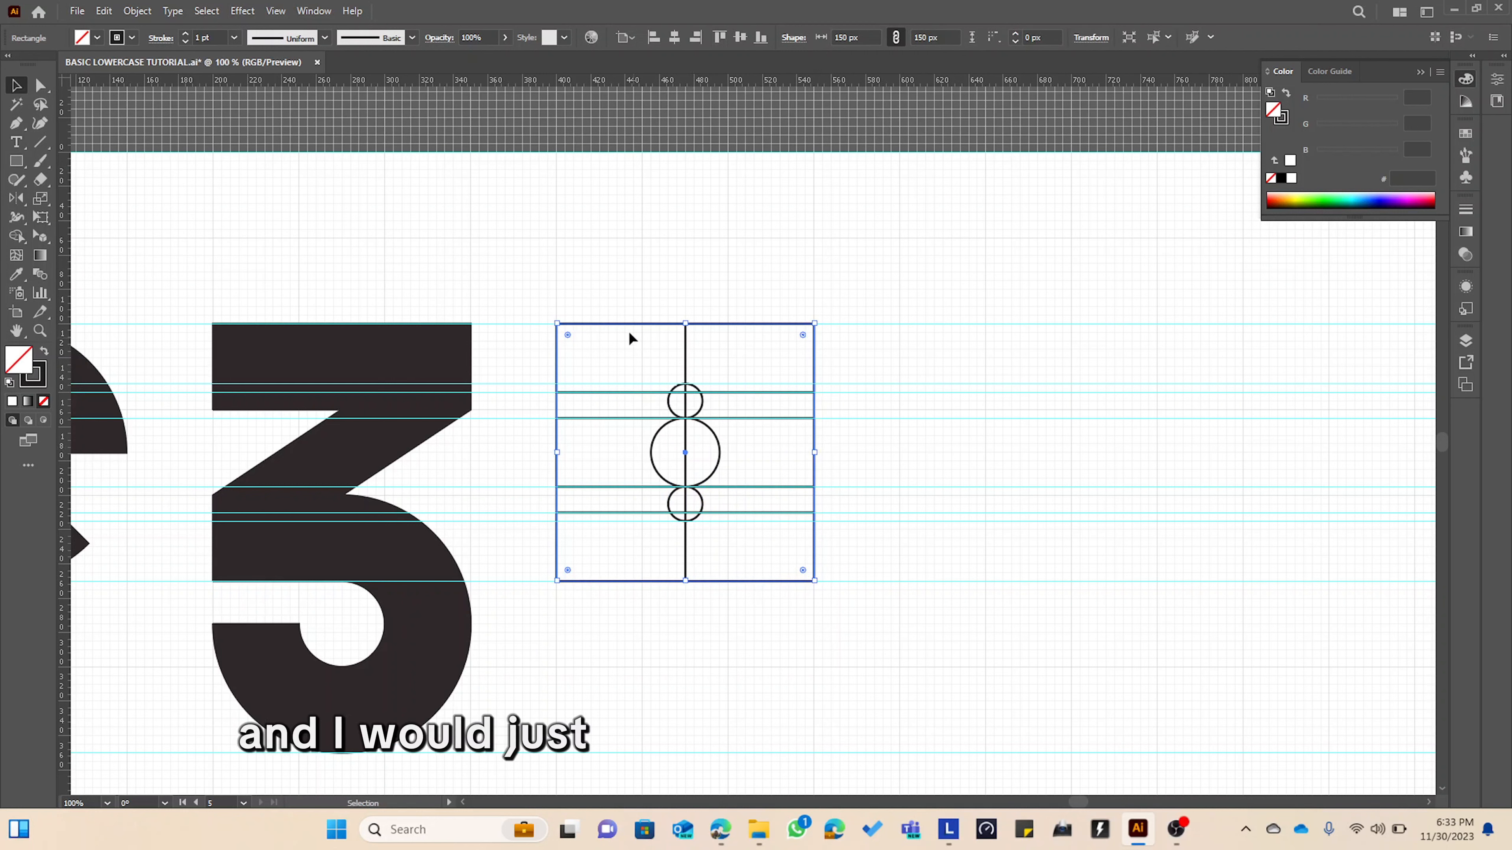
Select the whole construction of rectangles, circles, line and square, and place a horizontal duplicate beside it at X 675 px.
left_click_drag(581, 276, 807, 627)
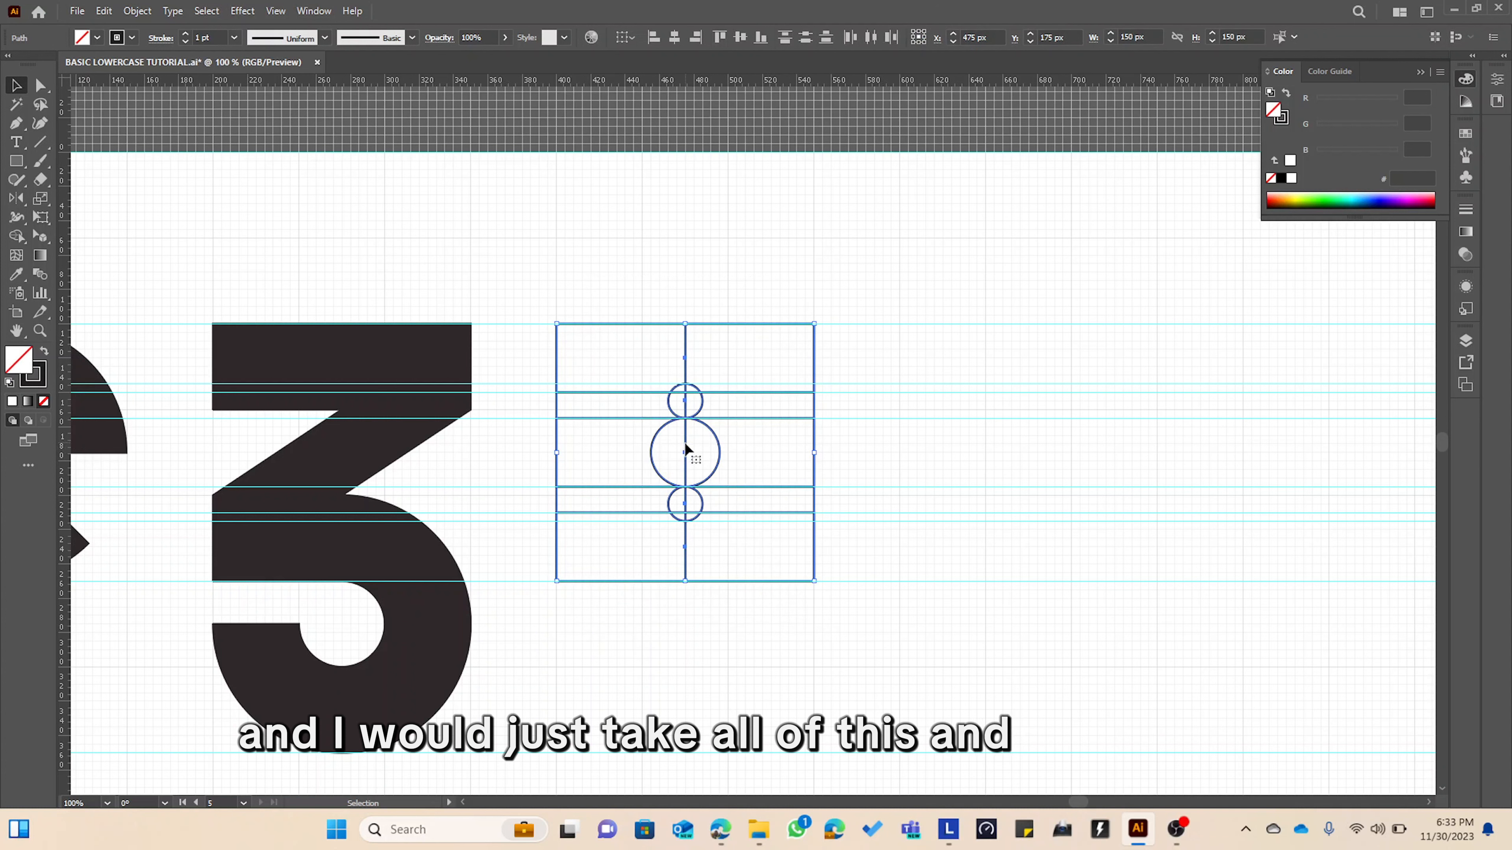
left_click_drag(684, 451, 829, 449)
left_click_drag(570, 312, 830, 650)
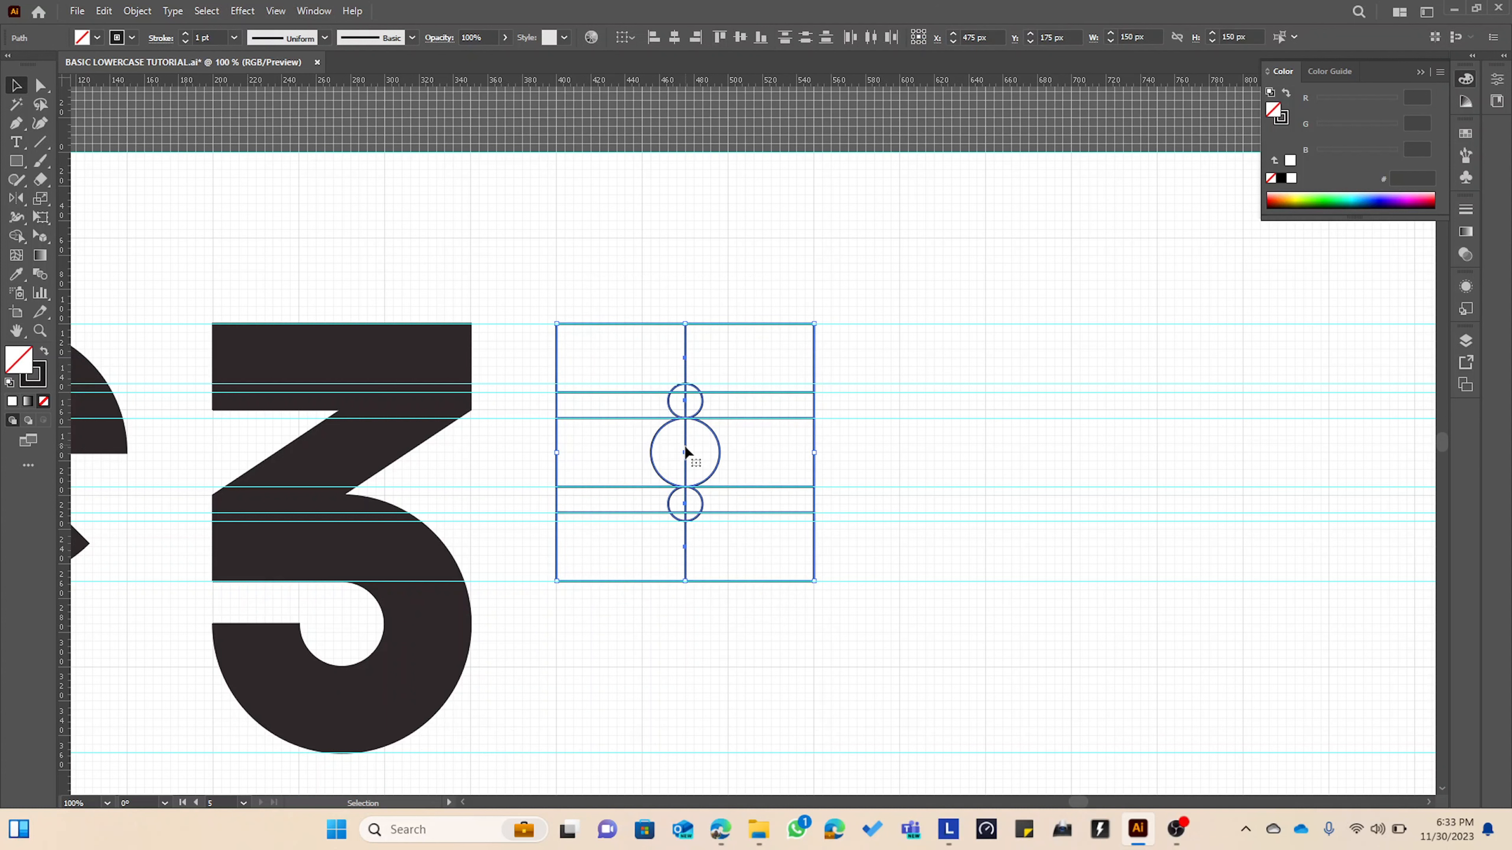
left_click_drag(686, 452, 1038, 467)
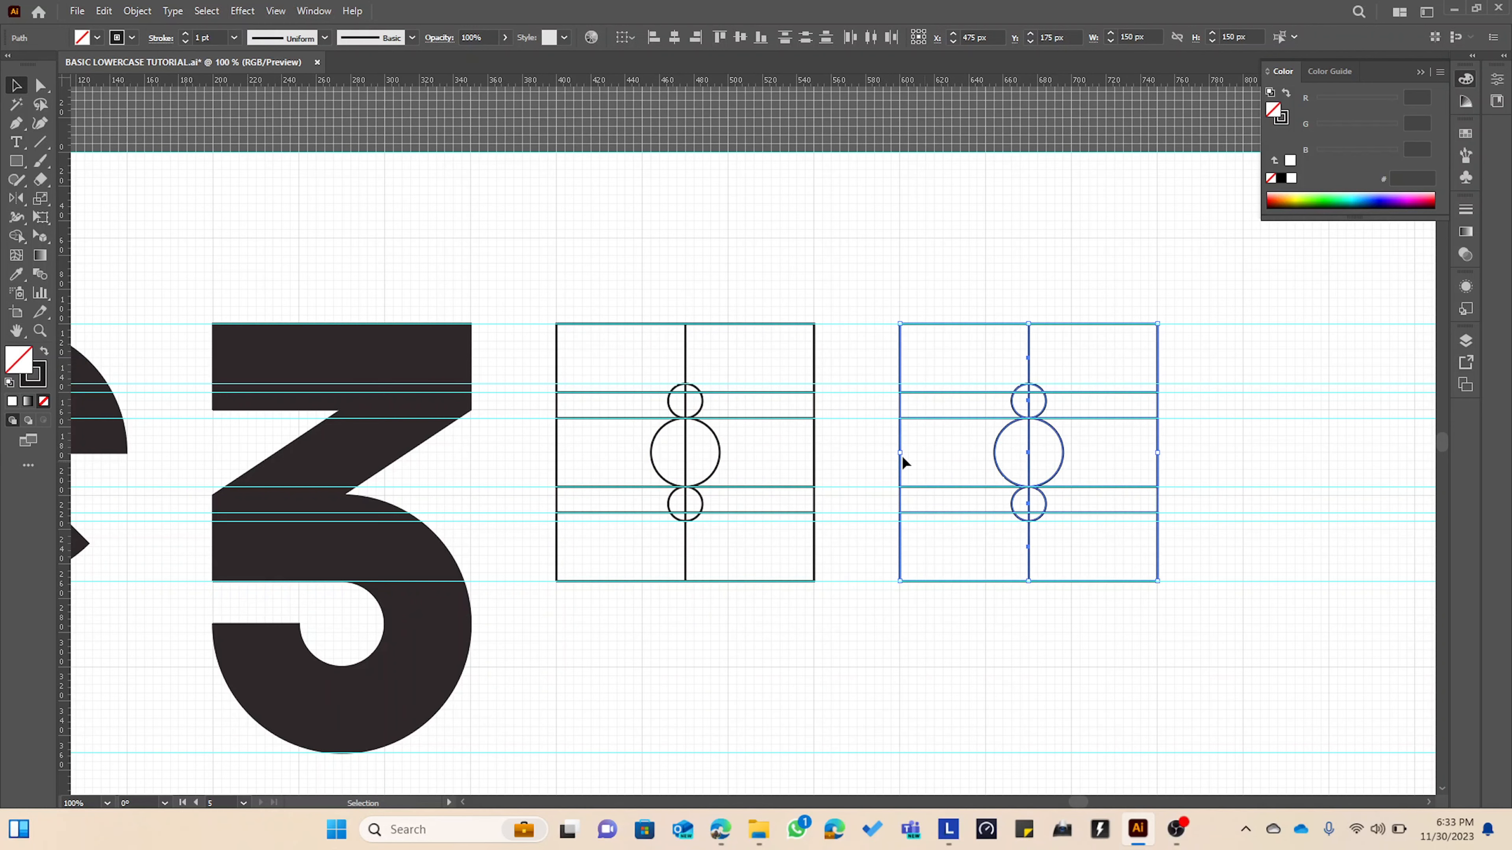
scroll(871, 460, "right", 5)
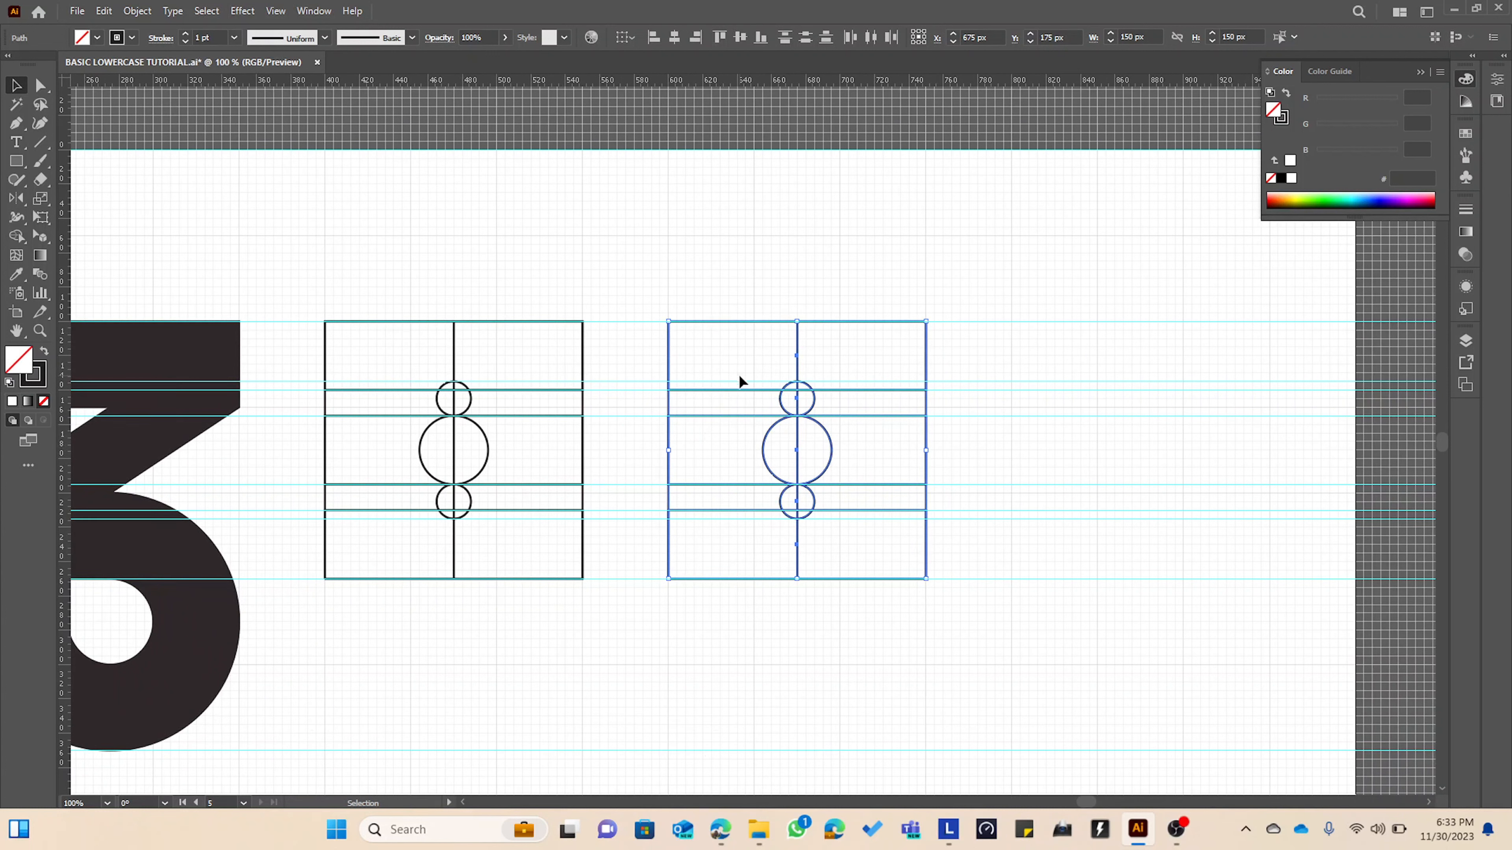
Draw a 95 px circle from the duplicate construction's upper-left corner and enlarge it to 150 px to fill the square.
left_click(19, 168)
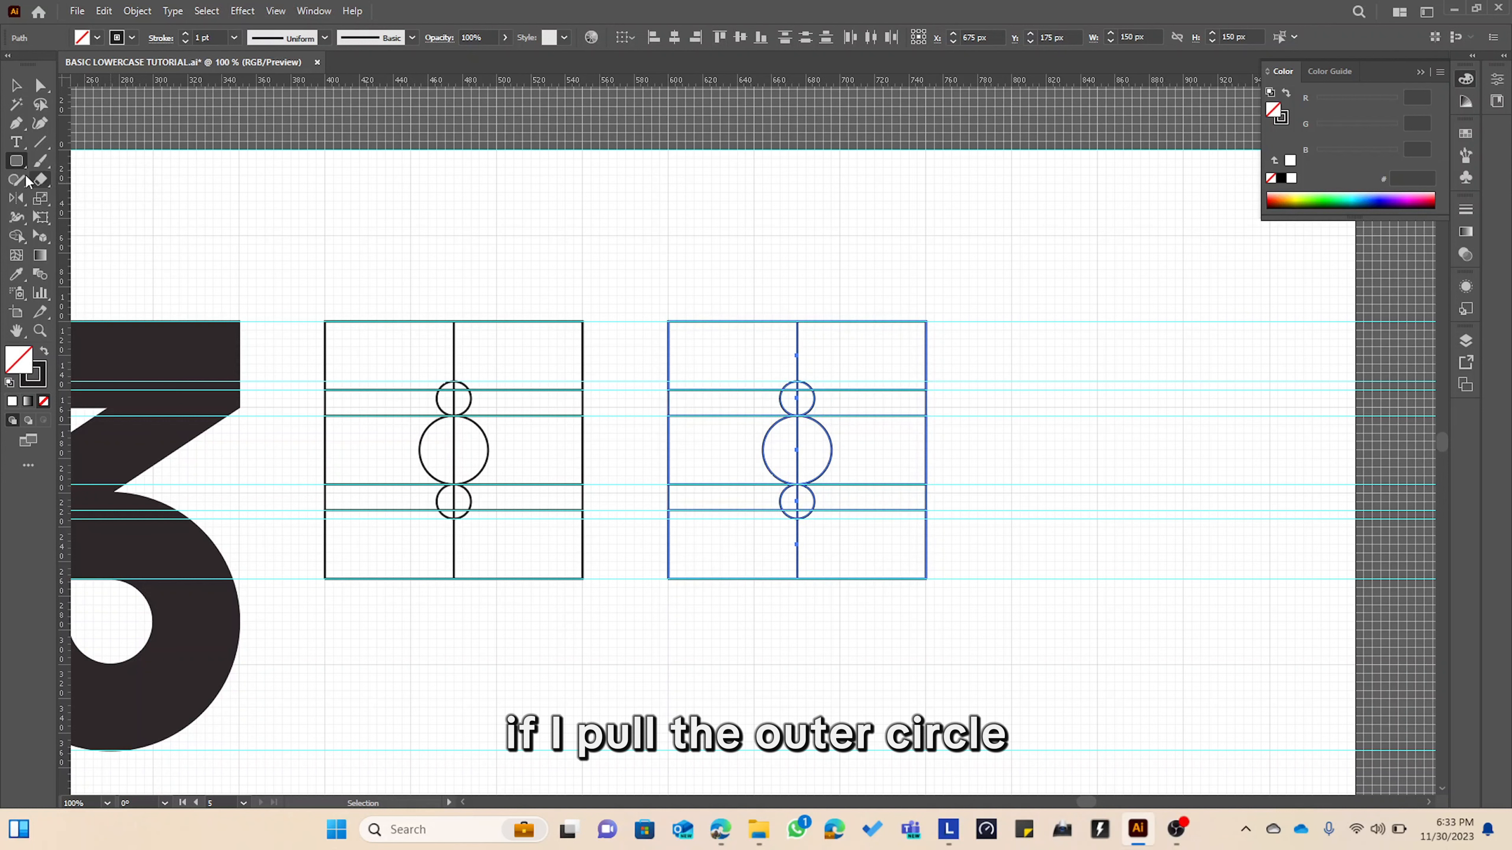
left_click_drag(16, 162, 81, 199)
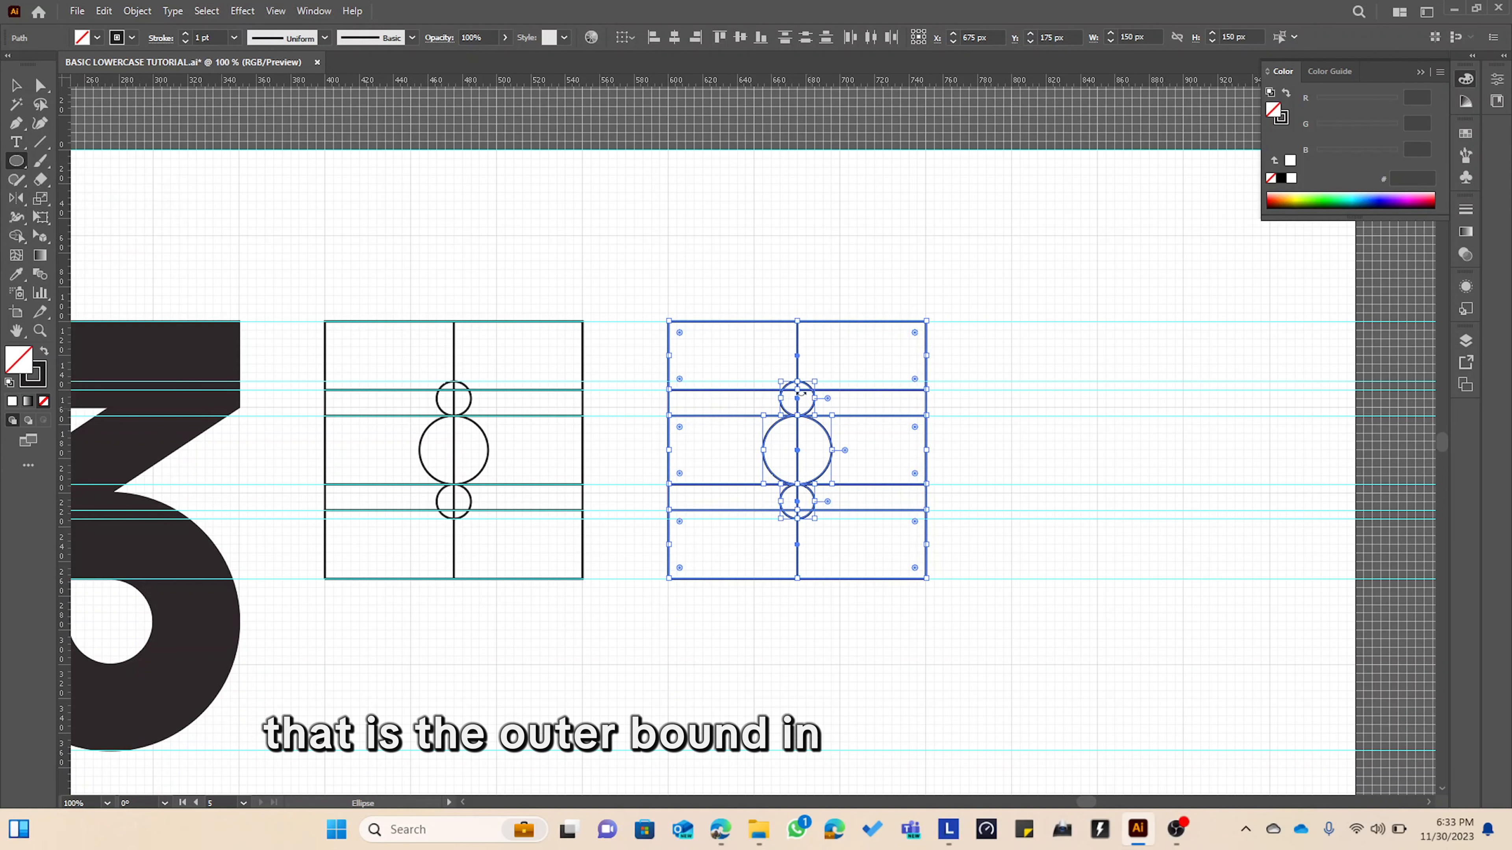
key("v")
left_click(740, 364)
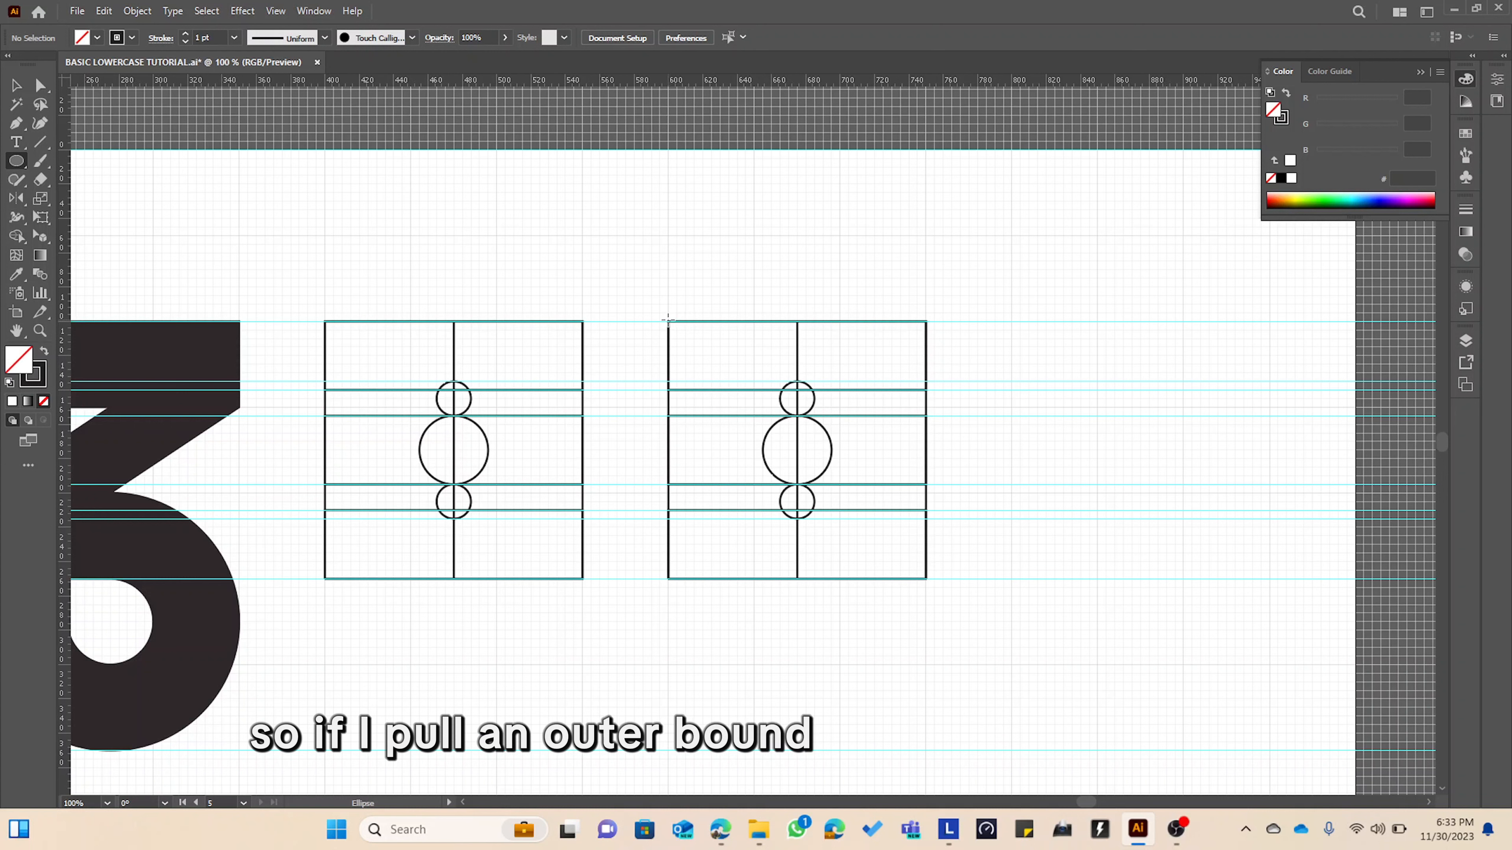
left_click_drag(668, 322, 831, 480)
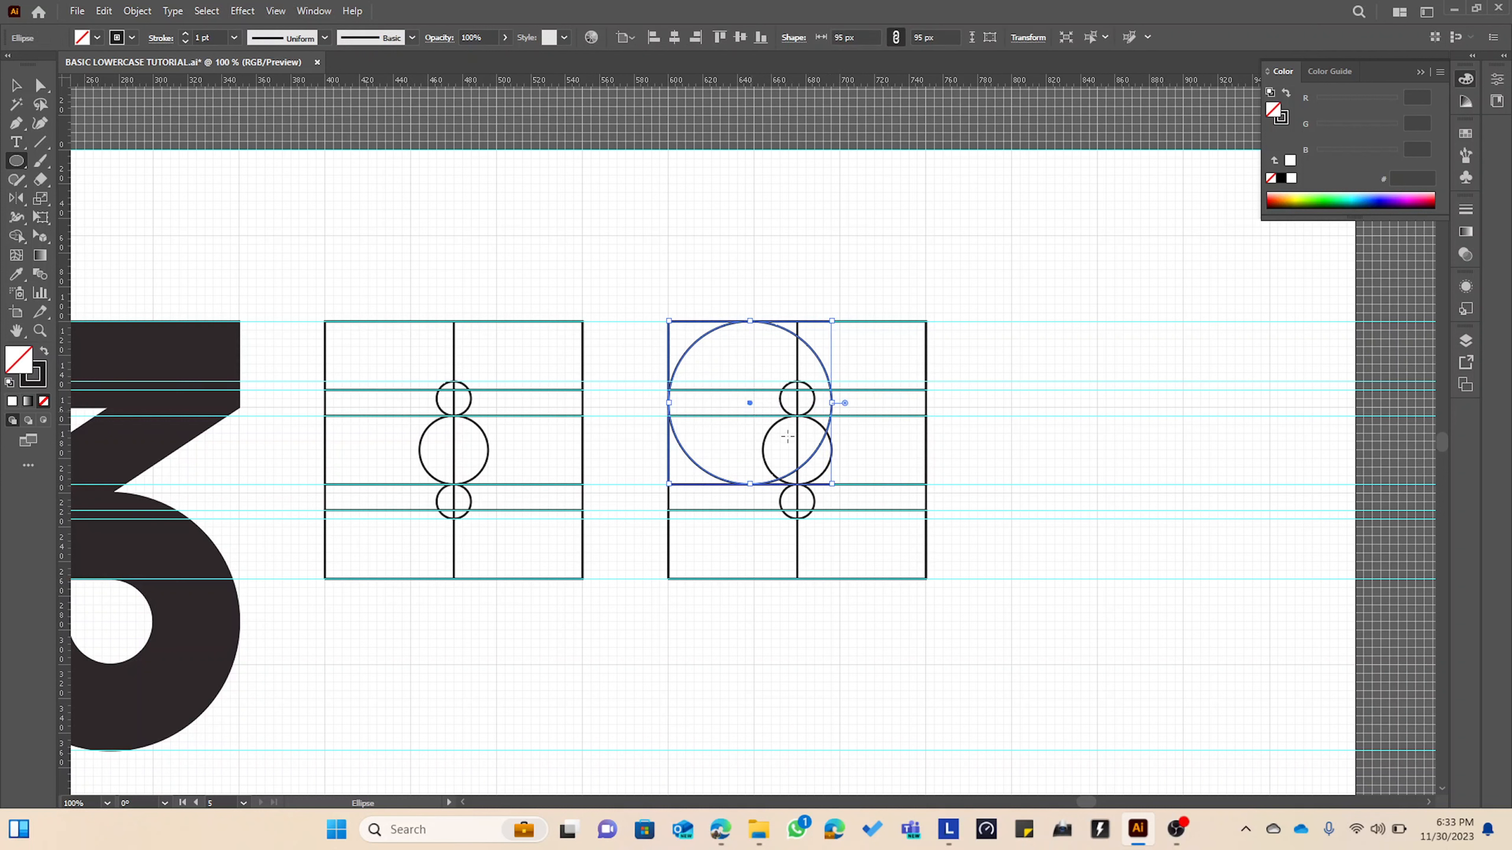
mouse_move(832, 485)
left_mouse_down()
mouse_move(853, 509)
mouse_move(842, 495)
left_mouse_up()
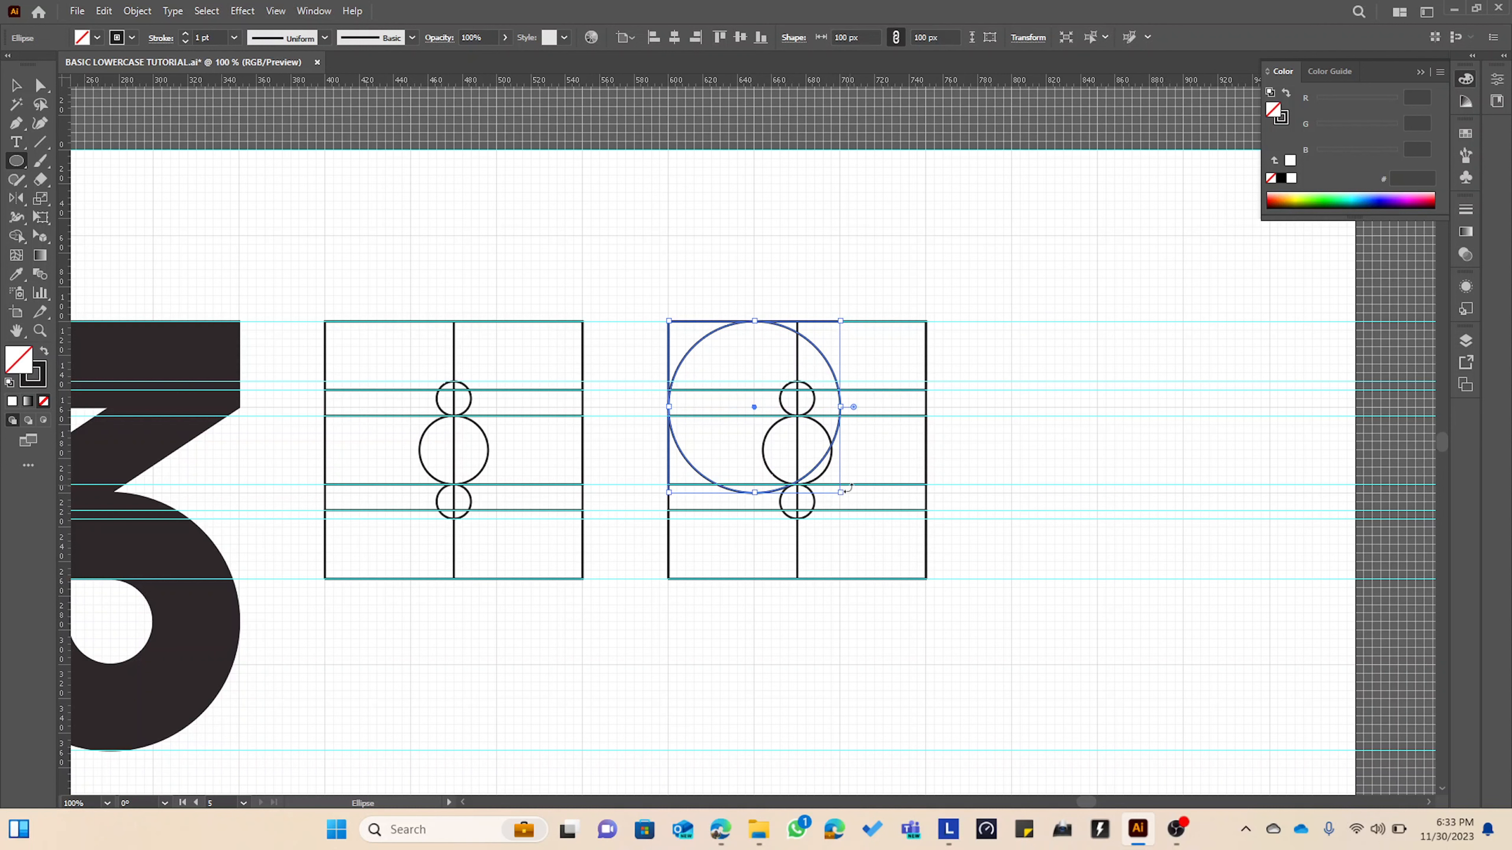
left_click_drag(842, 495, 929, 592)
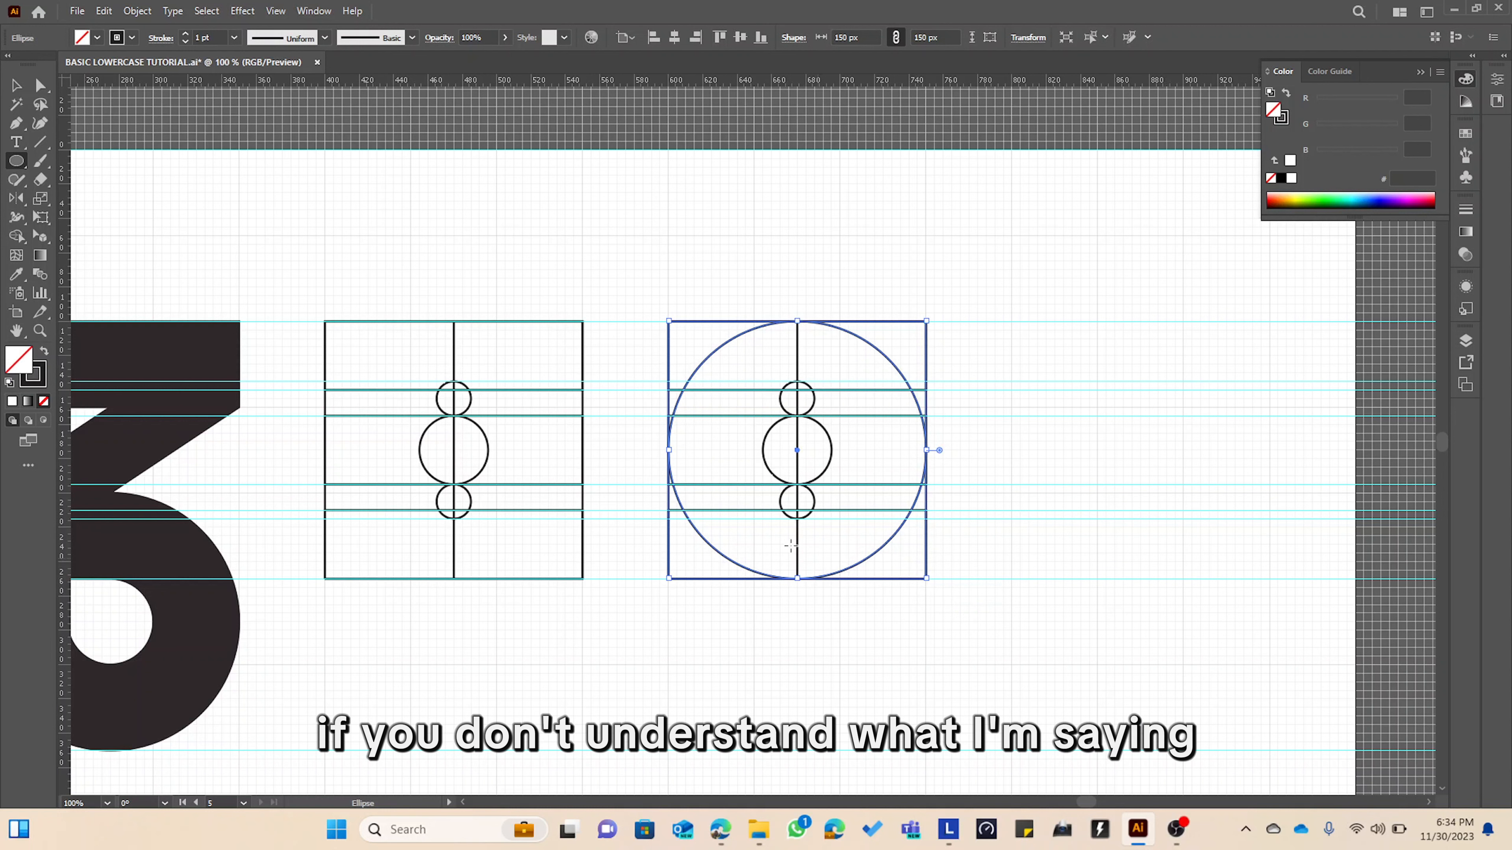
Select the whole duplicate, swap fill and stroke, and try merging its top band, left curve and middle band with Shape Builder.
key("v")
left_click_drag(671, 227, 964, 626)
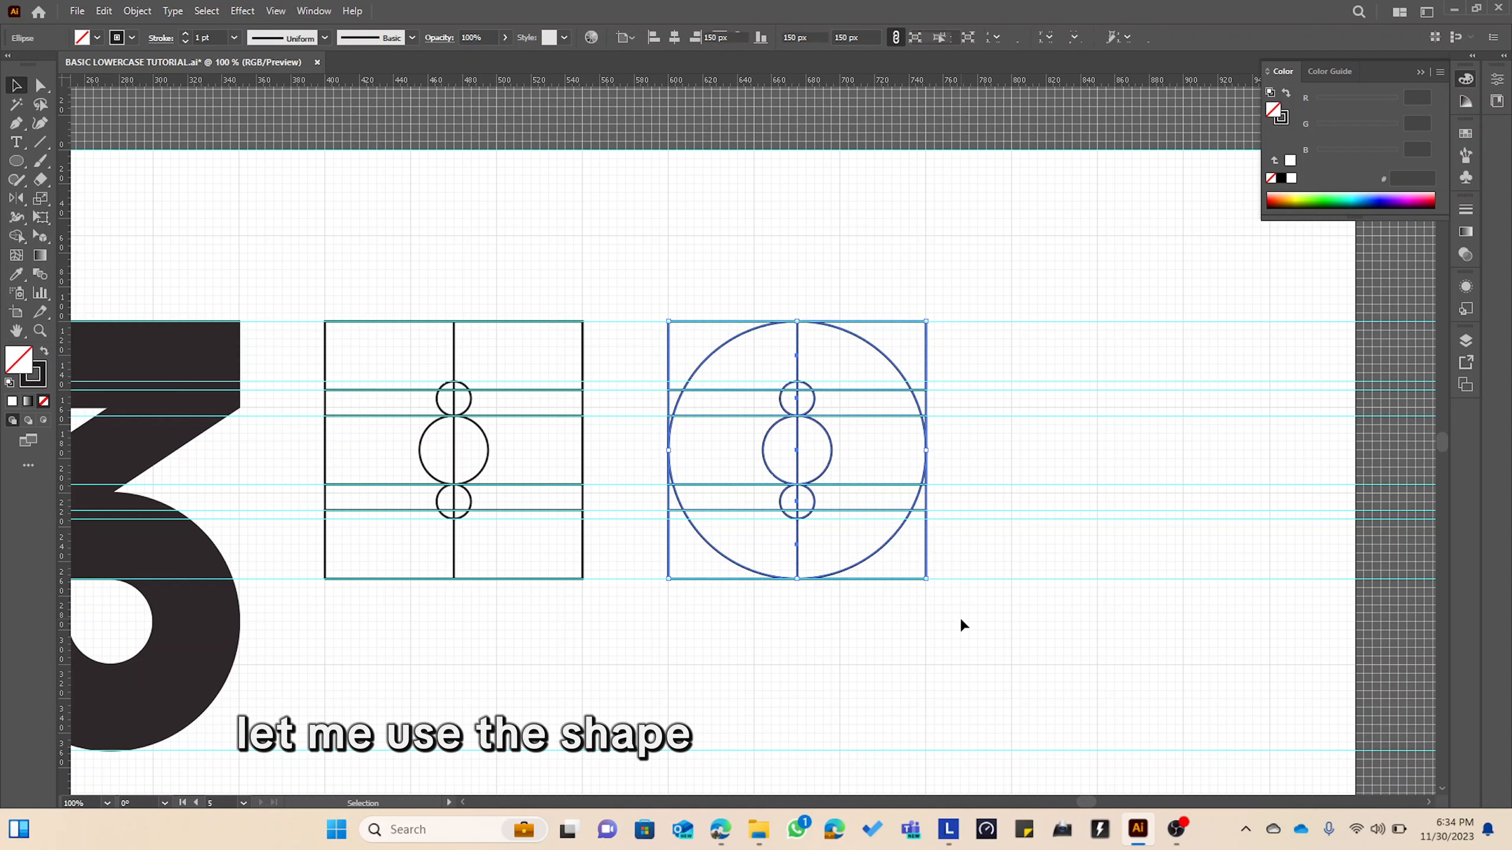
key("shift+v")
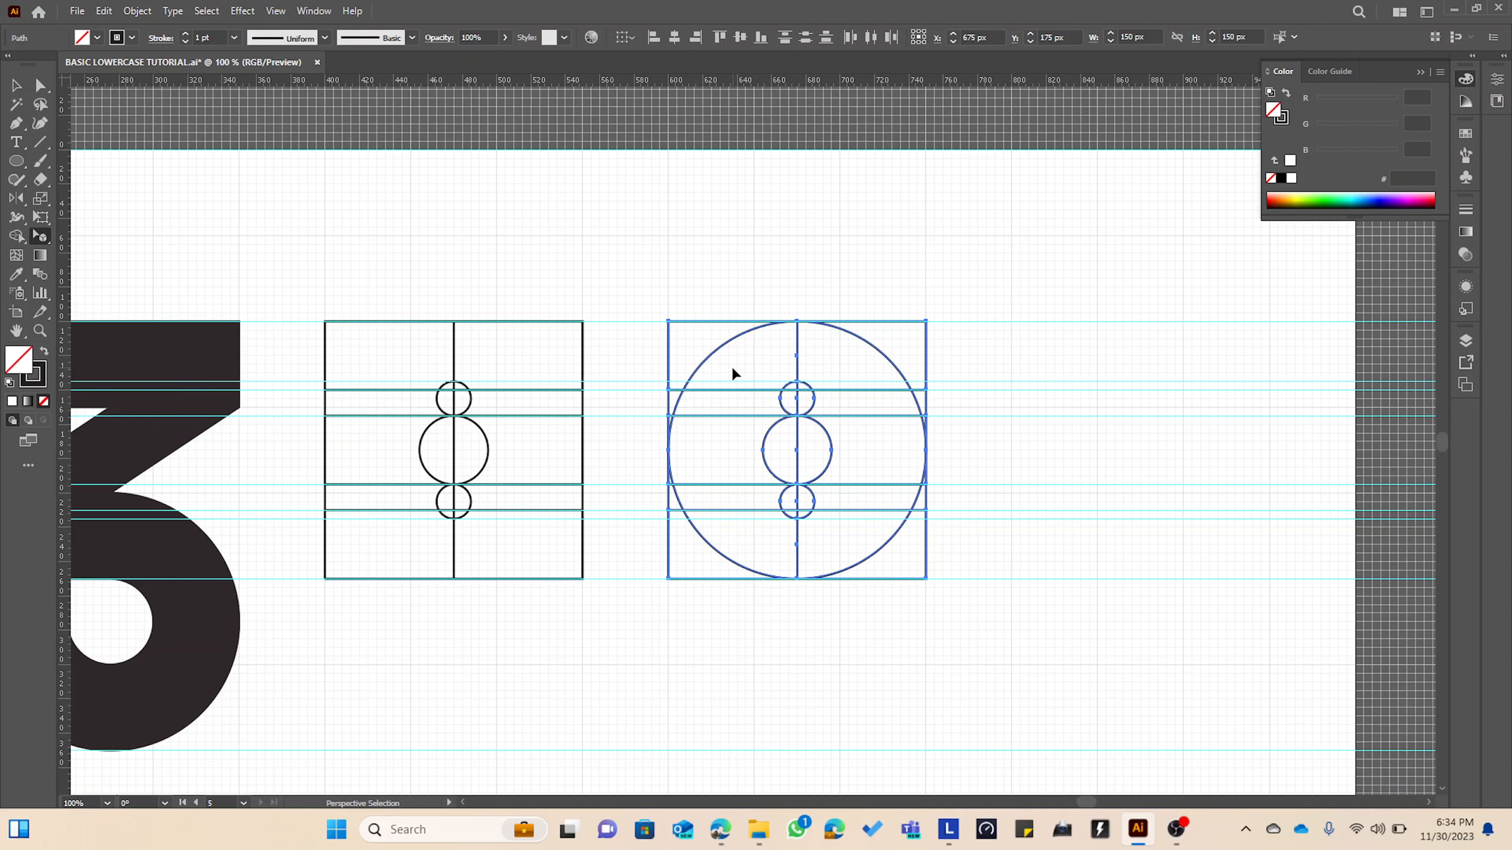
key("v")
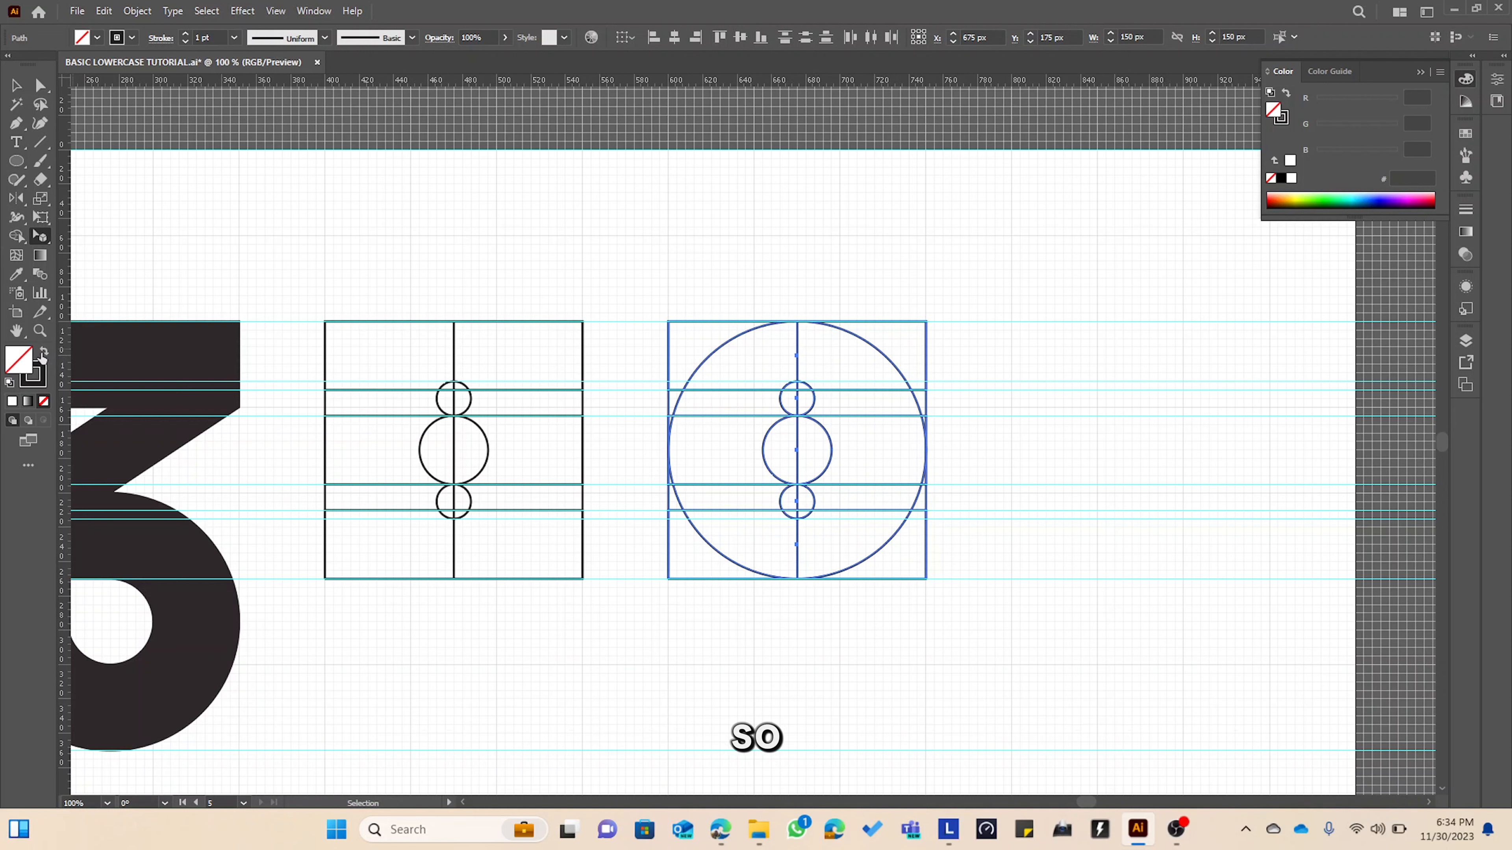
left_click(17, 237)
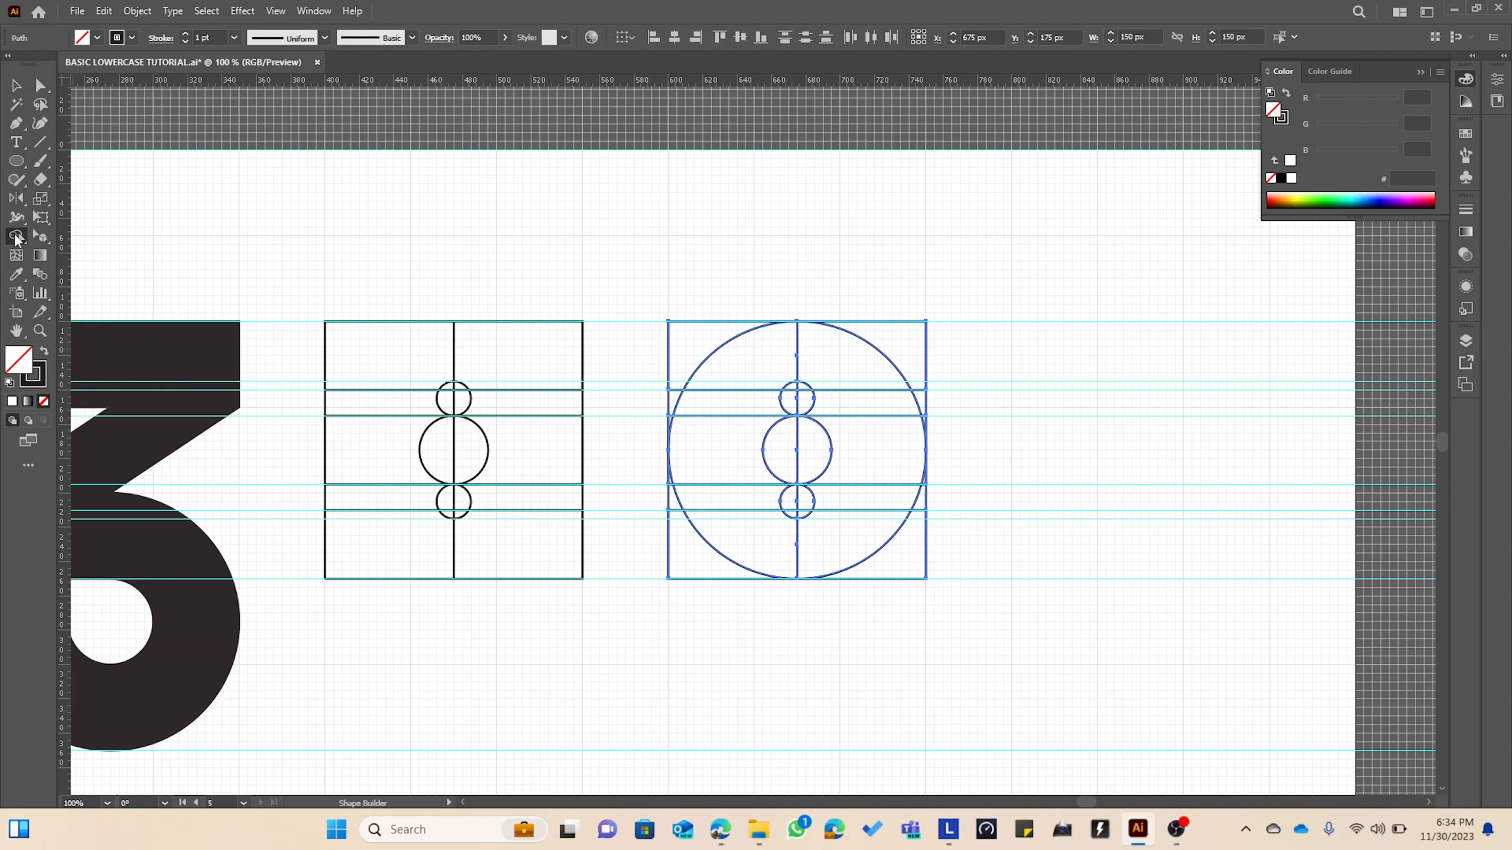
left_click(44, 352)
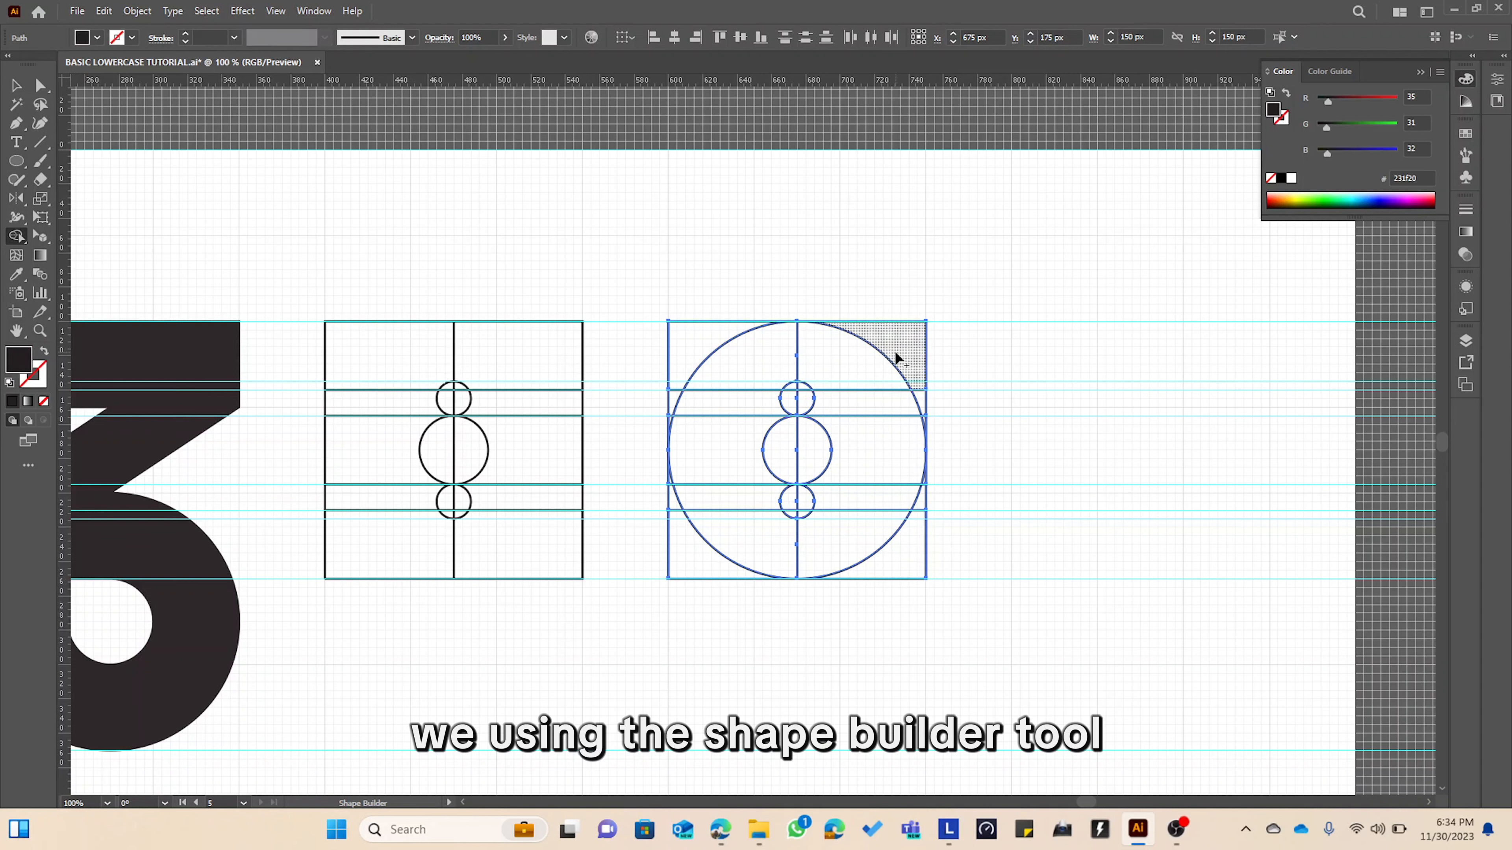
mouse_move(895, 353)
left_mouse_down()
mouse_move(776, 350)
mouse_move(790, 383)
mouse_move(933, 386)
left_mouse_up()
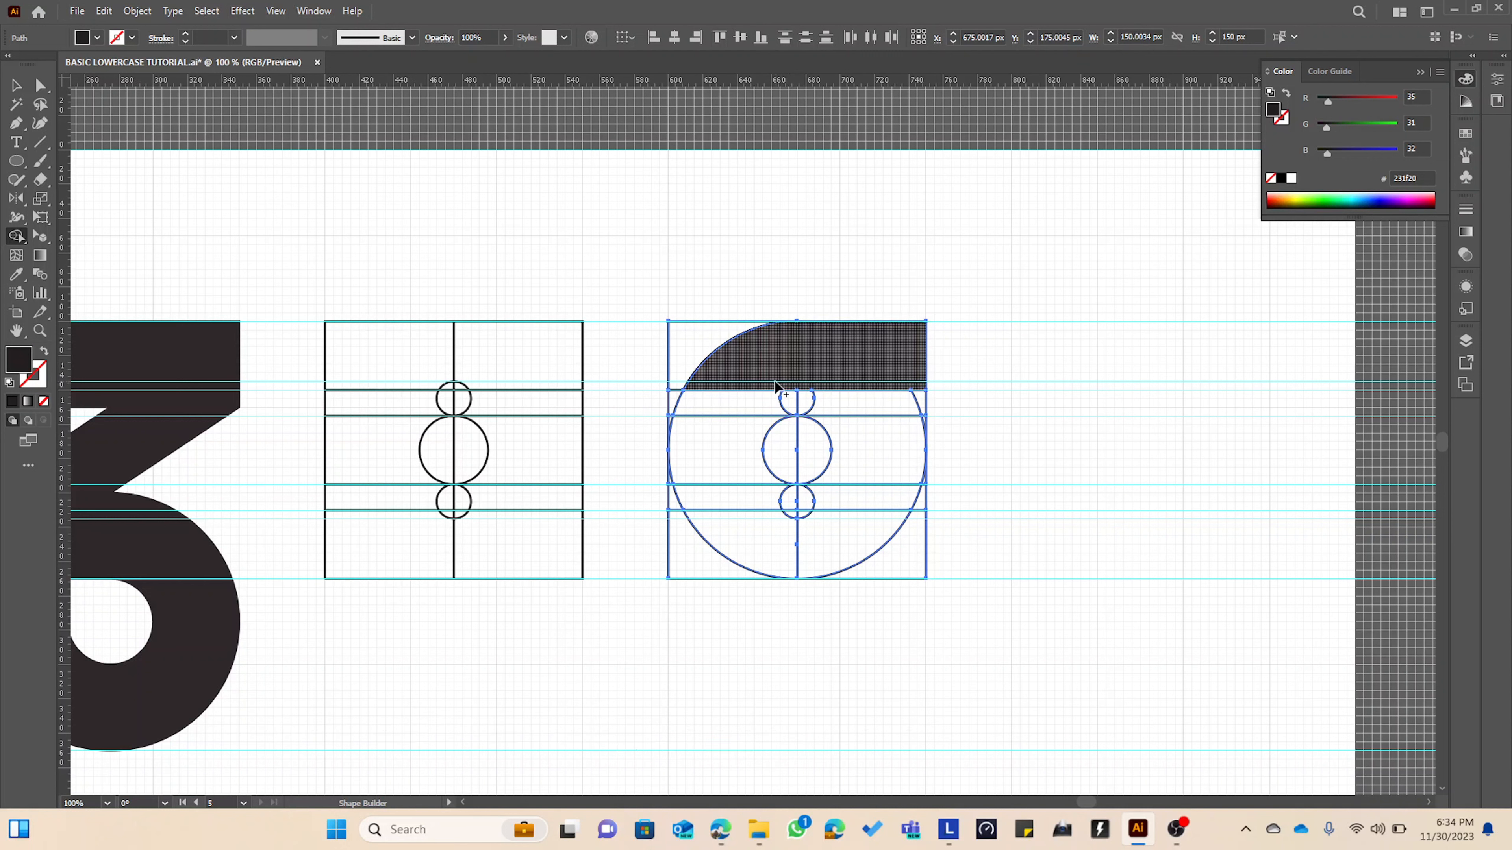
mouse_move(762, 386)
left_mouse_down()
mouse_move(738, 431)
mouse_move(871, 465)
left_mouse_up()
left_click(740, 436)
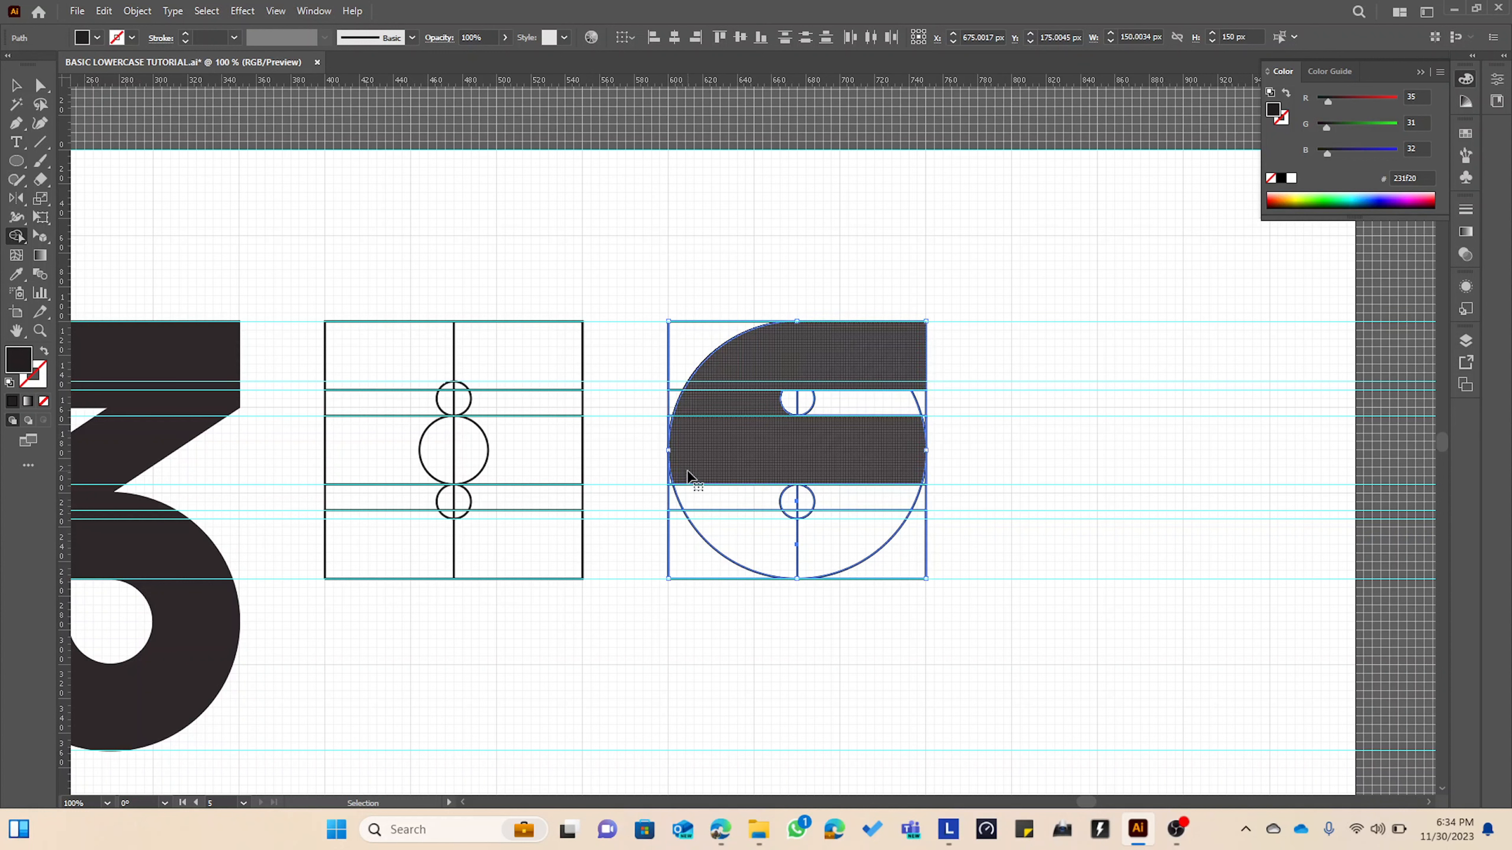
Undo the Shape Builder merges and the circle enlargements, back to the 95 px circle in the upper-left corner.
key("ctrl+z")
key("ctrl+z")
key("ctrl+z")
key("ctrl+z")
key("ctrl+z")
key("shift+m")
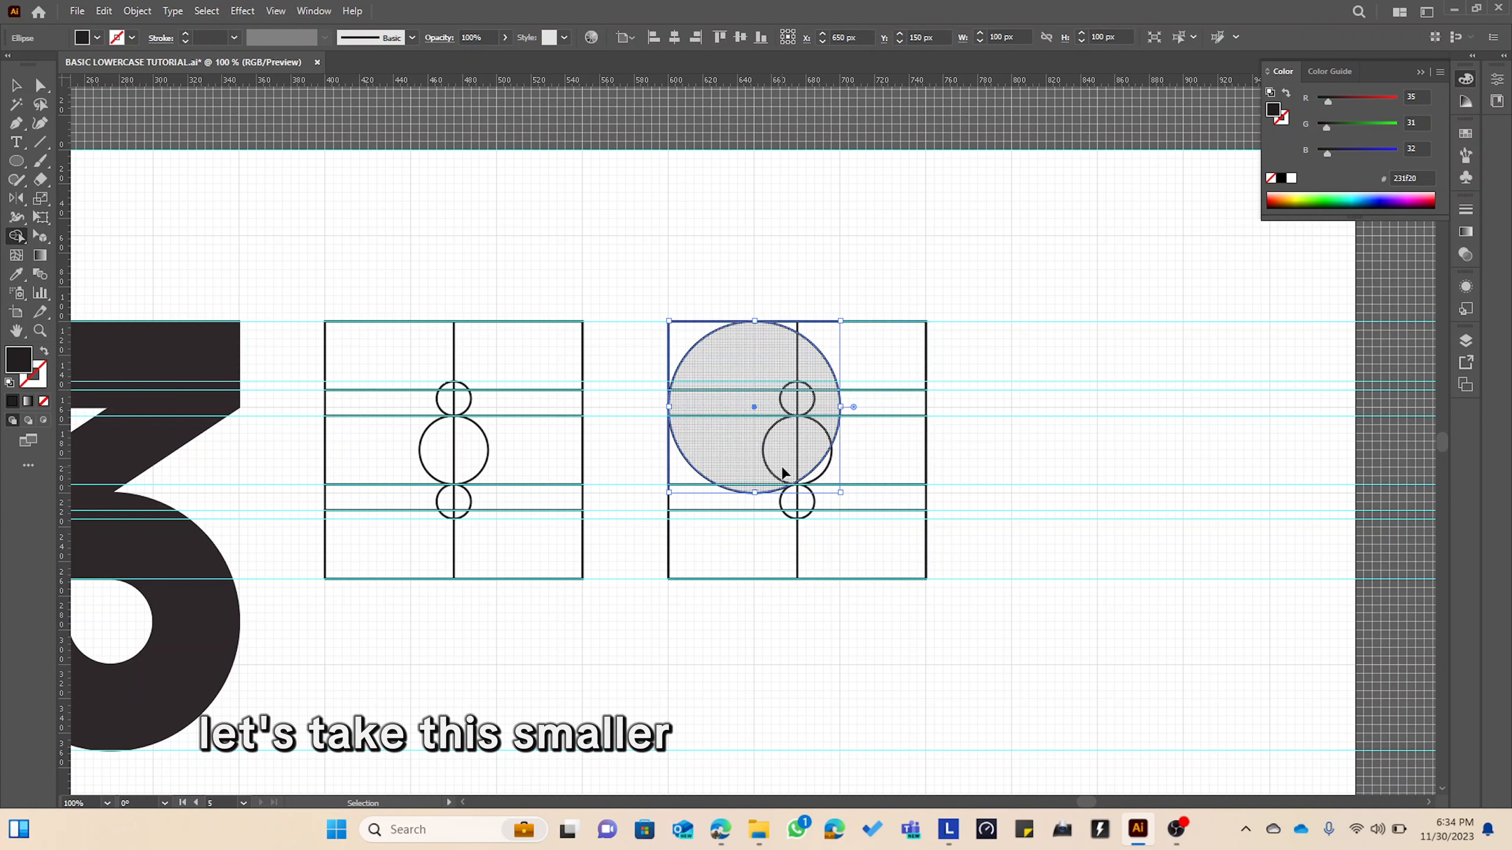
key("ctrl+z")
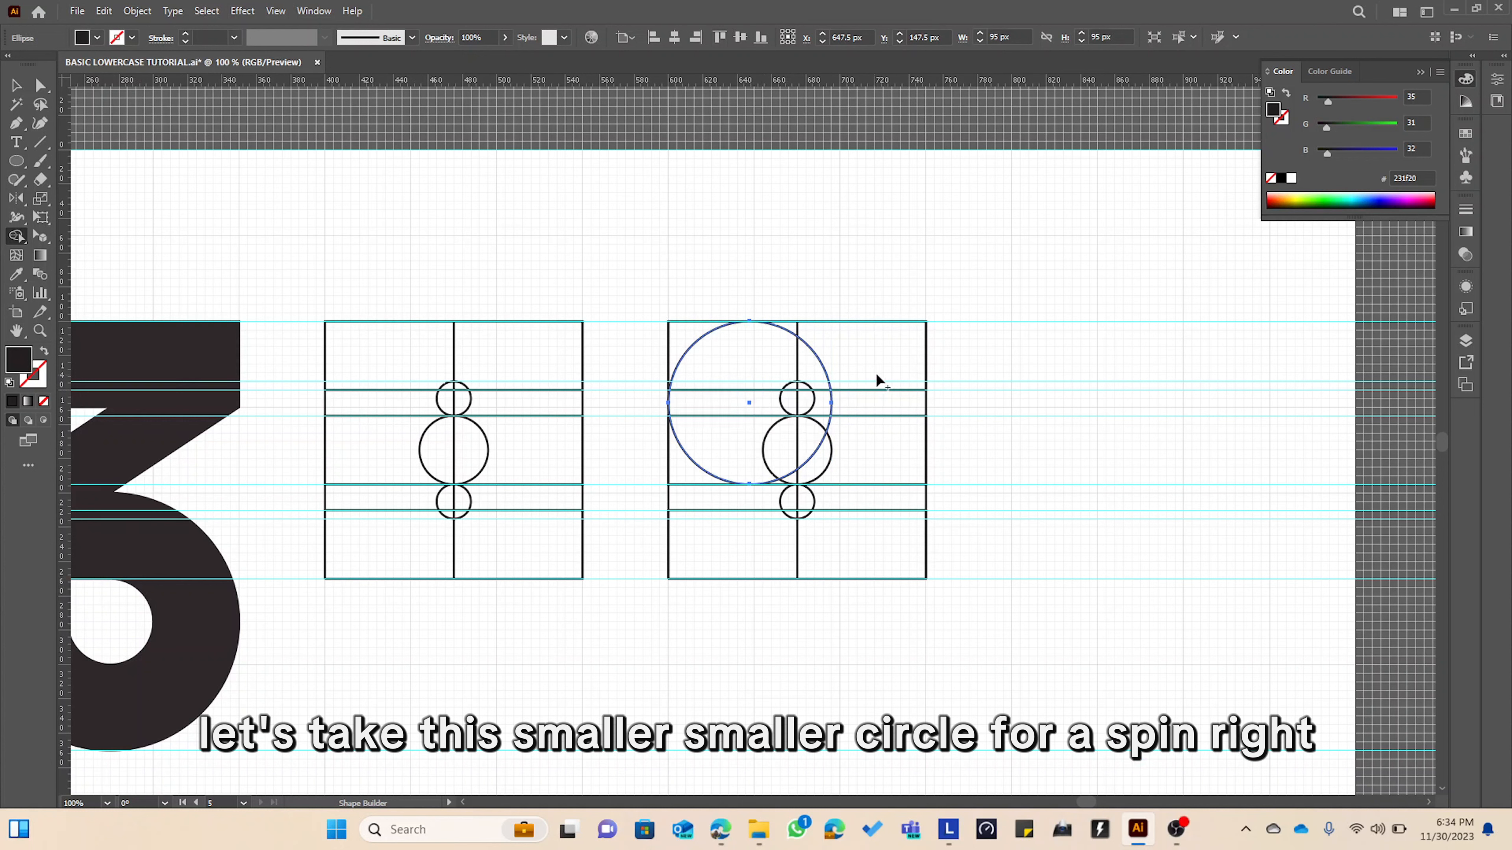
mouse_move(887, 366)
left_mouse_down()
mouse_move(772, 370)
mouse_move(786, 350)
left_mouse_up()
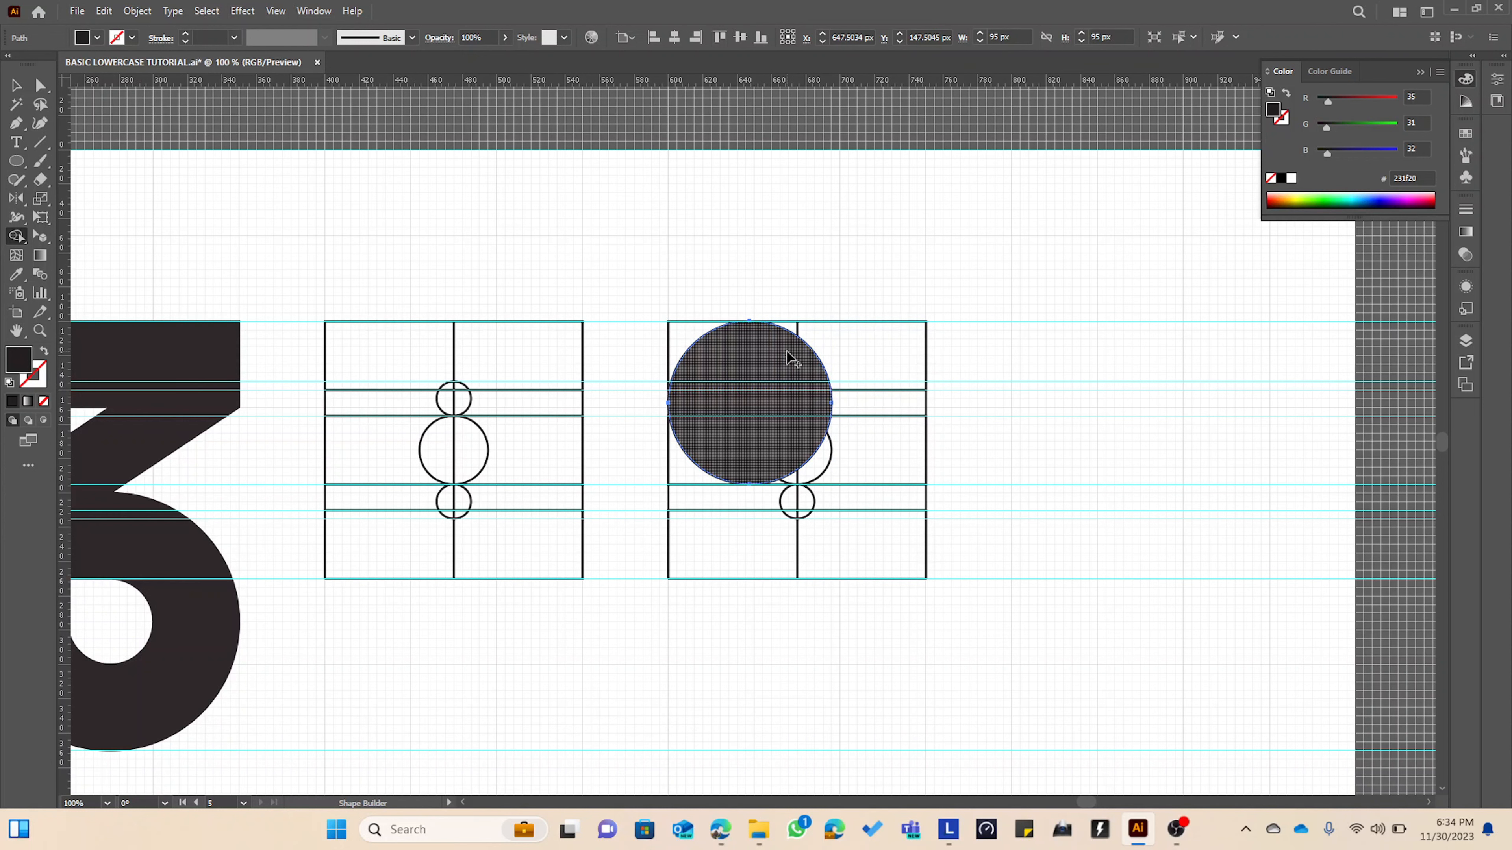
key("ctrl+z")
key("v")
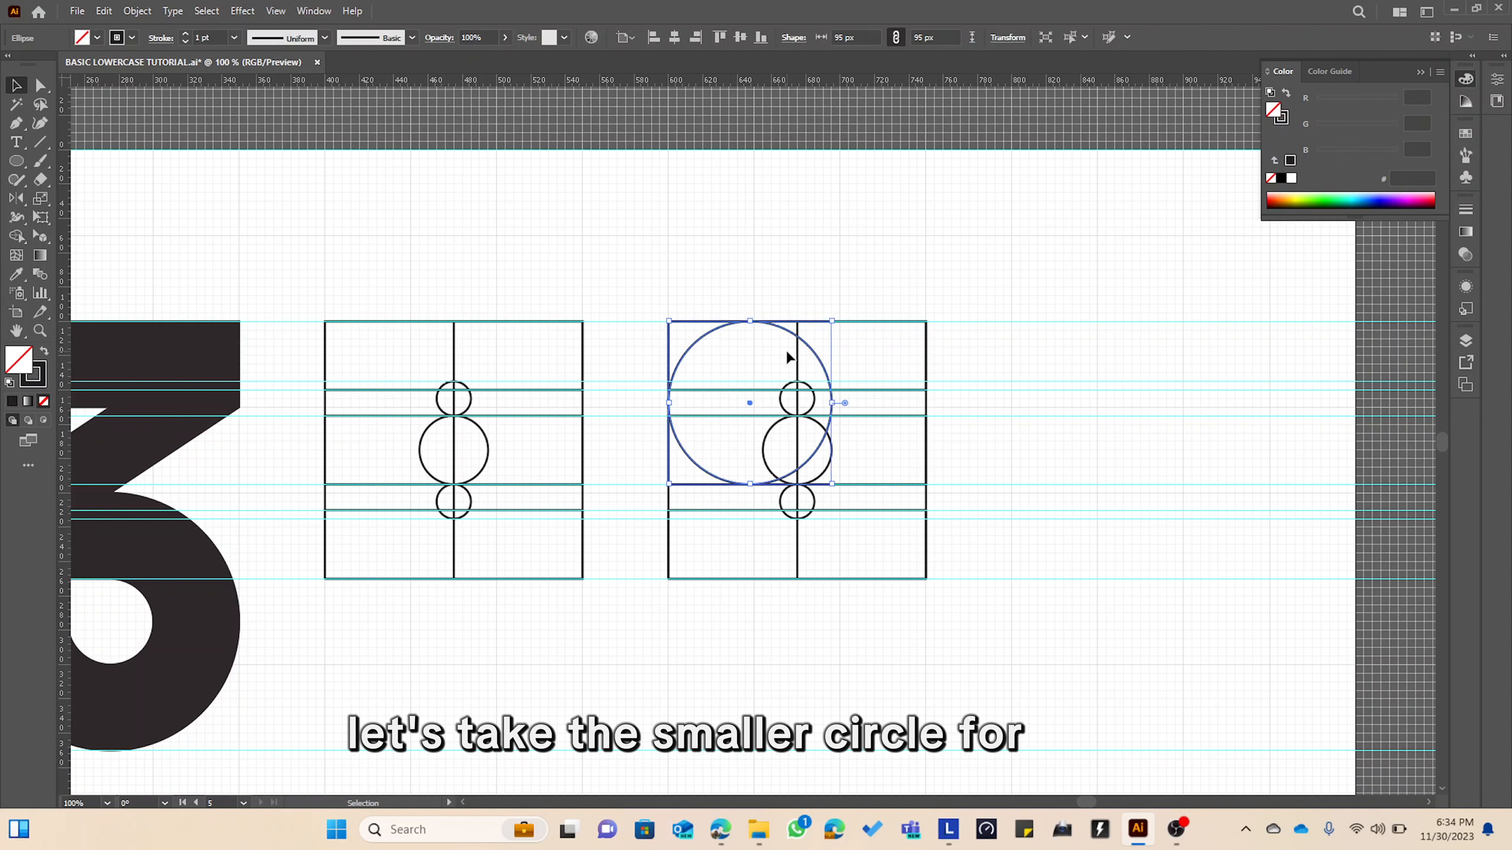
Select the whole duplicate, swap fill and stroke, and merge the top band with the upper-left circle's curve using Shape Builder.
left_click_drag(641, 253, 958, 617)
key("shift+m")
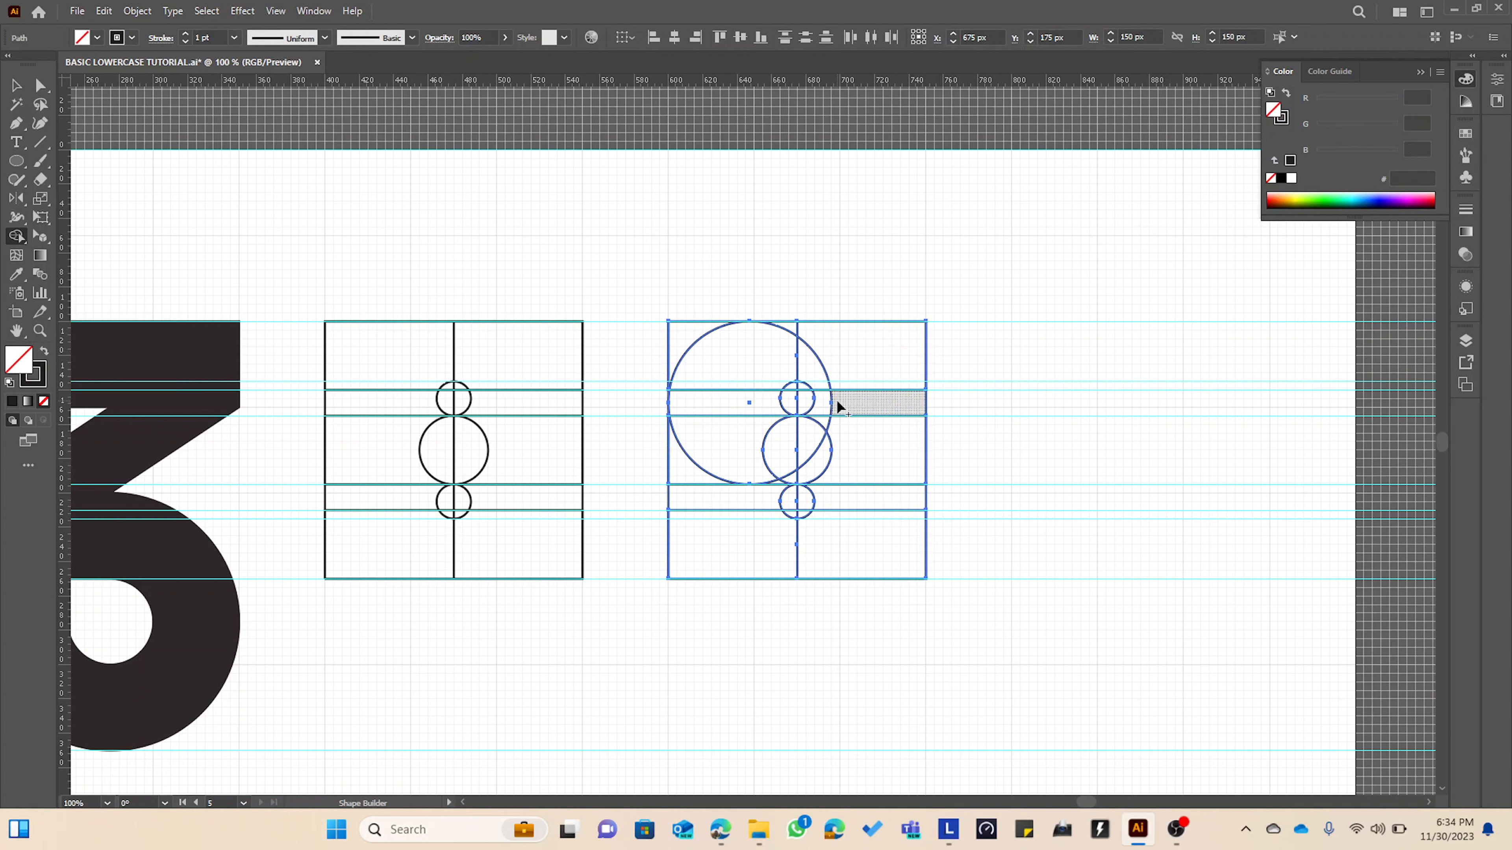
key("shift+x")
mouse_move(866, 374)
left_mouse_down()
mouse_move(752, 379)
mouse_move(796, 368)
mouse_move(809, 340)
mouse_move(788, 328)
mouse_move(784, 385)
mouse_move(812, 384)
mouse_move(726, 421)
mouse_move(797, 451)
left_mouse_up()
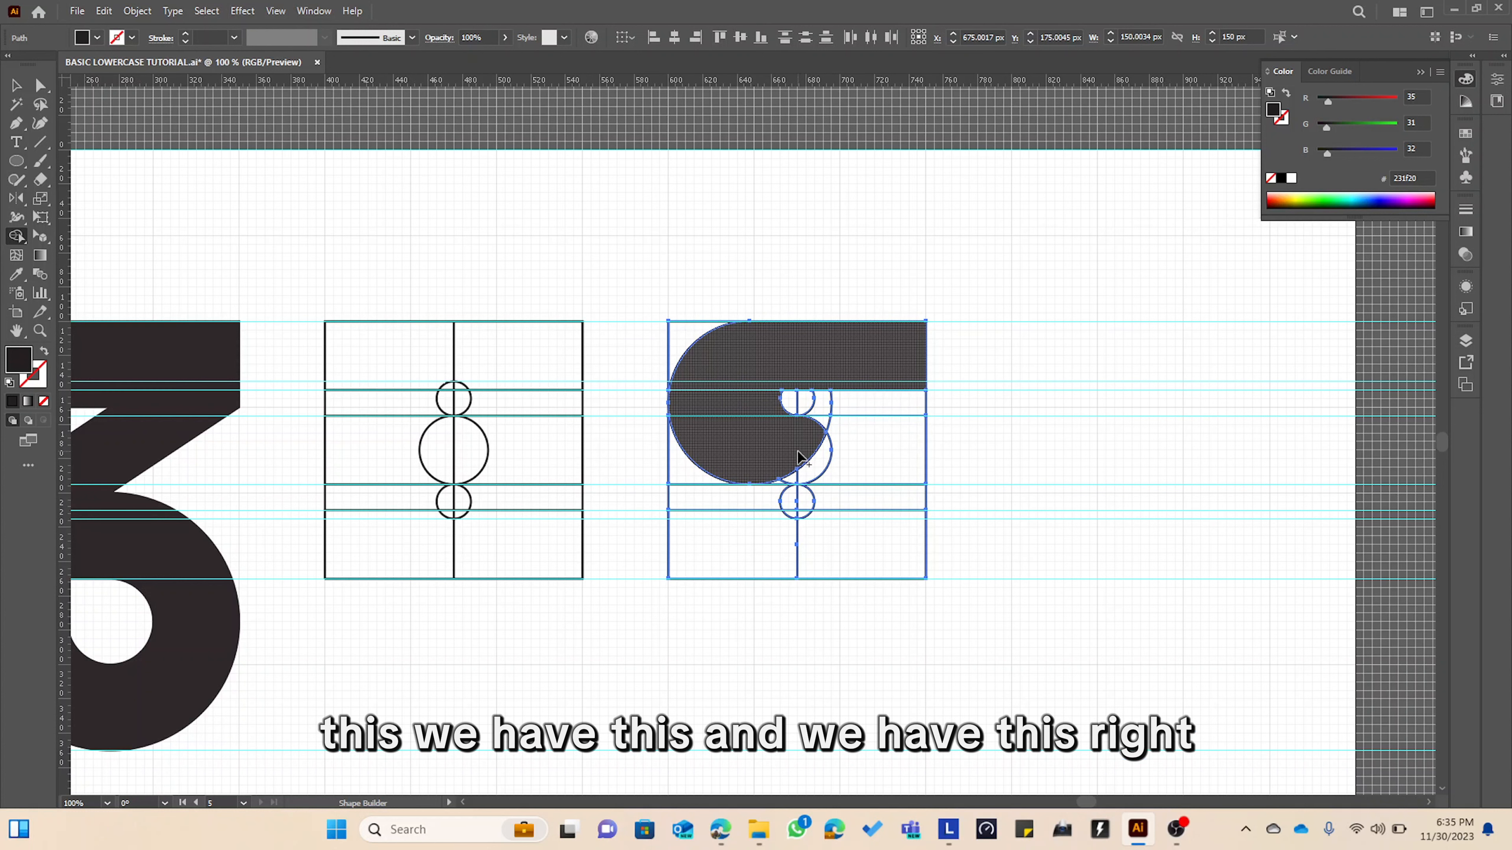
Draw a 95 px circle from the lower-right corner of the duplicate construction, with nothing else selected.
key("v")
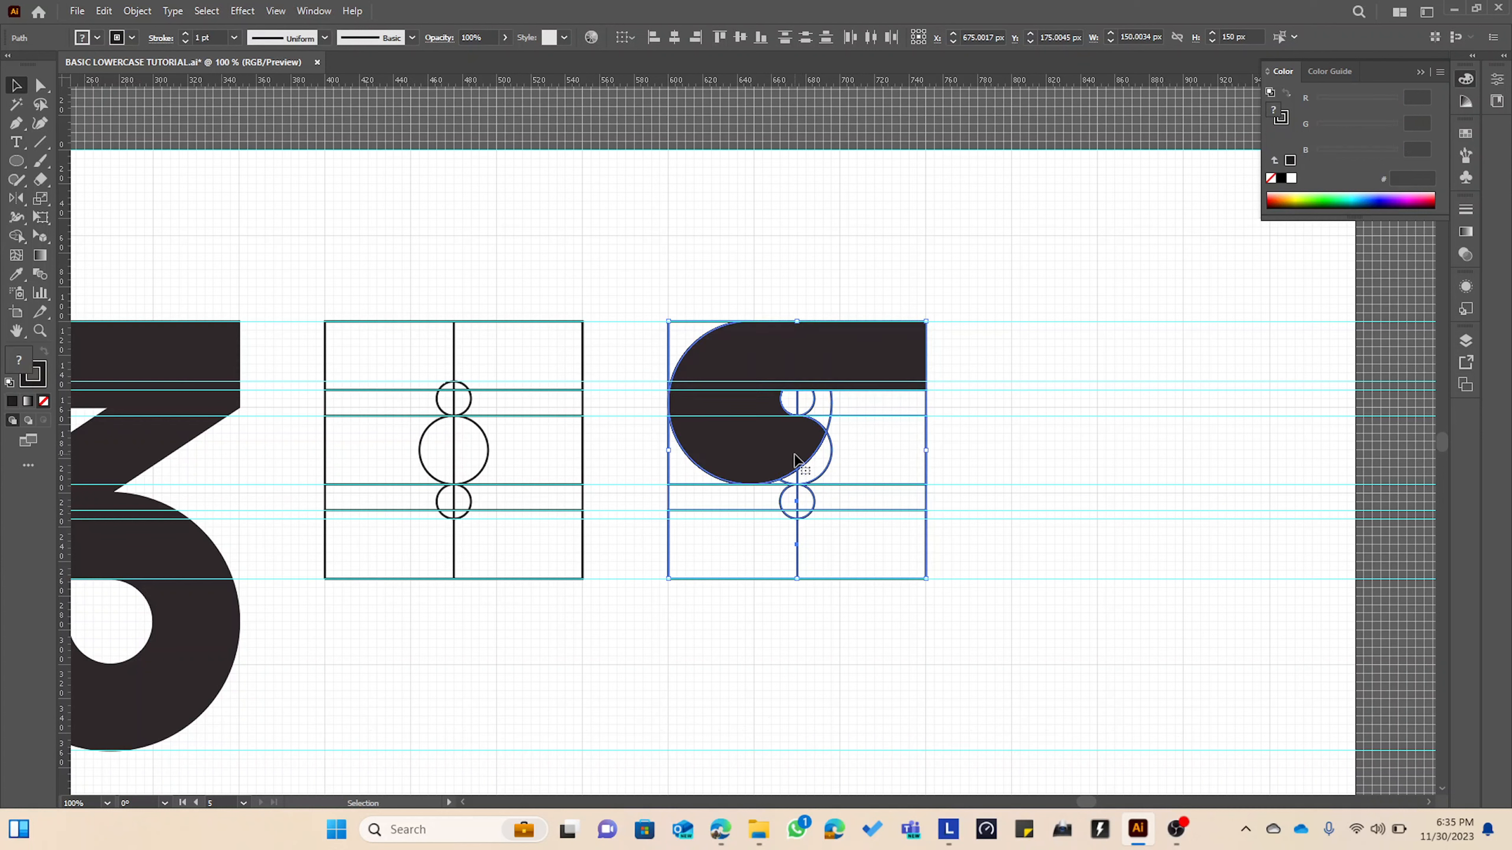
left_click(16, 160)
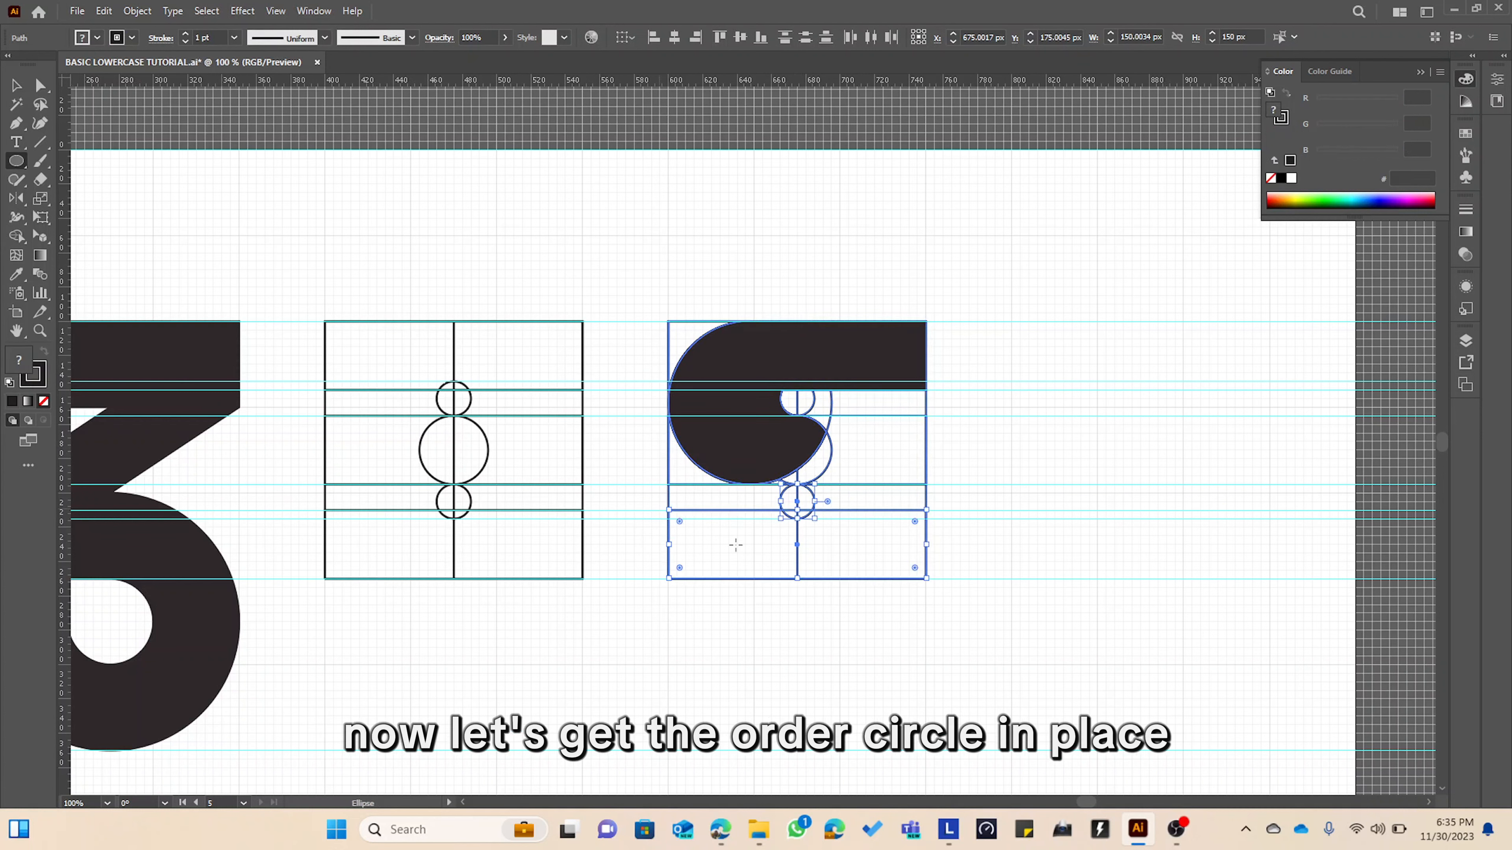
key("ctrl+shift+a")
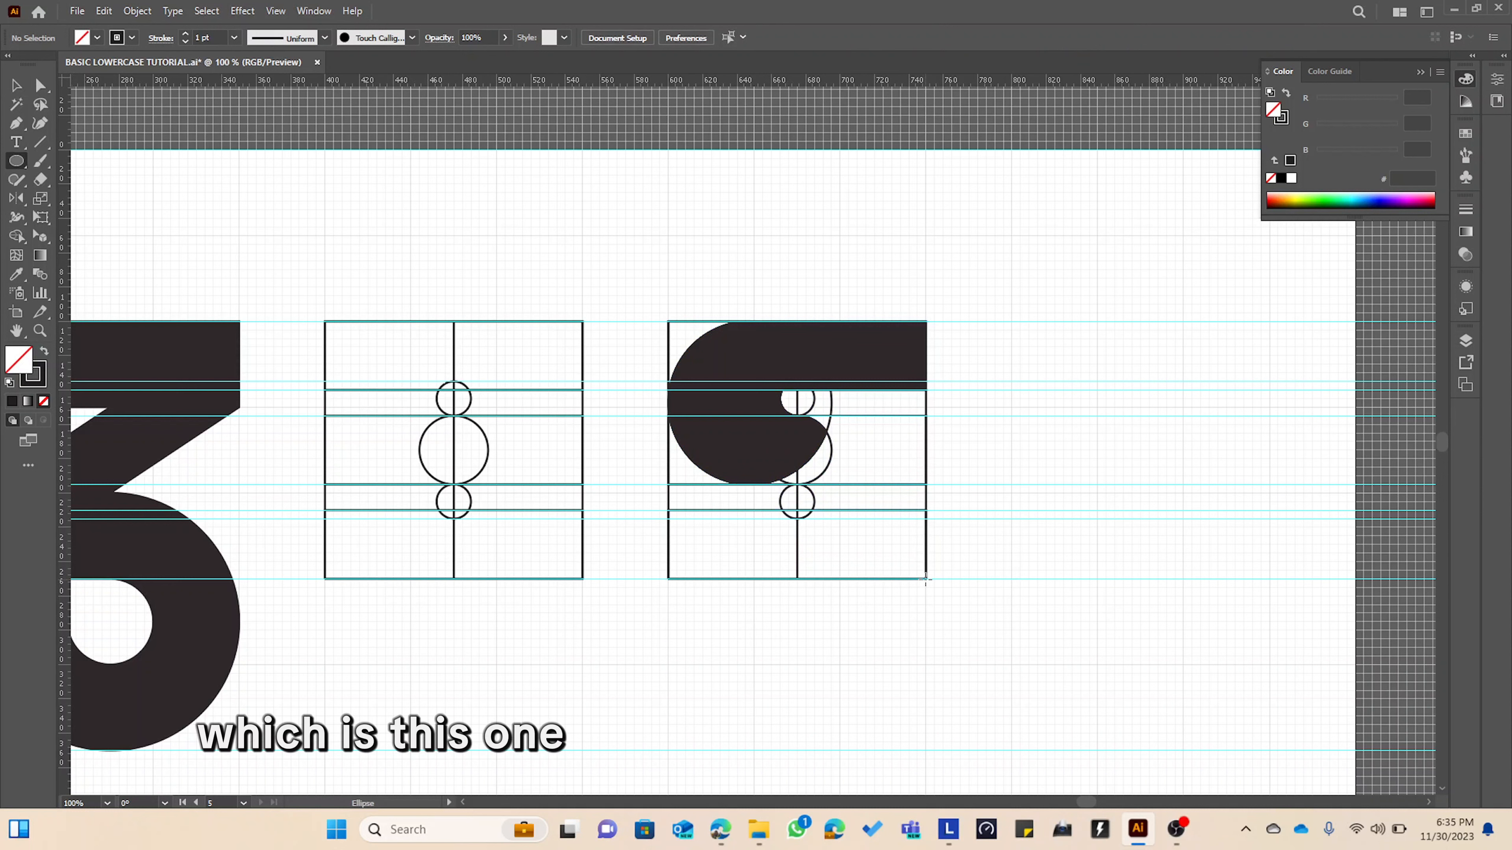
left_click_drag(926, 578, 764, 482)
Select the whole construction and merge the middle band and the lower-right circle's upper curve into the s with Shape Builder.
key("v")
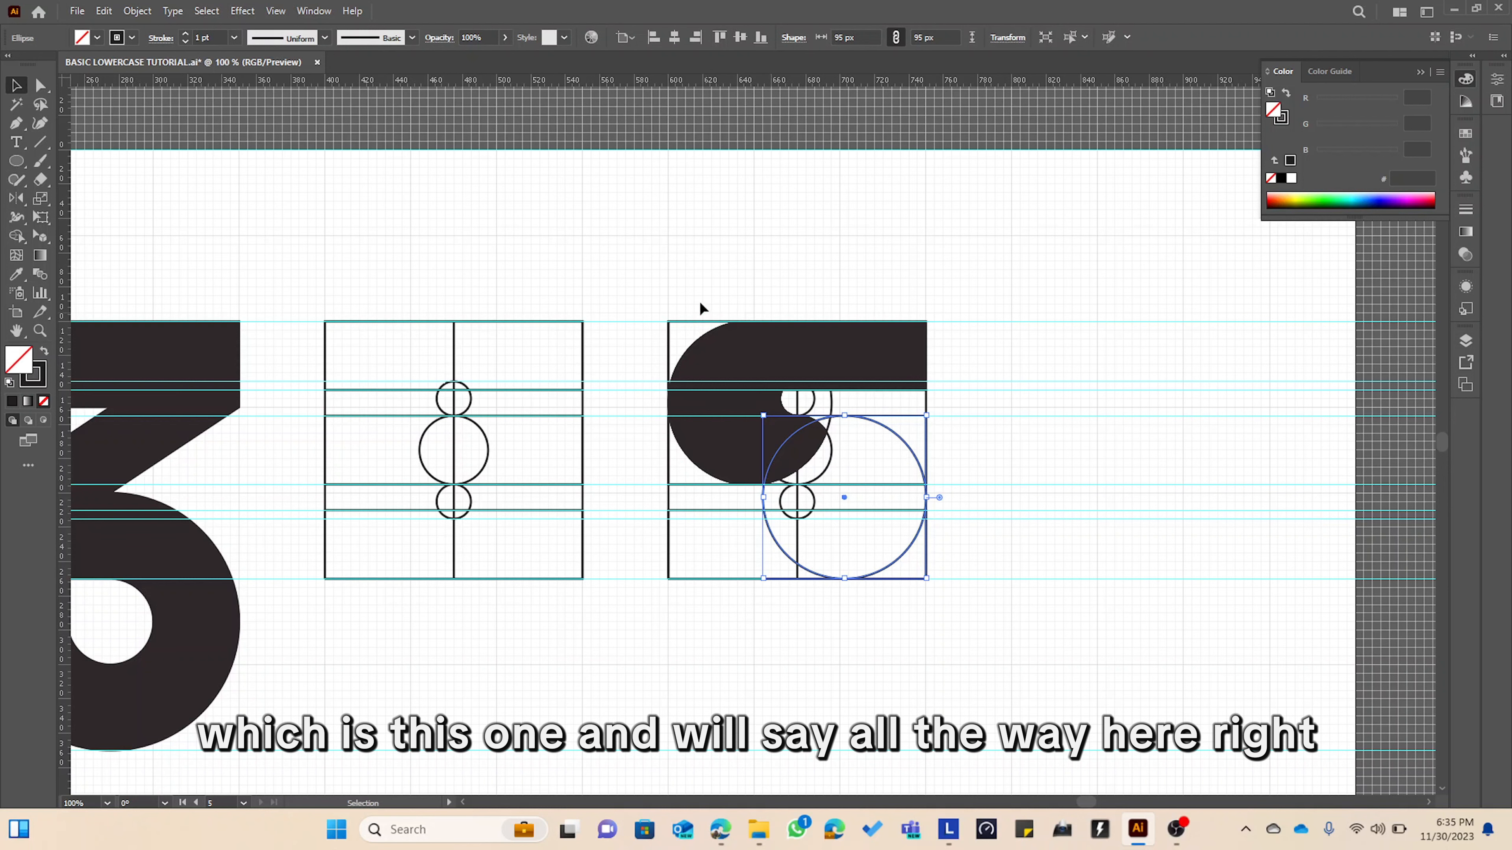
left_click_drag(675, 265, 897, 645)
key("shift+m")
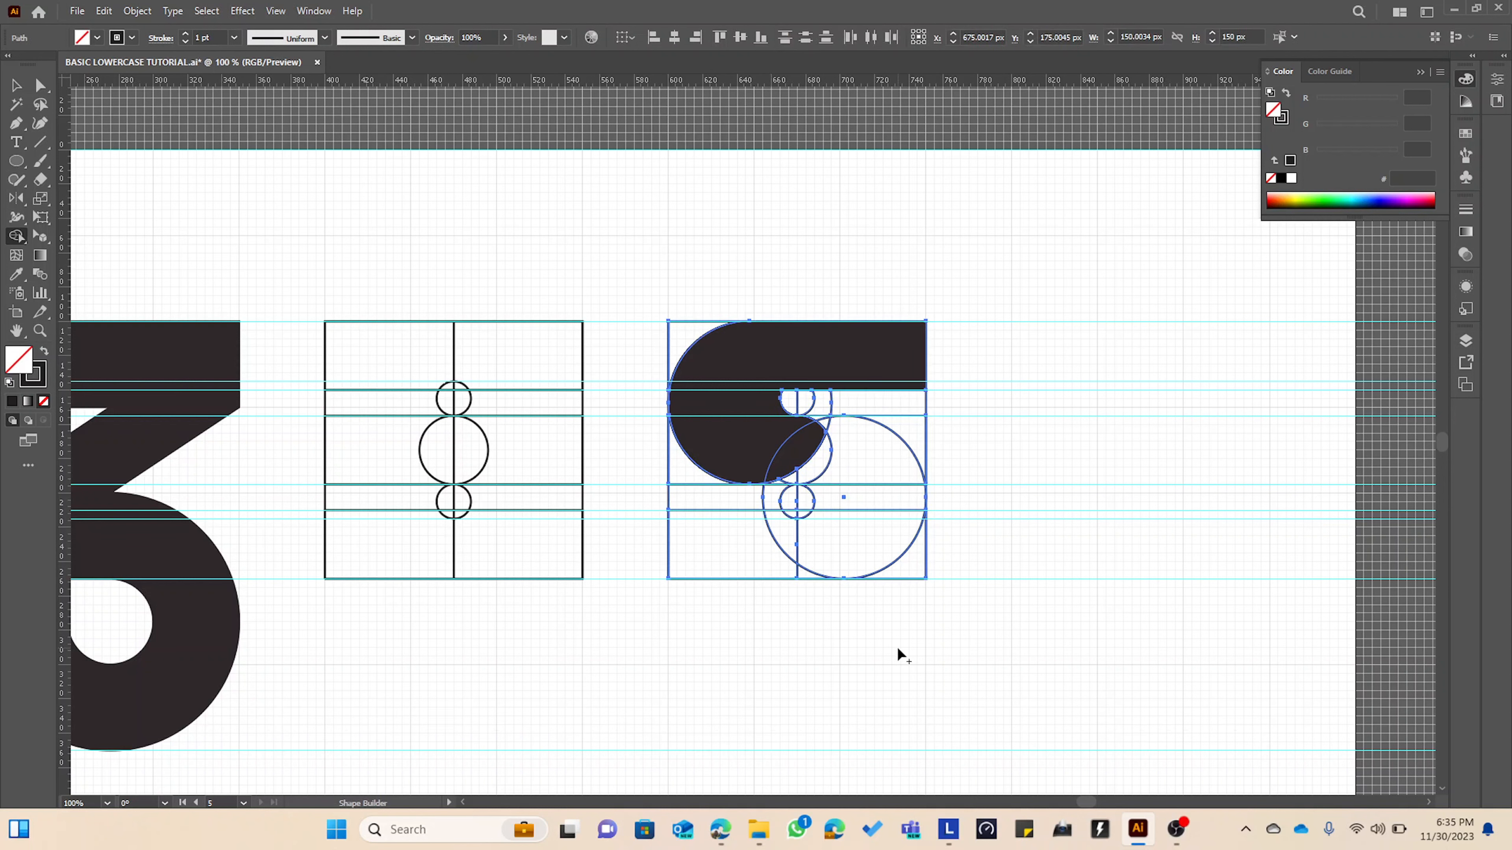
left_click_drag(772, 447, 864, 479)
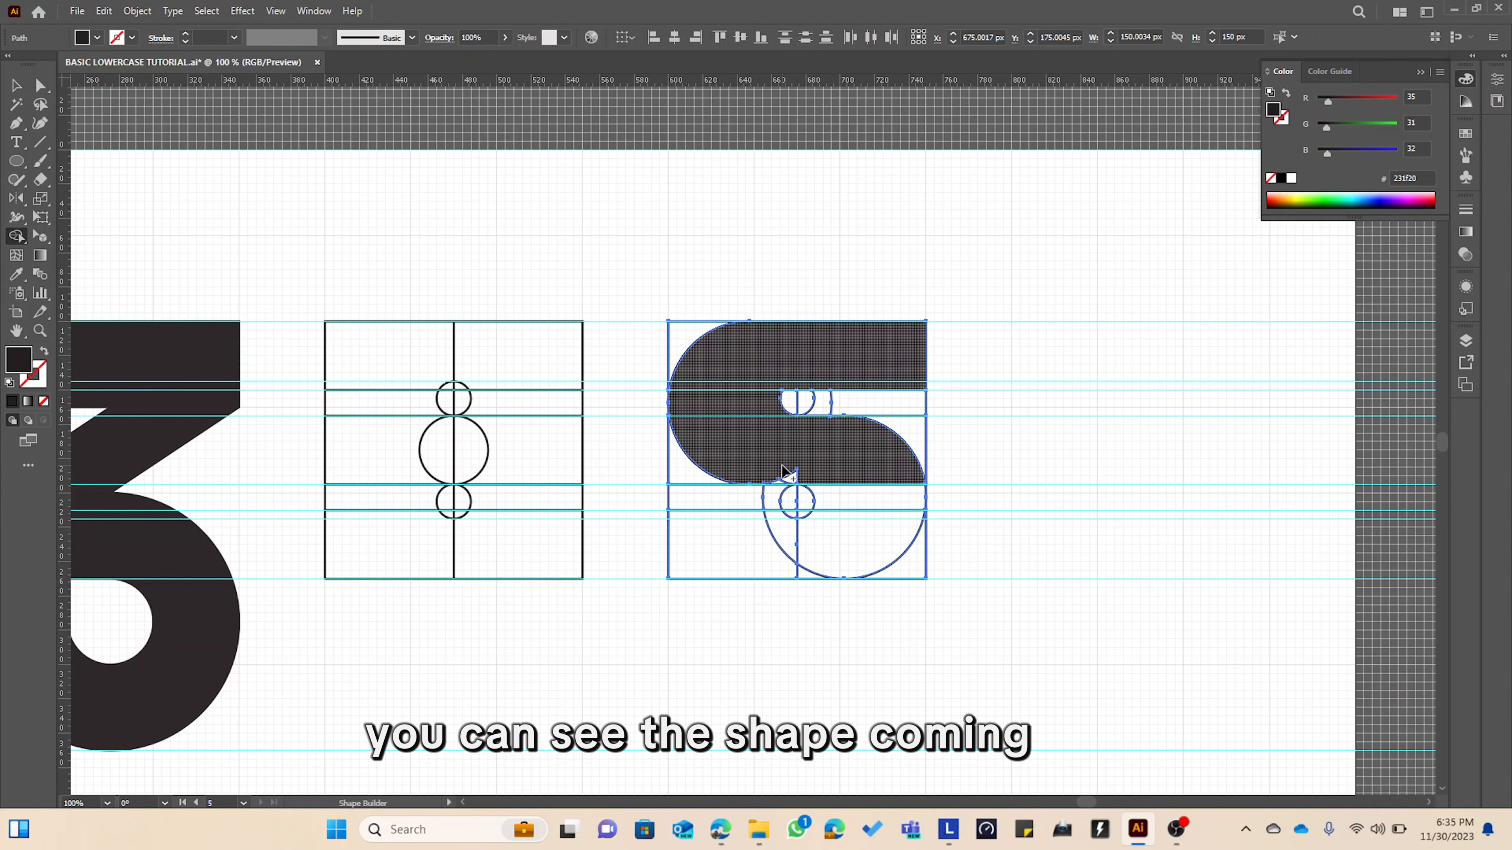
scroll(779, 472, "up", 2)
scroll(781, 470, "up", 2)
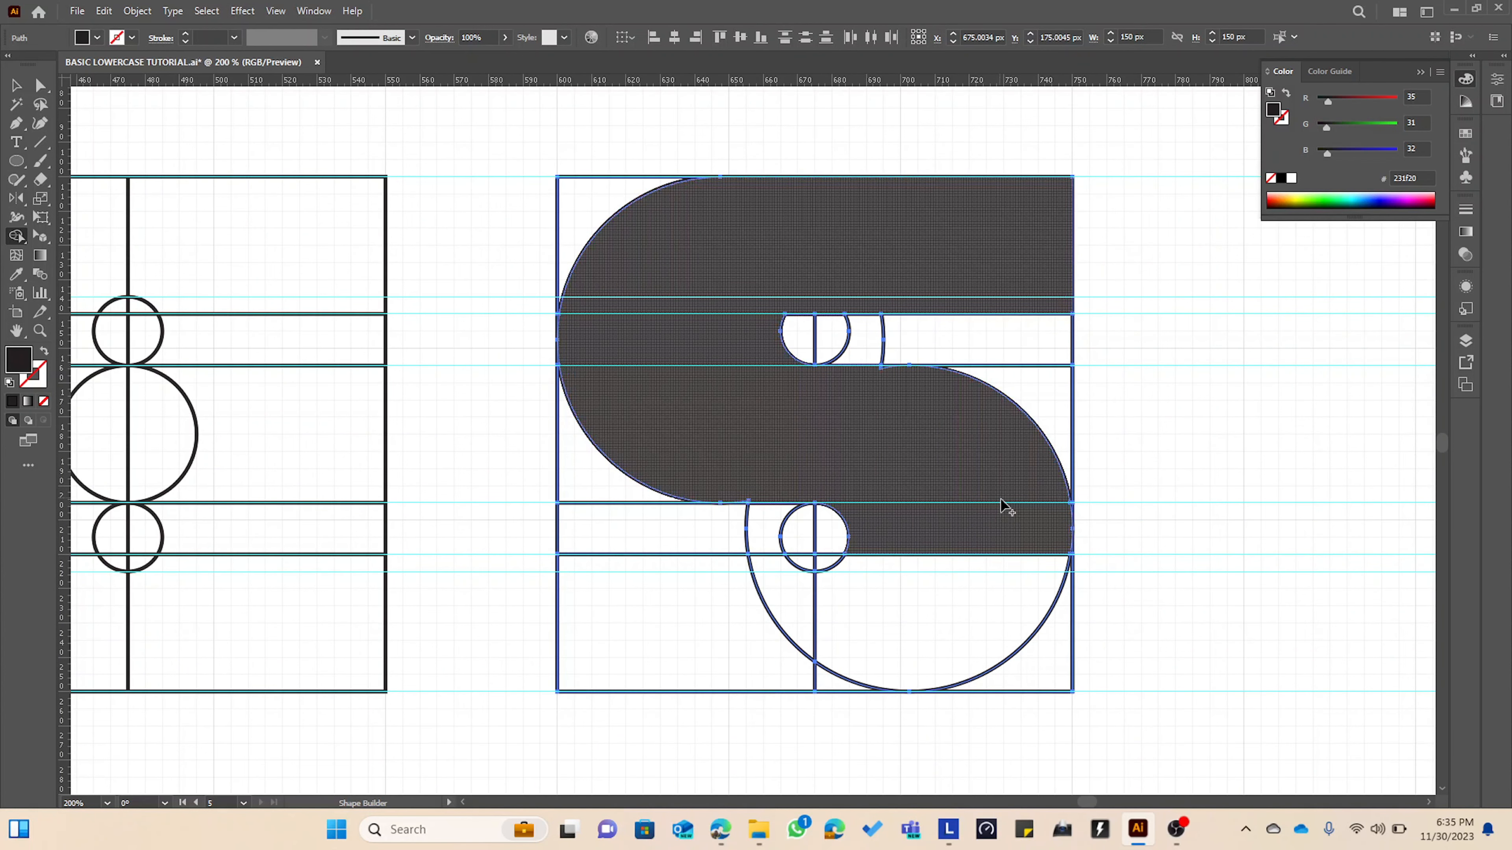
Merge the bottom band and the lower-right curve into the s, and remove the leftover pieces in its lower gap.
mouse_move(1003, 506)
left_mouse_down()
mouse_move(899, 625)
mouse_move(685, 622)
left_mouse_up()
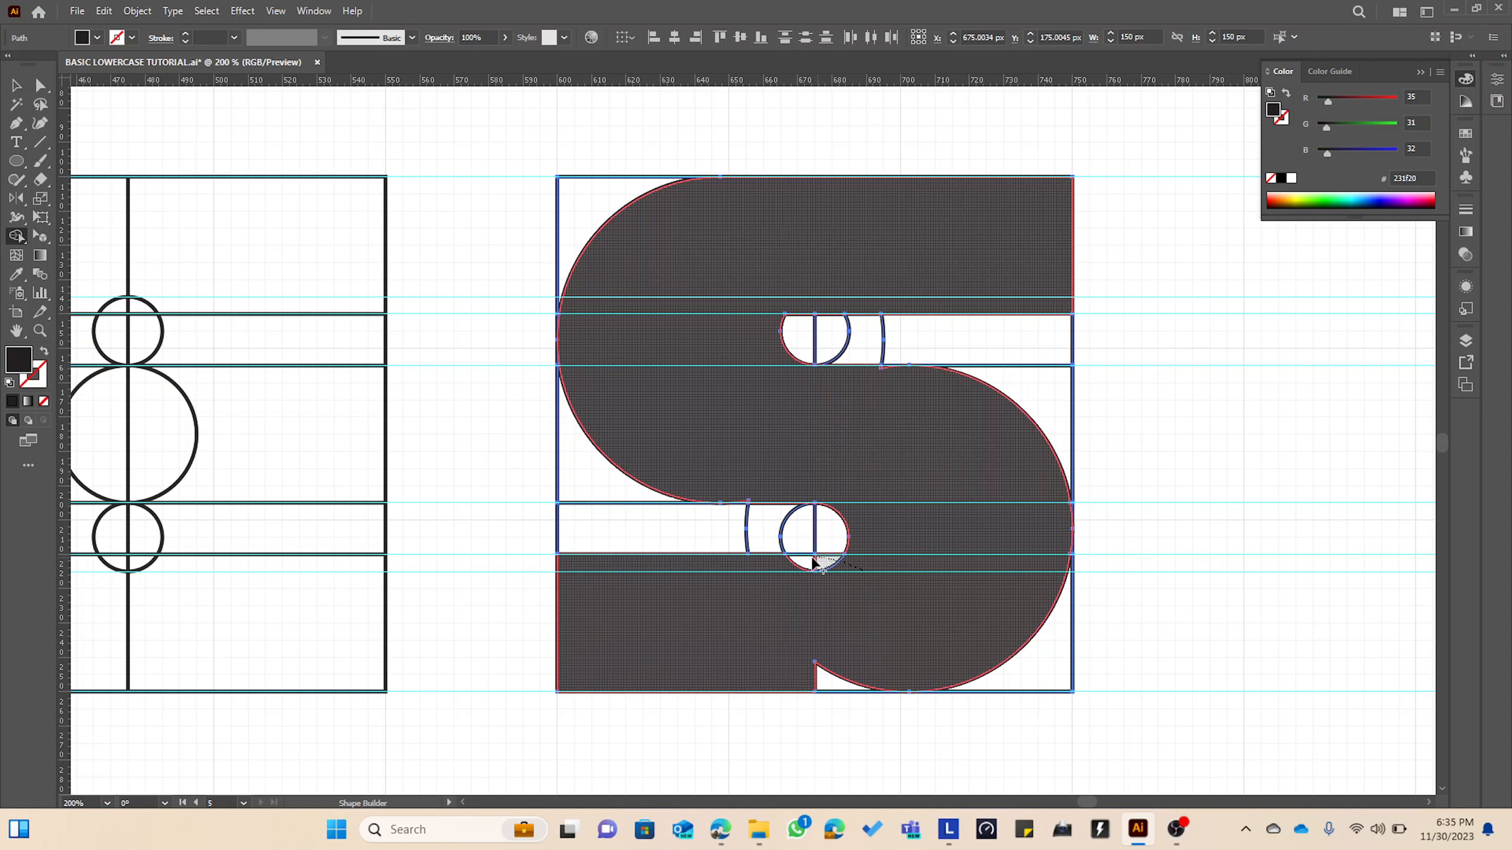
left_click_drag(857, 637, 833, 678)
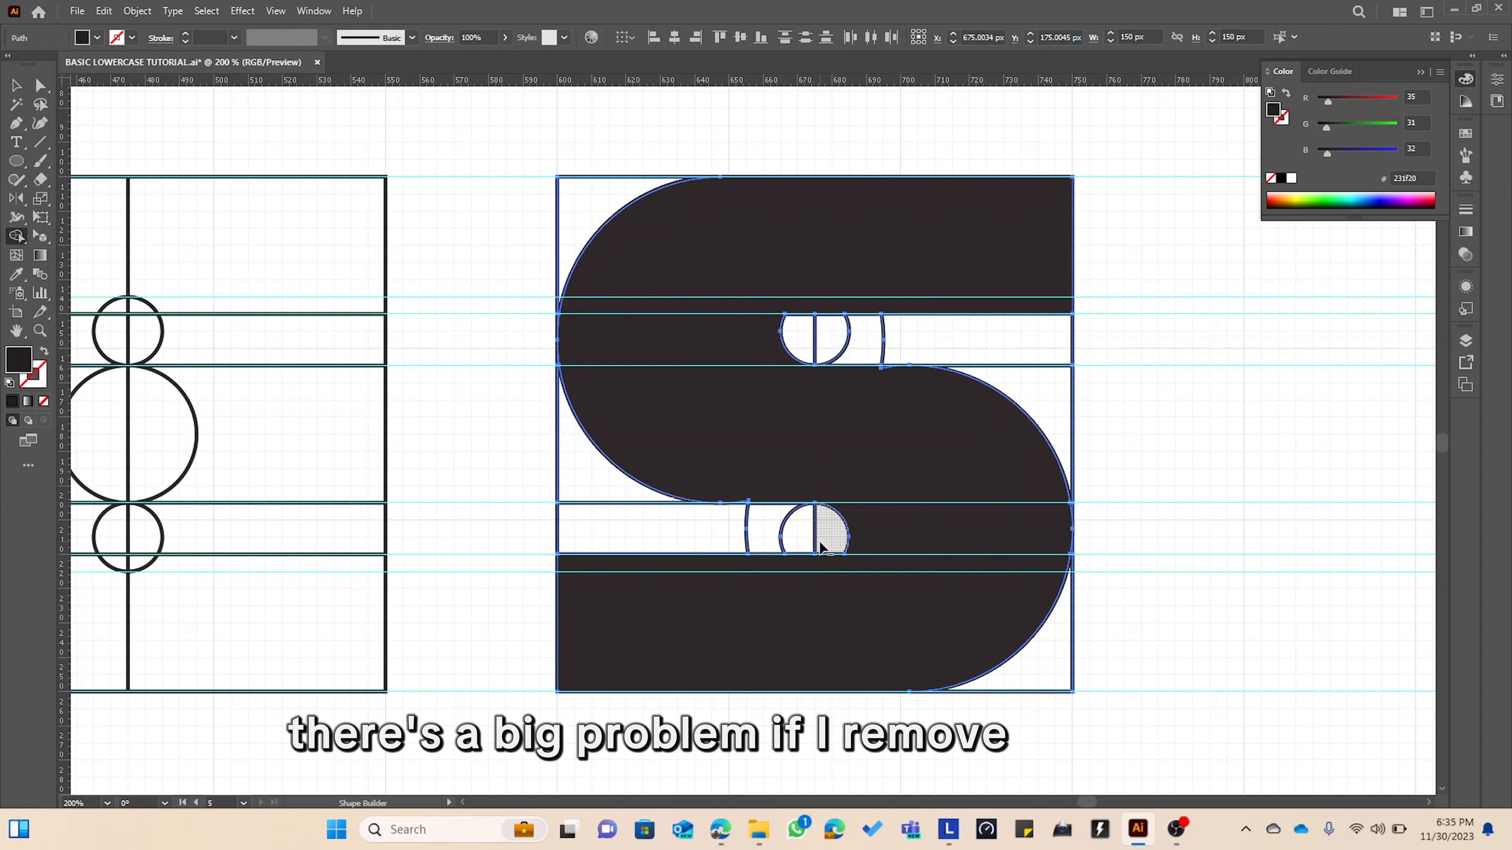
left_click_drag(561, 469, 563, 470)
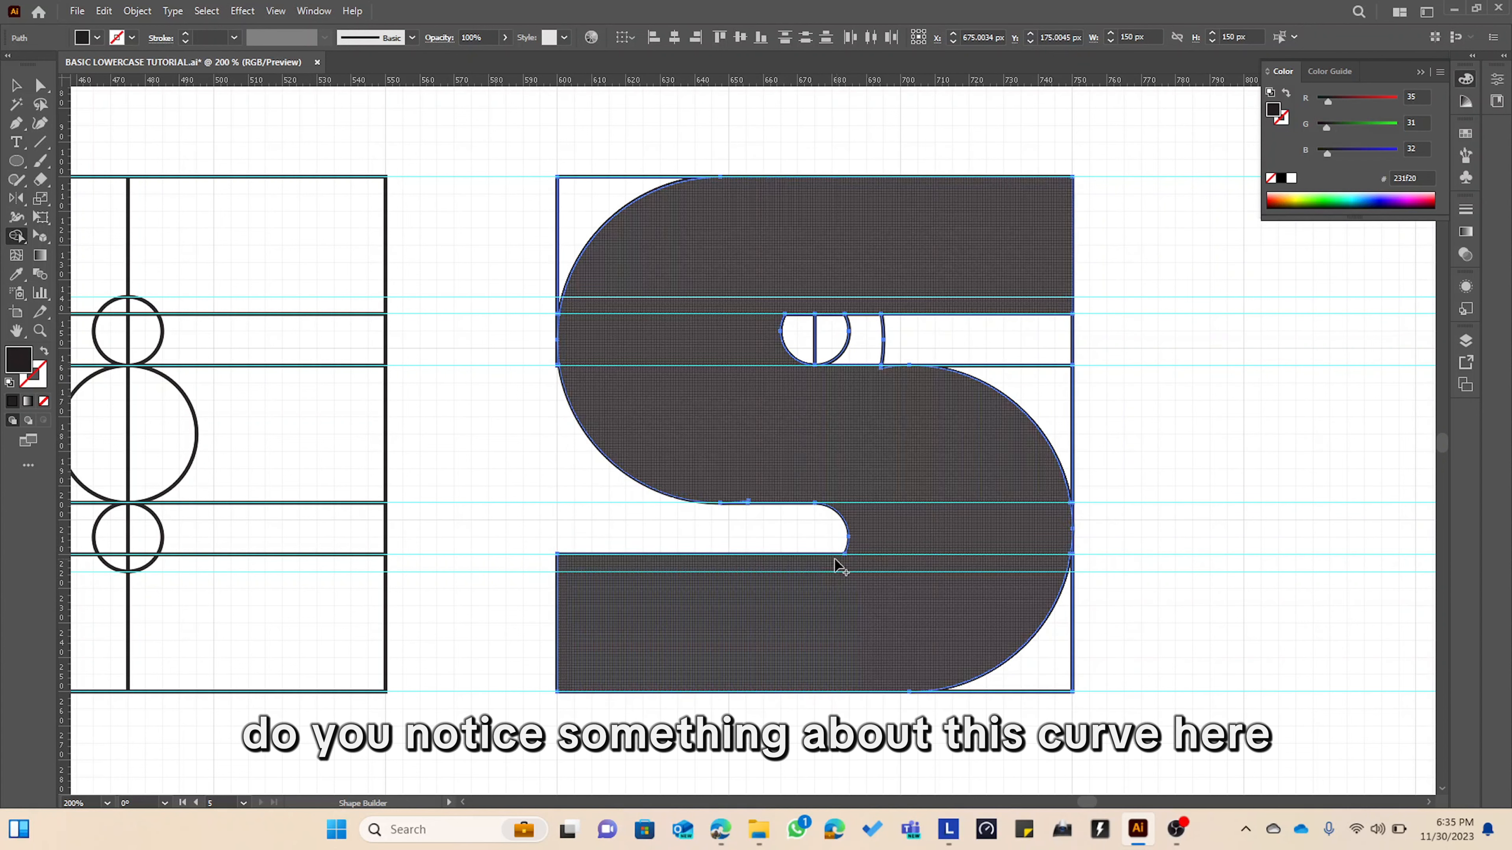
Undo the s merges and both 95 px circles, back to the plain duplicate construction.
key("ctrl+z")
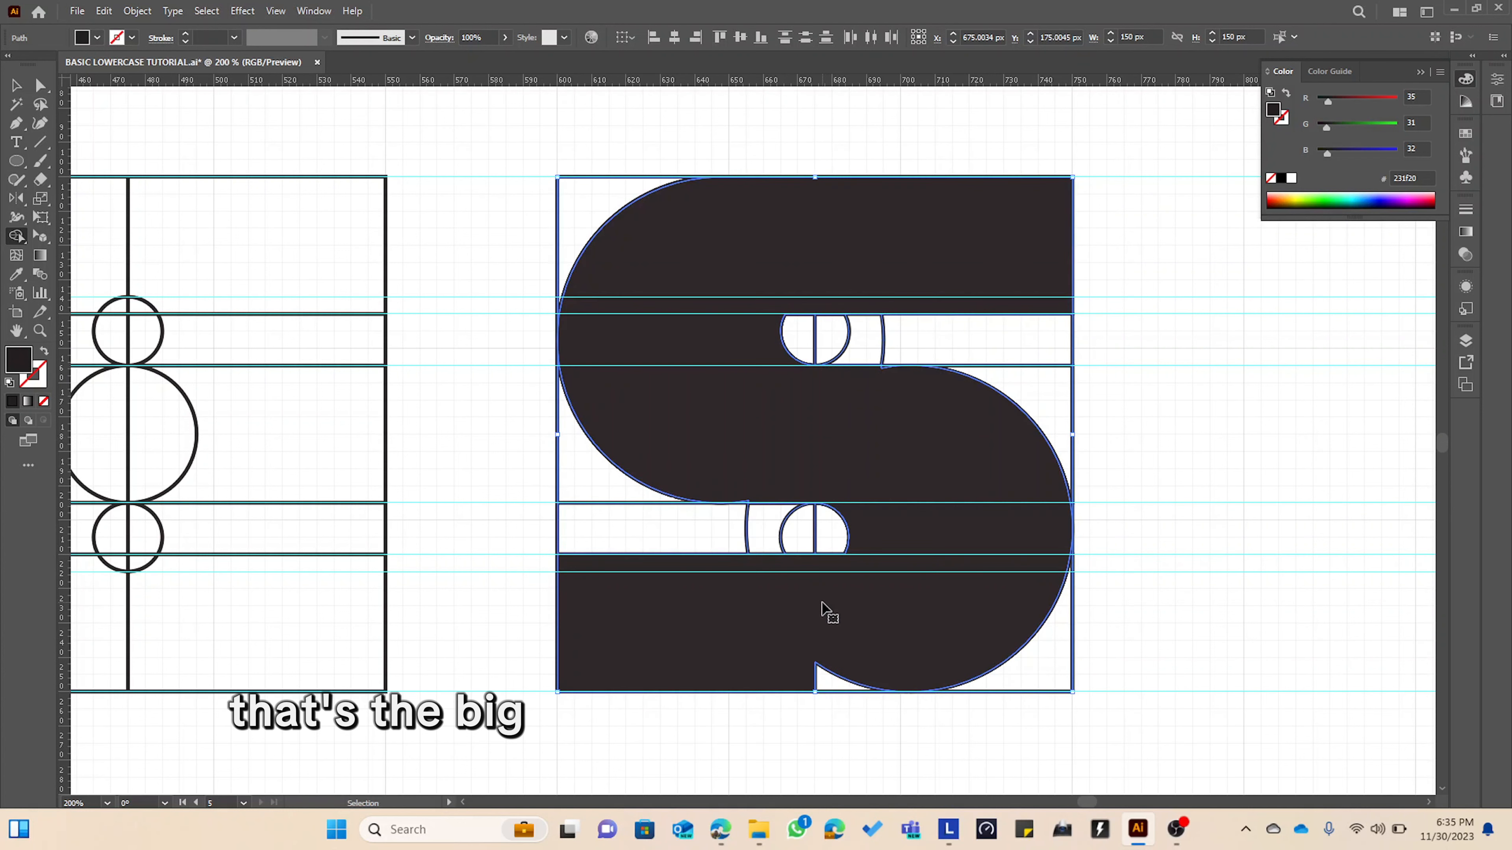
key("ctrl+z")
key("ctrl+z")
key("ctrl+z")
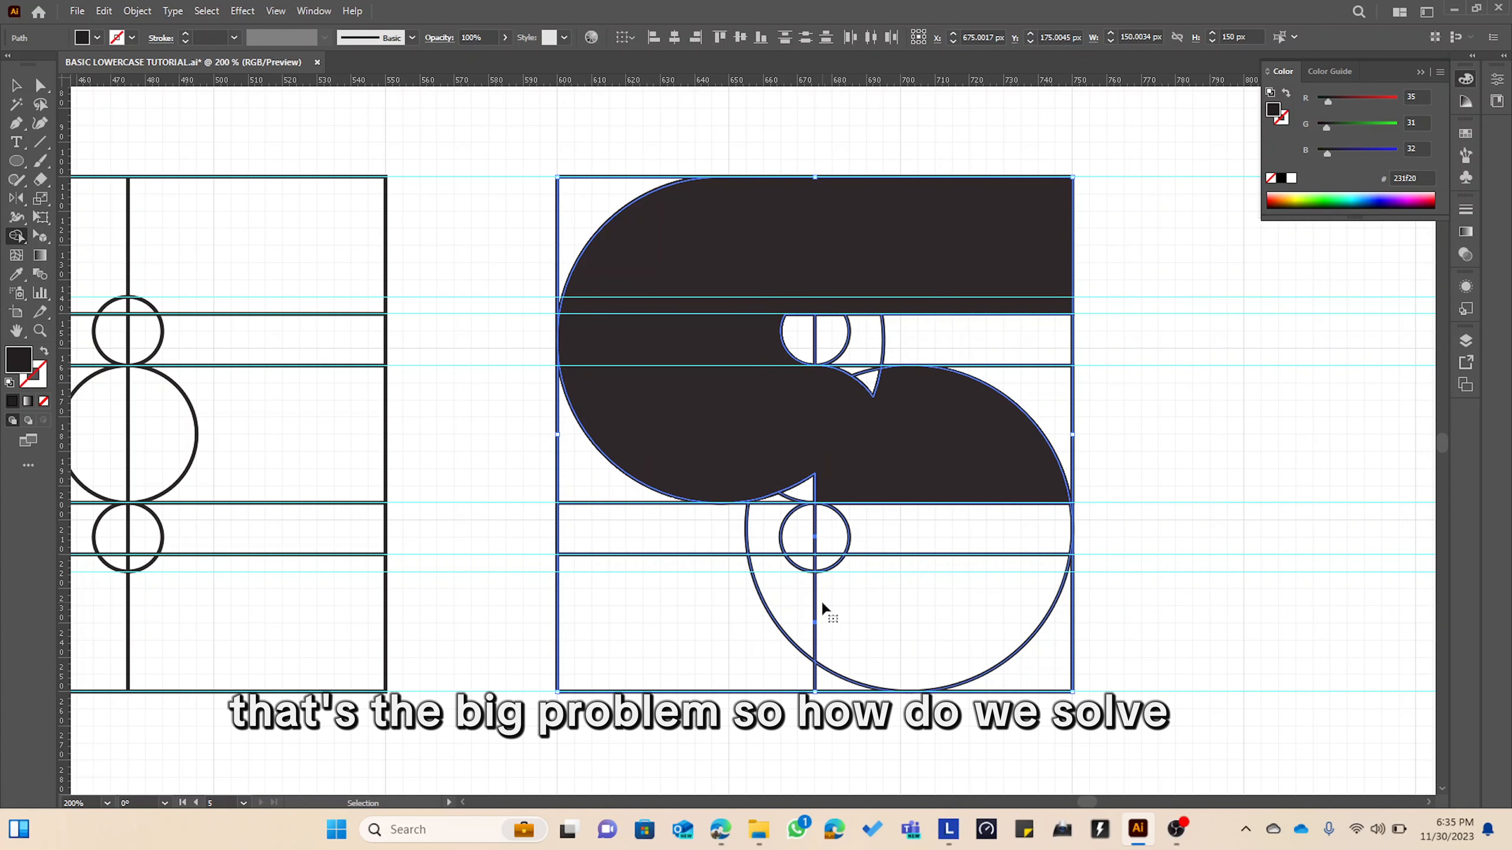
key("ctrl+z")
key("ctrl+z")
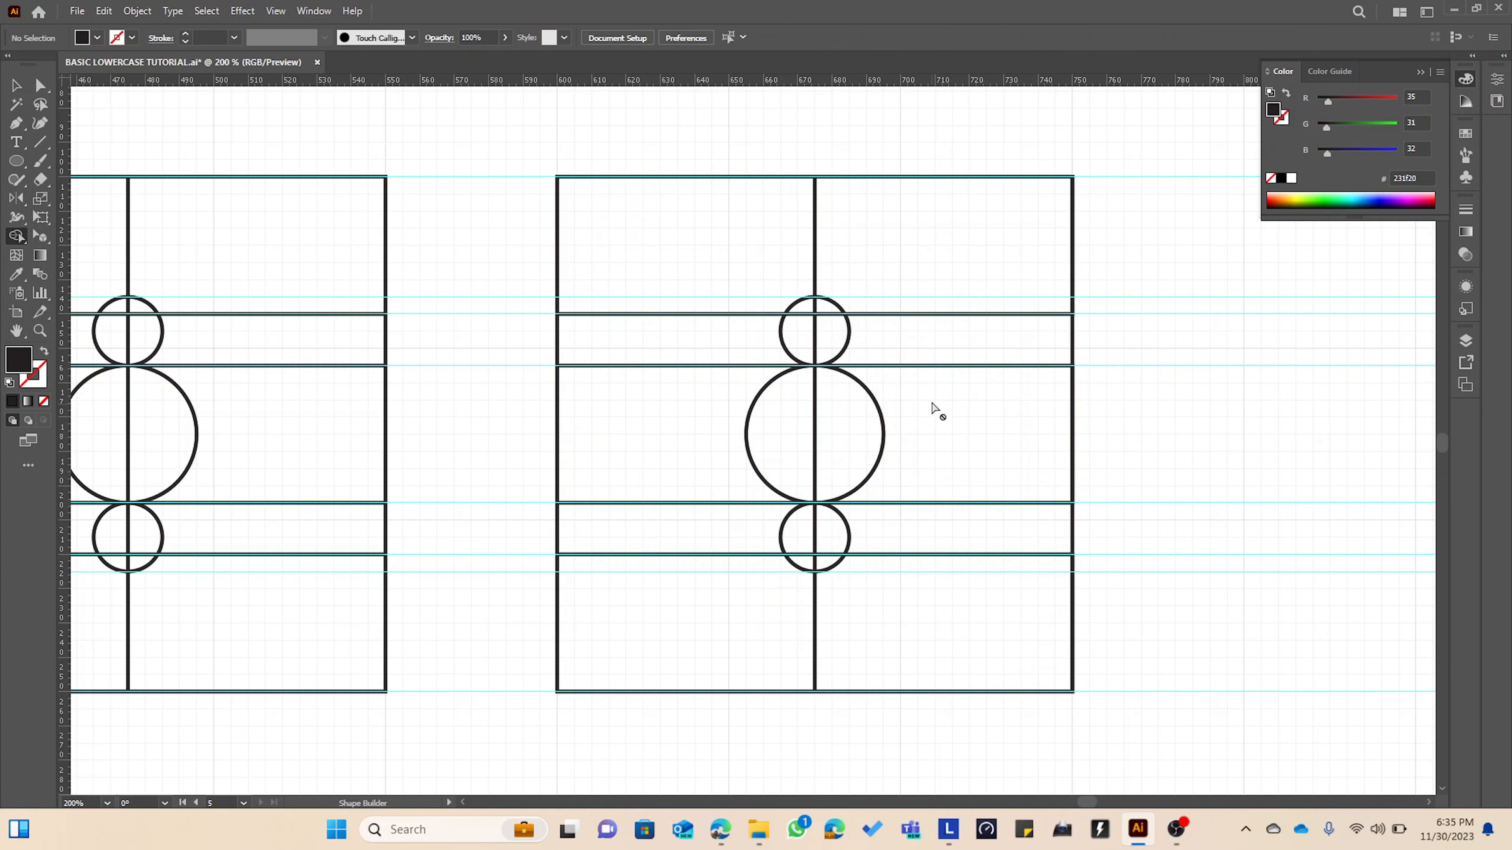
Shorten the duplicate's top and bottom rectangles to 35 px high so their inner edges meet the small circles' outer guides.
key("v")
left_click(890, 313)
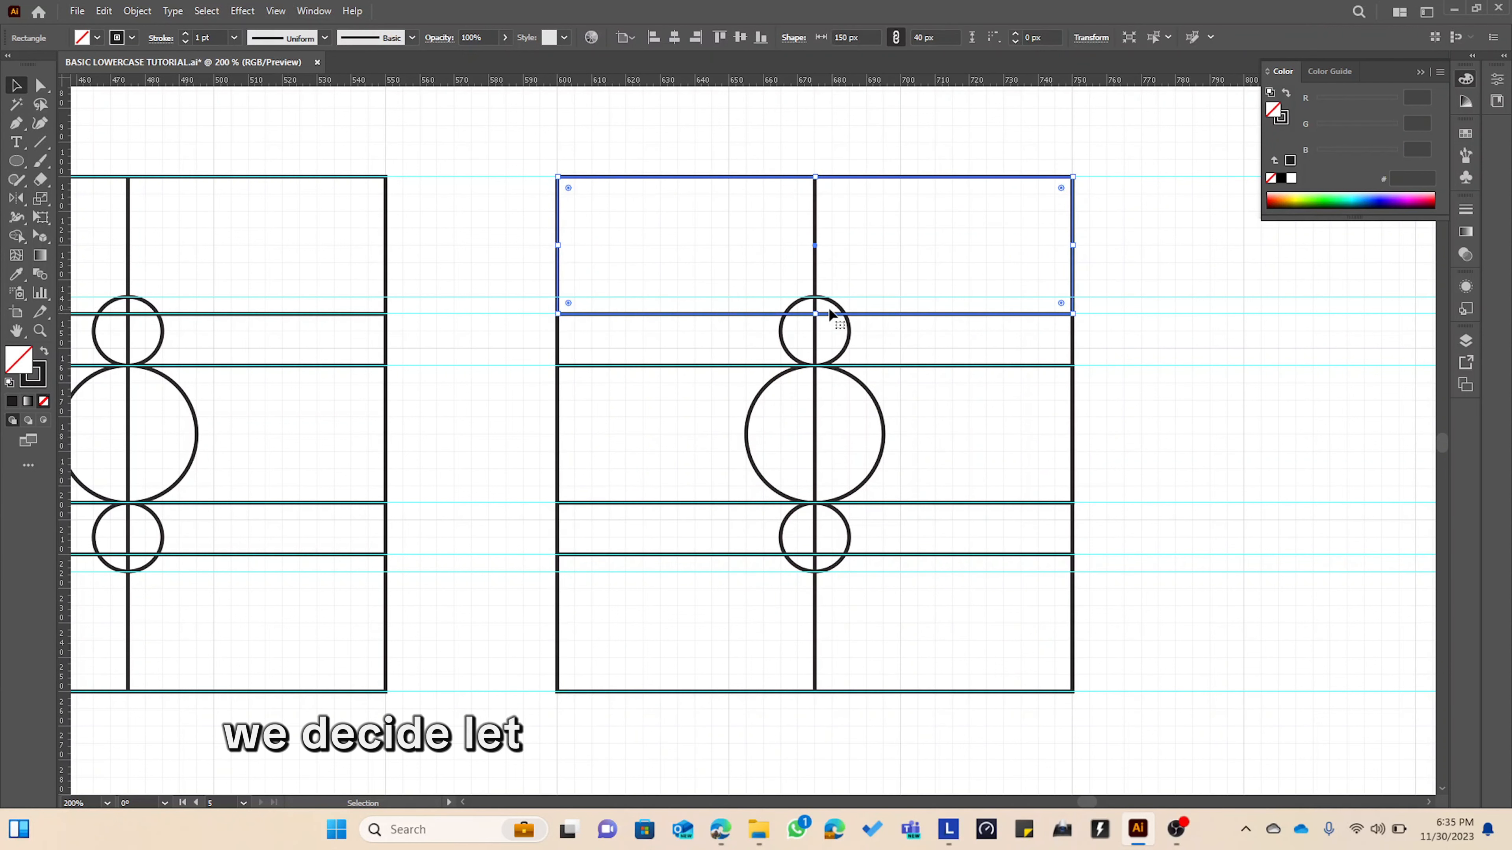
left_click_drag(815, 313, 815, 297)
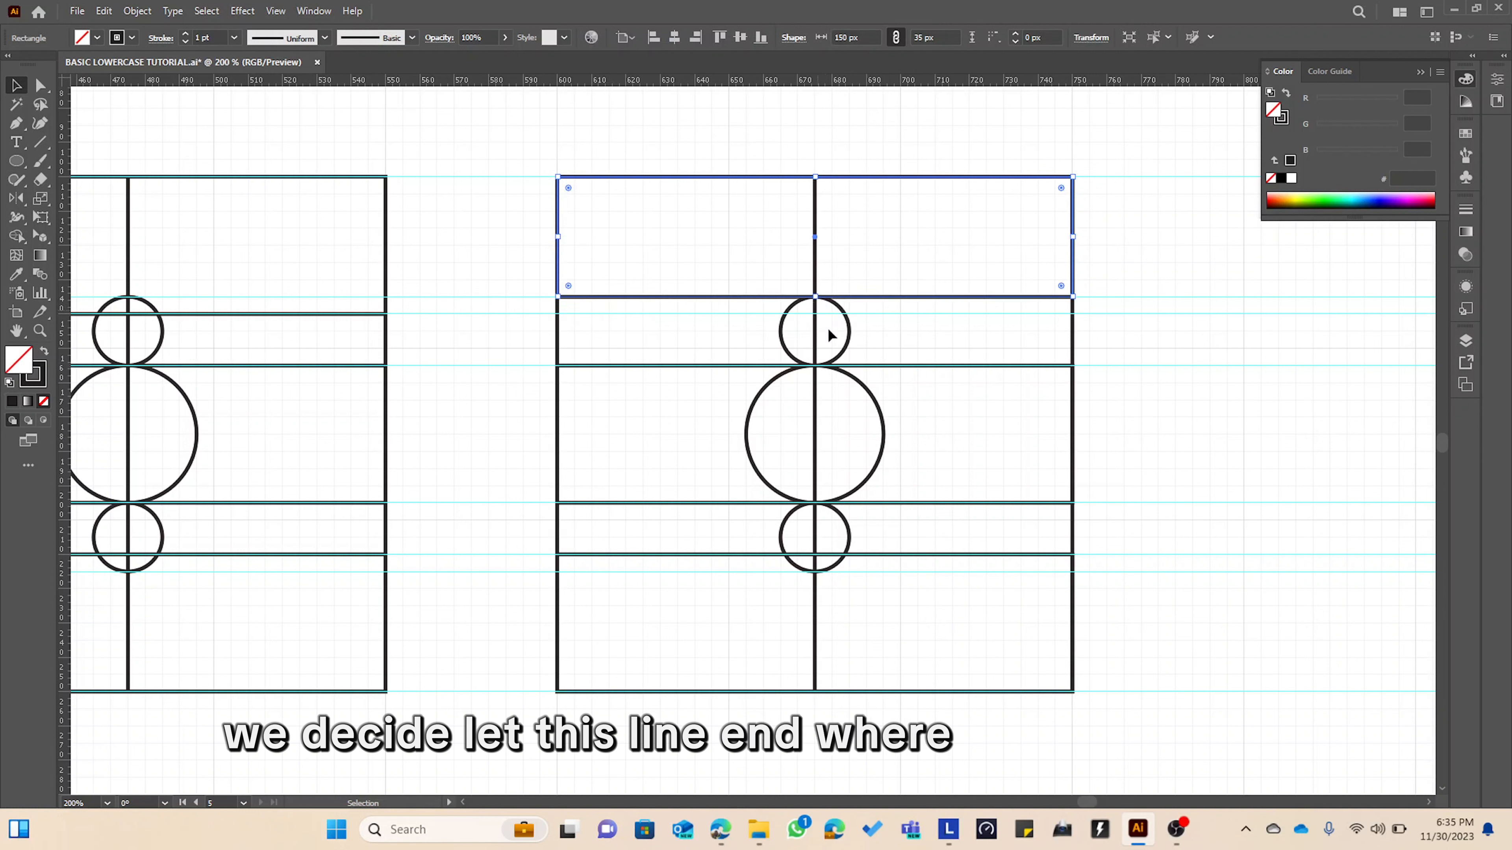
left_click(856, 556)
mouse_move(817, 558)
left_mouse_down()
mouse_move(814, 588)
mouse_move(816, 571)
left_mouse_up()
Draw two 100 px circles in the duplicate construction, one from its upper-left corner and one from its lower-right corner.
left_click(17, 161)
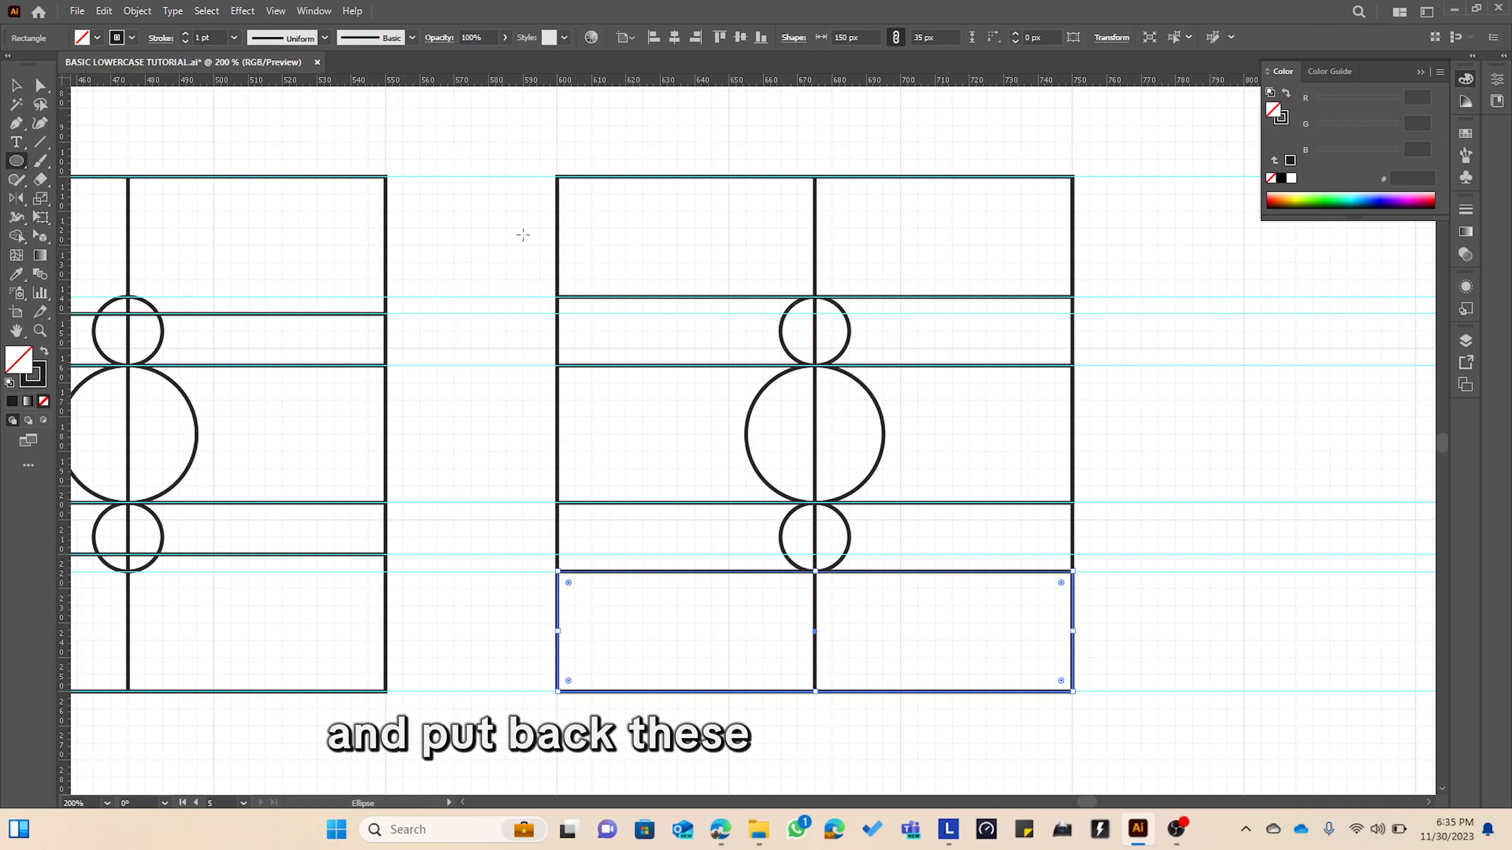
left_click_drag(557, 177, 888, 505)
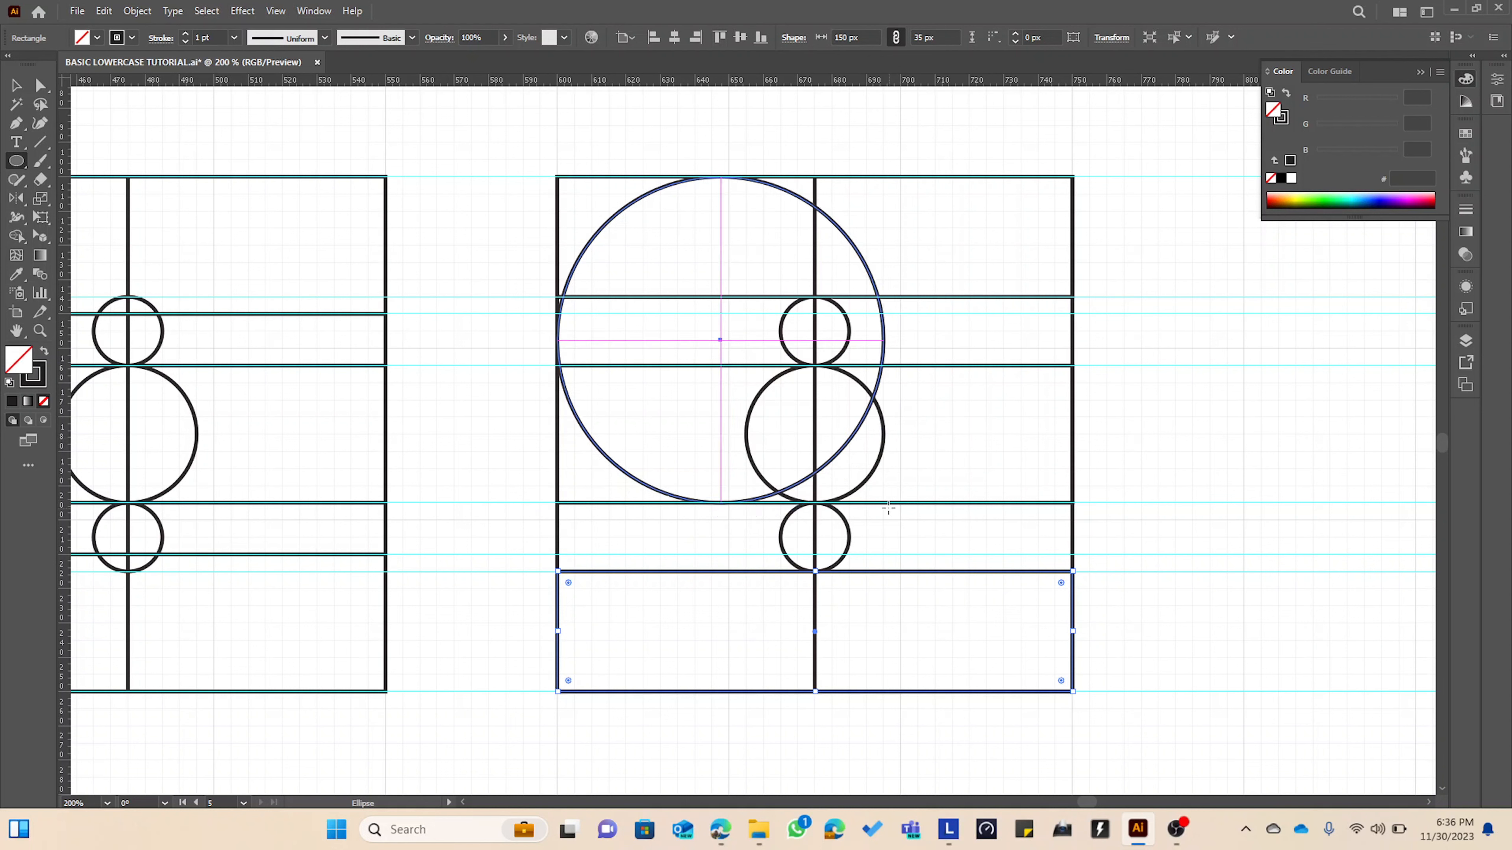
left_click_drag(887, 505, 900, 519)
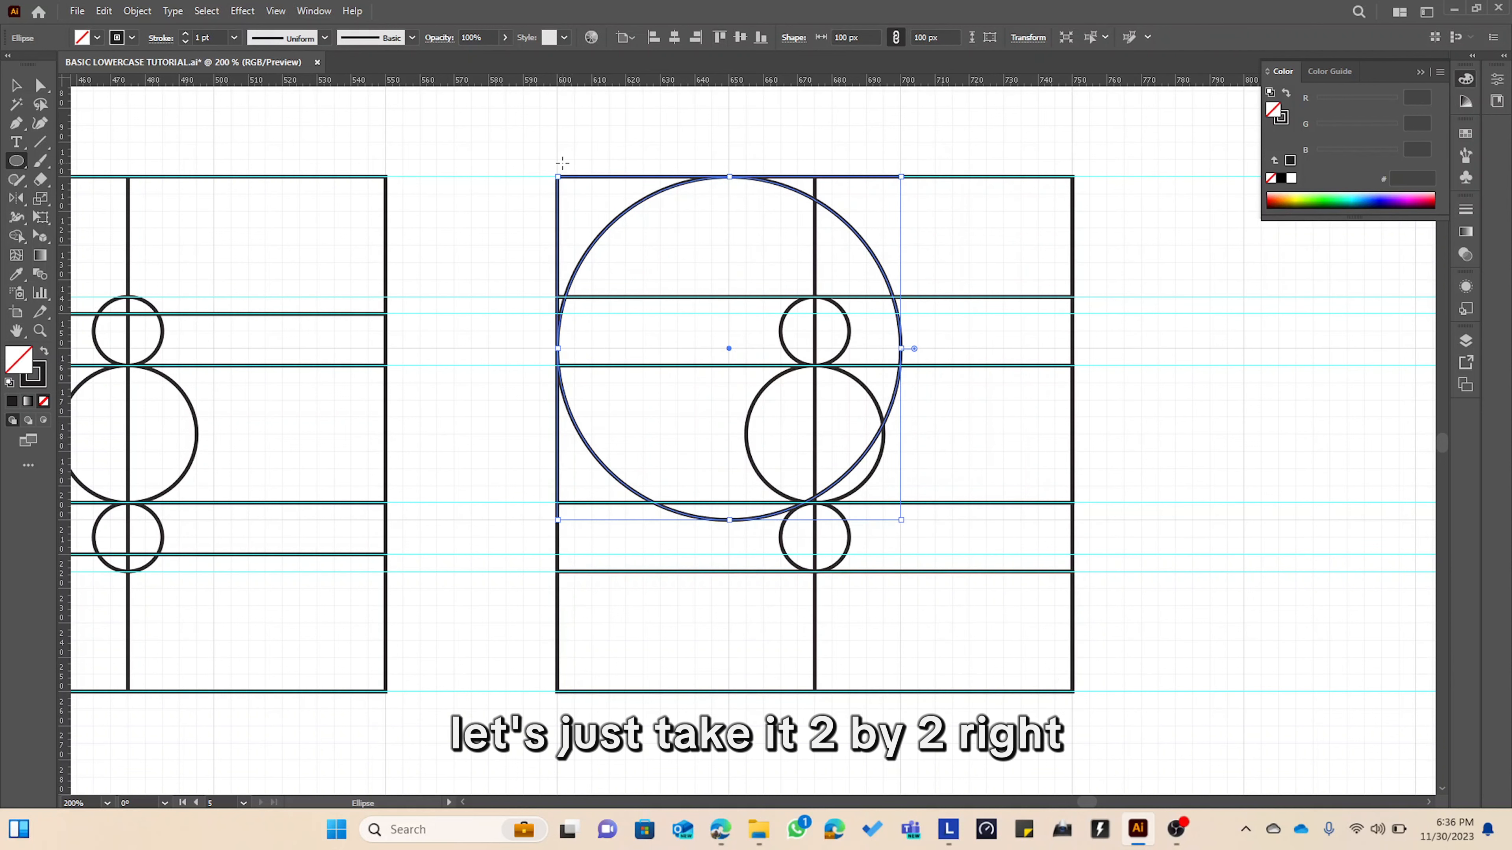
scroll(753, 301, "down", 3)
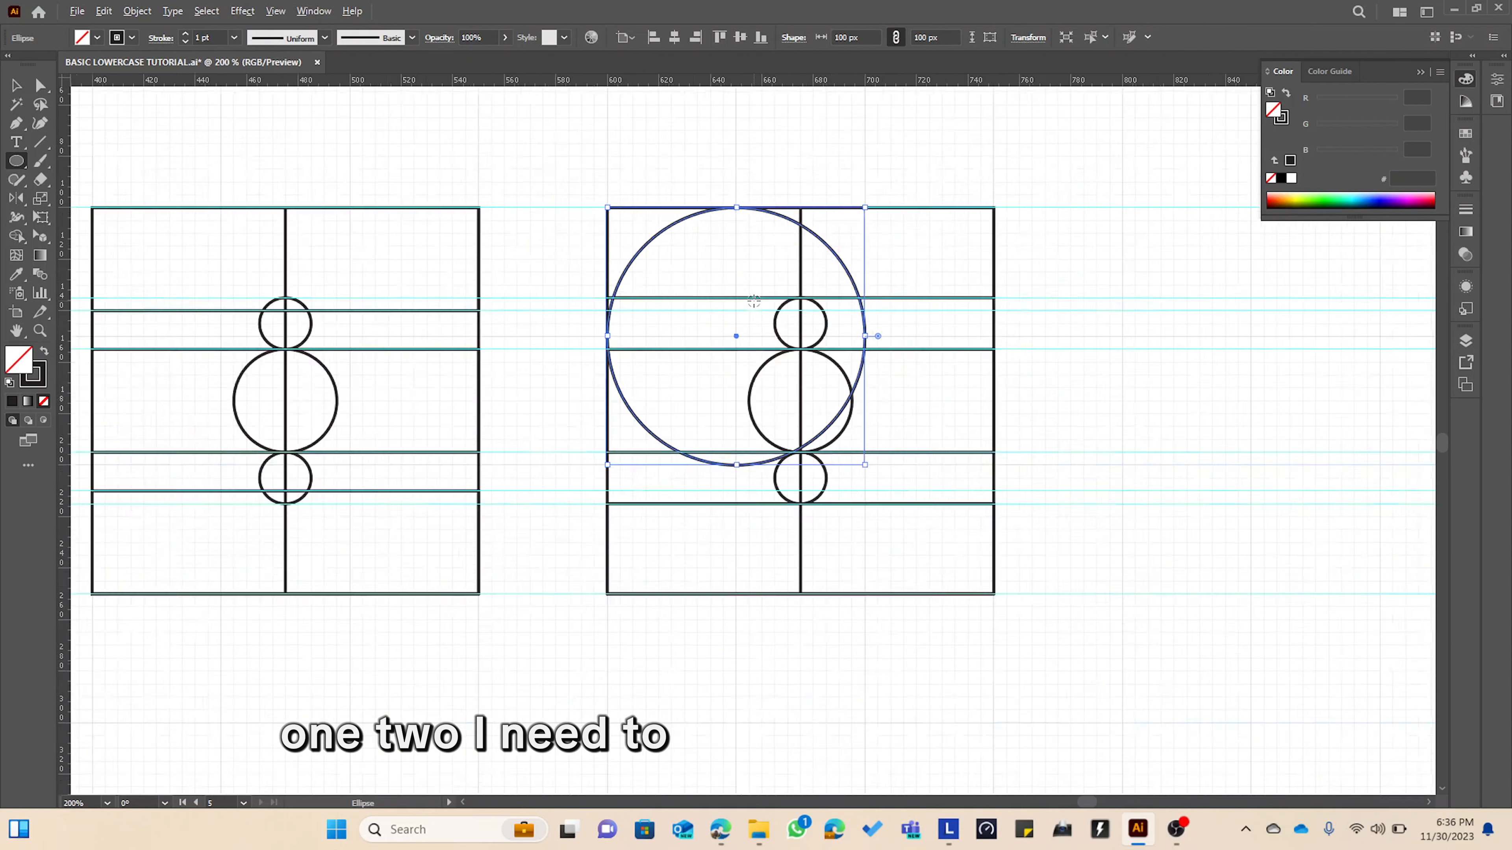
scroll(758, 301, "up", 1)
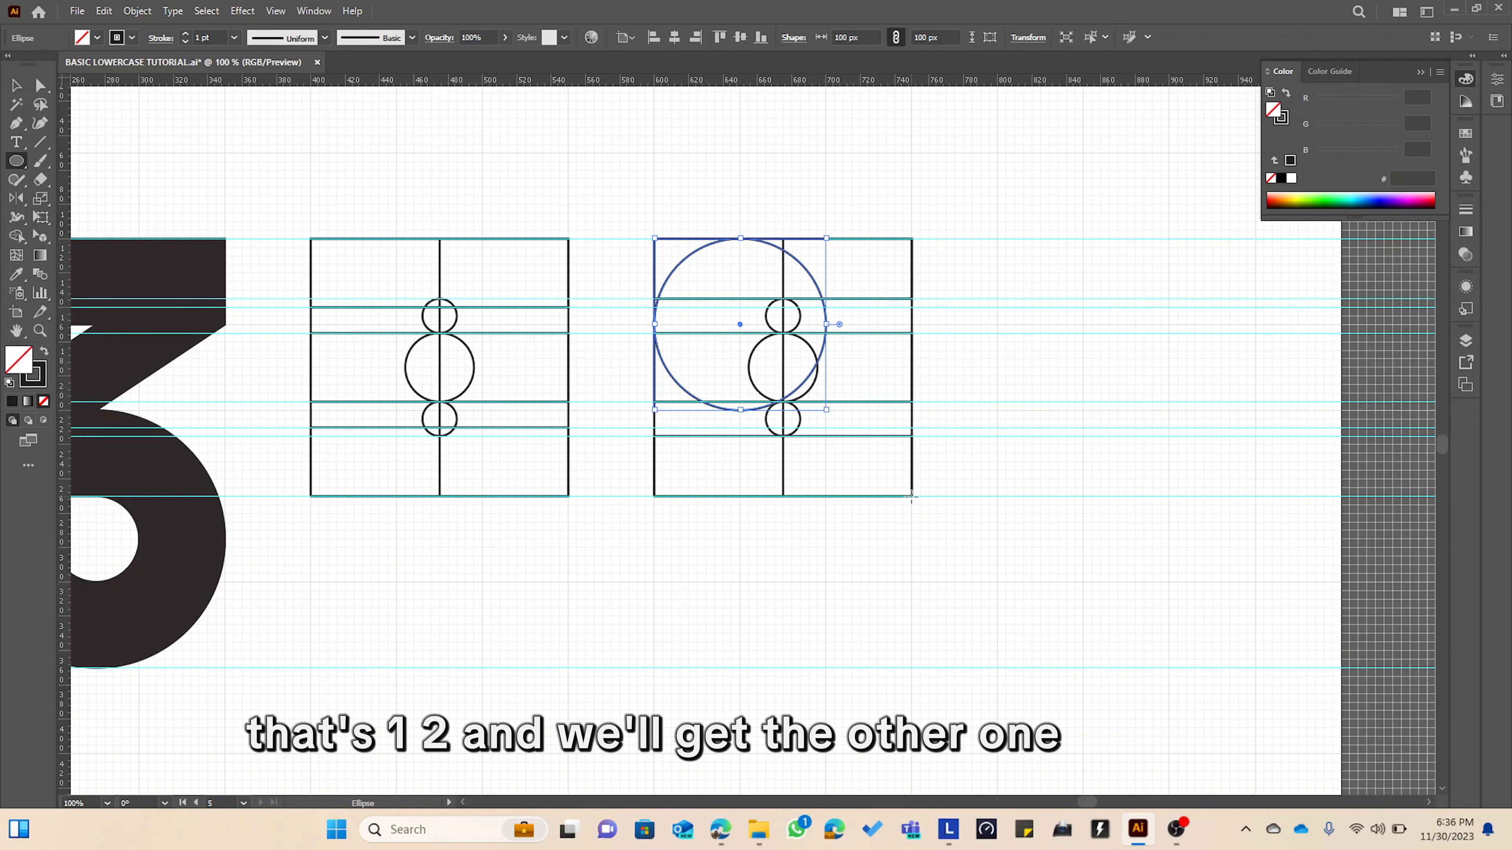
left_click_drag(912, 496, 739, 324)
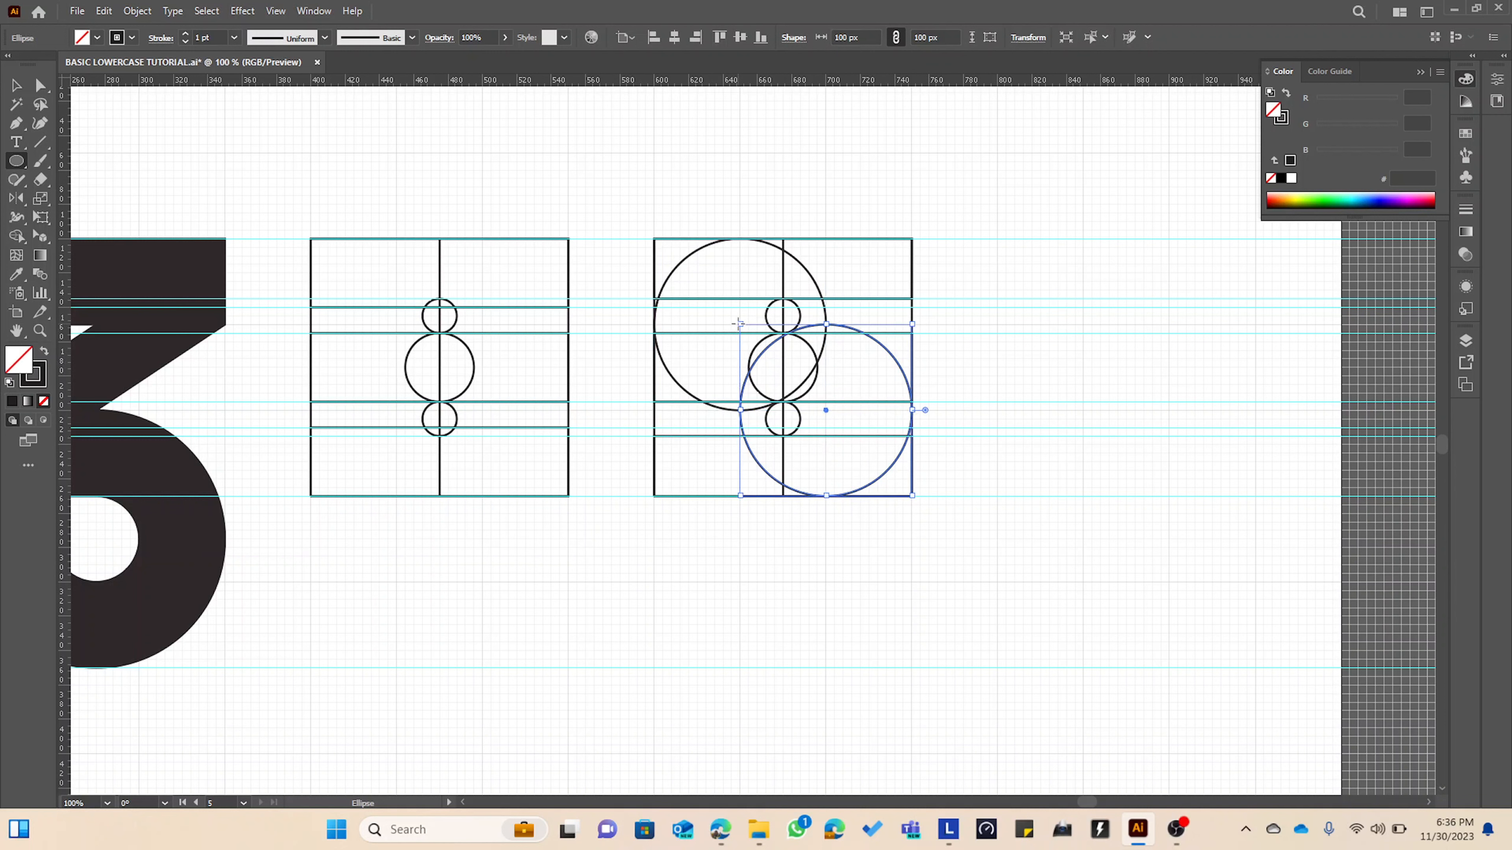
Select the whole duplicate and merge its top band, left curve and middle band into a dark-filled s with Shape Builder.
key("v")
left_click_drag(641, 179, 937, 523)
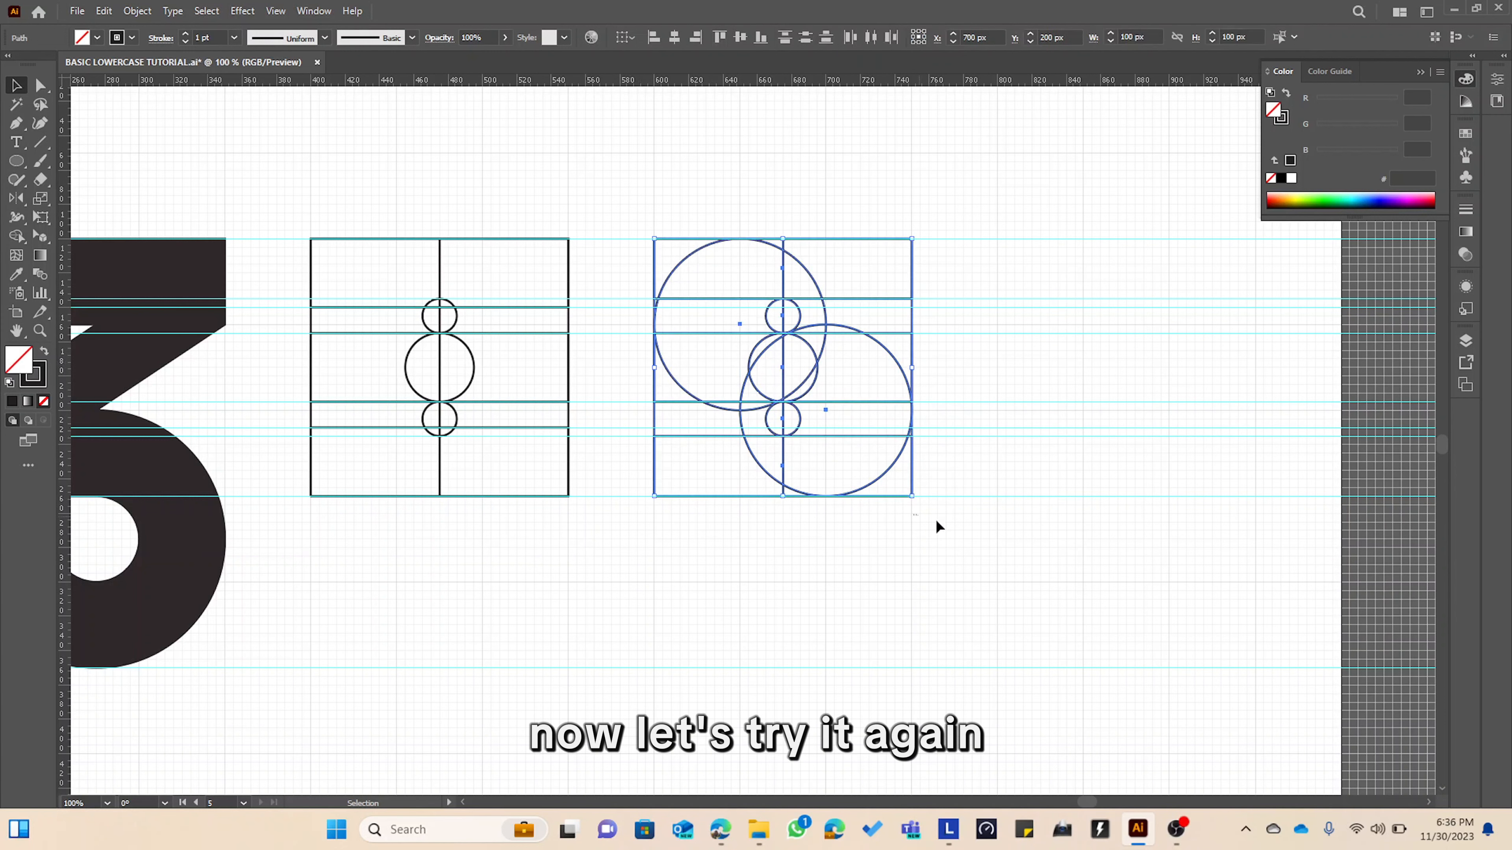
left_click(937, 523)
left_click_drag(665, 177, 991, 585)
key("shift+m")
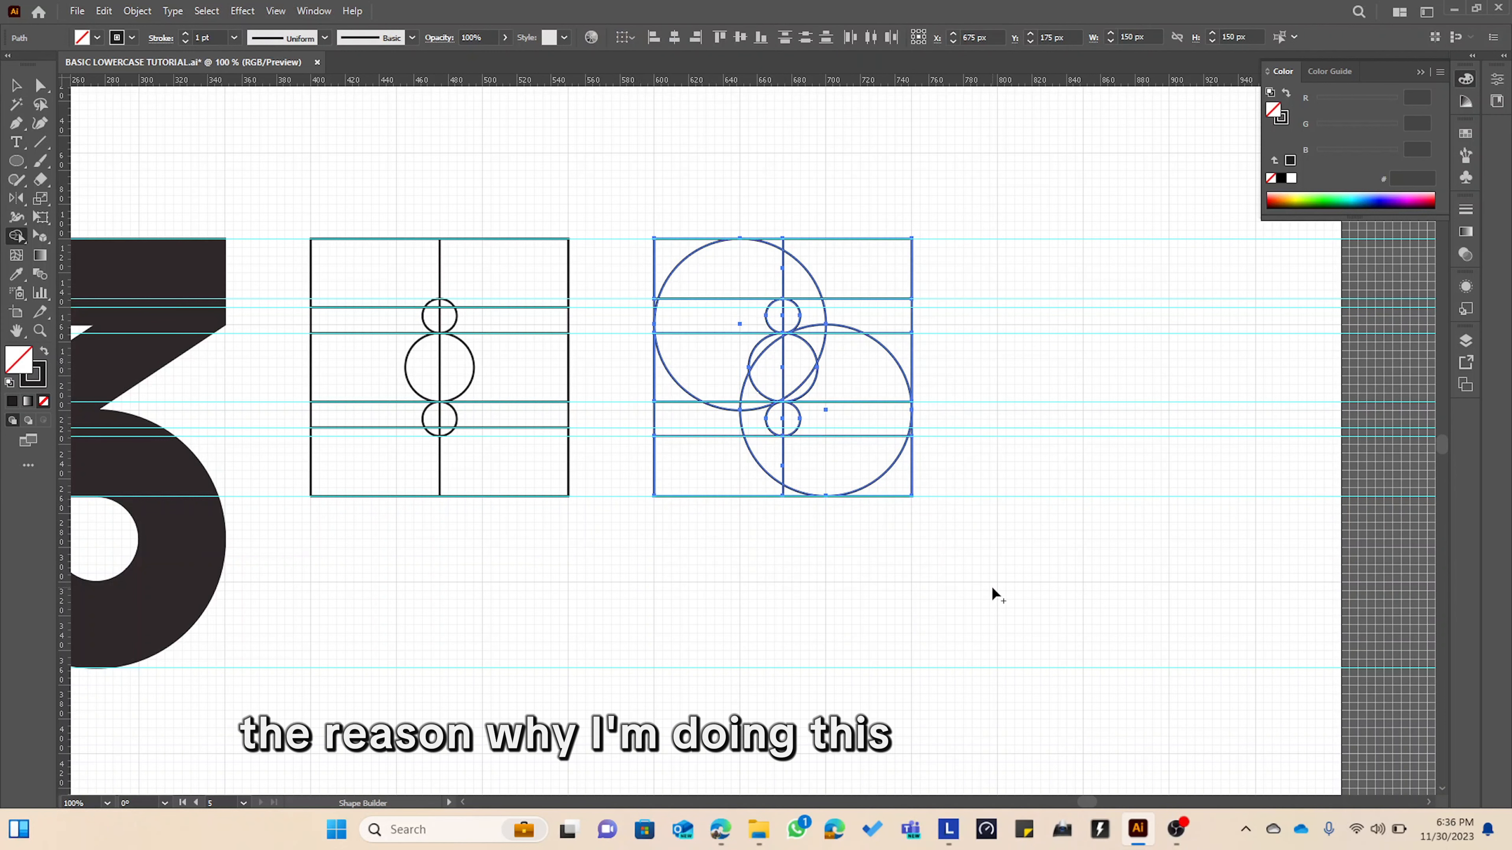
key("shift+x")
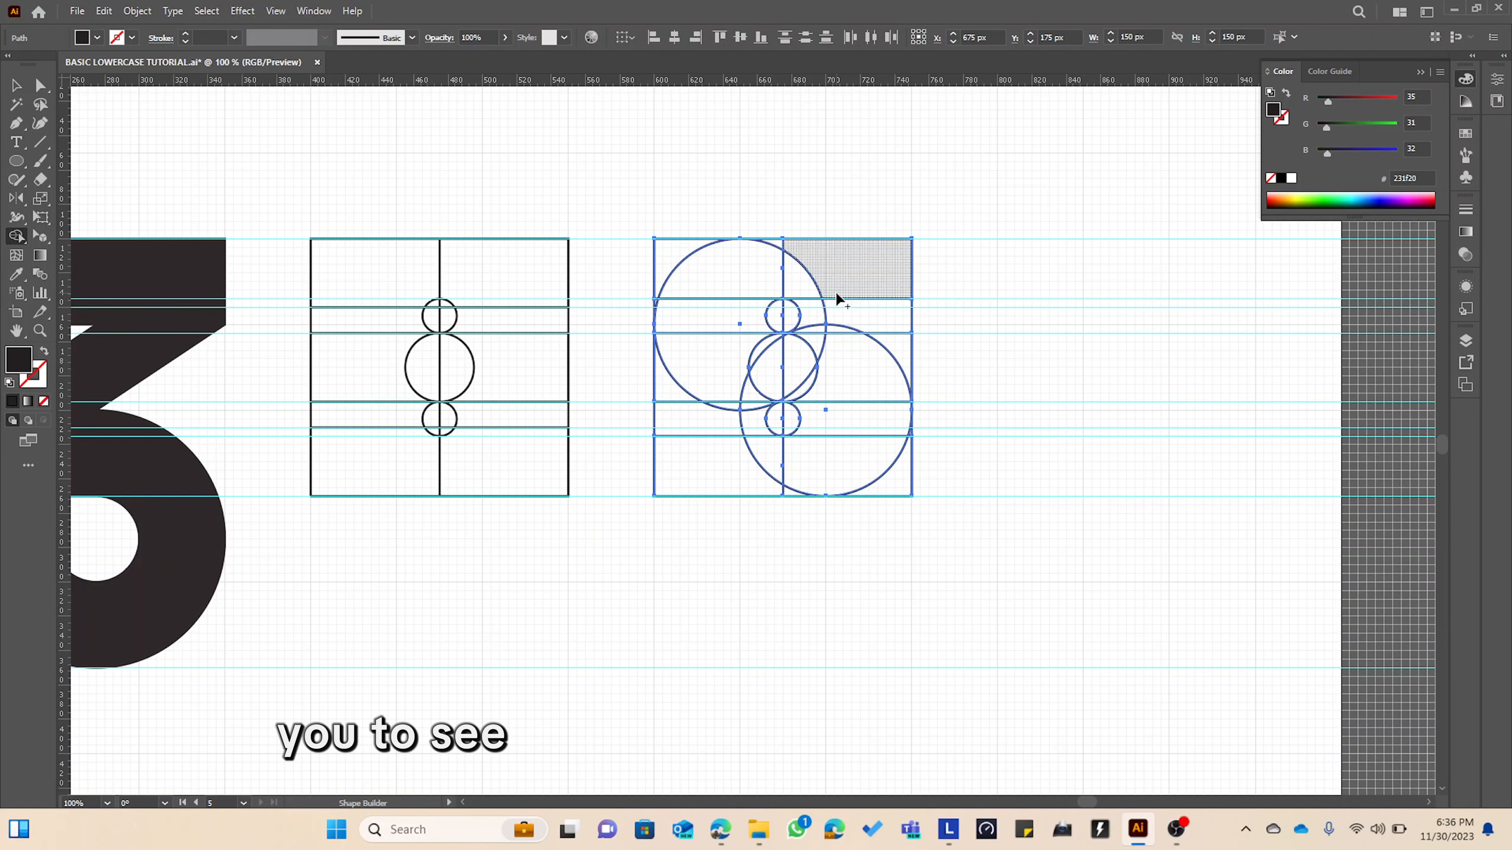
mouse_move(855, 273)
left_mouse_down()
mouse_move(768, 280)
mouse_move(737, 250)
left_mouse_up()
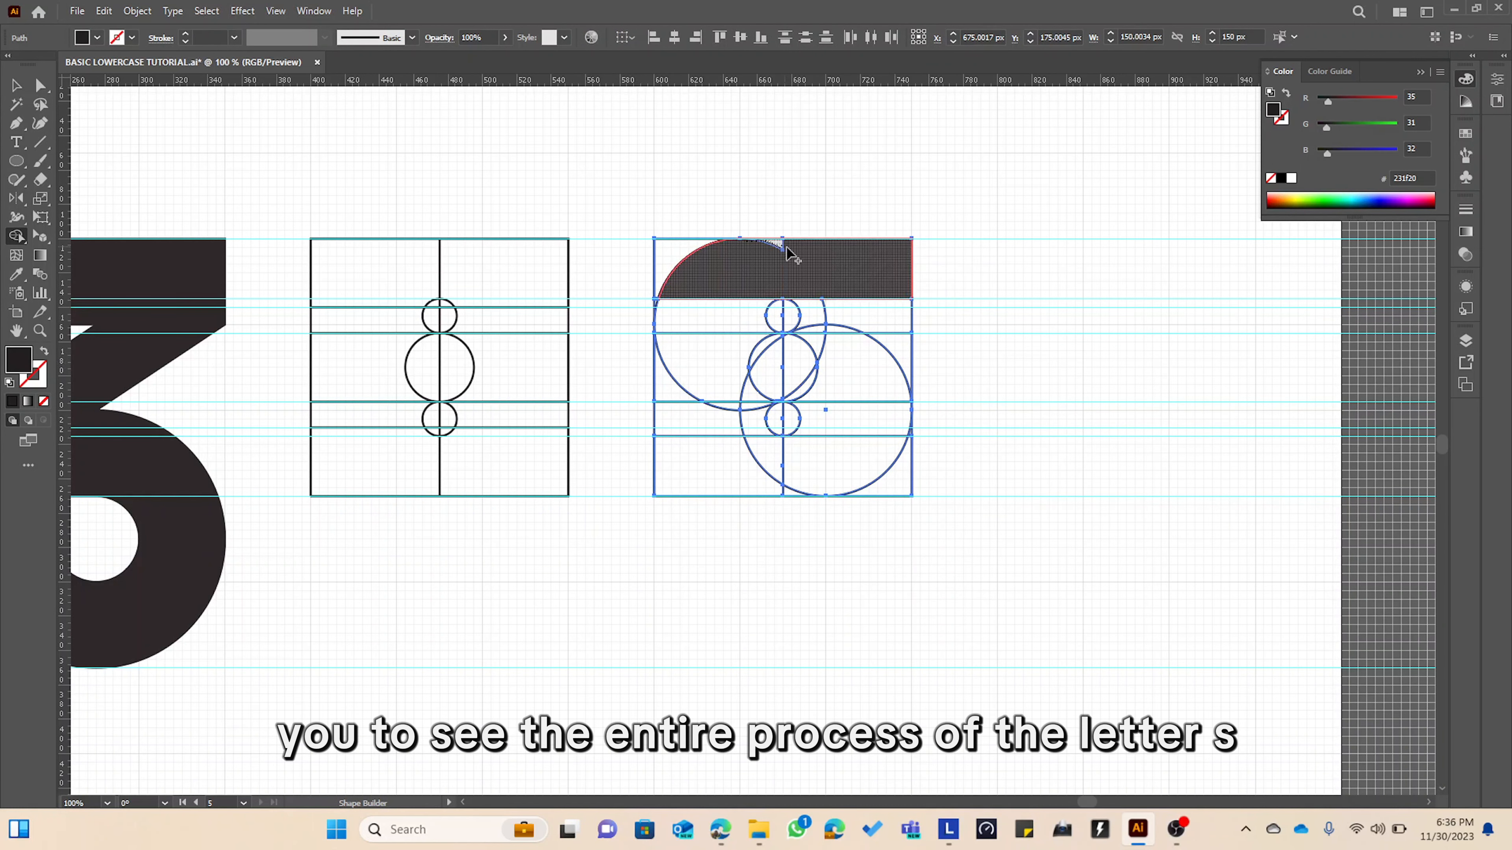
scroll(798, 277, "up", 3)
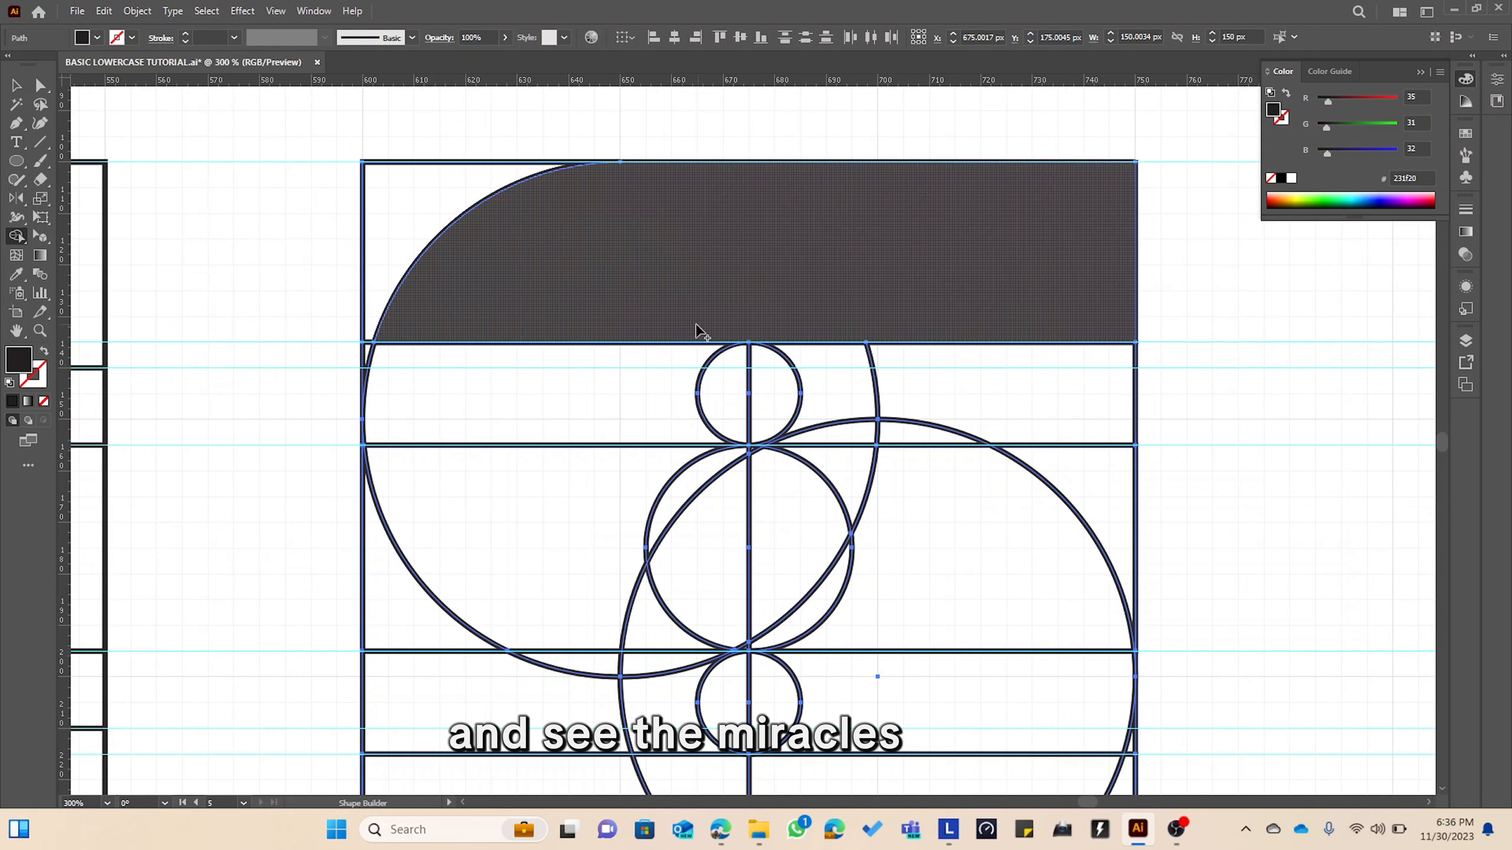
mouse_move(696, 323)
left_mouse_down()
mouse_move(613, 387)
mouse_move(592, 442)
mouse_move(601, 499)
mouse_move(777, 504)
mouse_move(746, 611)
mouse_move(793, 563)
mouse_move(896, 551)
left_mouse_up()
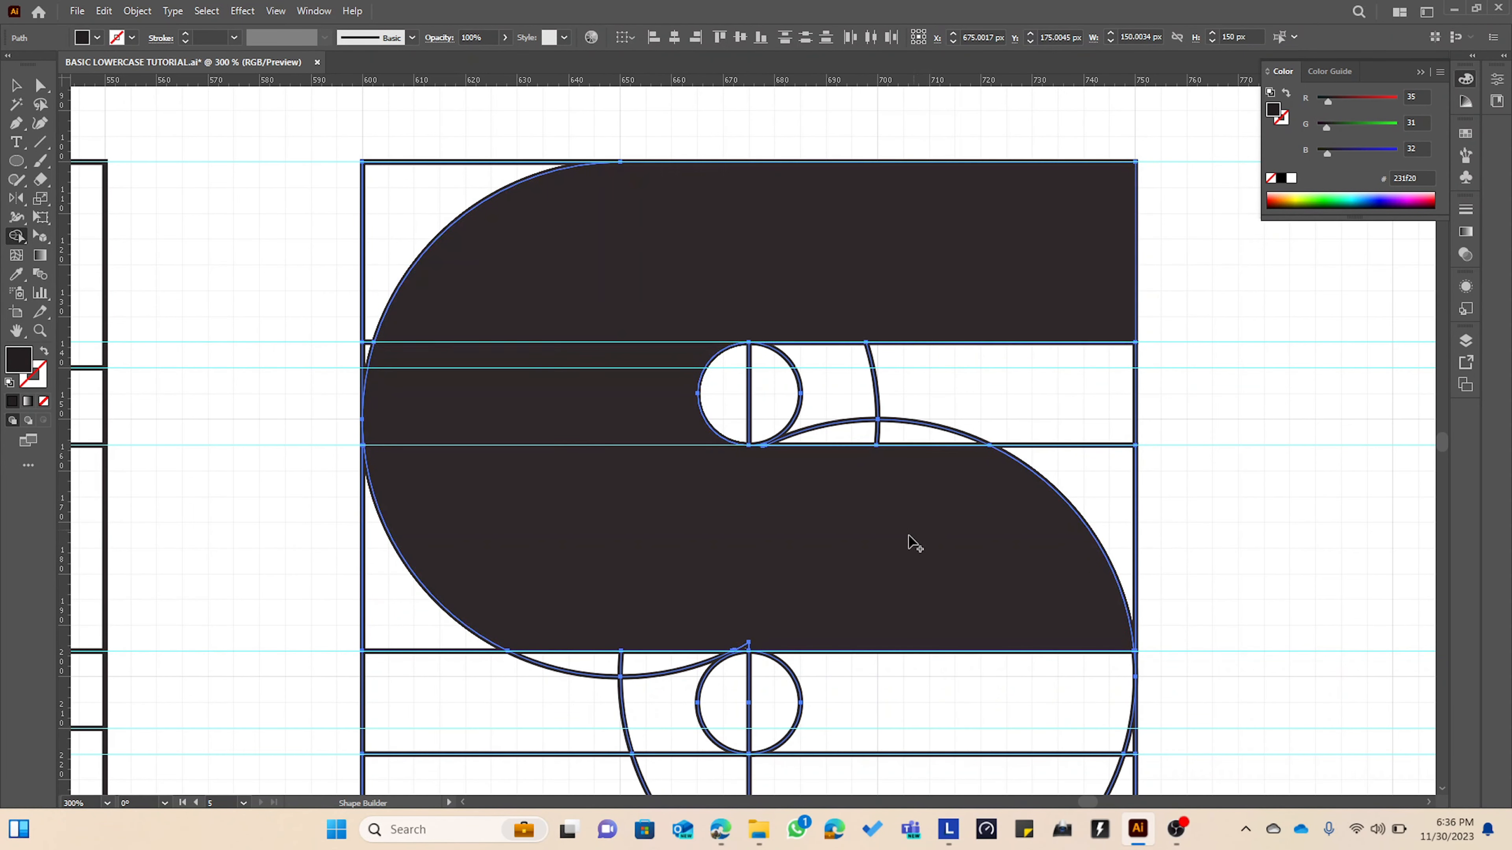
Merge the lower-right circle's curve into the s below the middle band.
scroll(863, 587, "down", 2)
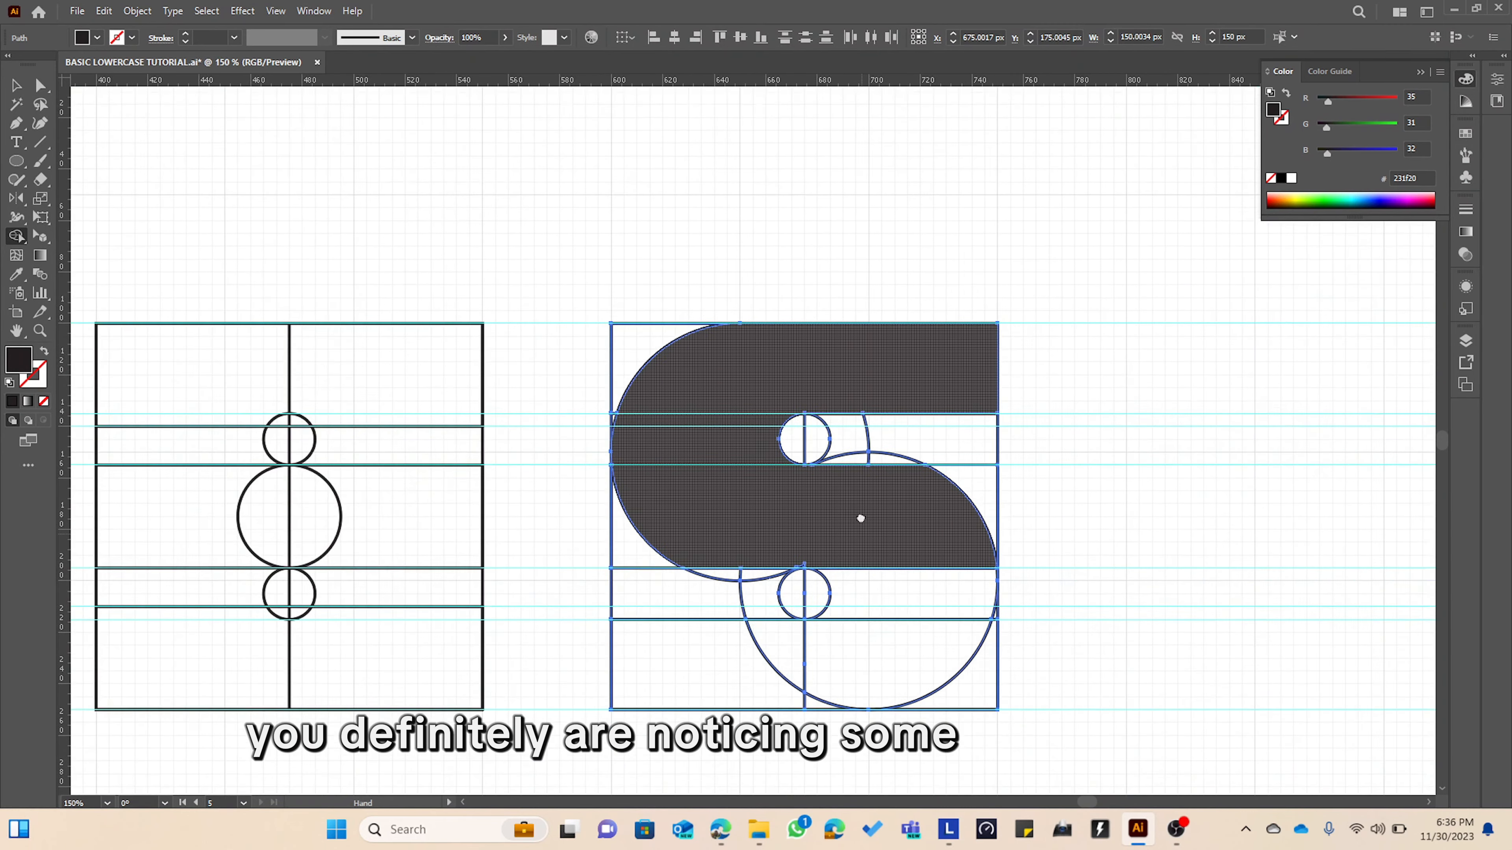
scroll(863, 476, "up", 2)
mouse_move(909, 460)
left_mouse_down()
mouse_move(938, 519)
mouse_move(940, 576)
mouse_move(909, 657)
left_mouse_up()
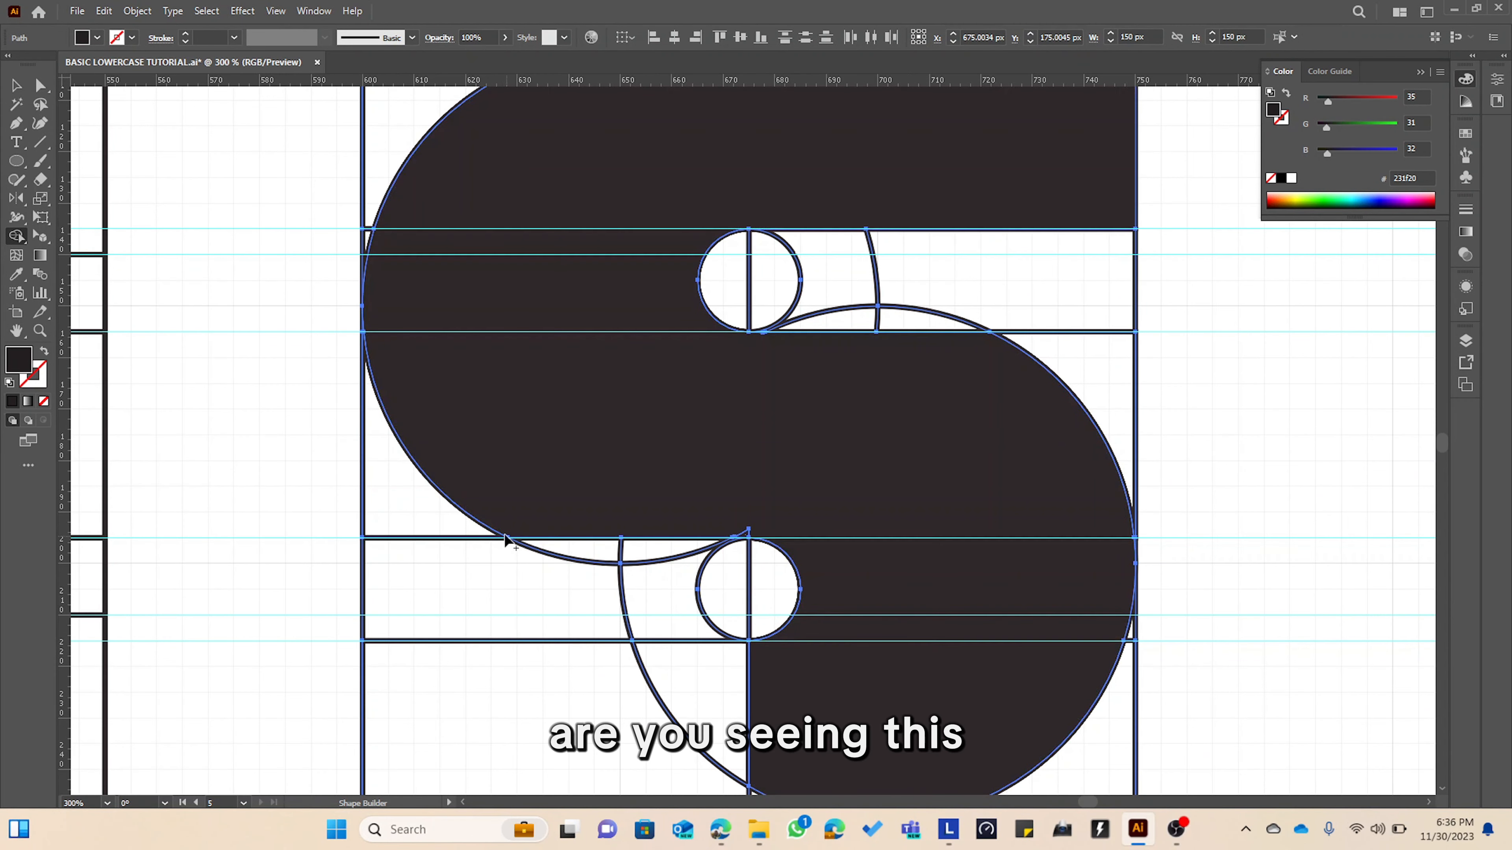
key("ctrl+1")
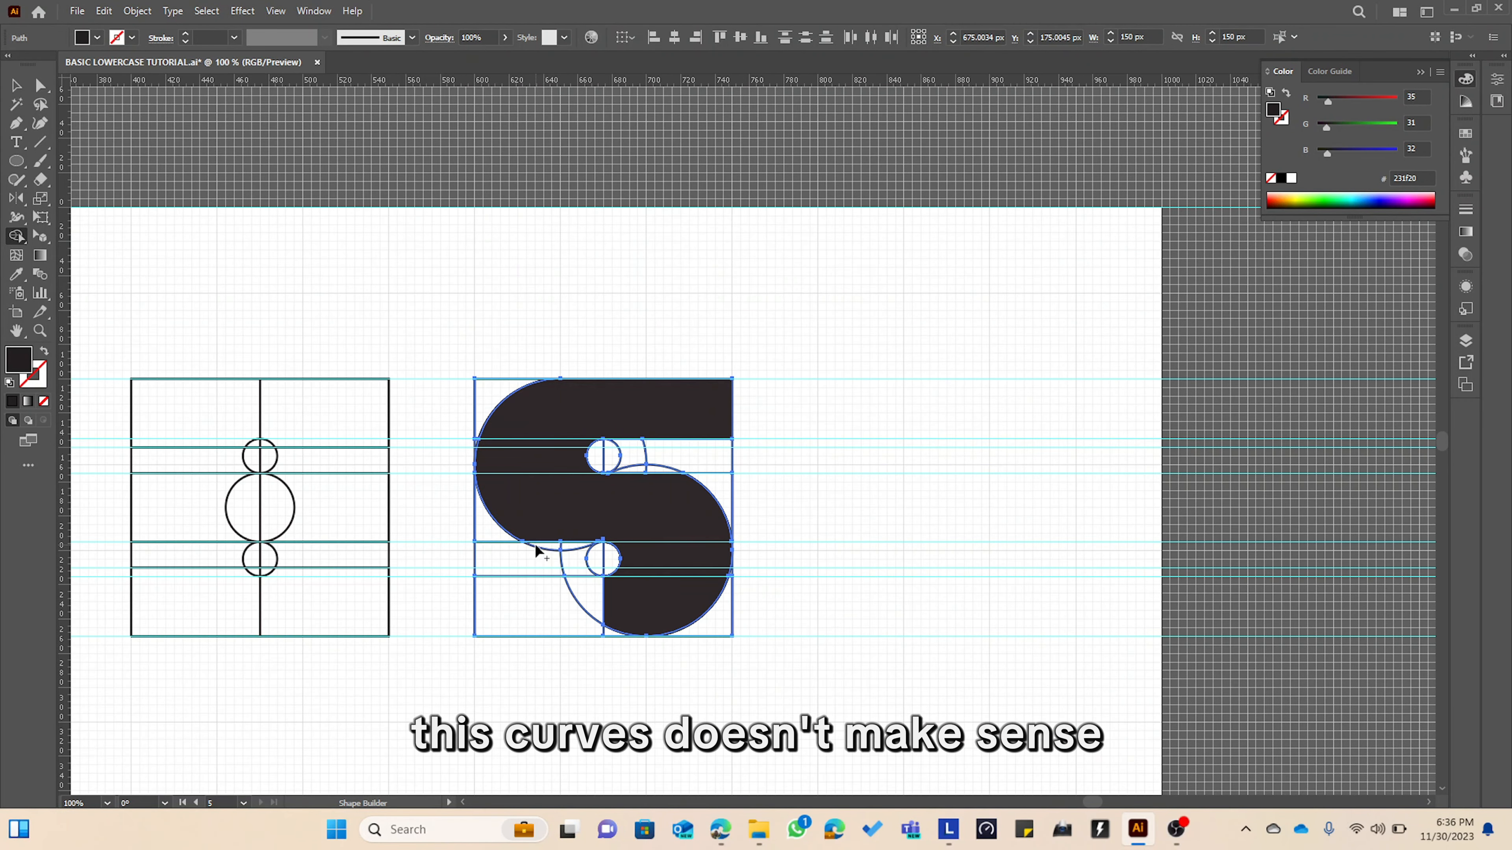
Select and delete the entire duplicate s construction.
key("v")
left_click_drag(456, 321, 749, 692)
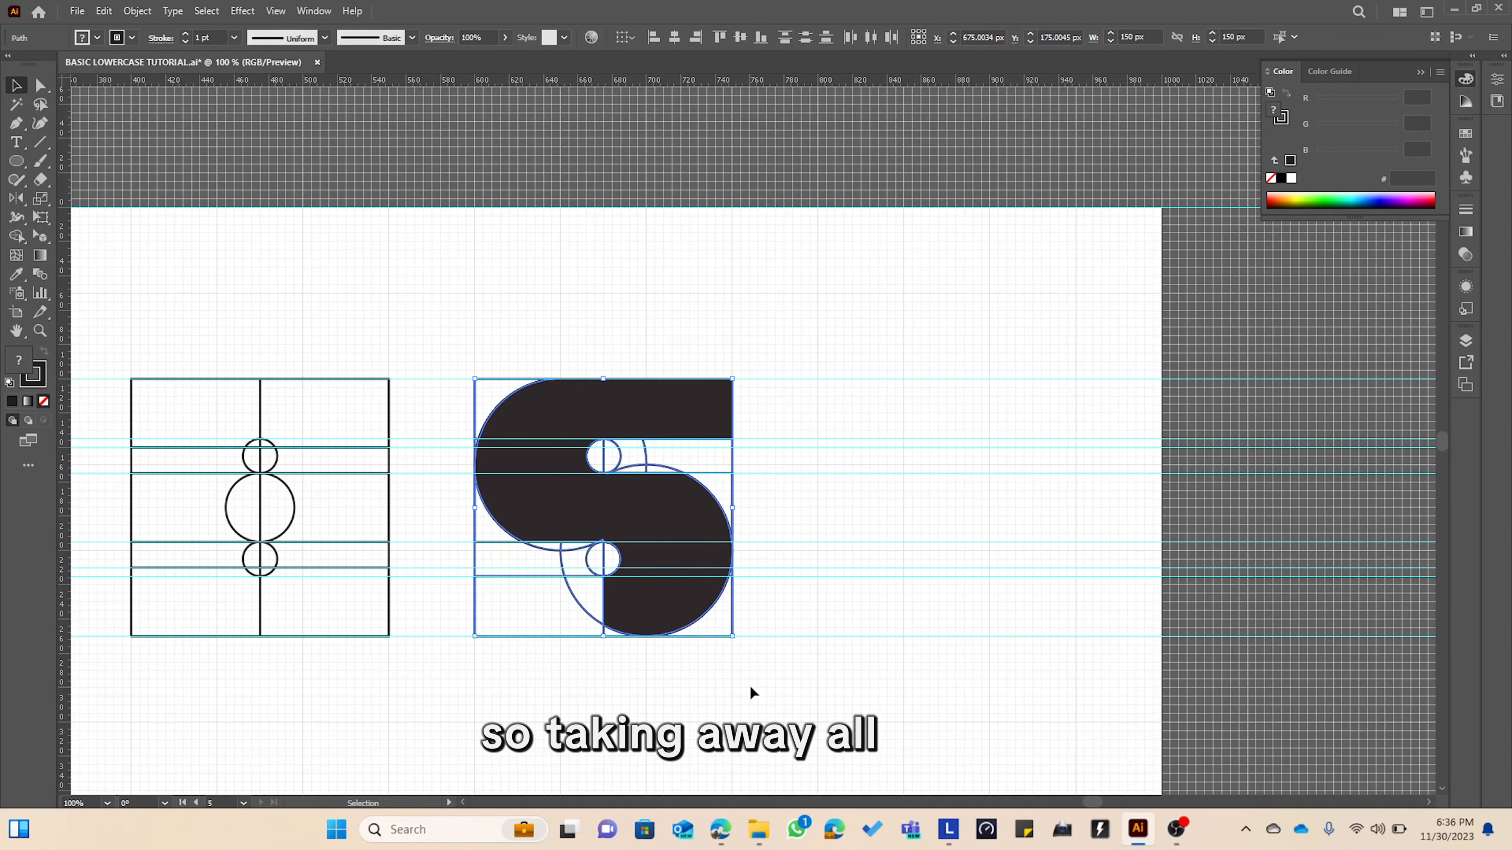
key("Delete")
Select the remaining s construction's rectangles and narrow them symmetrically about the vertical centre line to 100 px wide.
scroll(347, 451, "up", 2)
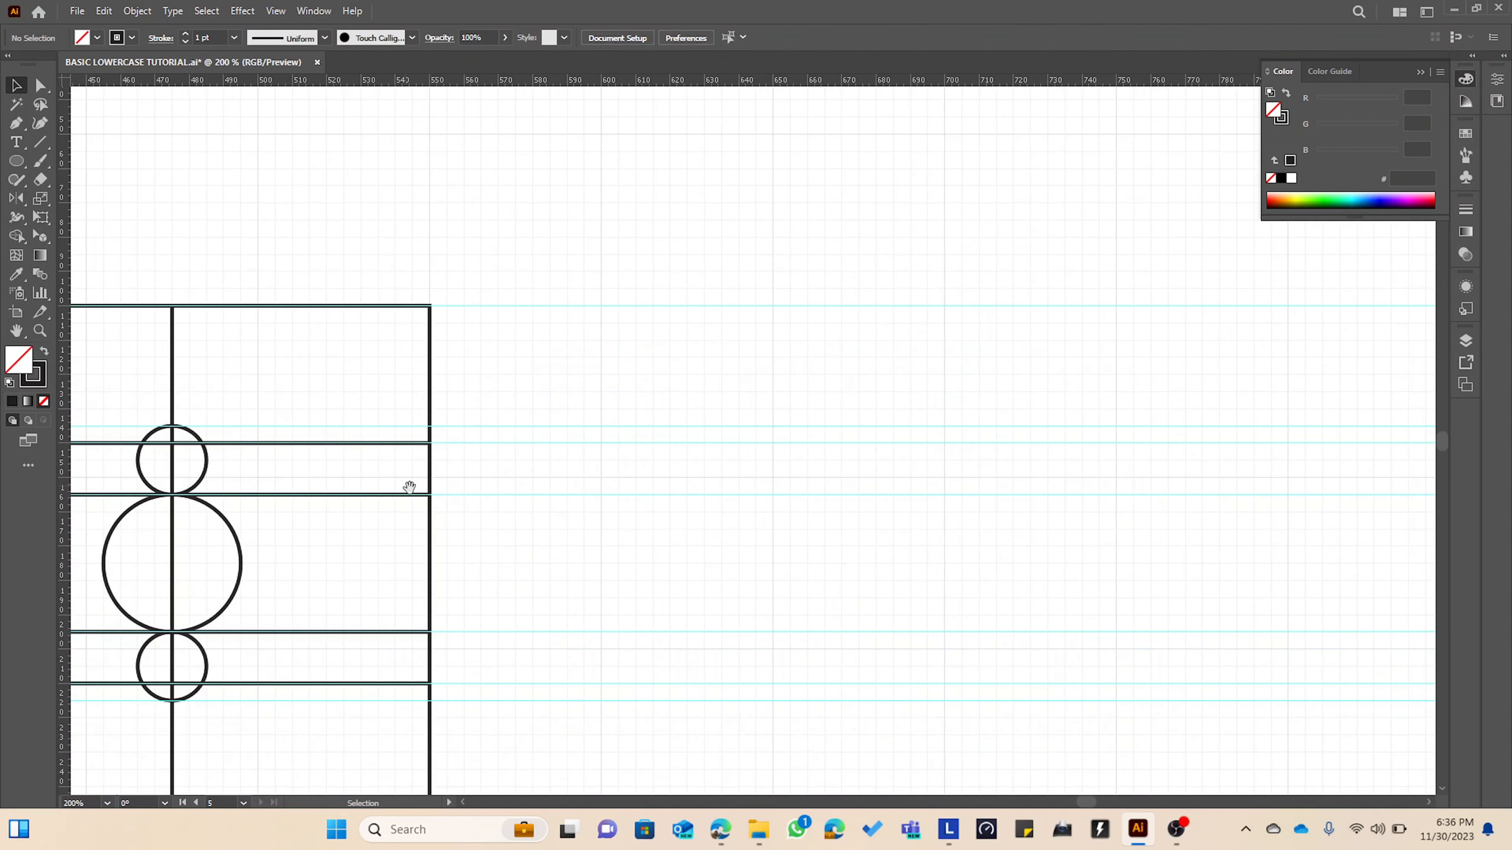
left_click_drag(408, 487, 894, 343)
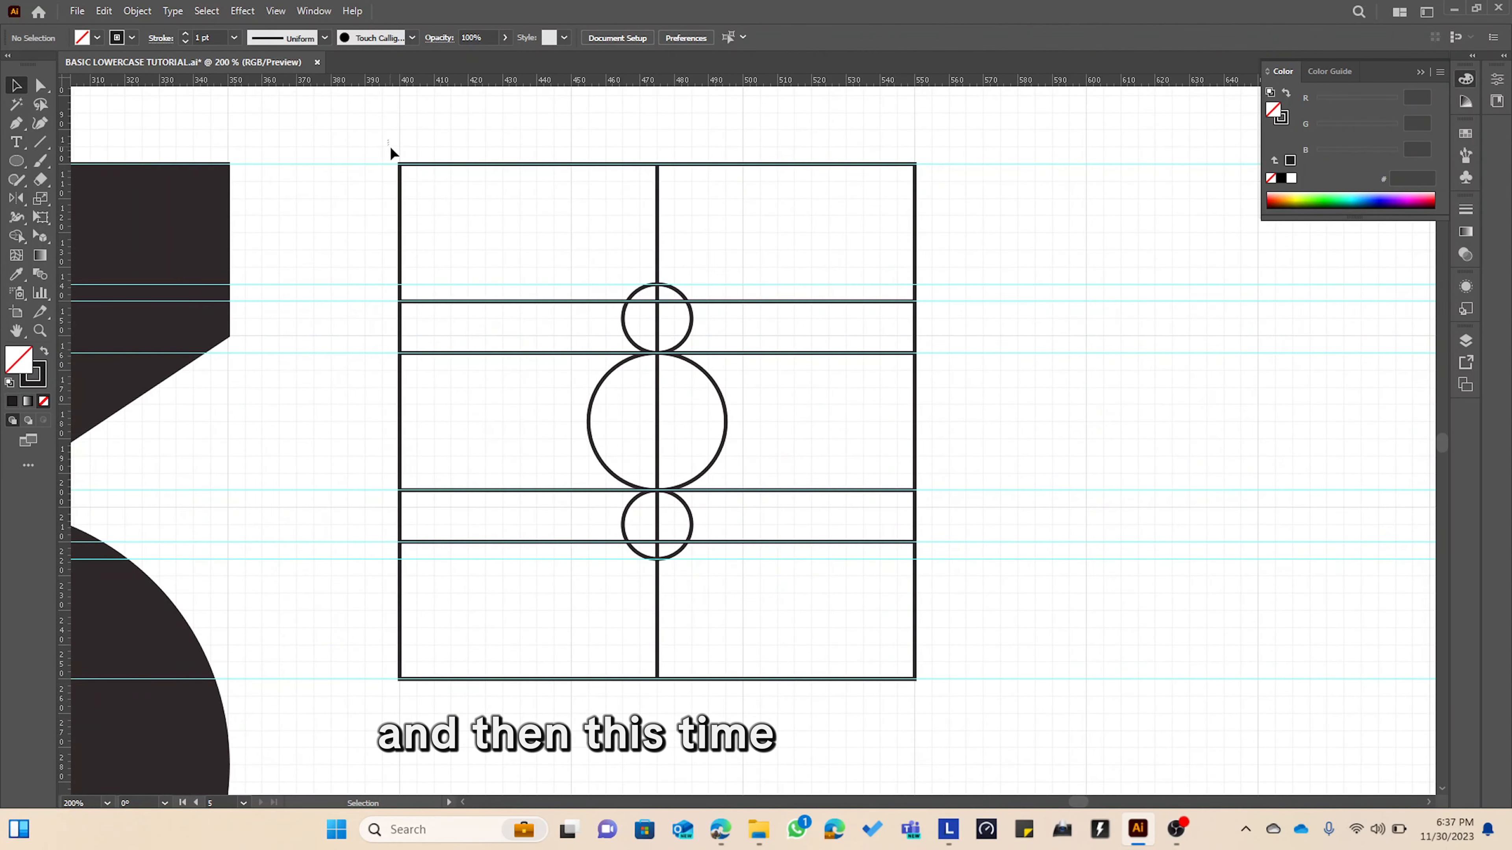
left_click_drag(389, 145, 998, 776)
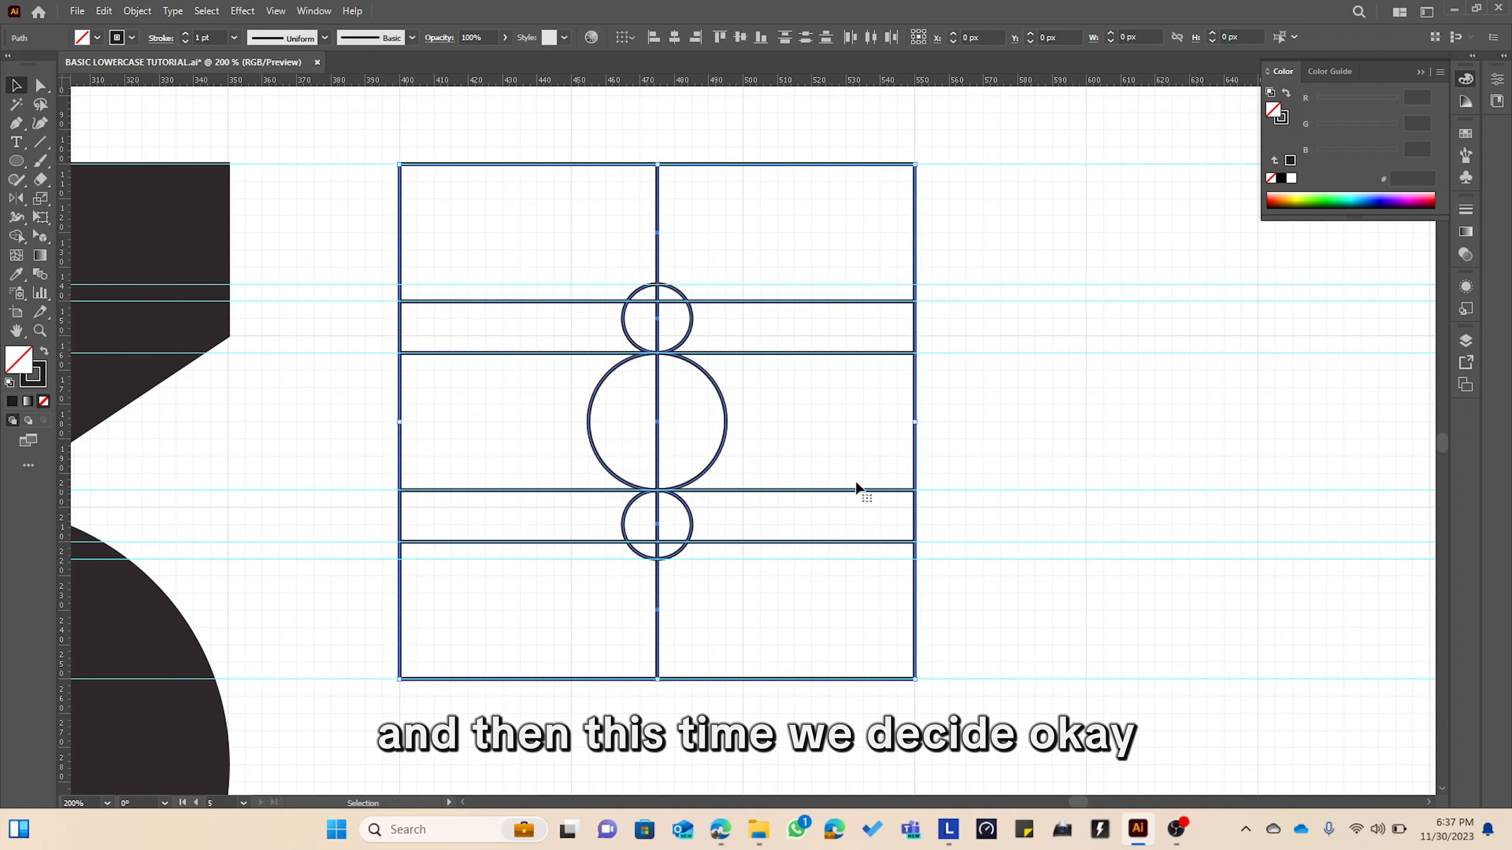
left_click(782, 343)
left_click_drag(433, 130, 521, 722)
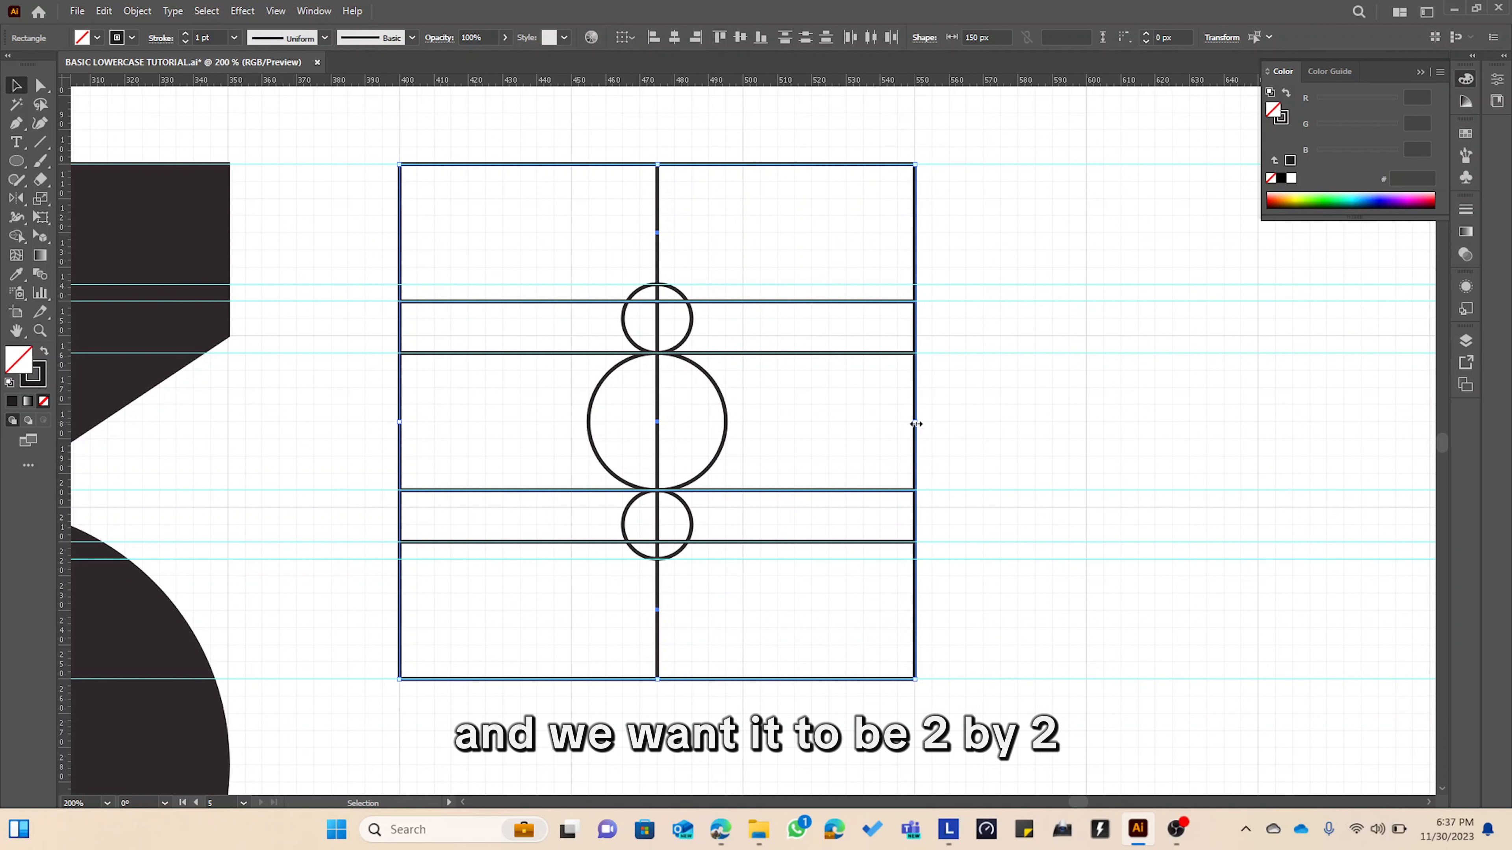
left_click_drag(915, 422, 836, 427, "alt")
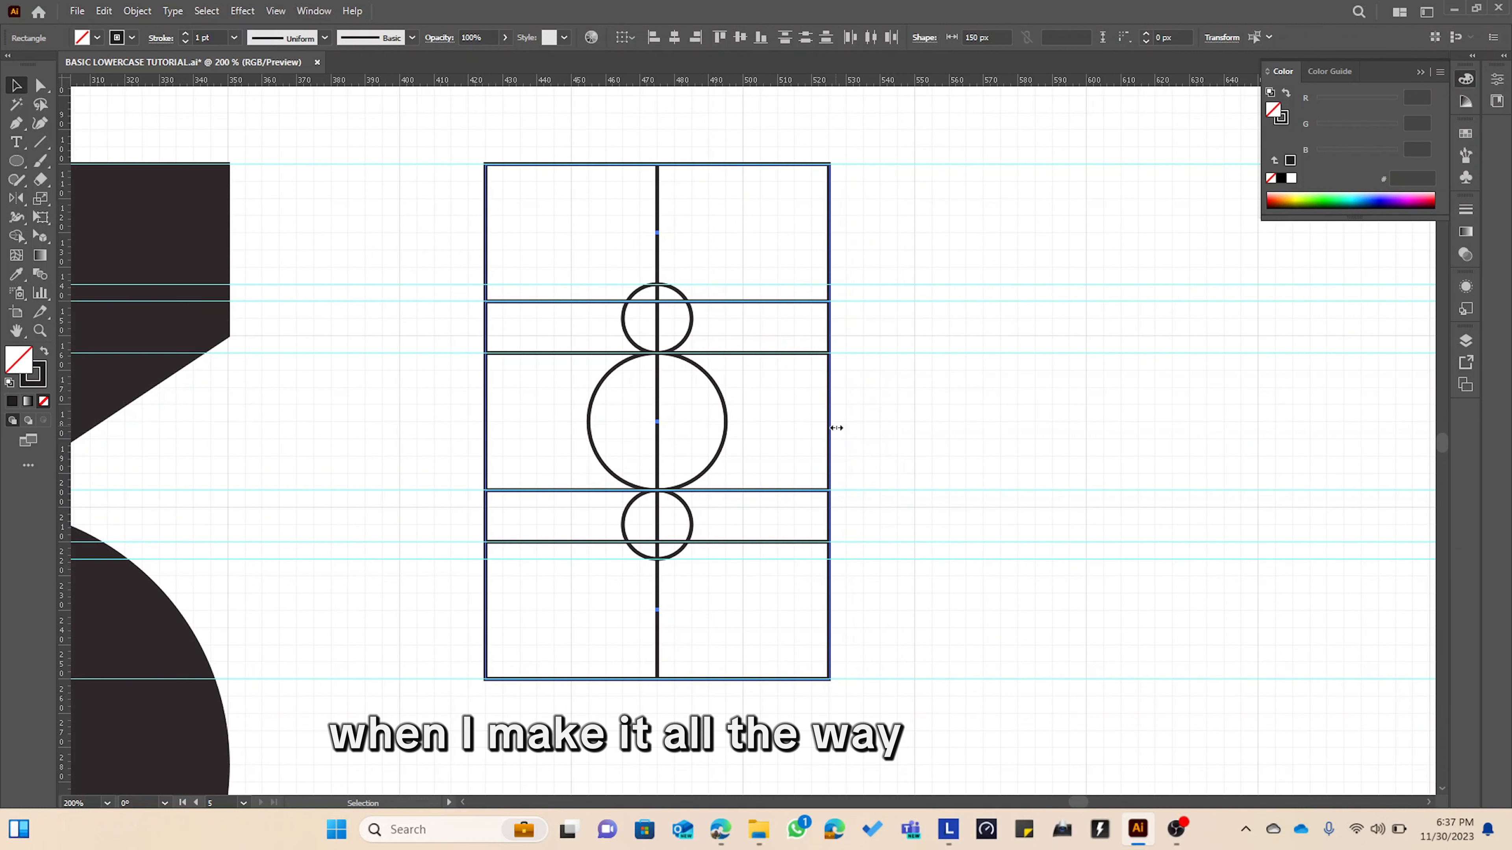
Select the whole narrowed construction and move it 25 px left so its left edge sits at 400 px.
left_click_drag(462, 119, 793, 662)
scroll(689, 509, "down", 1)
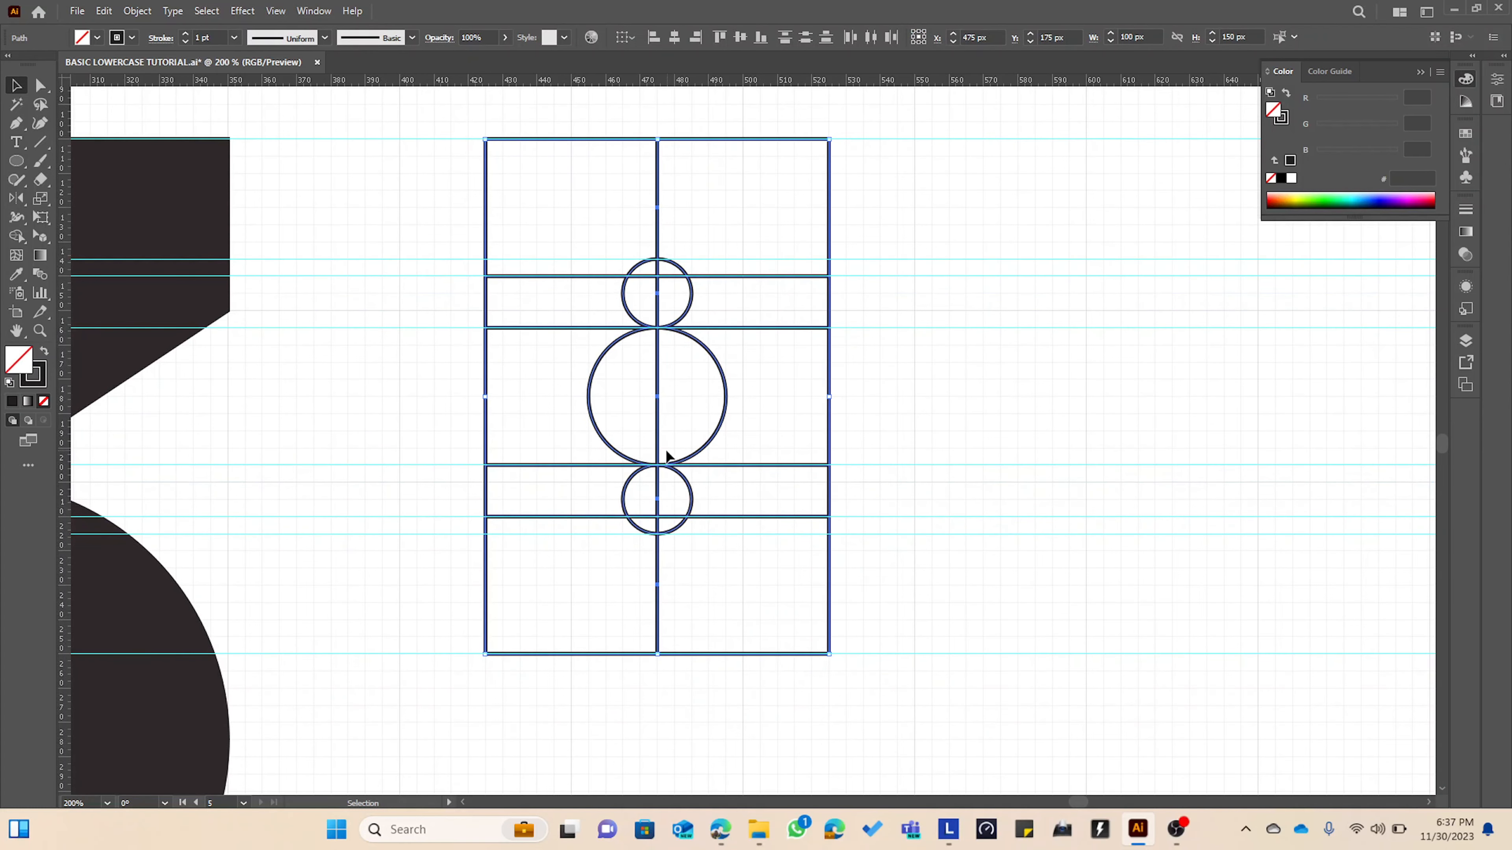
key("ctrl+shift+a")
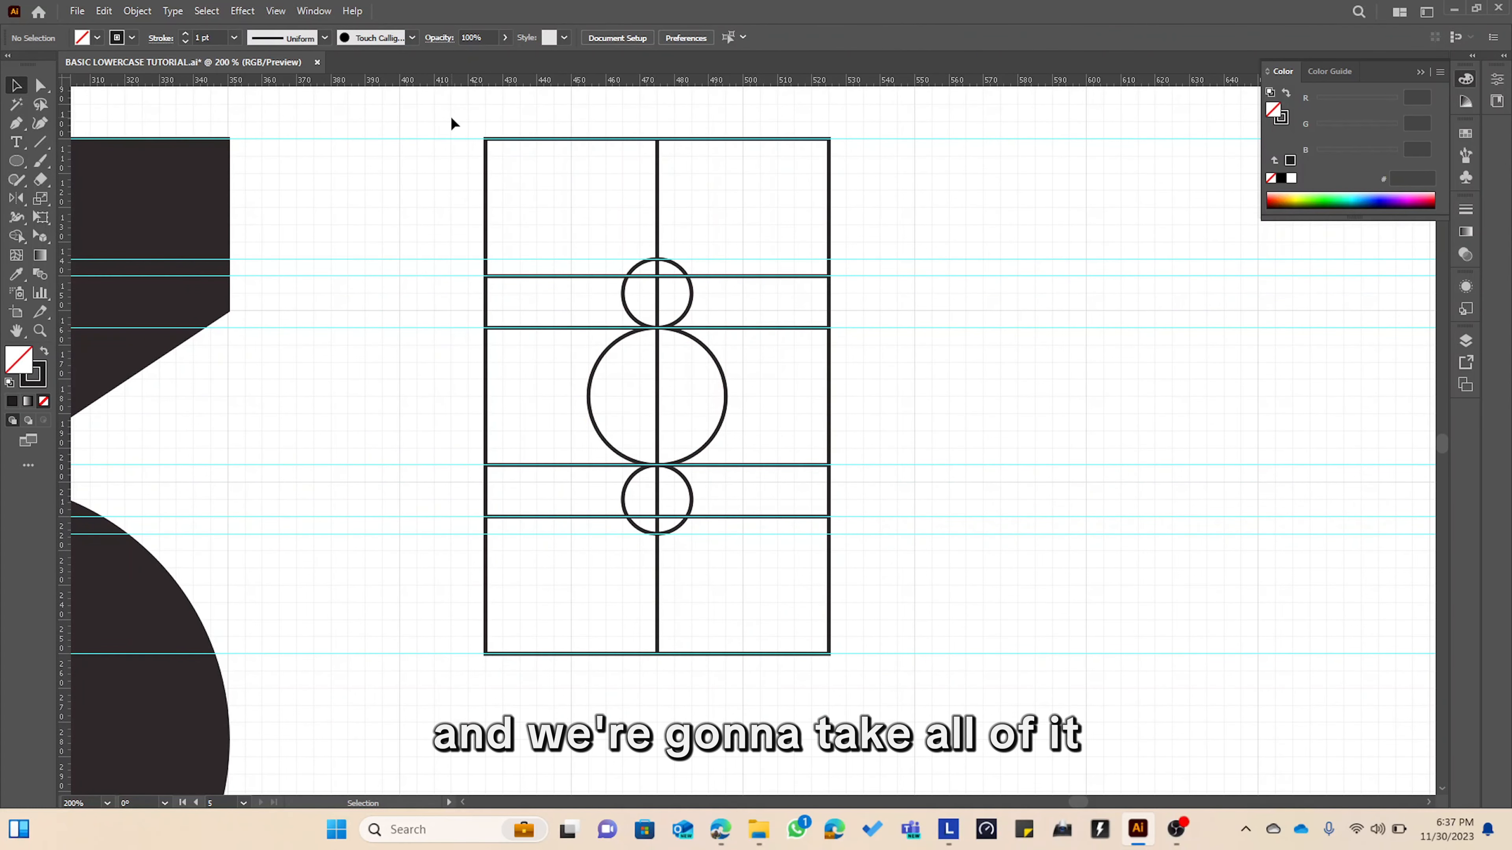
left_click_drag(450, 118, 728, 616)
left_click_drag(658, 580, 575, 582)
key("ctrl+shift+a")
scroll(749, 558, "down", 1)
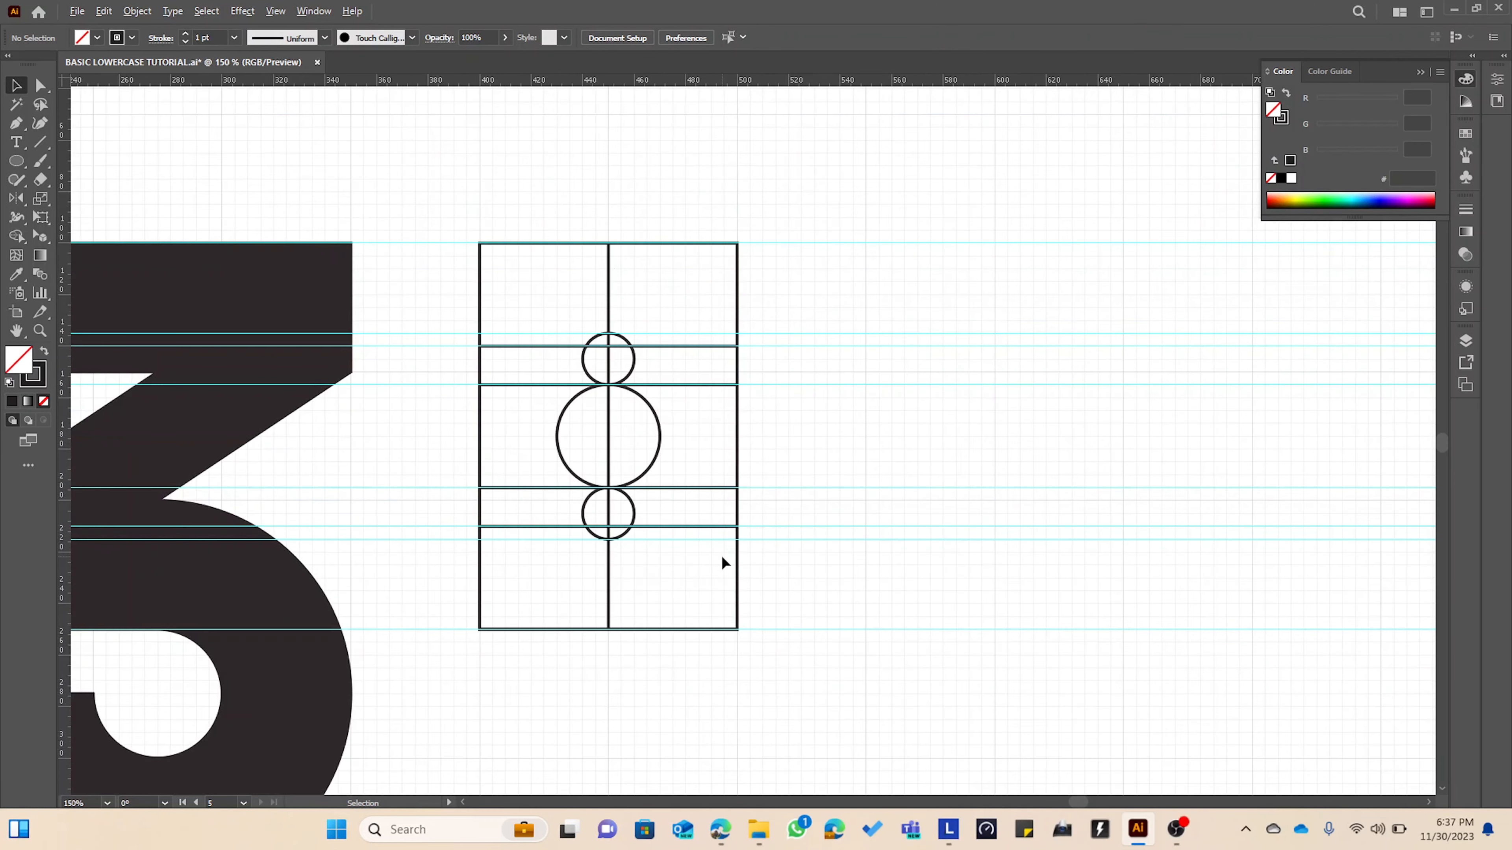
Examine how the circles and bands are arranged in the reference s construction on the finished alphabet's artboard.
left_click_drag(665, 561, 1078, 687)
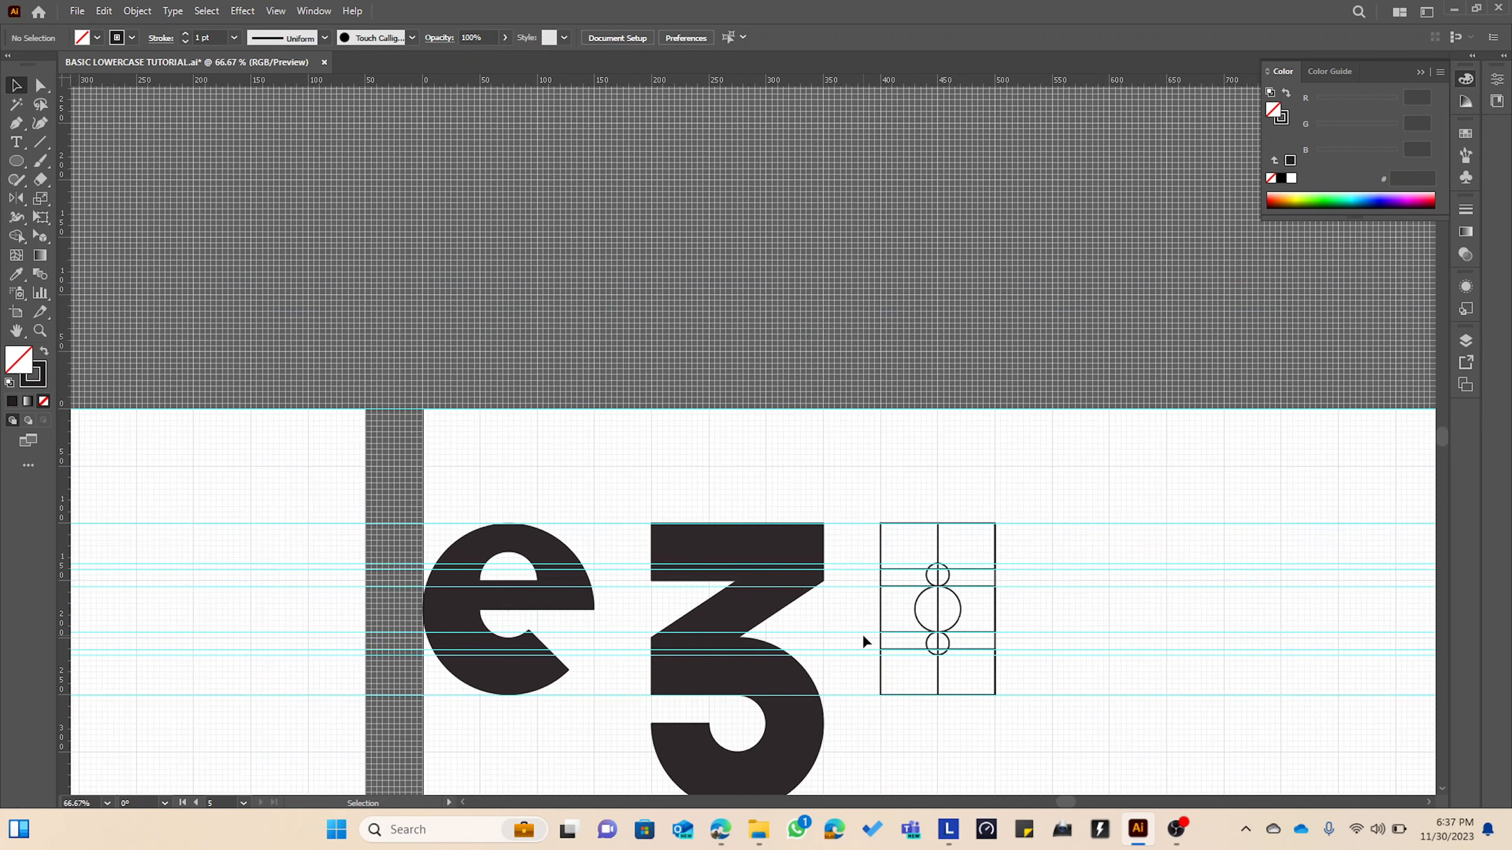
scroll(863, 636, "down", 2)
left_click_drag(513, 617, 1510, 557)
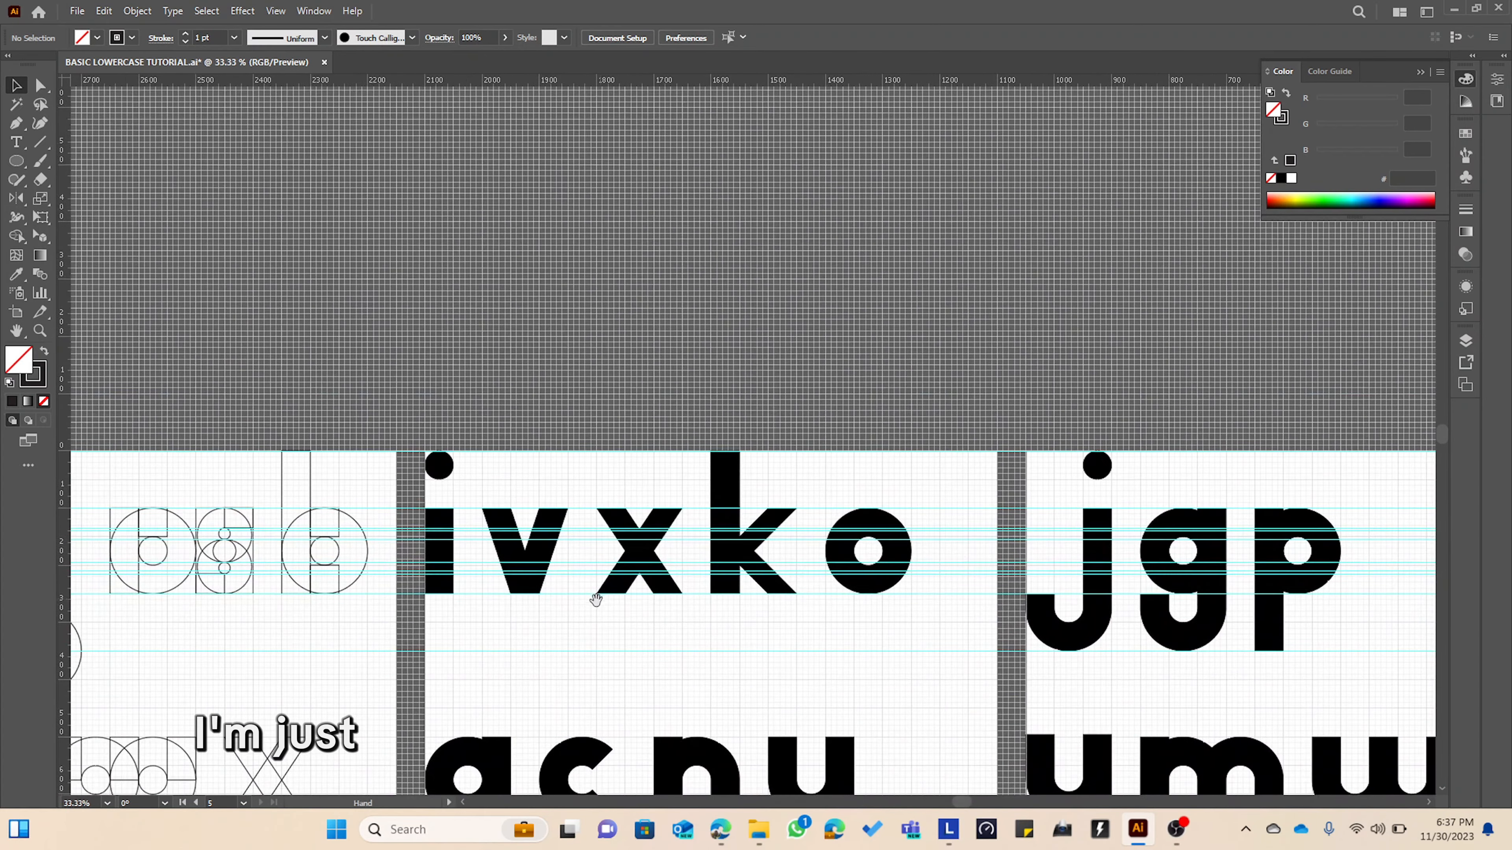
left_click_drag(597, 600, 1158, 524)
scroll(820, 505, "up", 4)
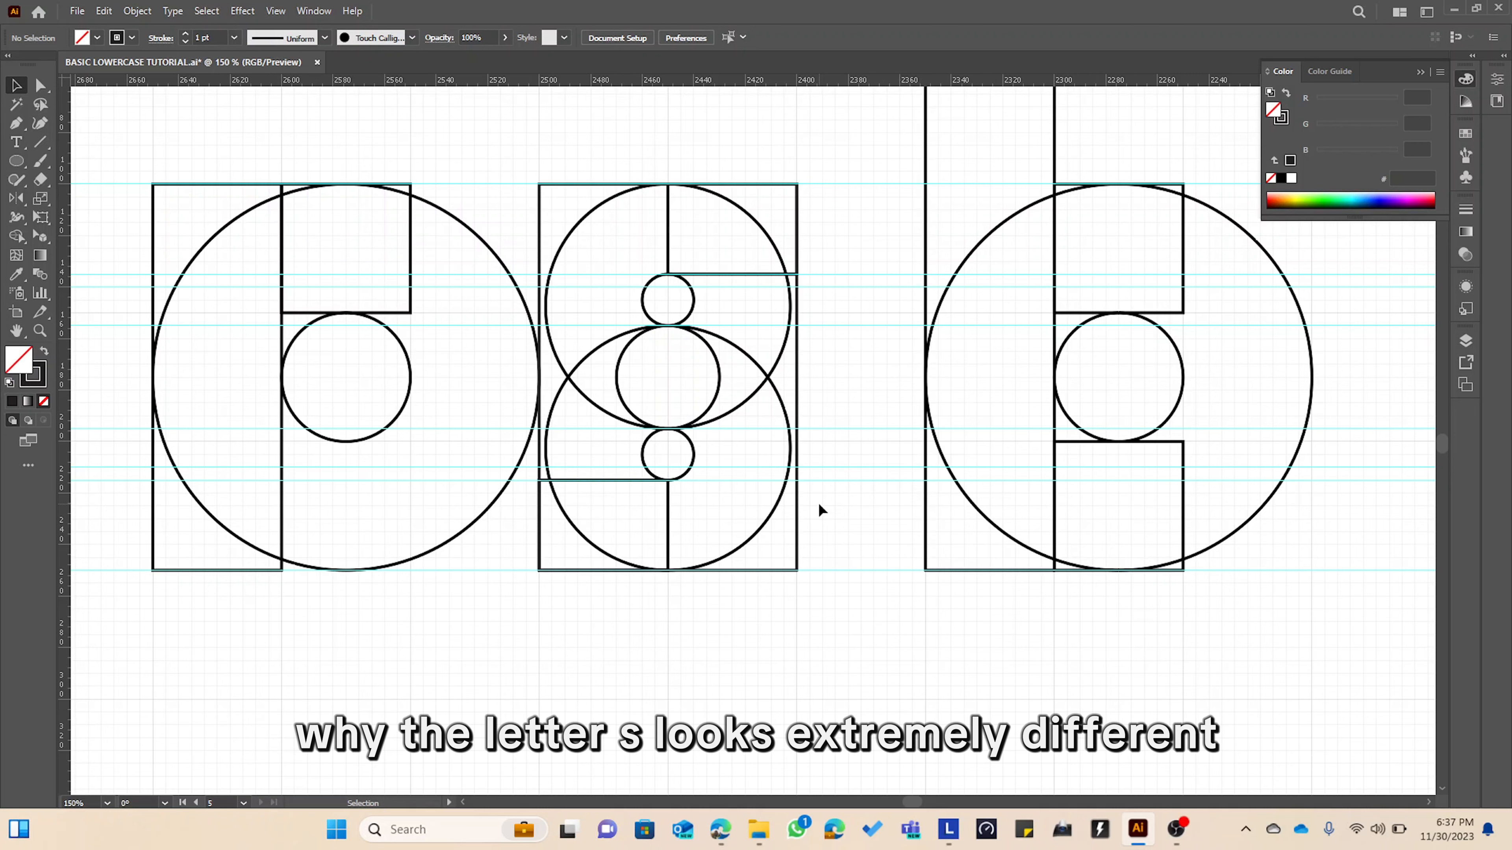
scroll(820, 505, "down", 3)
left_click_drag(1251, 508, 262, 487)
left_click_drag(1167, 481, 471, 494)
left_click_drag(1091, 513, 688, 517)
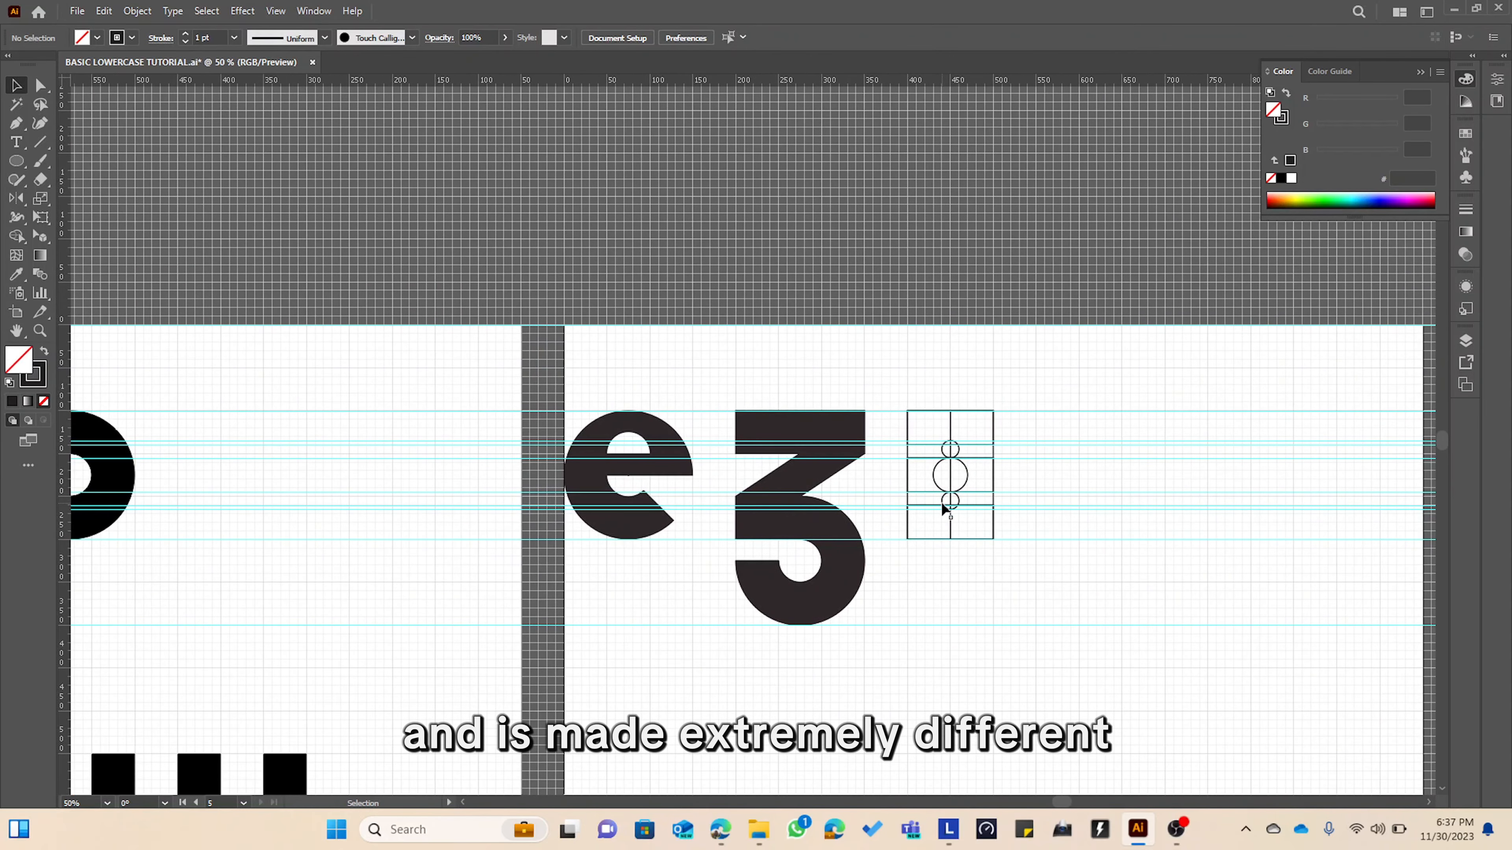
scroll(945, 508, "up", 4)
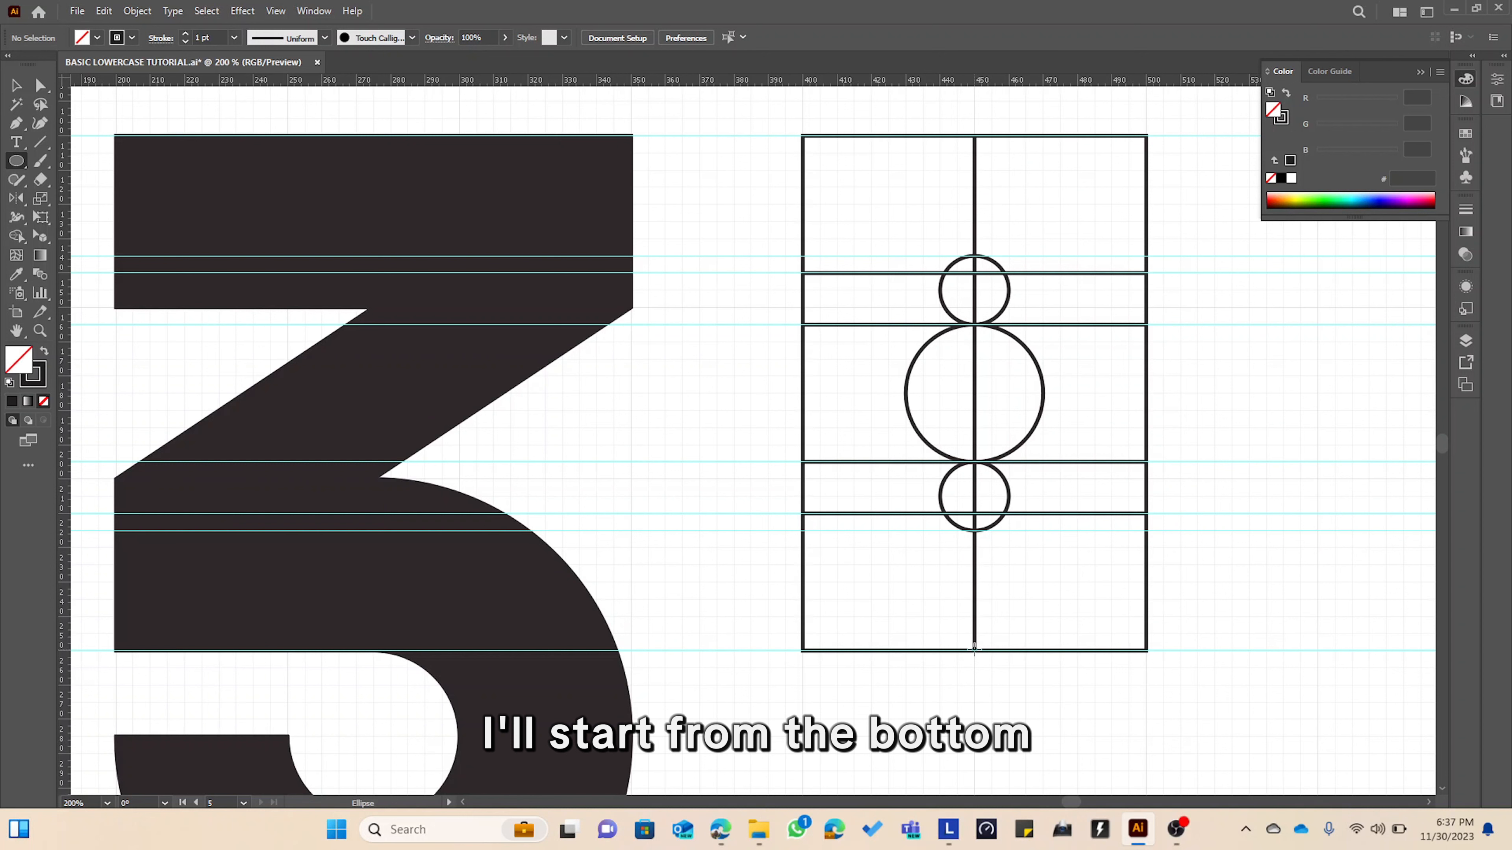
left_click_drag(974, 649, 1044, 422)
key("z")
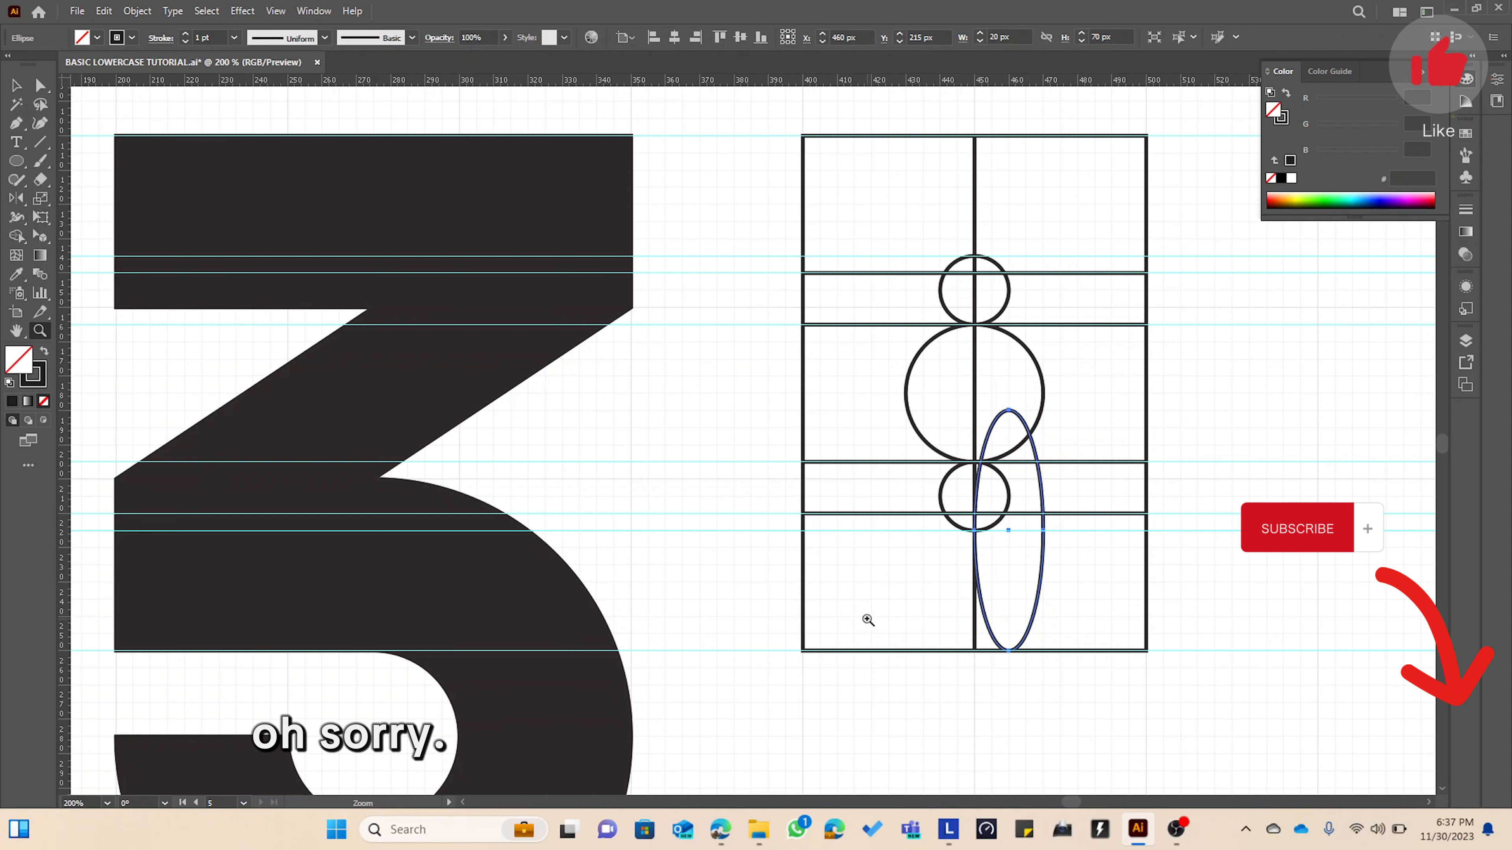
key("ctrl+z")
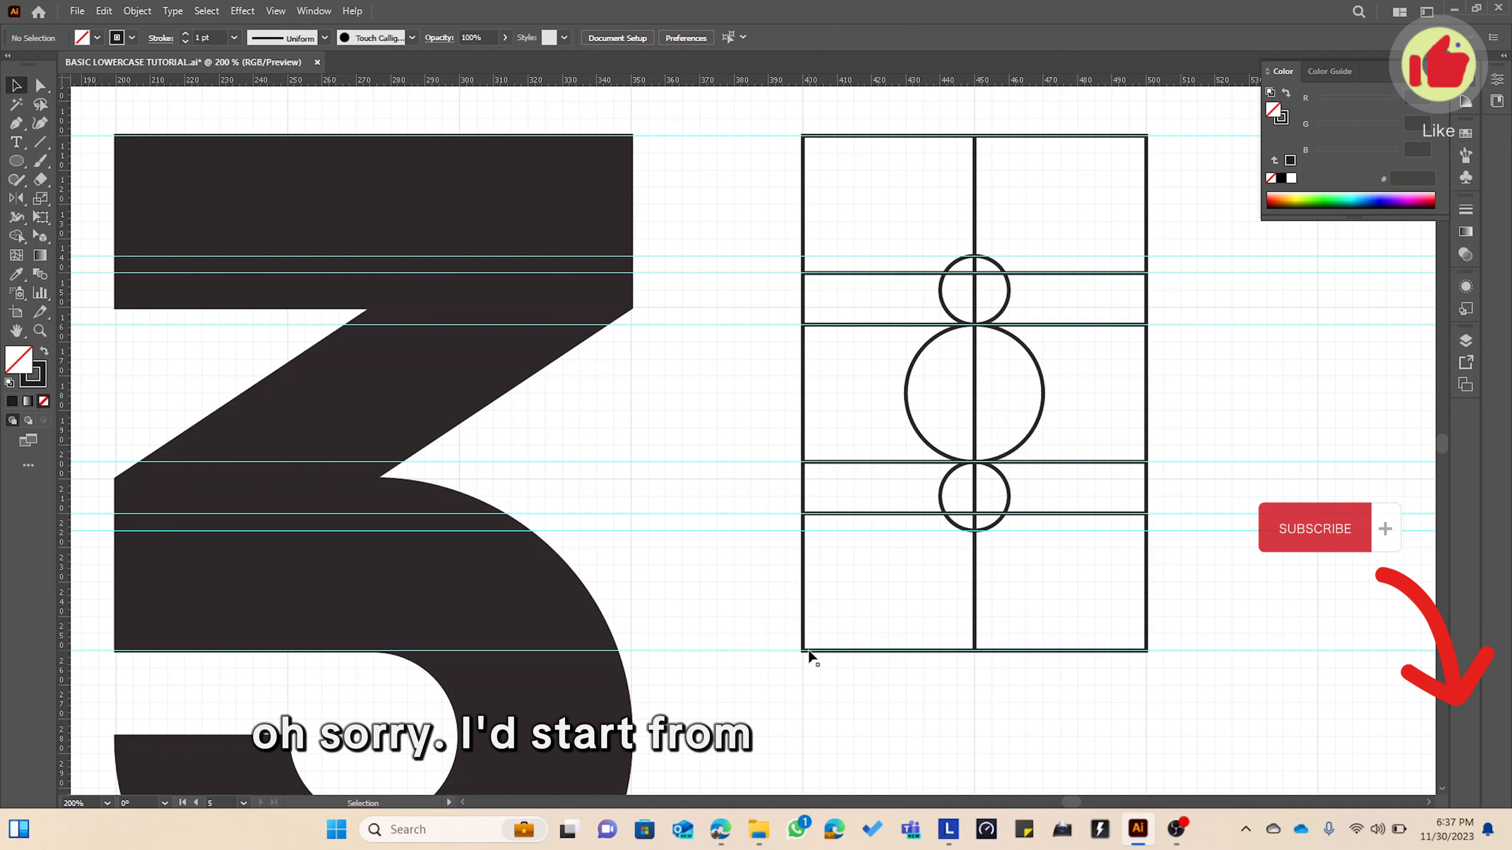
key("v")
Draw a 95 px circle spanning from the bottom of the upper small circle to the construction's bottom edge.
key("l")
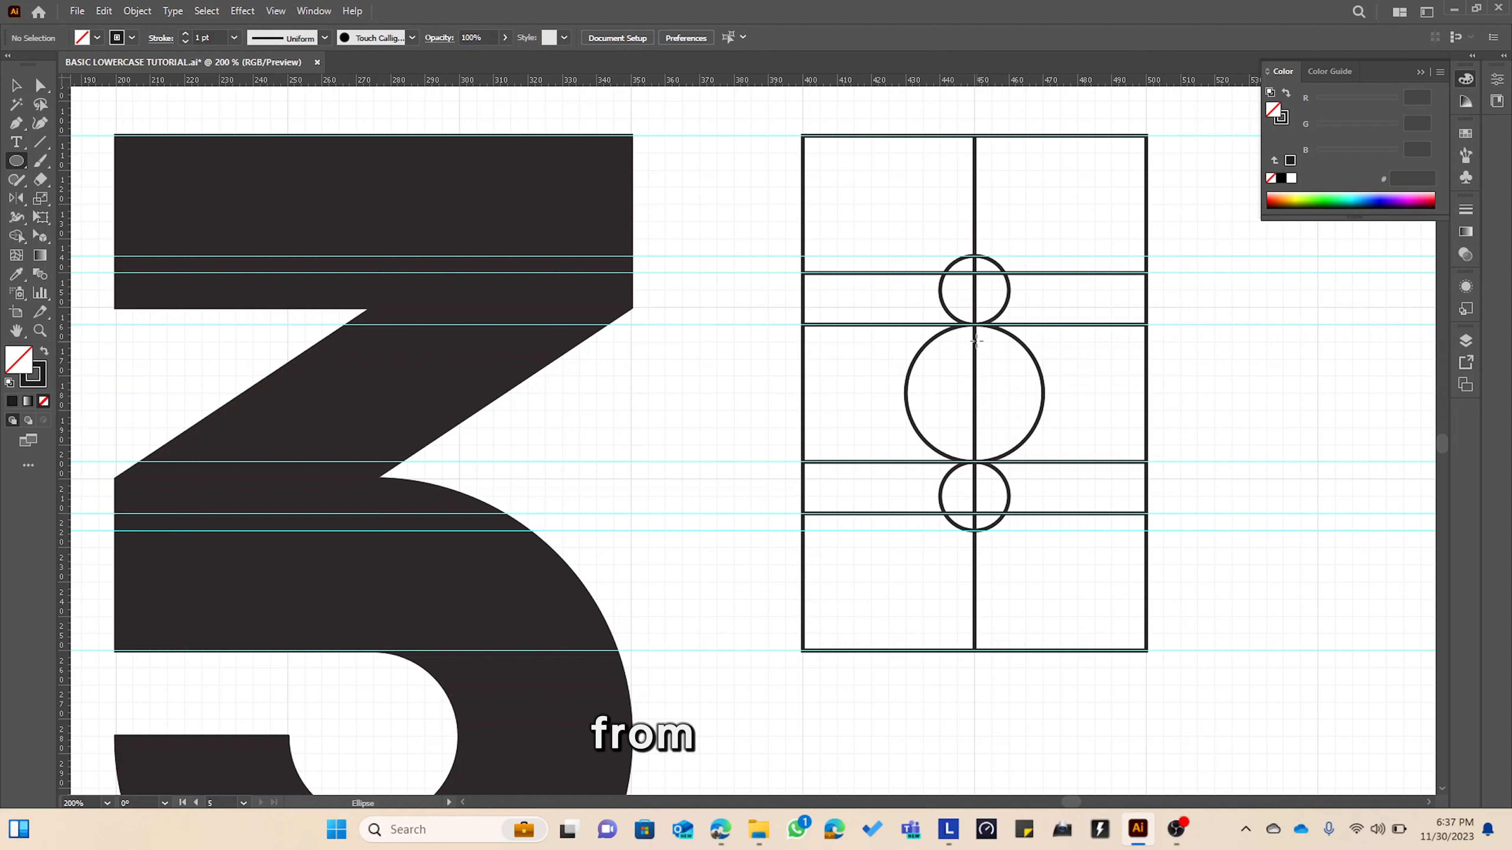
left_click_drag(991, 394, 1197, 651)
key("v")
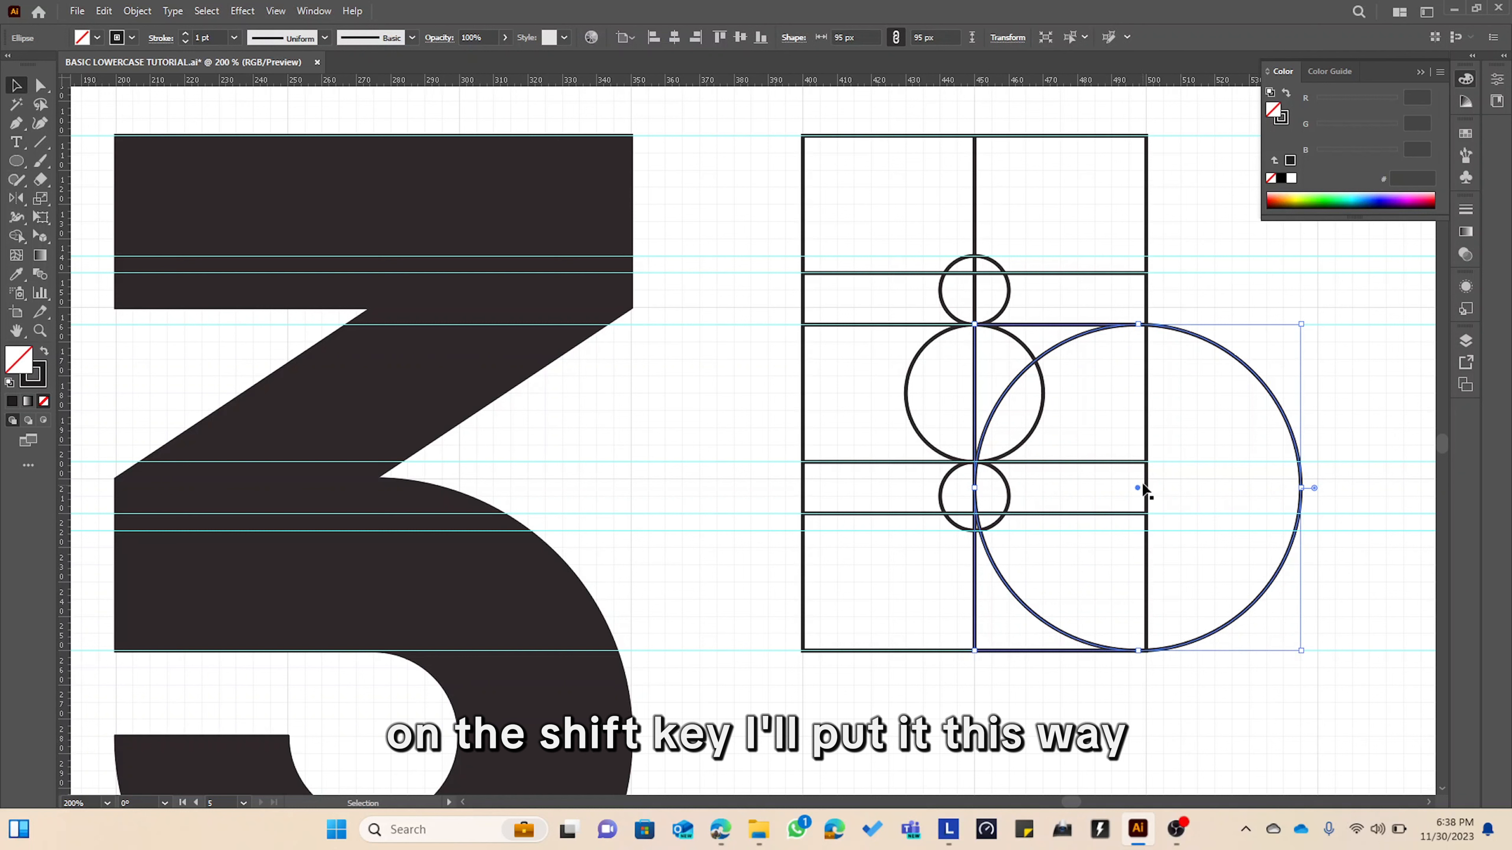
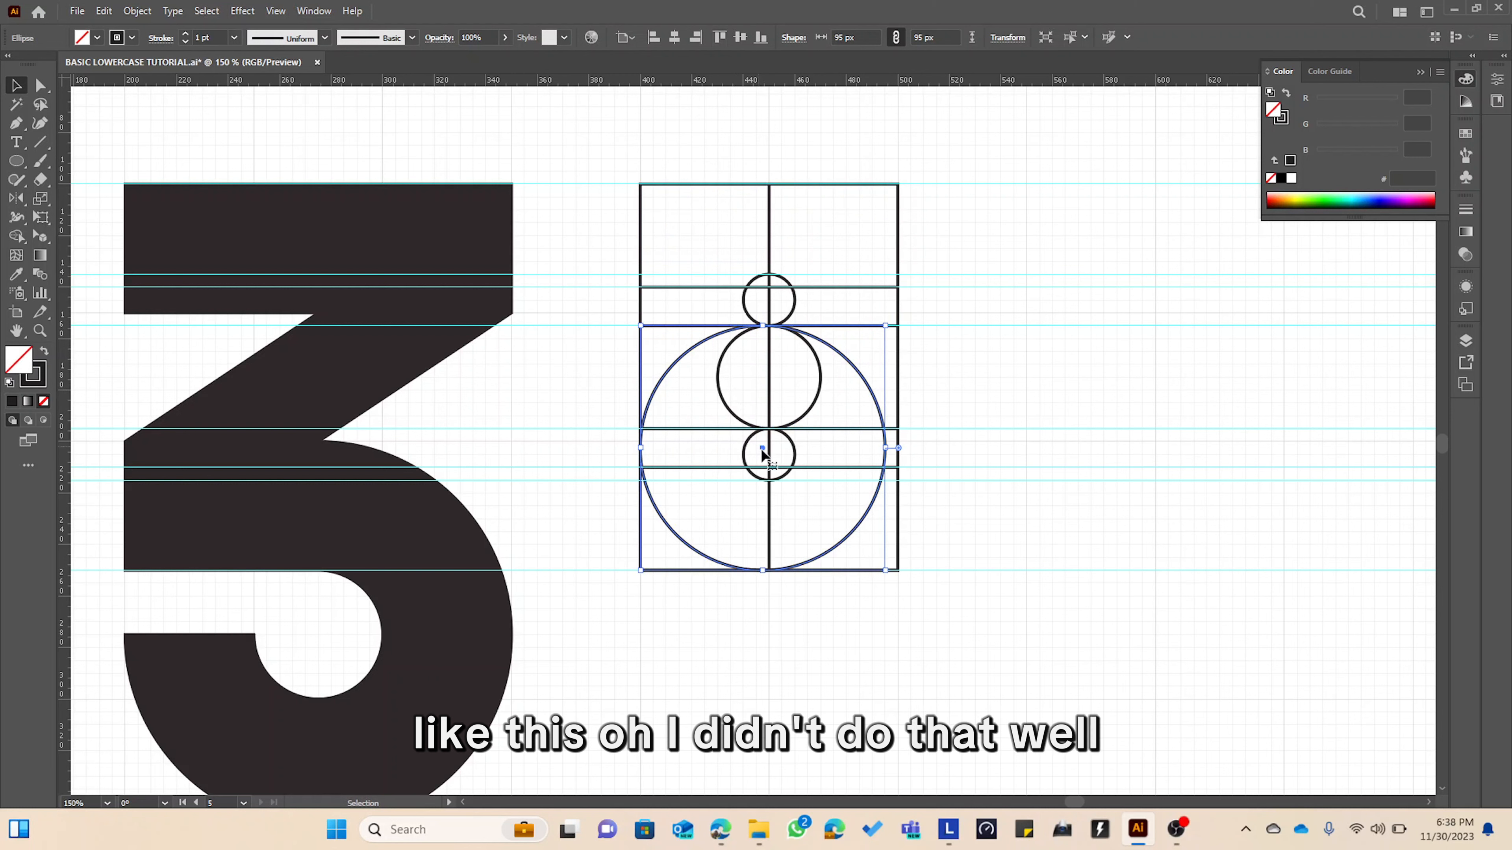
Duplicate the 95 px circle straight up until the copy meets the construction's top edge, and select both large circles.
left_click(677, 428)
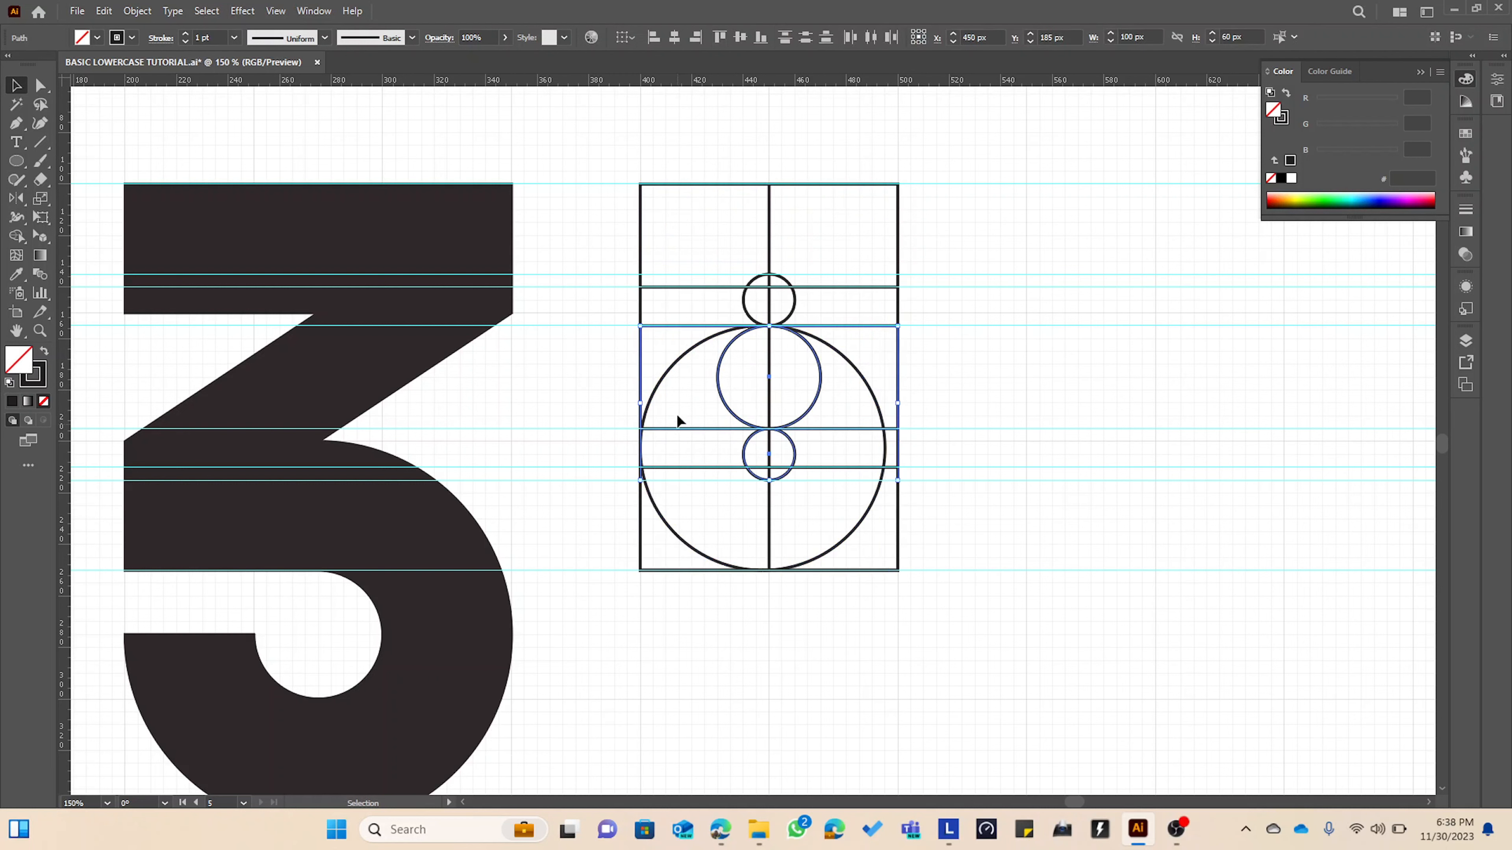
left_click(673, 361)
left_click(683, 355)
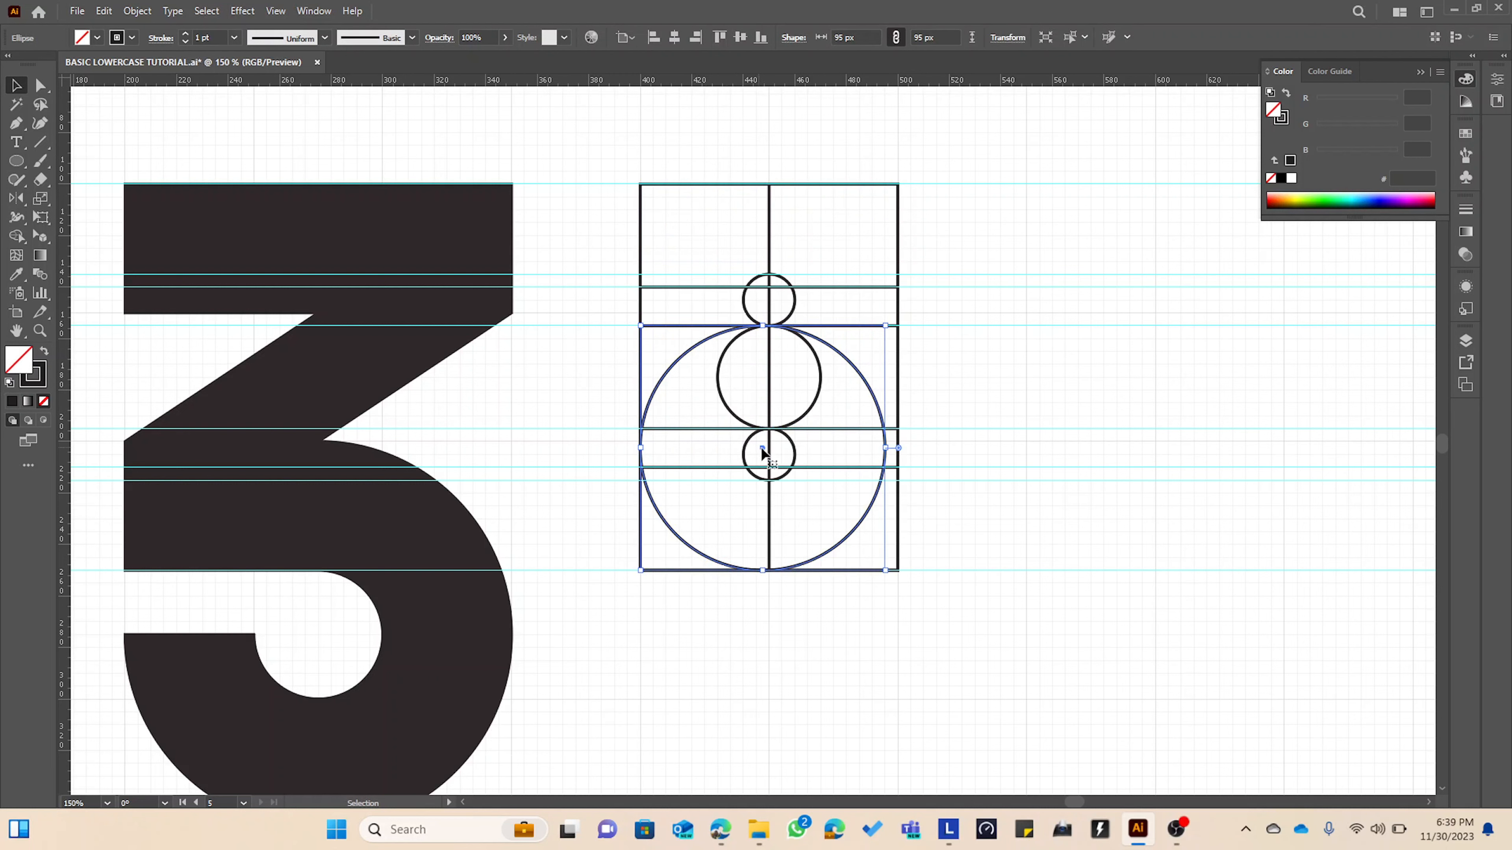
left_click_drag(763, 453, 747, 324)
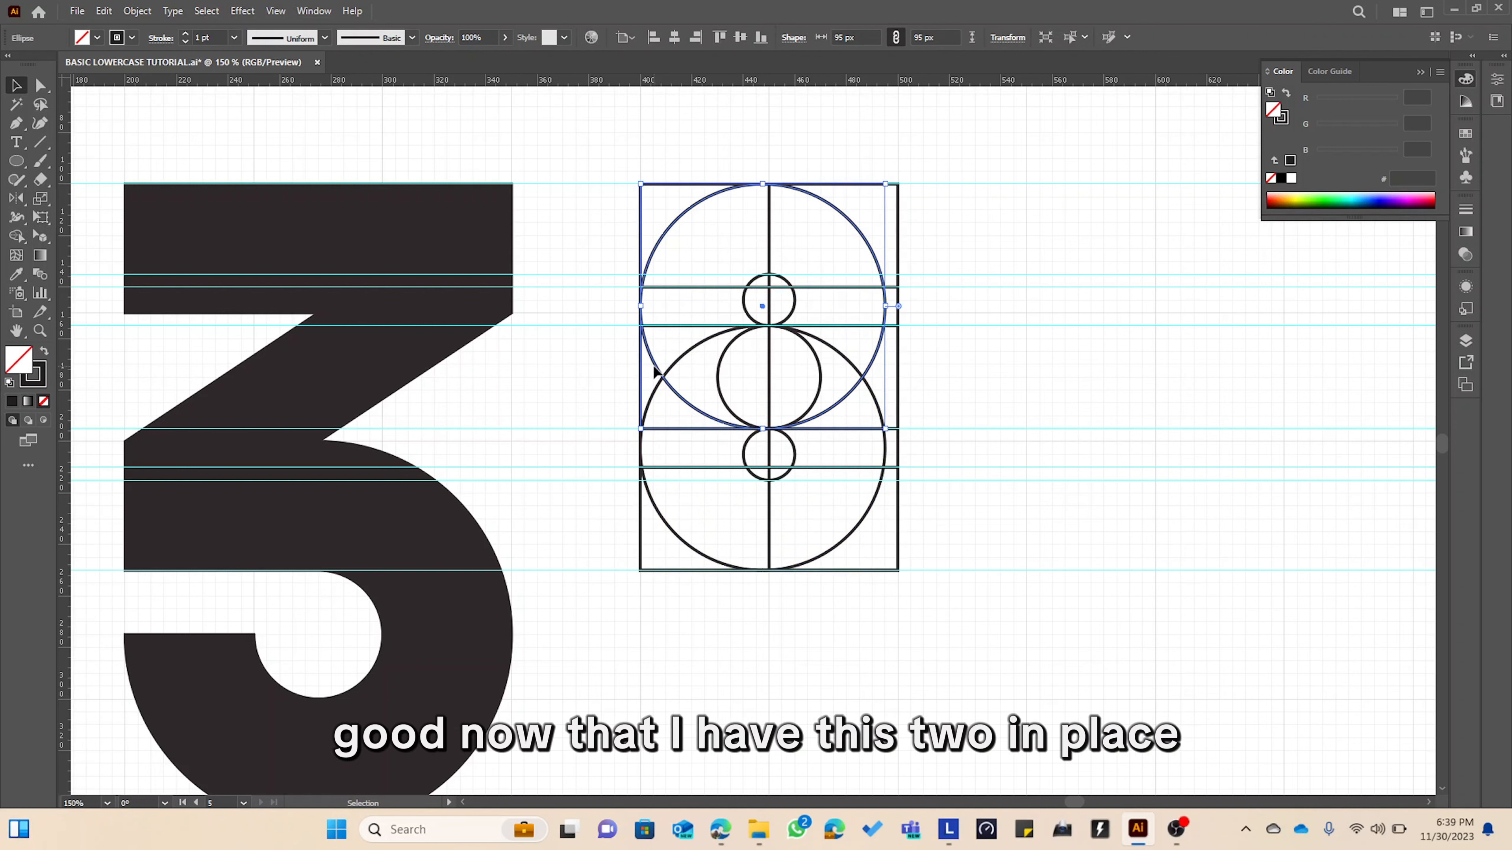
left_click_drag(661, 374, 683, 395)
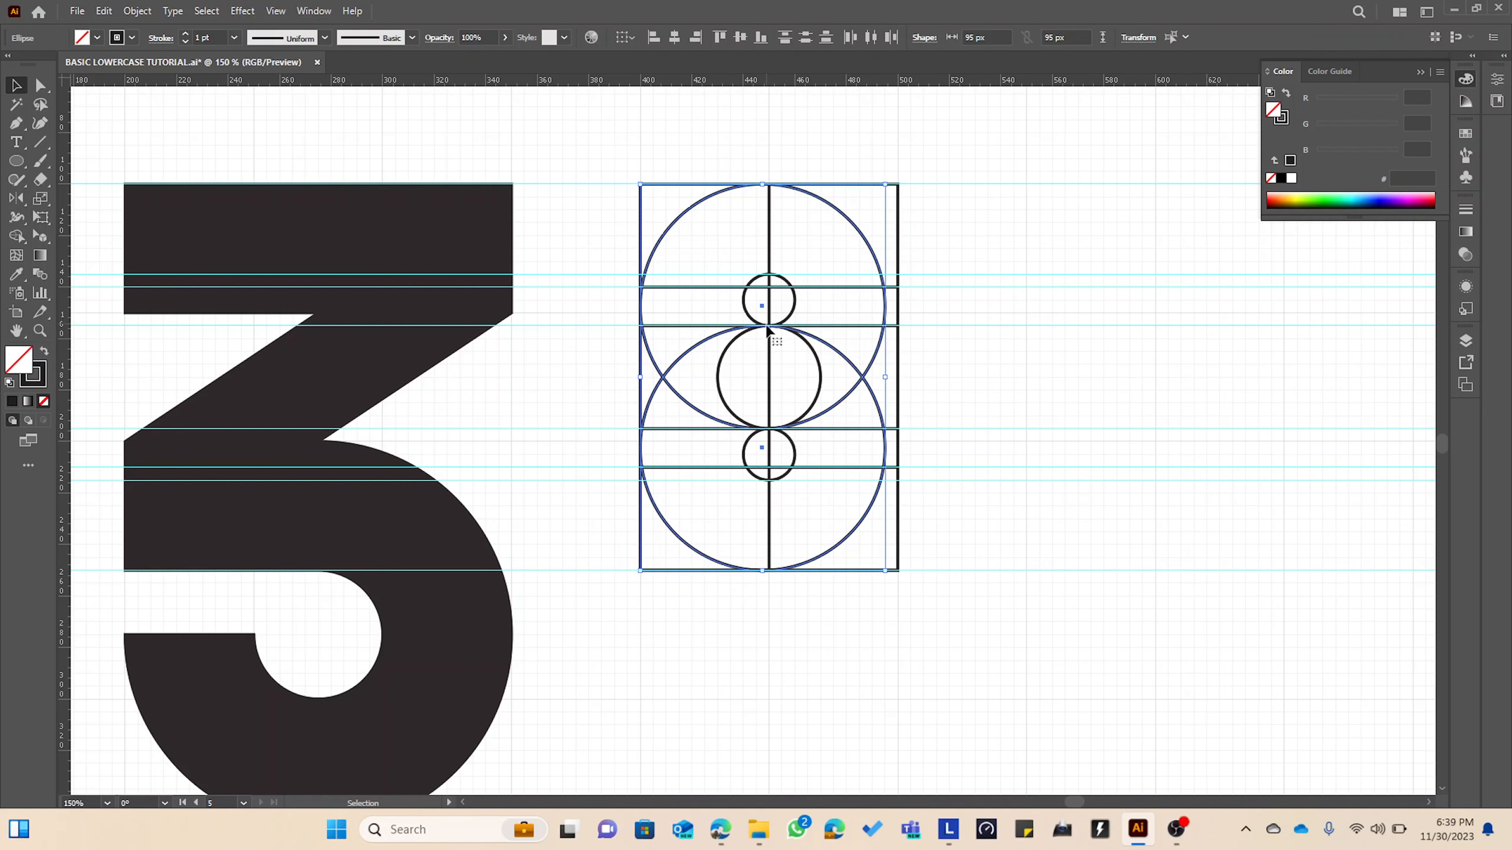
scroll(767, 330, "up", 2, "alt")
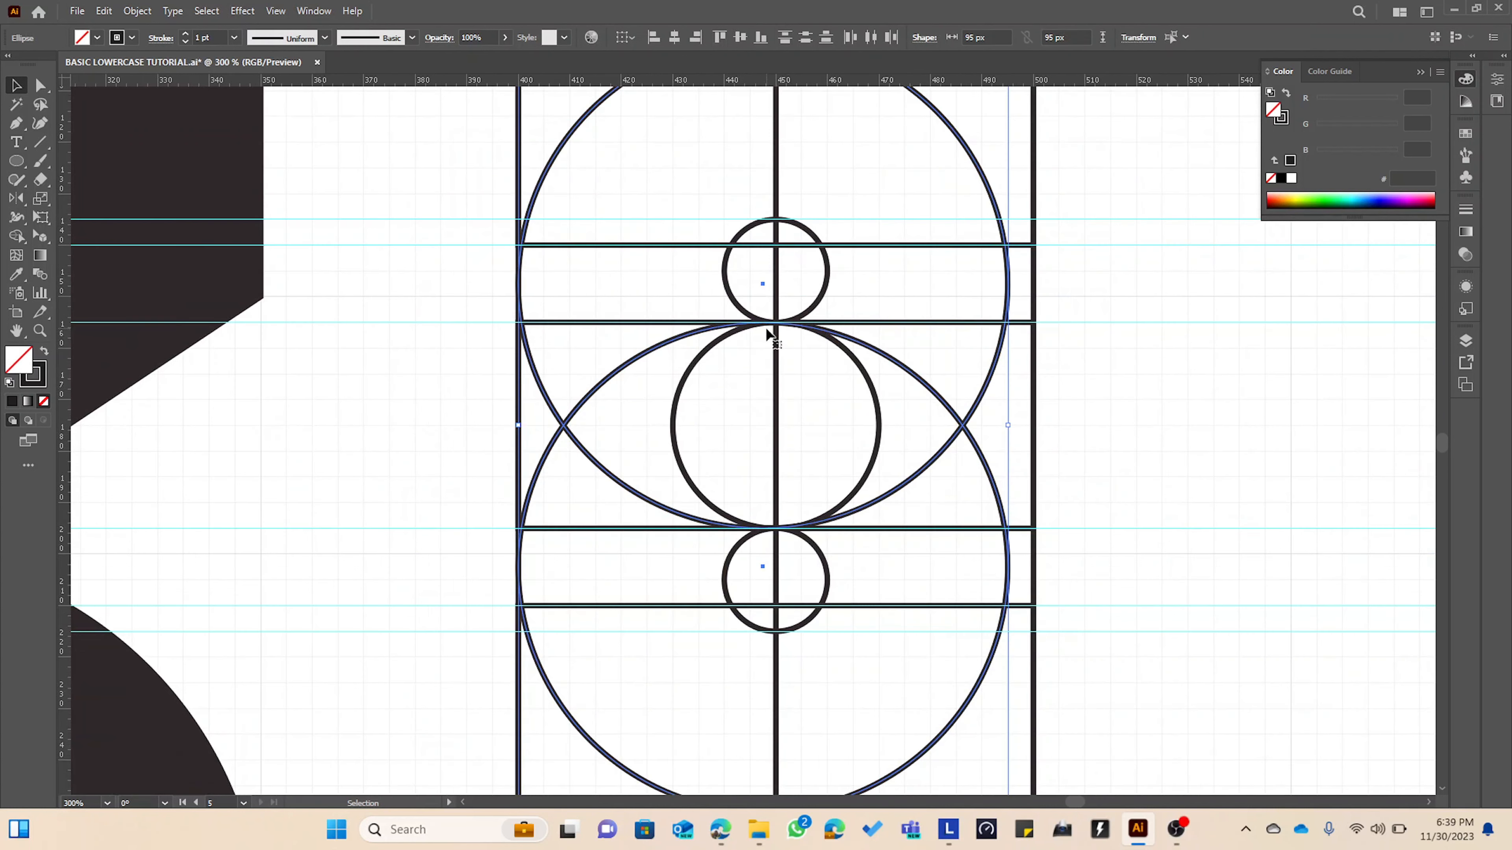
double_click(980, 37)
key("BackSpace")
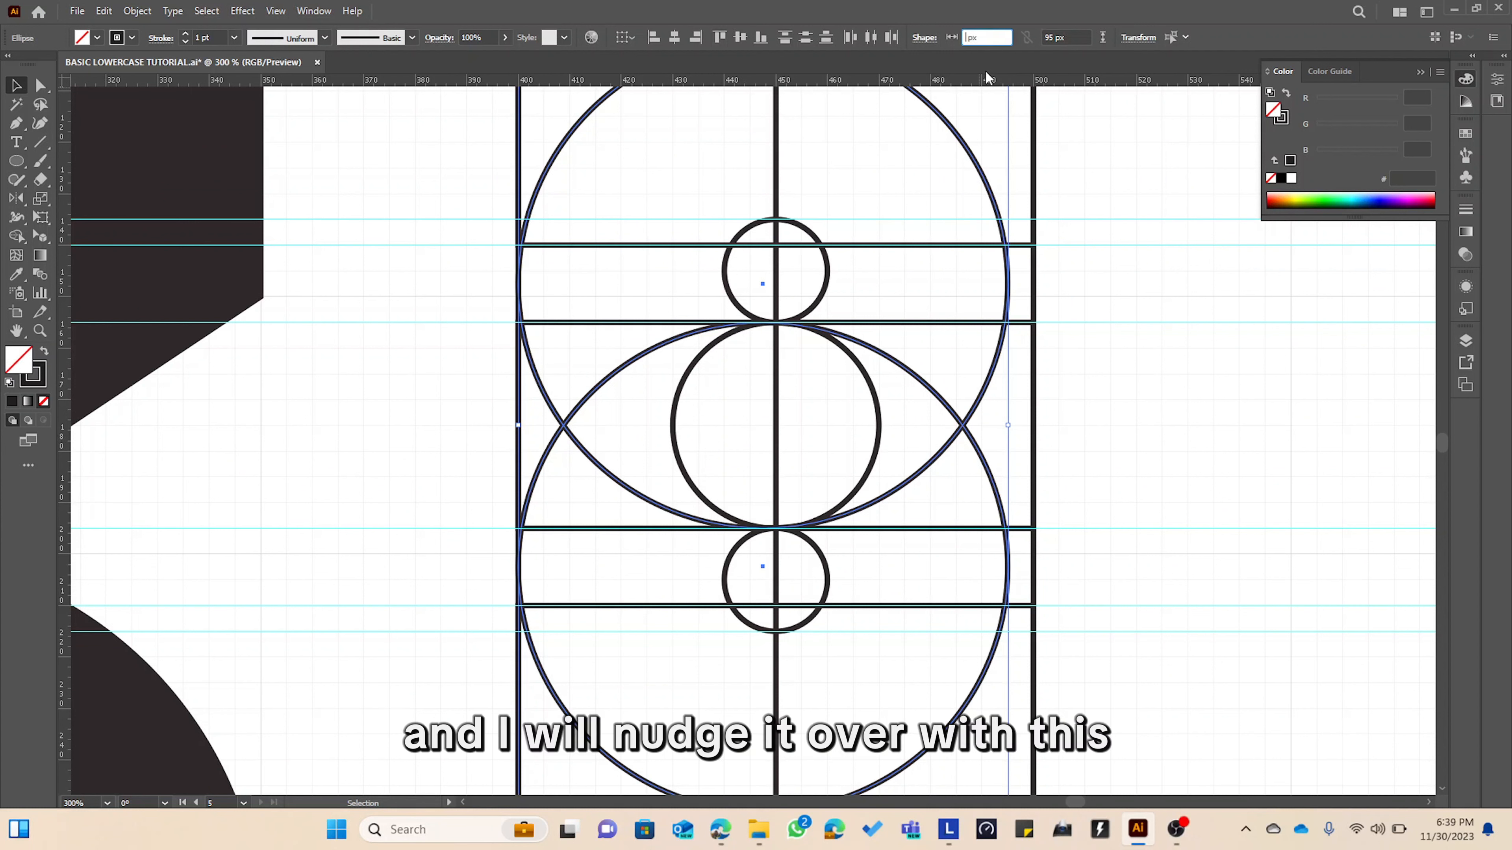
type("10")
key("Return")
key("z")
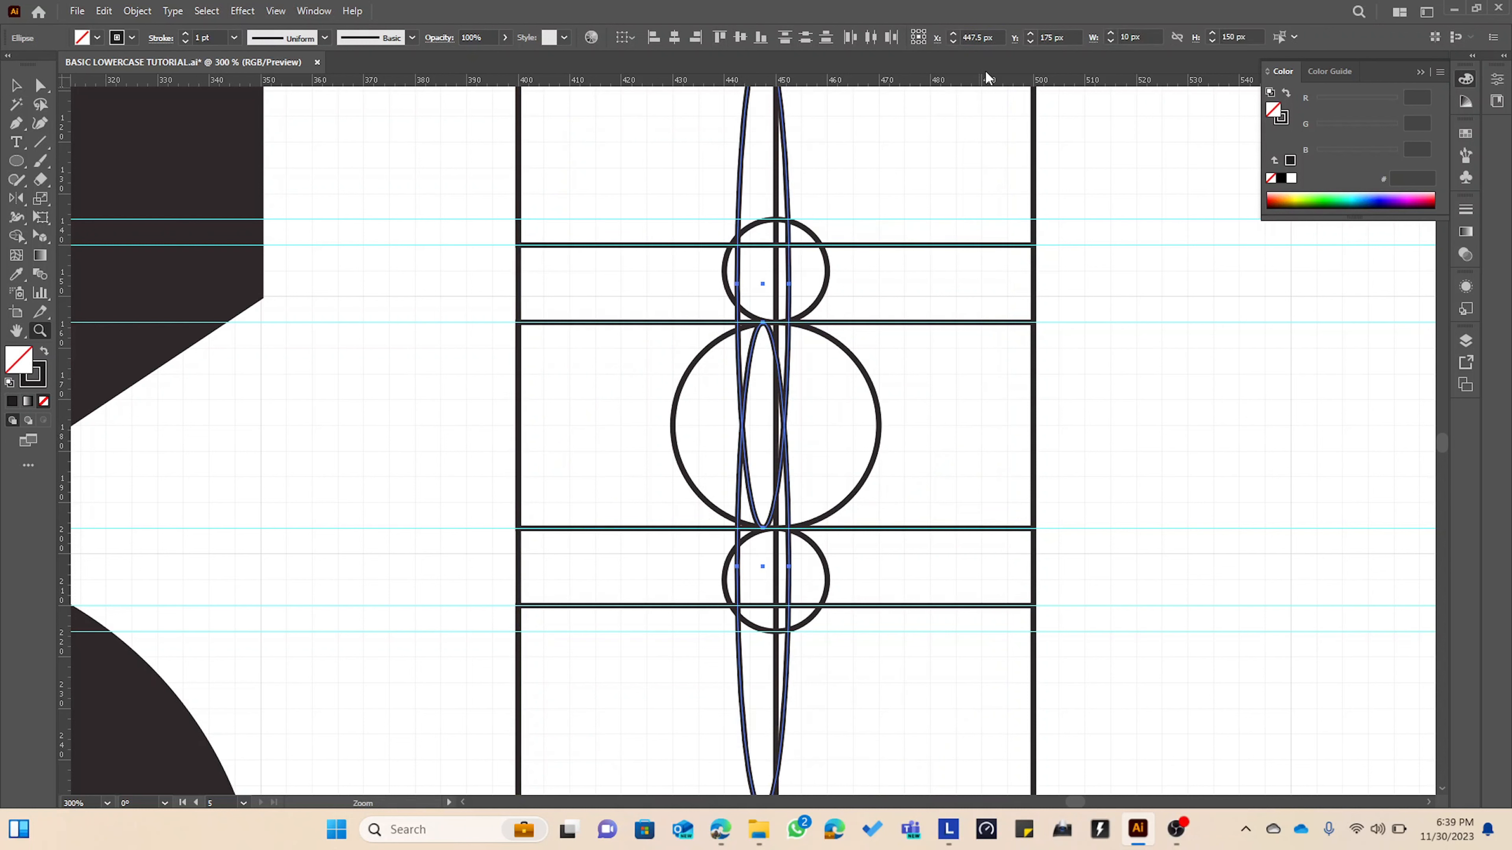
key("ctrl+z")
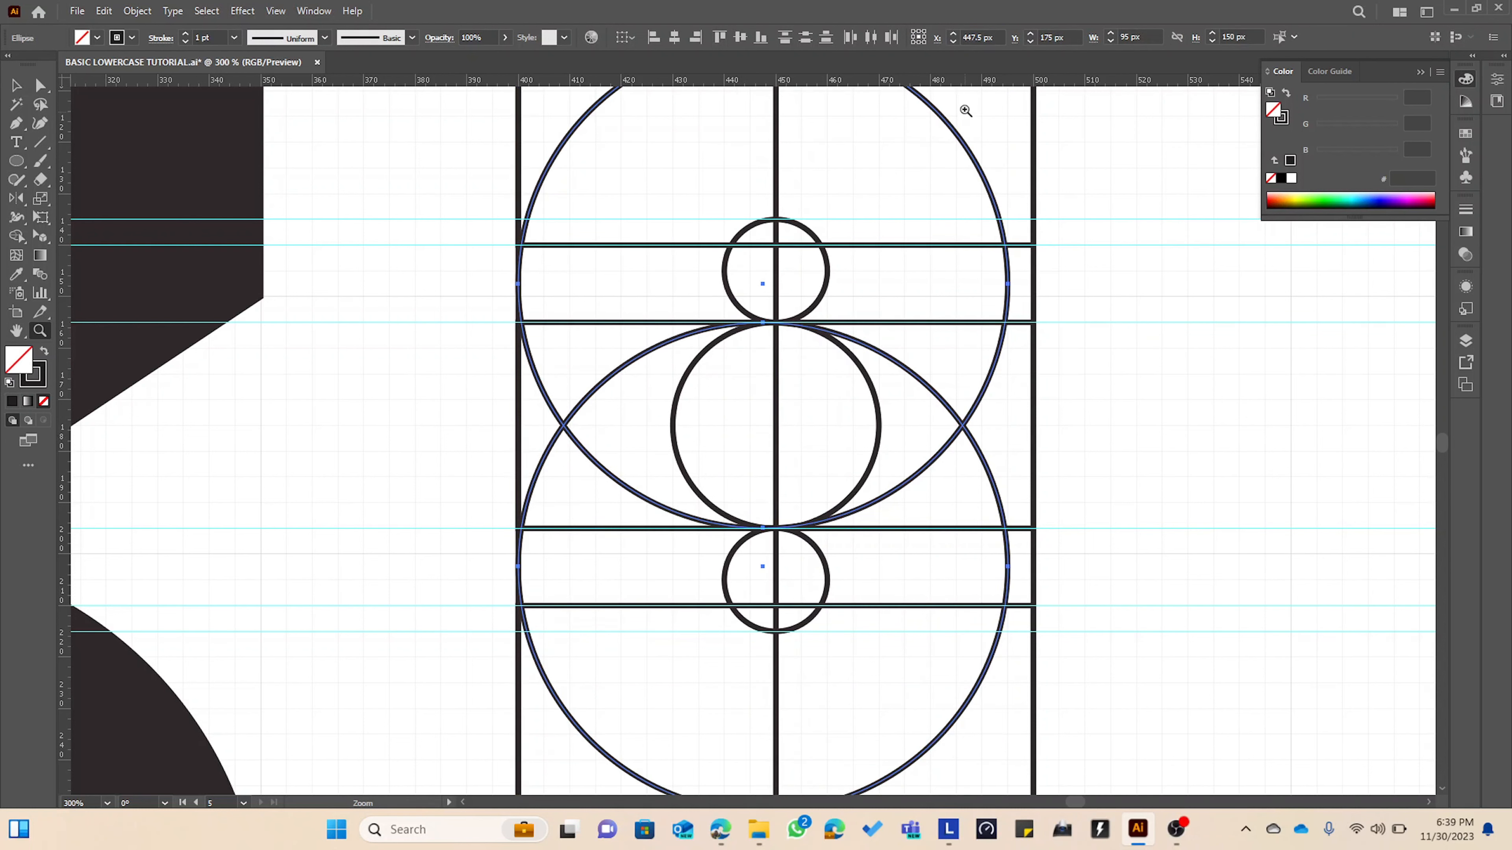
Set the X position of the two selected large circles to 450 px, centring them on the vertical line, and deselect them.
key("v")
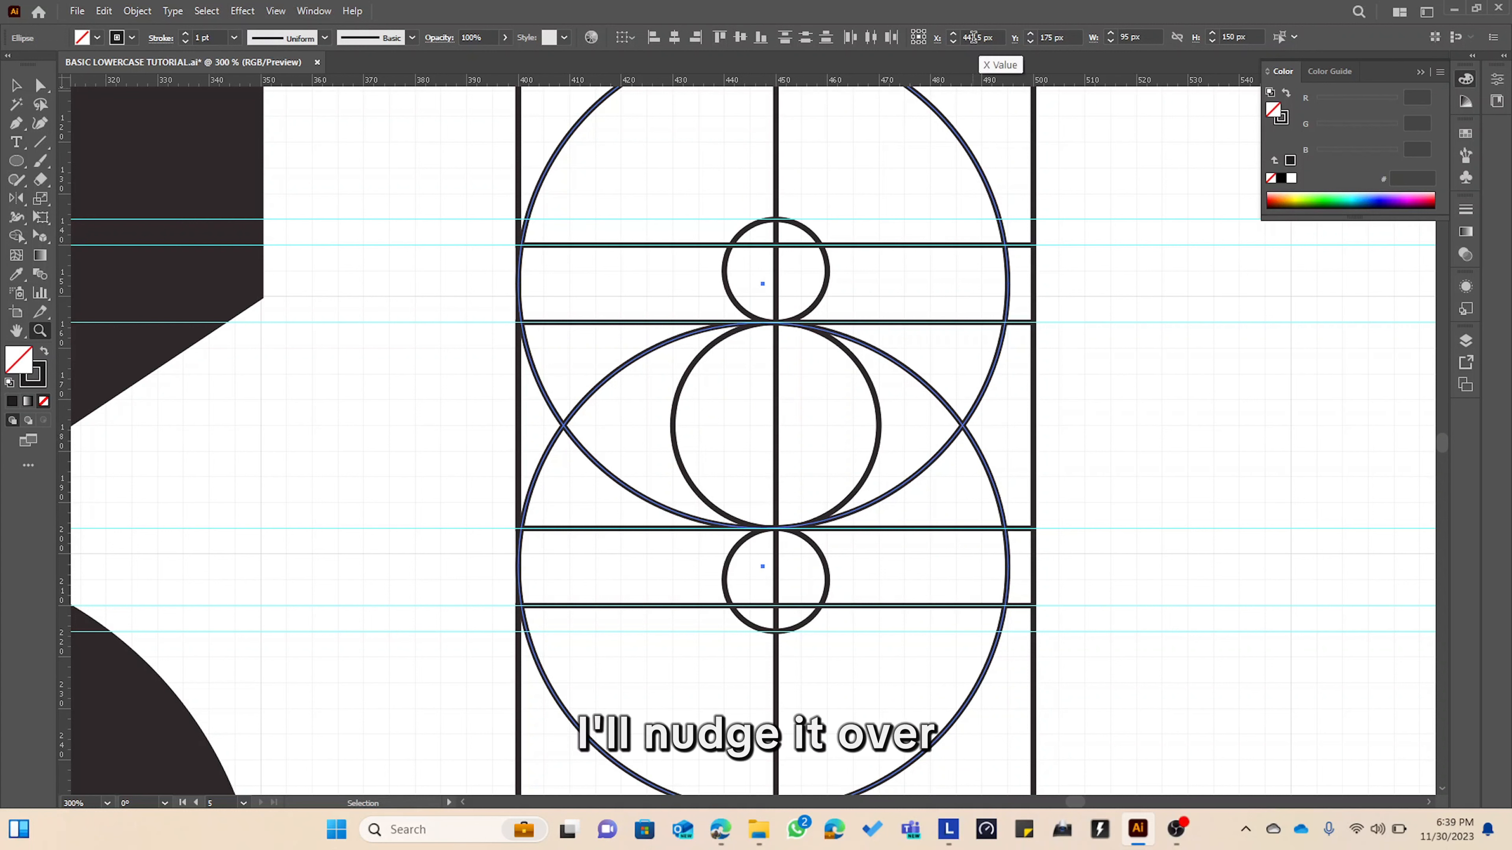
left_click(980, 37)
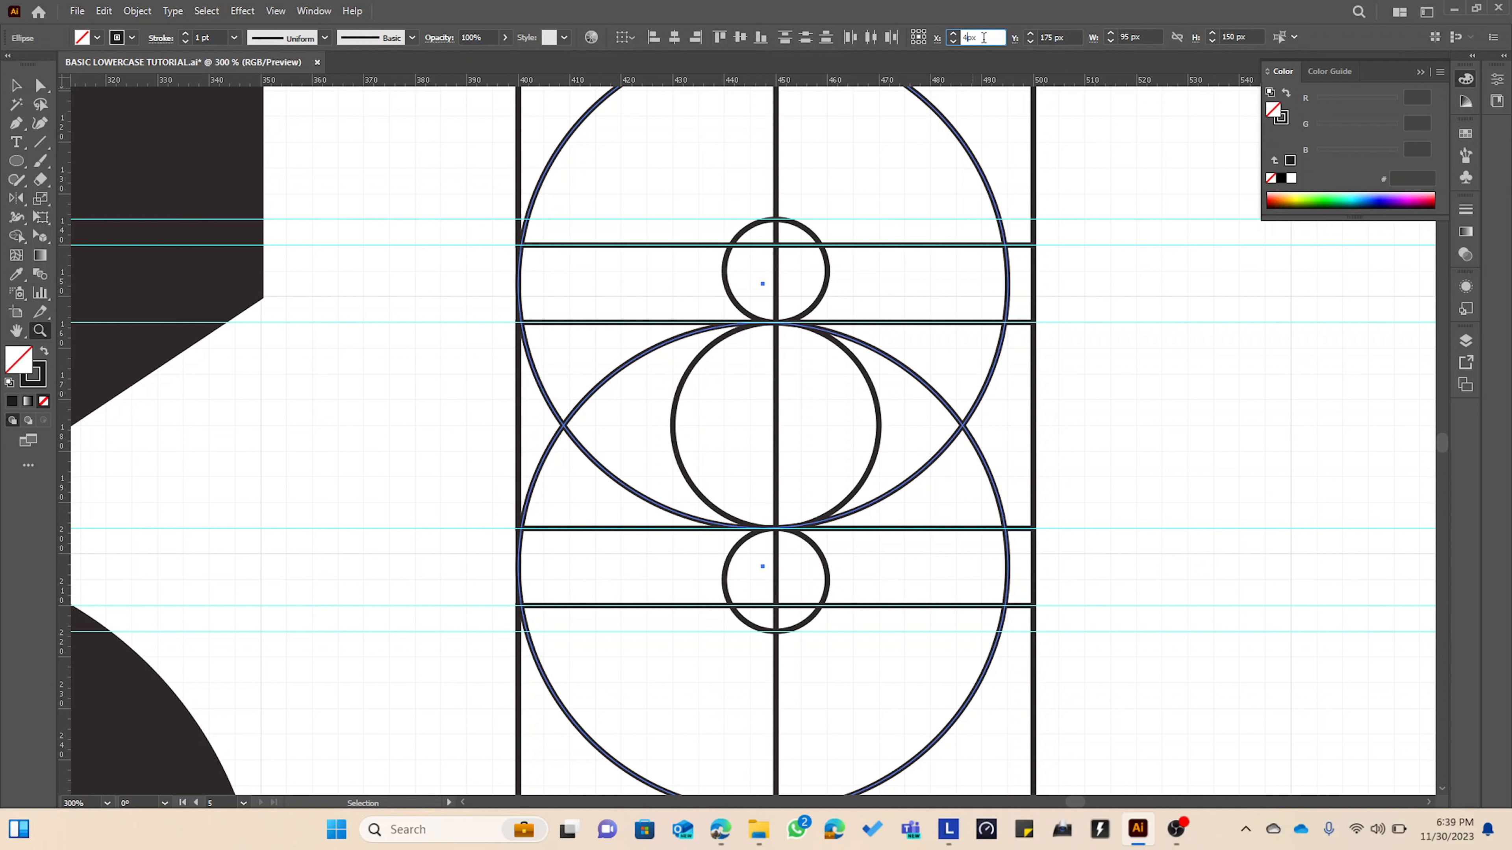
key("Return")
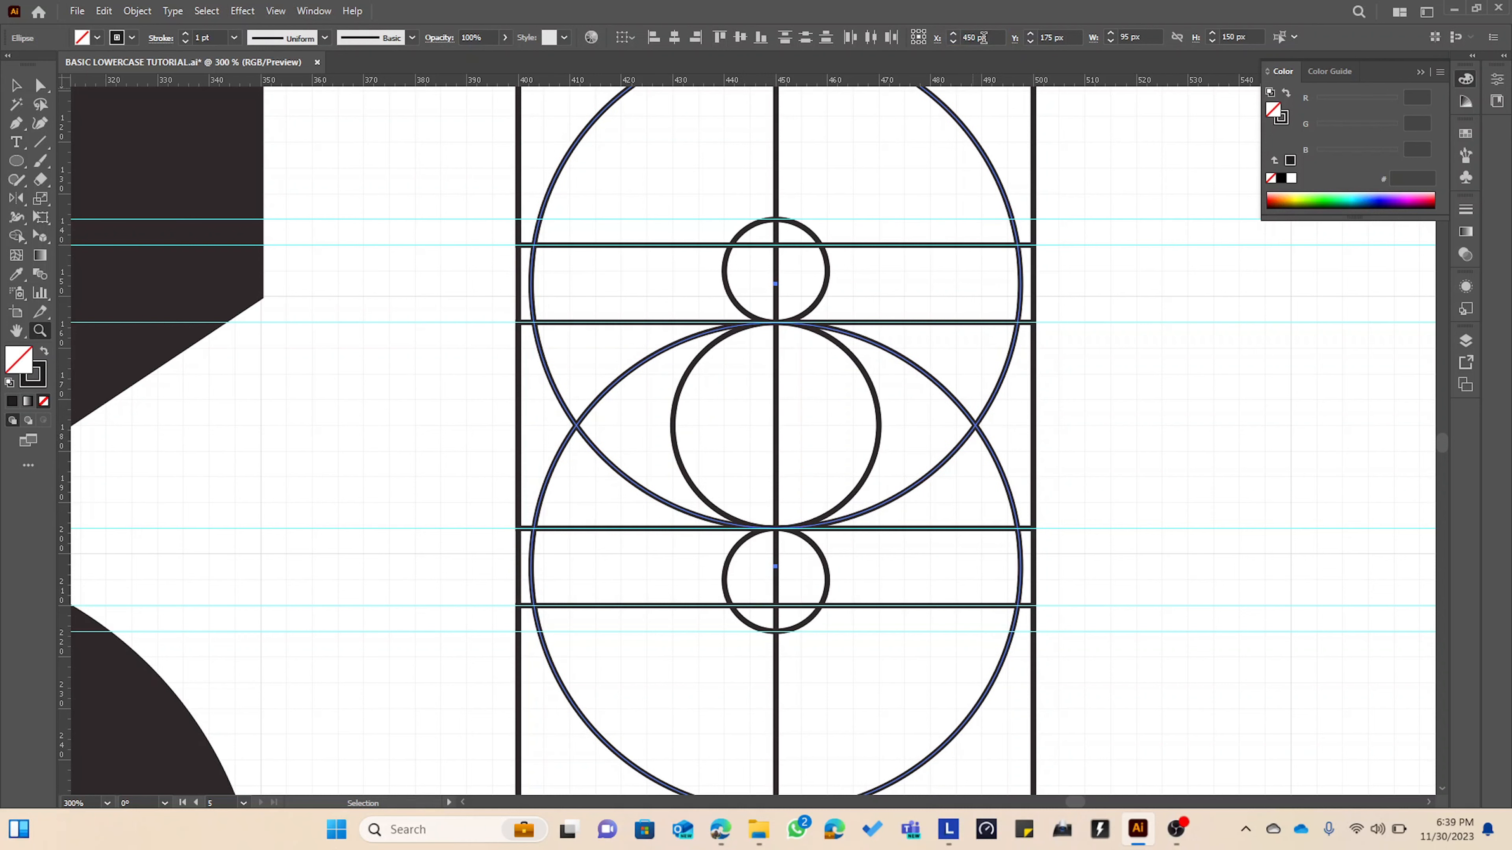
scroll(923, 258, "down", 3)
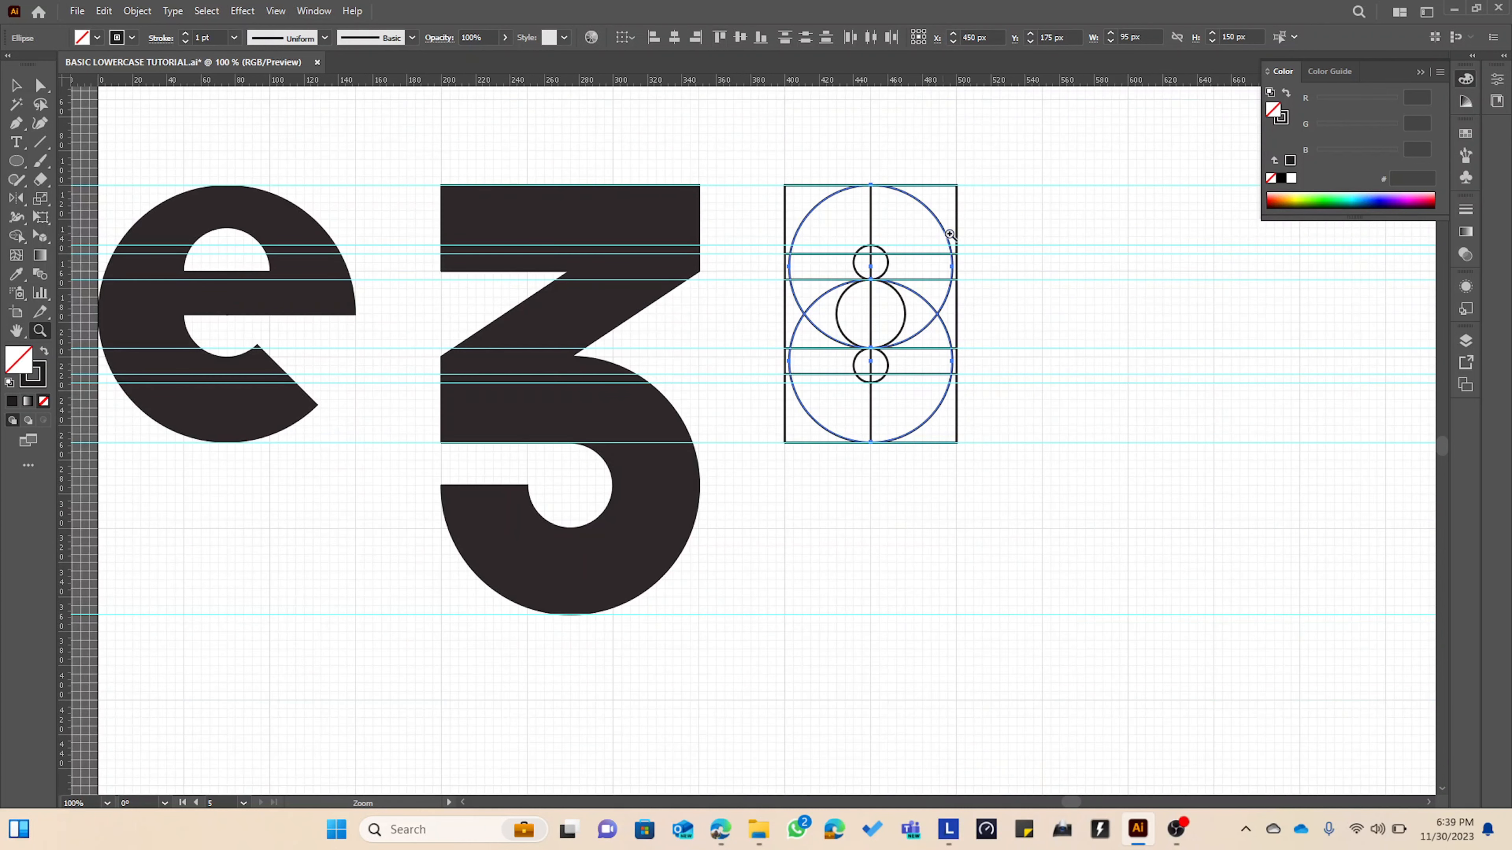
scroll(952, 234, "up", 1)
left_click_drag(1009, 251, 928, 309)
key("v")
left_click(845, 254)
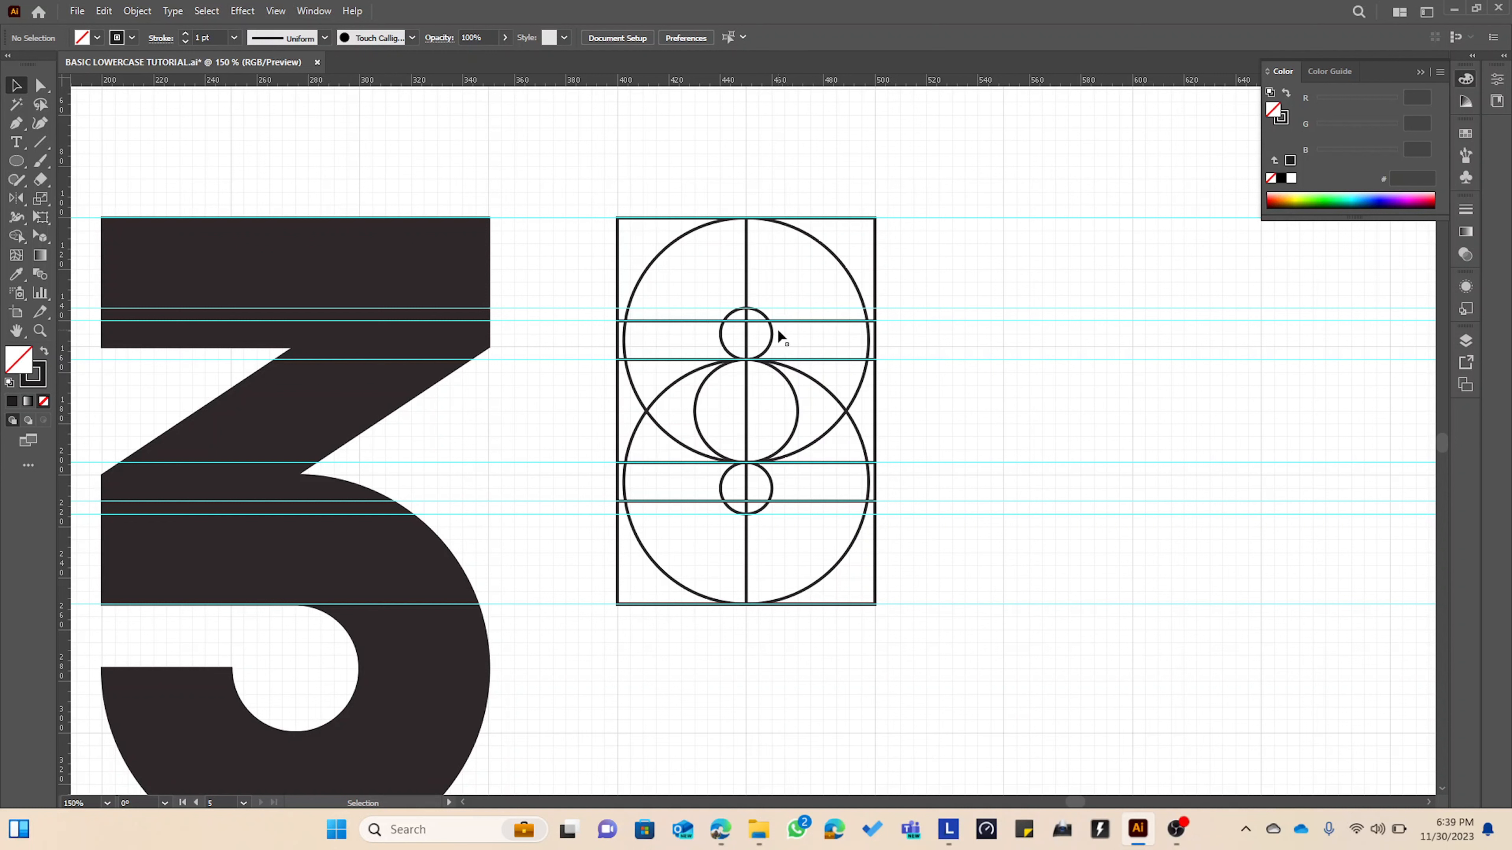
Shorten the top and bottom rectangles to 35 px high so their inner edges touch the small circles.
left_click(811, 321)
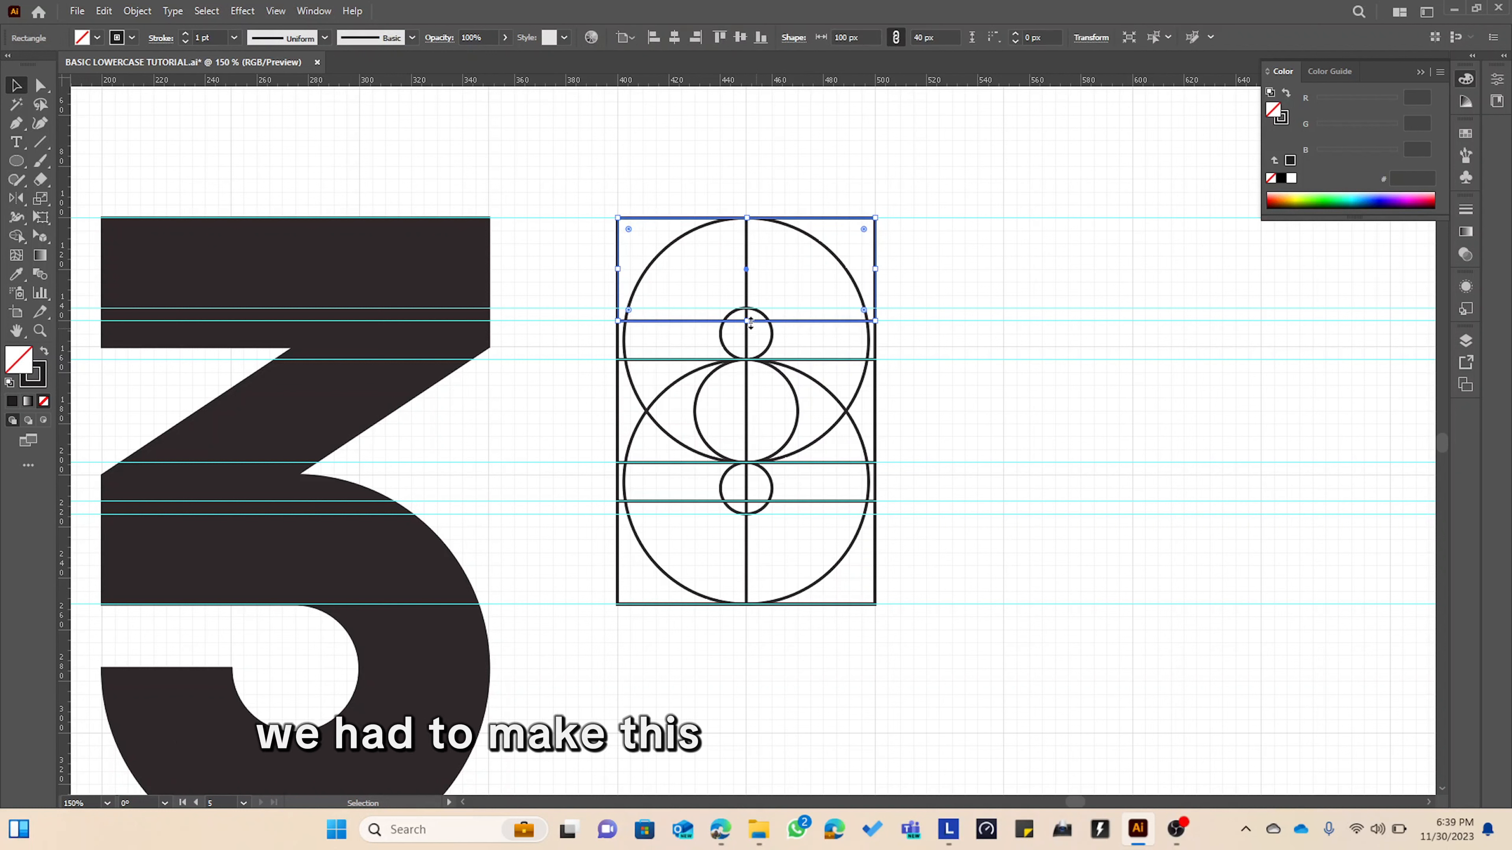
left_click_drag(749, 322, 749, 308)
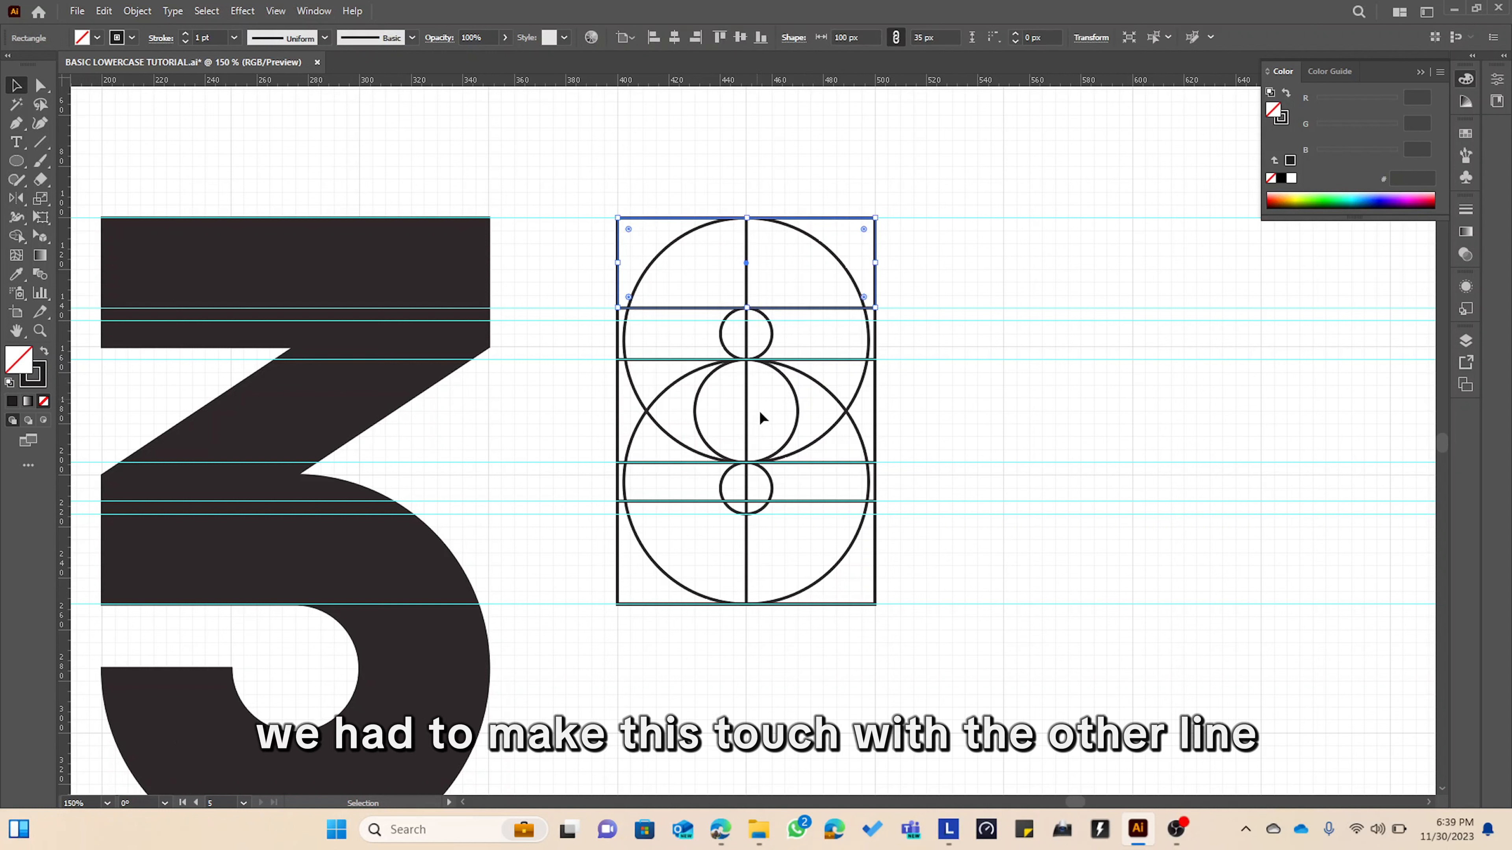
left_click(689, 500)
left_click_drag(746, 501, 746, 514)
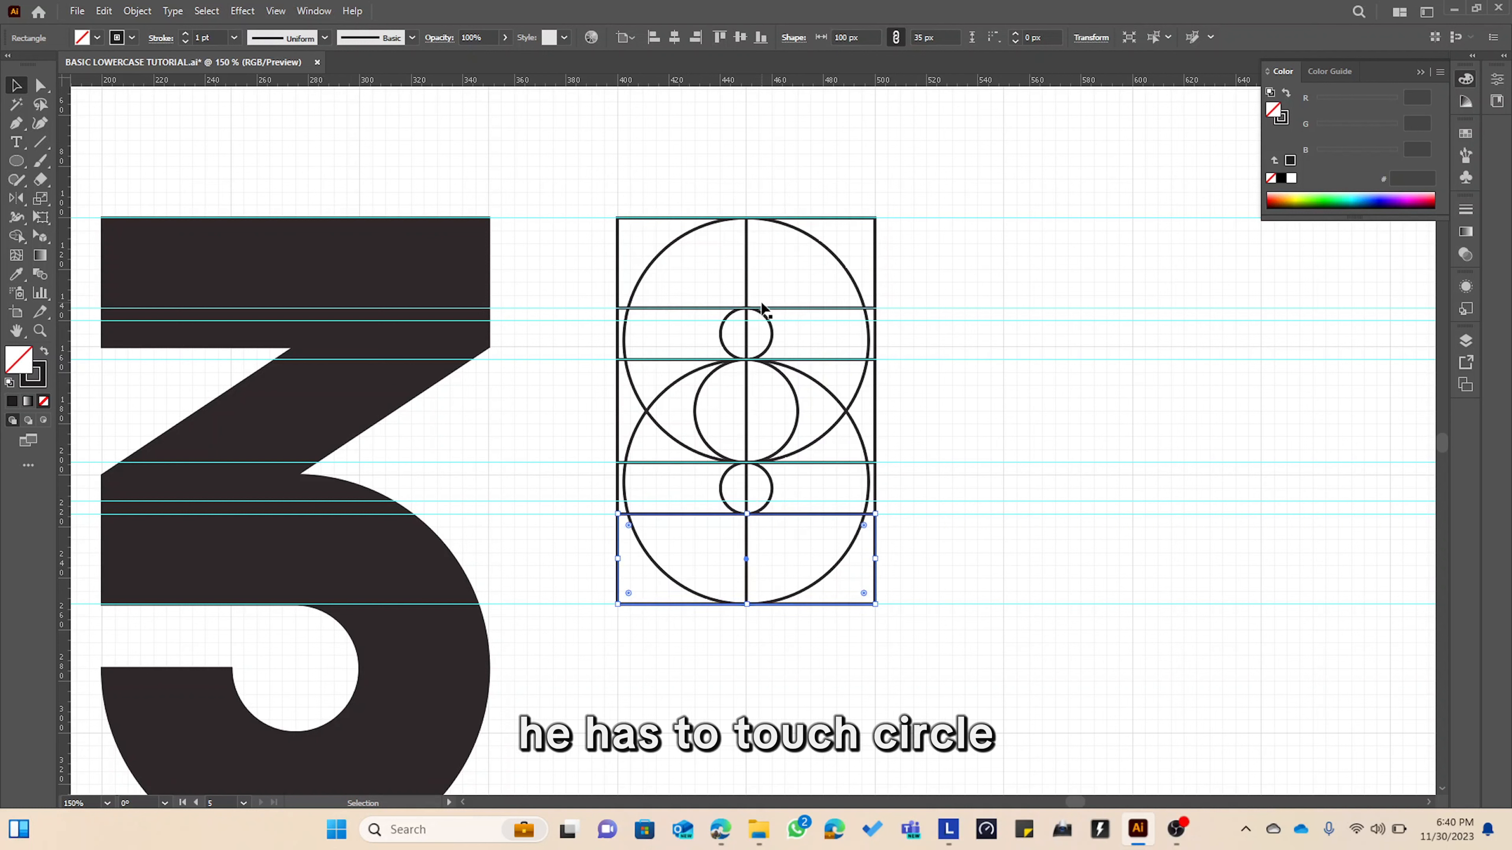
Select the whole s construction and merge its top and bottom strokes with Shape Builder, using a black fill and no stroke.
left_click_drag(616, 146, 905, 648)
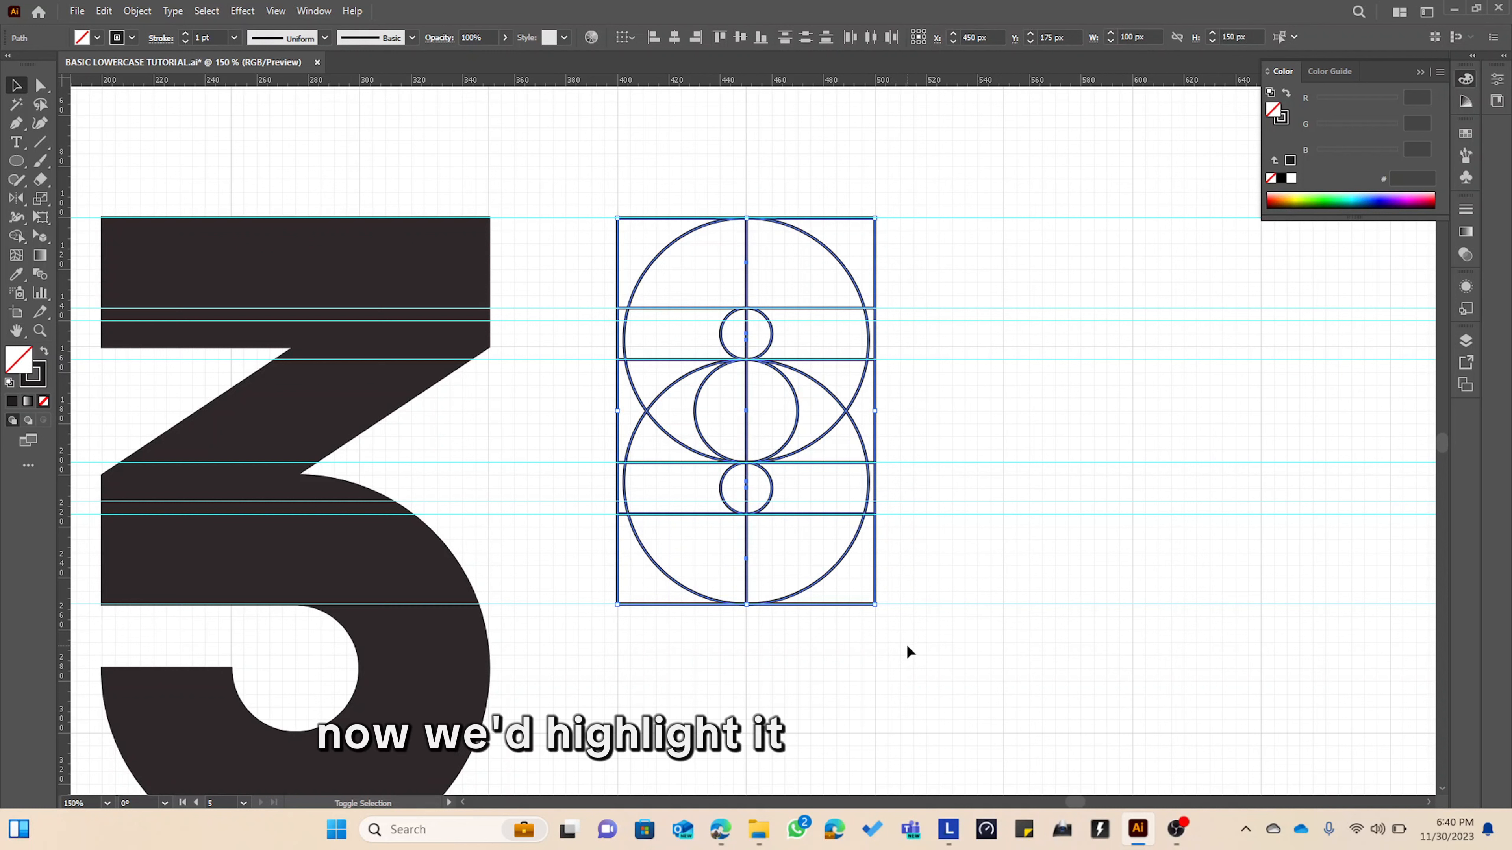
key("shift+m")
key("shift+x")
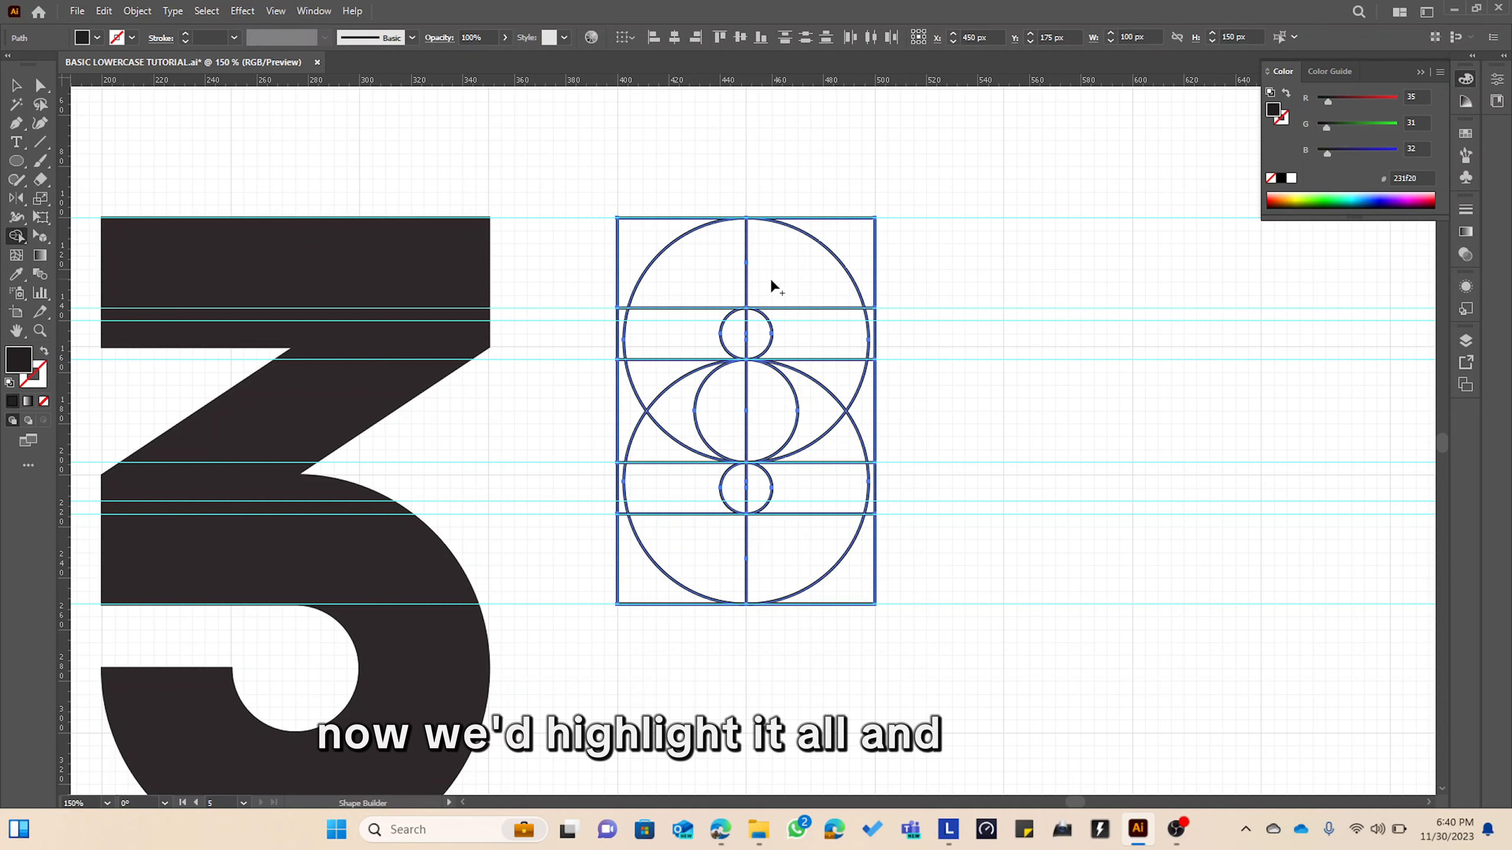
left_click_drag(726, 274, 861, 279)
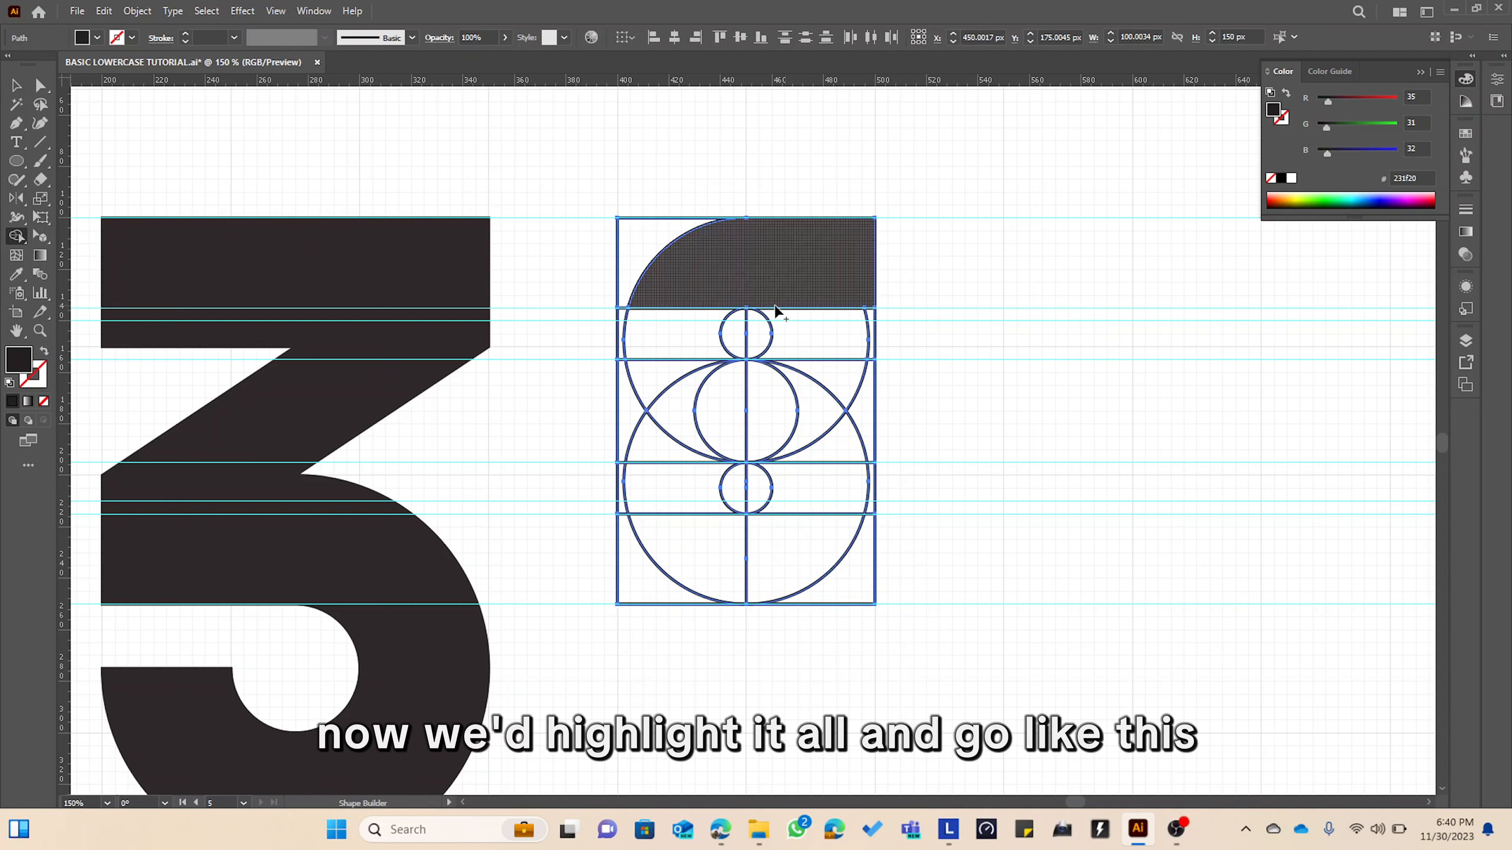
left_click_drag(662, 574, 724, 555)
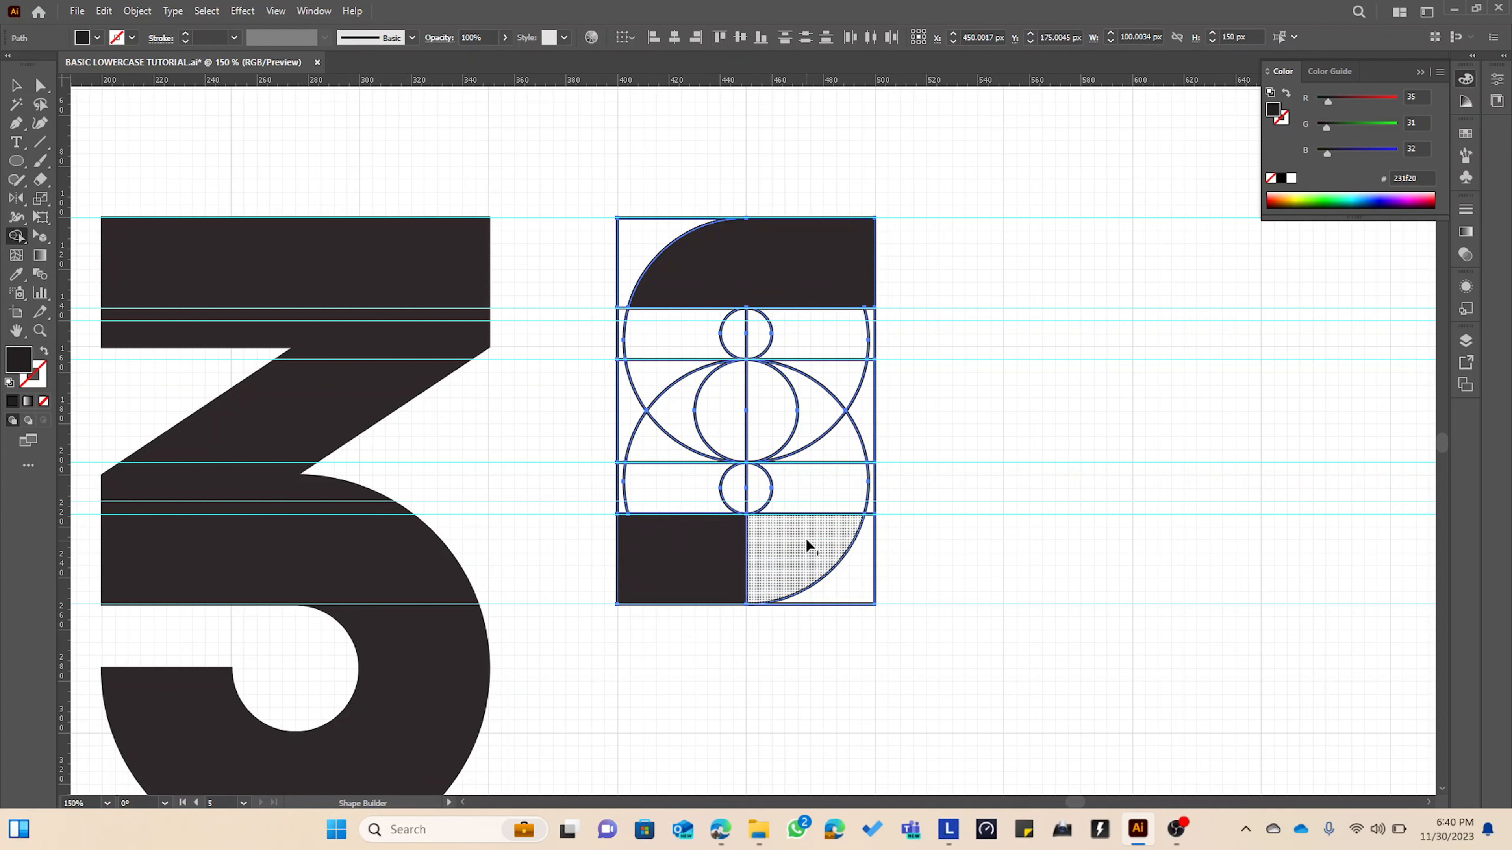
left_click_drag(799, 531, 746, 543)
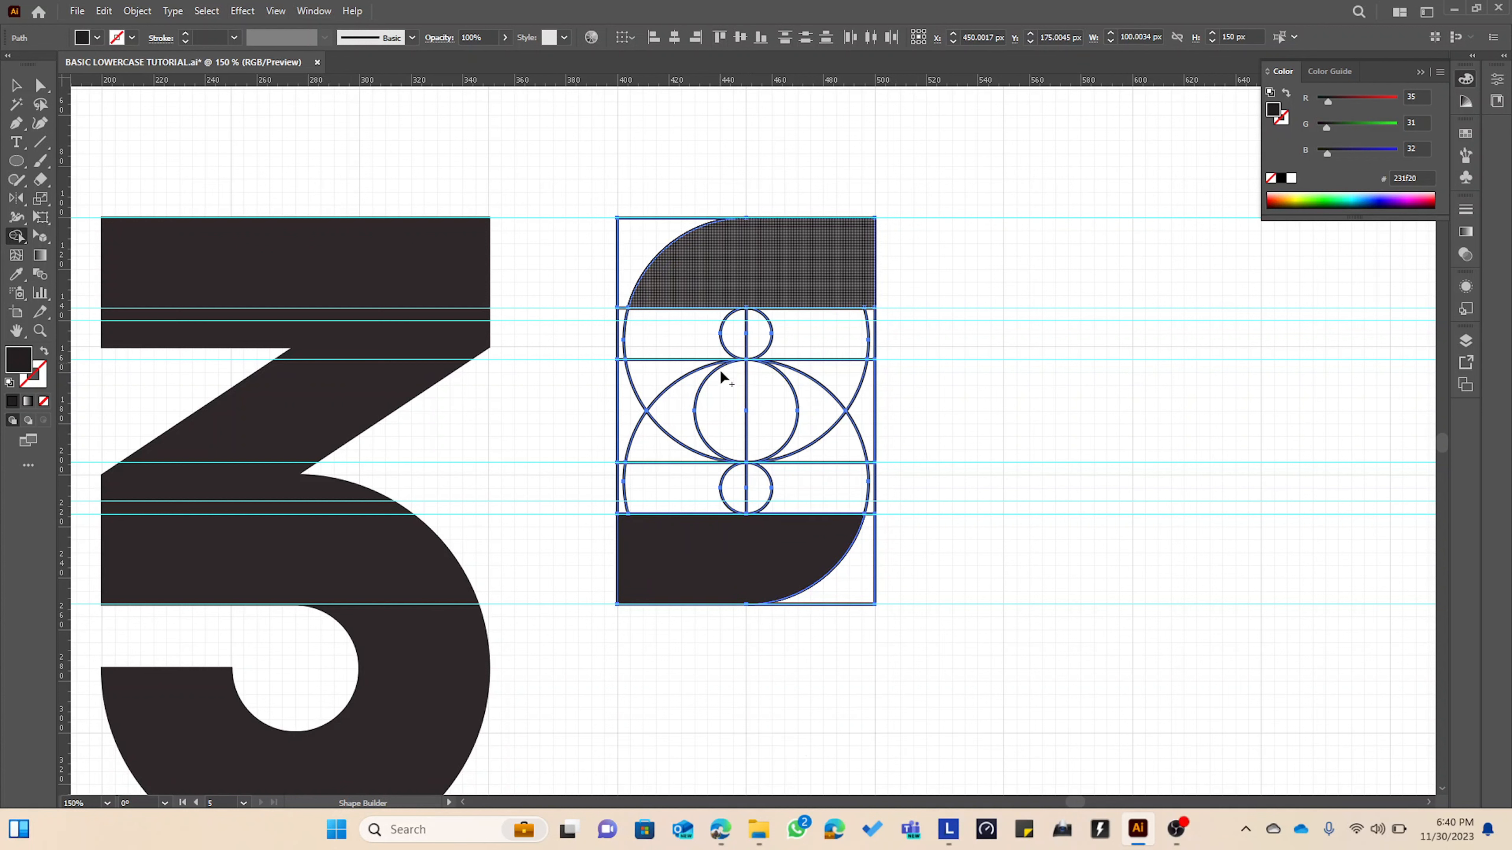
Merge the middle diagonal band of the s and join it to the bottom and top strokes through the outer curves.
mouse_move(650, 394)
left_mouse_down()
mouse_move(794, 397)
mouse_move(841, 440)
left_mouse_up()
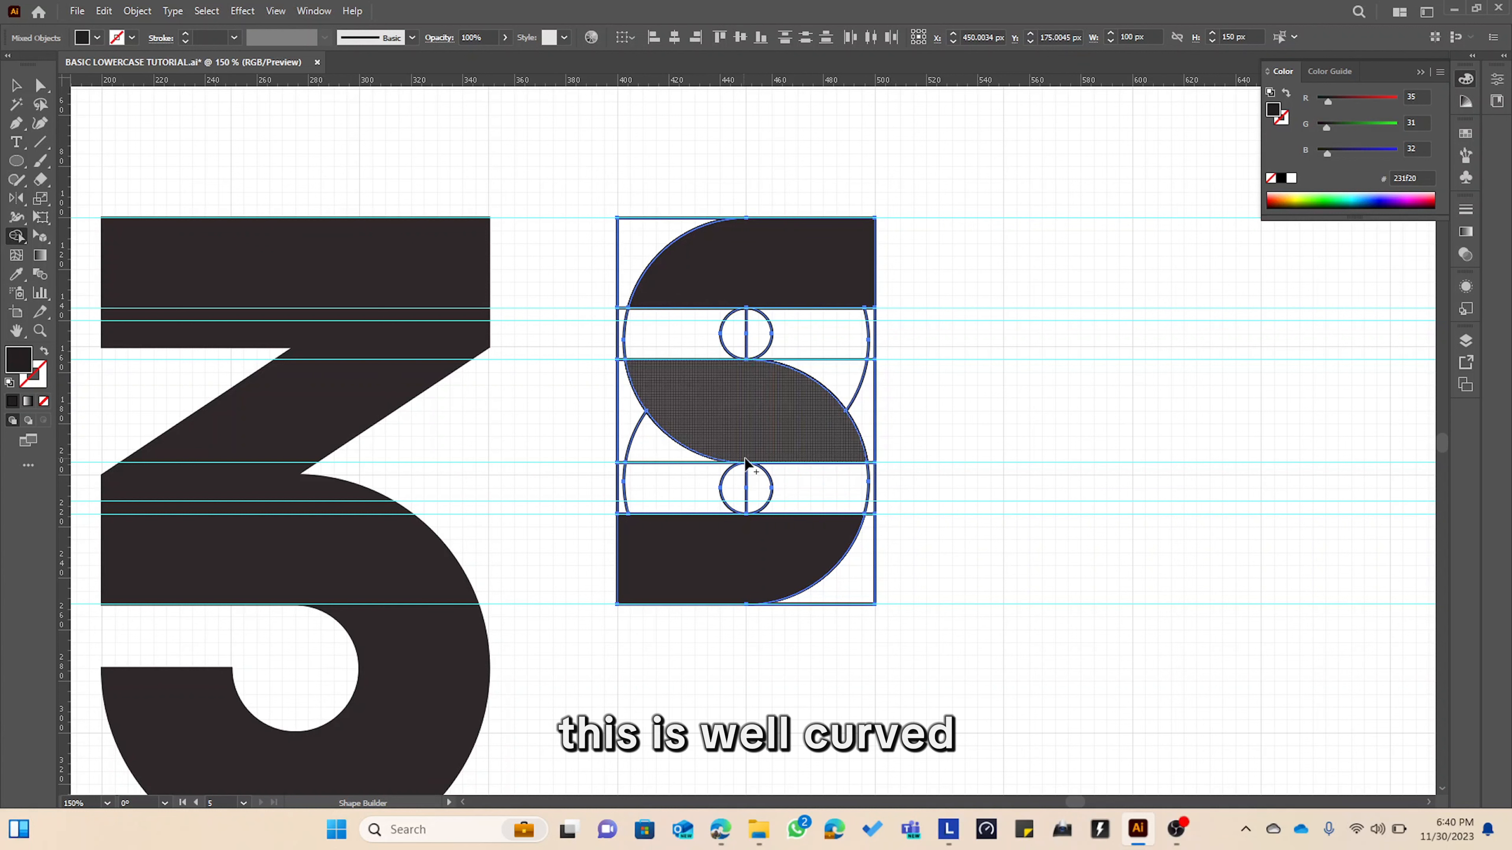
mouse_move(774, 459)
left_mouse_down()
mouse_move(808, 469)
mouse_move(817, 519)
left_mouse_up()
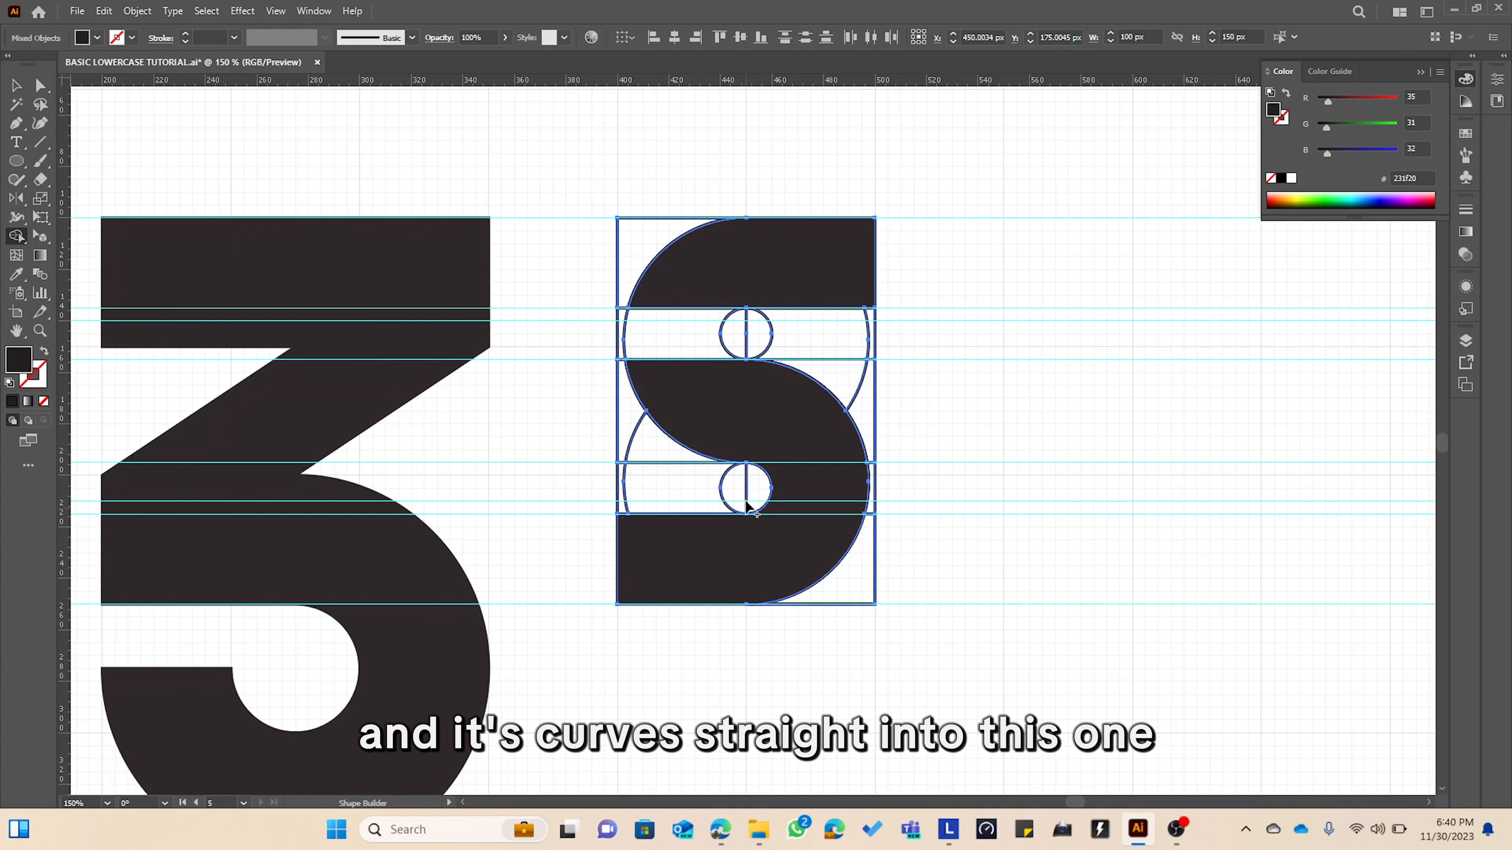
mouse_move(751, 375)
left_mouse_down()
mouse_move(704, 365)
mouse_move(672, 335)
mouse_move(699, 303)
left_mouse_up()
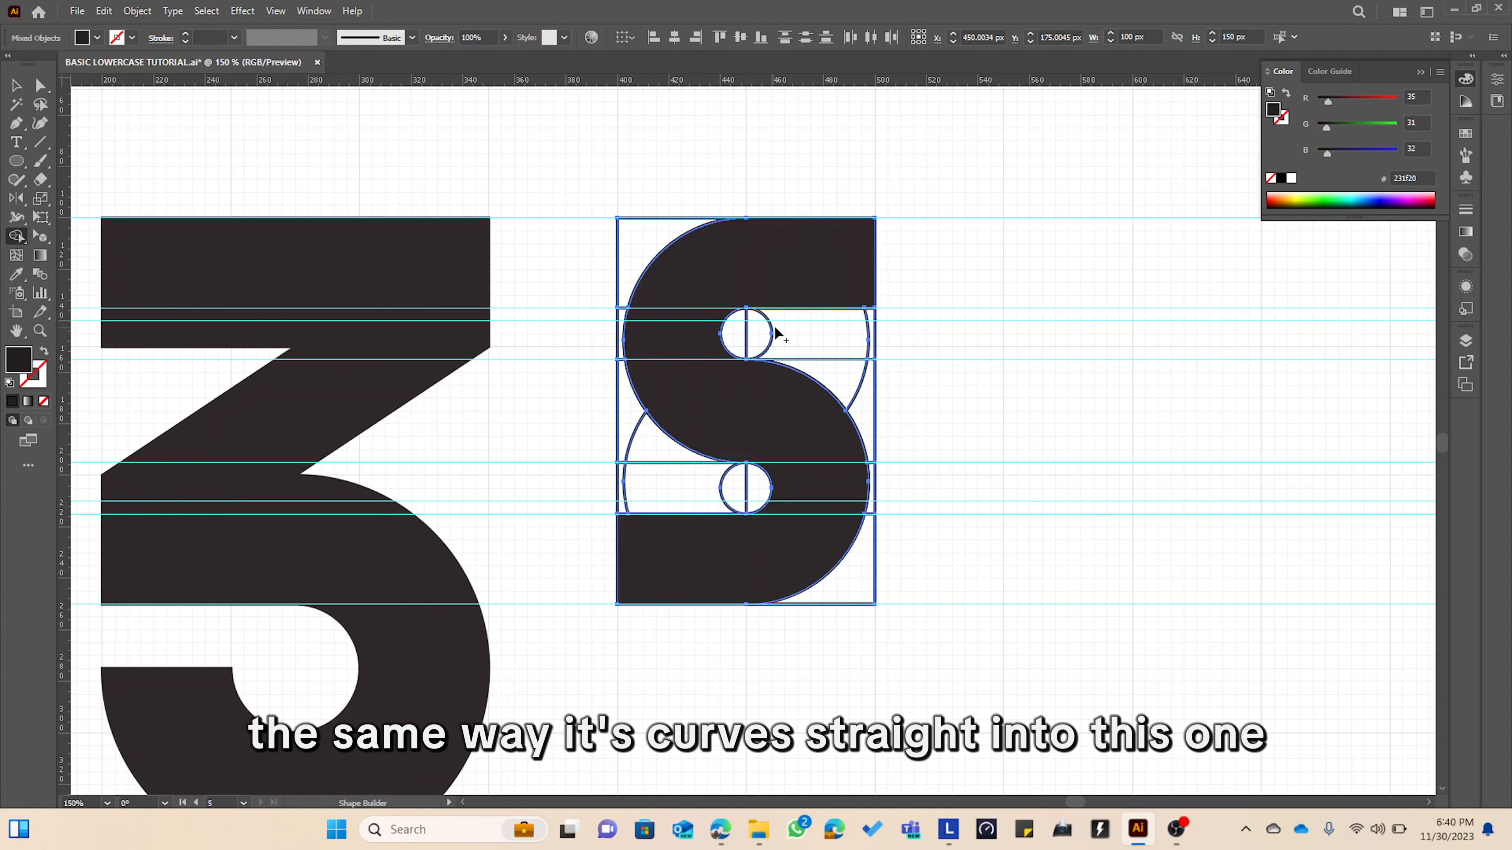
Erase all leftover construction regions around and inside the s with Shape Builder.
mouse_move(775, 334)
left_mouse_down()
mouse_move(756, 333)
mouse_move(880, 331)
mouse_move(875, 438)
left_mouse_up()
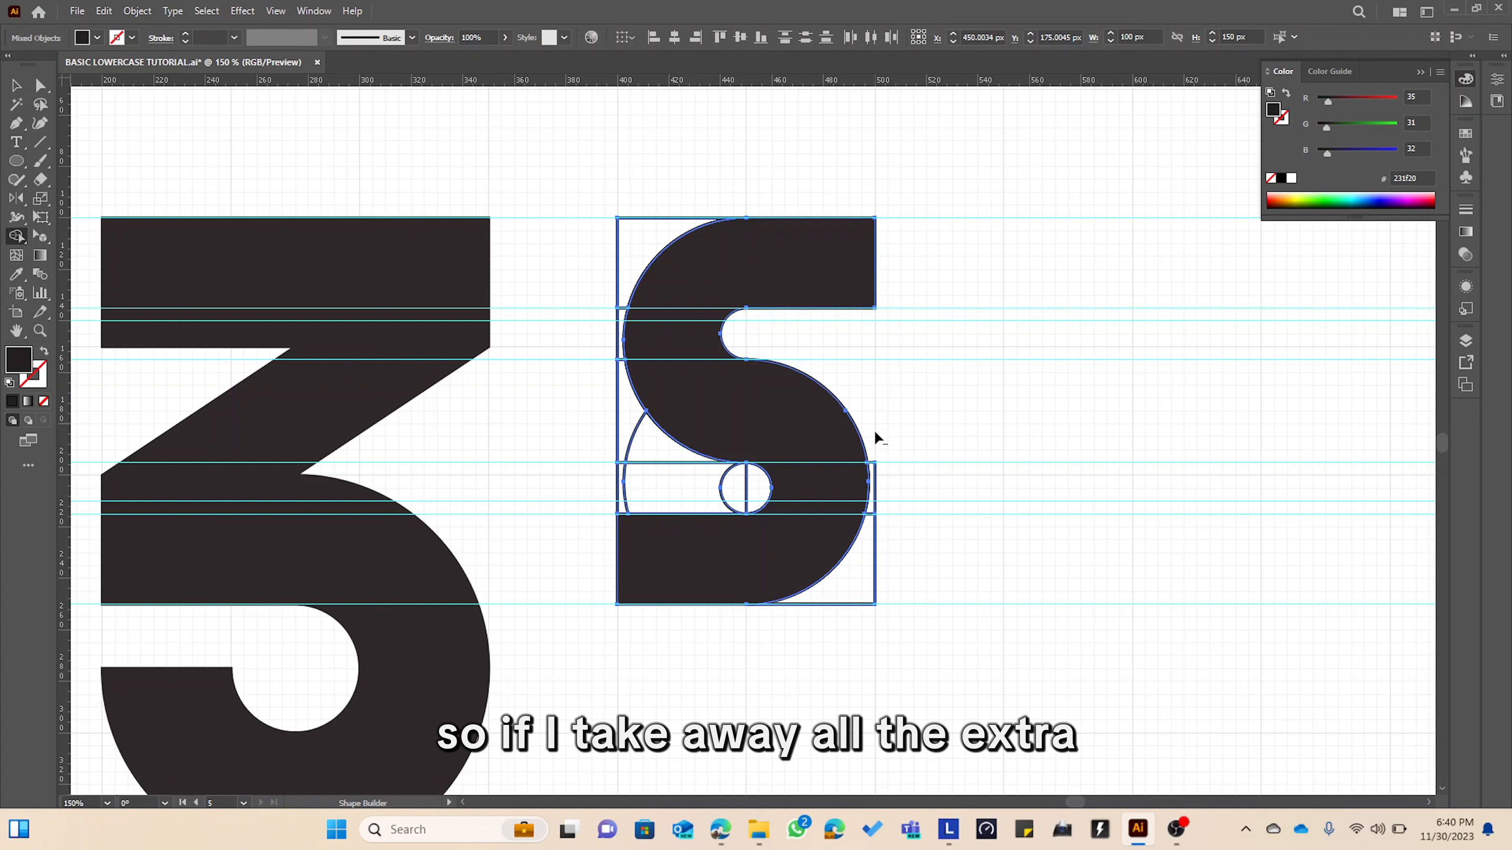
left_click_drag(875, 509, 853, 597)
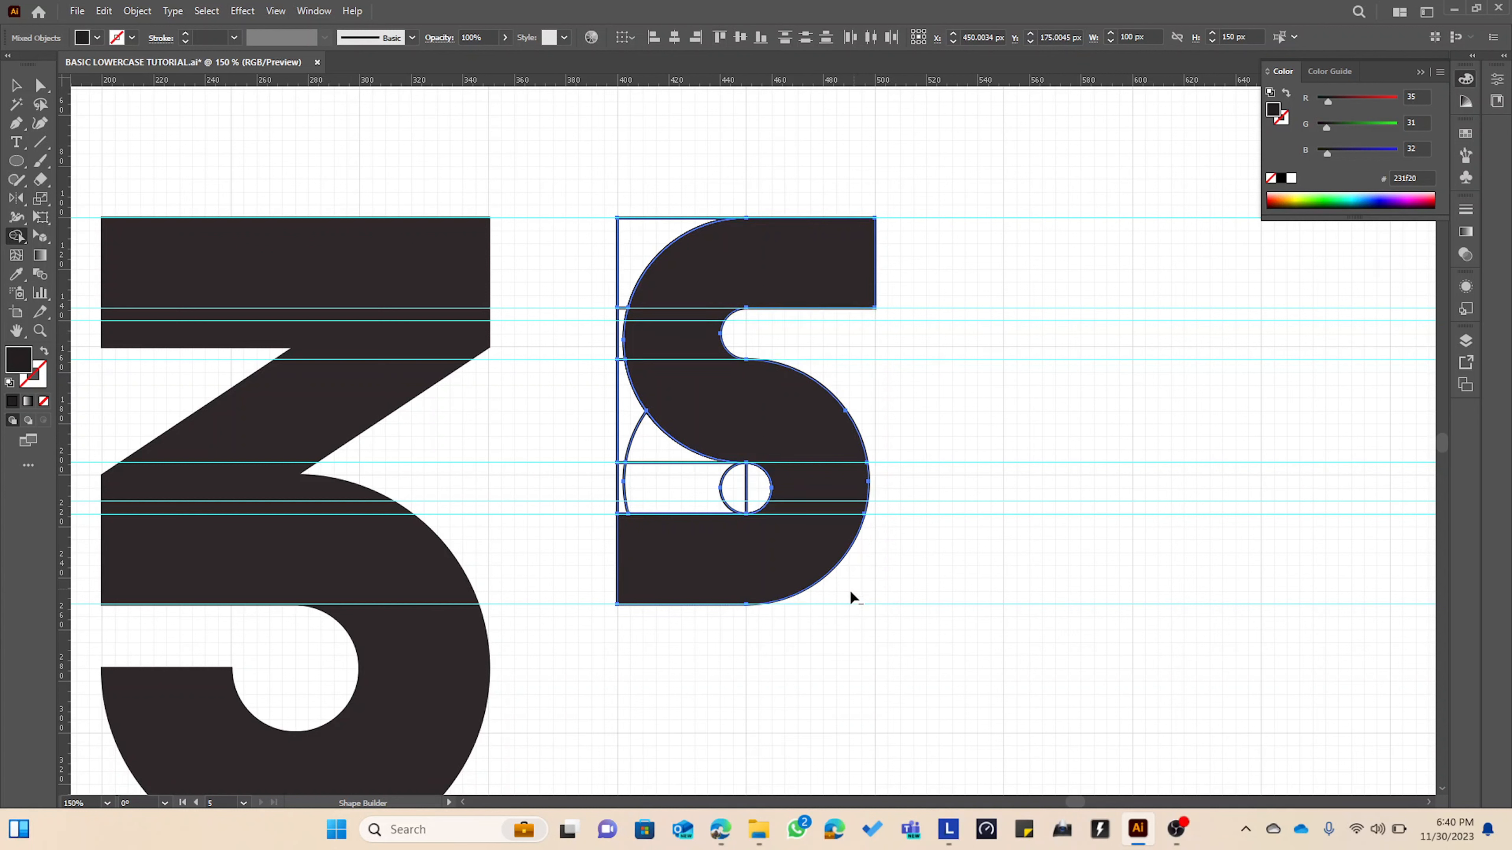
left_click_drag(584, 485, 751, 490)
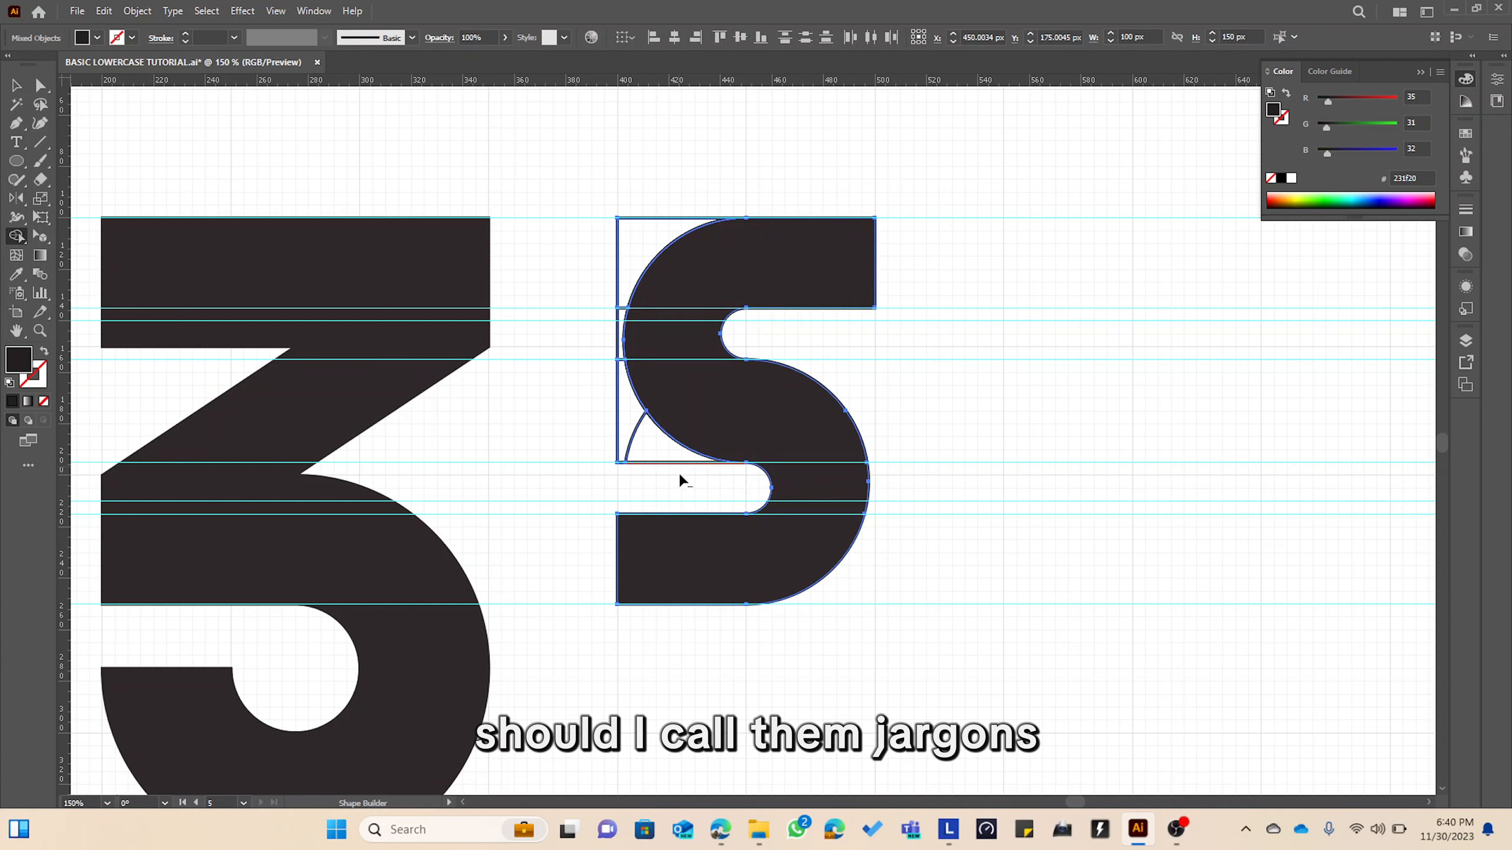
left_click_drag(595, 328, 655, 244)
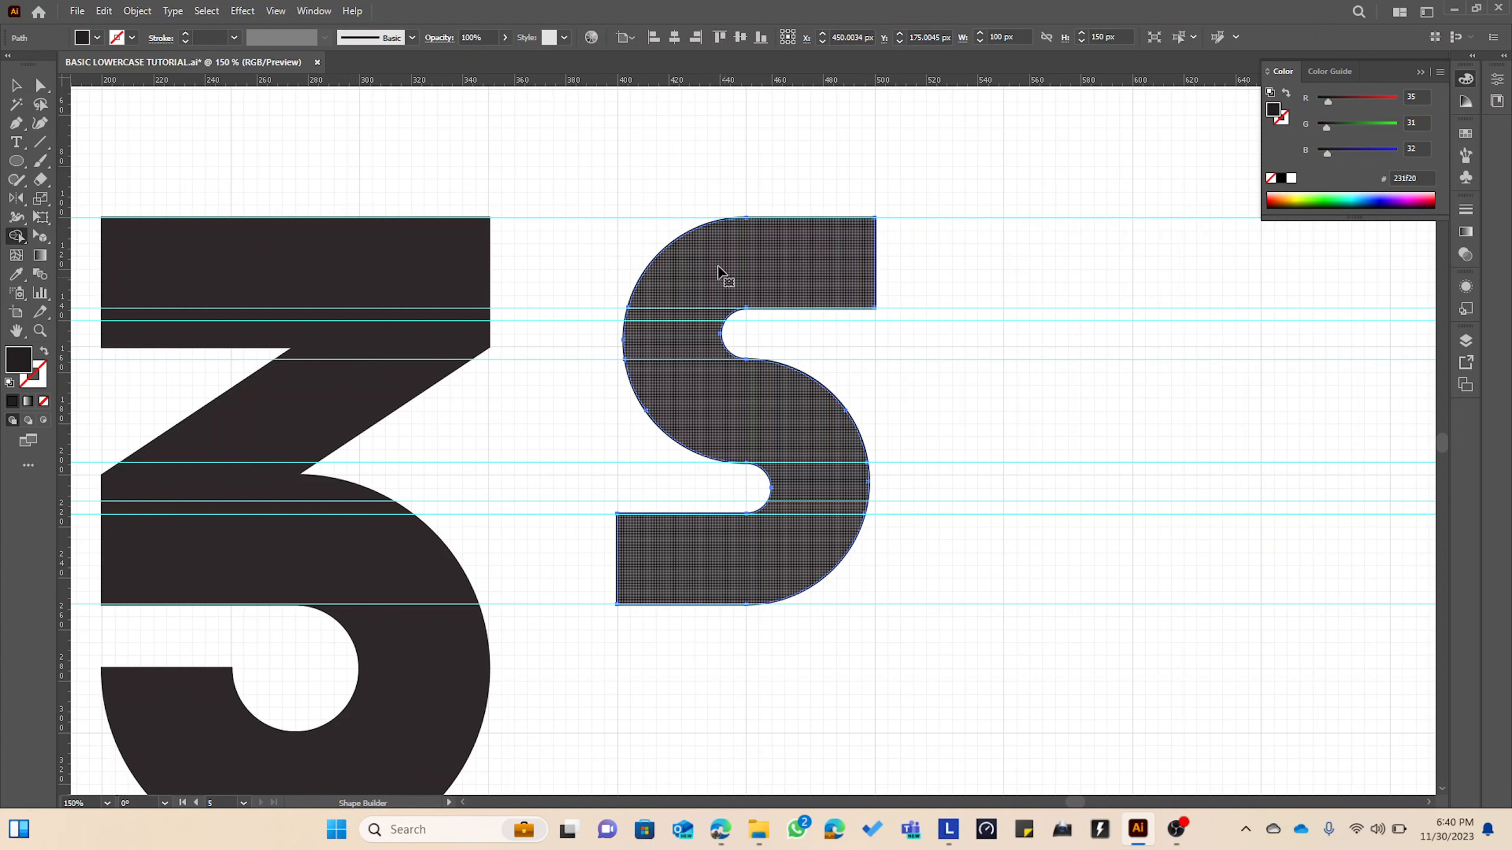
Select the finished e, z and s together, remove their stroke and deselect them.
key("v")
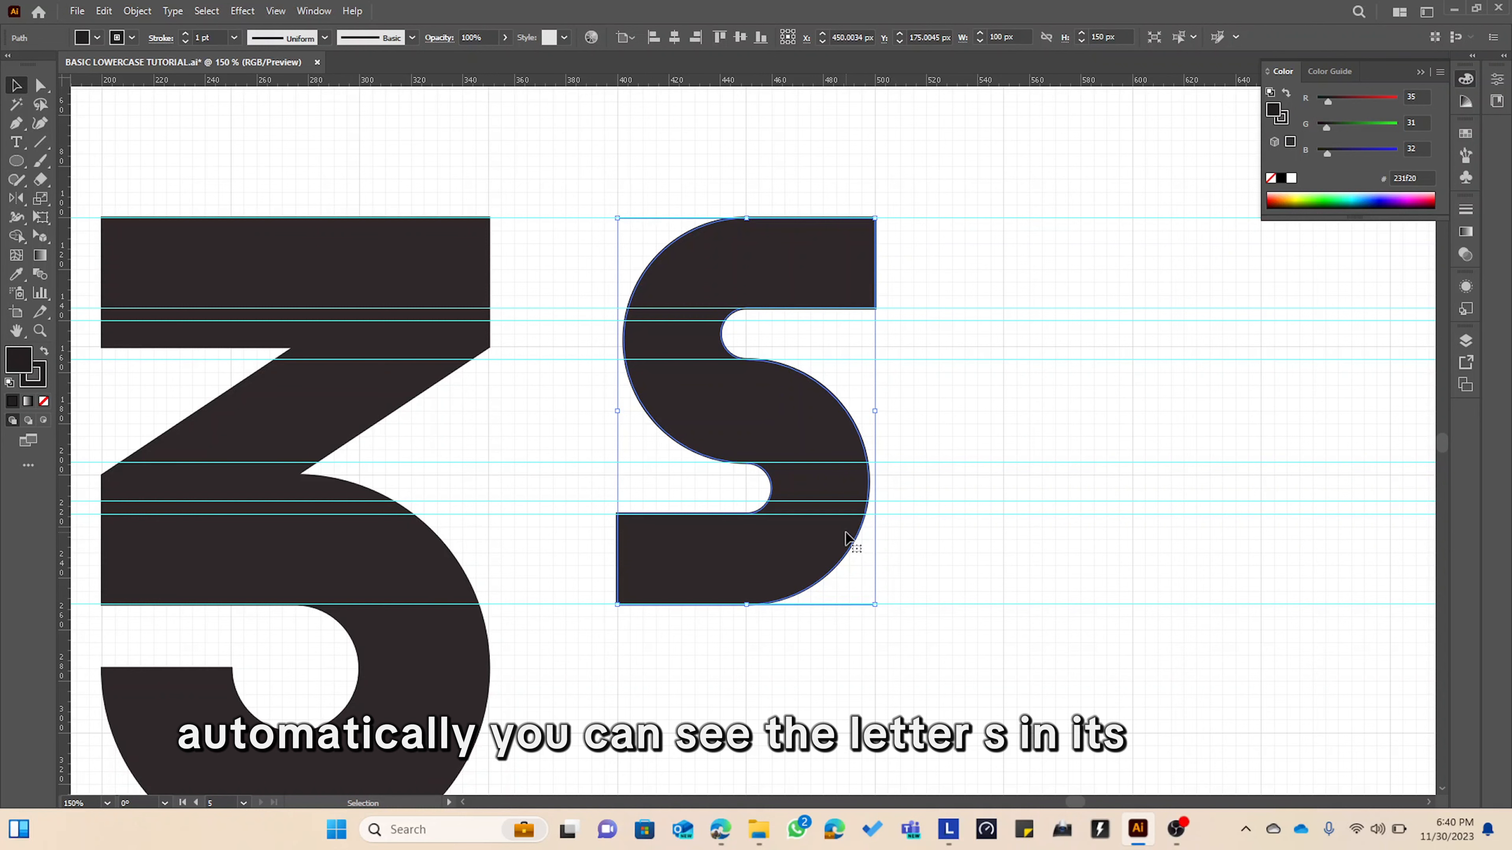
left_click(44, 401)
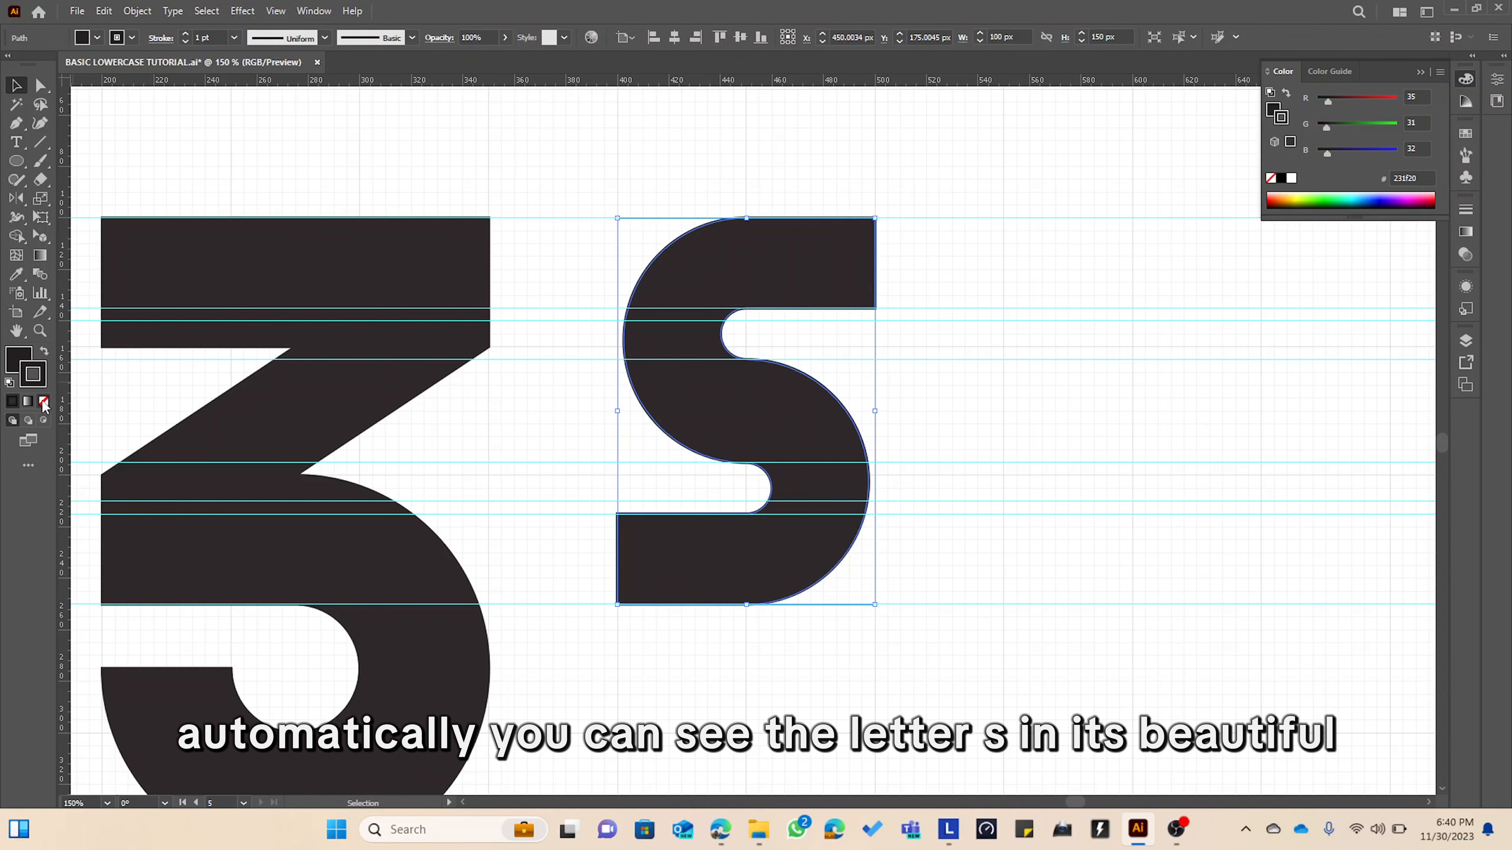
scroll(303, 420, "down", 4)
left_click_drag(145, 332, 417, 476)
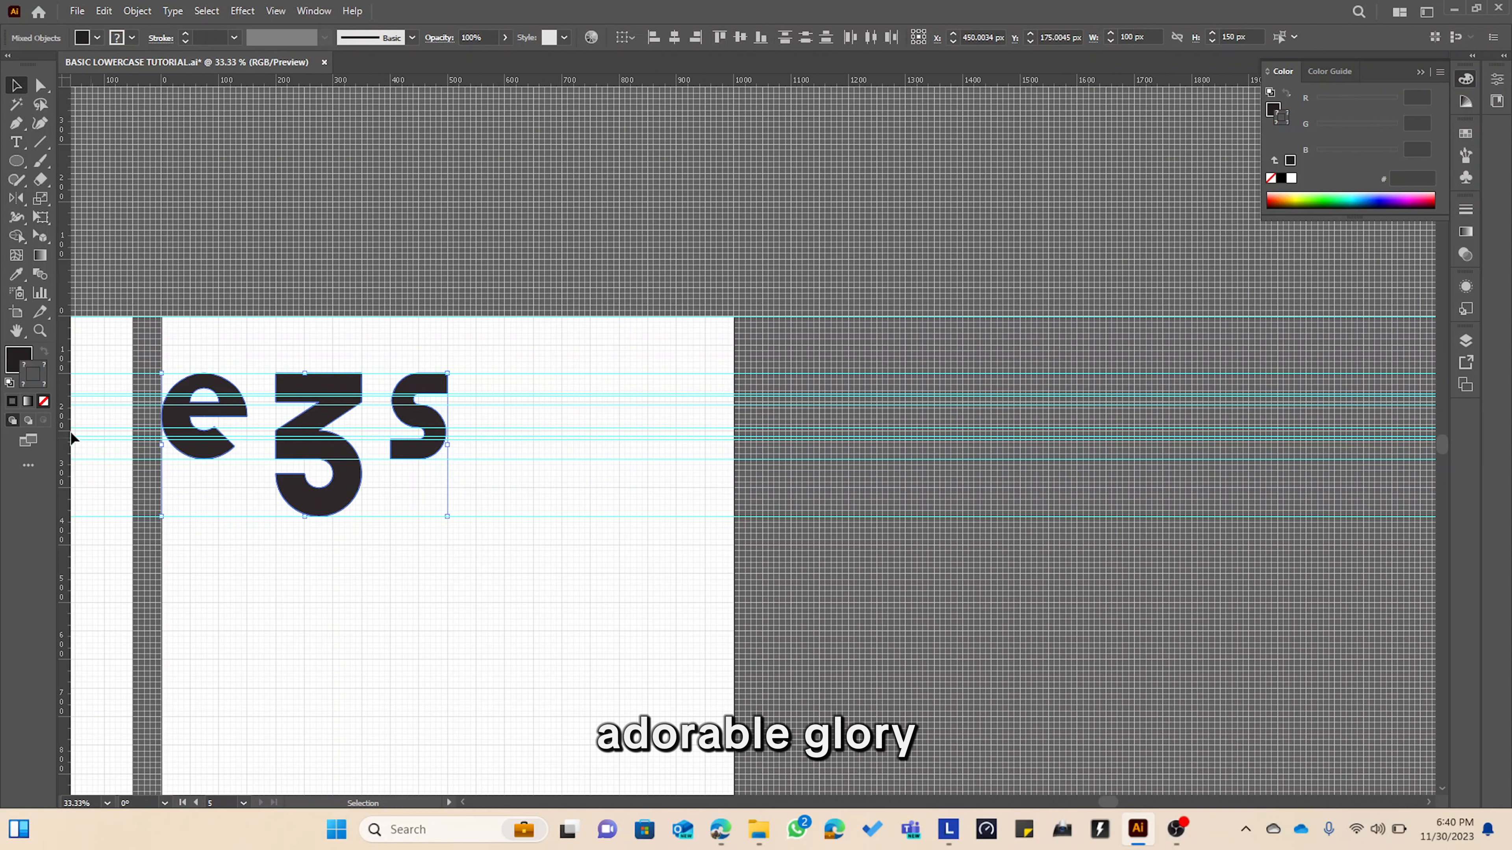
left_click(44, 403)
left_click(435, 311)
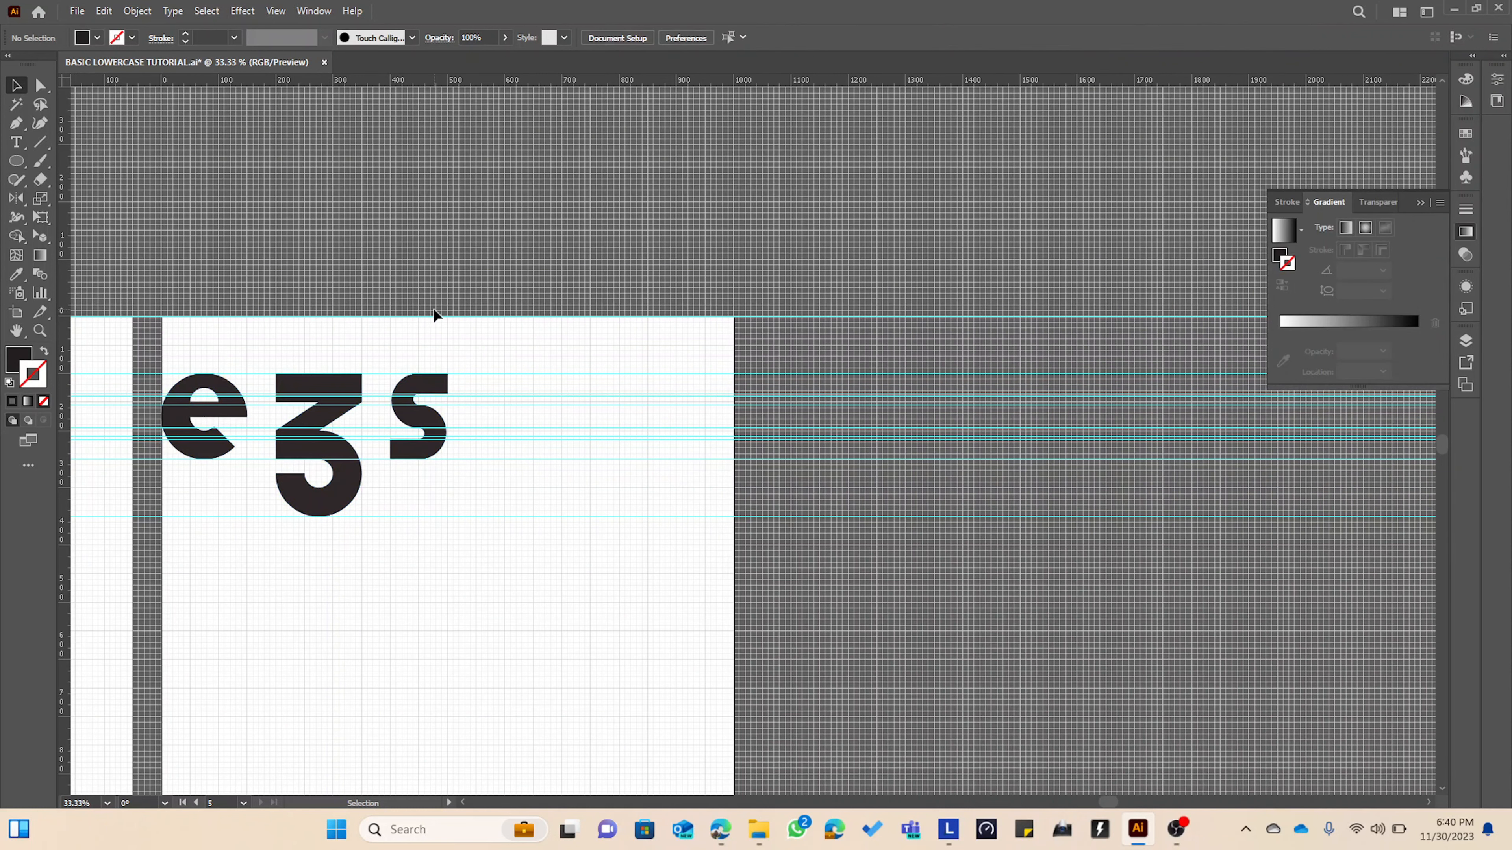
Clear all the construction guides from the document, leaving the grid and the letter artboards in place.
scroll(436, 311, "down", 4)
left_click_drag(443, 307, 726, 310)
scroll(728, 308, "up", 2)
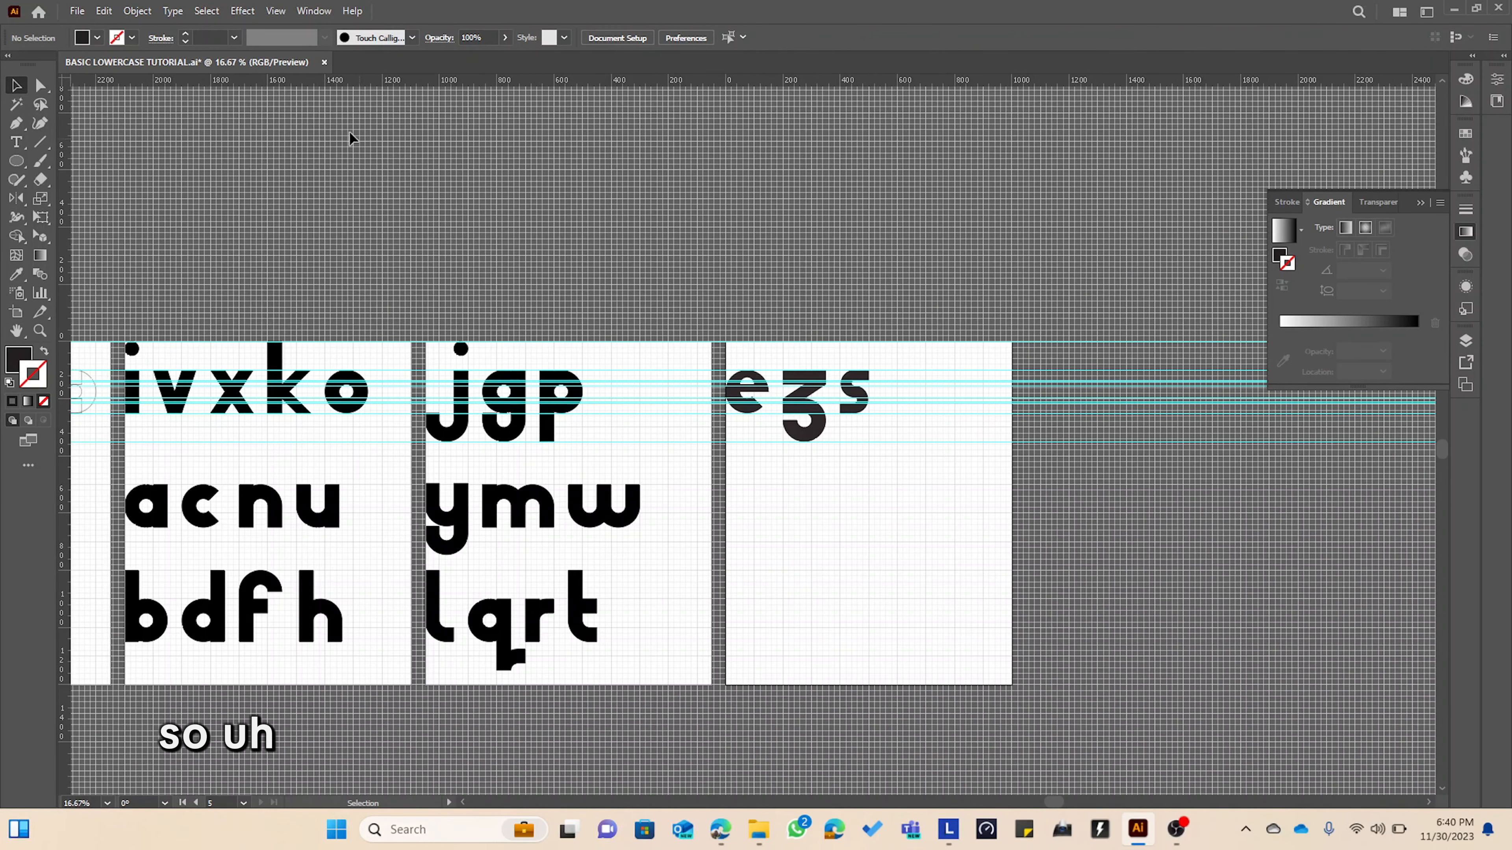
left_click(272, 12)
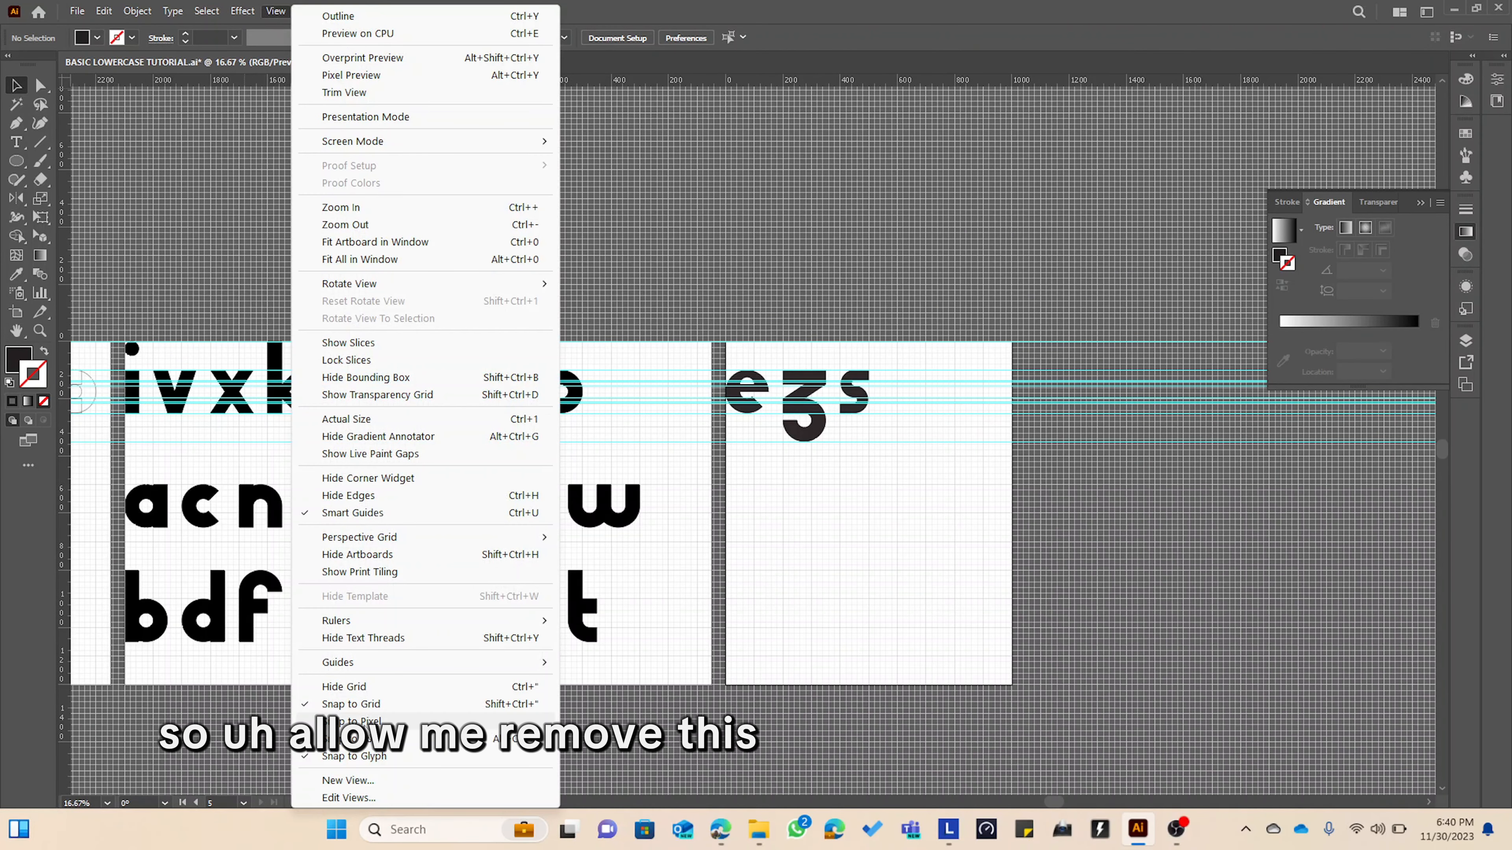
mouse_move(523, 662)
left_click(607, 680)
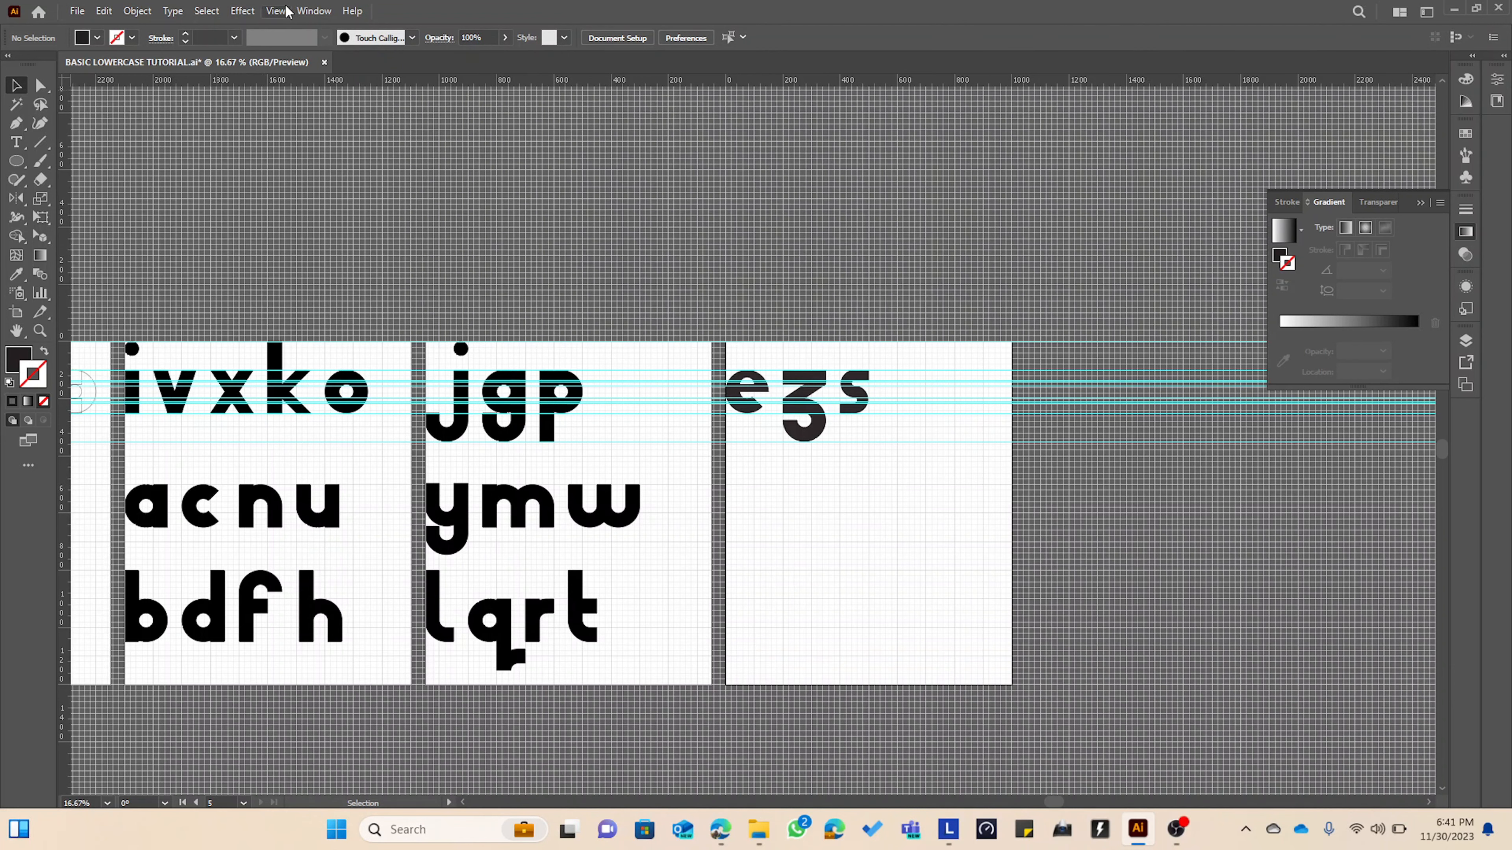
left_click(275, 10)
mouse_move(453, 662)
left_click(616, 731)
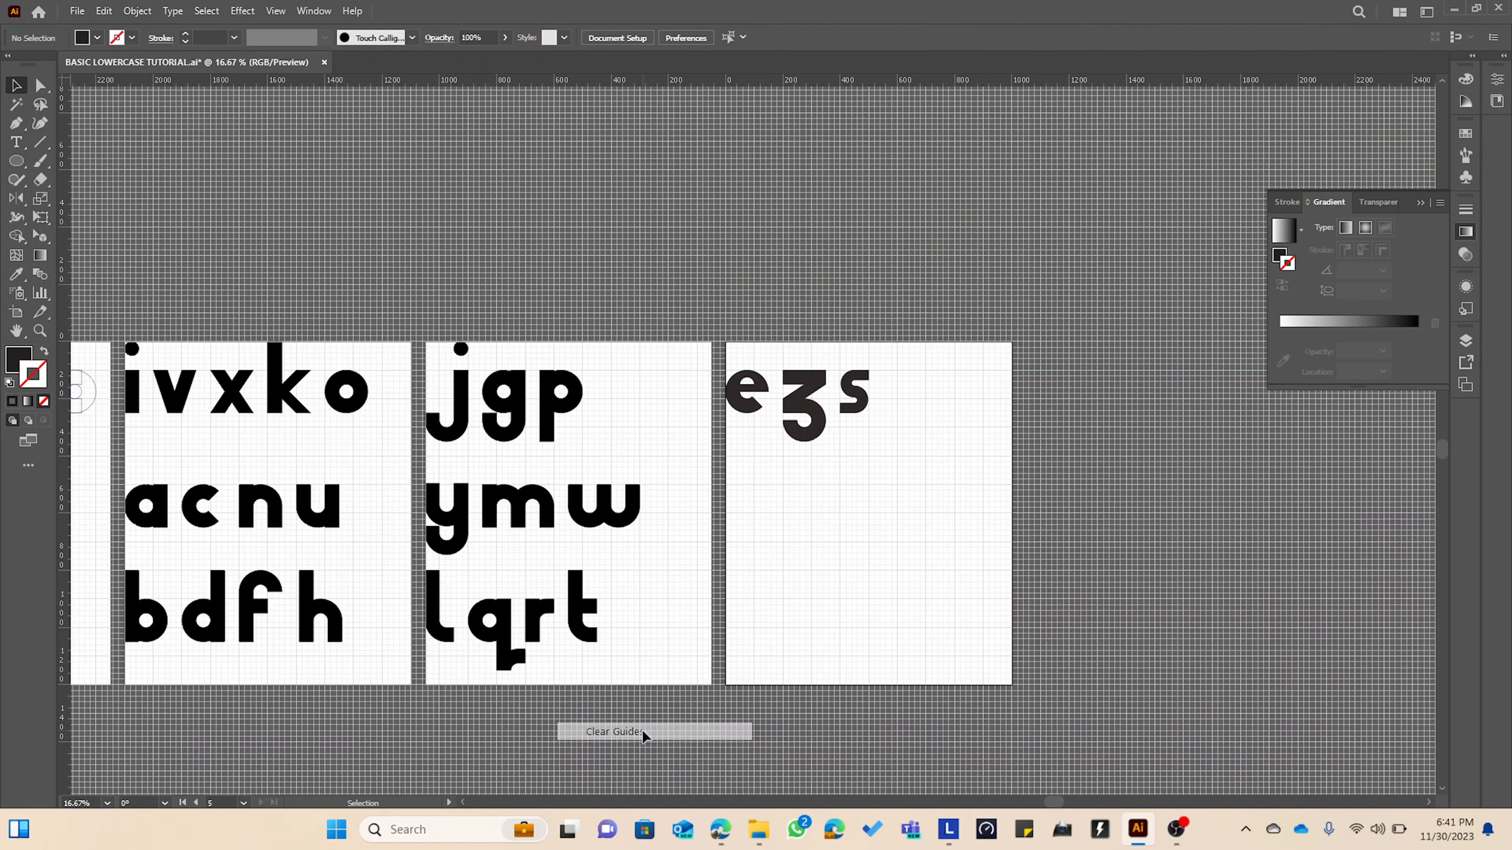
scroll(591, 635, "down", 2)
left_click_drag(515, 582, 704, 444)
scroll(676, 440, "up", 1)
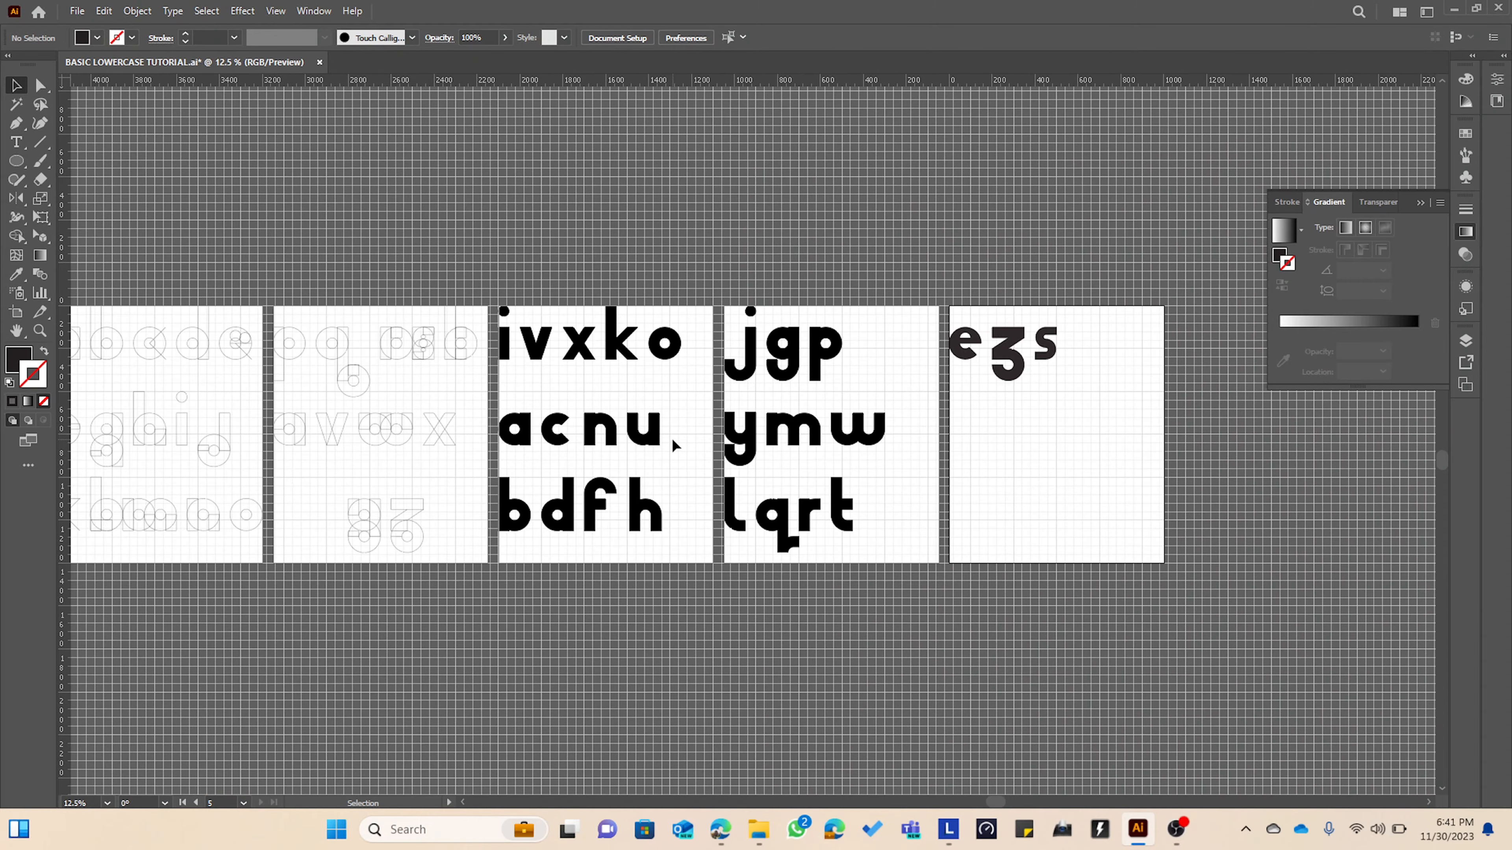
left_click_drag(609, 472, 676, 518)
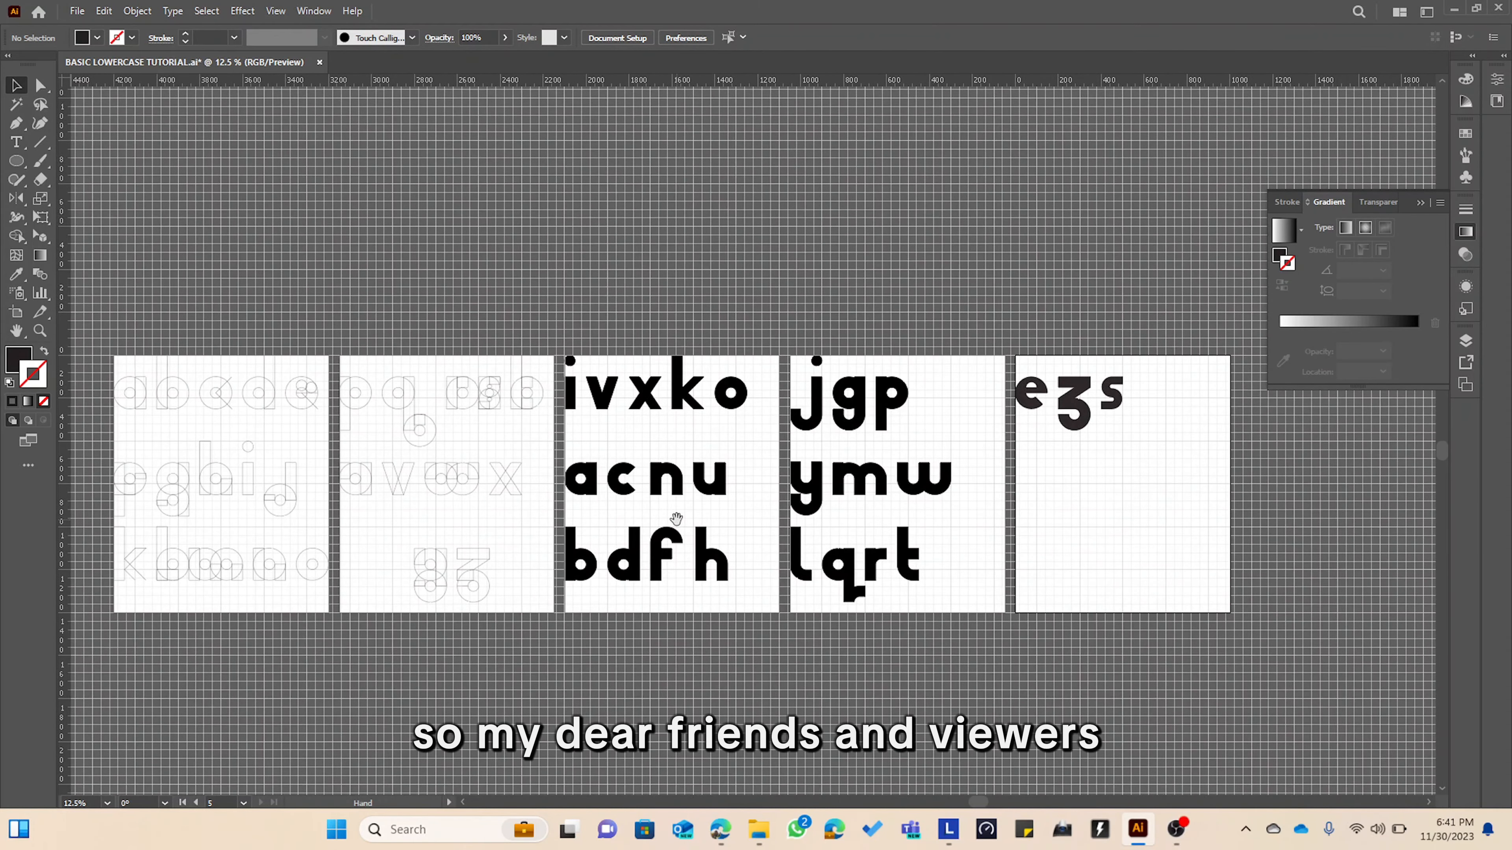